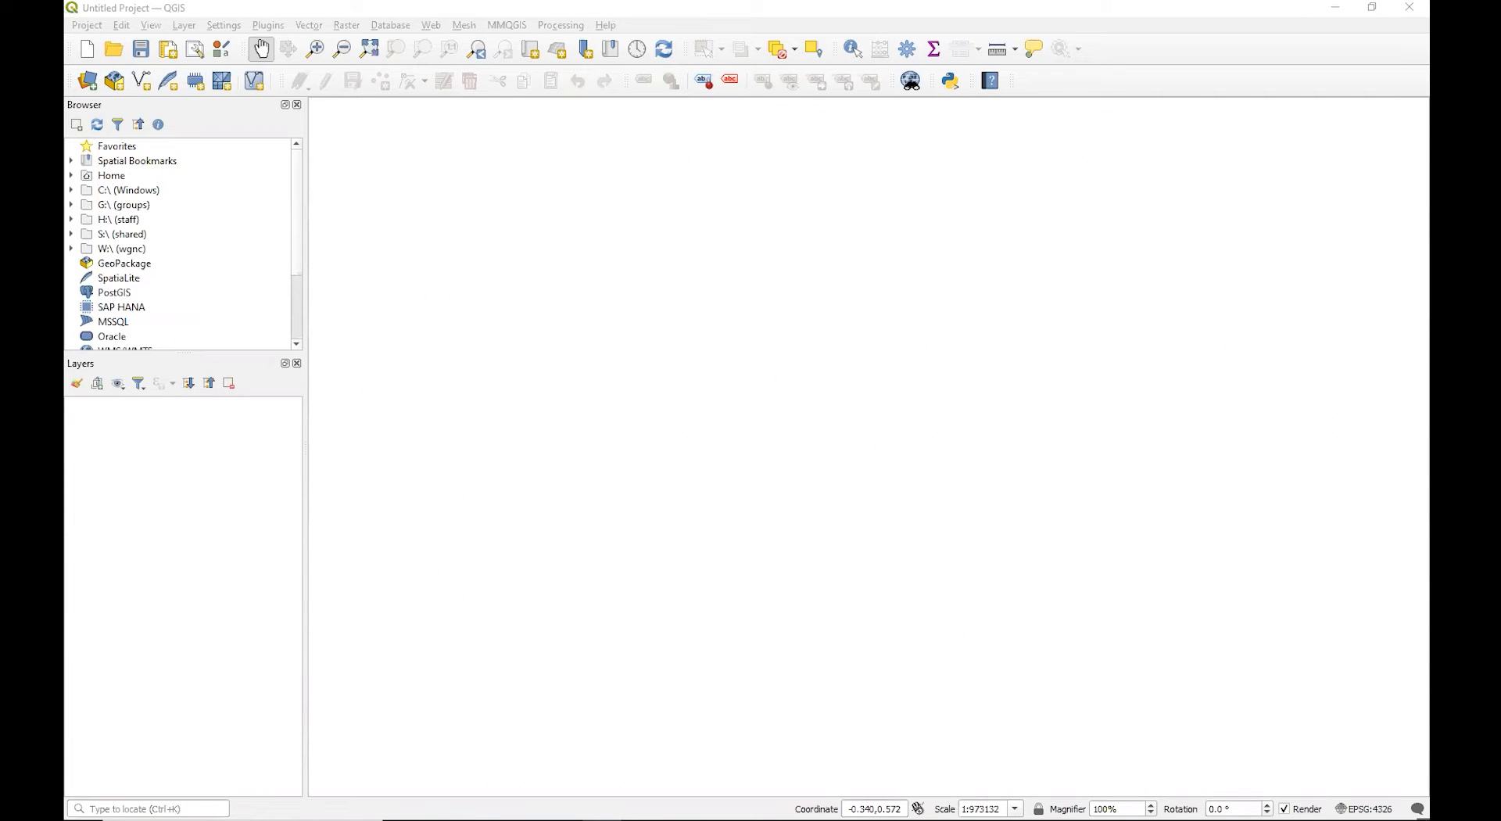
Switch to the Google Docs workshop guide and review the sections from Pre Workshop through Part 1: Buffers.
key(alt+Tab)
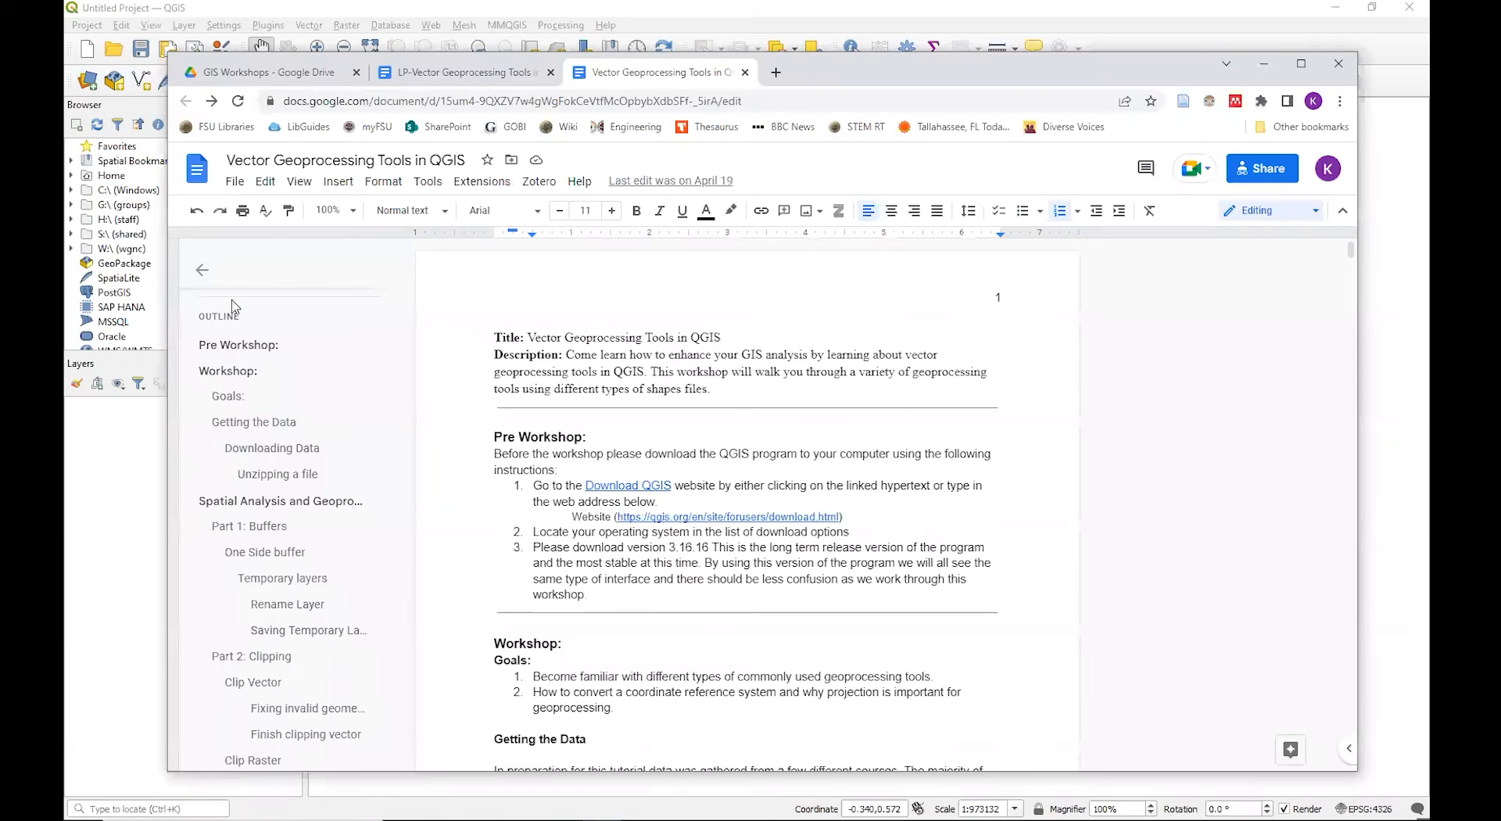
scroll(819, 433, down, 1)
scroll(820, 433, down, 2)
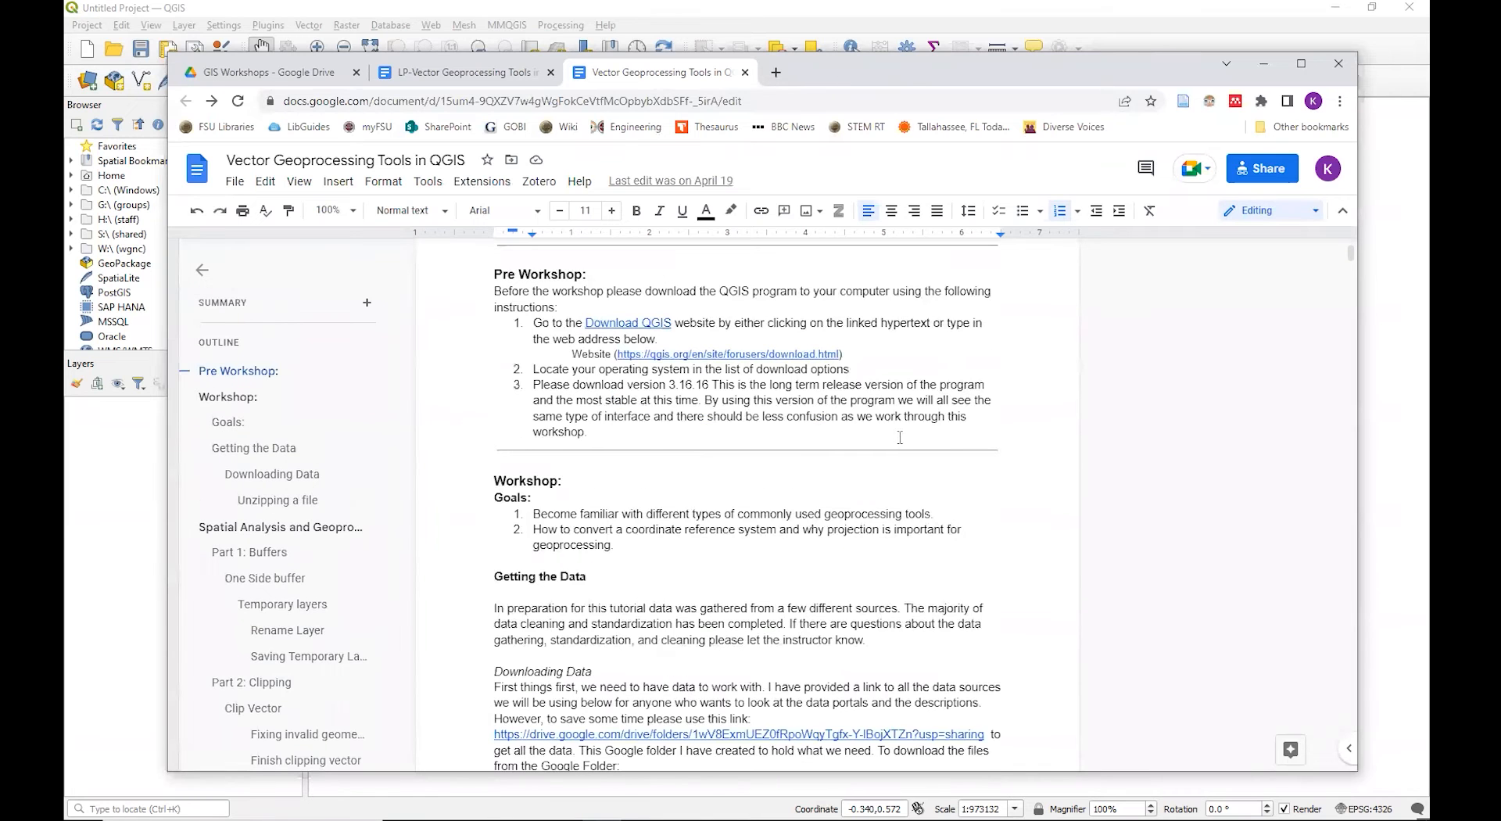
scroll(684, 477, down, 4)
scroll(685, 478, down, 3)
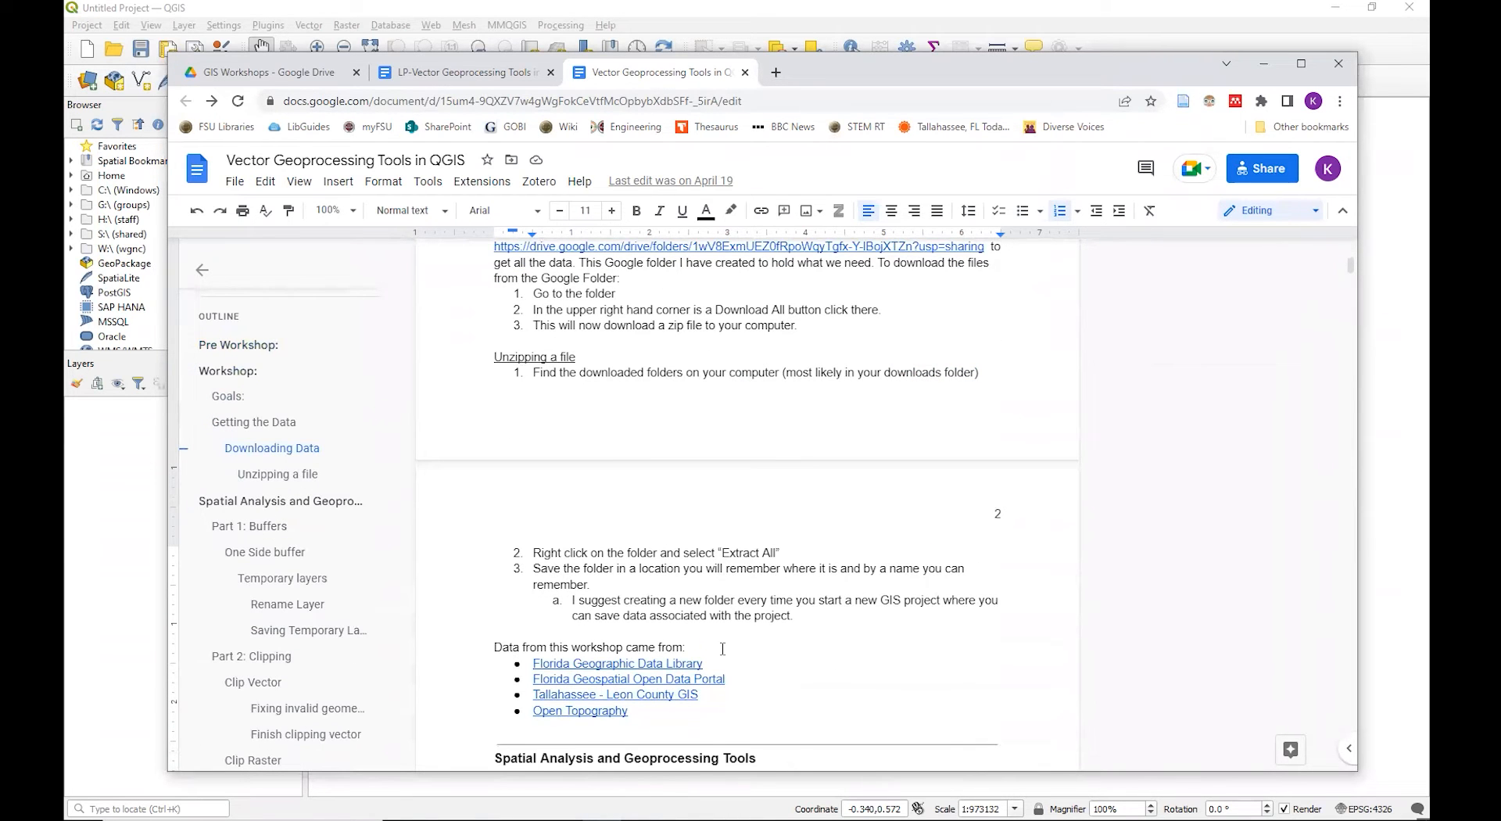
scroll(718, 728, down, 3)
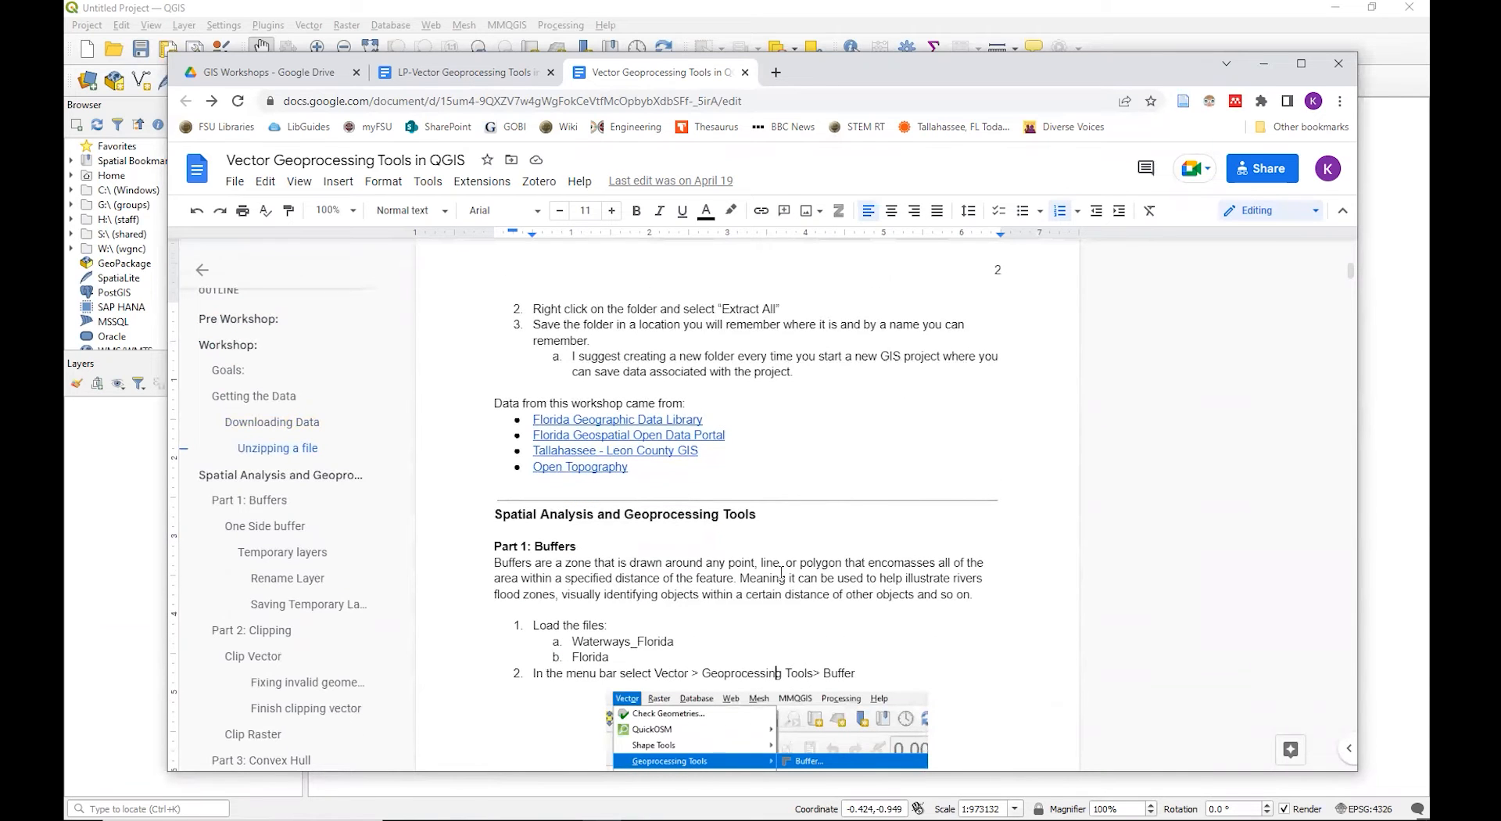
scroll(782, 575, down, 1)
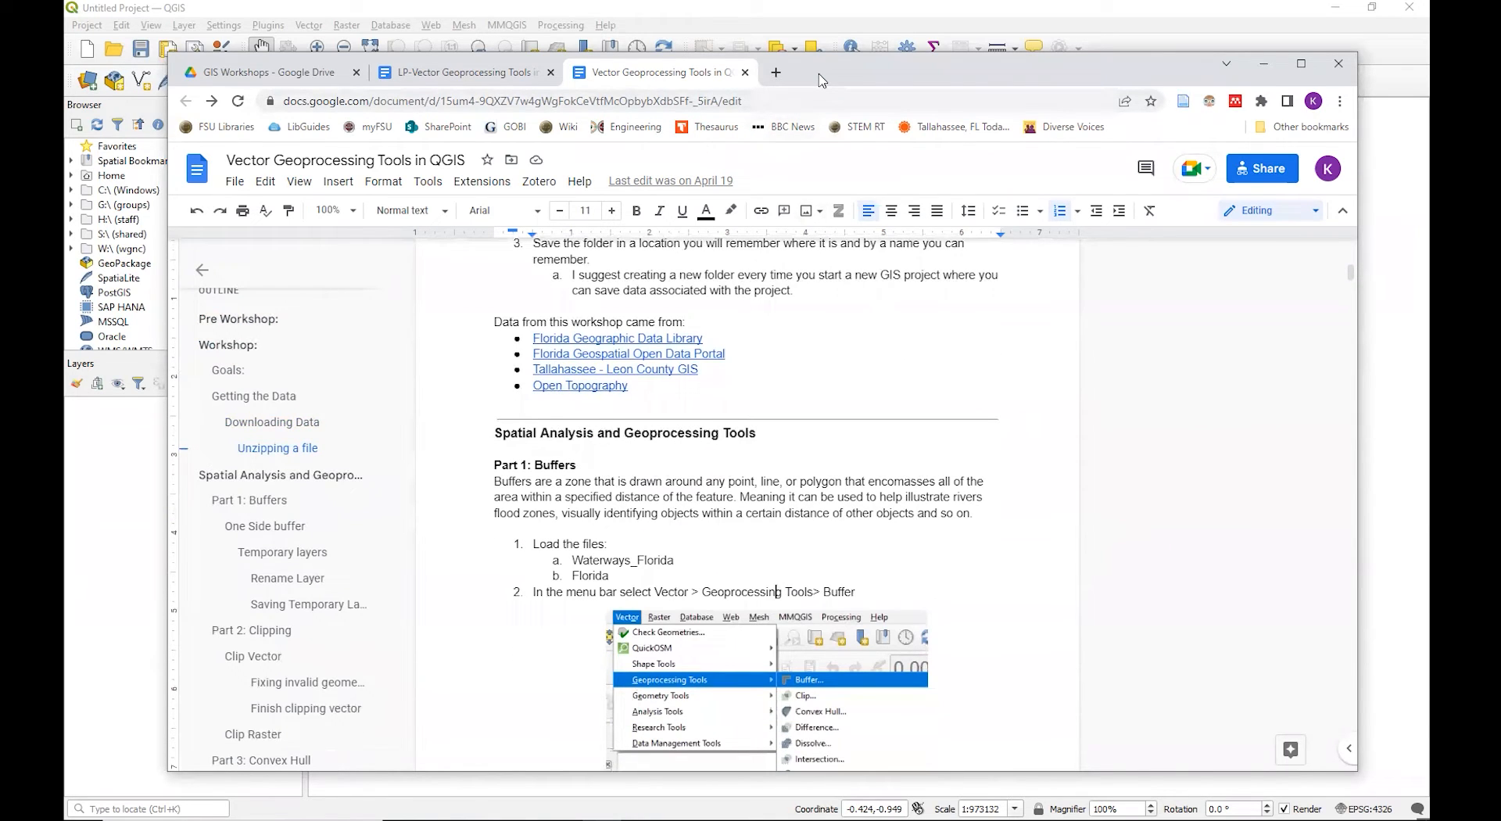
key(super+Down)
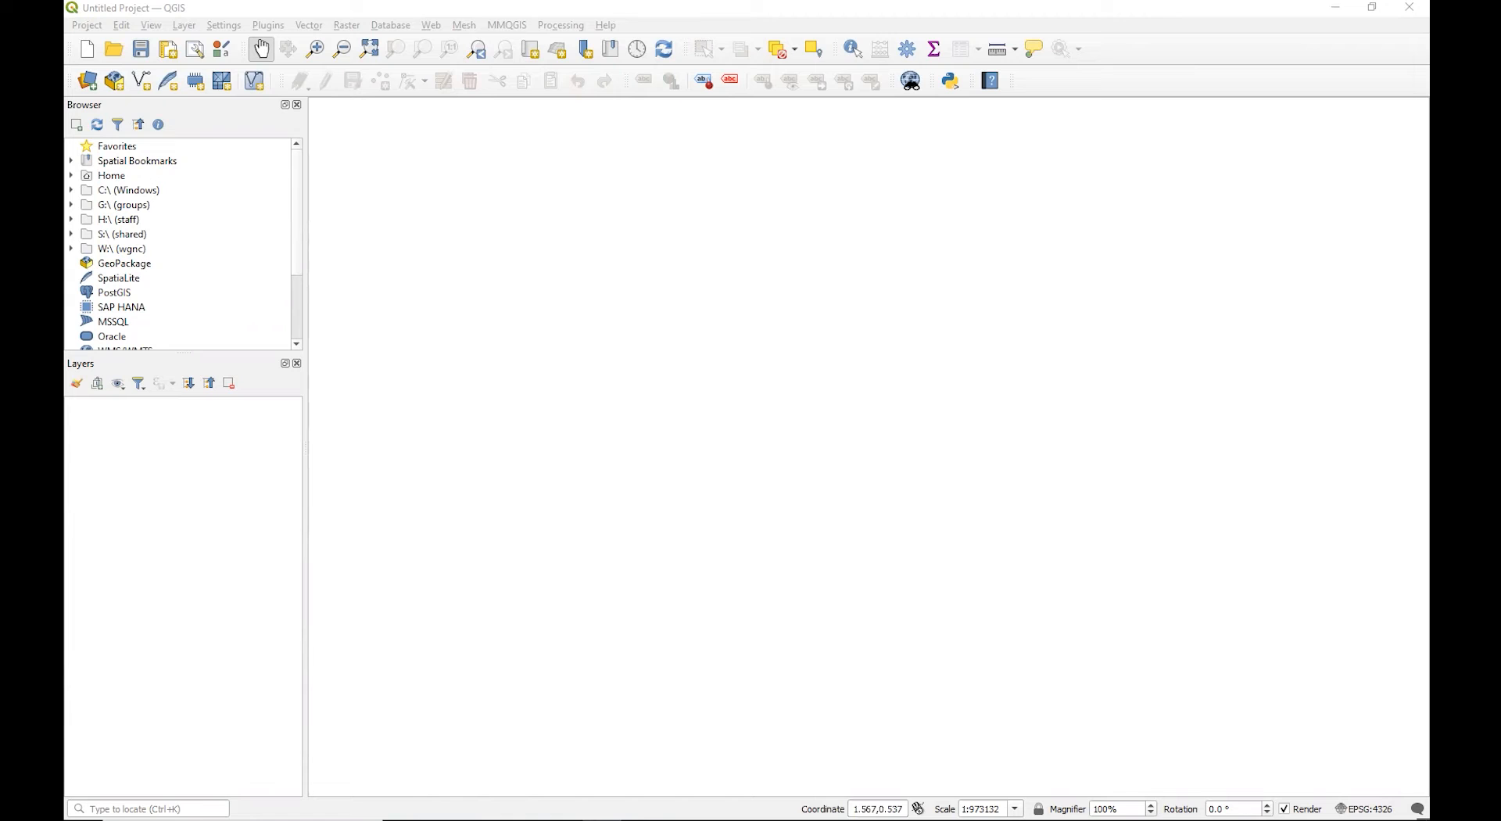
key(alt+Tab)
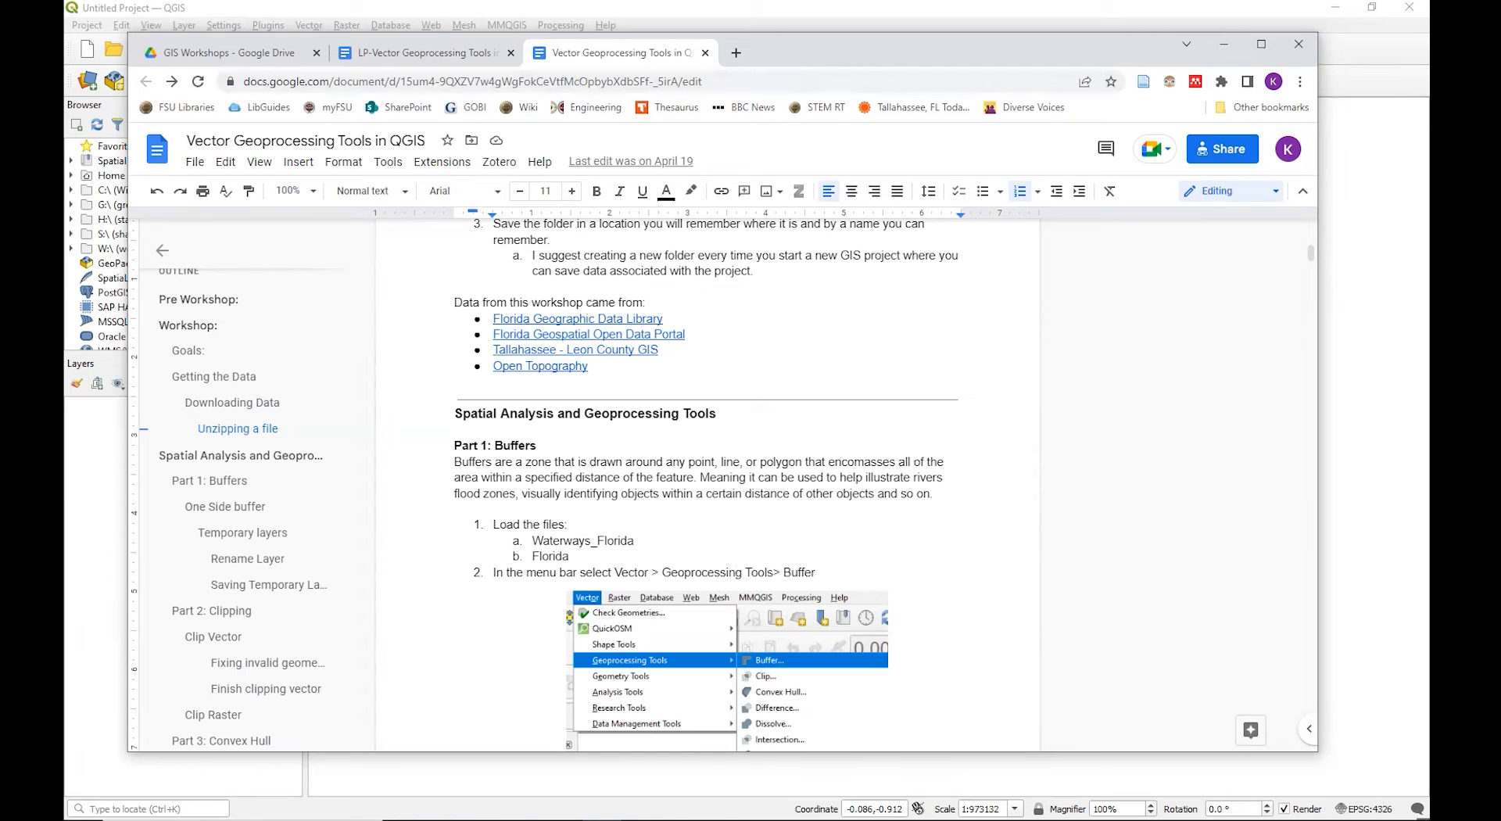
click(1223, 44)
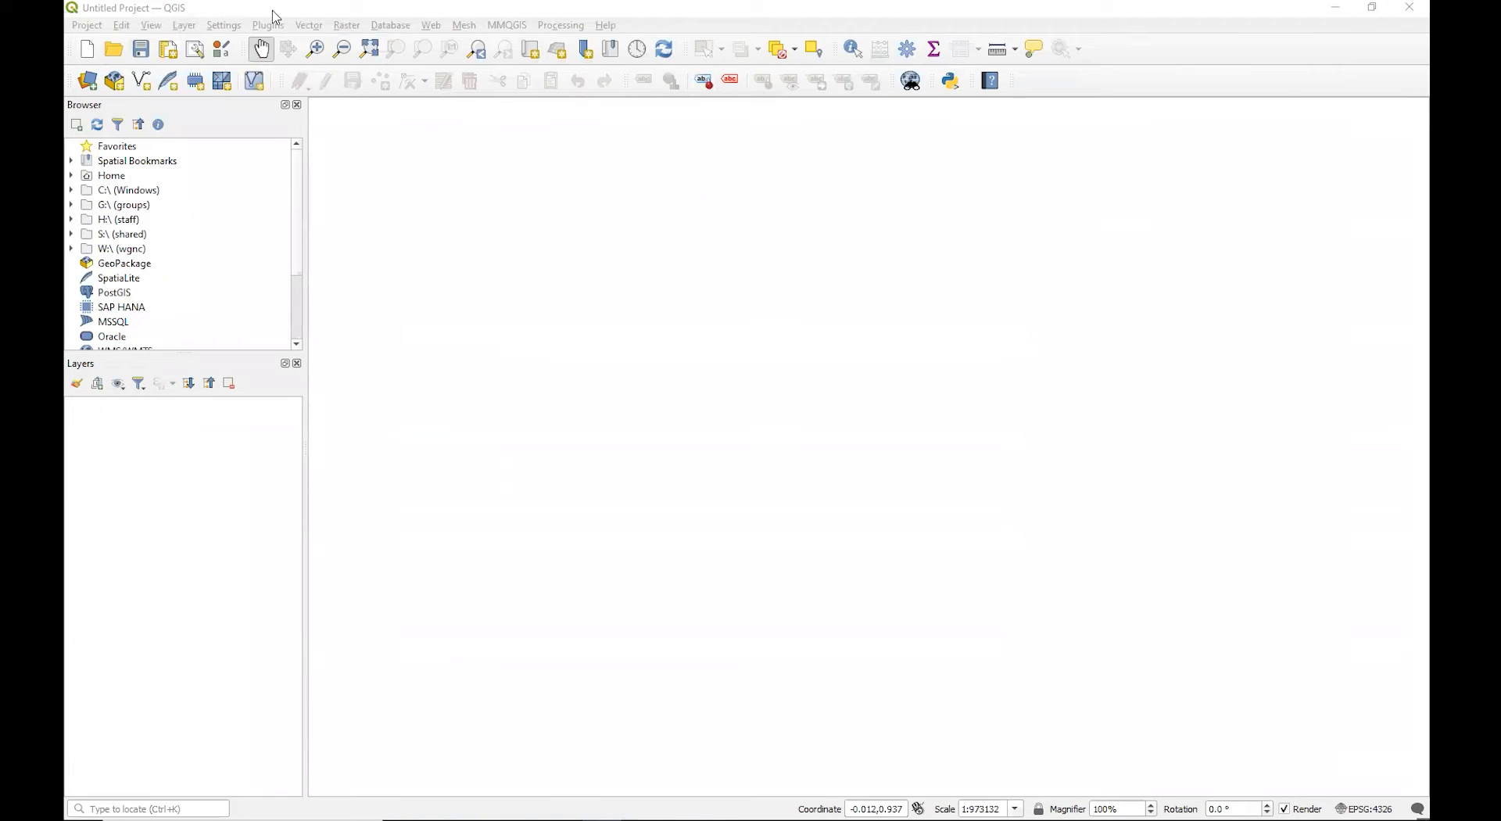
Open the Data Source Manager, switch to Google Drive, and view the Vector Geoprocessing folder inside GIS for Success Data.
click(87, 81)
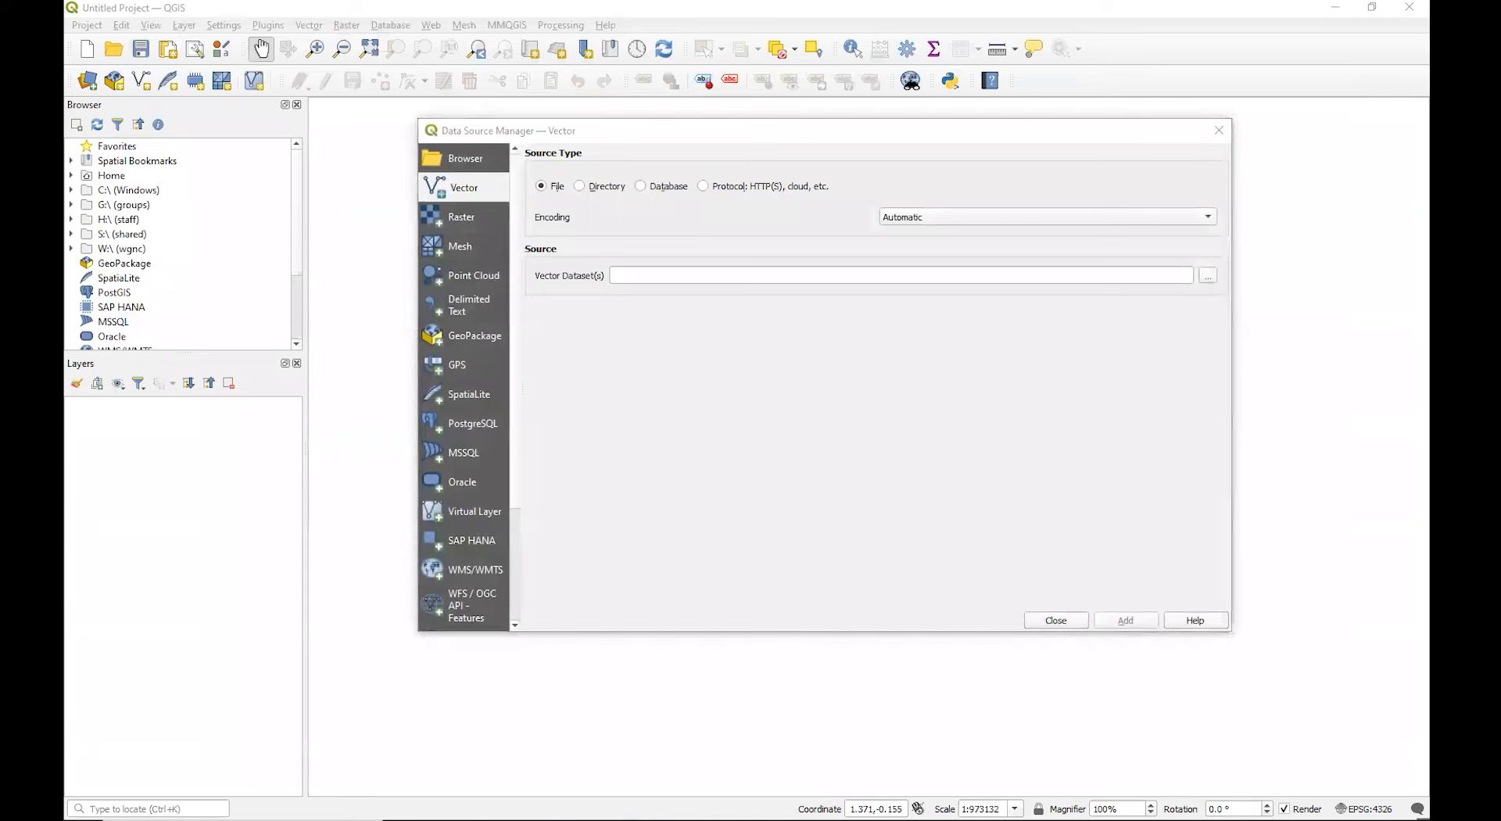
key(alt+Tab)
scroll(856, 367, up, 15)
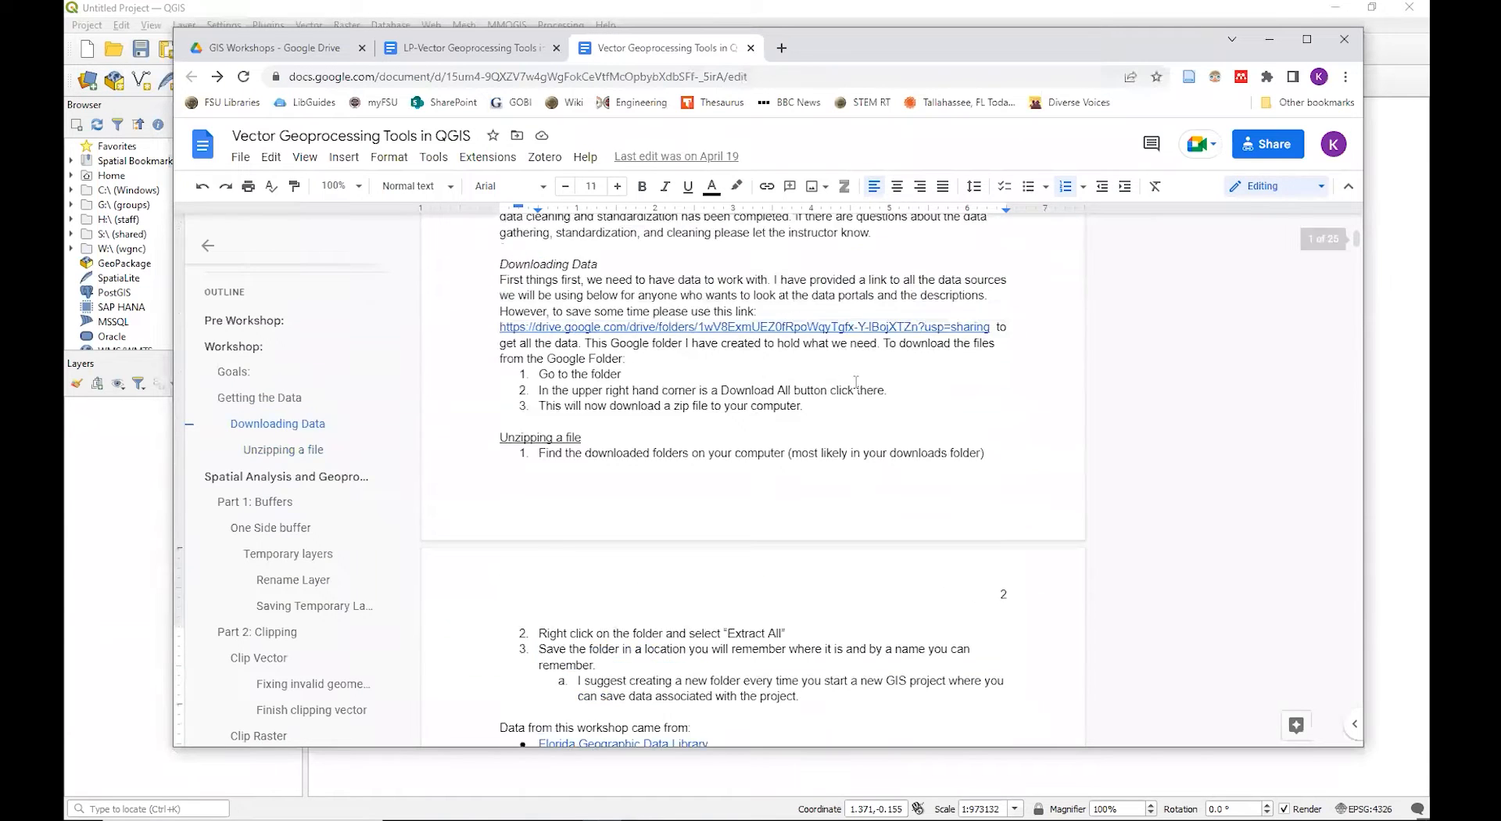
click(272, 48)
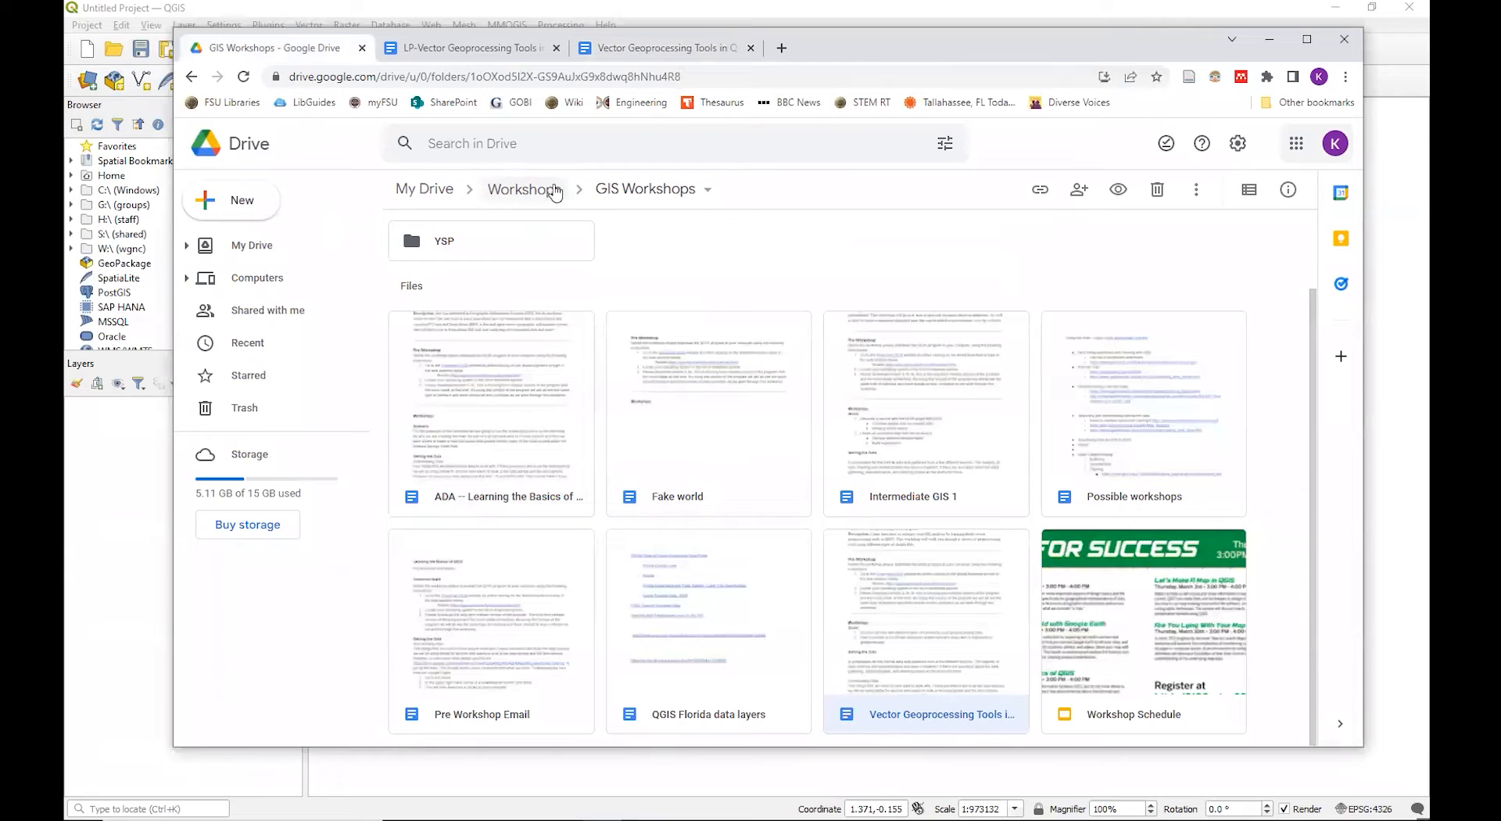
click(661, 201)
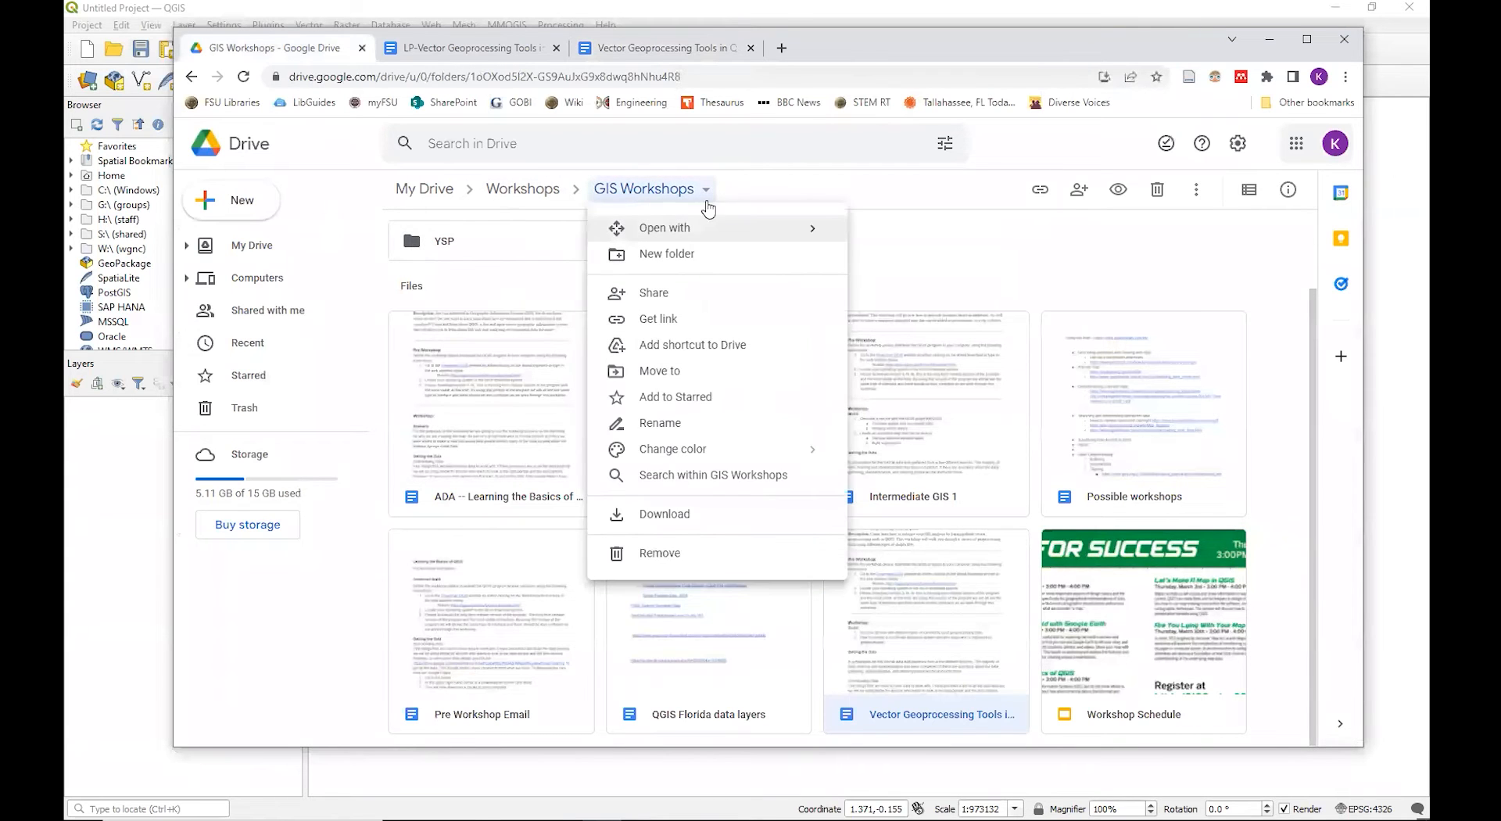
click(881, 251)
scroll(677, 338, up, 1)
scroll(677, 337, up, 1)
double_click(484, 281)
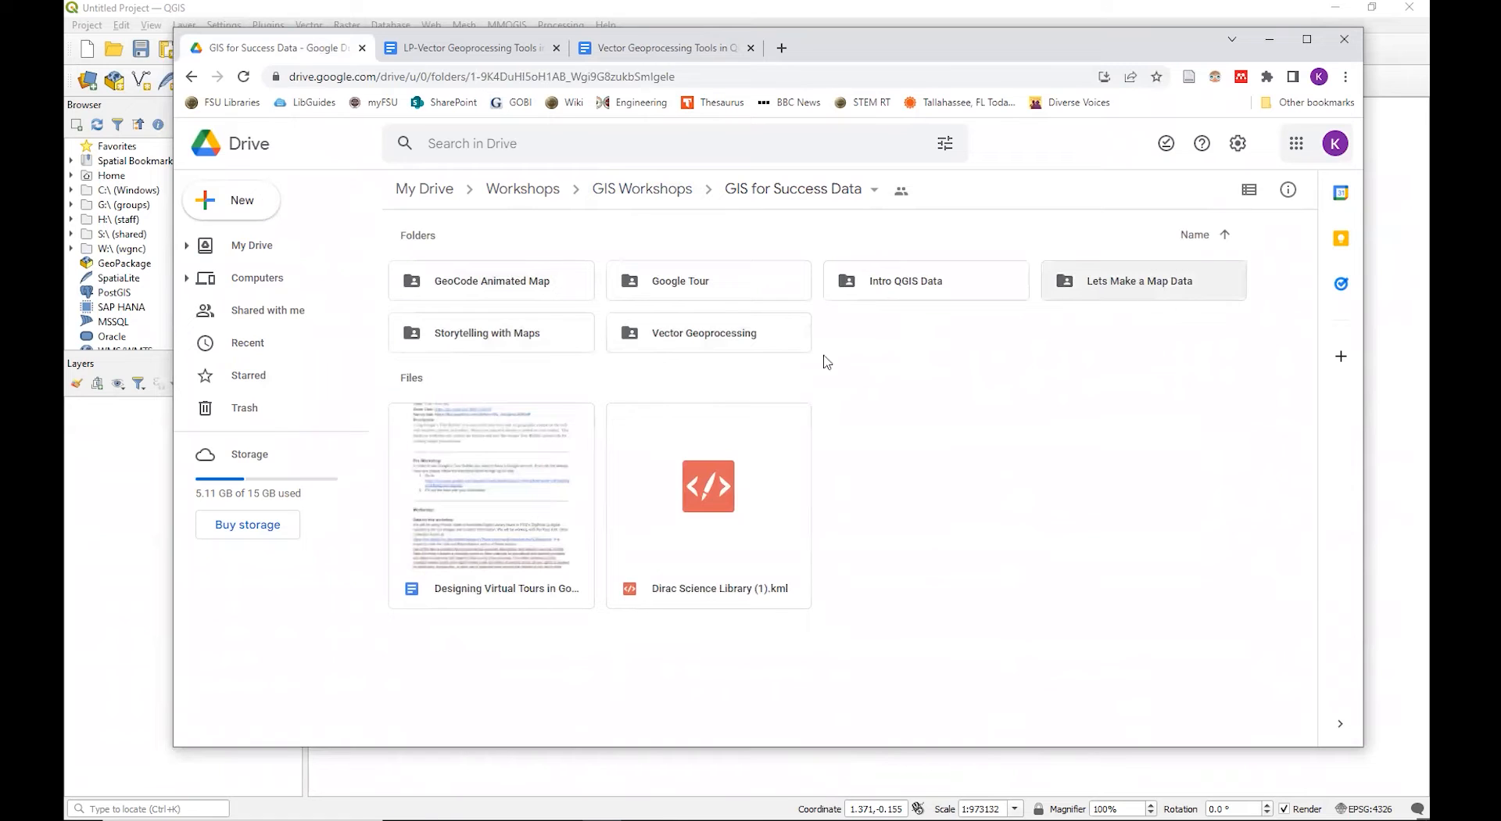
double_click(700, 347)
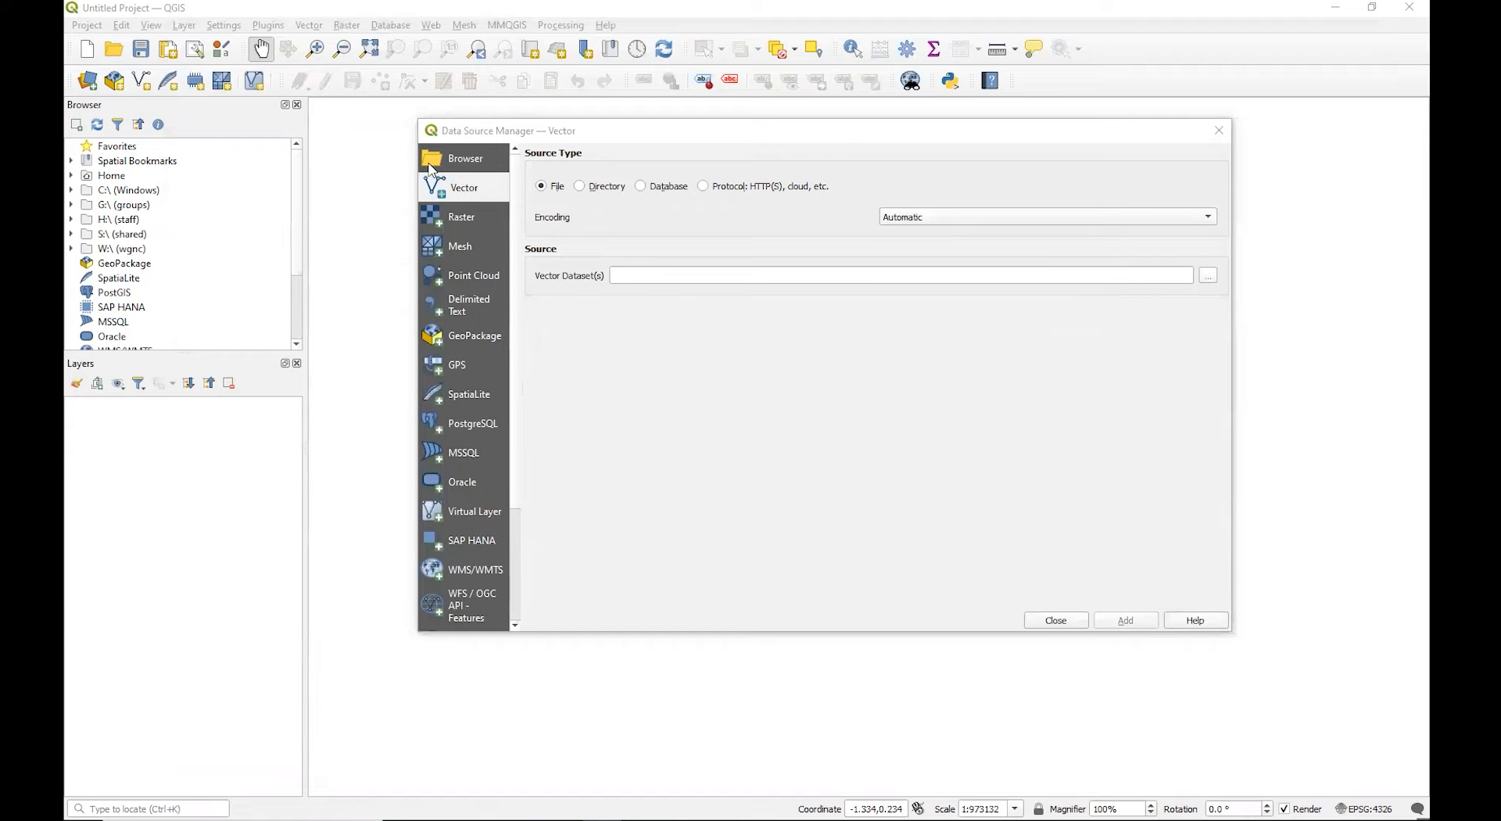
Add Waterways_Florida.shp from the Geo Processing workshop folder to the project as a vector layer.
click(1206, 278)
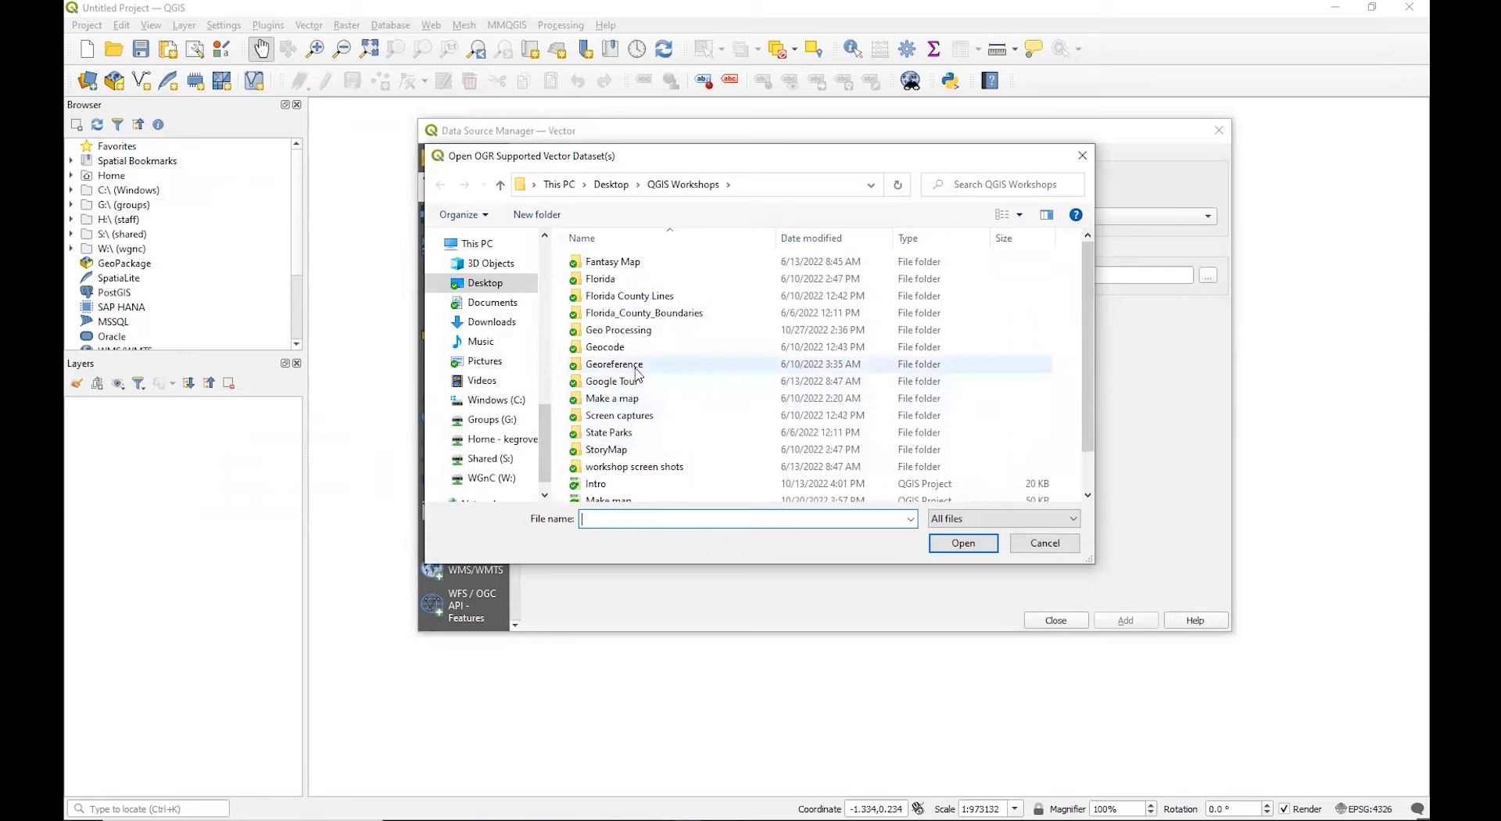
double_click(637, 339)
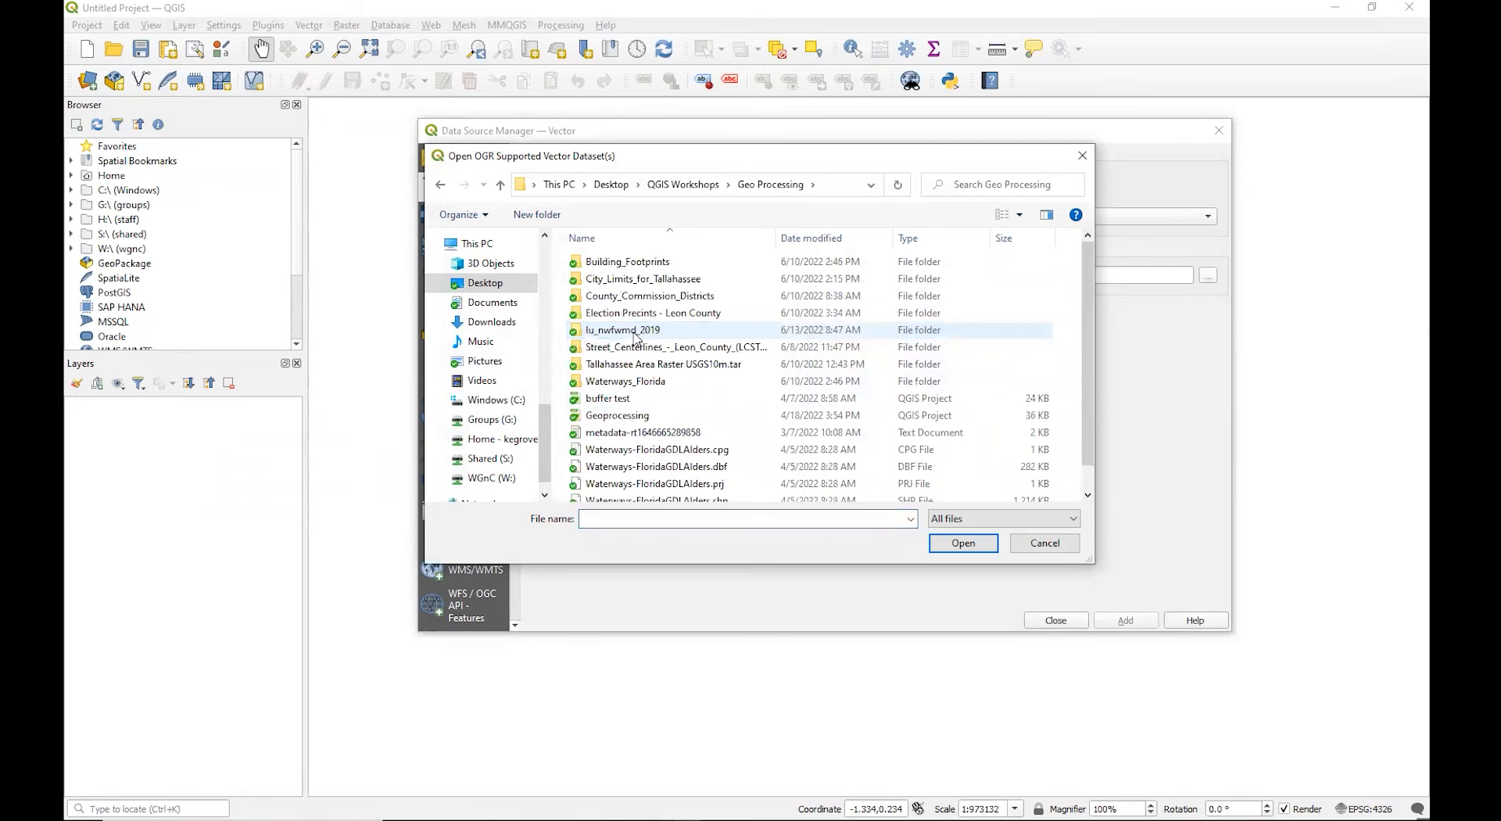
click(639, 386)
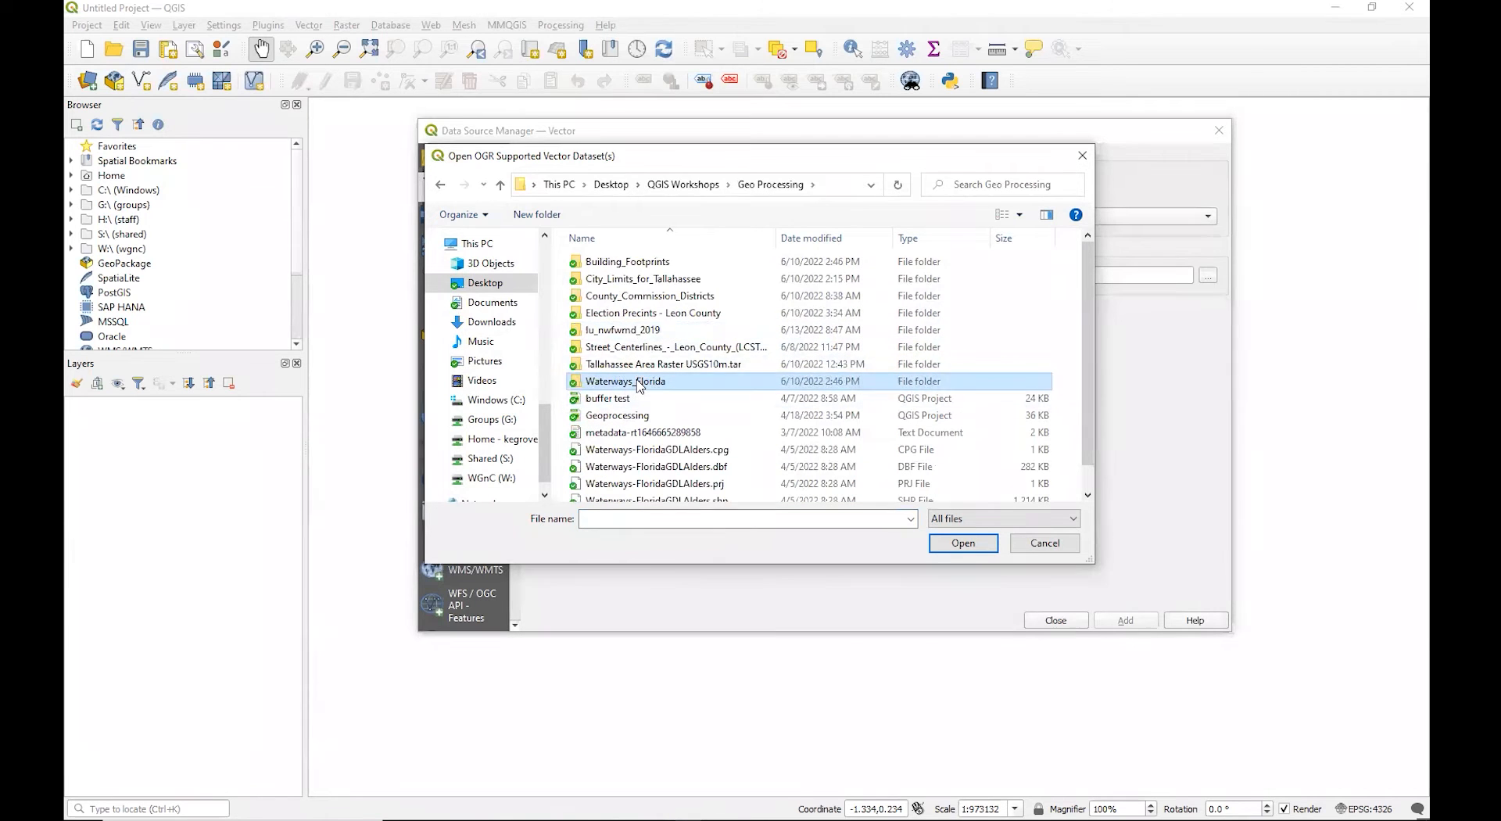
double_click(639, 383)
click(655, 321)
click(963, 542)
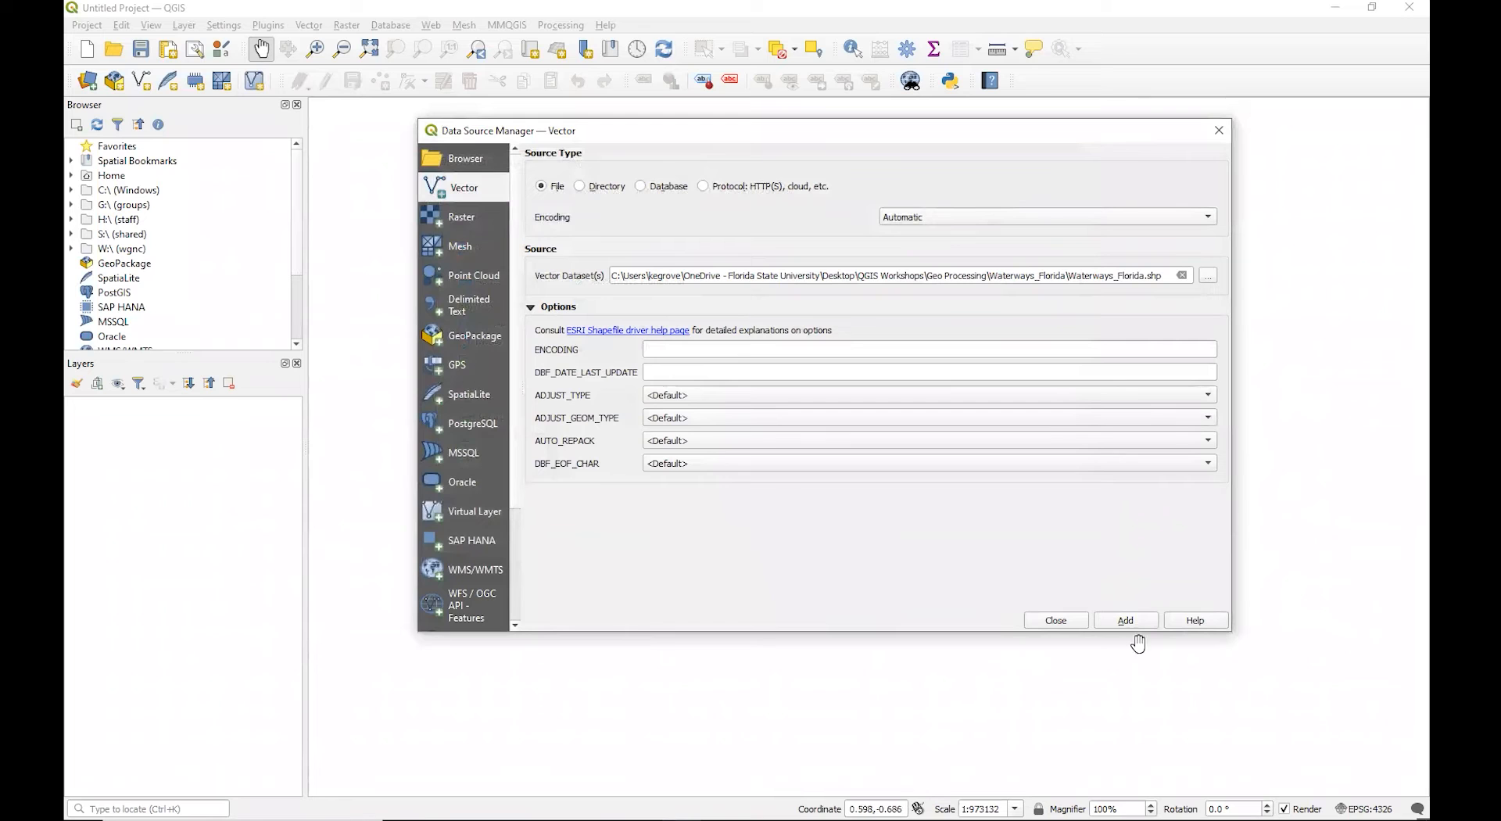
click(1130, 620)
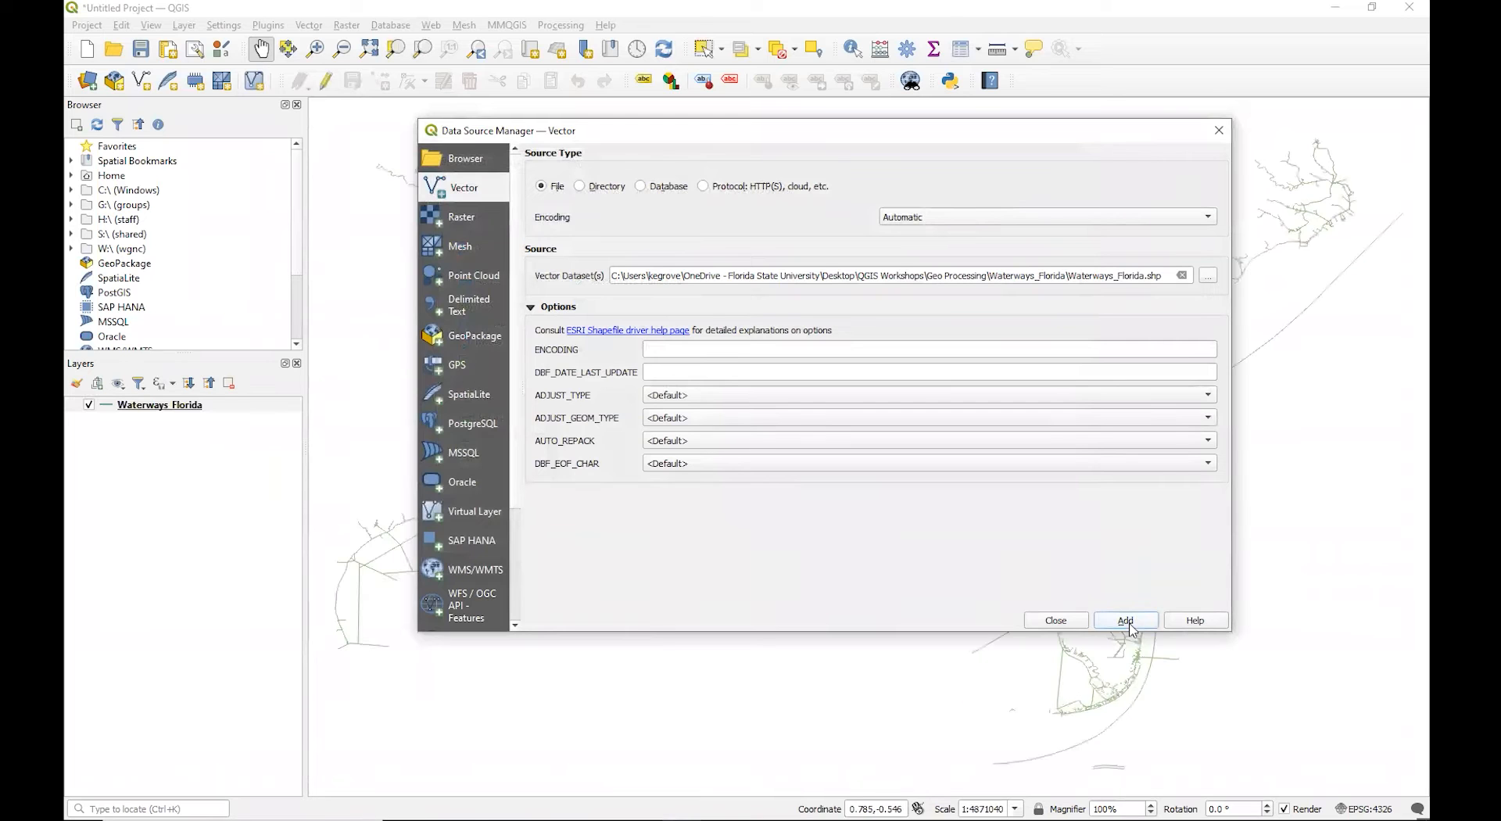
Add Florida.shp from the Florida folder in QGIS Workshops as a vector layer, and close the Data Source Manager.
click(1208, 278)
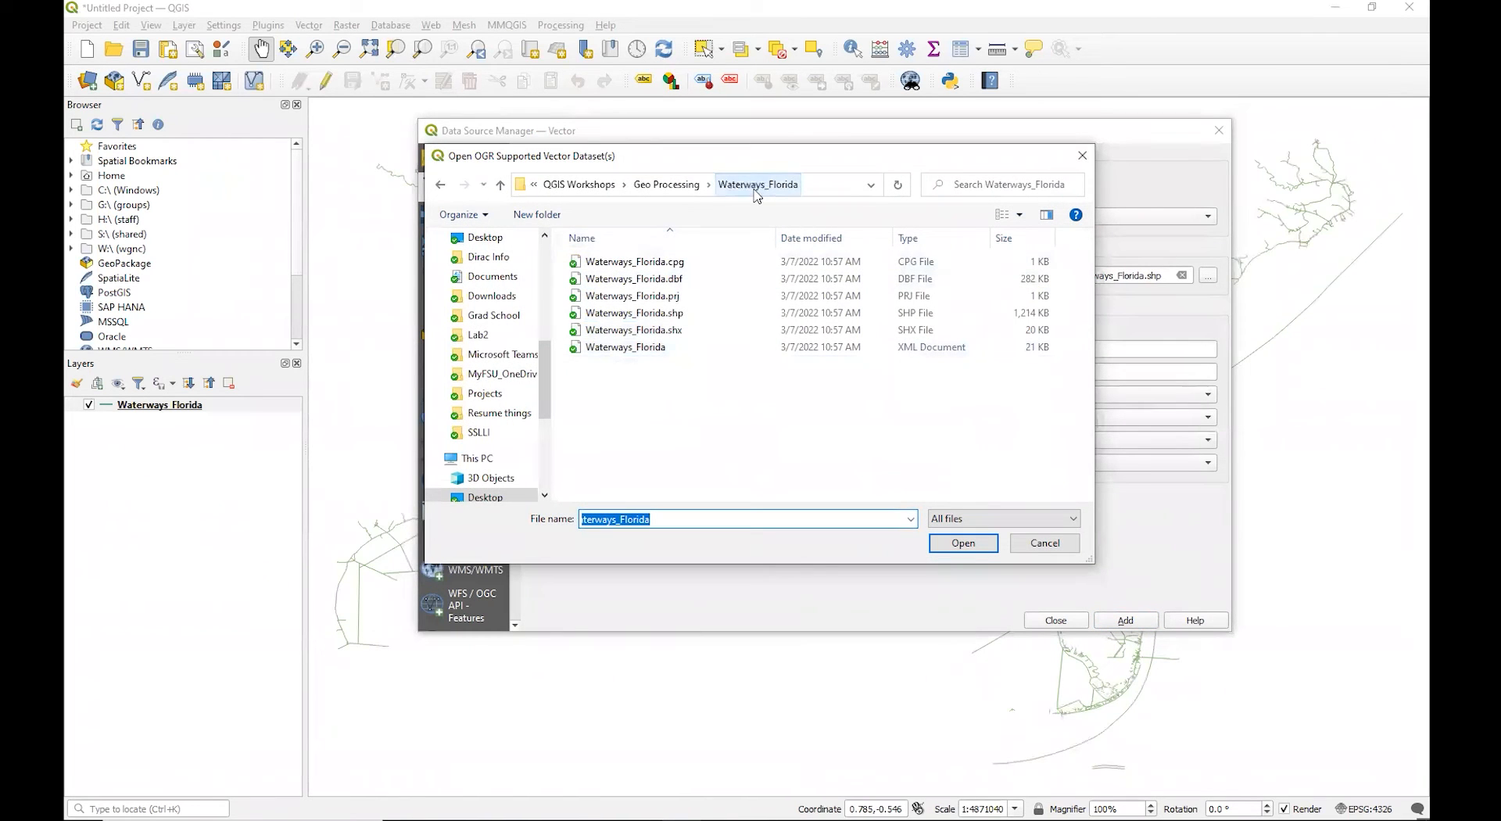
click(667, 186)
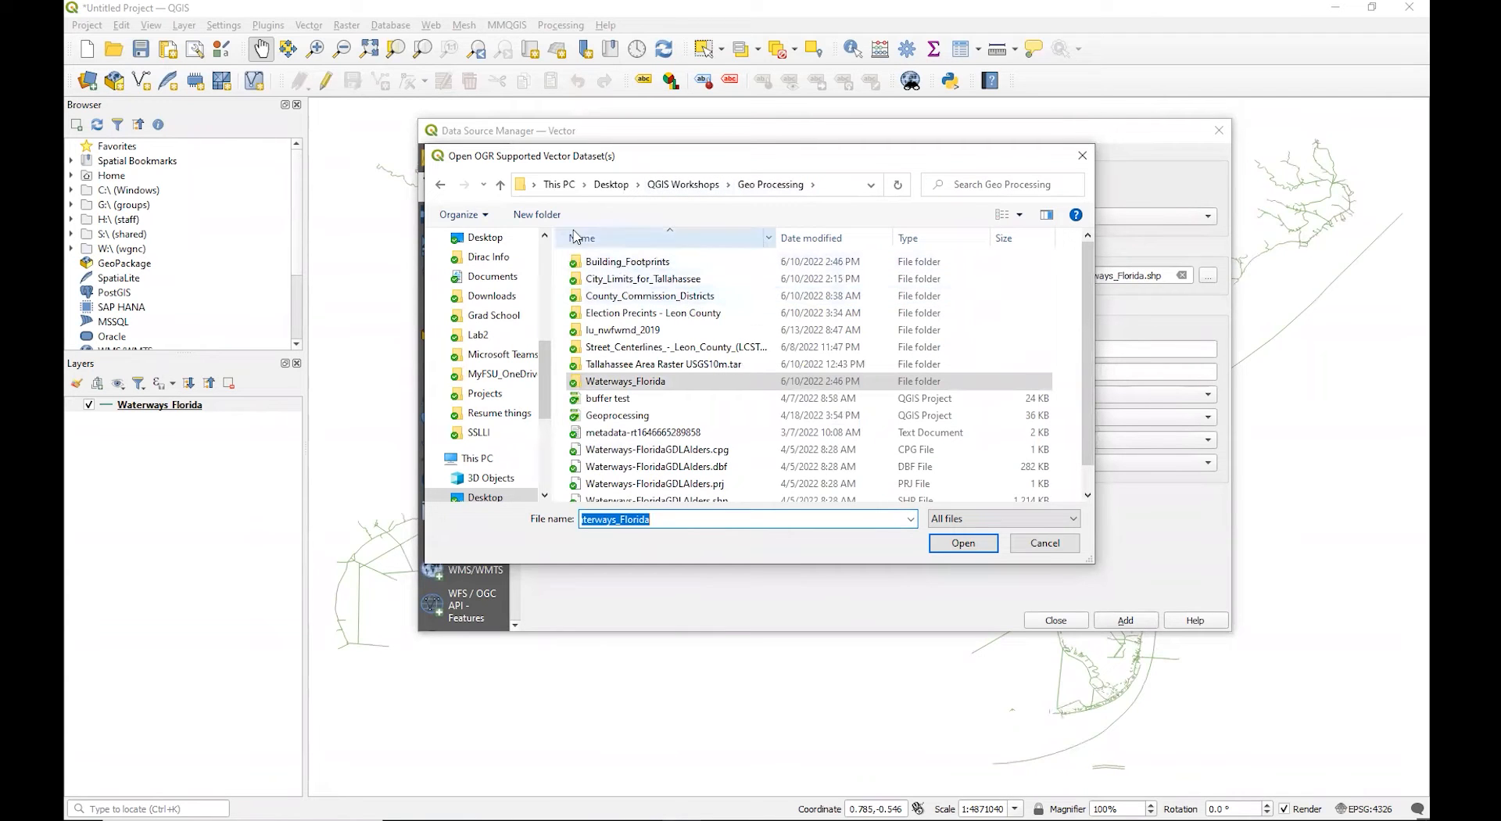
click(439, 186)
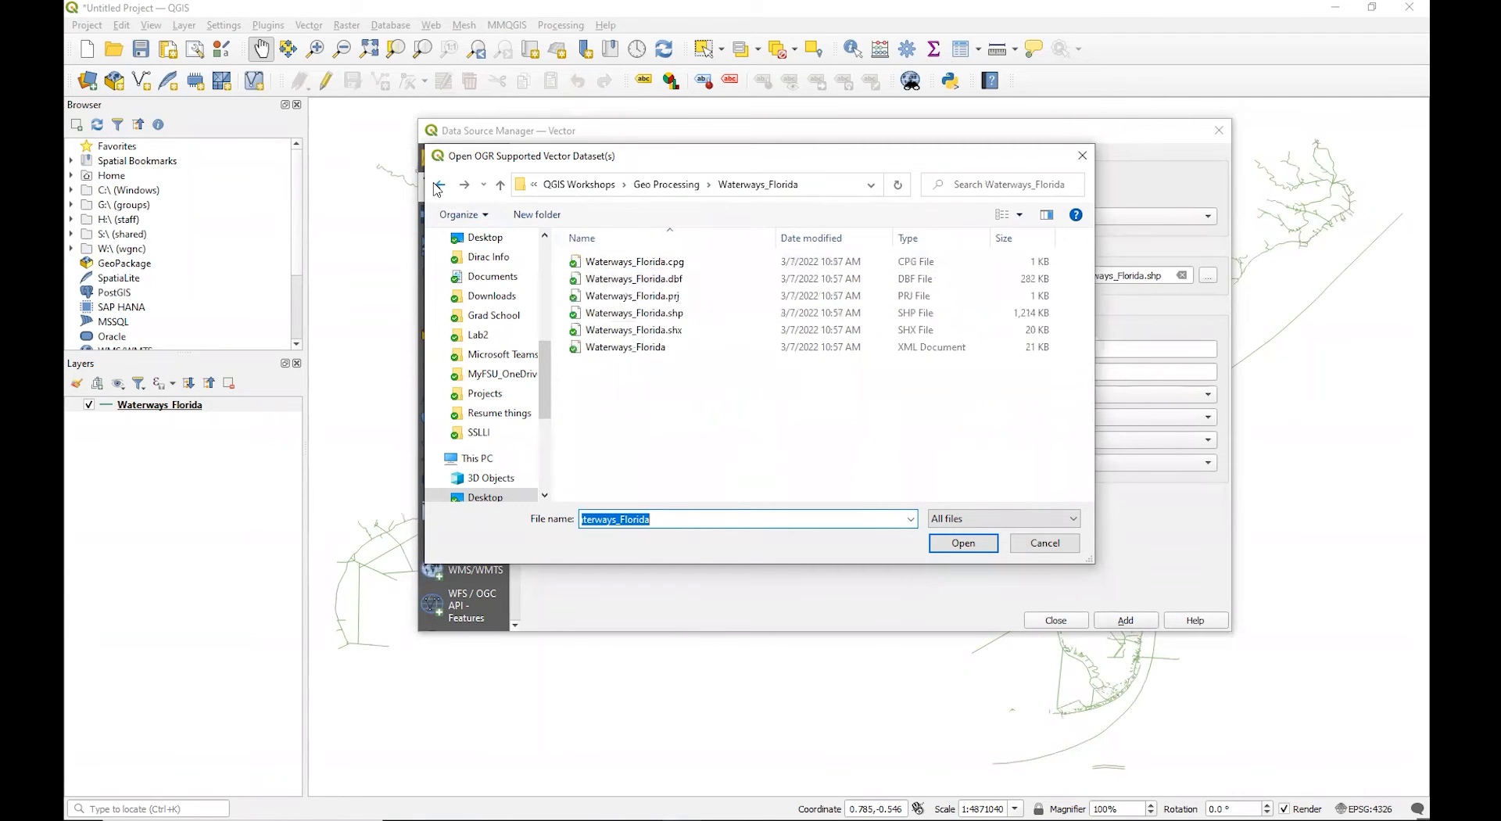
click(668, 185)
click(668, 187)
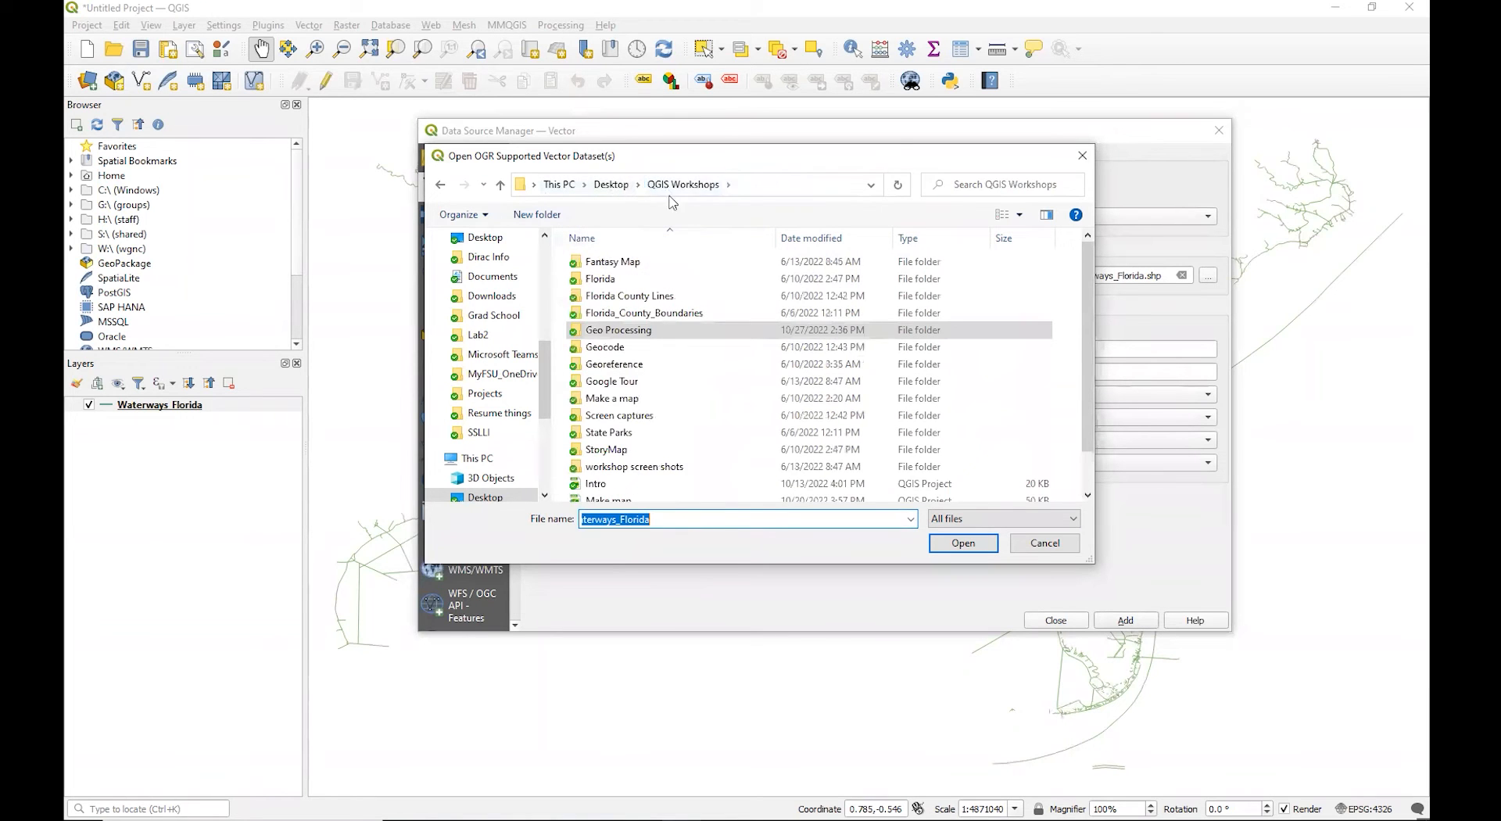
double_click(634, 280)
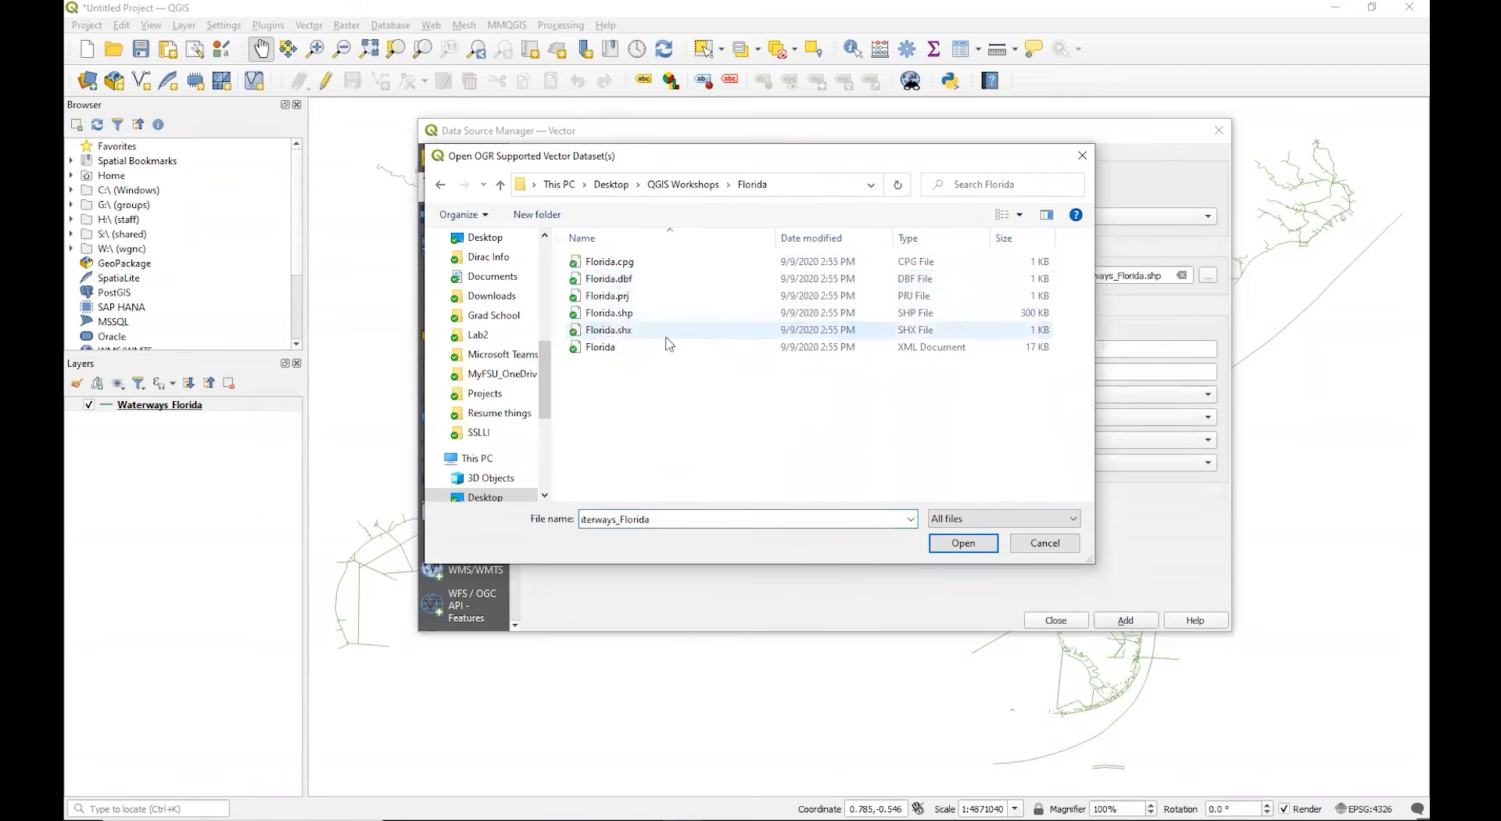
double_click(635, 313)
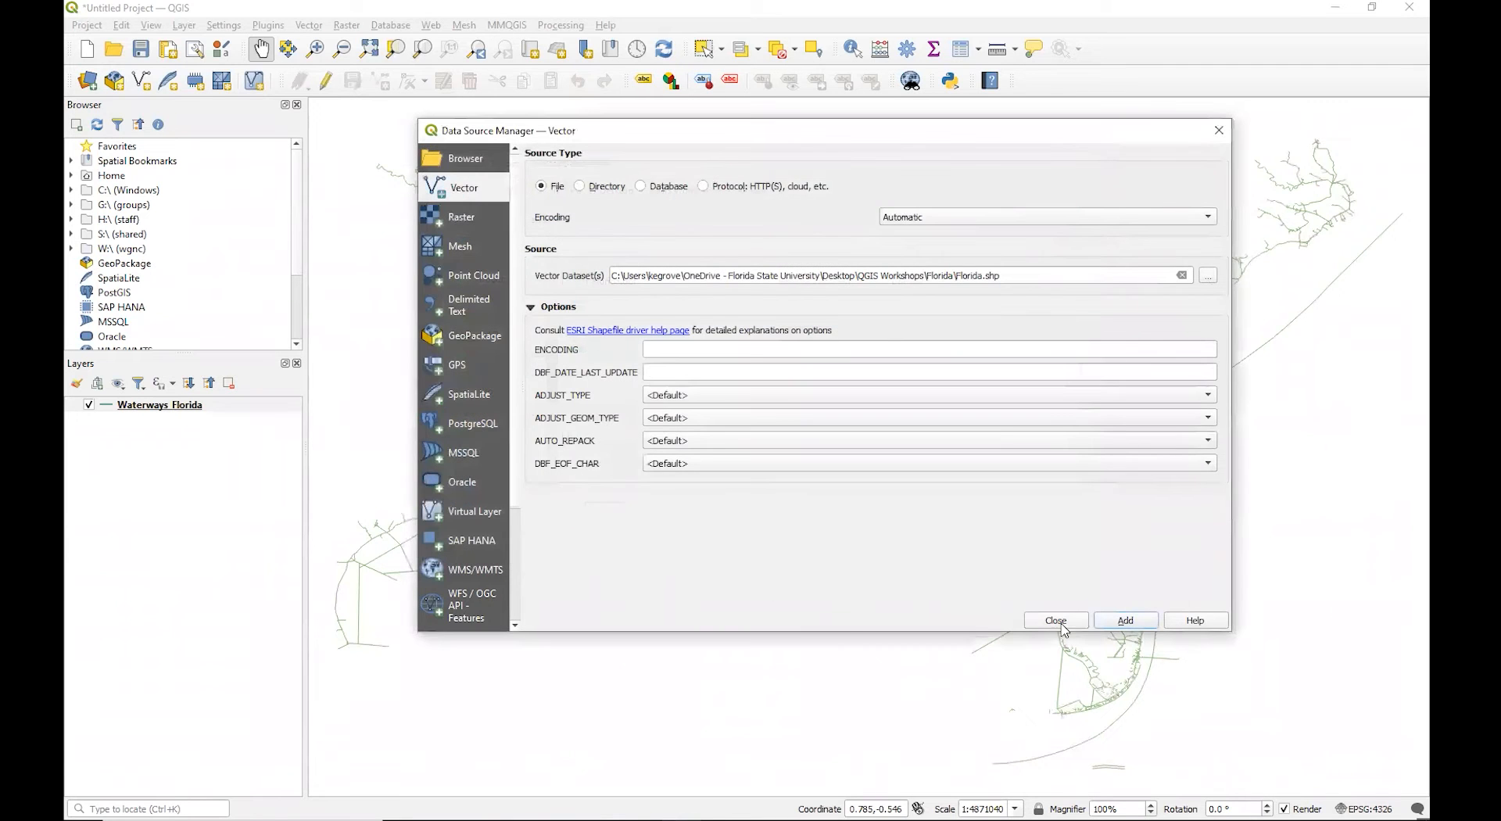
click(1126, 620)
click(1056, 620)
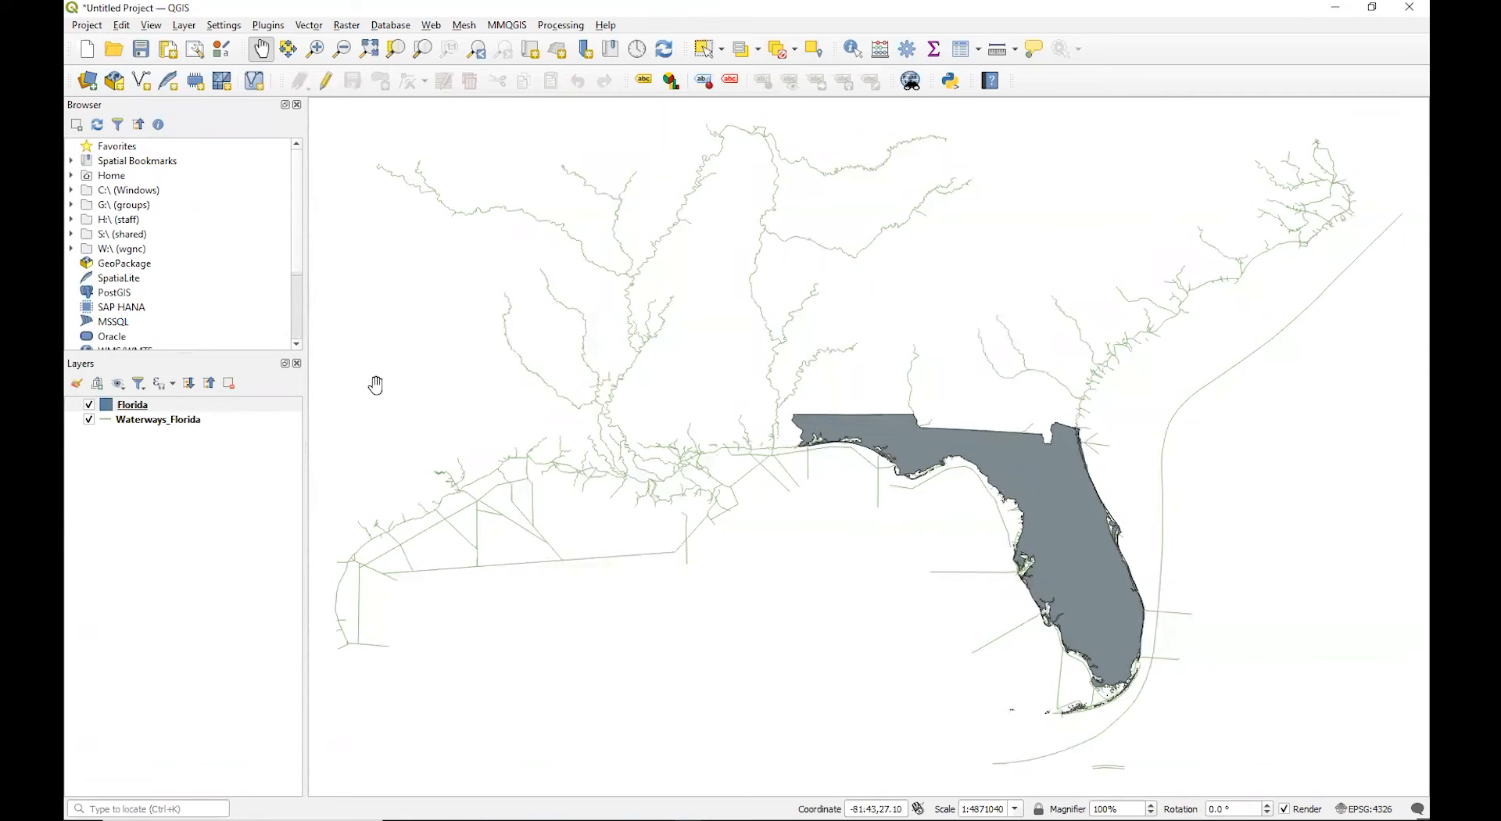
Move the Florida layer below Waterways_Florida in the layer order.
click(138, 408)
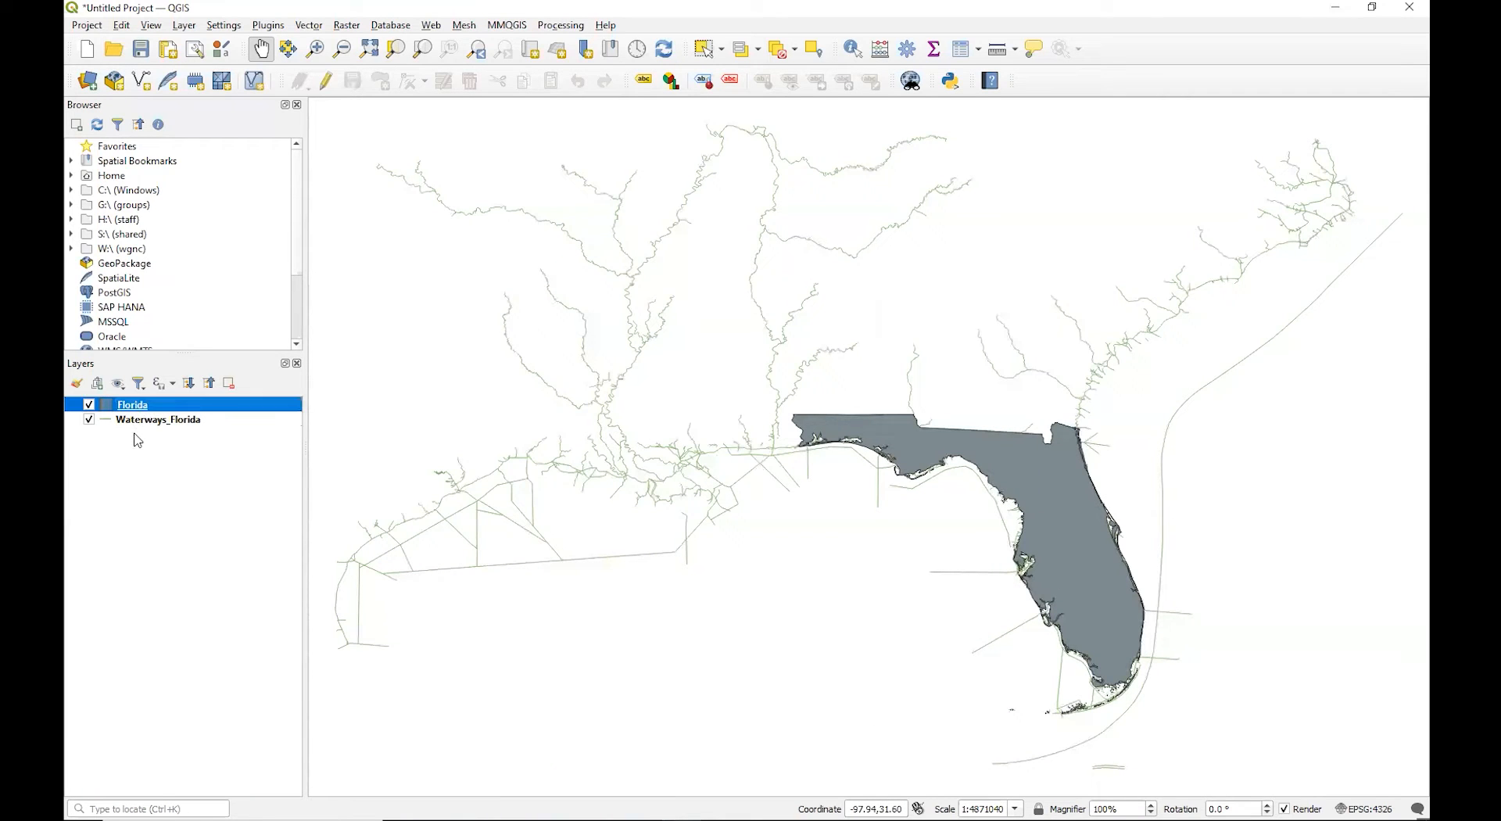
drag(135, 434, 134, 433)
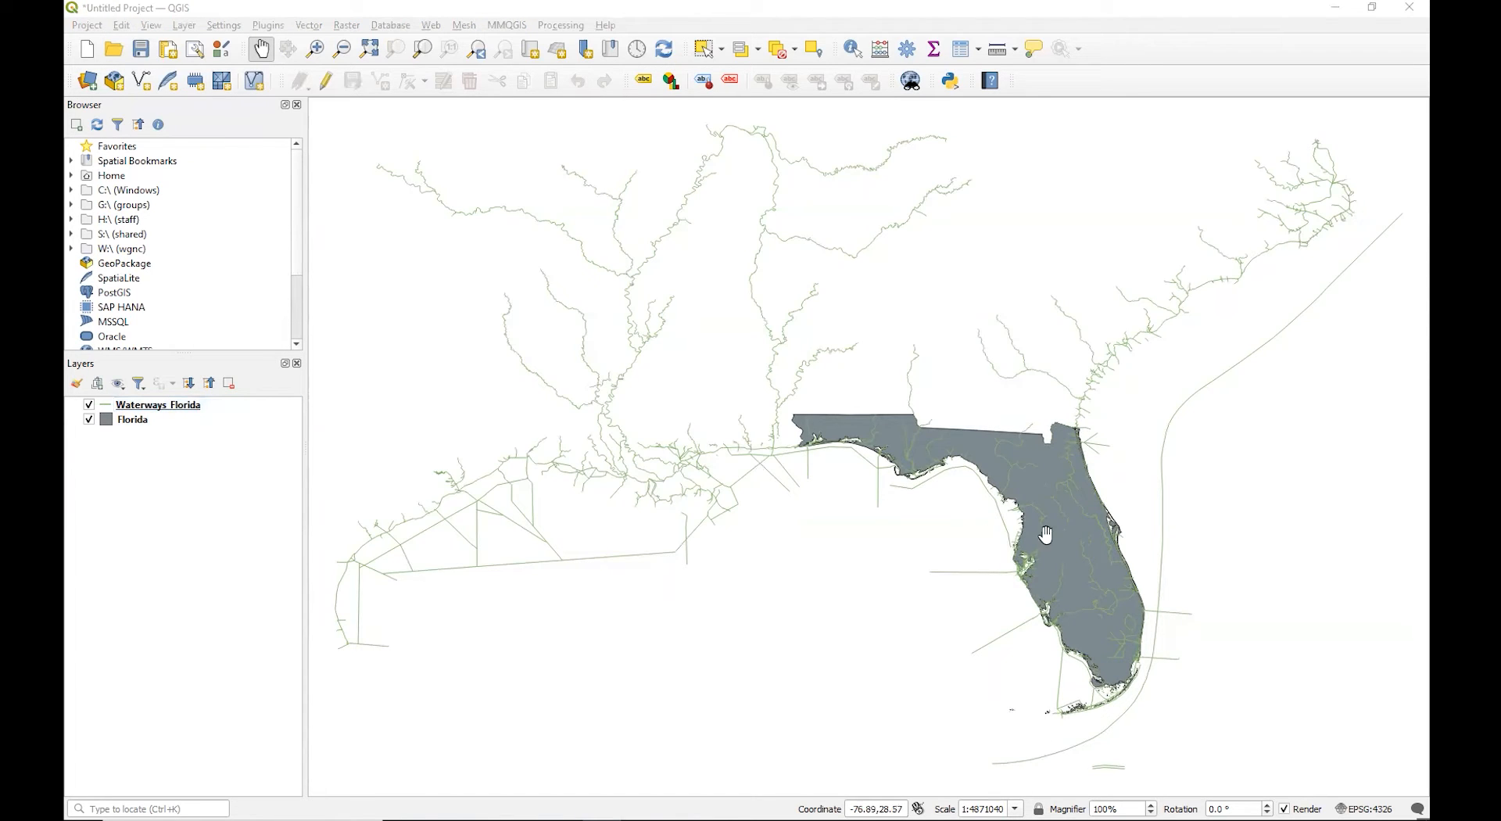
click(488, 32)
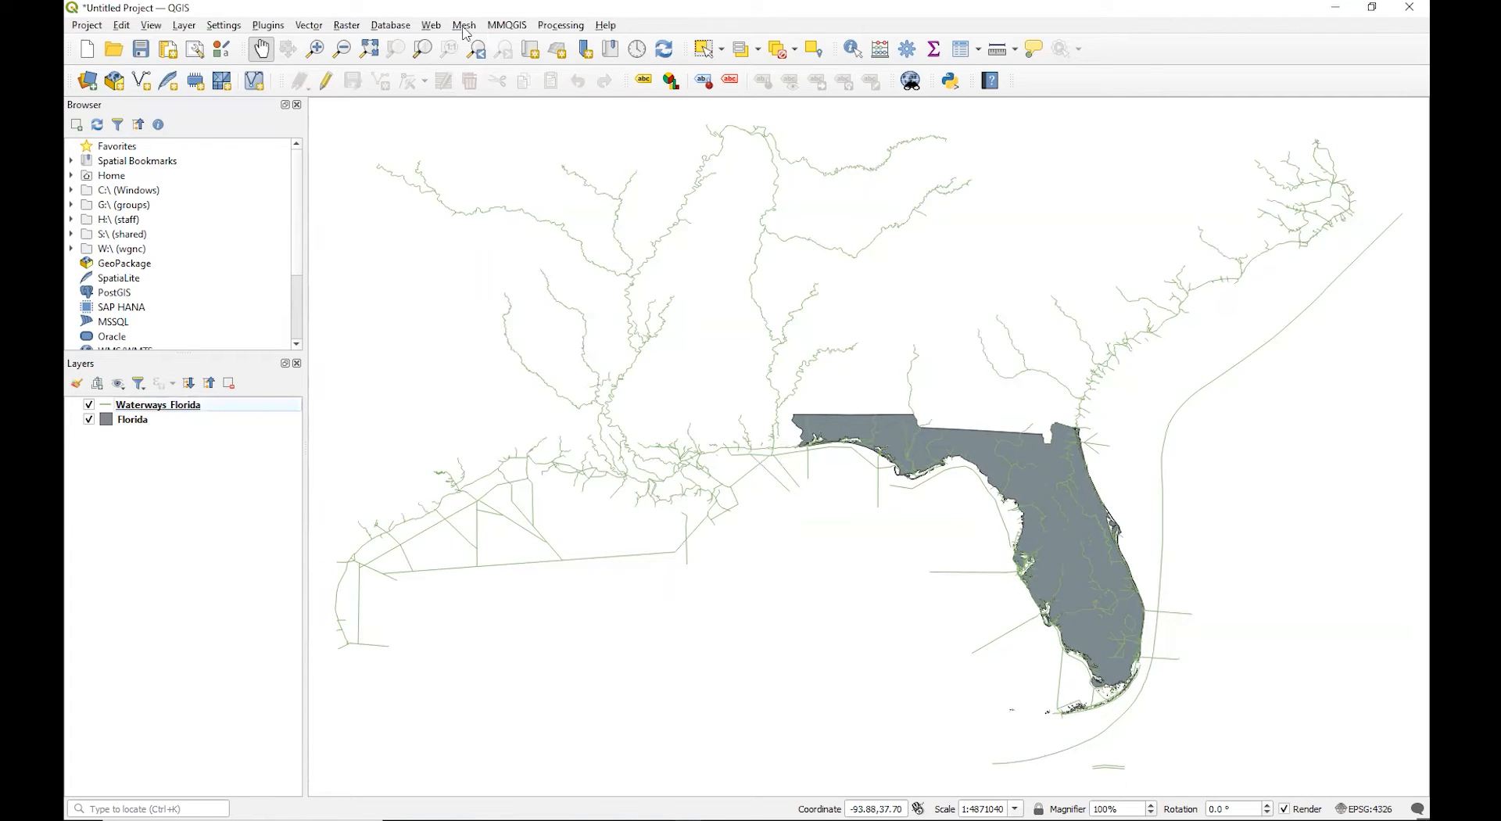
Run the Buffer geoprocessing tool on Waterways_Florida with a distance of 10 degrees, outputting to a temporary layer.
click(310, 28)
mouse_move(344, 46)
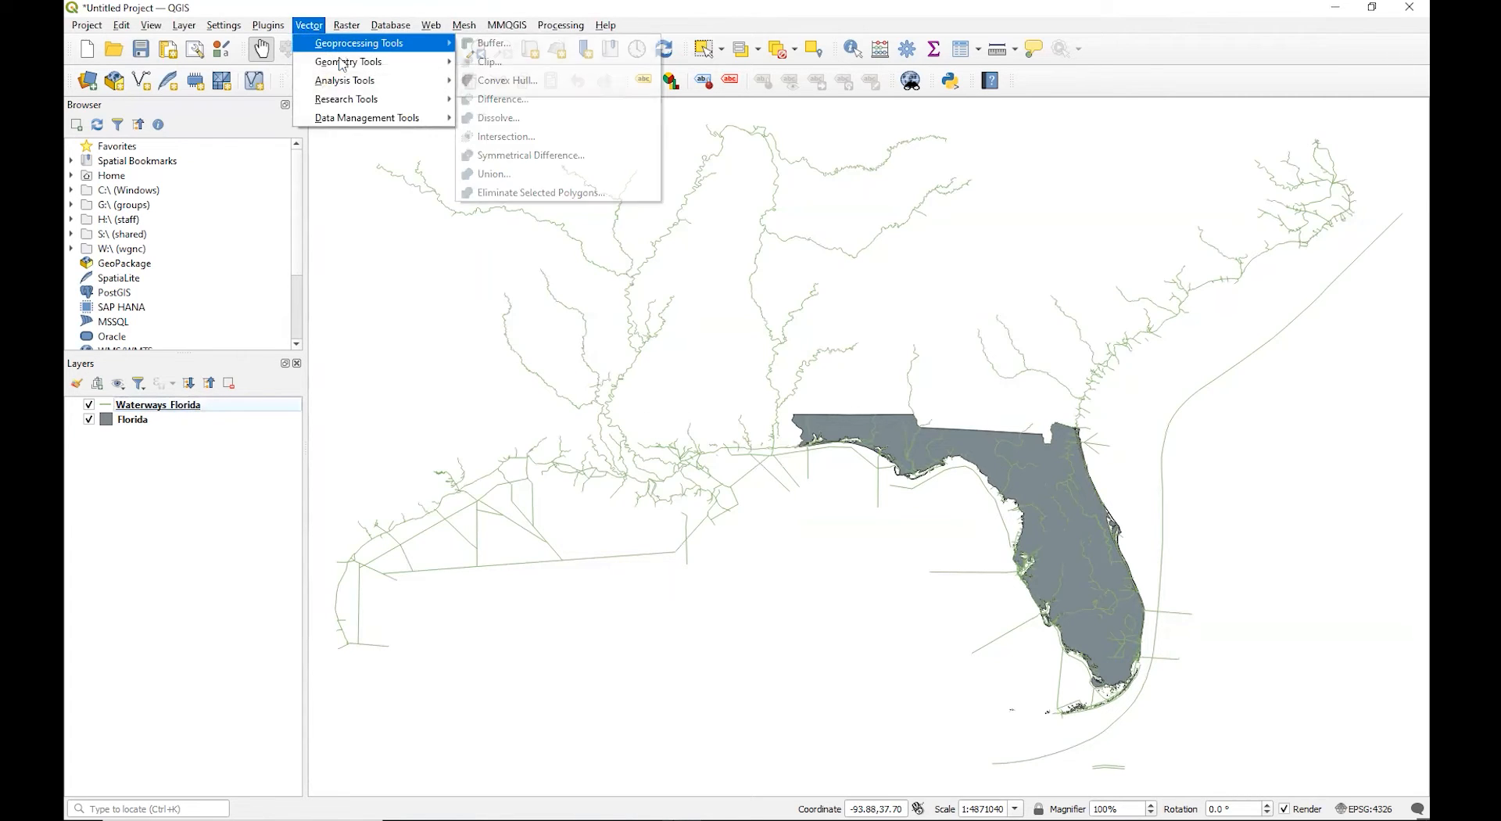
click(493, 44)
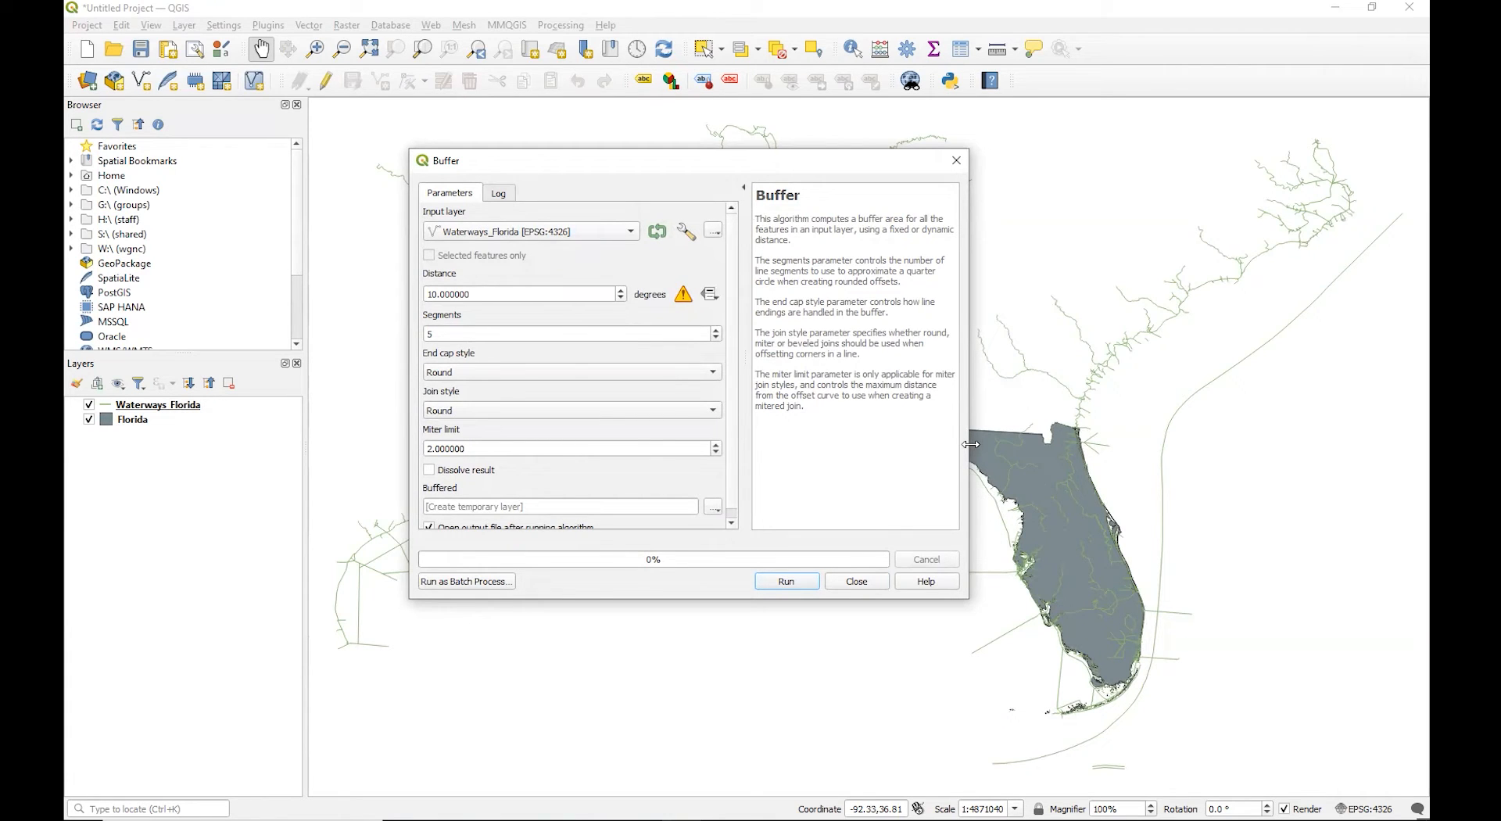
drag(970, 444, 1024, 447)
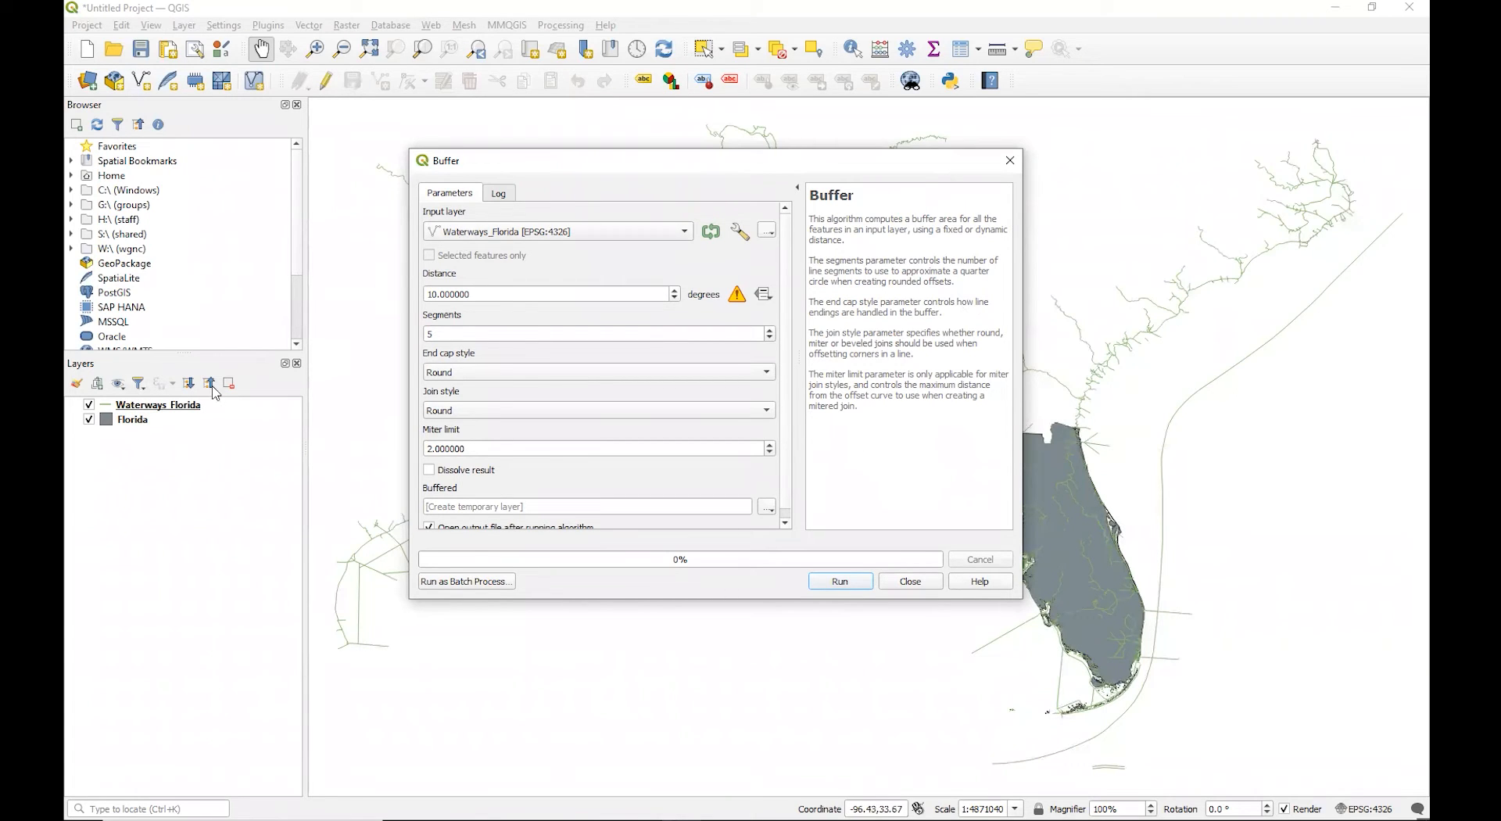
click(521, 233)
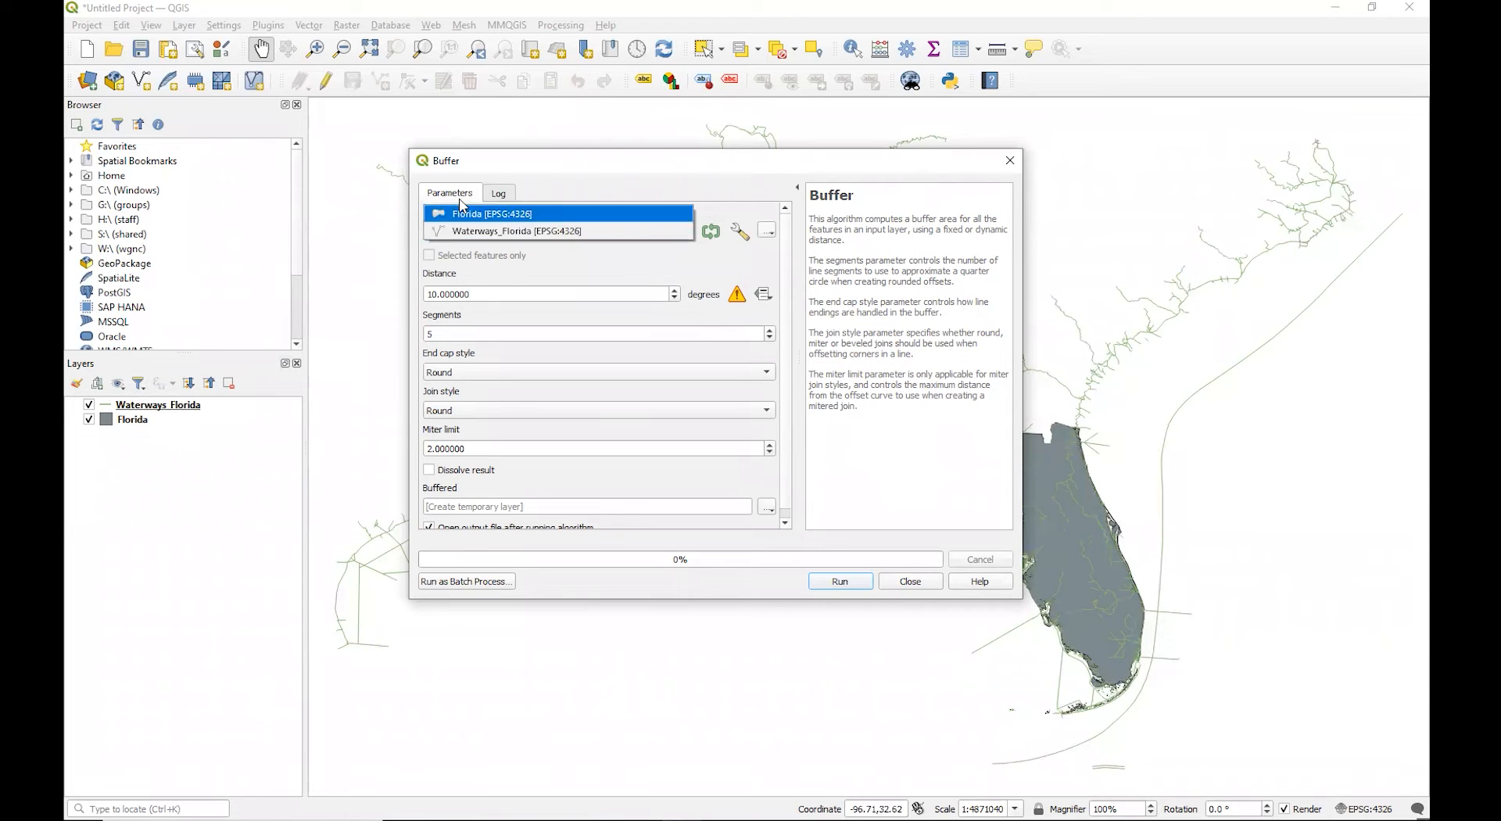
click(482, 234)
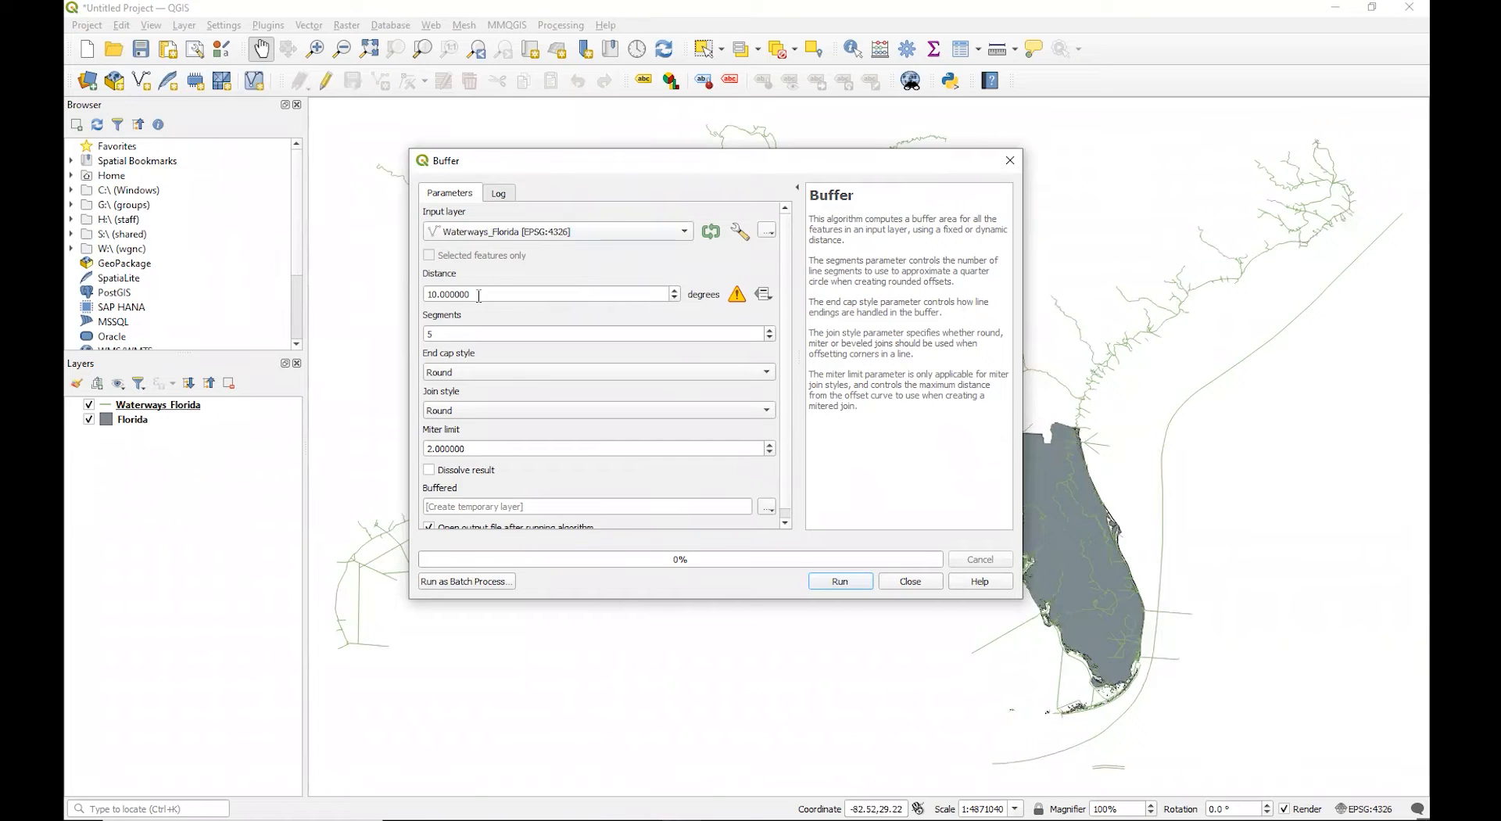
drag(429, 293, 512, 294)
click(695, 304)
mouse_move(741, 301)
click(824, 585)
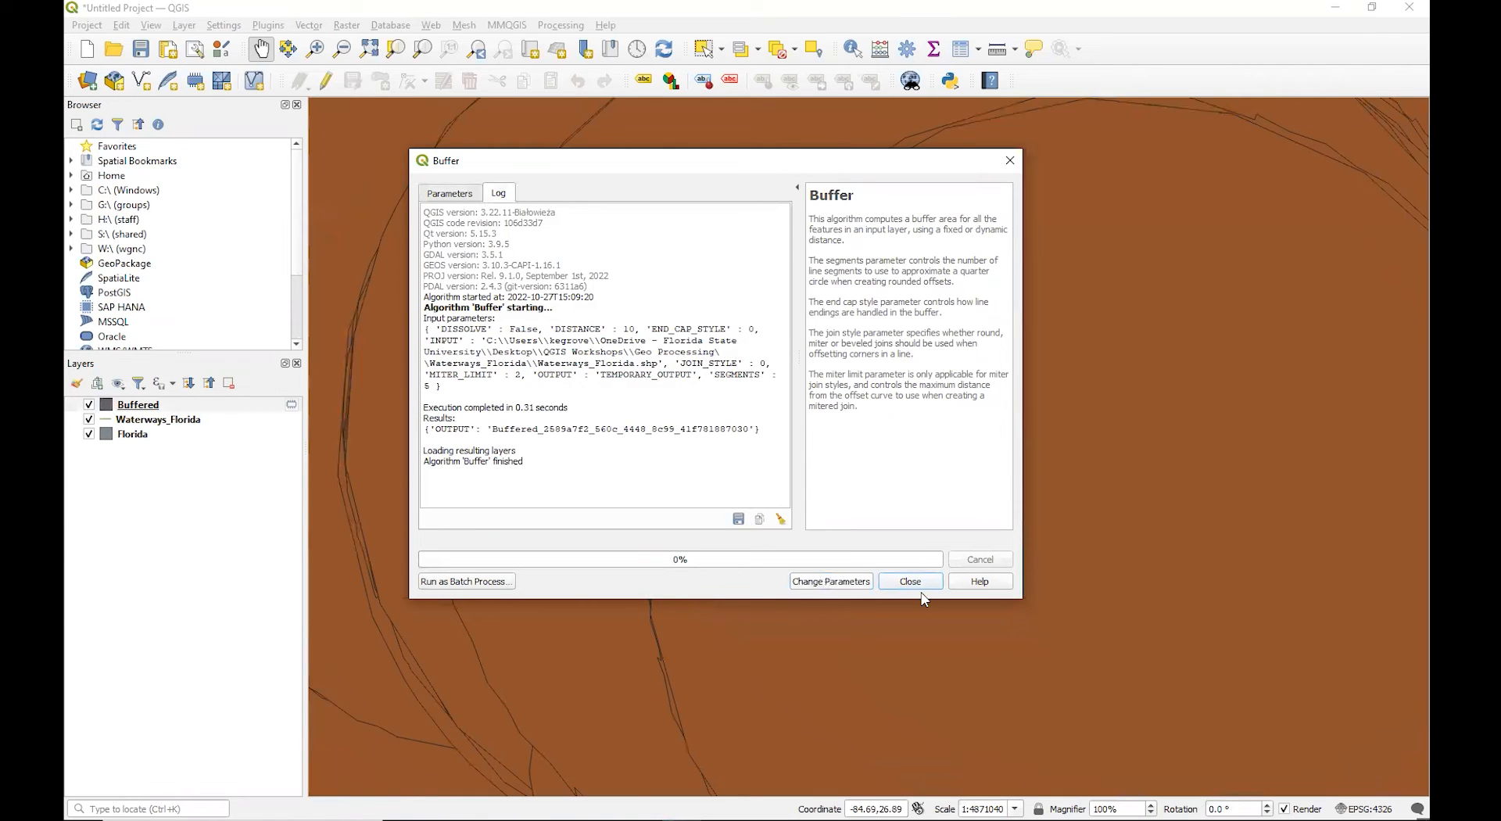
Close the Buffer tool and remove the Buffered layer from the project.
click(915, 583)
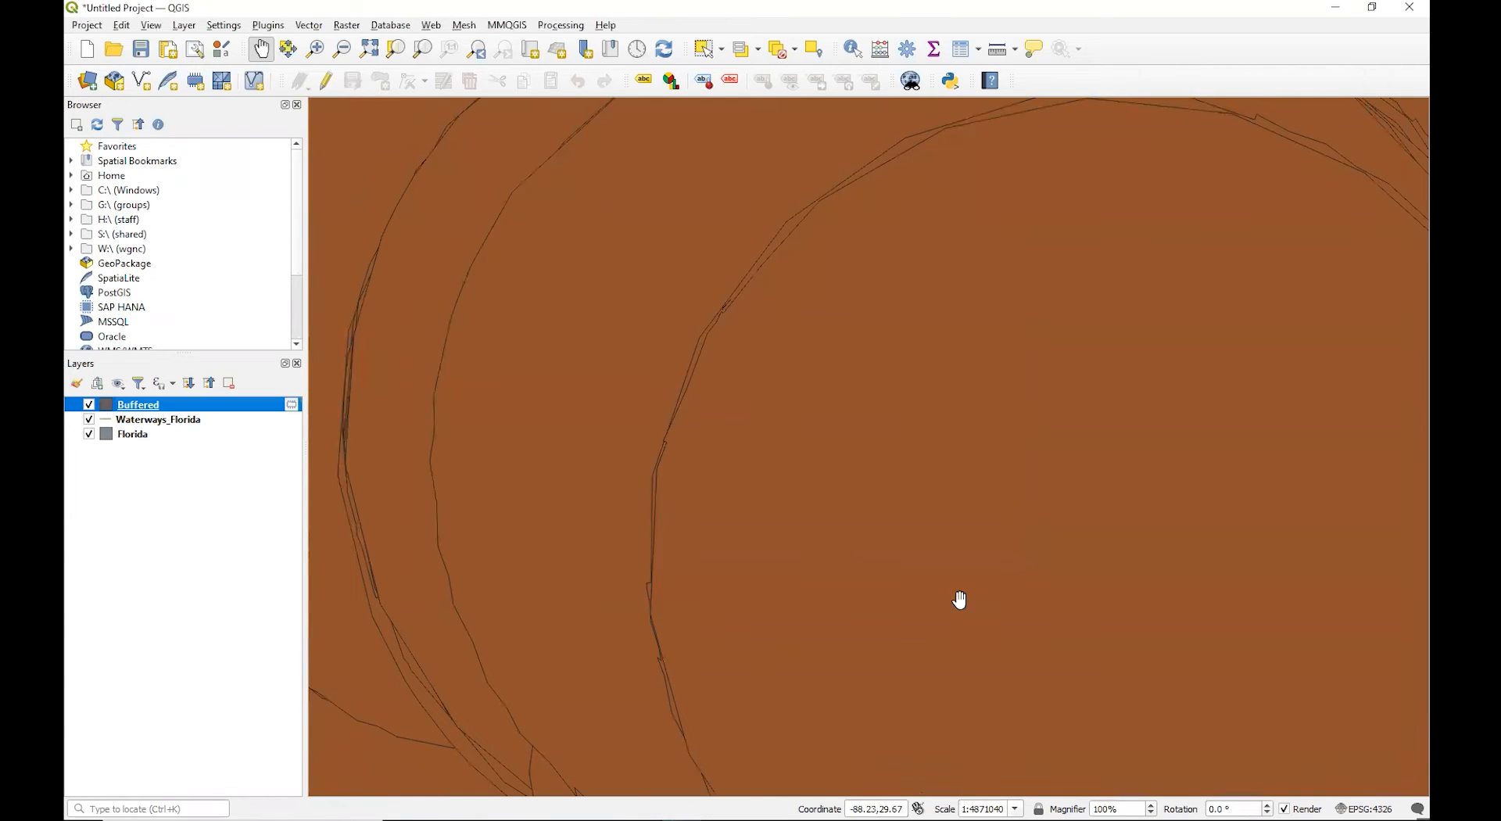
scroll(975, 439, down, 1)
scroll(974, 438, down, 4)
scroll(987, 467, up, 3)
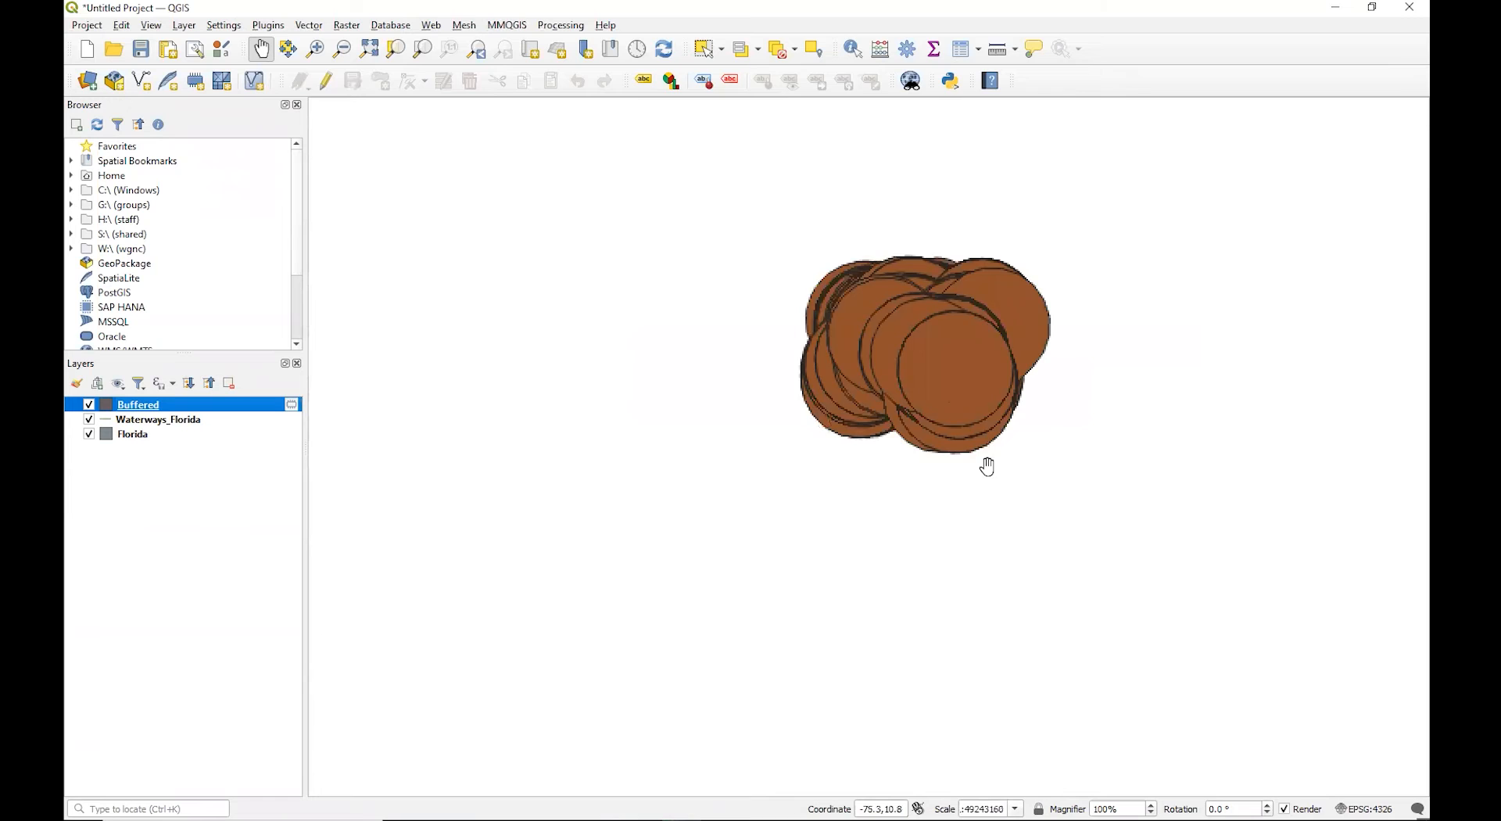
scroll(987, 467, down, 1)
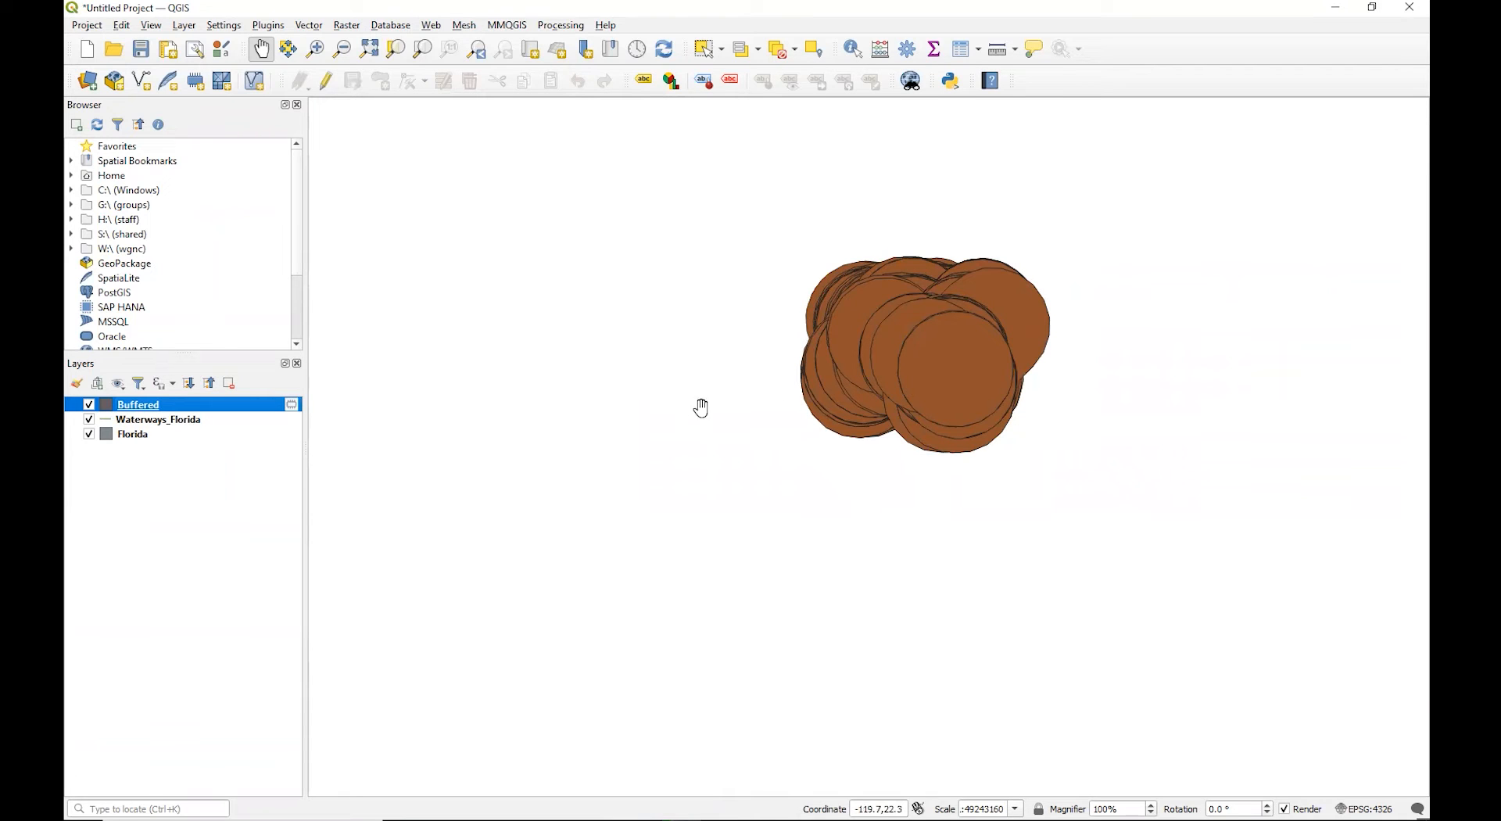
right_click(135, 411)
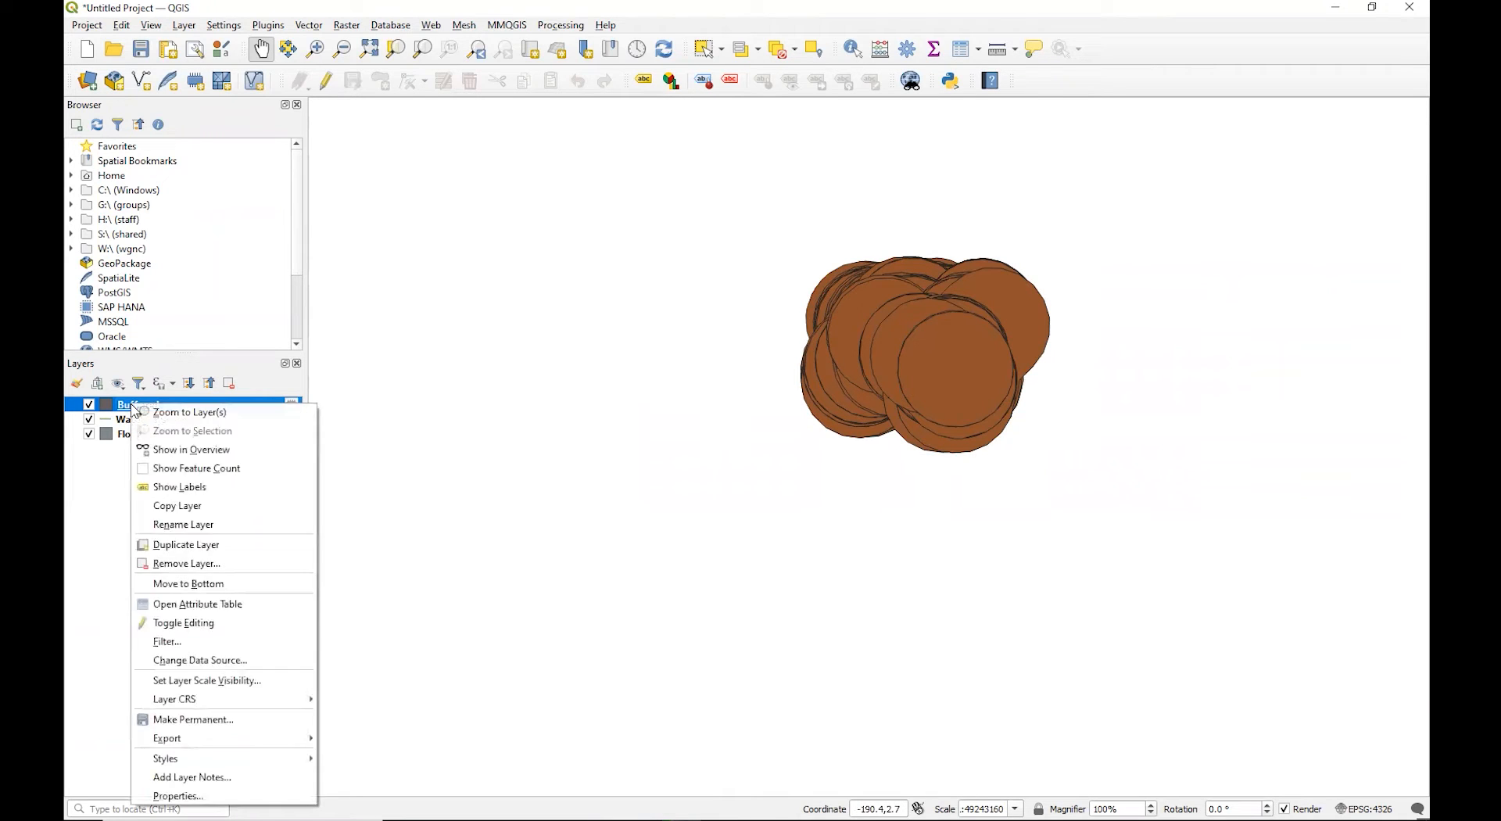
click(198, 572)
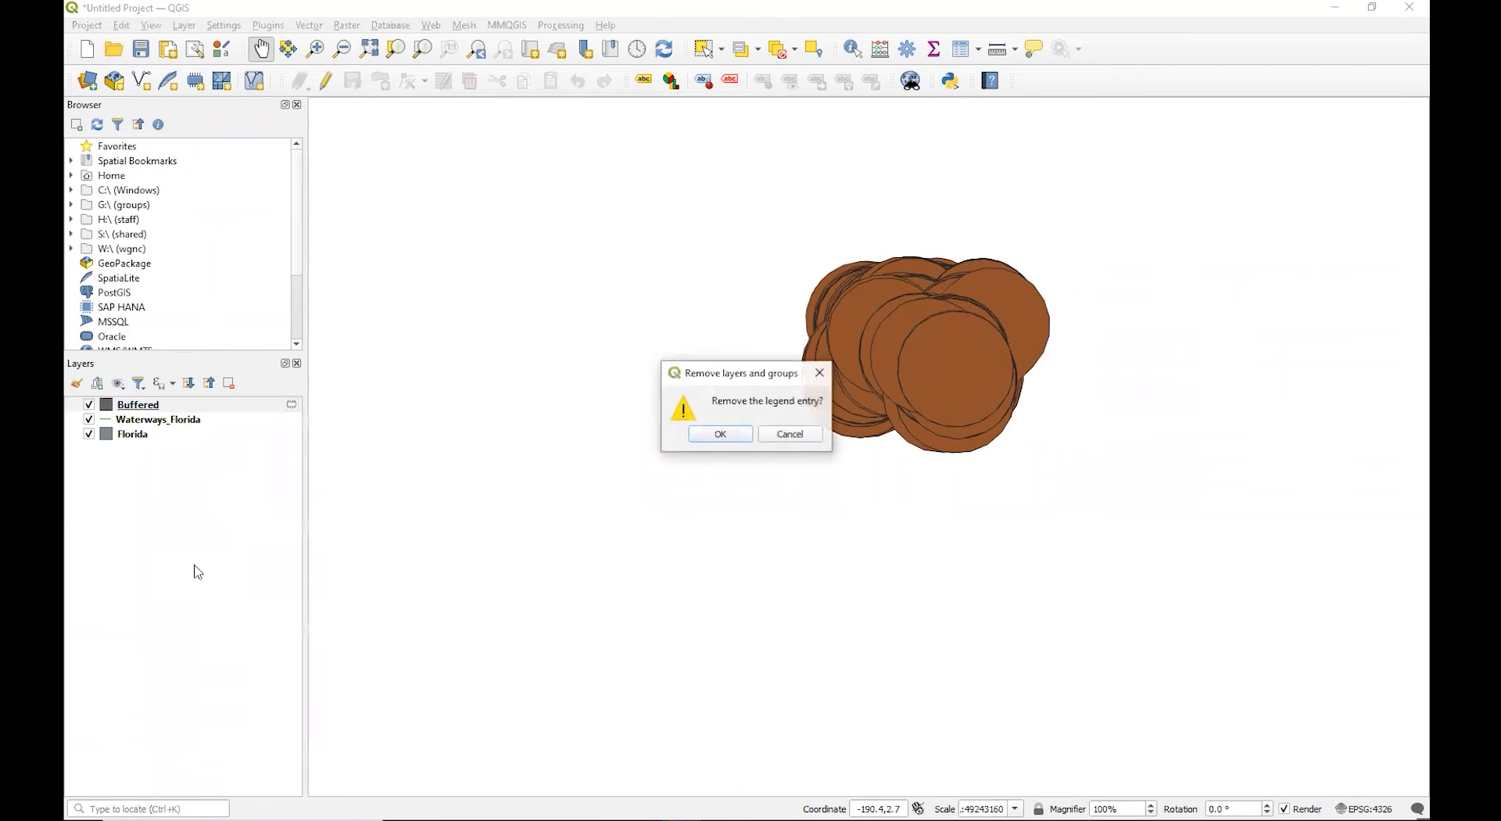
click(728, 435)
Zoom the map to the full extent of the Waterways_Florida layer.
right_click(147, 415)
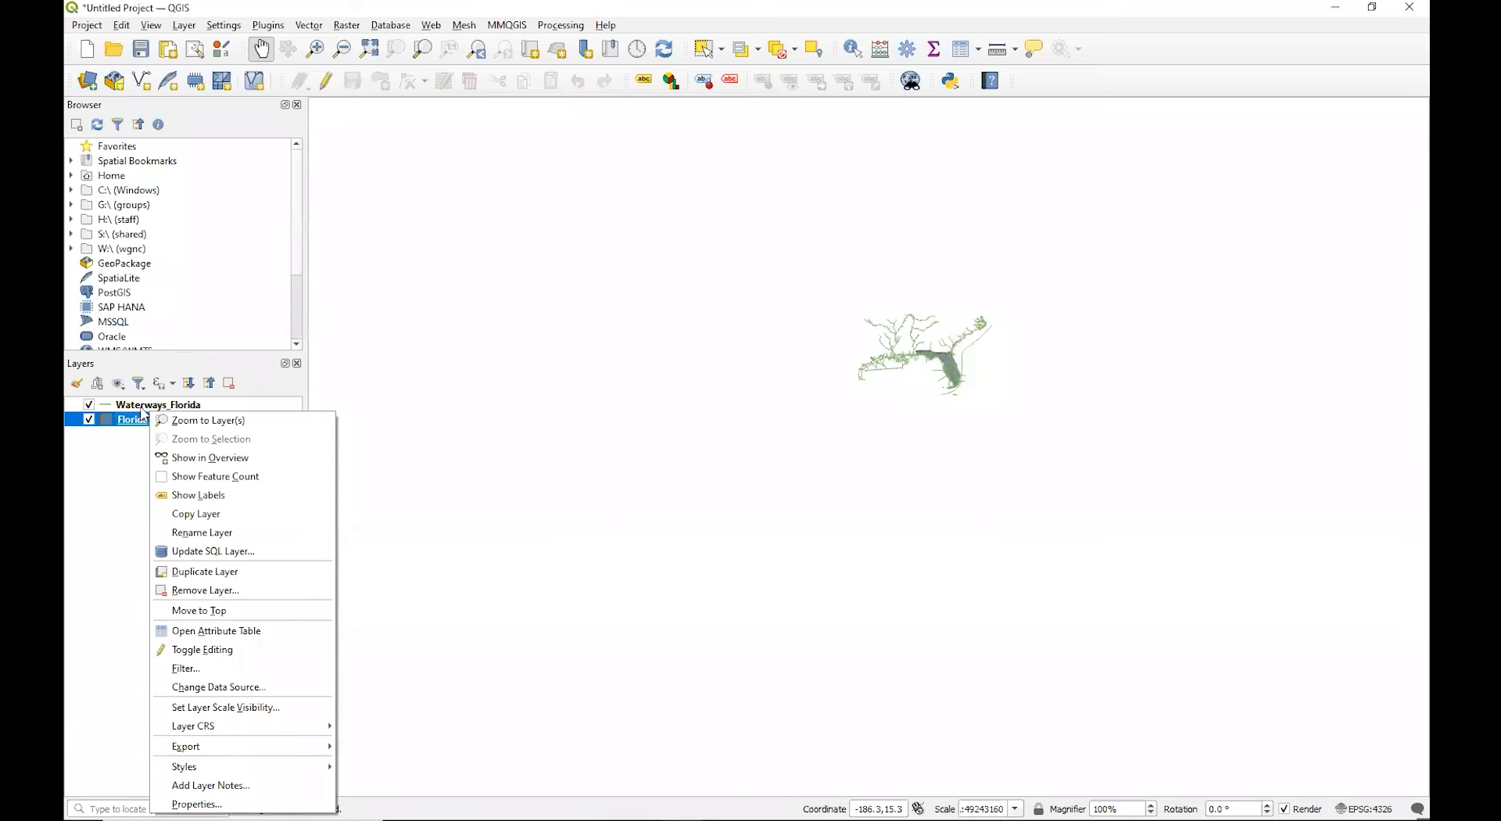
click(144, 406)
right_click(144, 413)
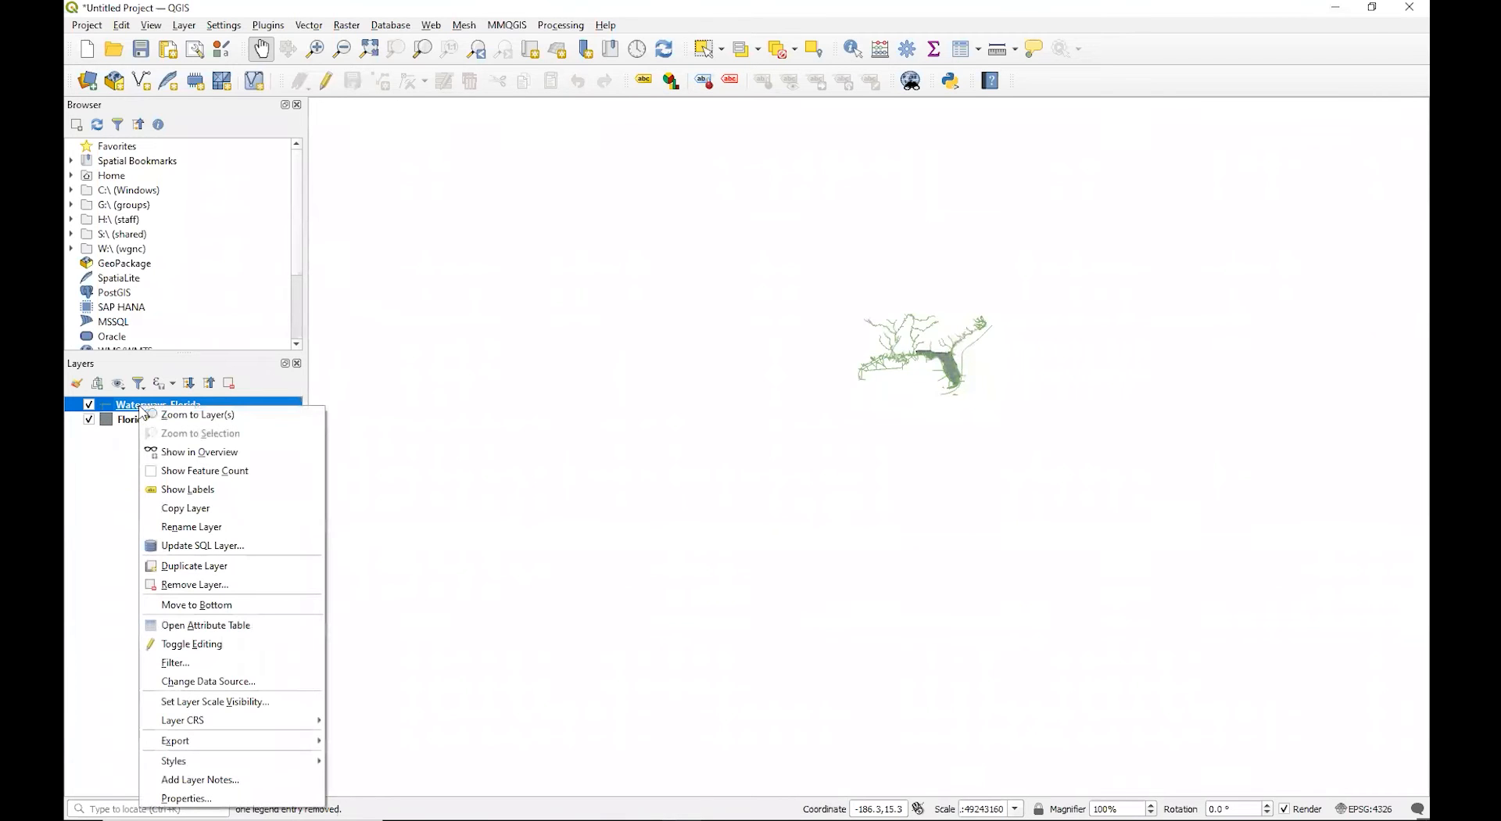
click(227, 422)
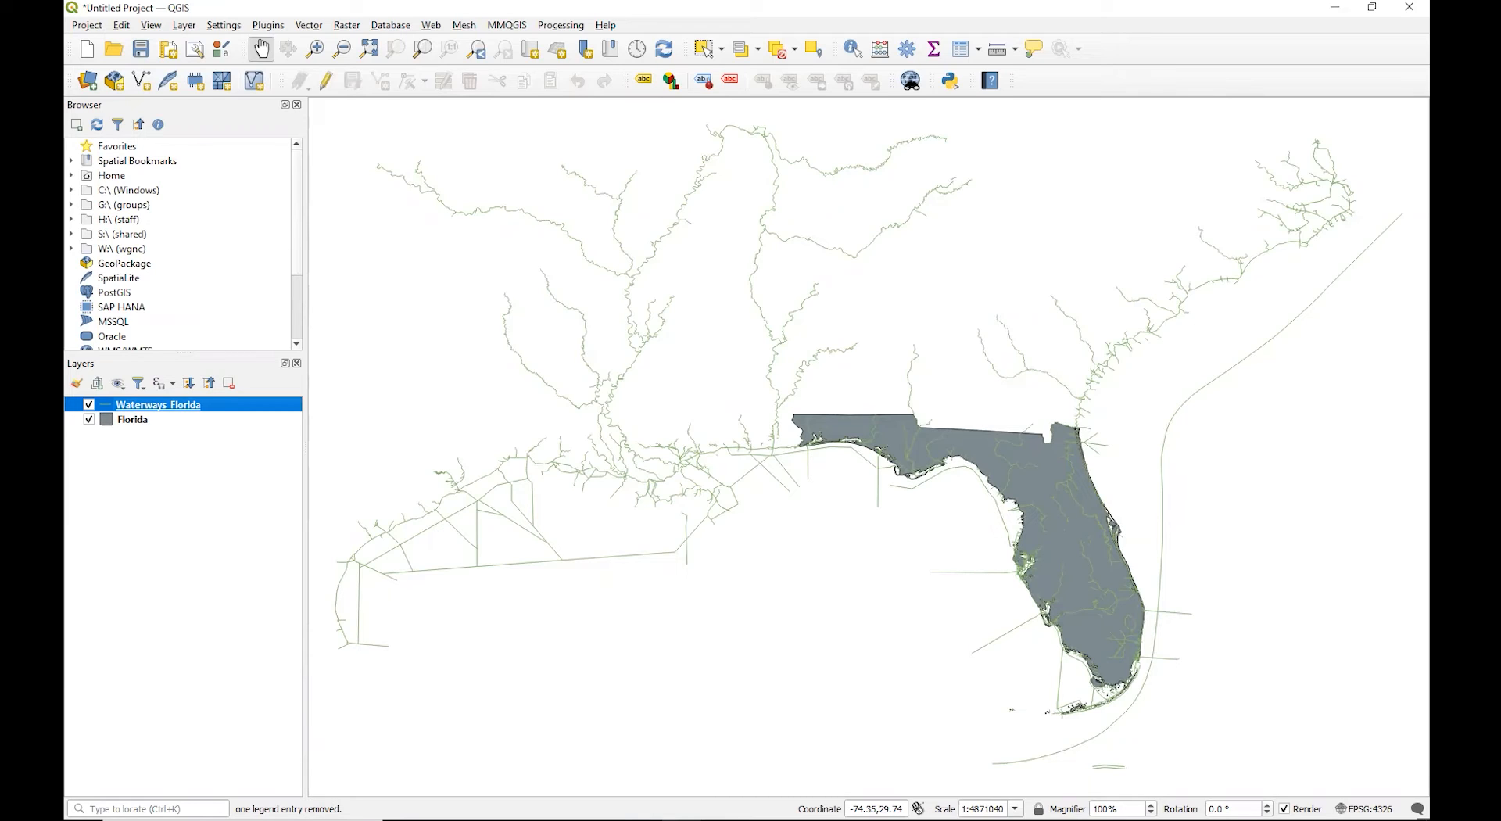
Open the layer CRS selector for Waterways_Florida, filter for NAD83 and select NAD83(HARN) / Florida GDL Albers.
right_click(141, 408)
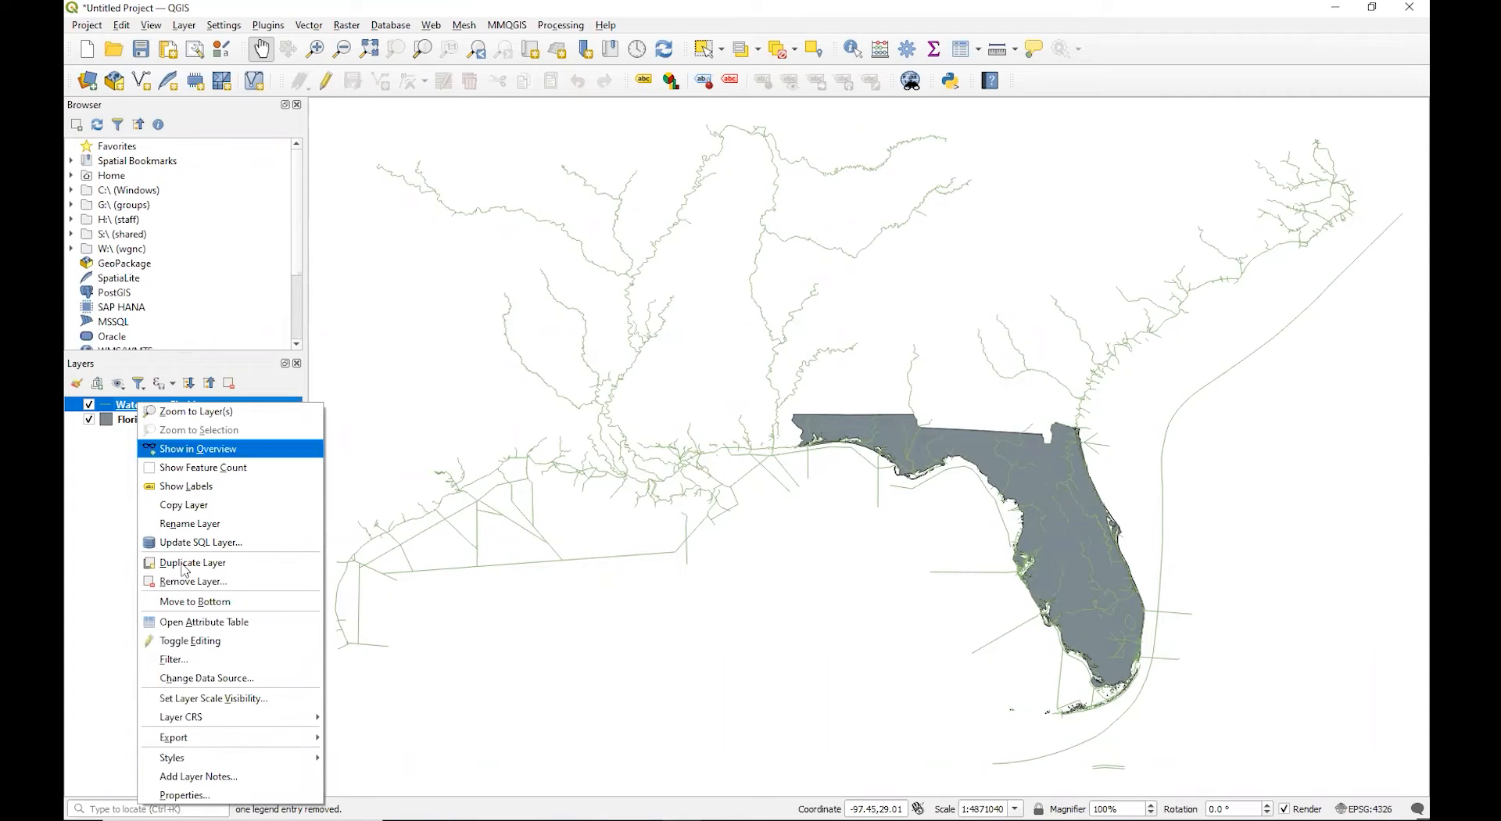
mouse_move(223, 717)
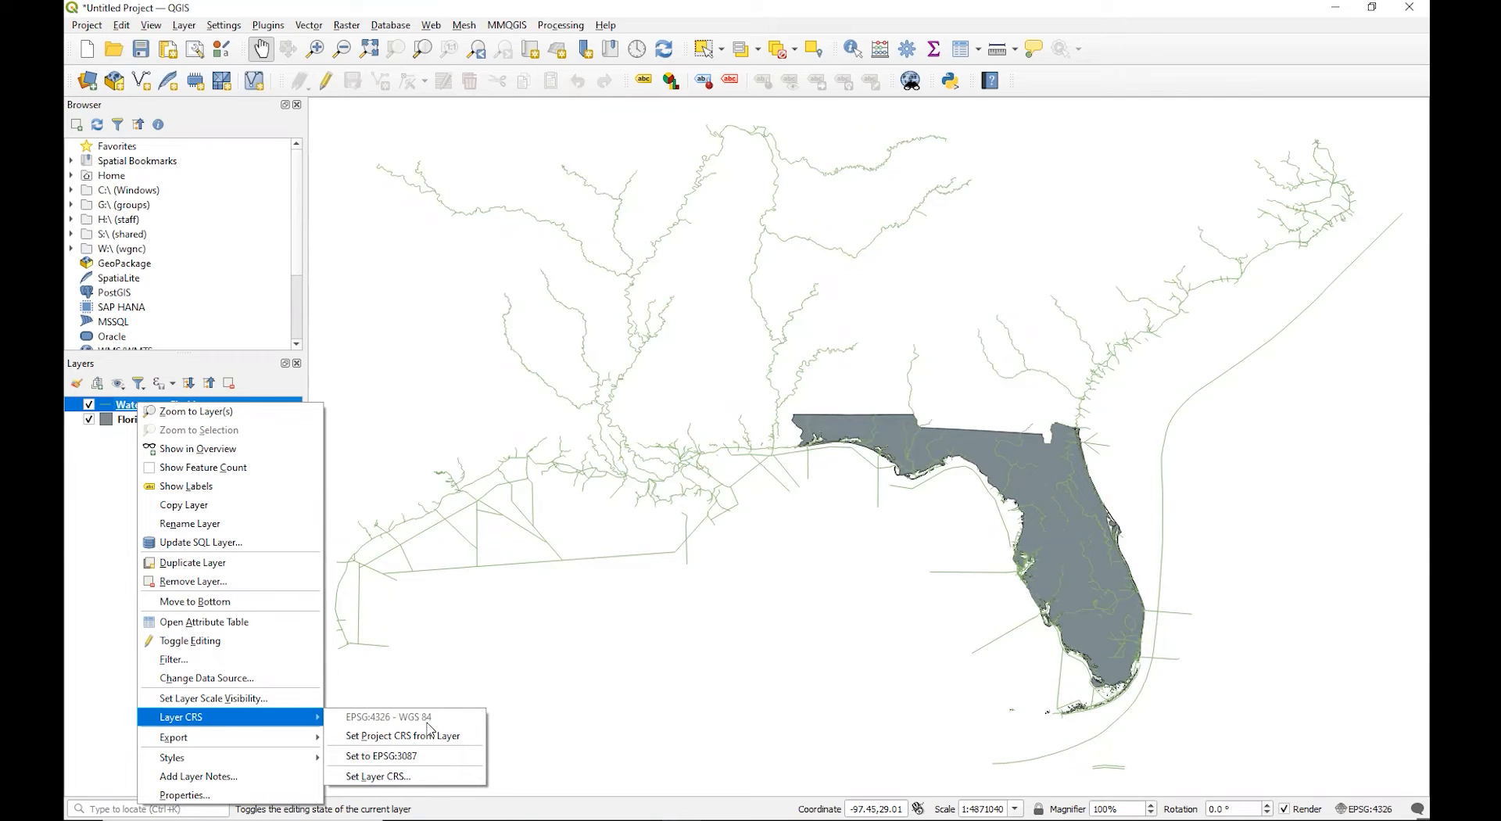
click(439, 785)
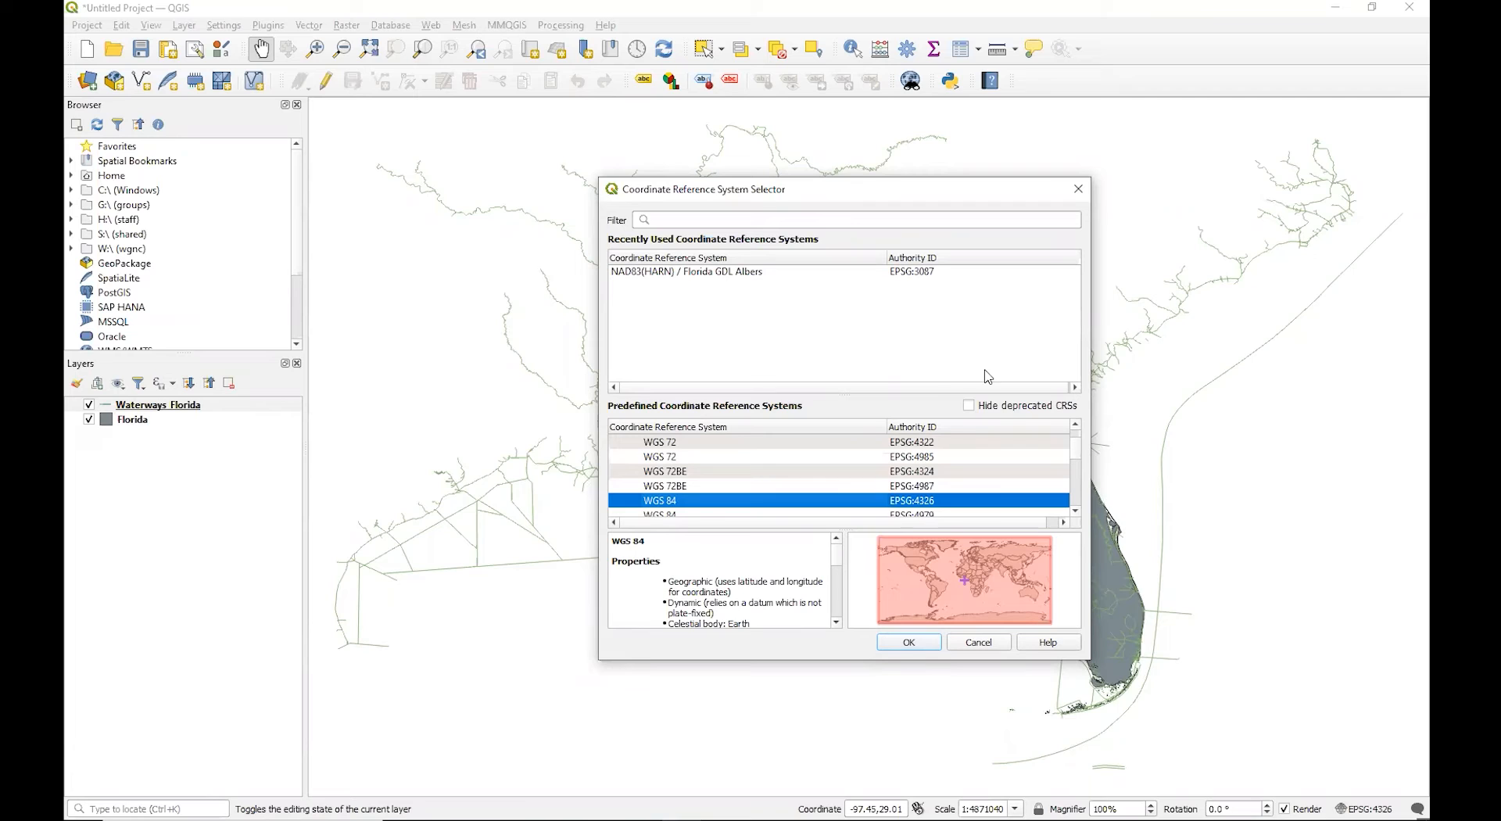
click(760, 216)
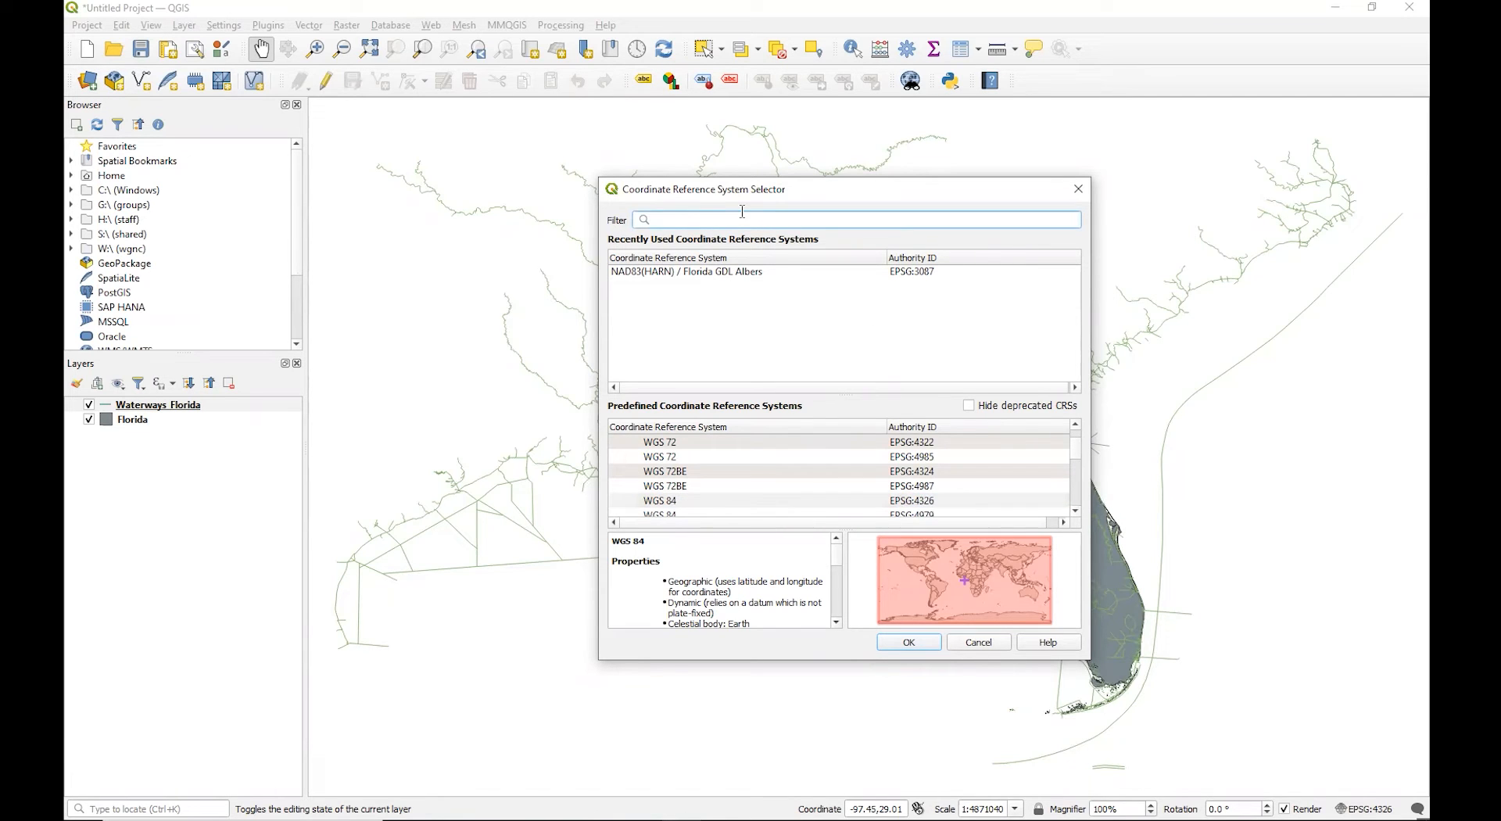
text(NAD)
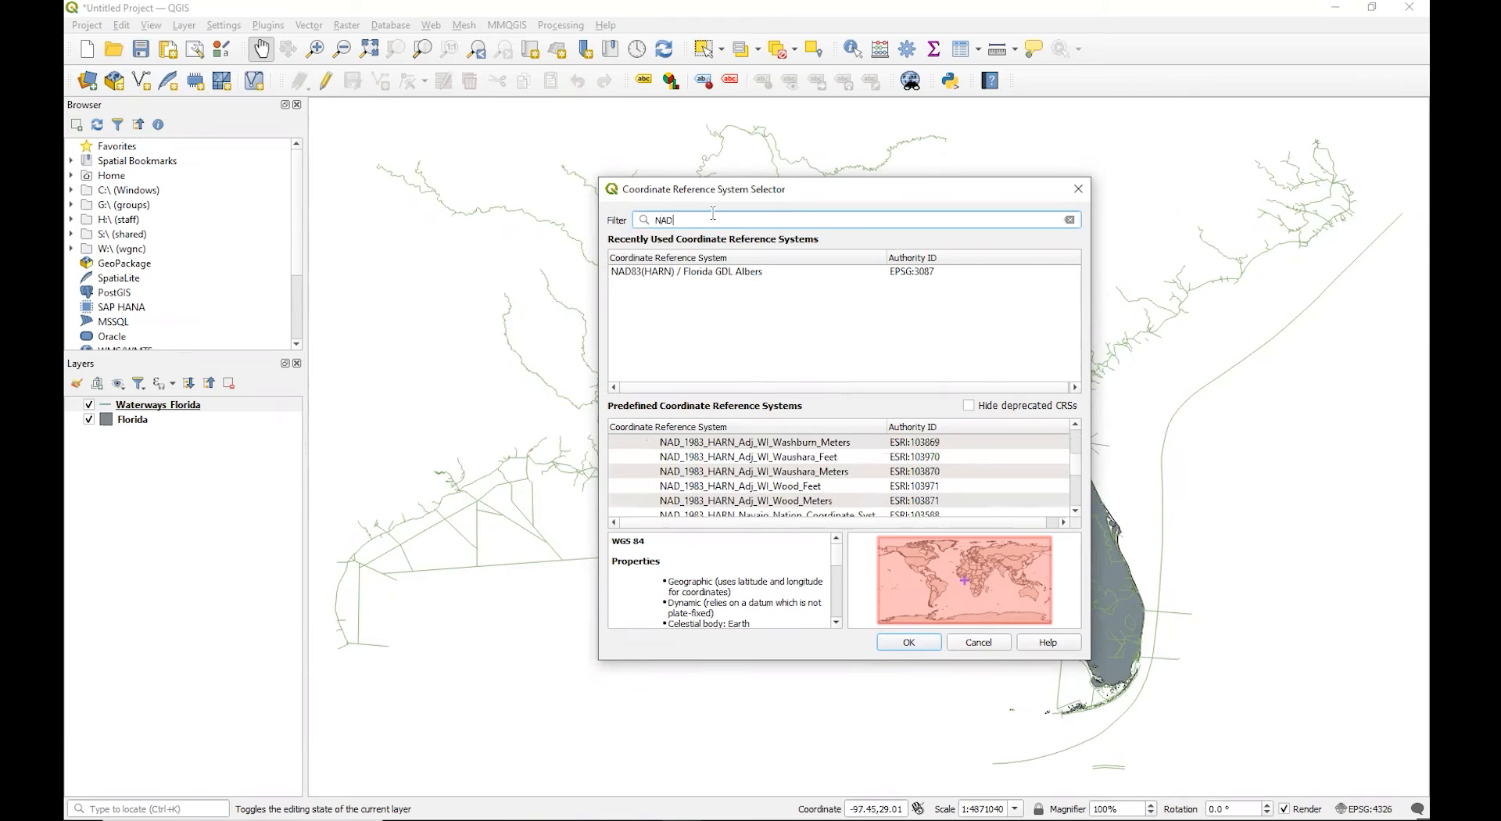
text(83)
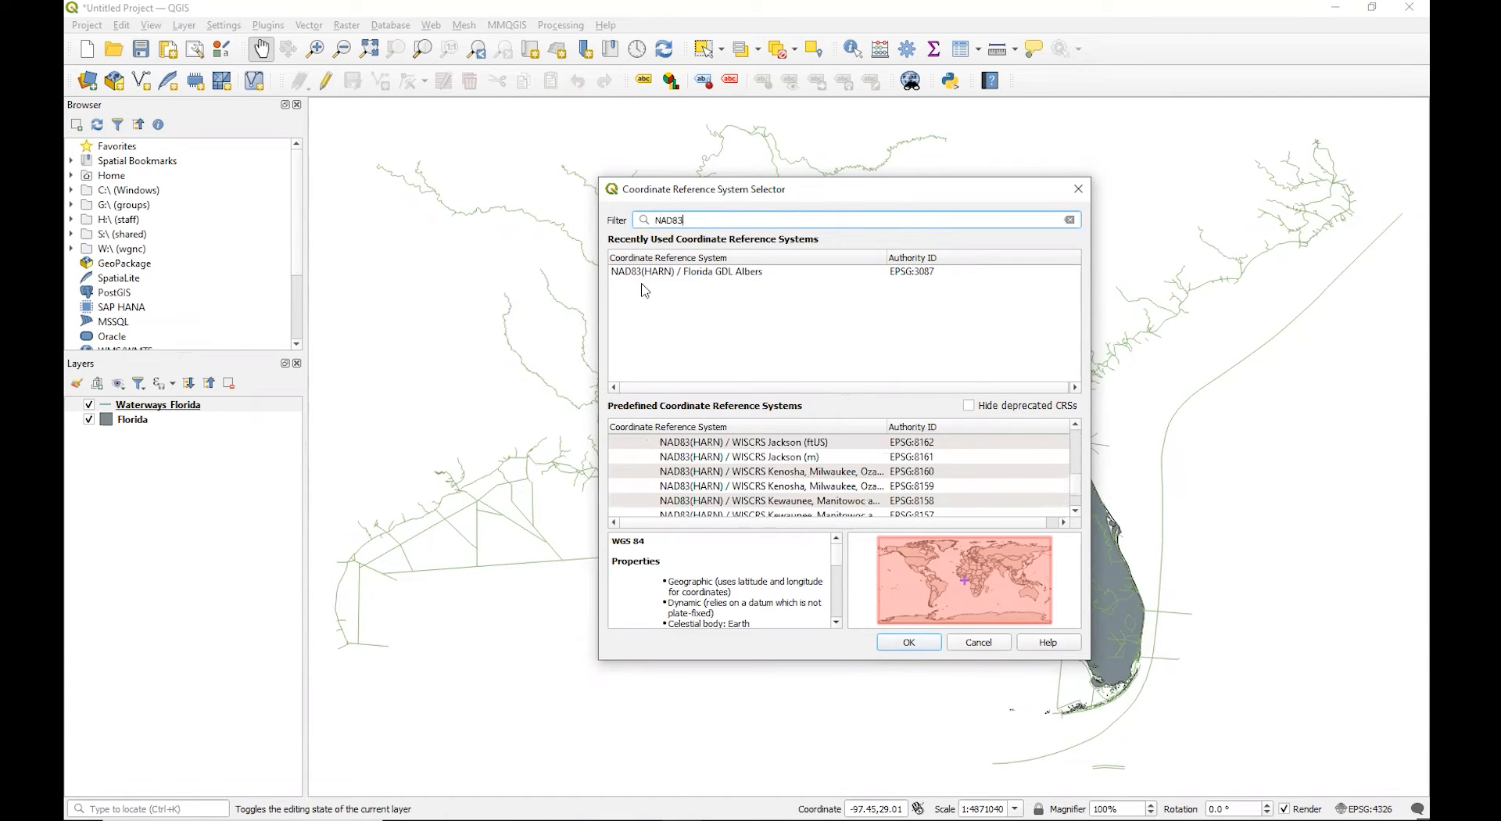
click(693, 282)
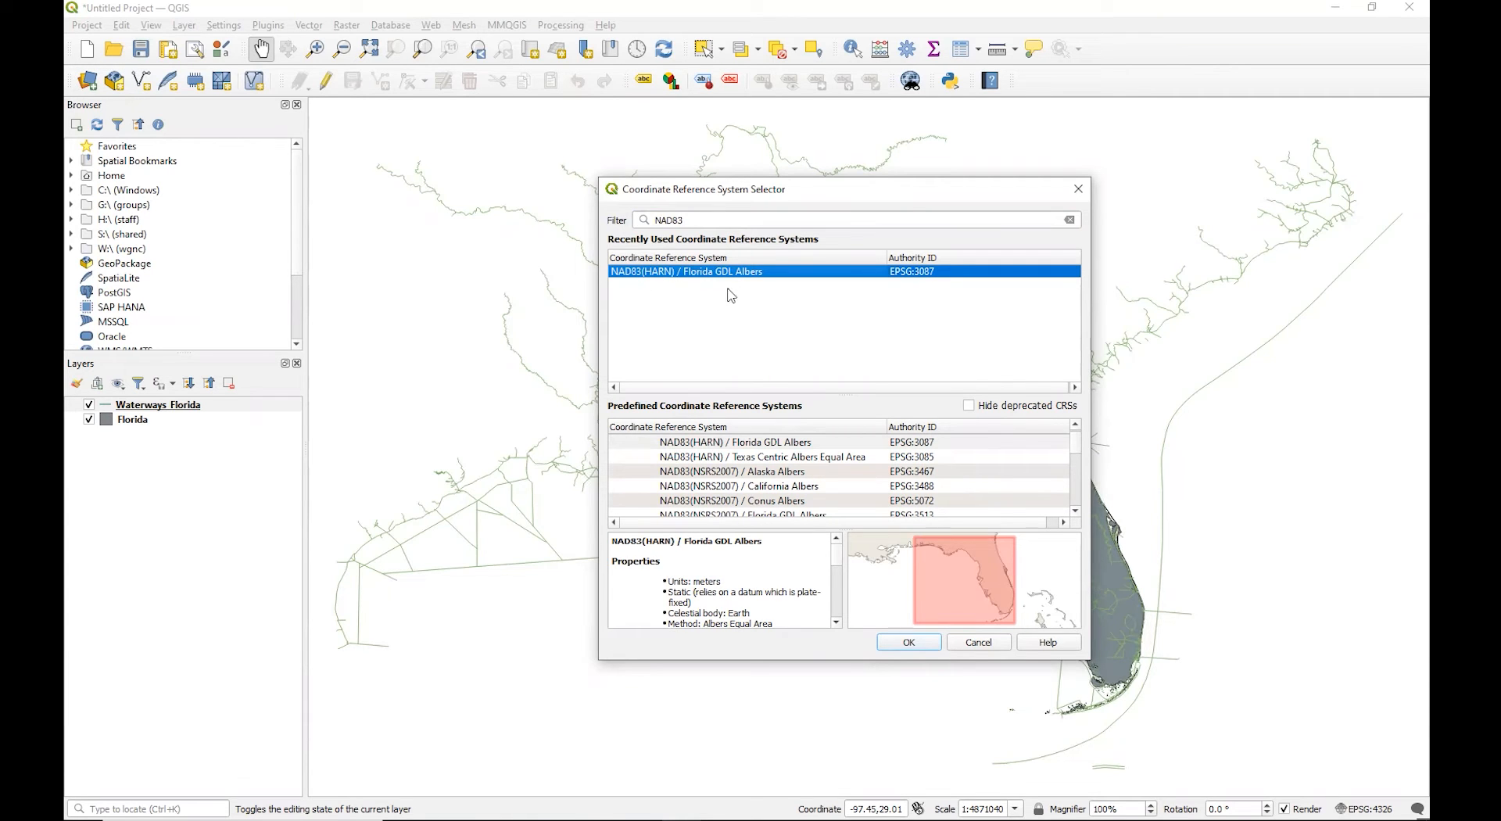
Find EPSG 3087, assign NAD83(HARN) / Florida GDL Albers to Waterways_Florida, and accept the NAD83(HARN) to WGS 84 (3) transformation.
double_click(718, 220)
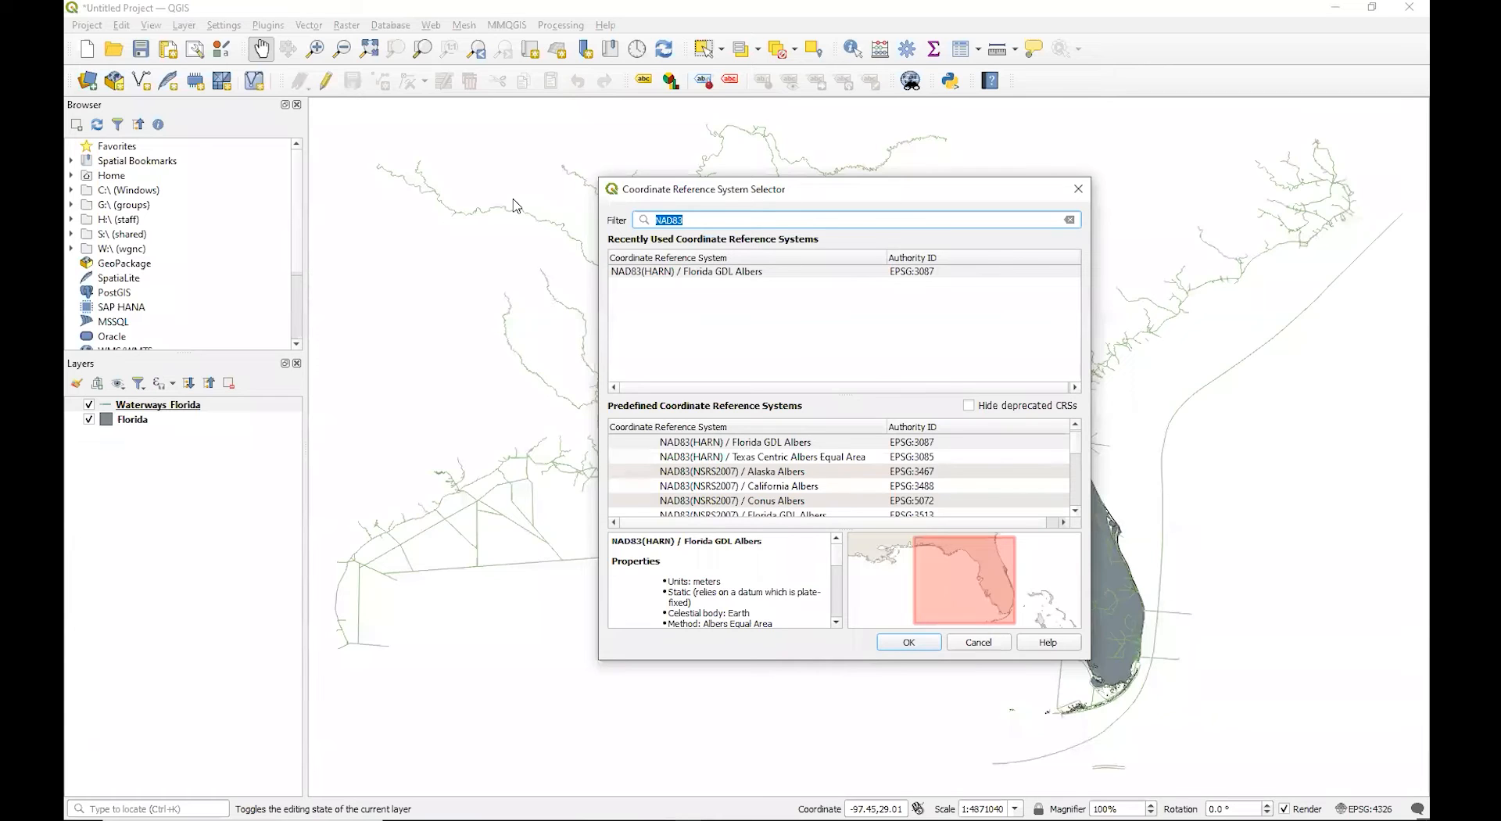
text(EPSG)
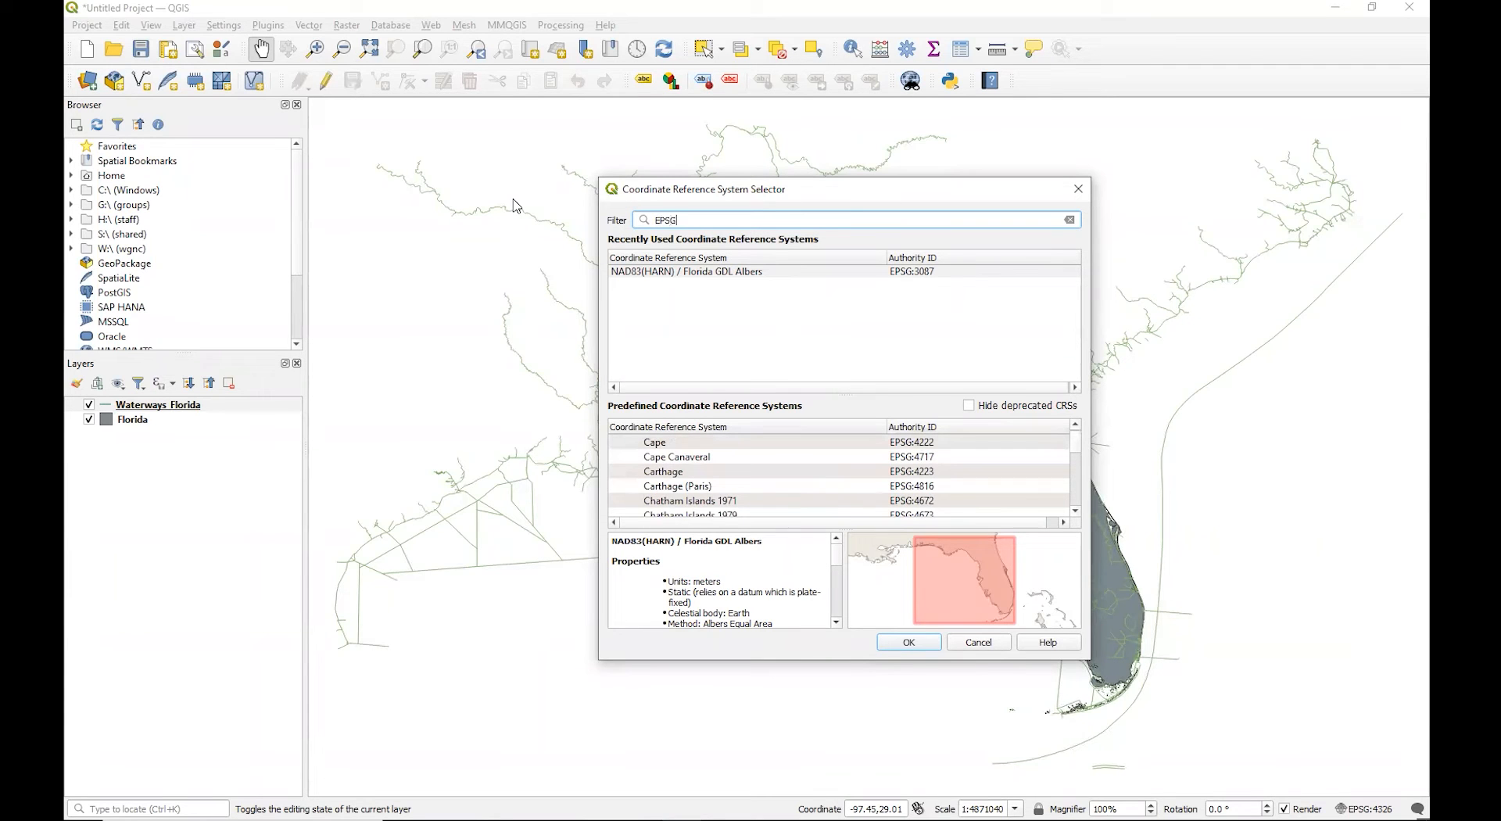
text( 3087)
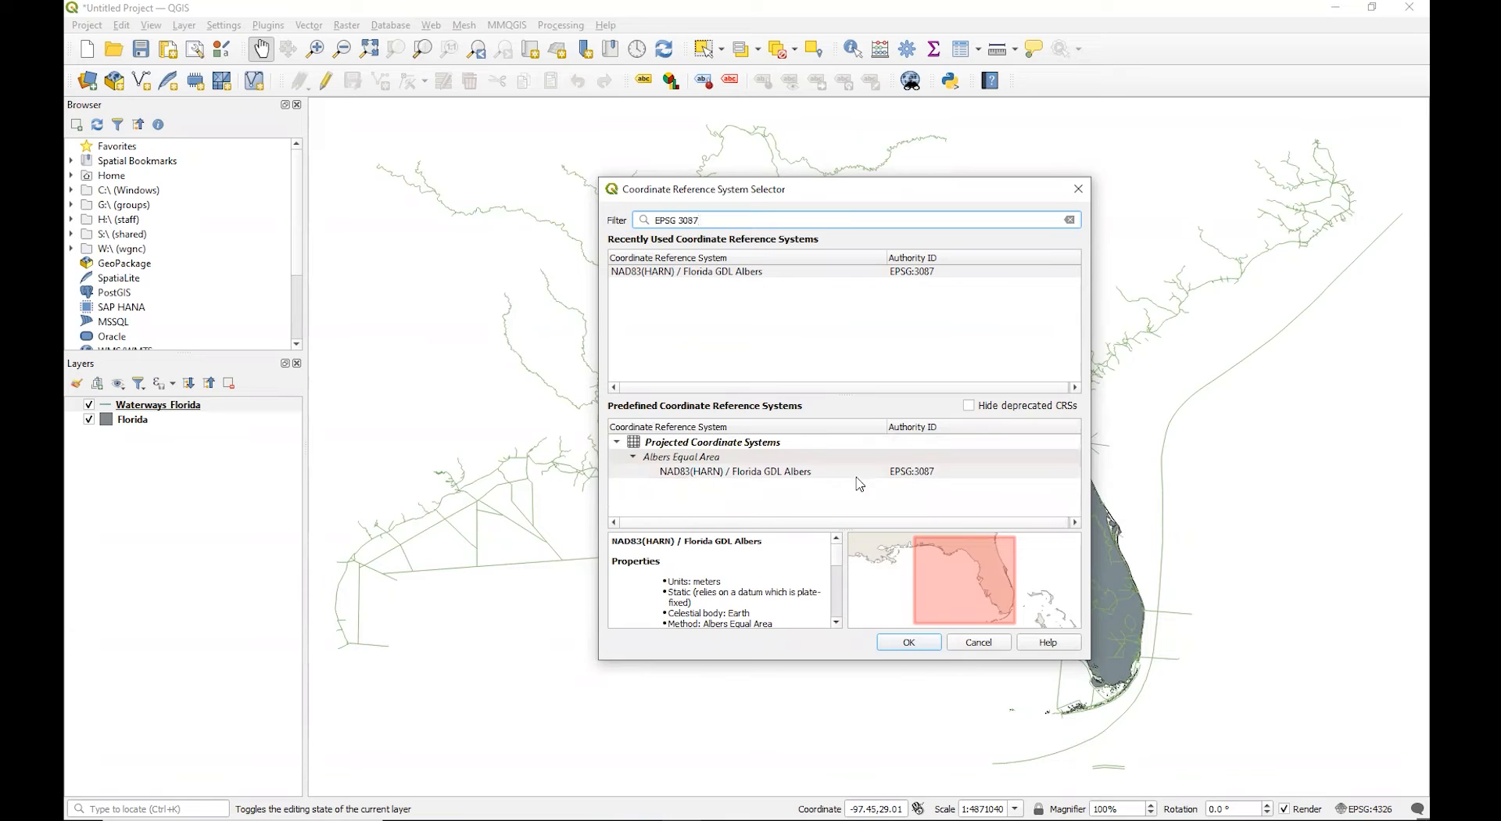
click(746, 479)
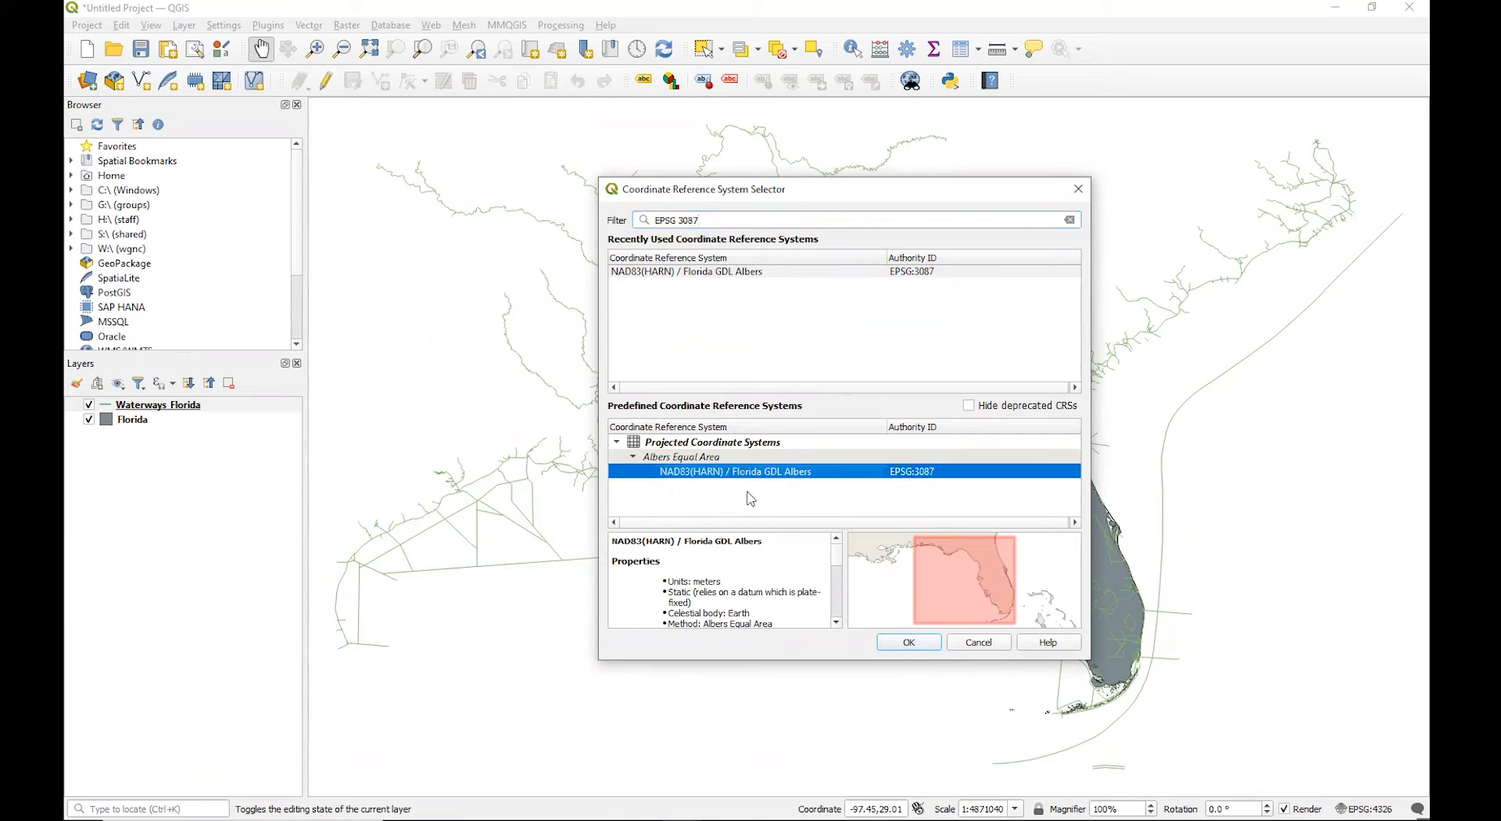
click(630, 275)
click(915, 643)
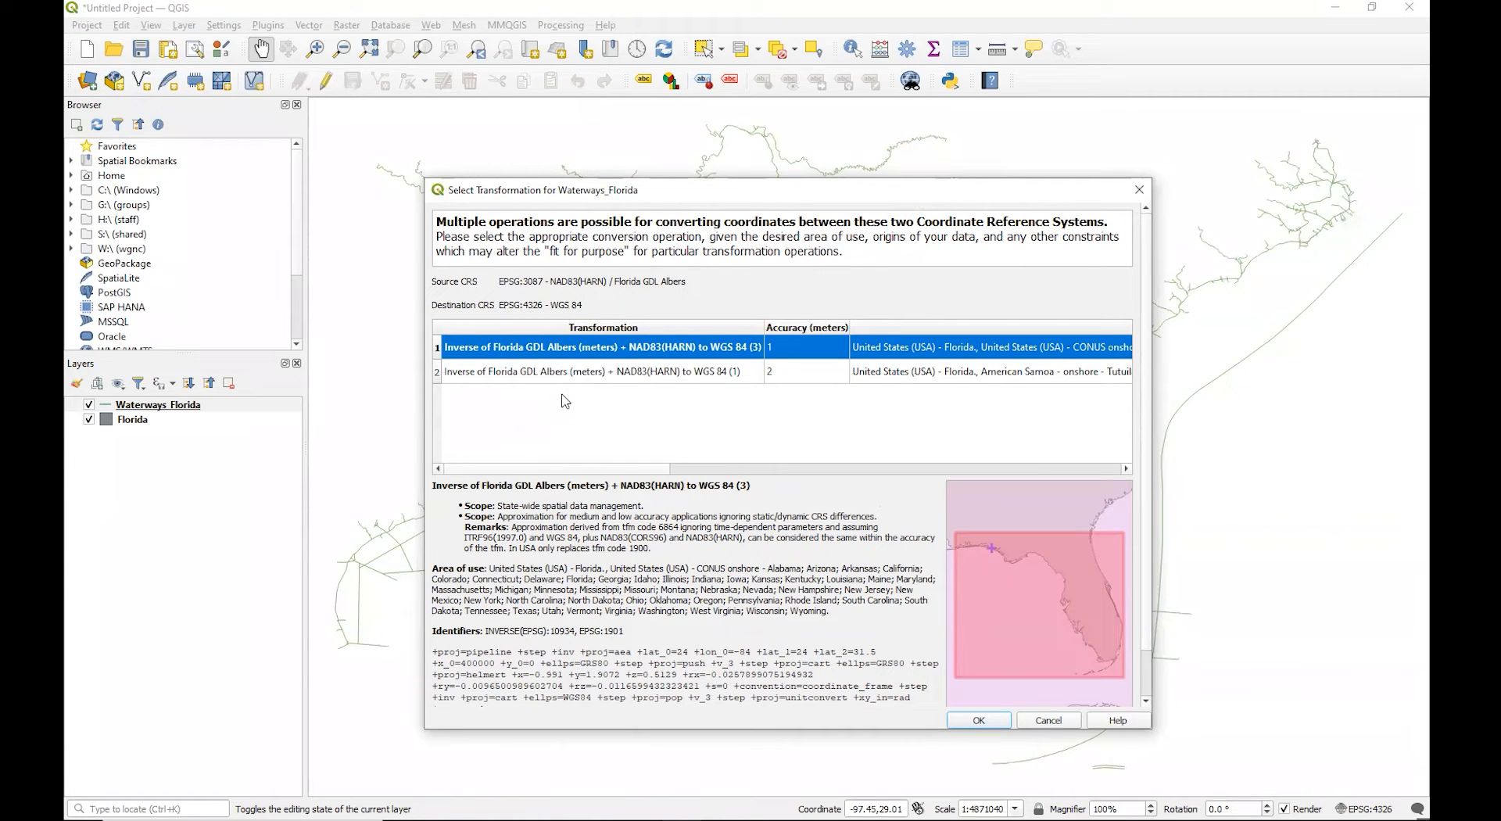
click(975, 718)
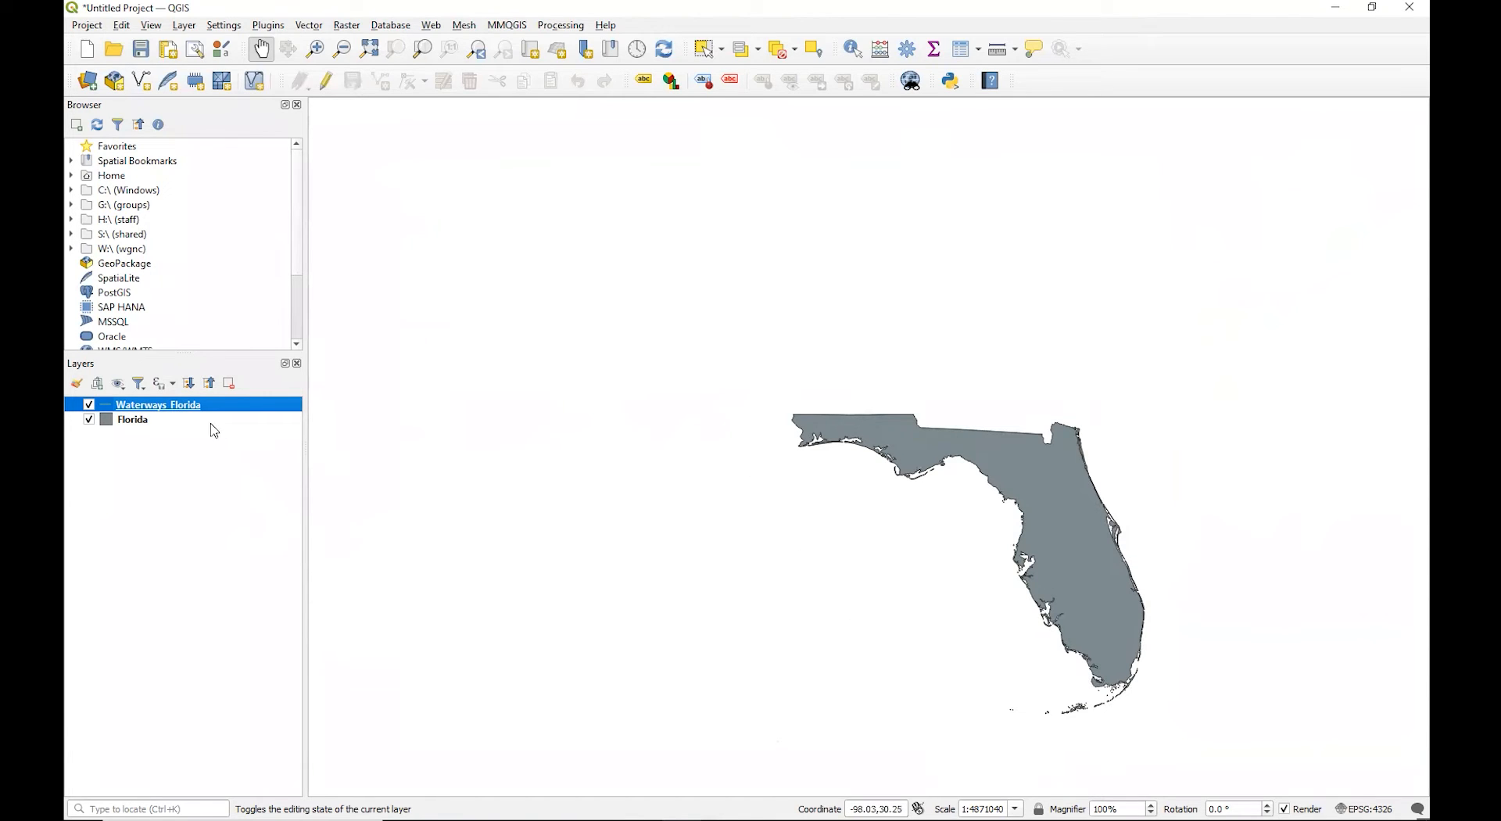
Run the Buffer geoprocessing tool on the EPSG:3087 Waterways_Florida layer with a distance of 10 meters, outputting to a temporary layer.
right_click(192, 410)
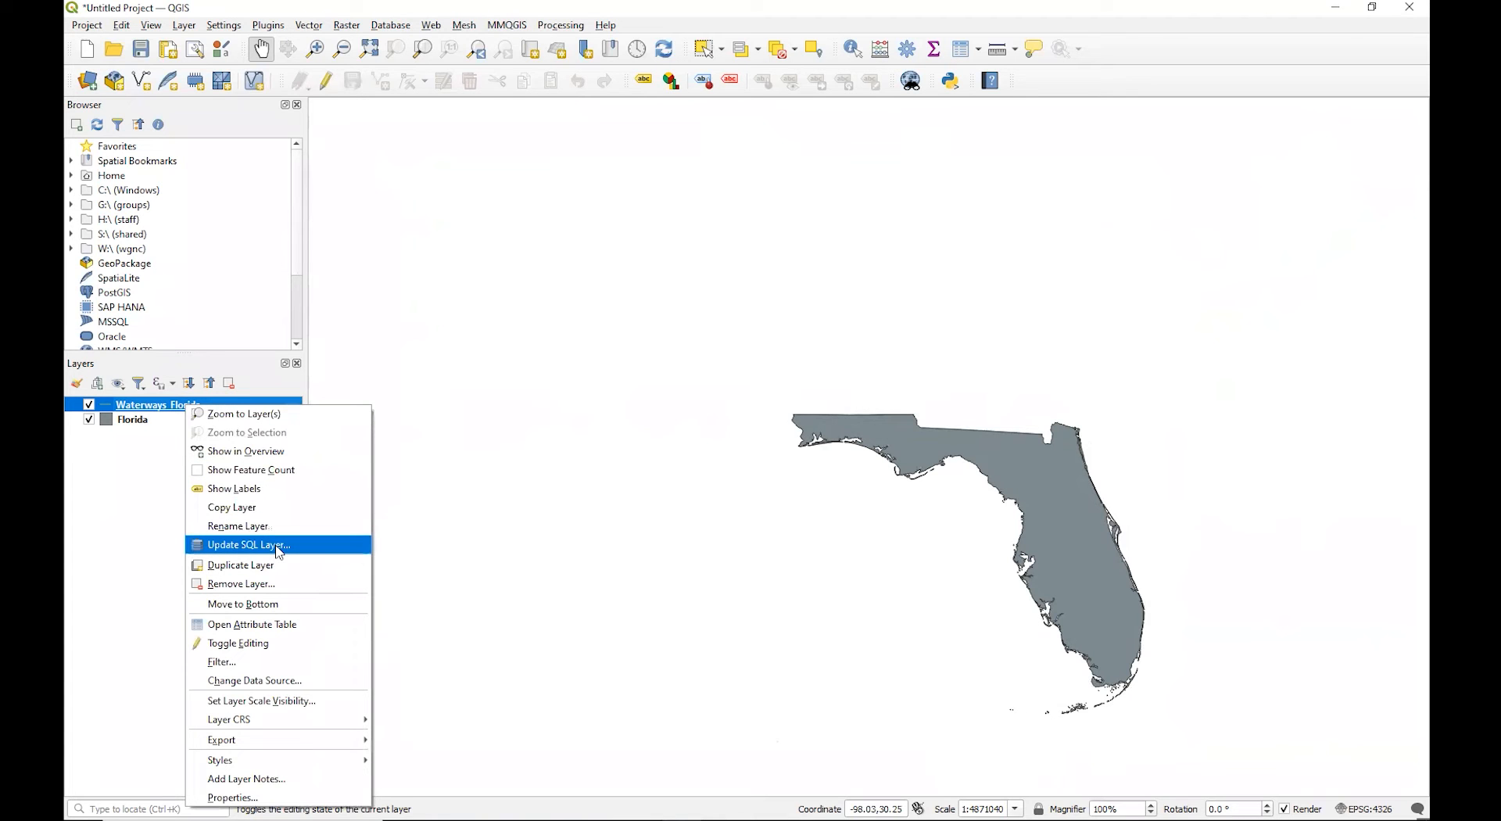
click(279, 415)
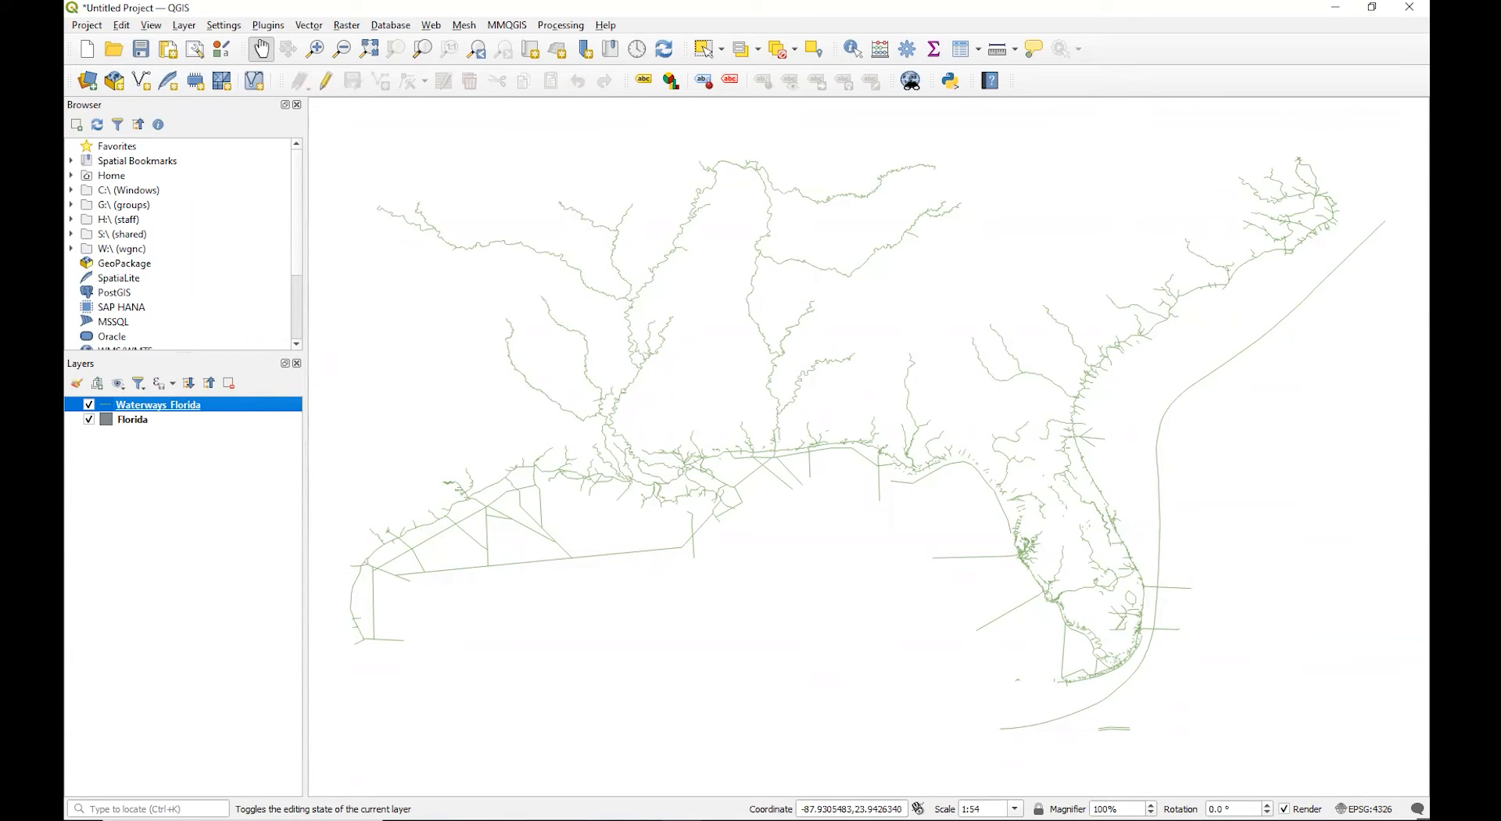
click(315, 26)
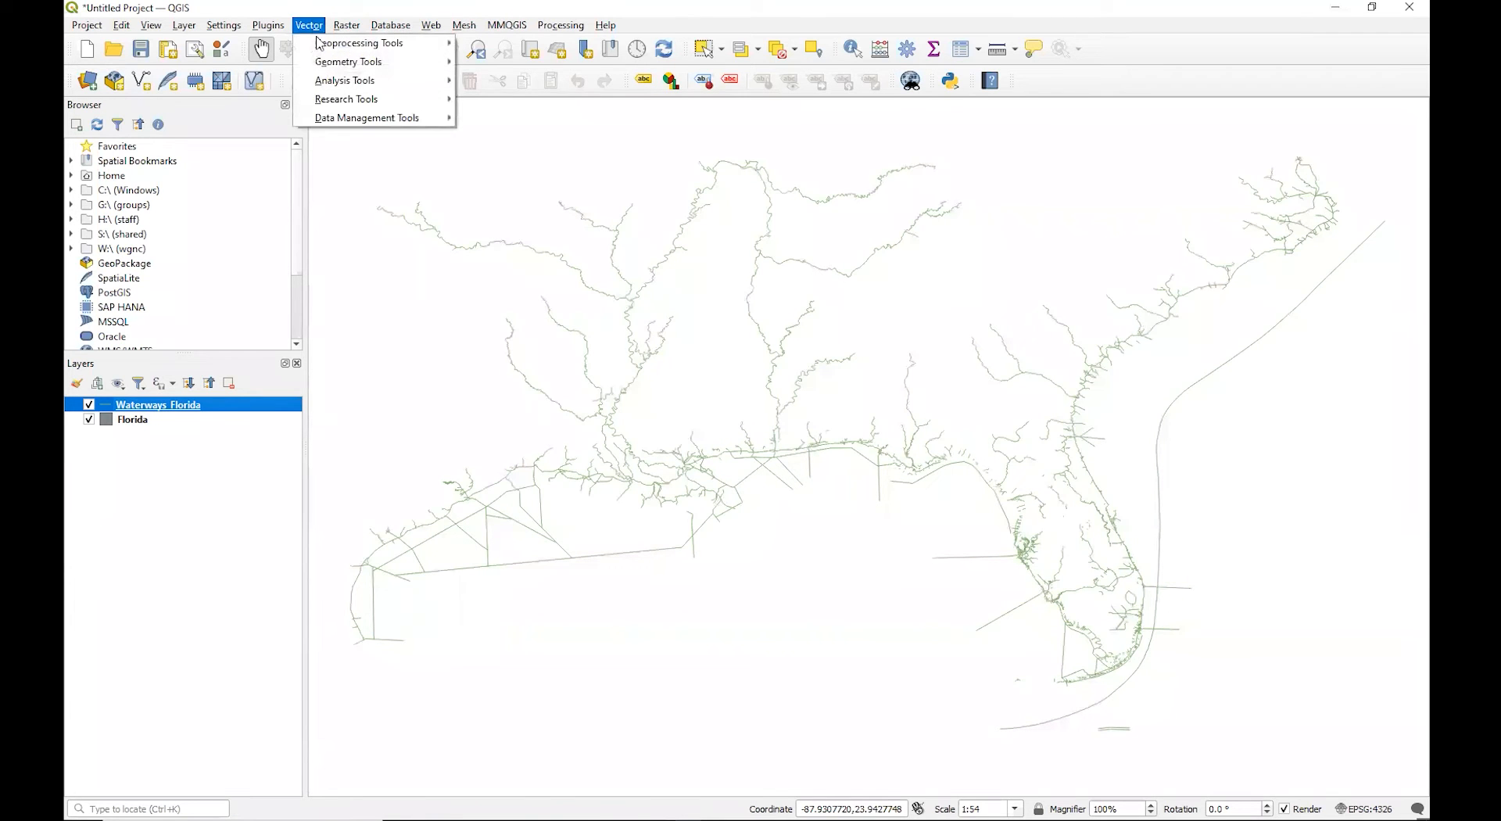
mouse_move(321, 47)
click(510, 45)
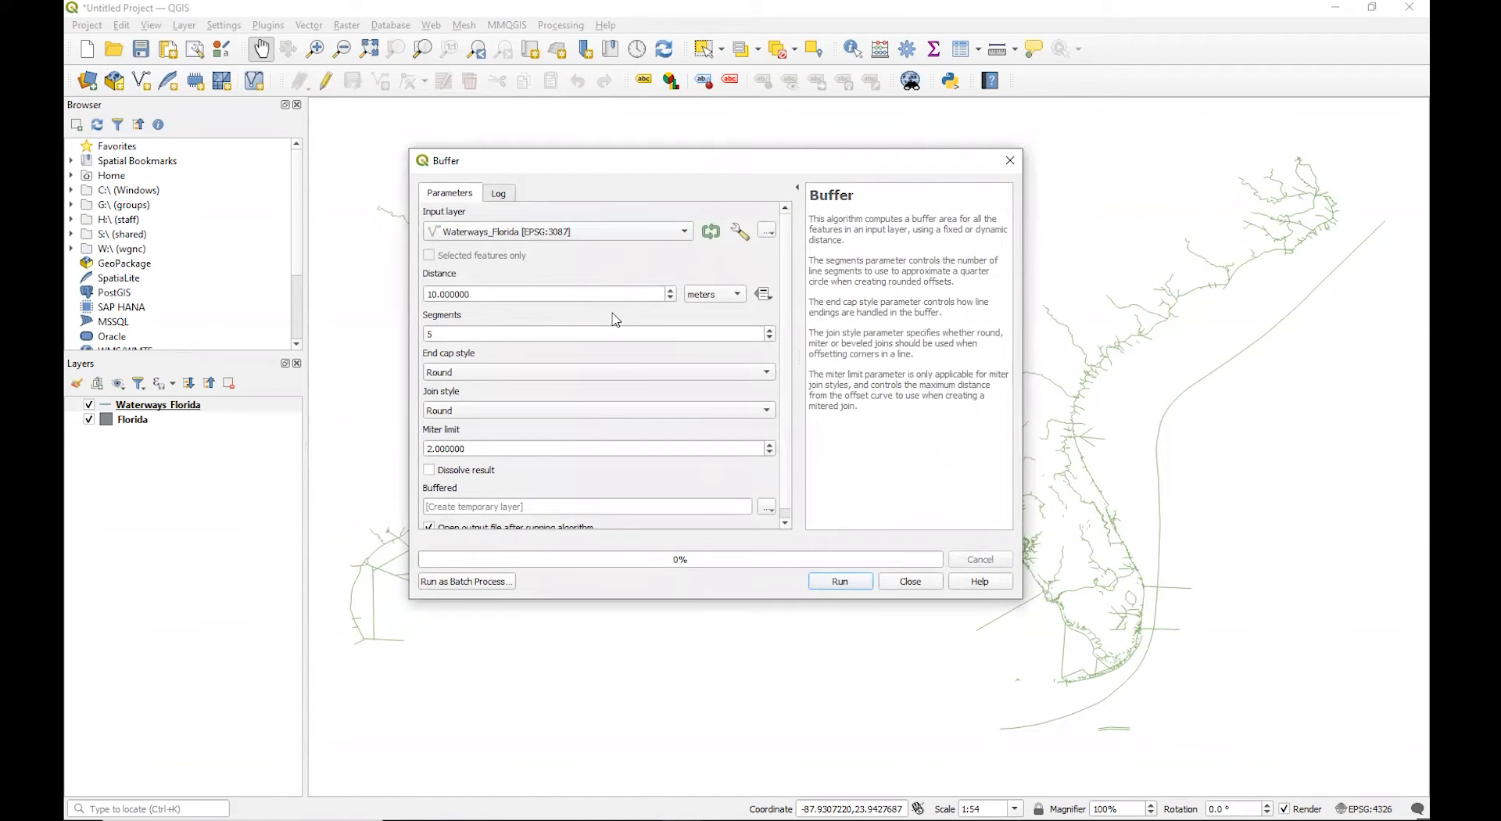
click(829, 584)
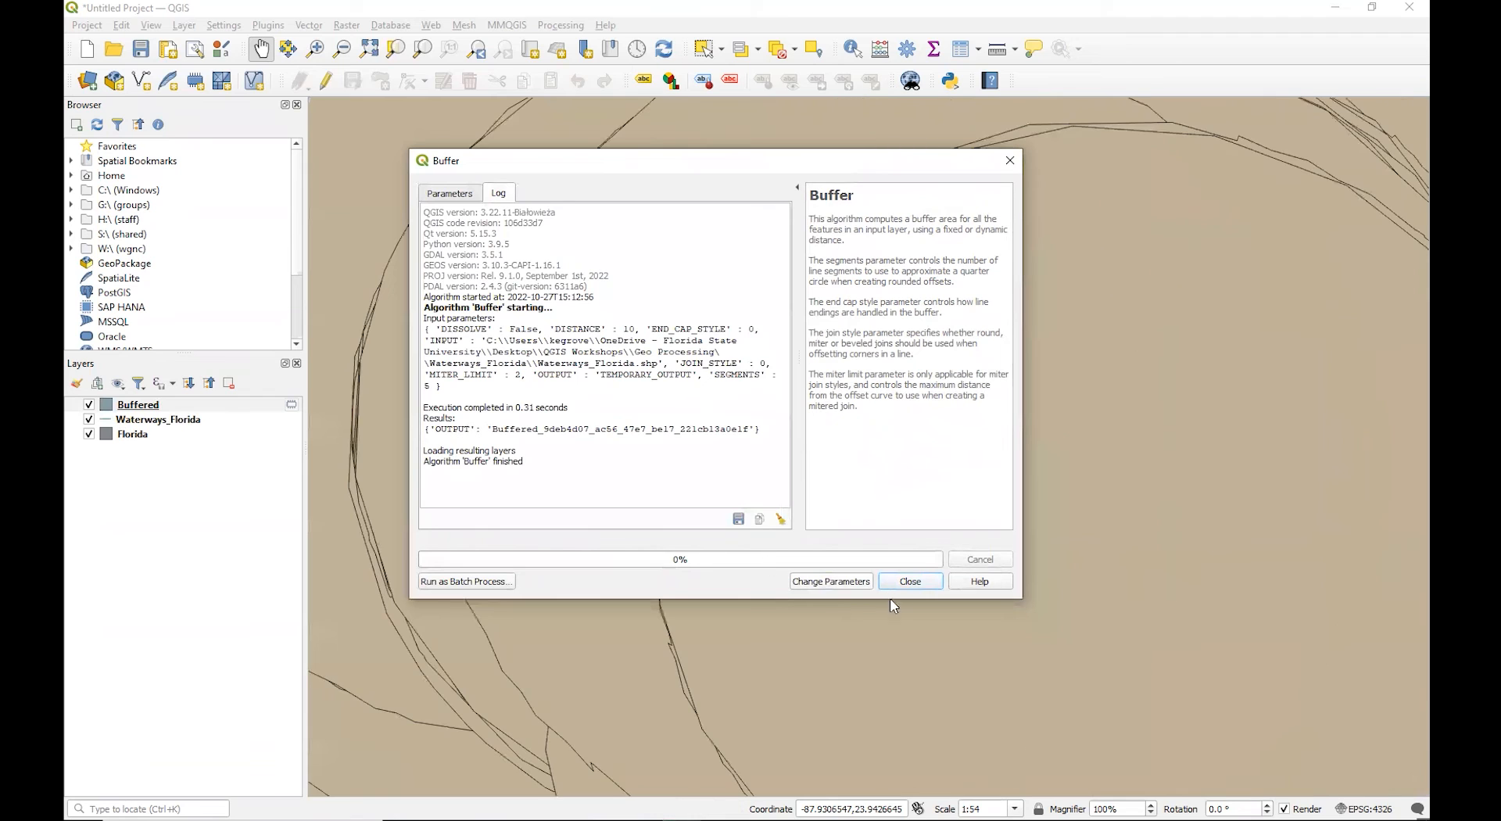
click(909, 579)
scroll(590, 373, down, 3)
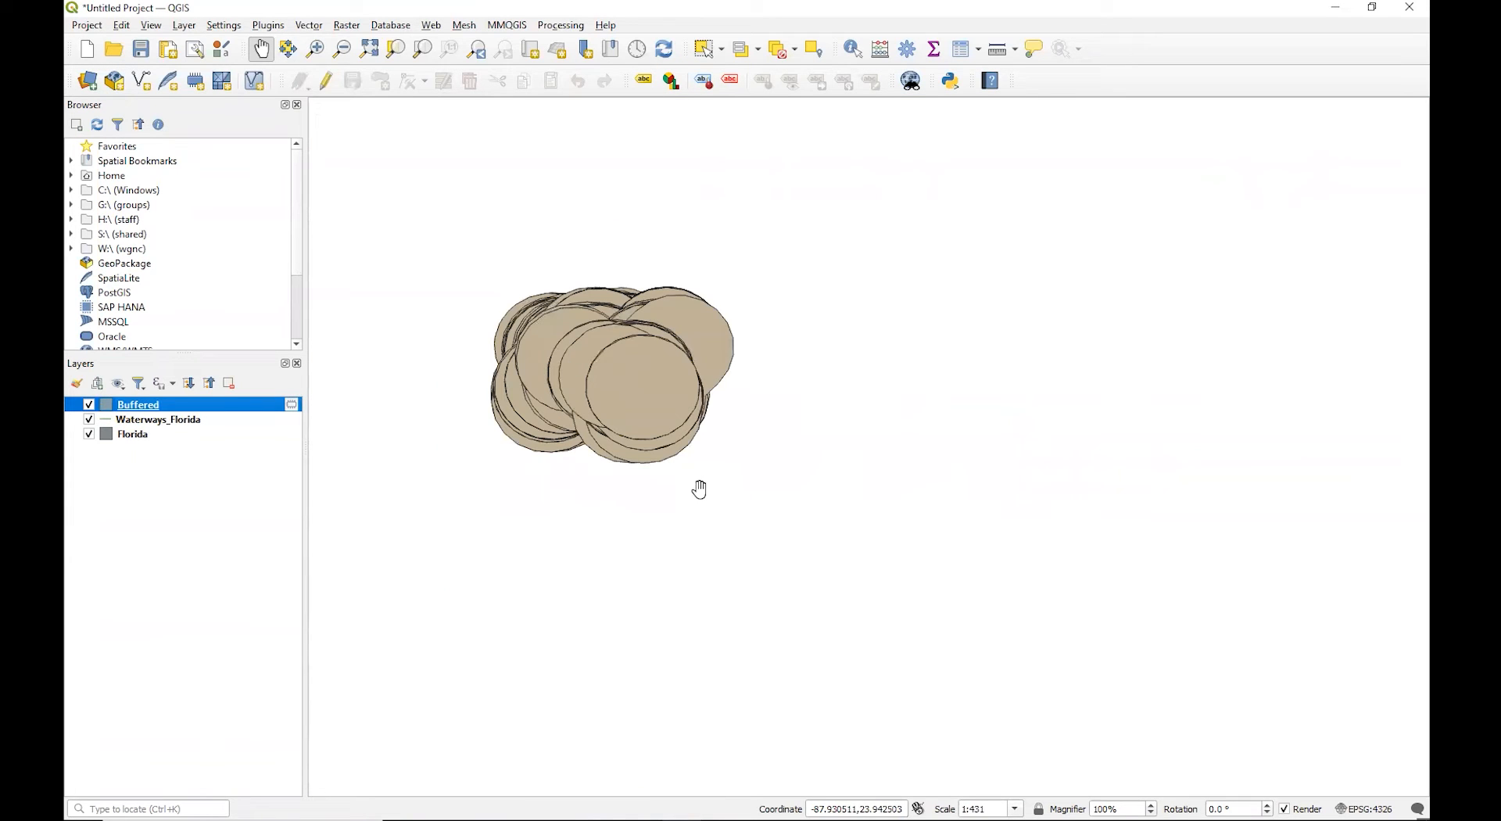
scroll(532, 386, up, 1)
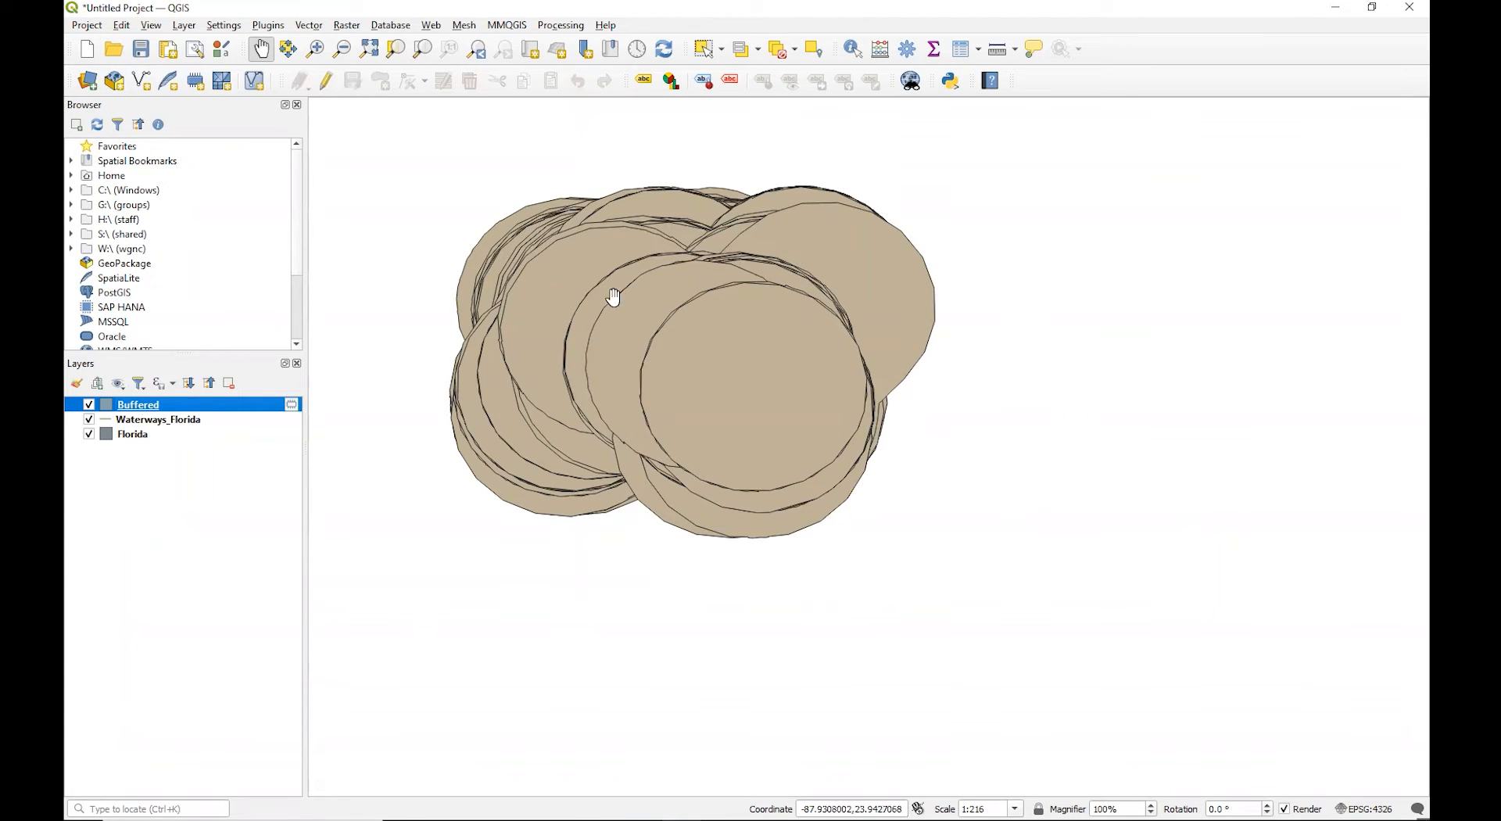
Remove the Buffered and Waterways_Florida layers from the project, keeping only Florida.
right_click(154, 405)
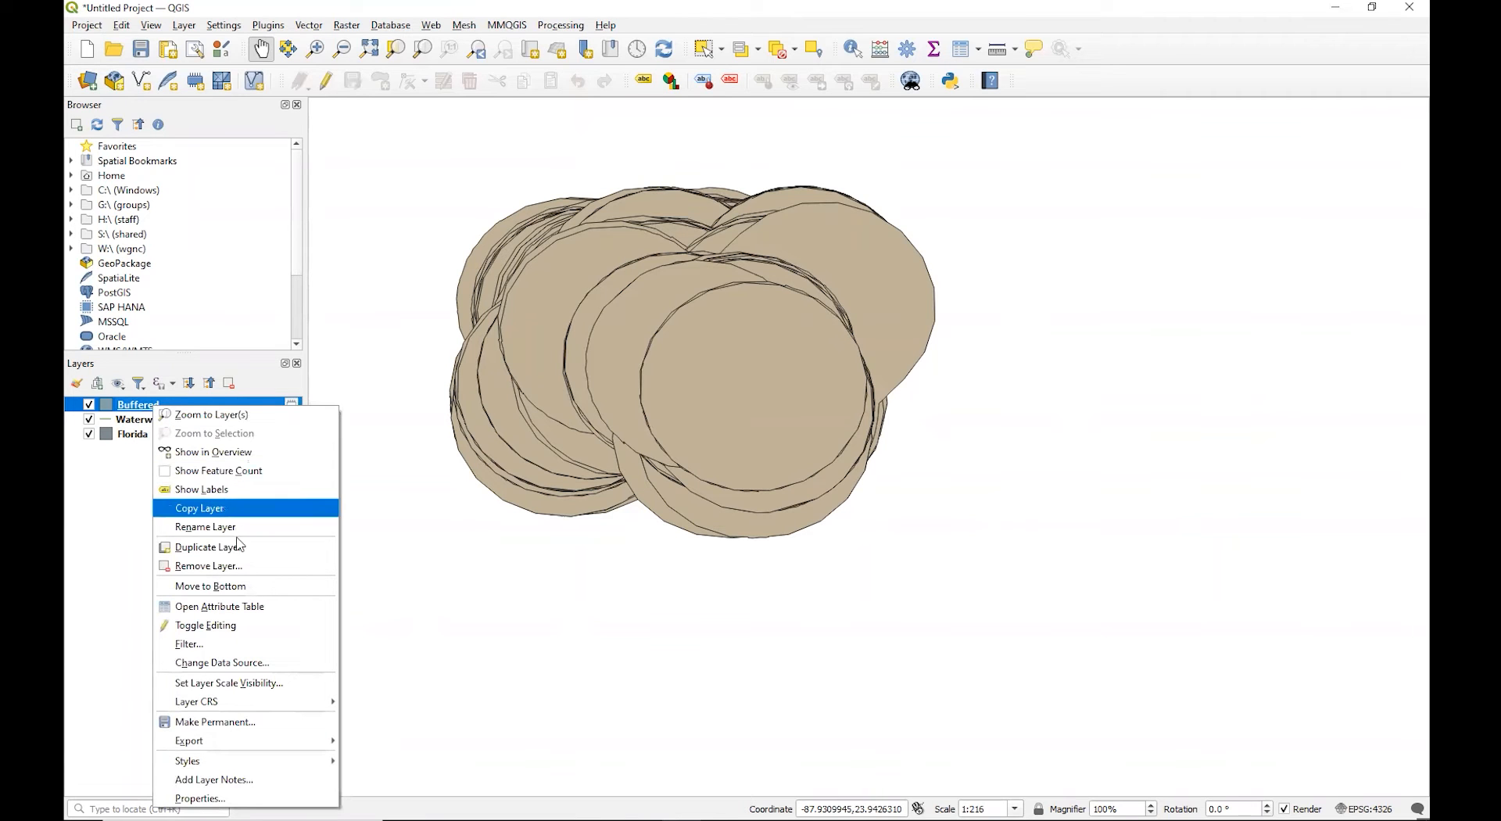
click(208, 565)
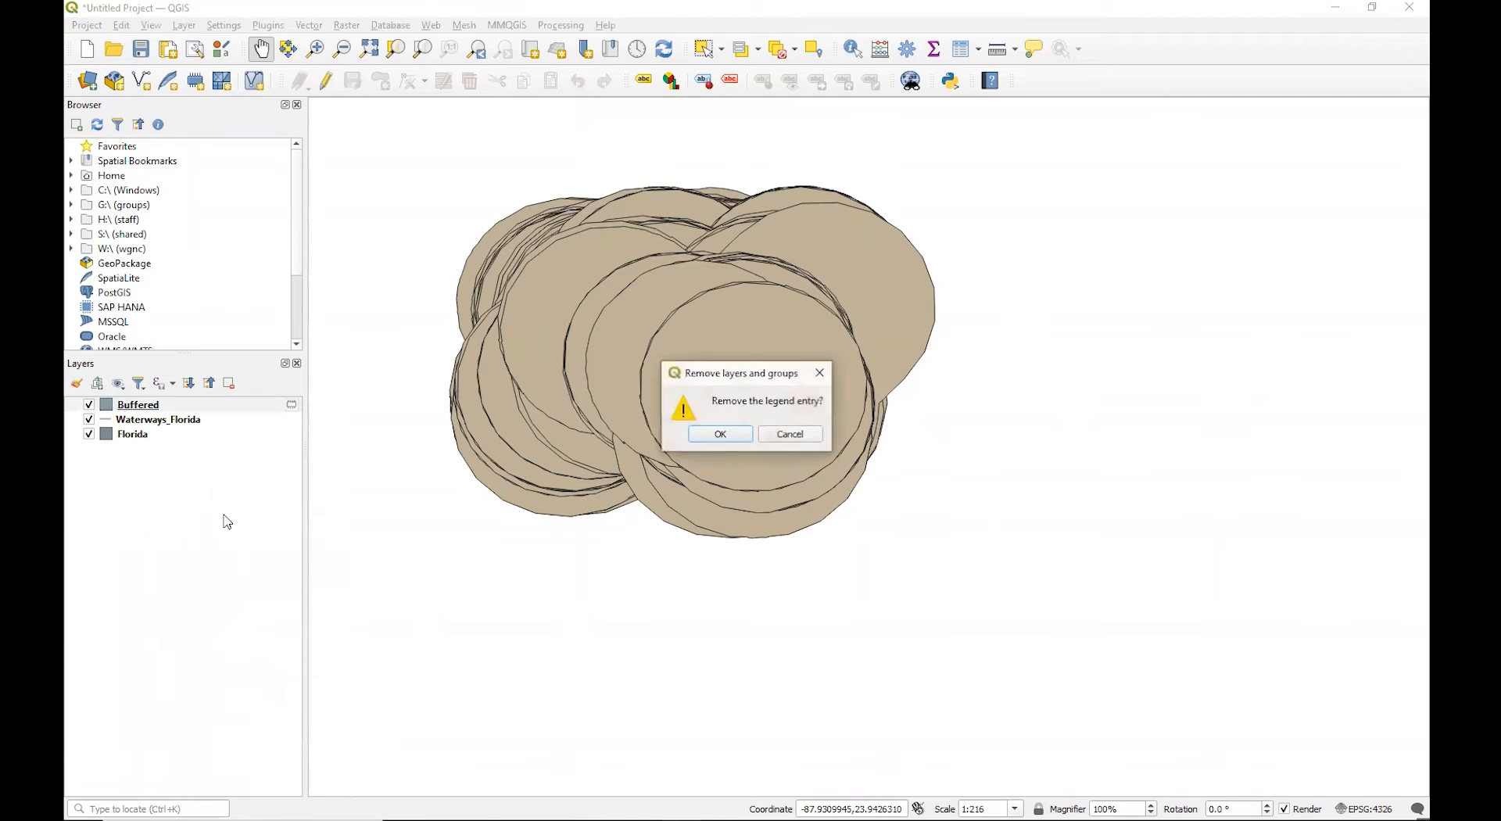
click(710, 435)
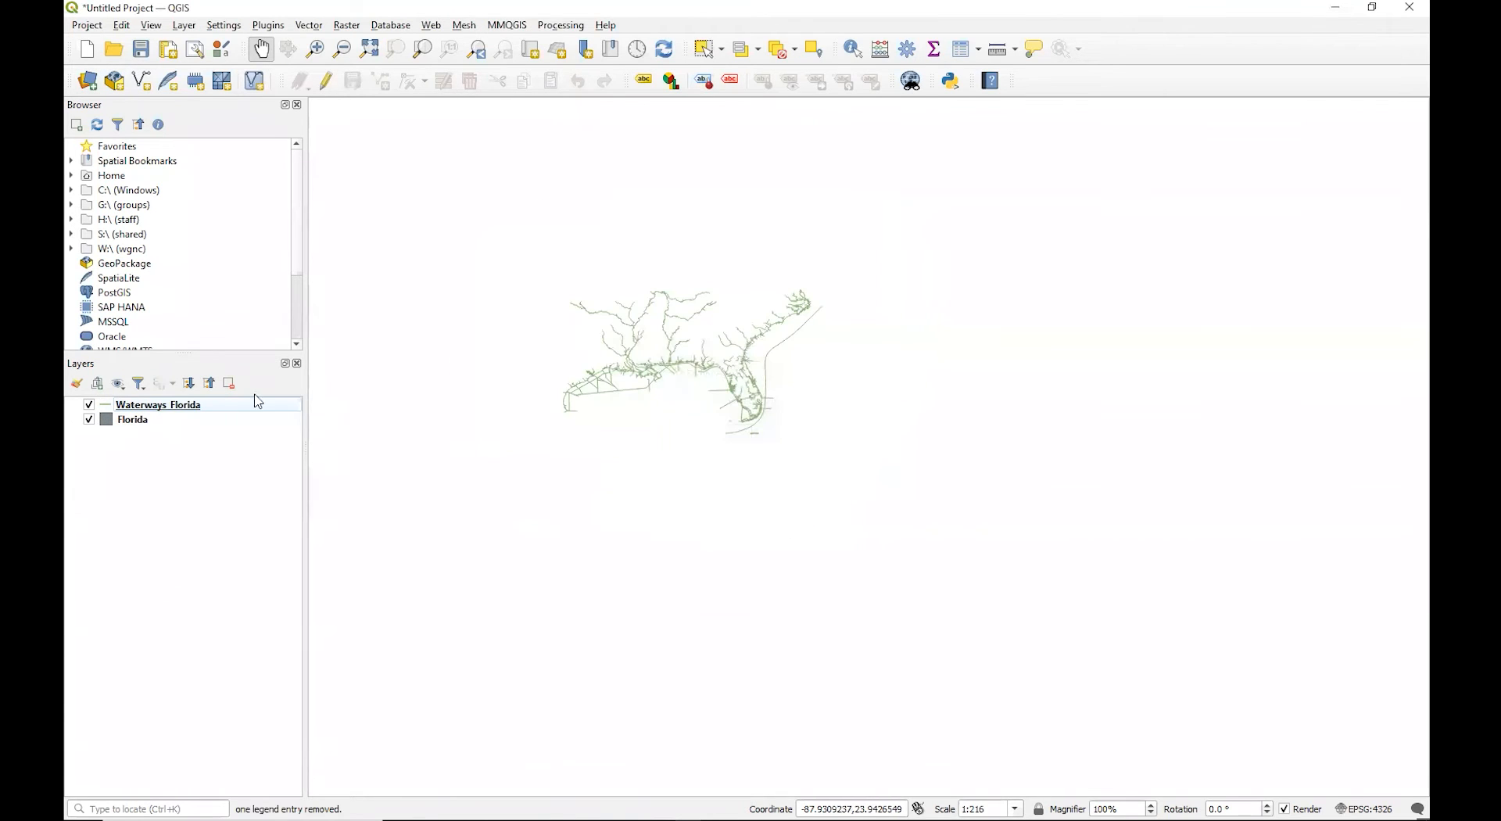
right_click(153, 410)
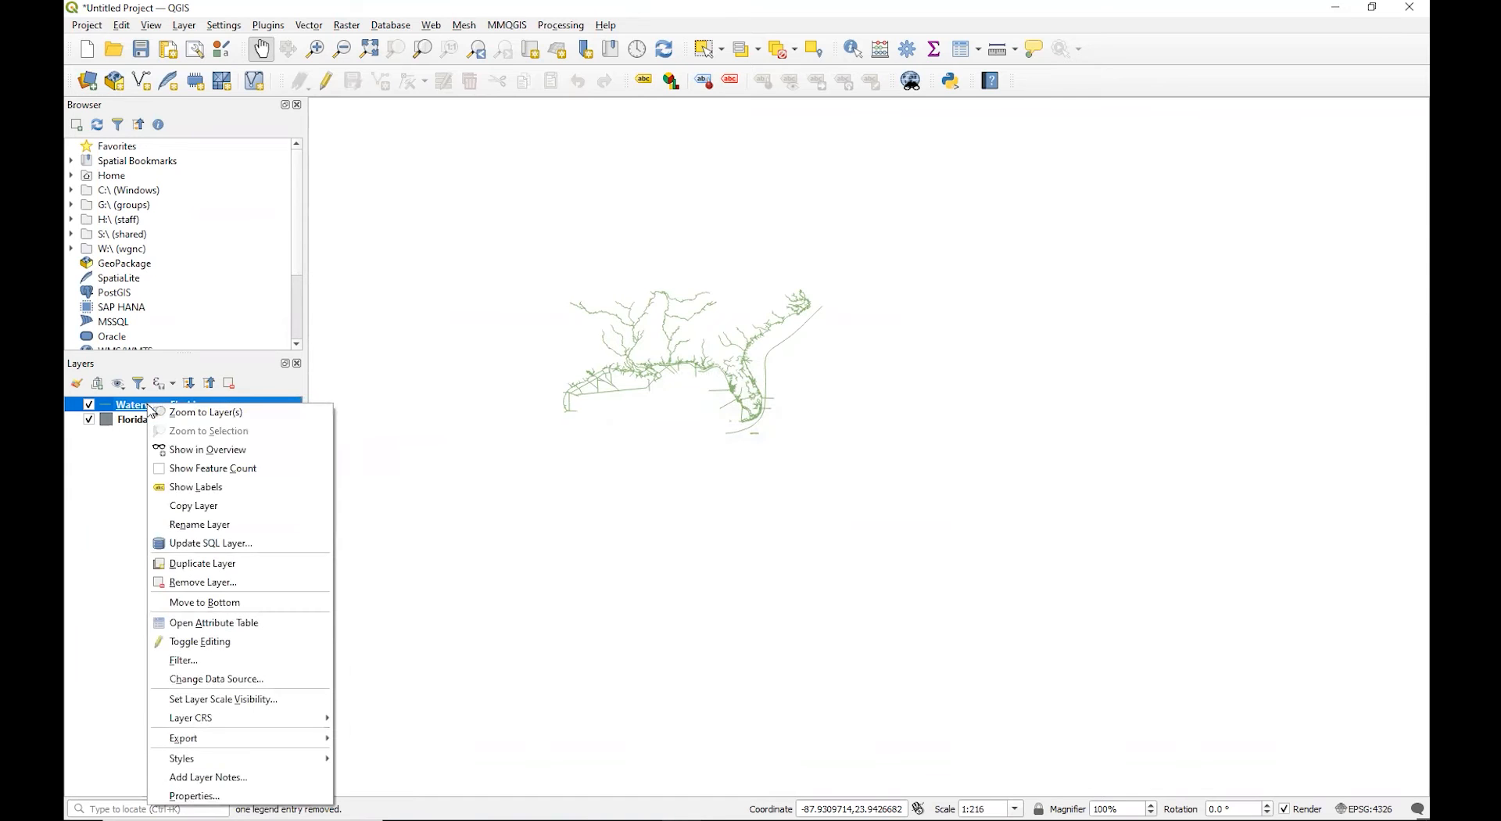
click(205, 582)
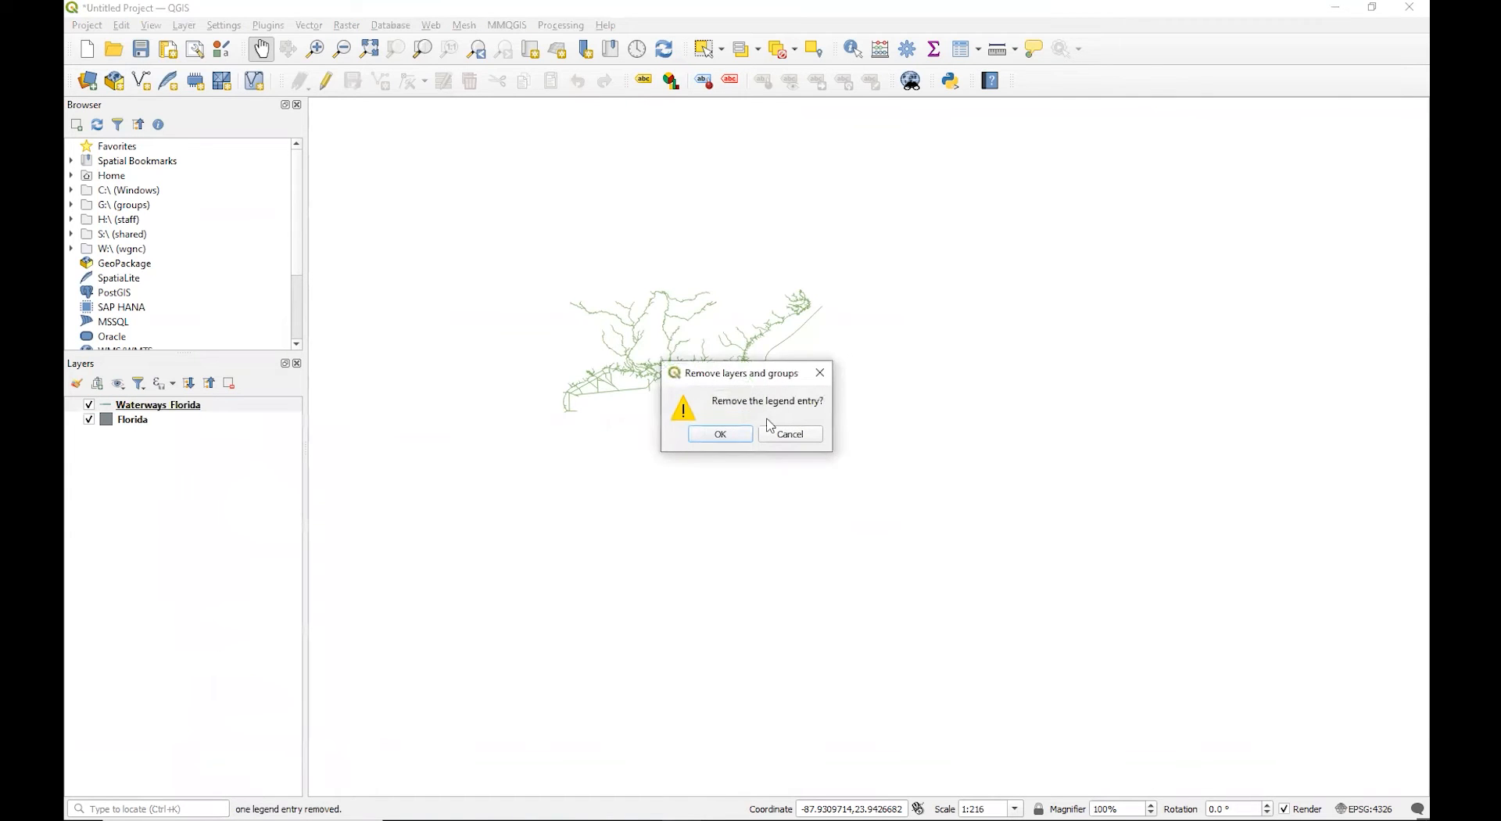
click(723, 435)
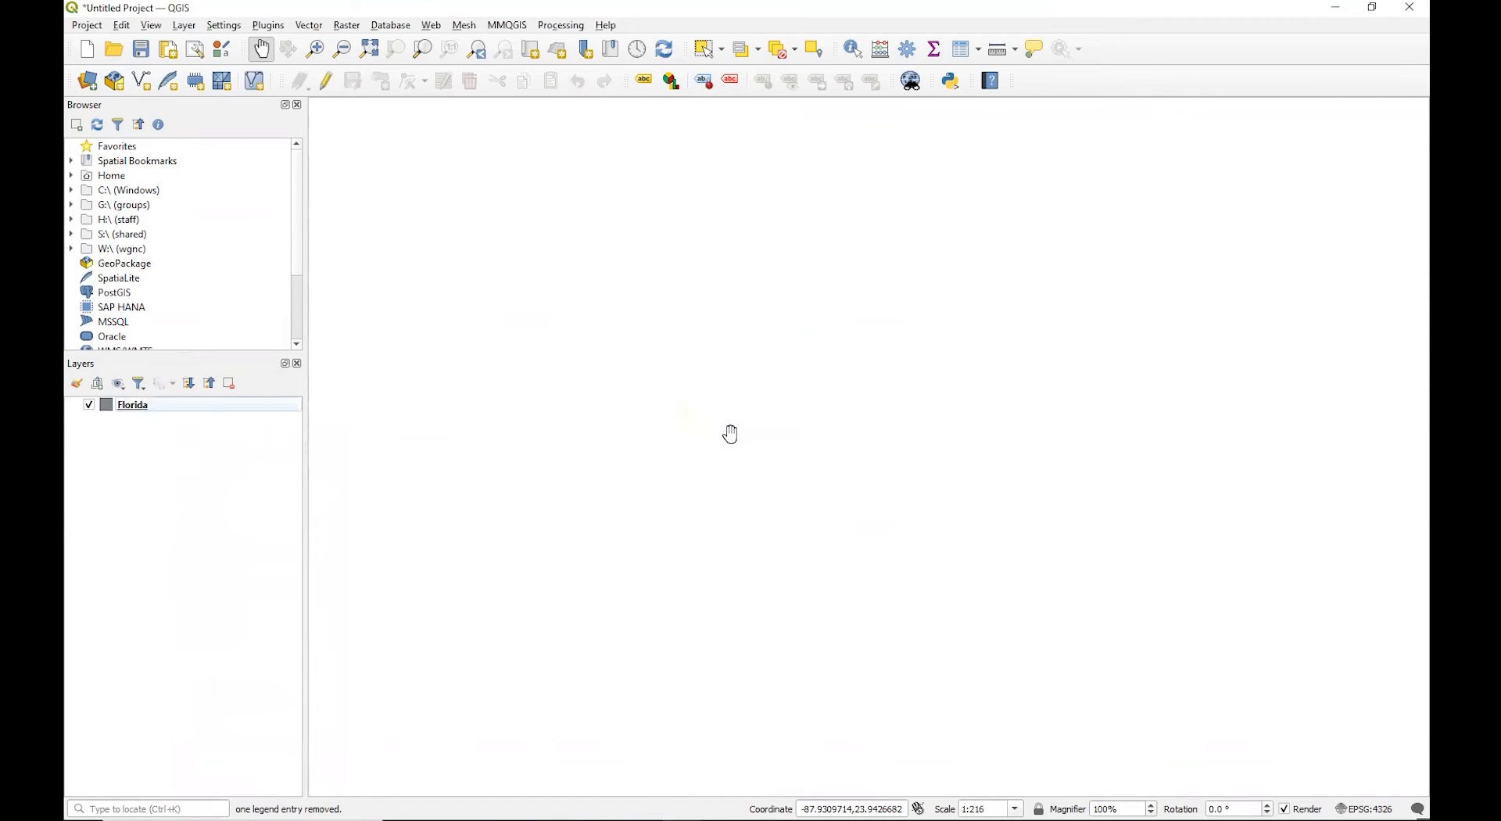
Add Waterways_Florida.shp from the Geo Processing\Waterways_Florida folder as a vector layer and zoom the map to it.
click(87, 81)
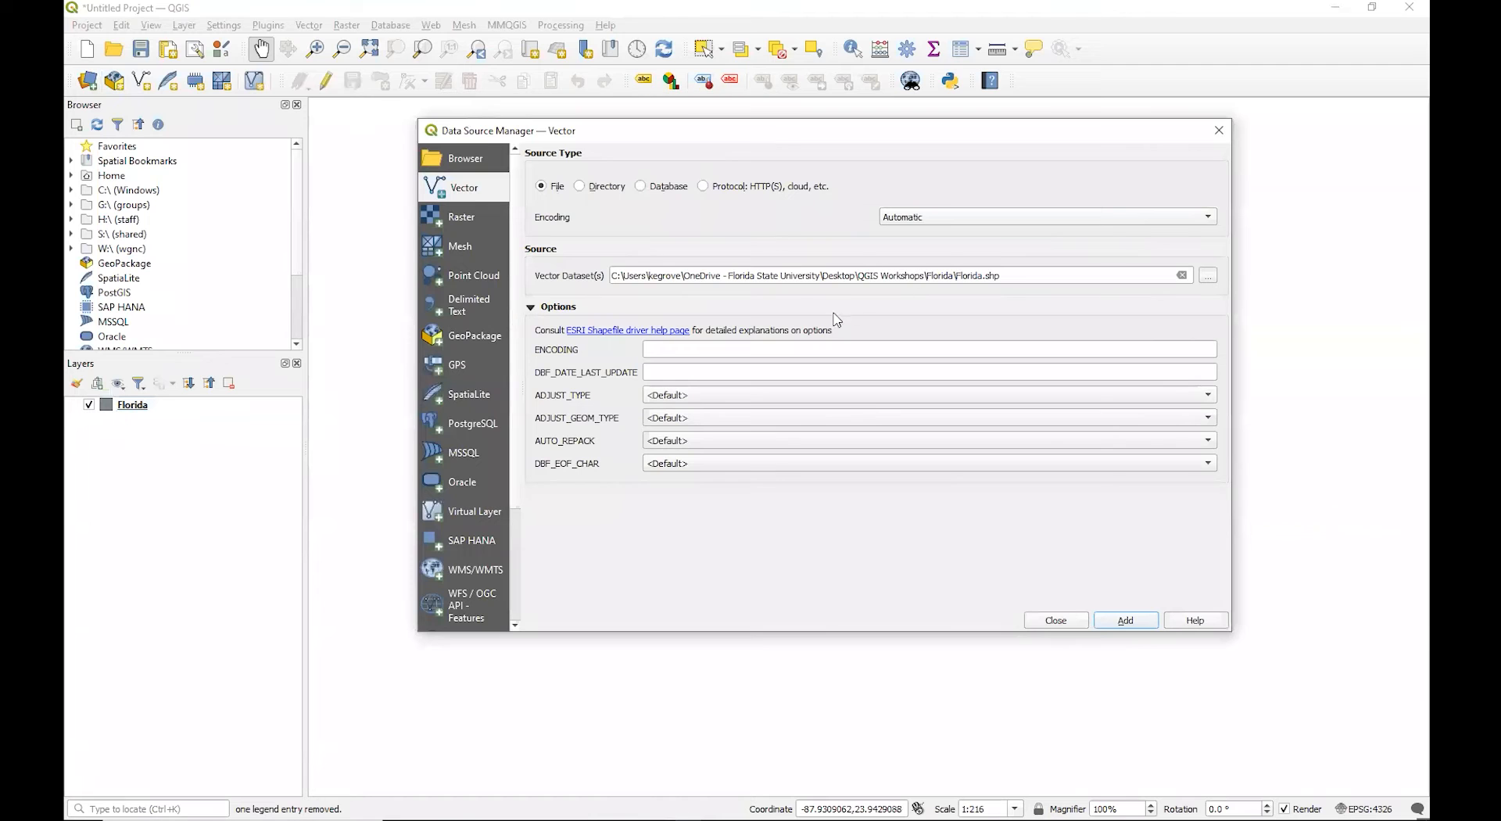
click(1209, 279)
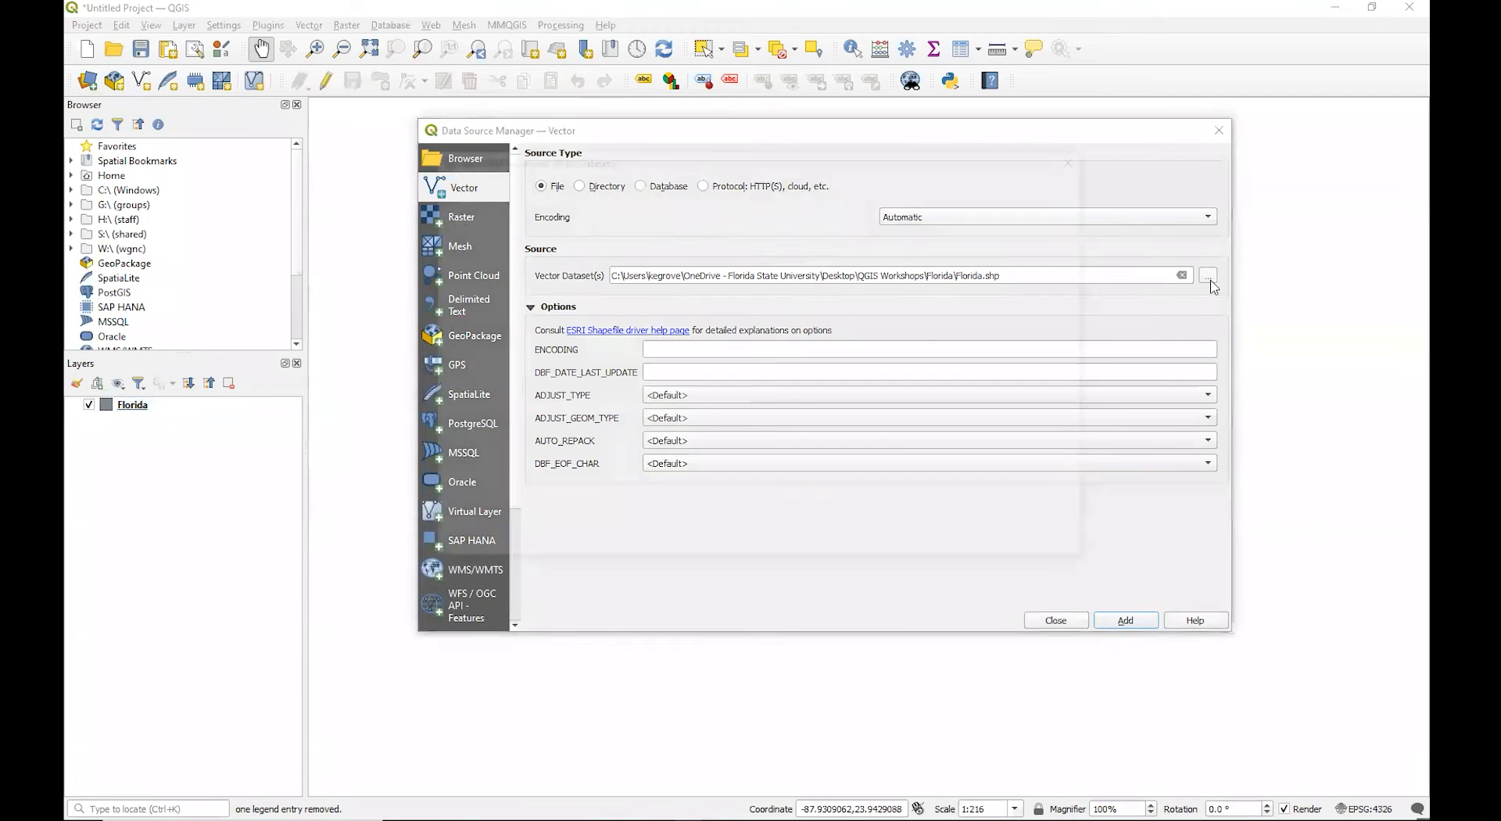
click(685, 184)
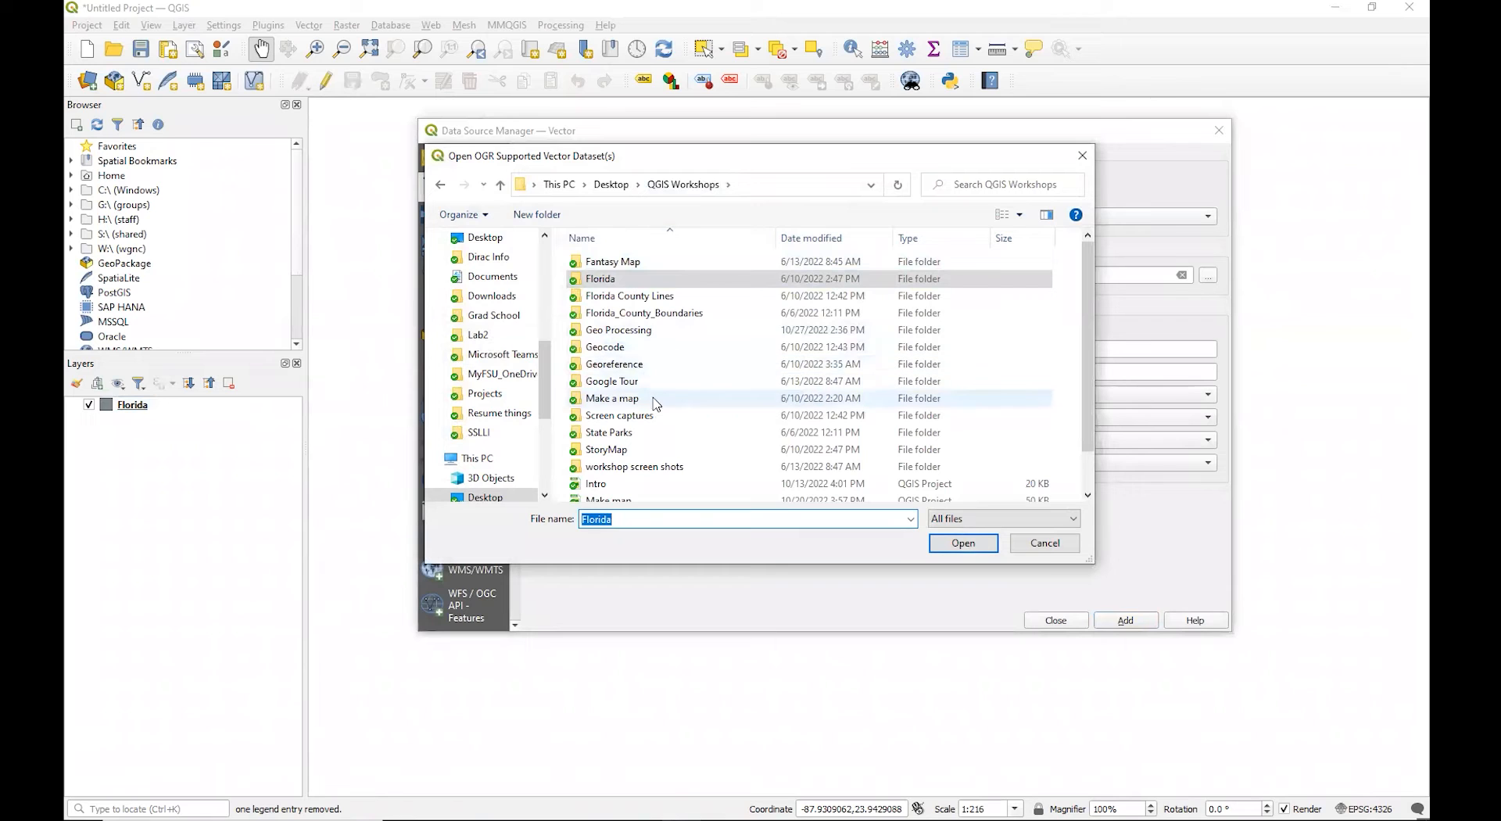
double_click(653, 337)
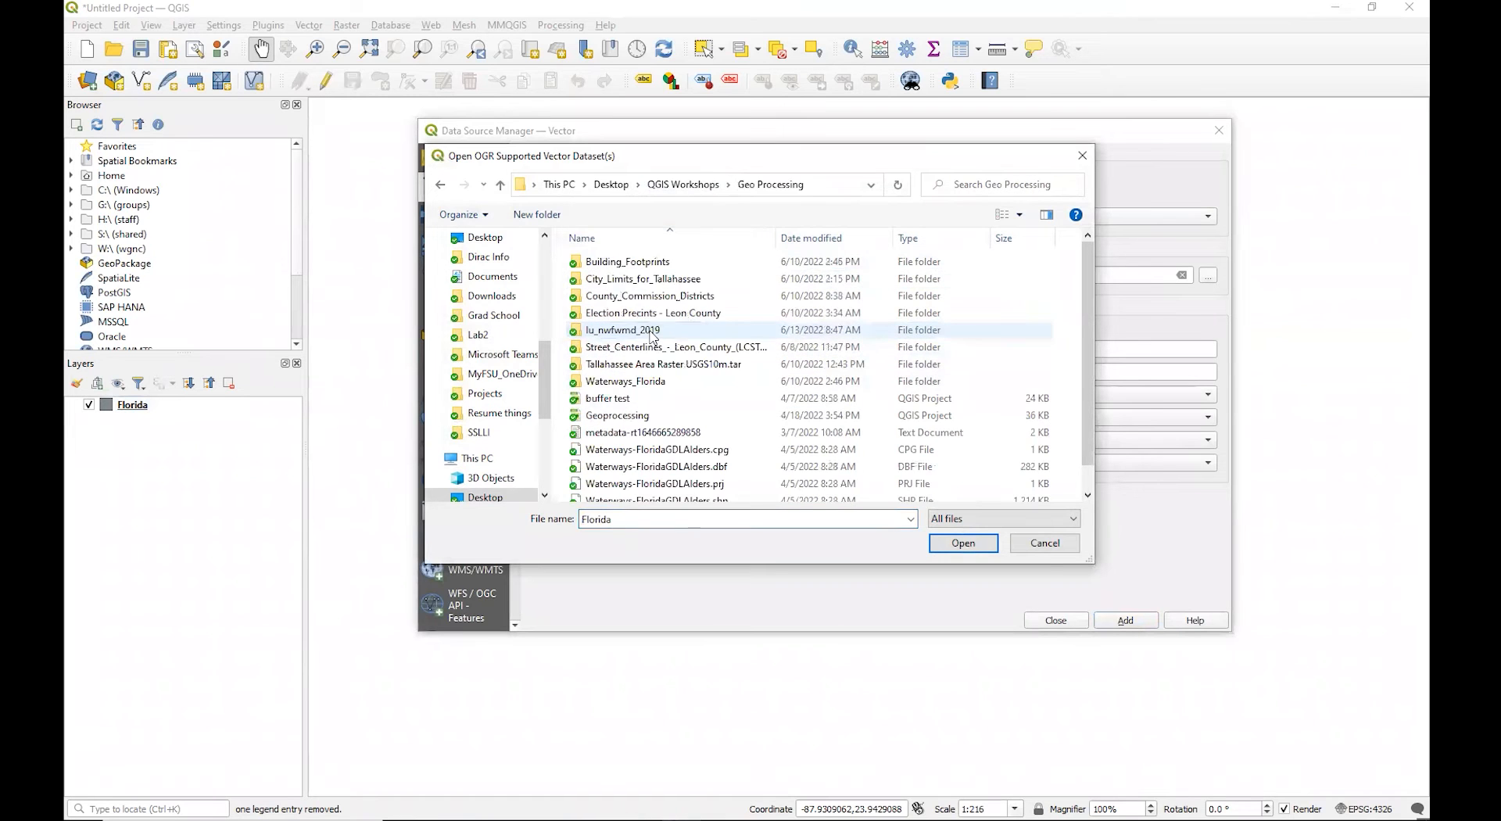
double_click(659, 386)
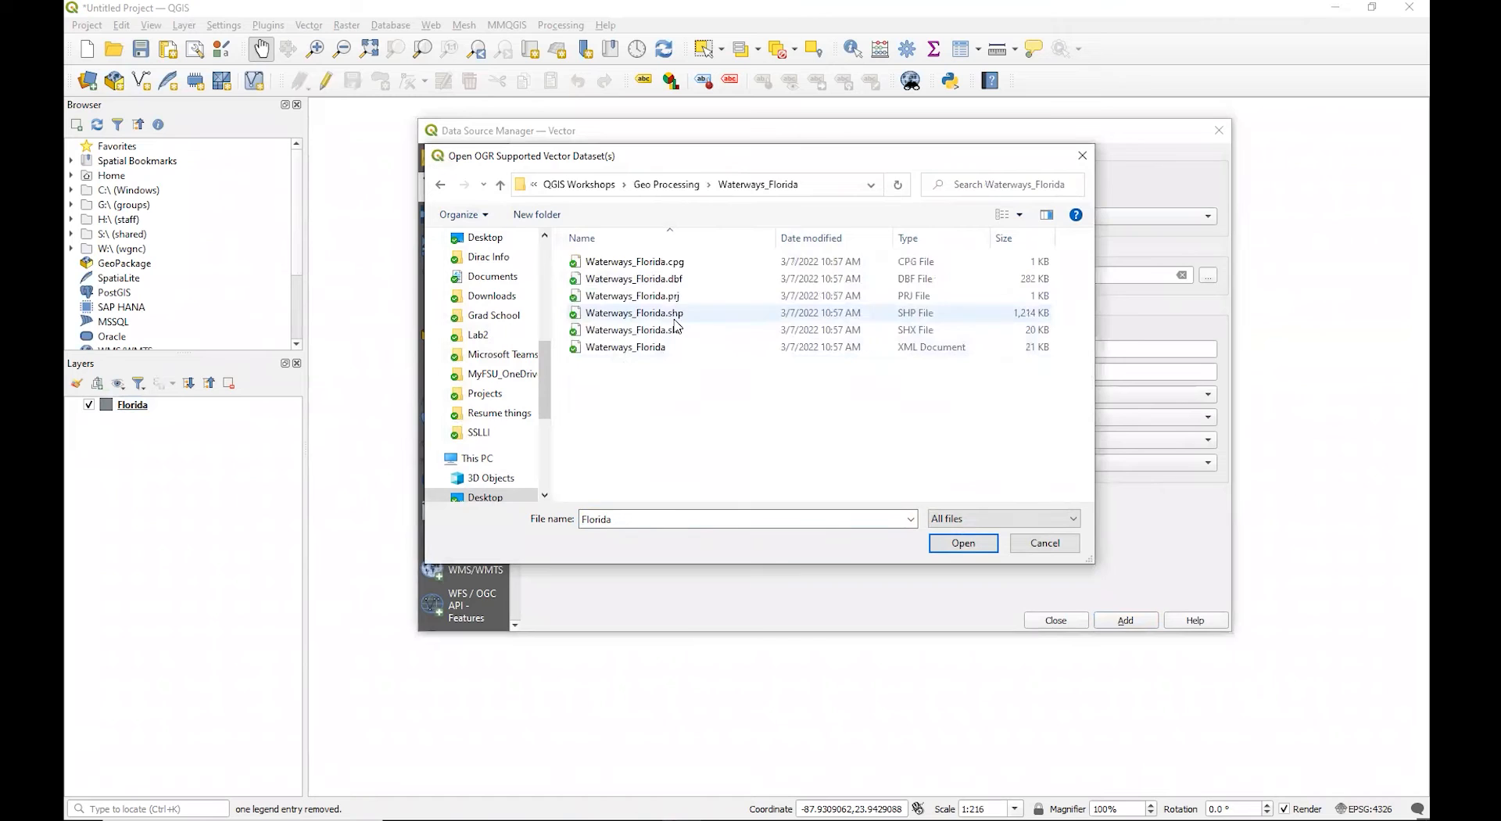
double_click(643, 315)
click(1125, 622)
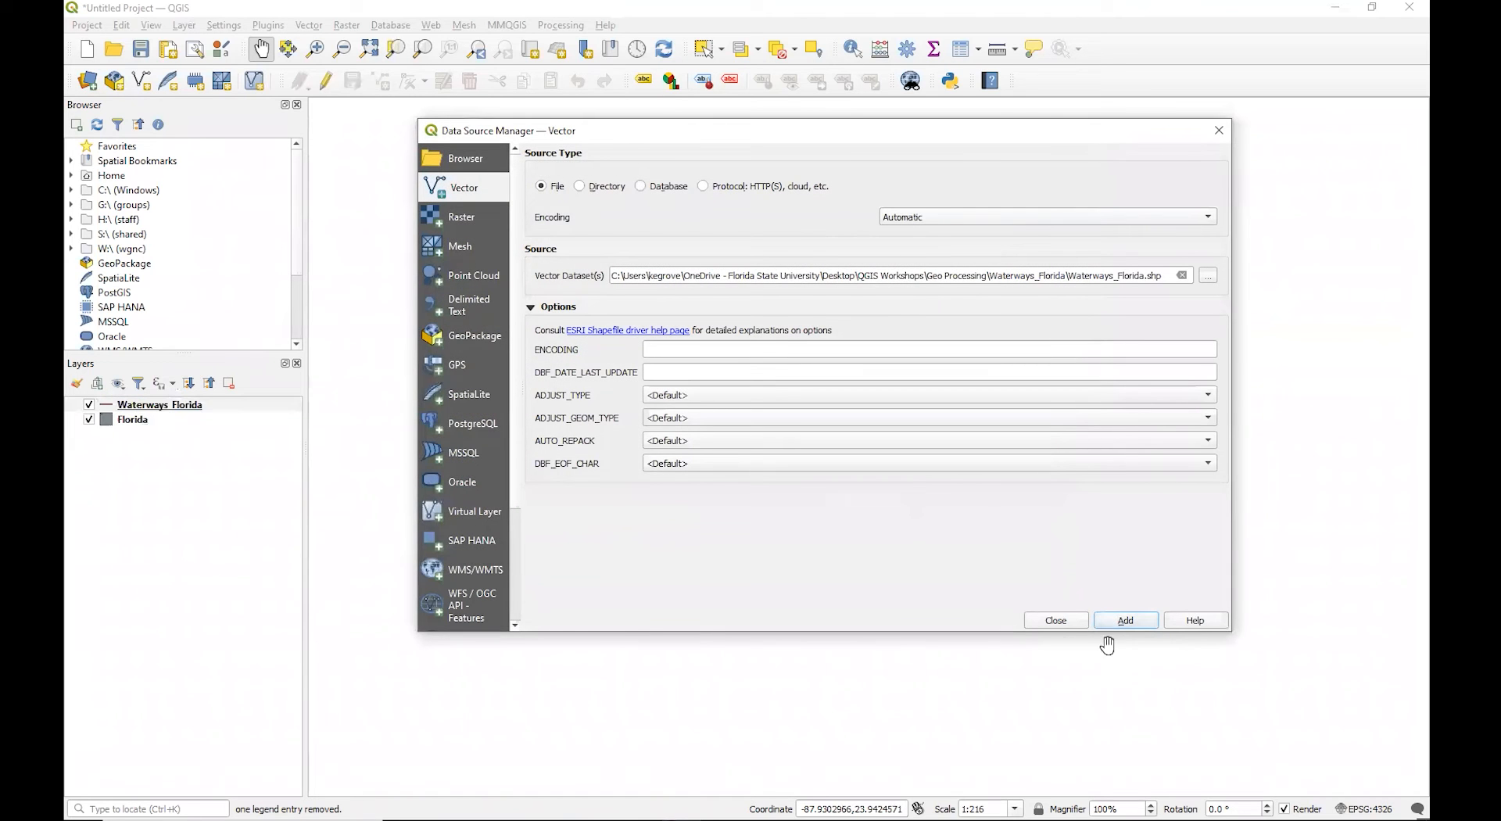
click(1043, 622)
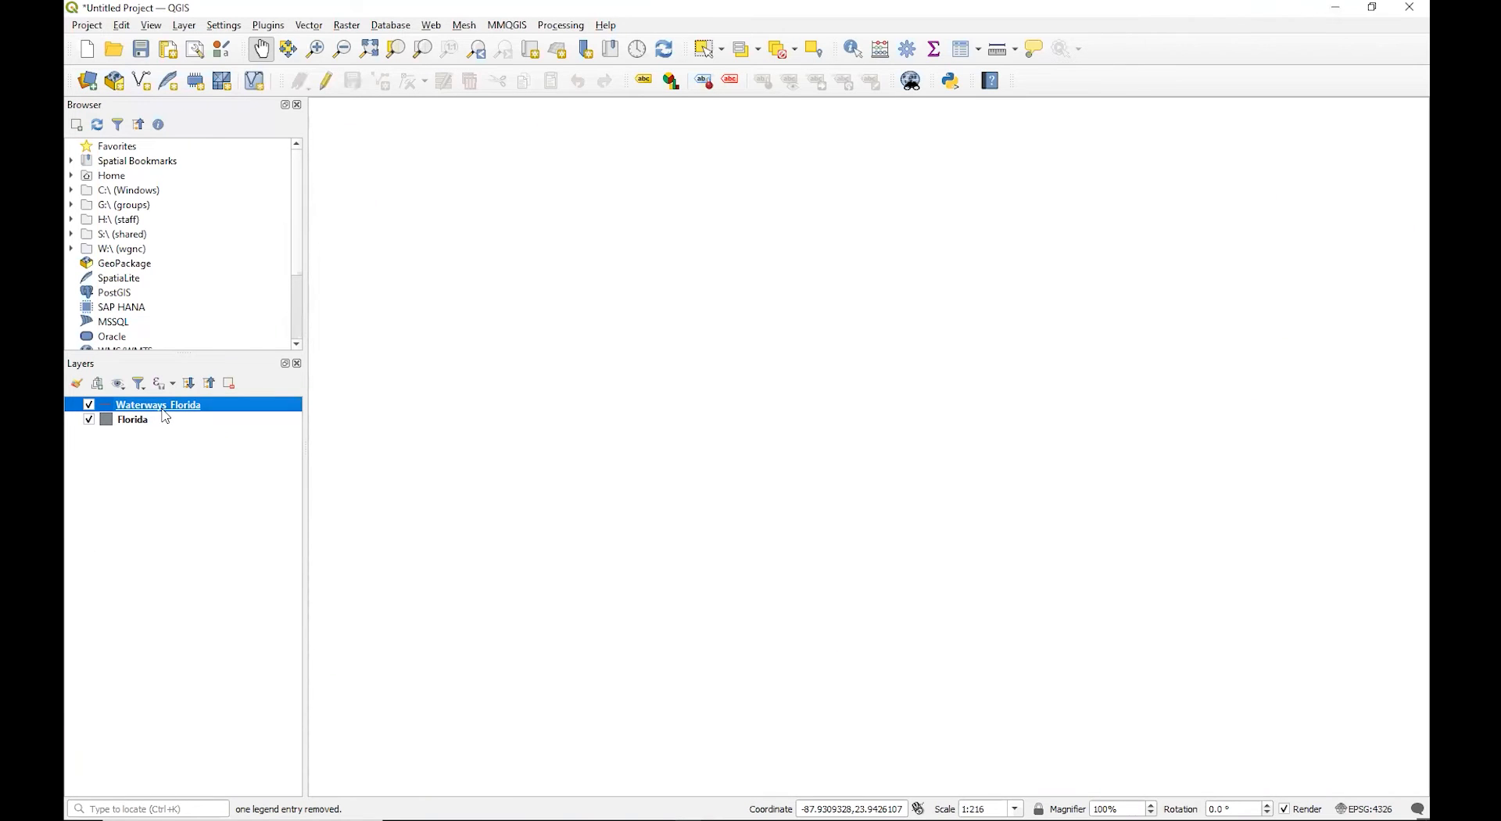
right_click(165, 416)
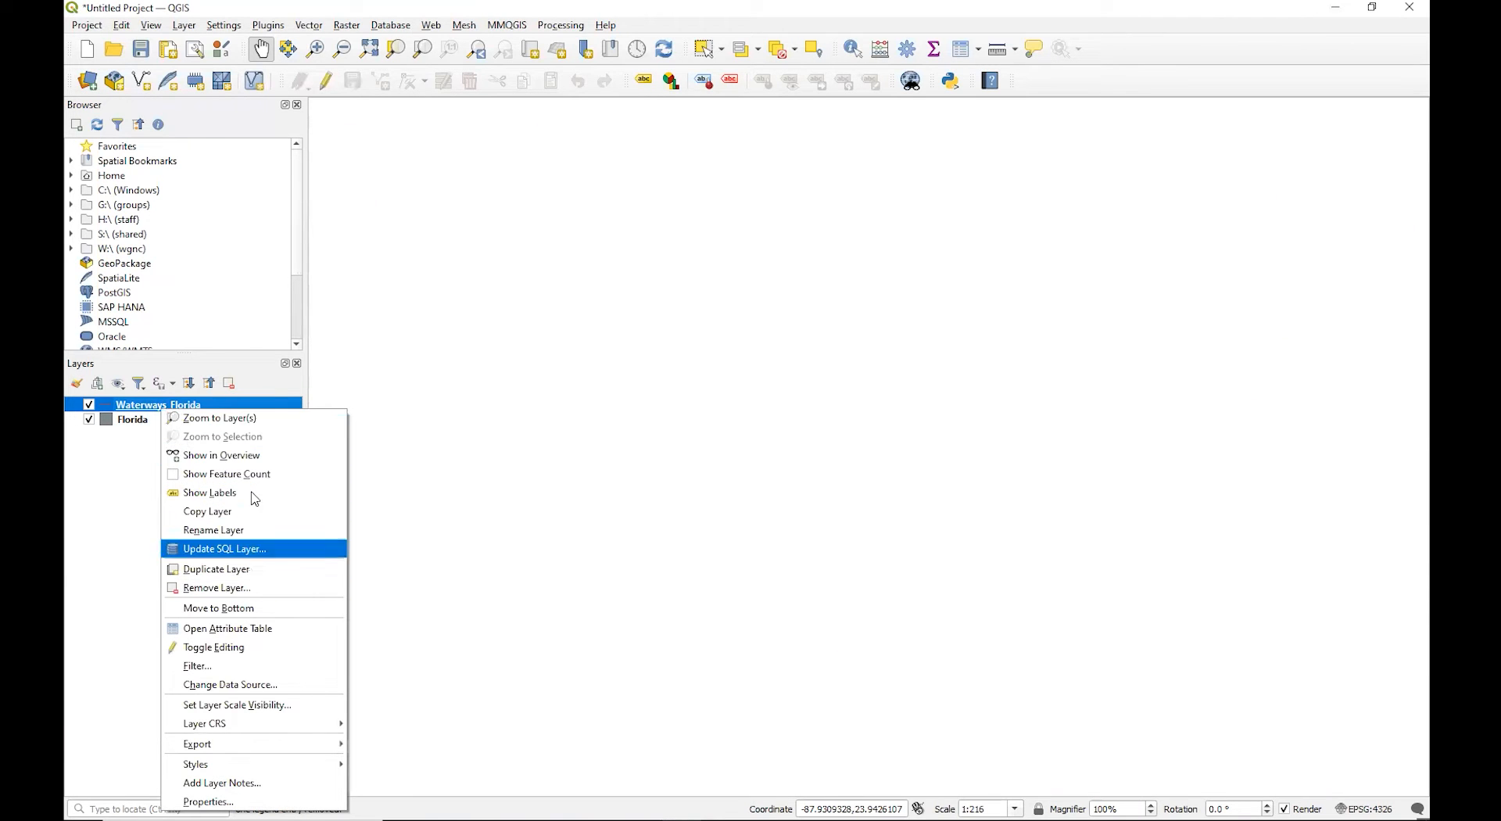
click(244, 424)
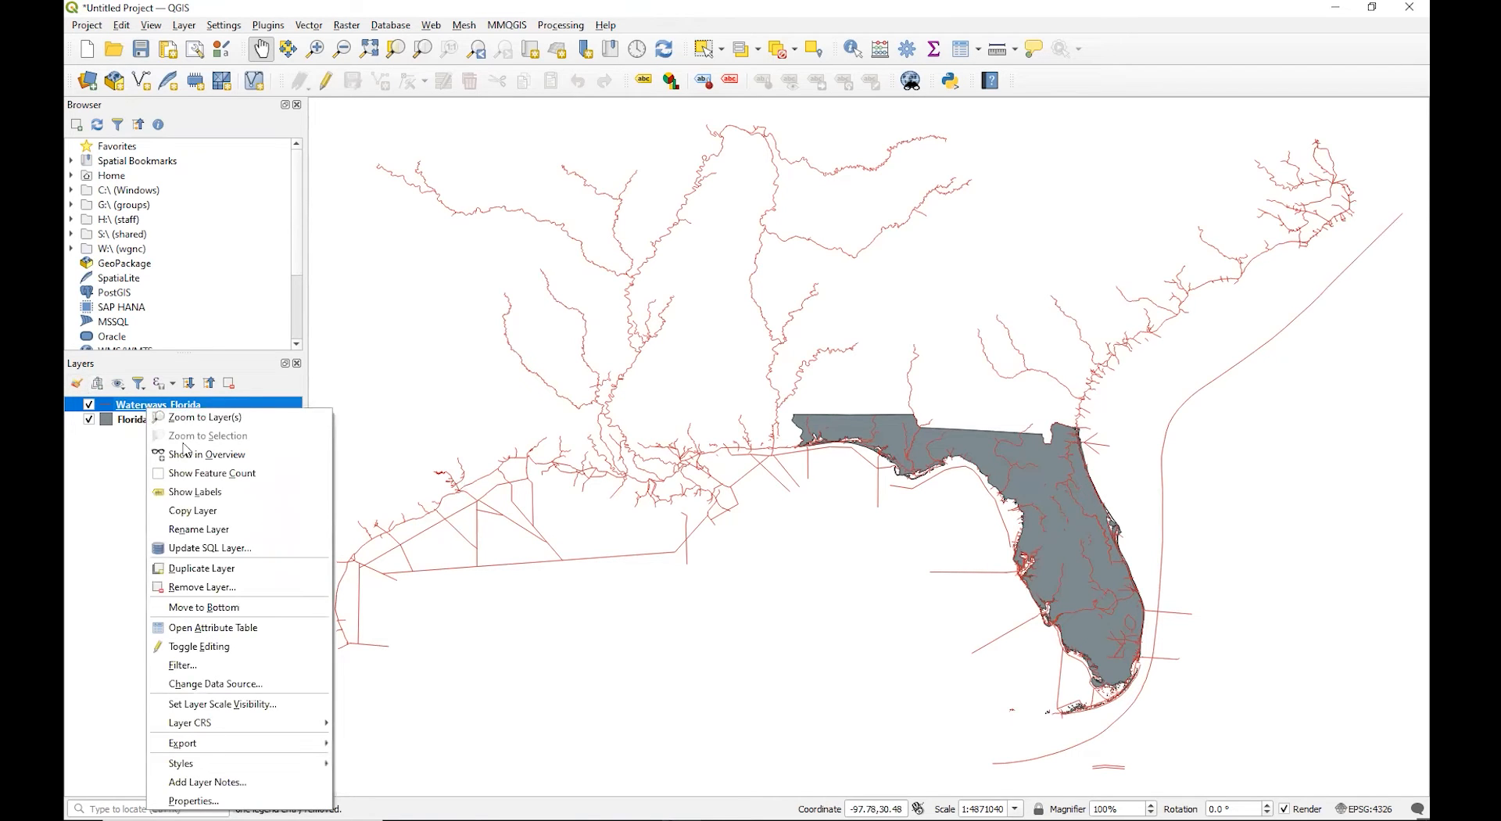
Start exporting Waterways_Florida's features as a GeoPackage named Waterways-FloridaGDLAlders in the Geo Processing folder.
mouse_move(209, 730)
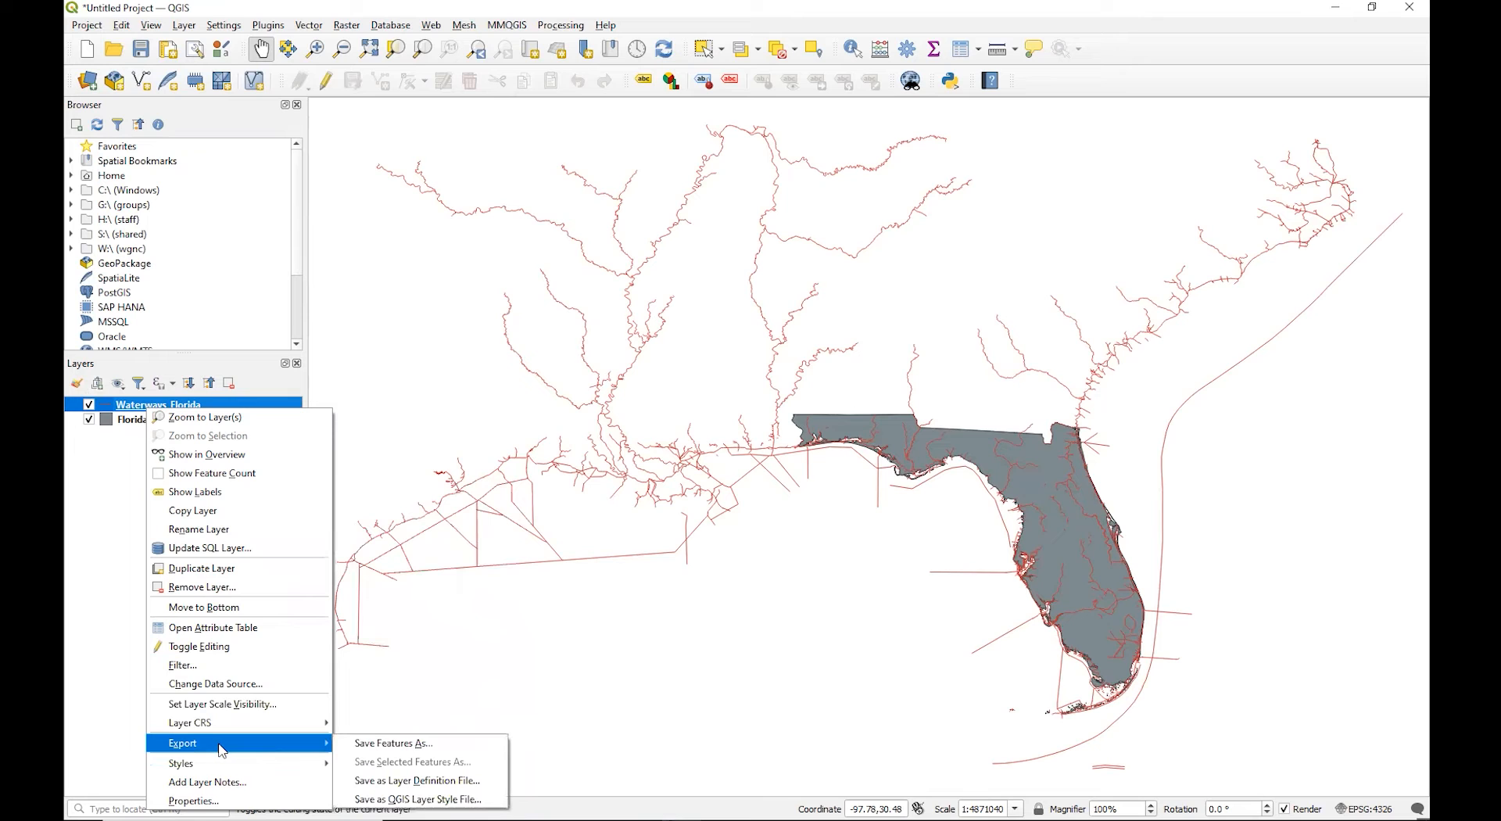
click(419, 746)
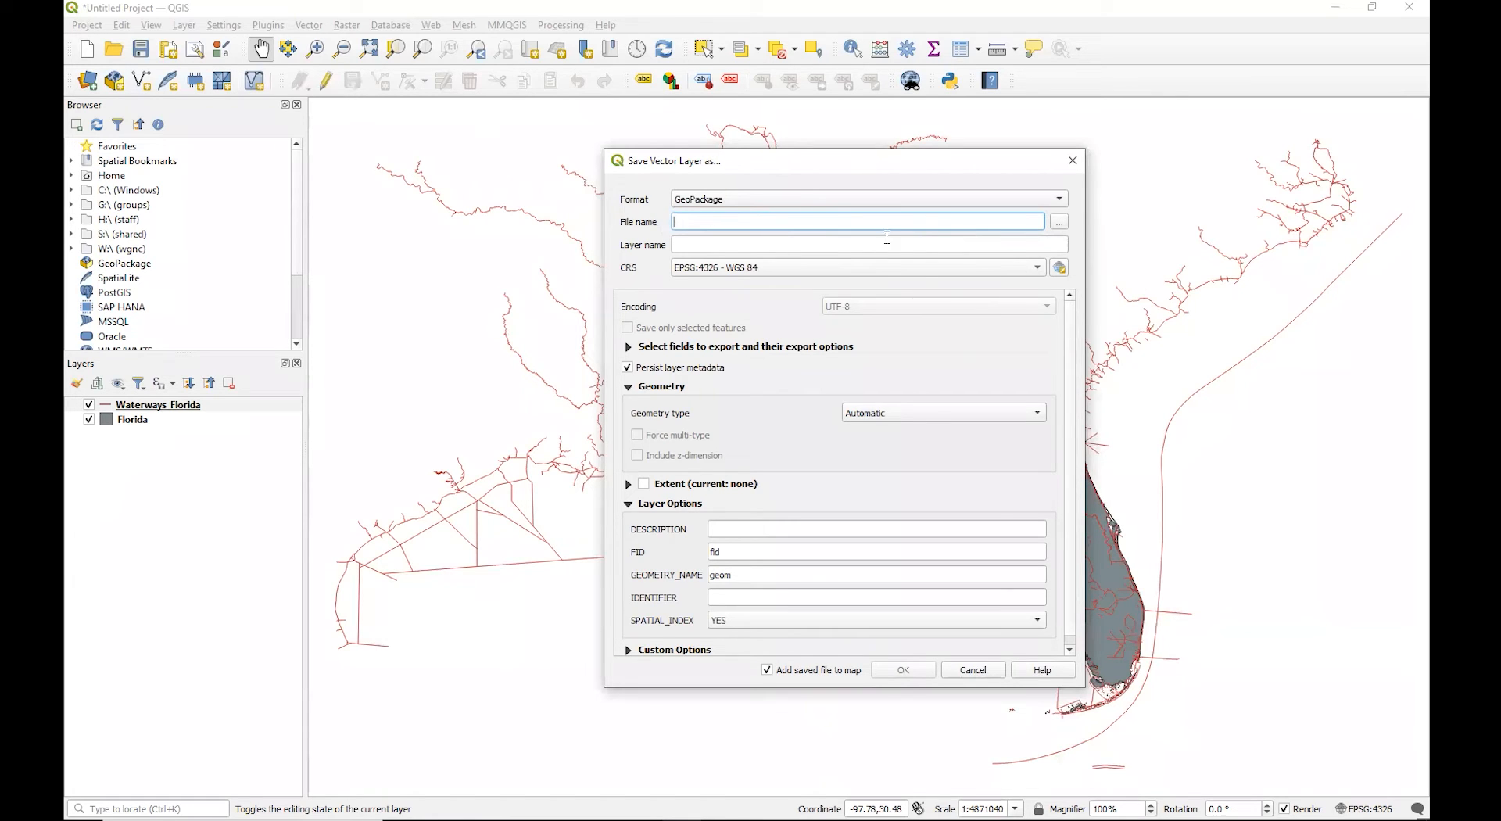
click(1059, 222)
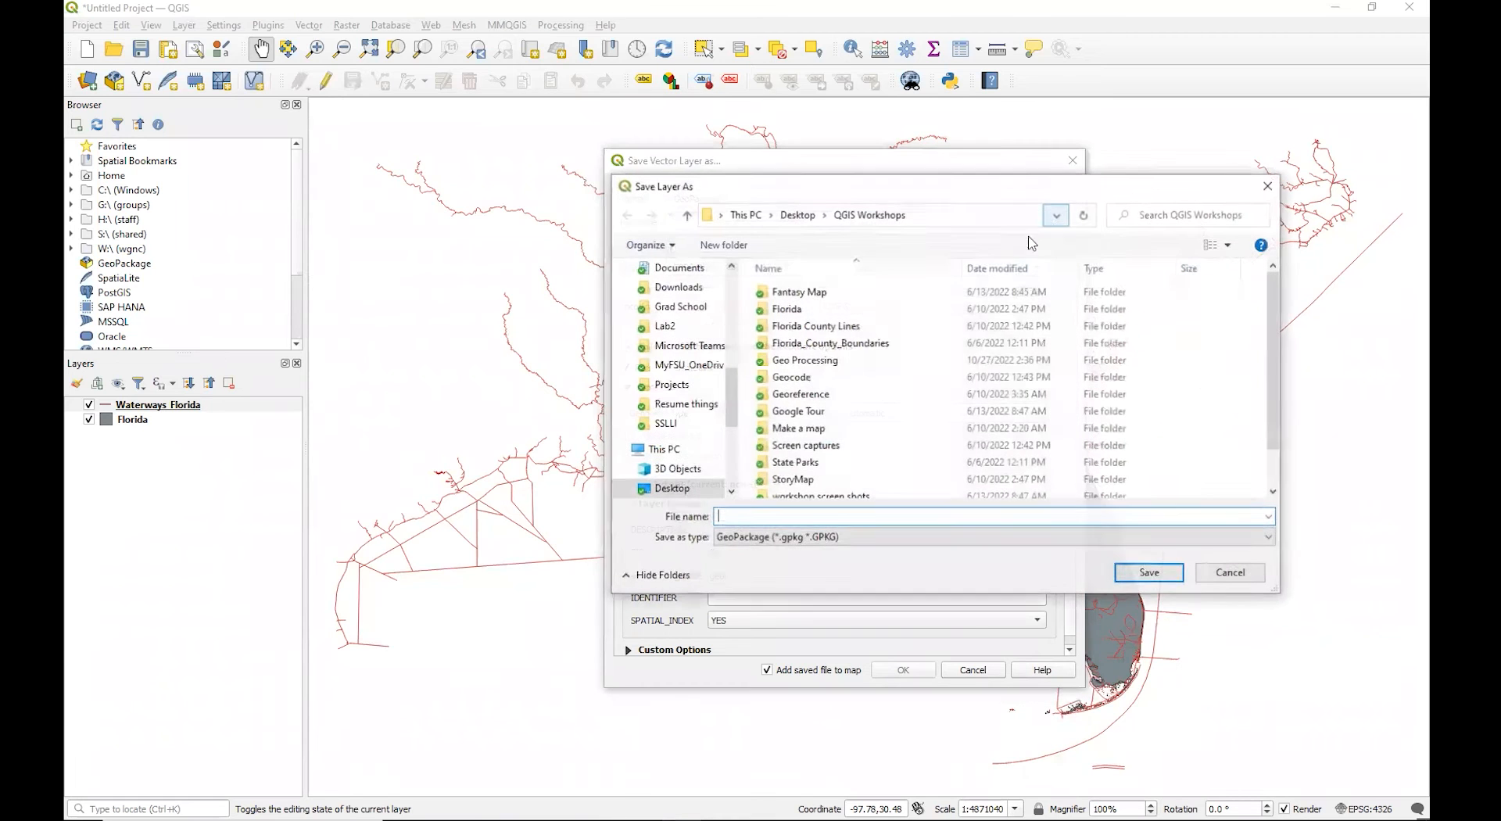
scroll(926, 392, down, 1)
scroll(927, 392, up, 1)
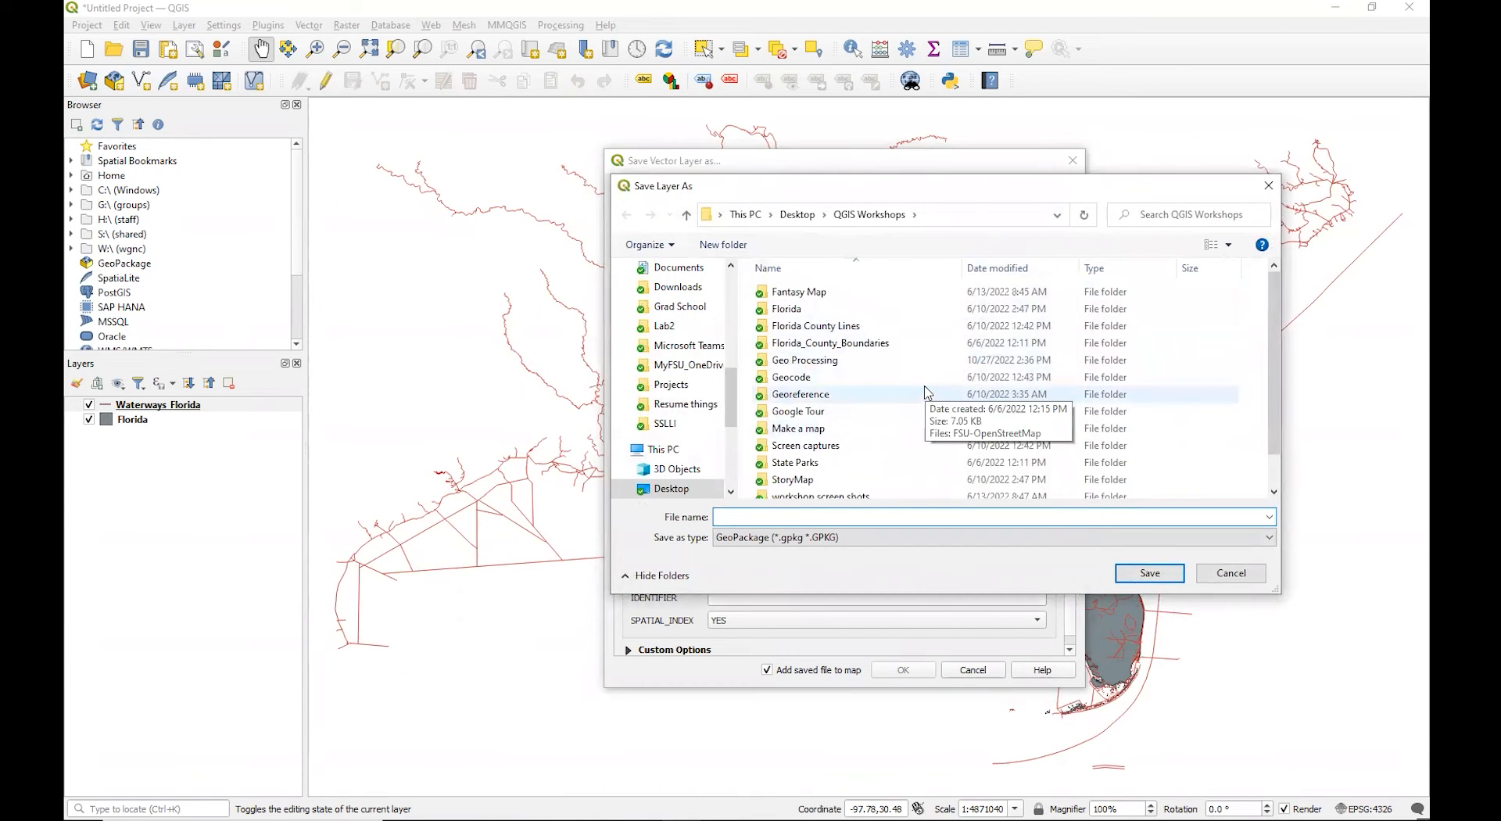
double_click(792, 361)
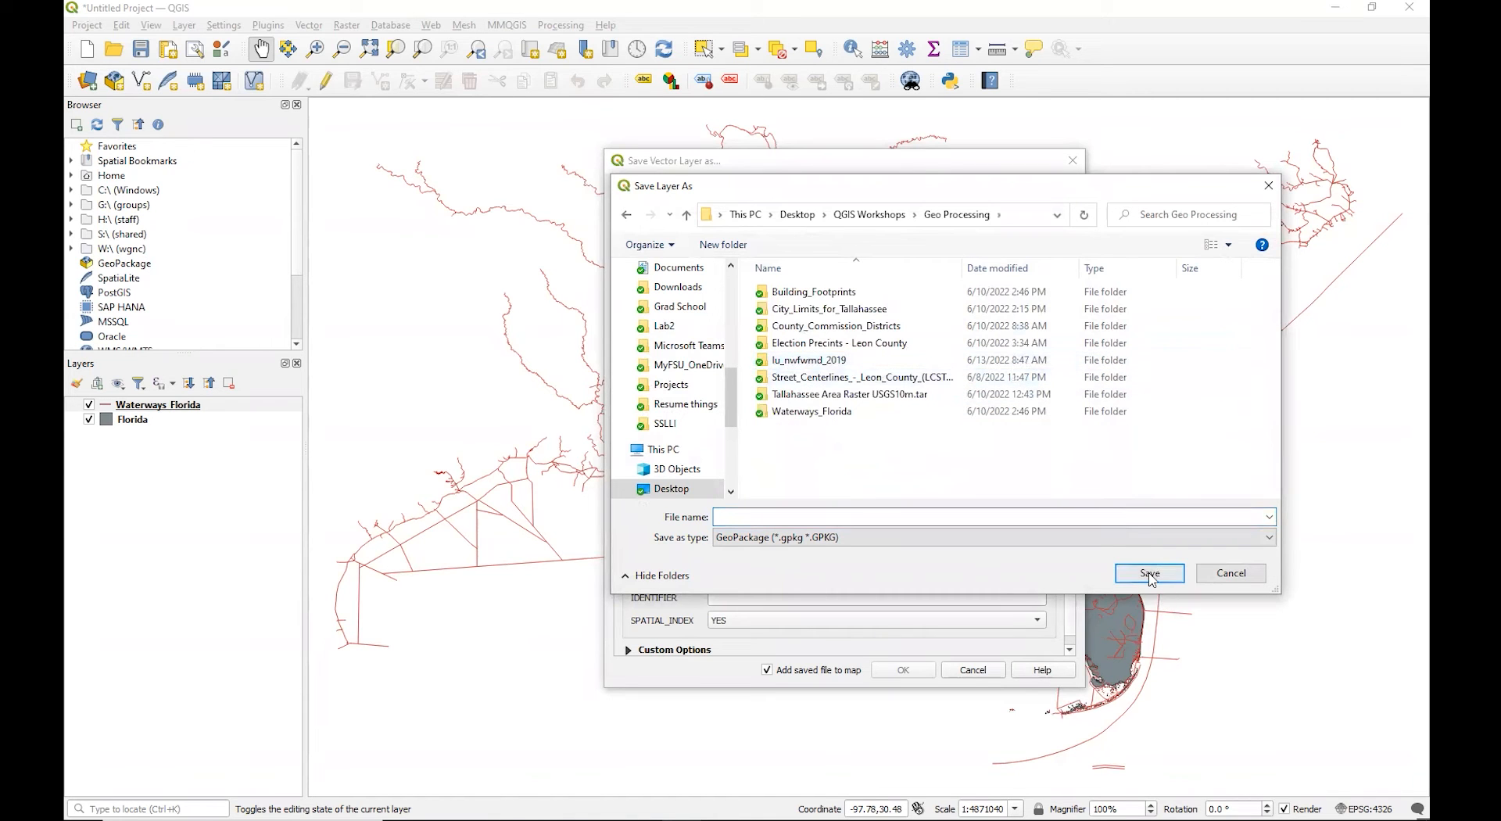
click(772, 516)
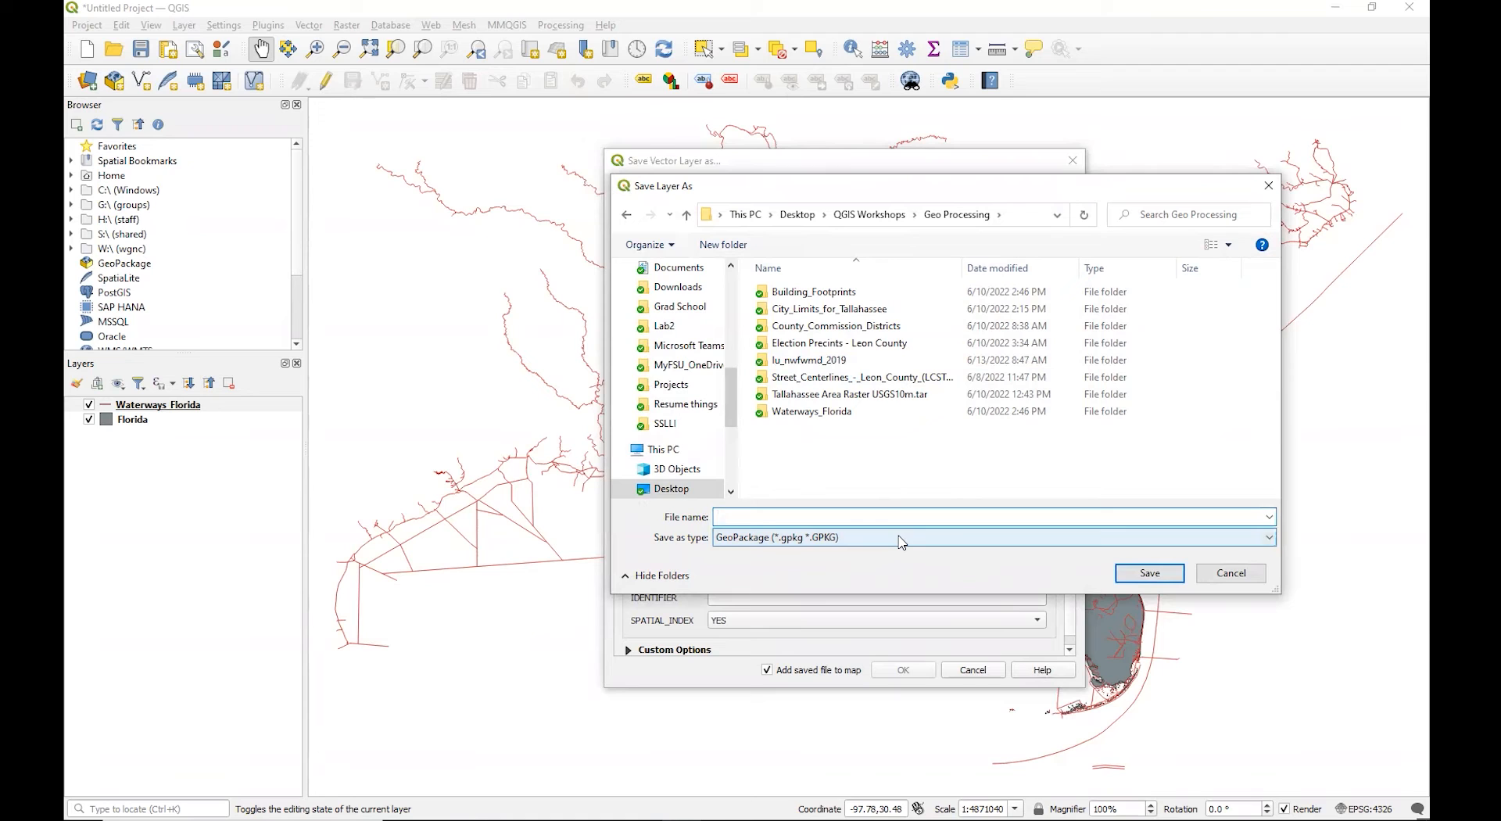
text(Waterways)
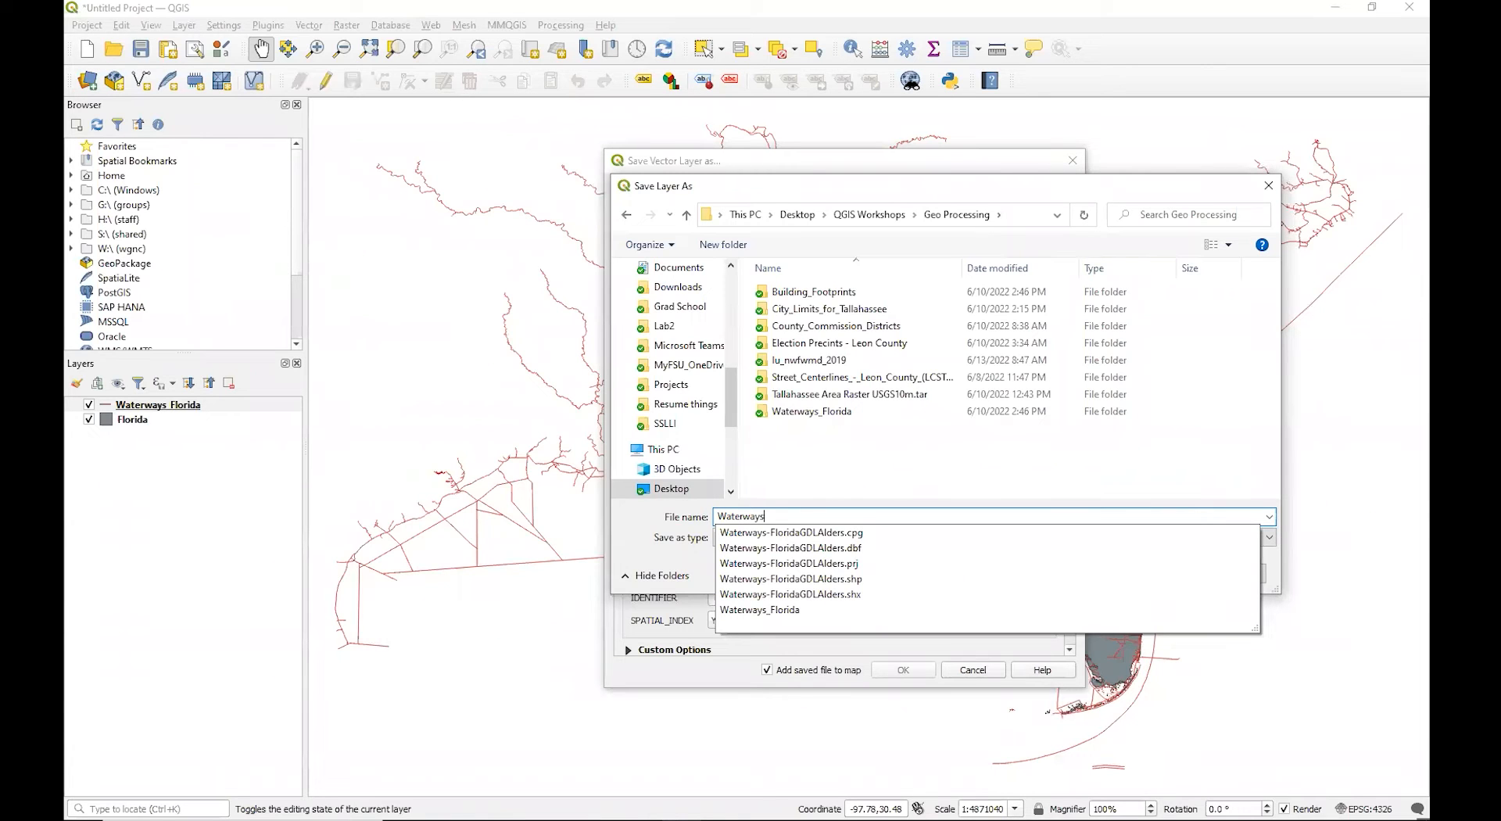
text(-FloridaGDLAlders)
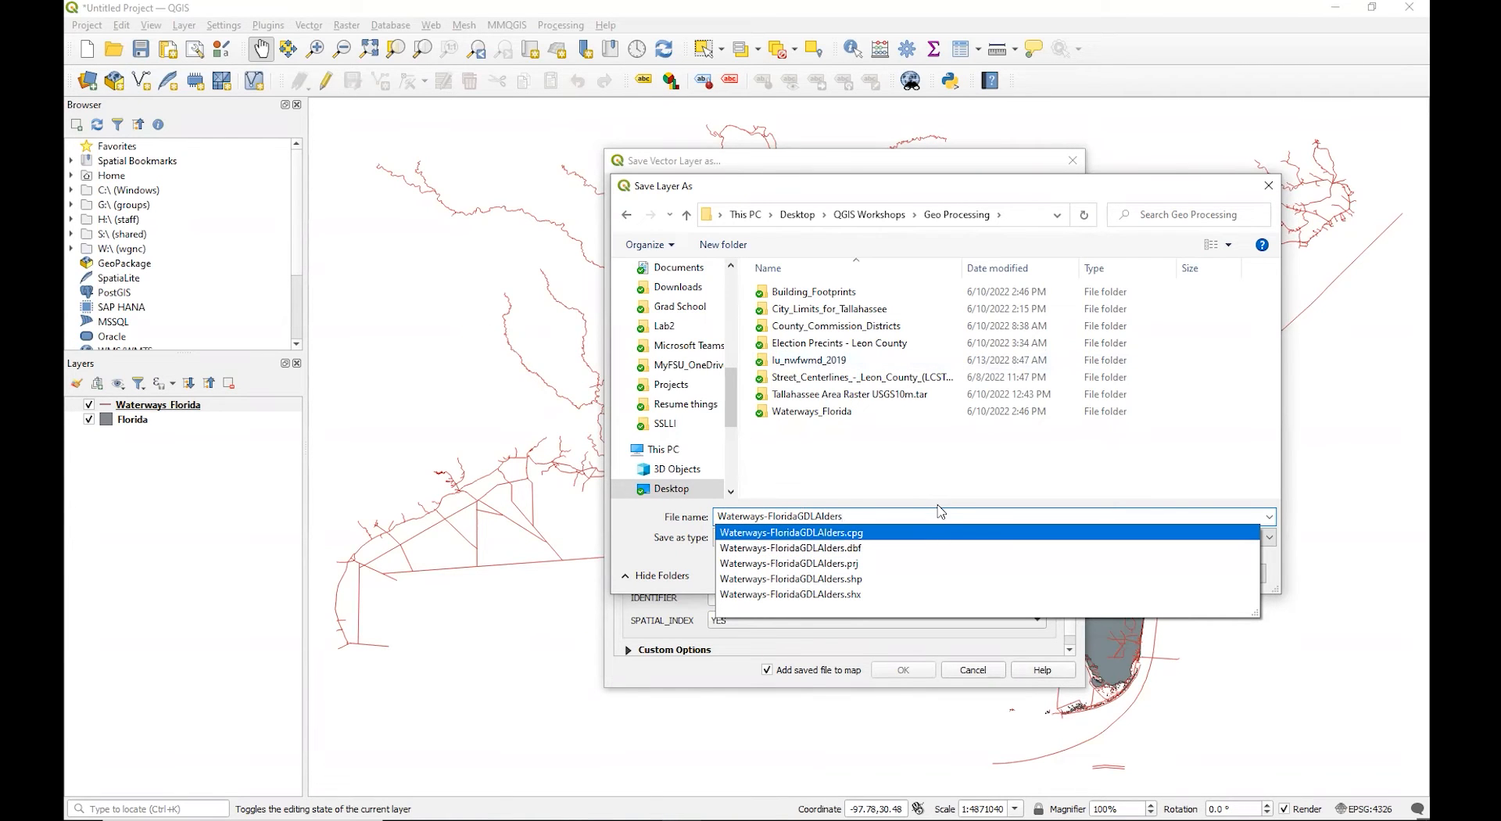
key(Return)
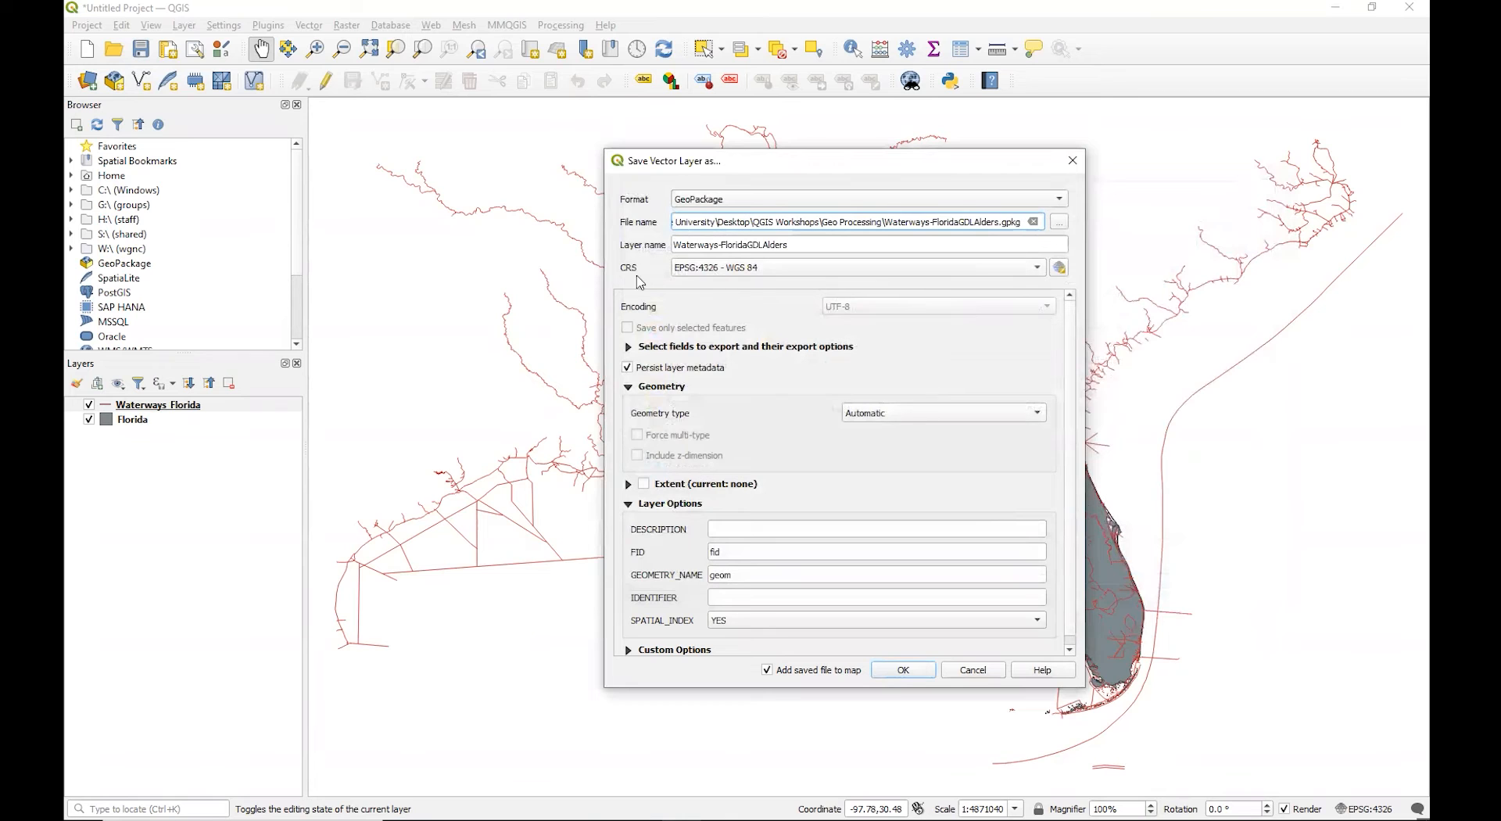
Set the export CRS to EPSG:3087 - NAD83(HARN) / Florida GDL Albers and save the layer, adding it to the map.
click(1063, 272)
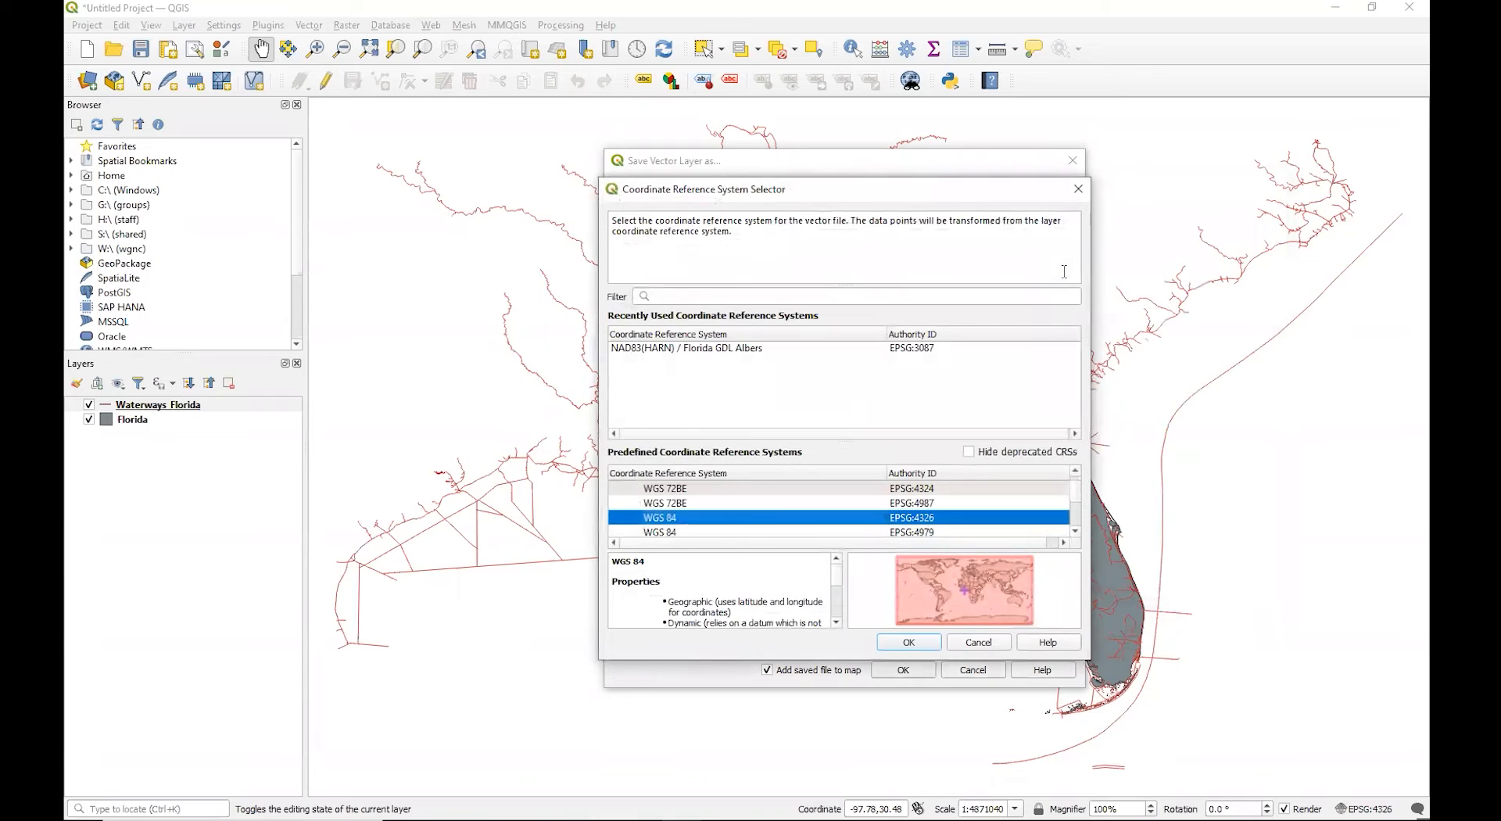
click(781, 354)
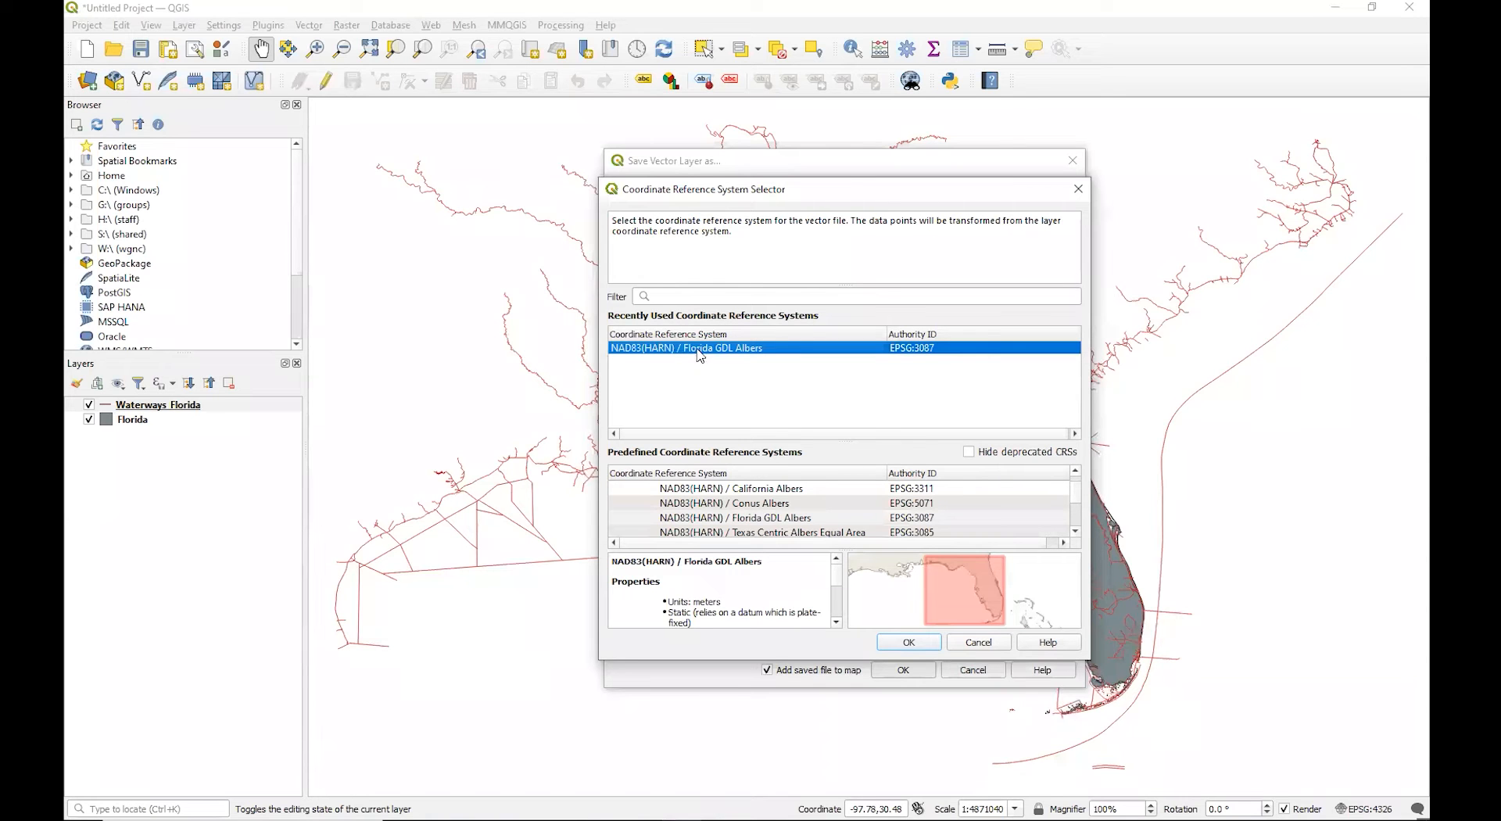
click(931, 653)
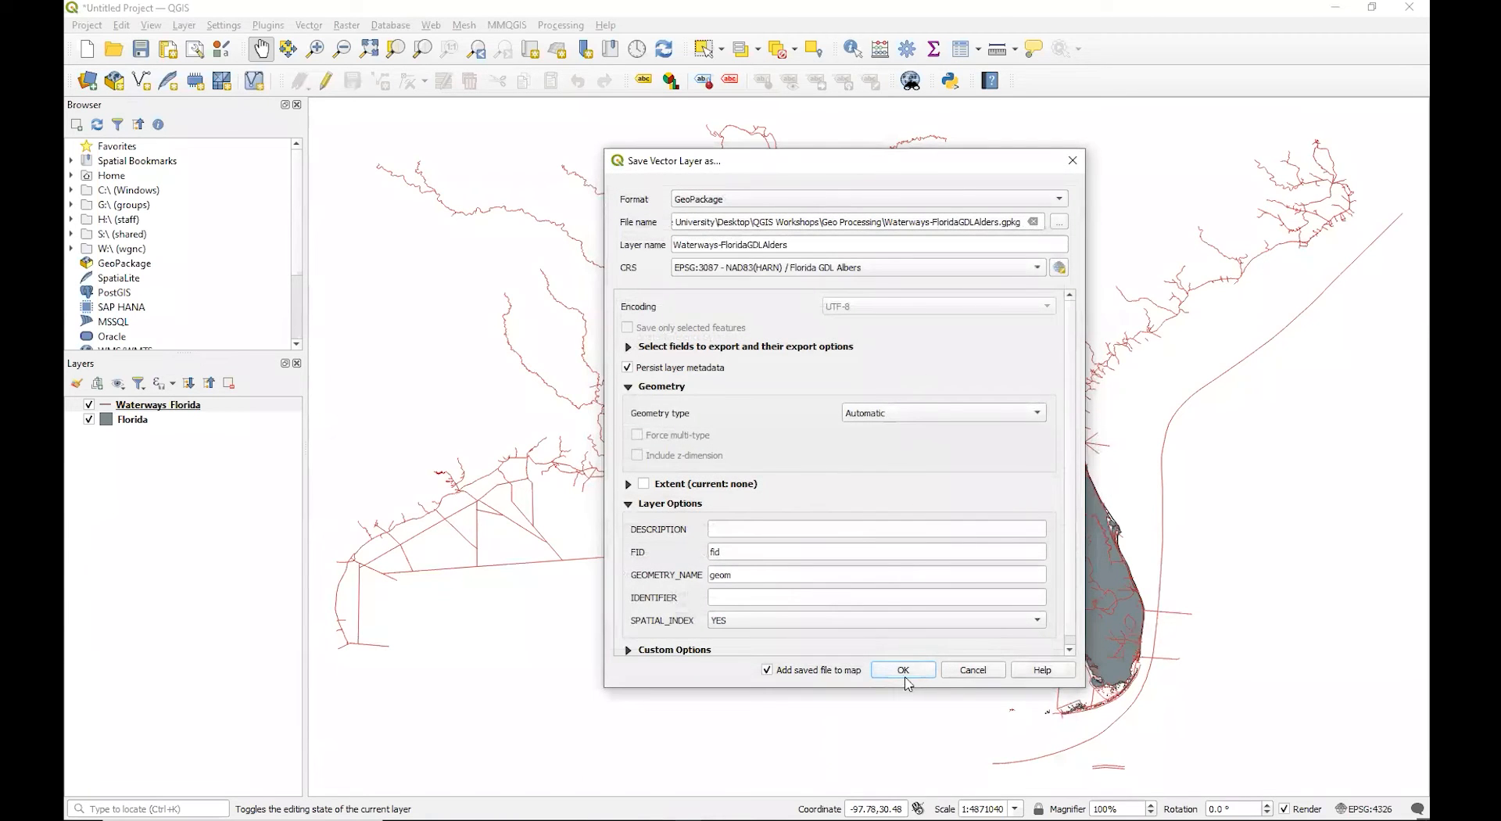
click(904, 677)
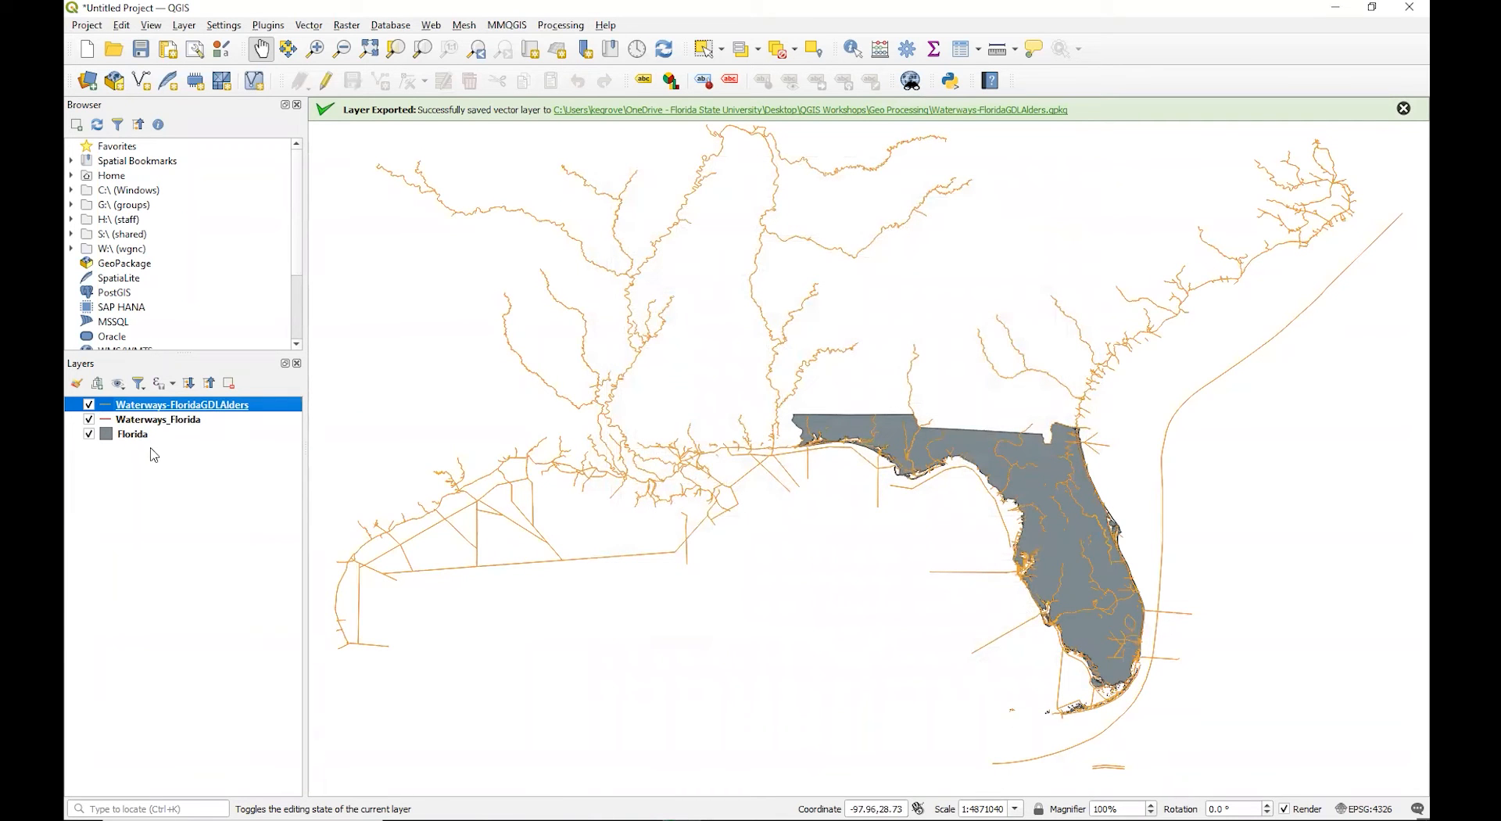
Compare the exported Waterways-FloridaGDLAlders layer with Waterways_Florida on the map and look up its layer CRS options.
click(88, 420)
click(88, 421)
right_click(200, 407)
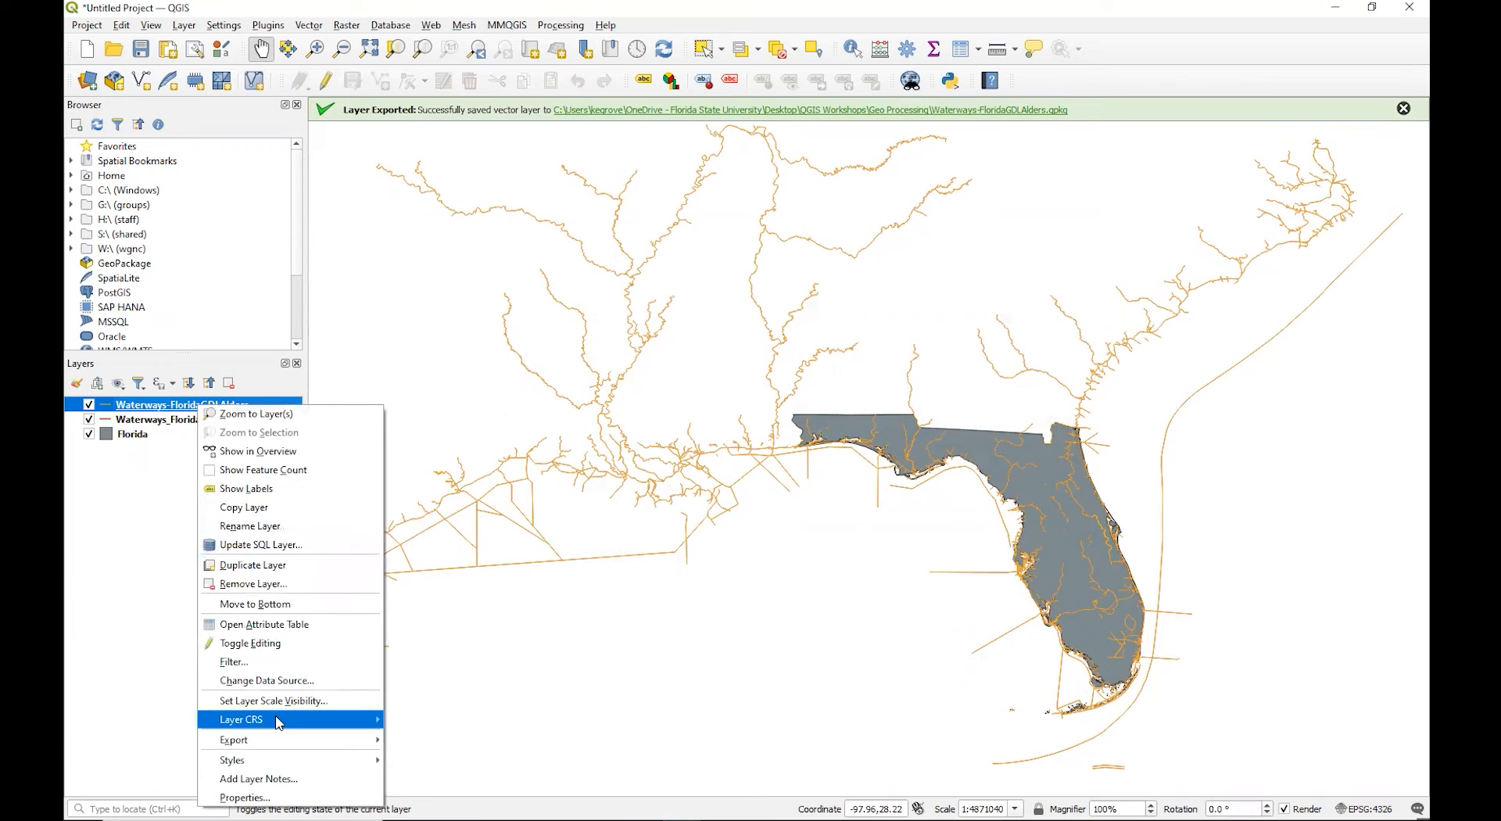
mouse_move(279, 721)
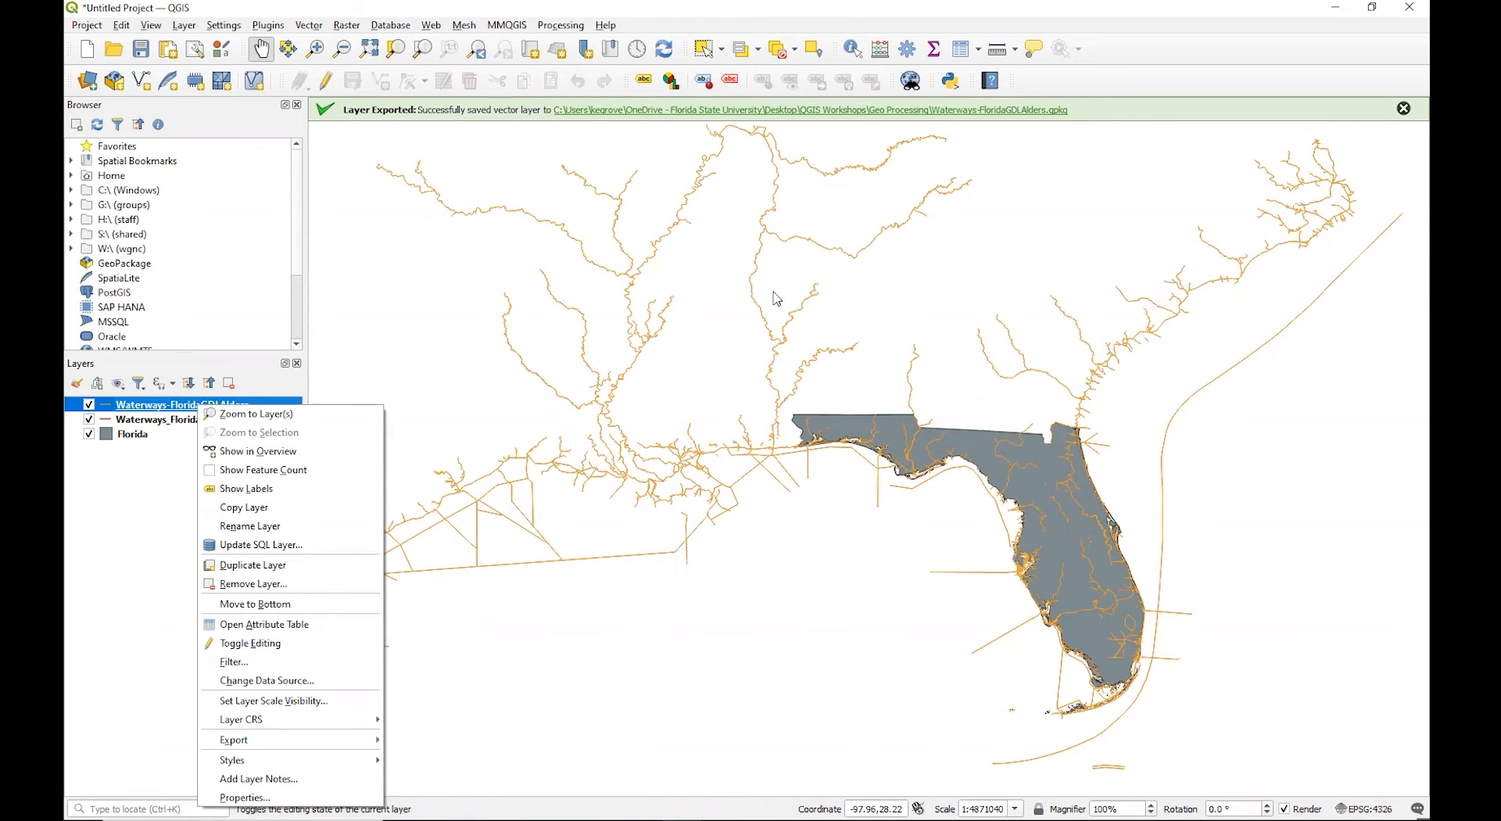
click(640, 706)
drag(639, 707, 868, 448)
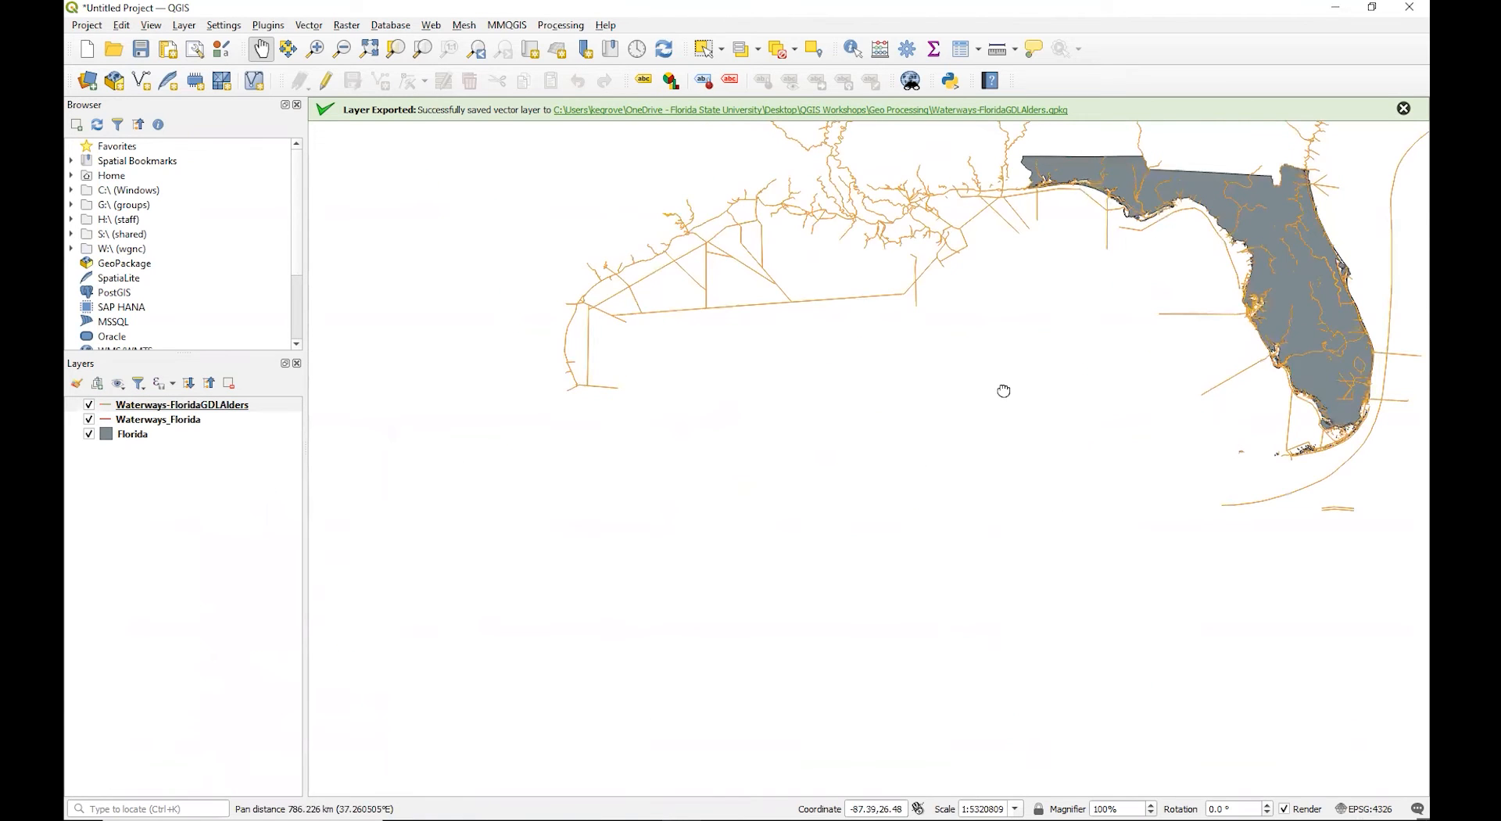
drag(1004, 390, 769, 688)
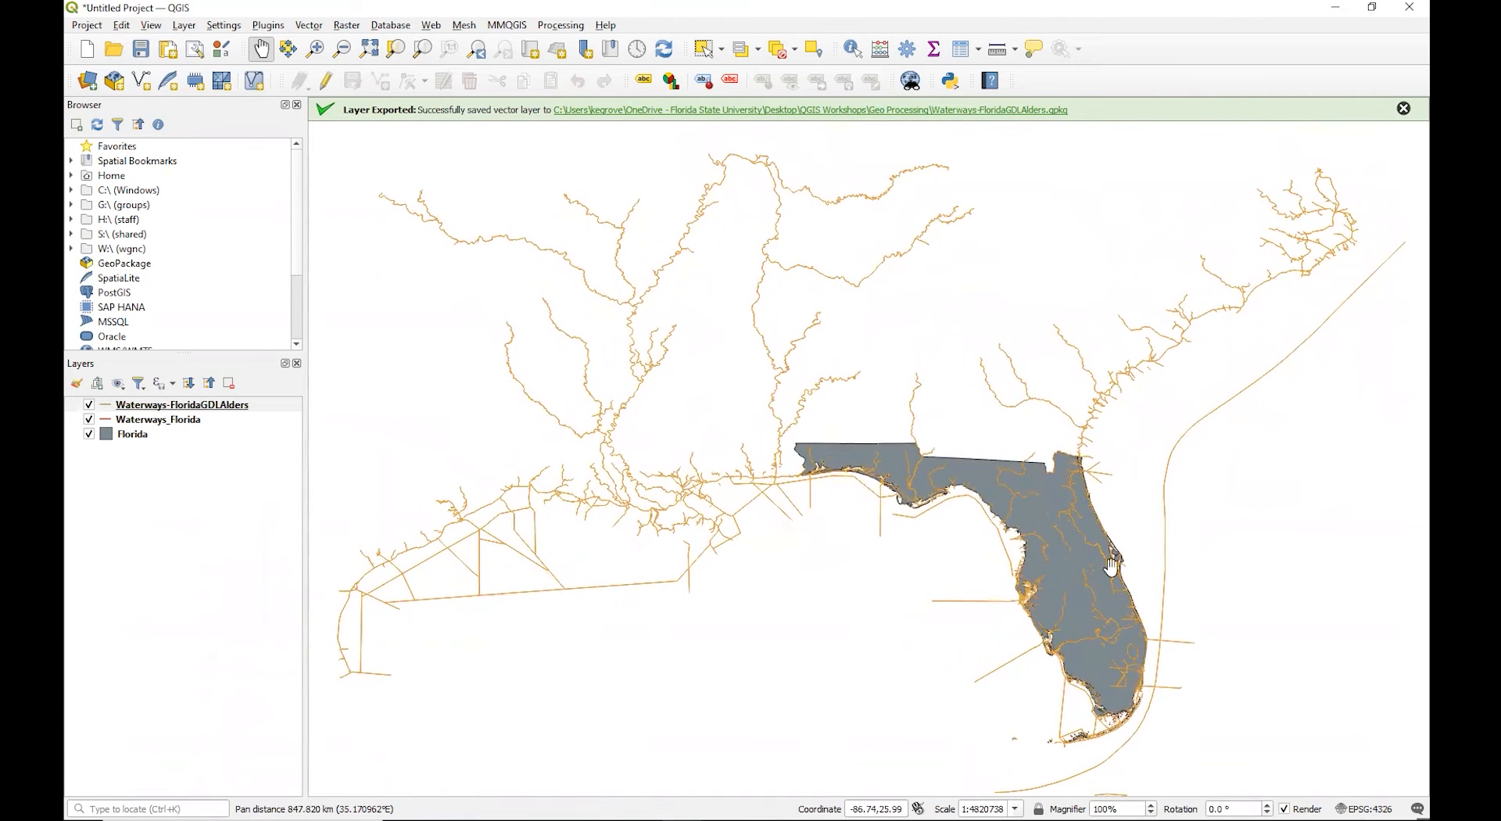
Set the project CRS to NAD83(HARN) / Florida GDL Albers (EPSG:3087).
click(1344, 809)
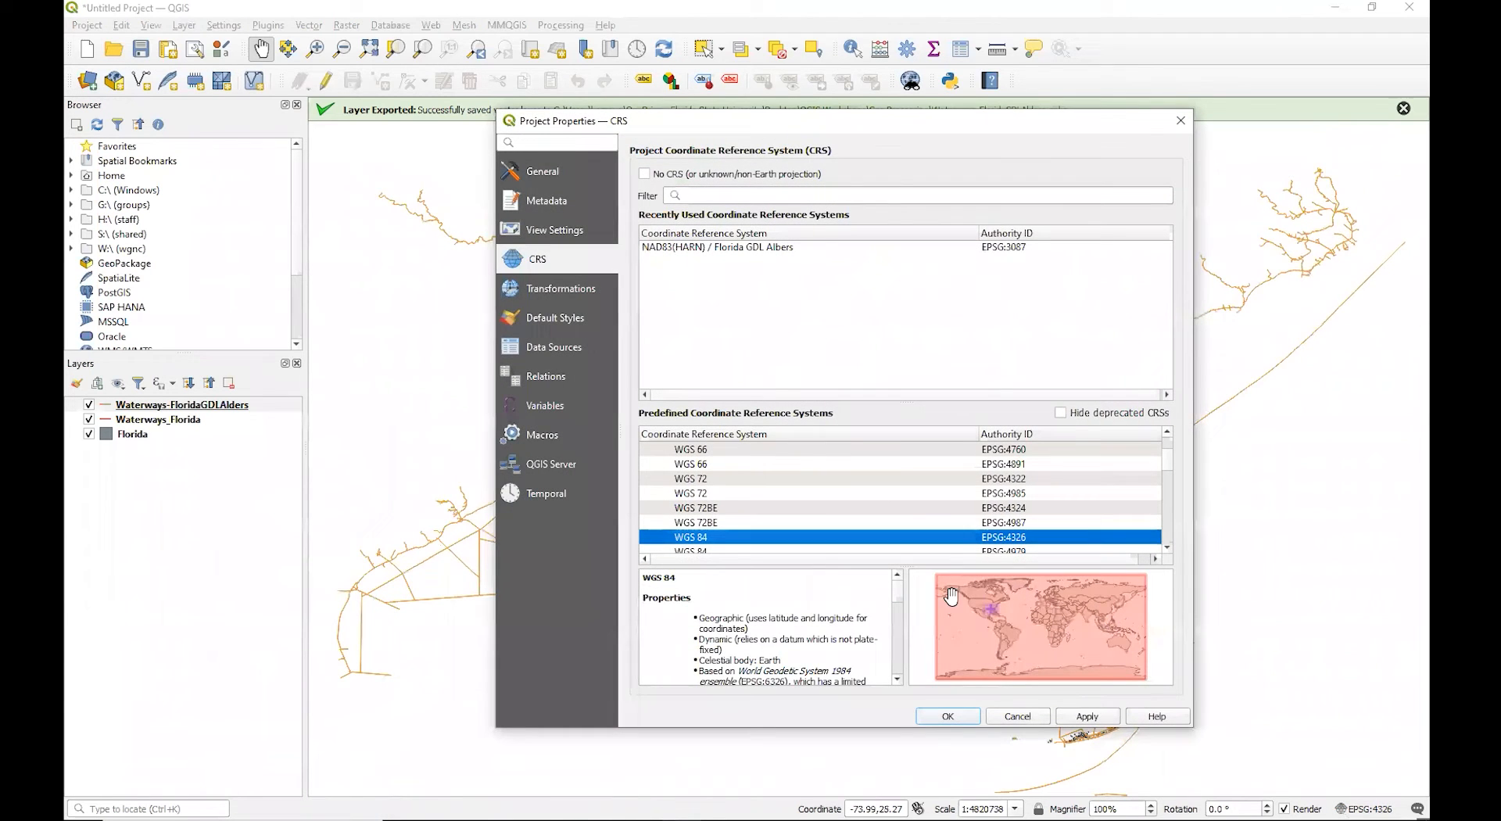
click(723, 252)
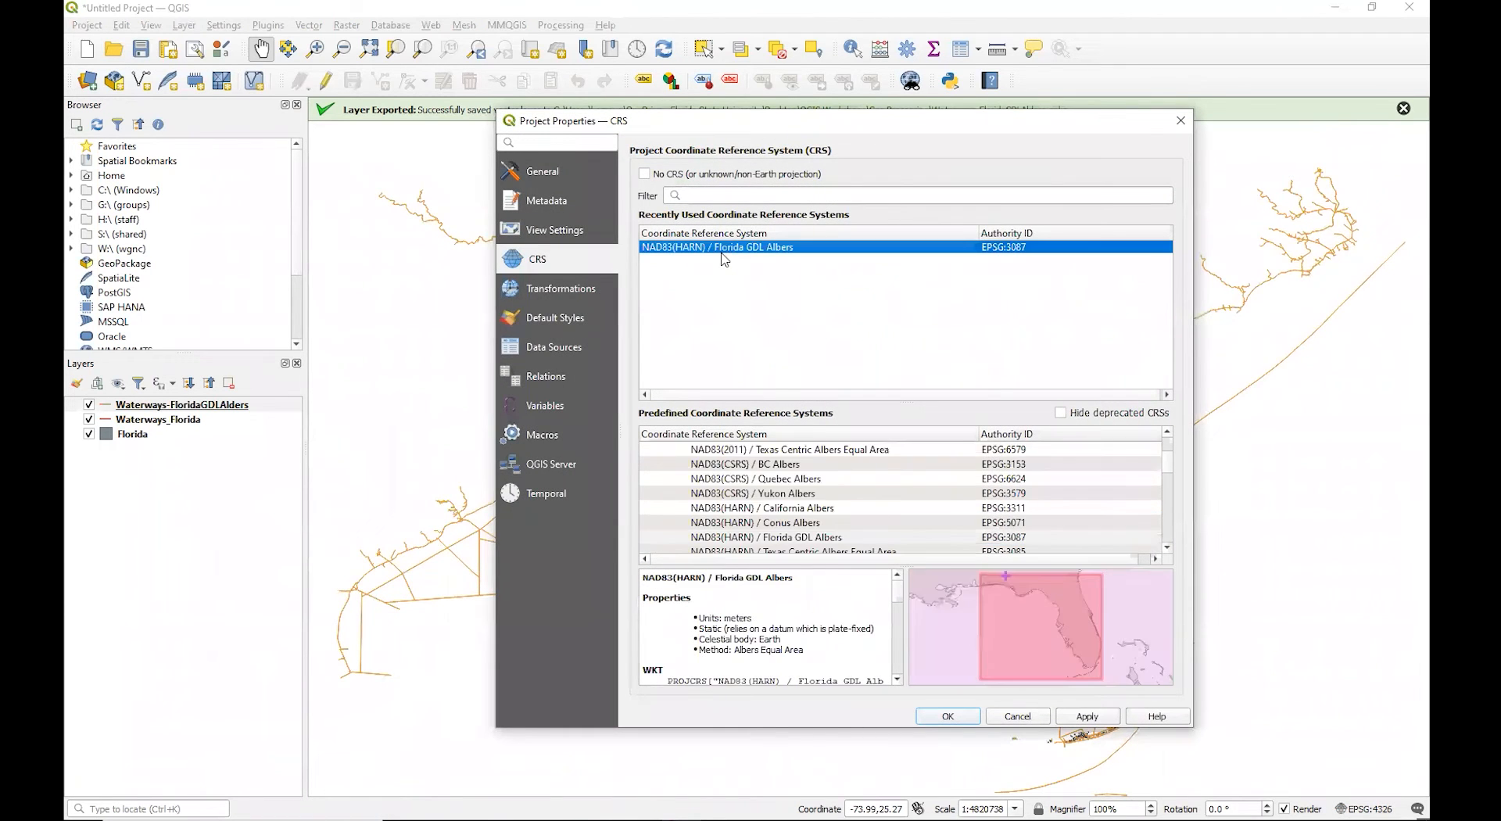
click(1077, 724)
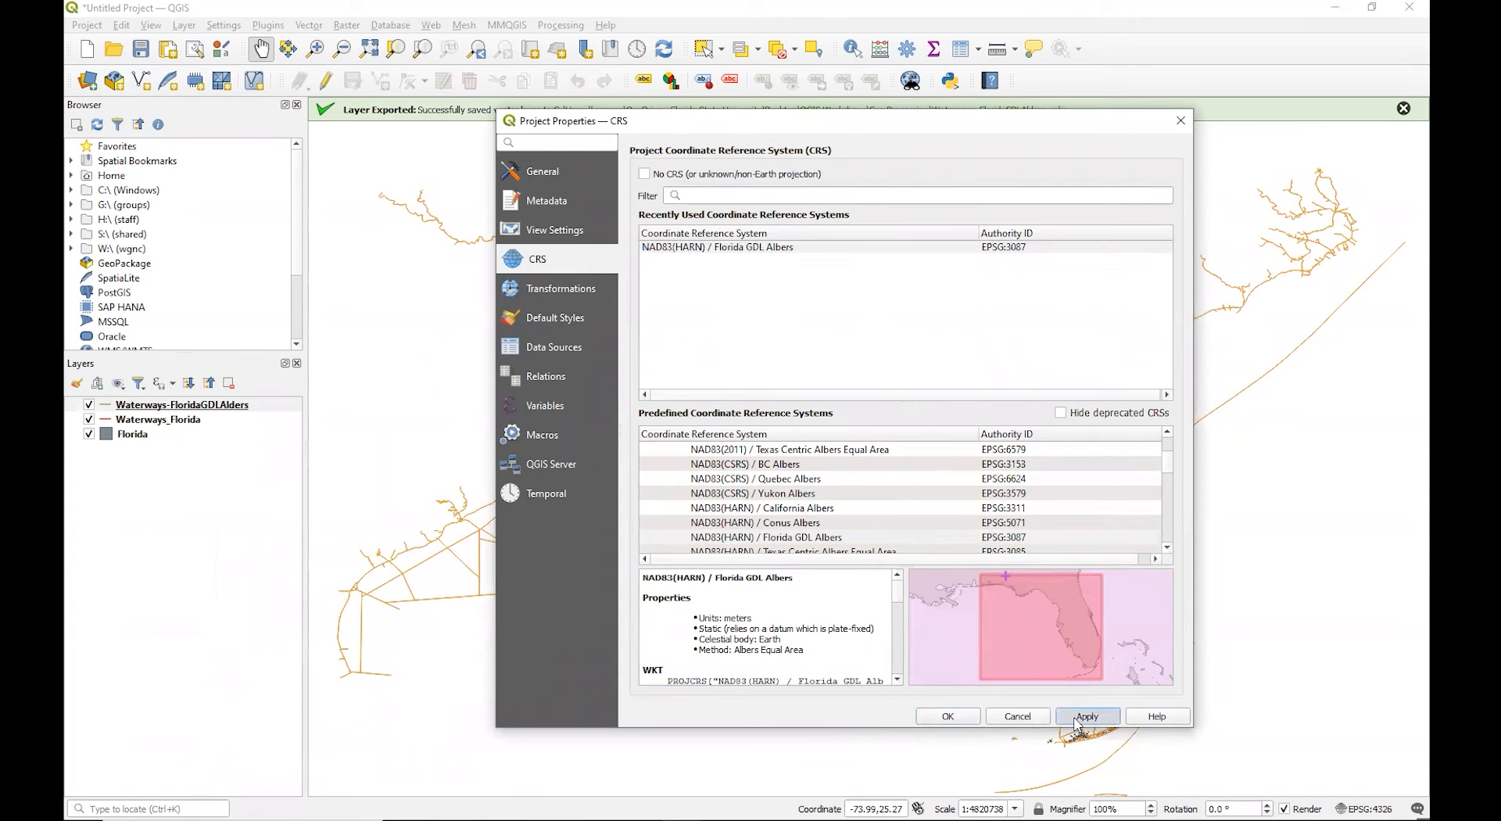
click(955, 721)
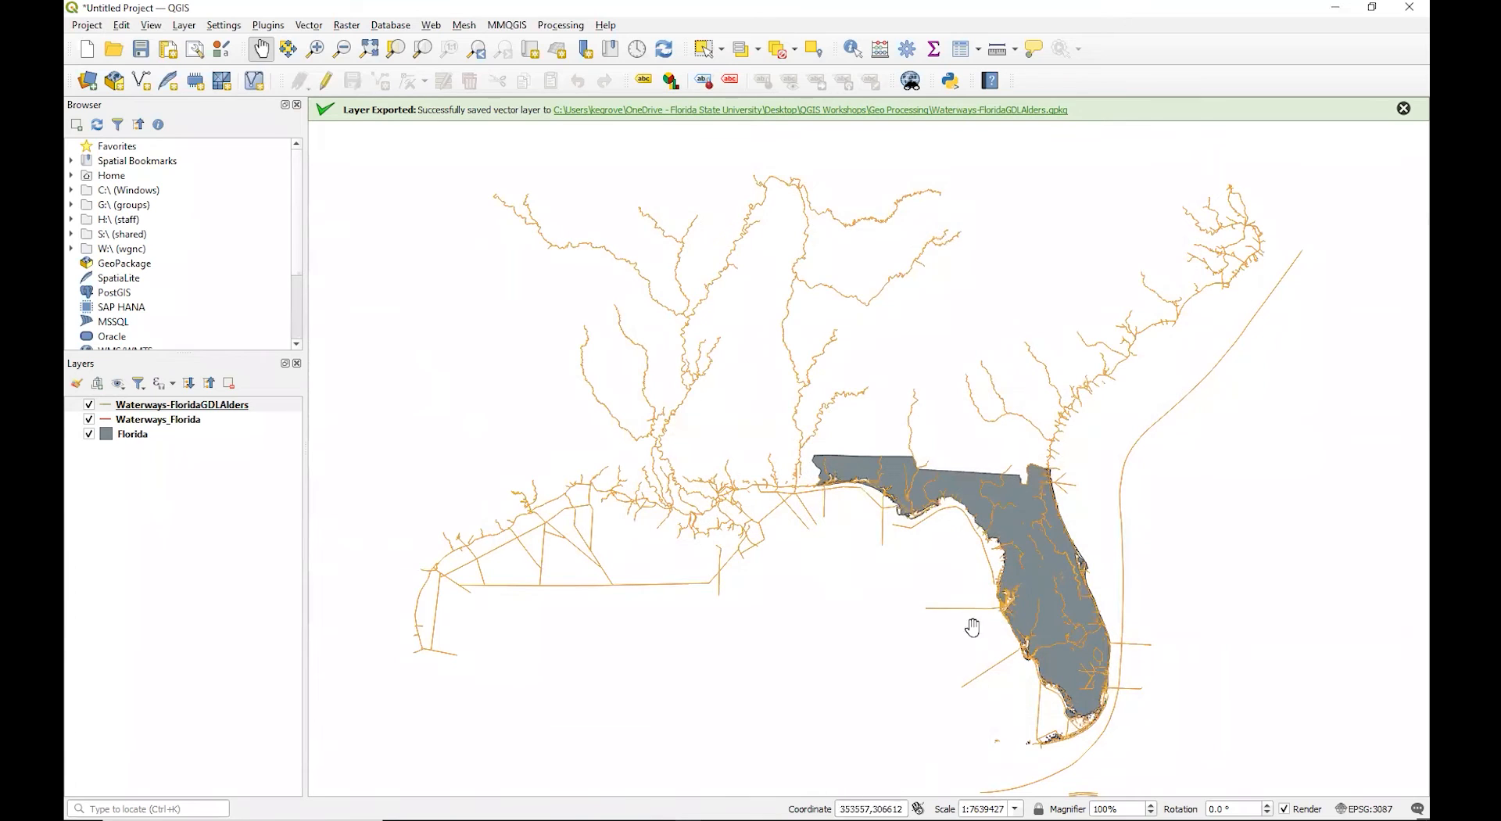
Run the Buffer geoprocessing tool on Waterways-FloridaGDLAlders with a distance of 10 meters, outputting to a temporary layer.
drag(1182, 632, 1179, 604)
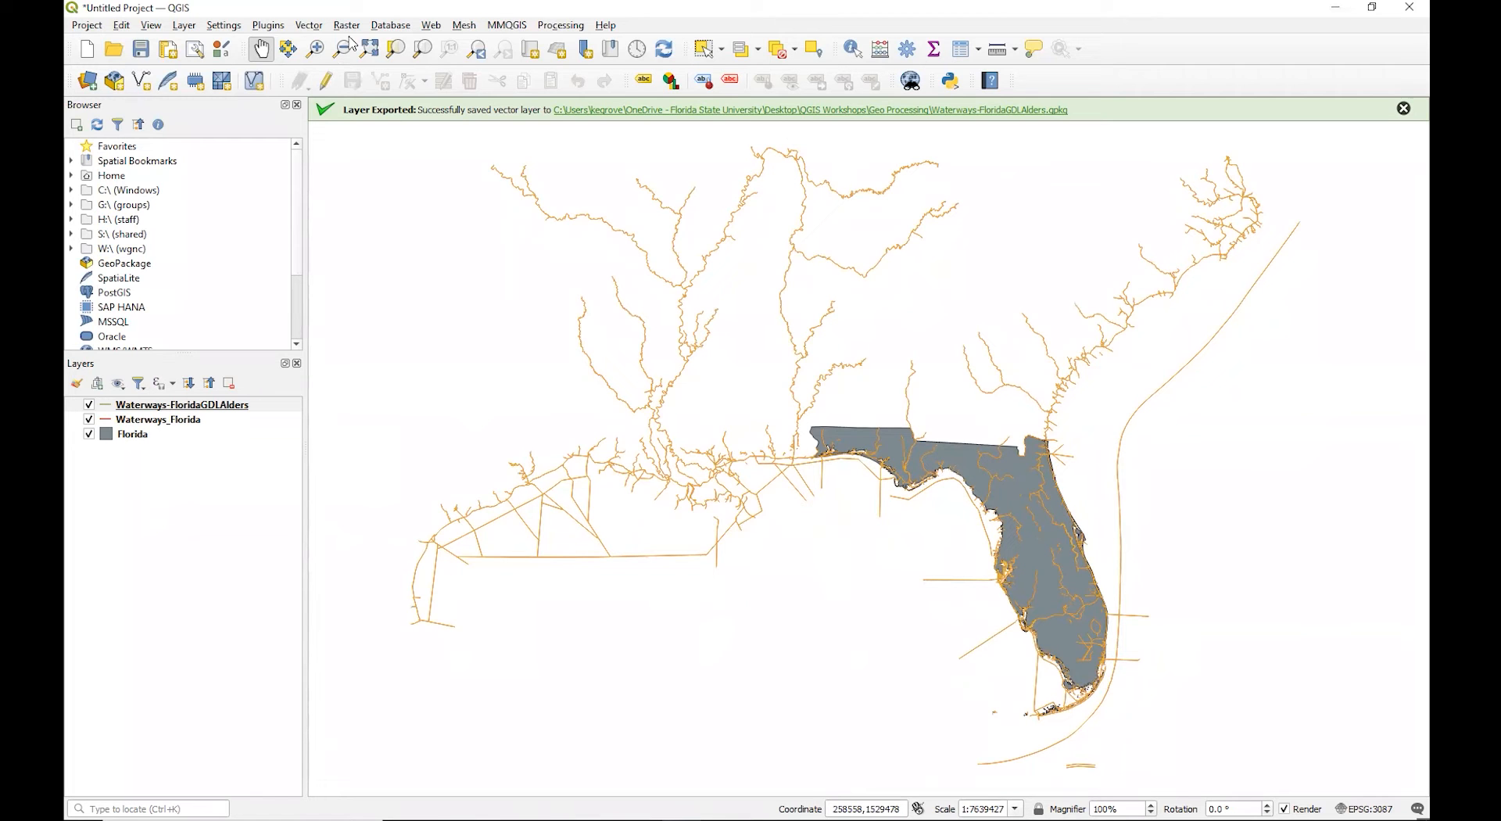
click(319, 27)
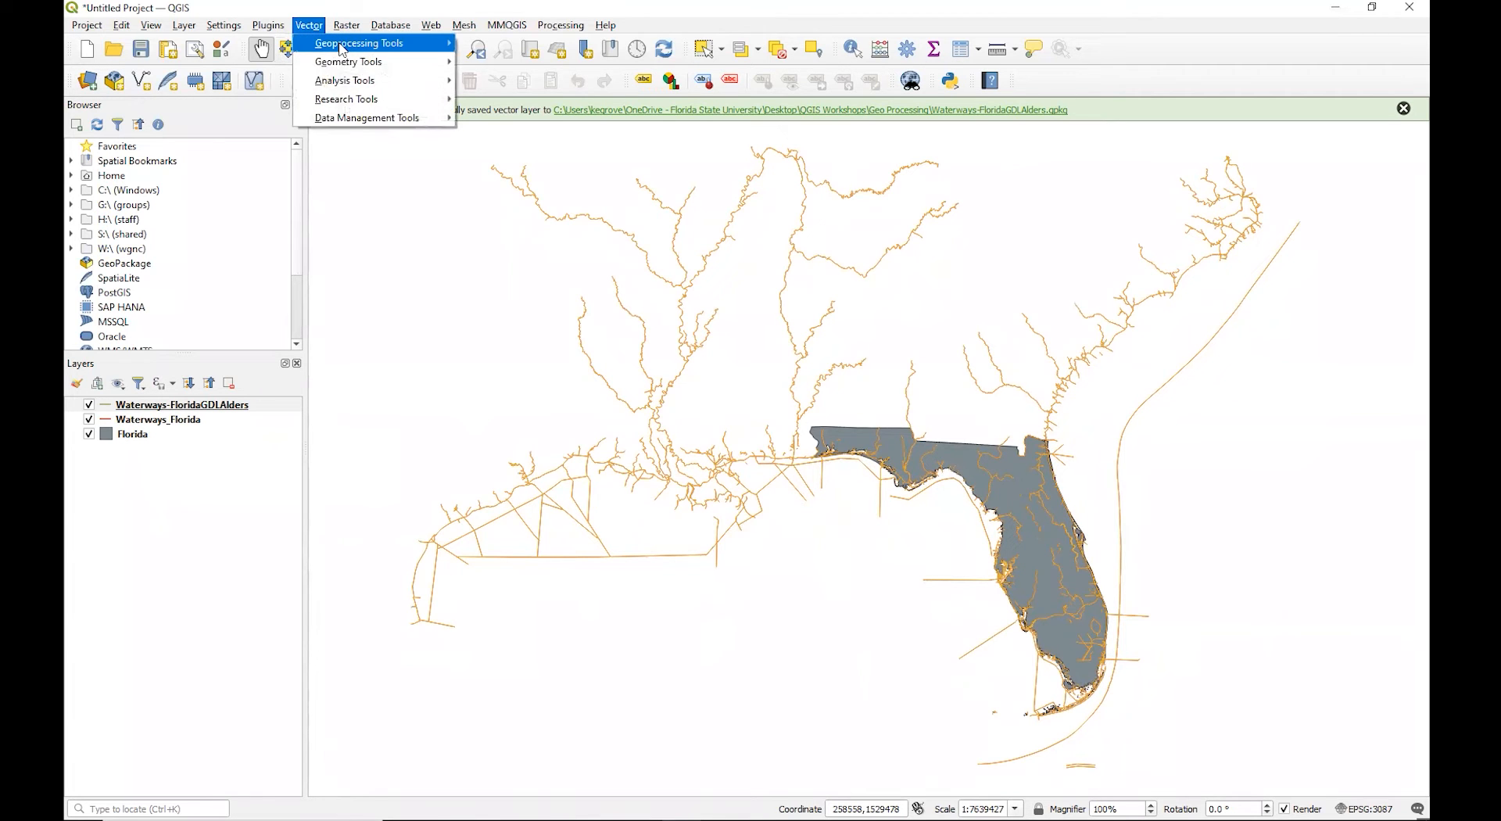
mouse_move(383, 47)
click(512, 44)
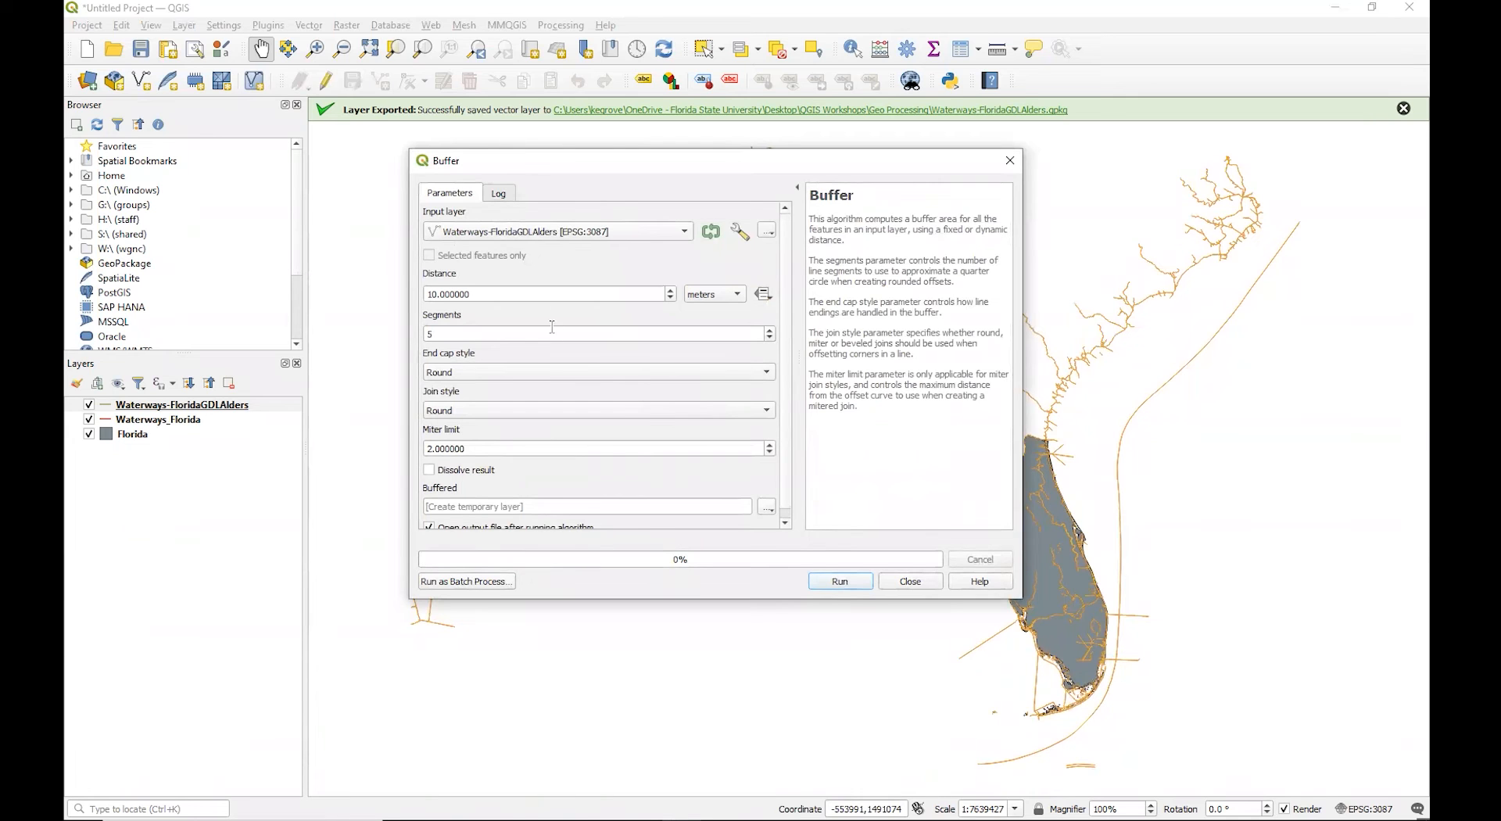
click(840, 583)
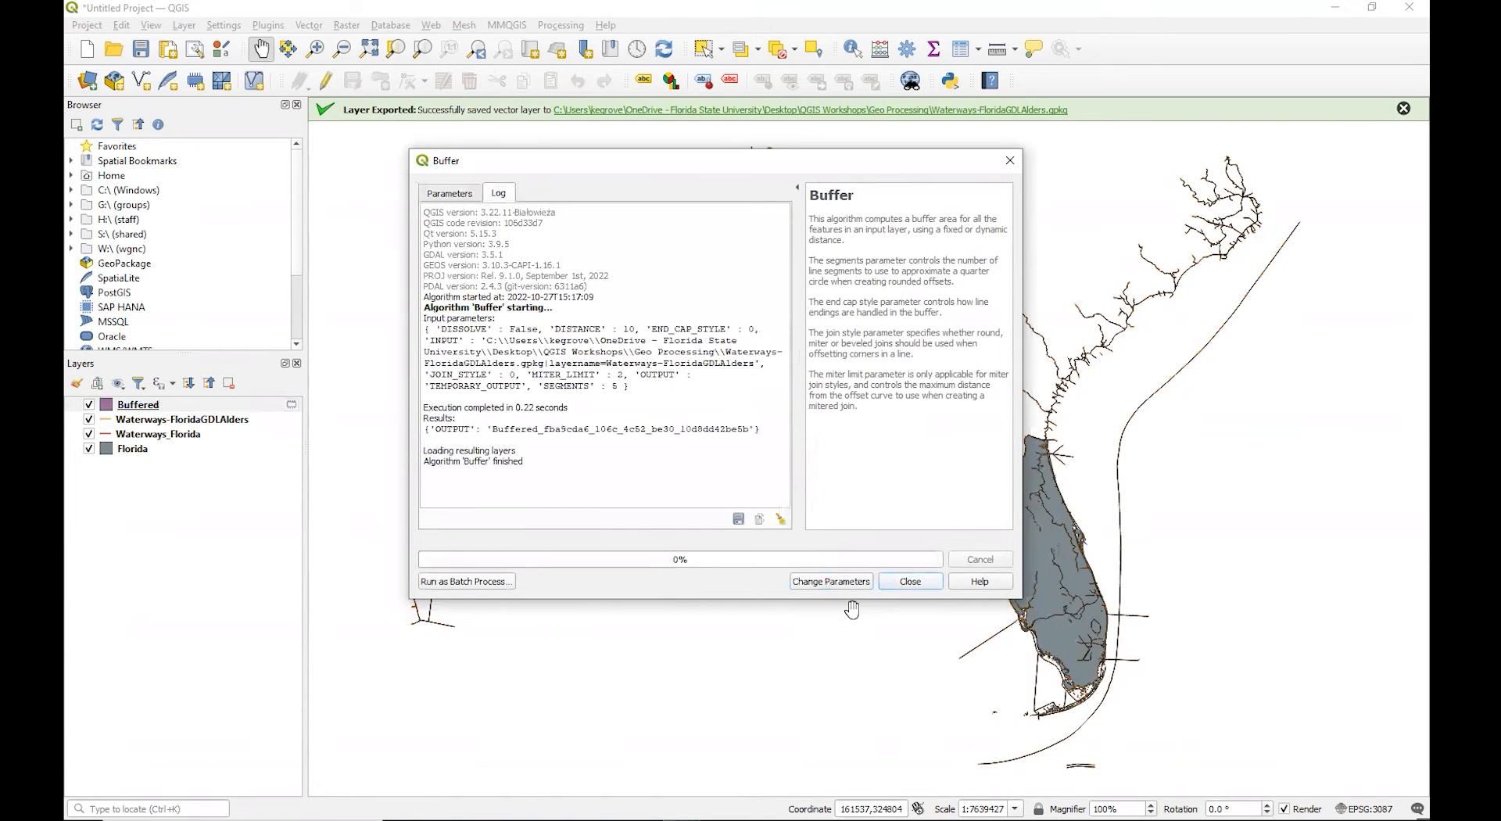
click(910, 581)
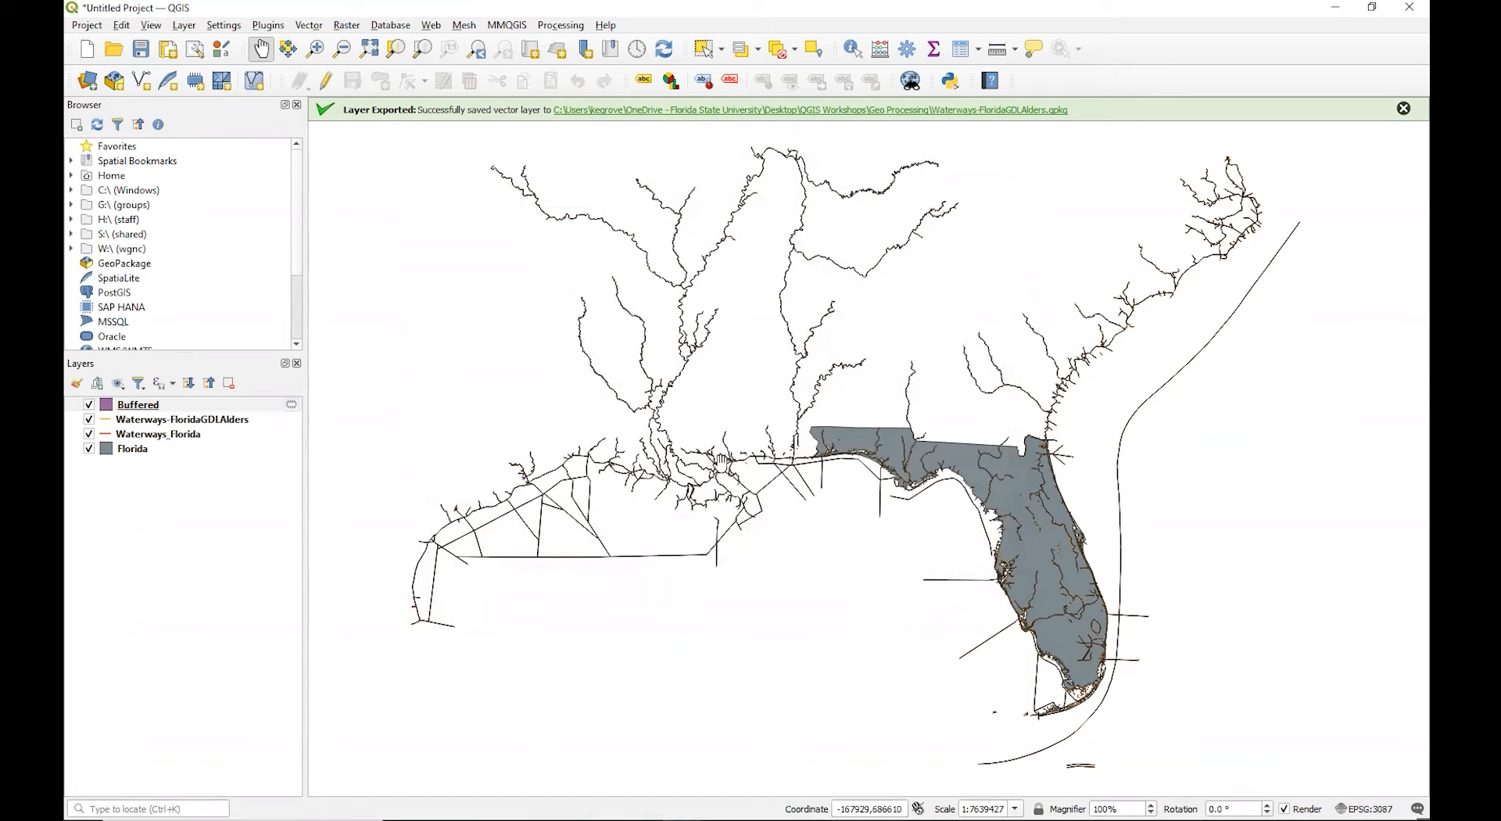
Place the Waterways-FloridaGDLAlders layer above the Buffered layer so the waterway lines draw over their buffers.
scroll(720, 486, up, 1)
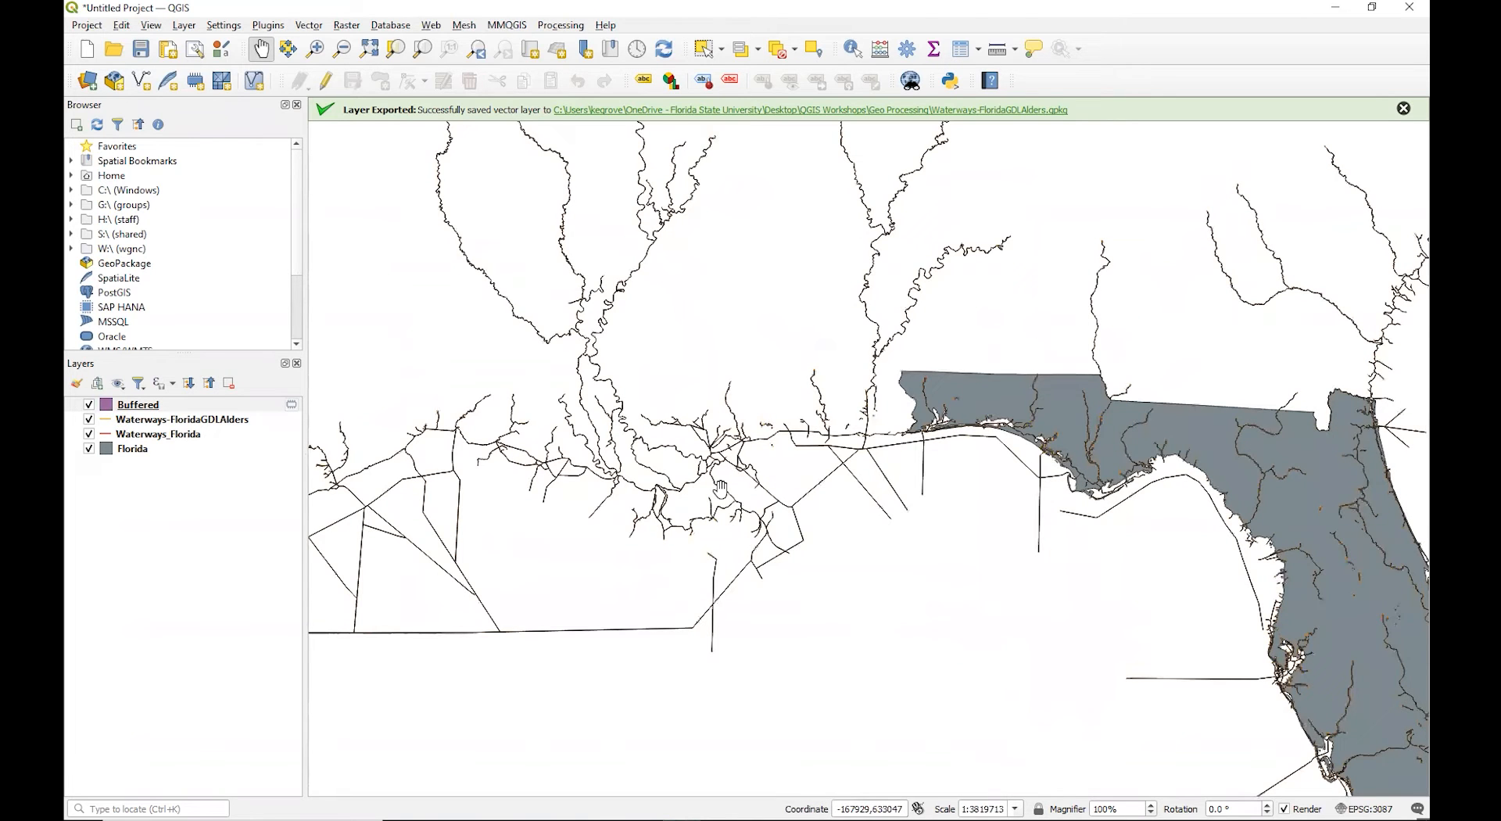
scroll(719, 486, up, 3)
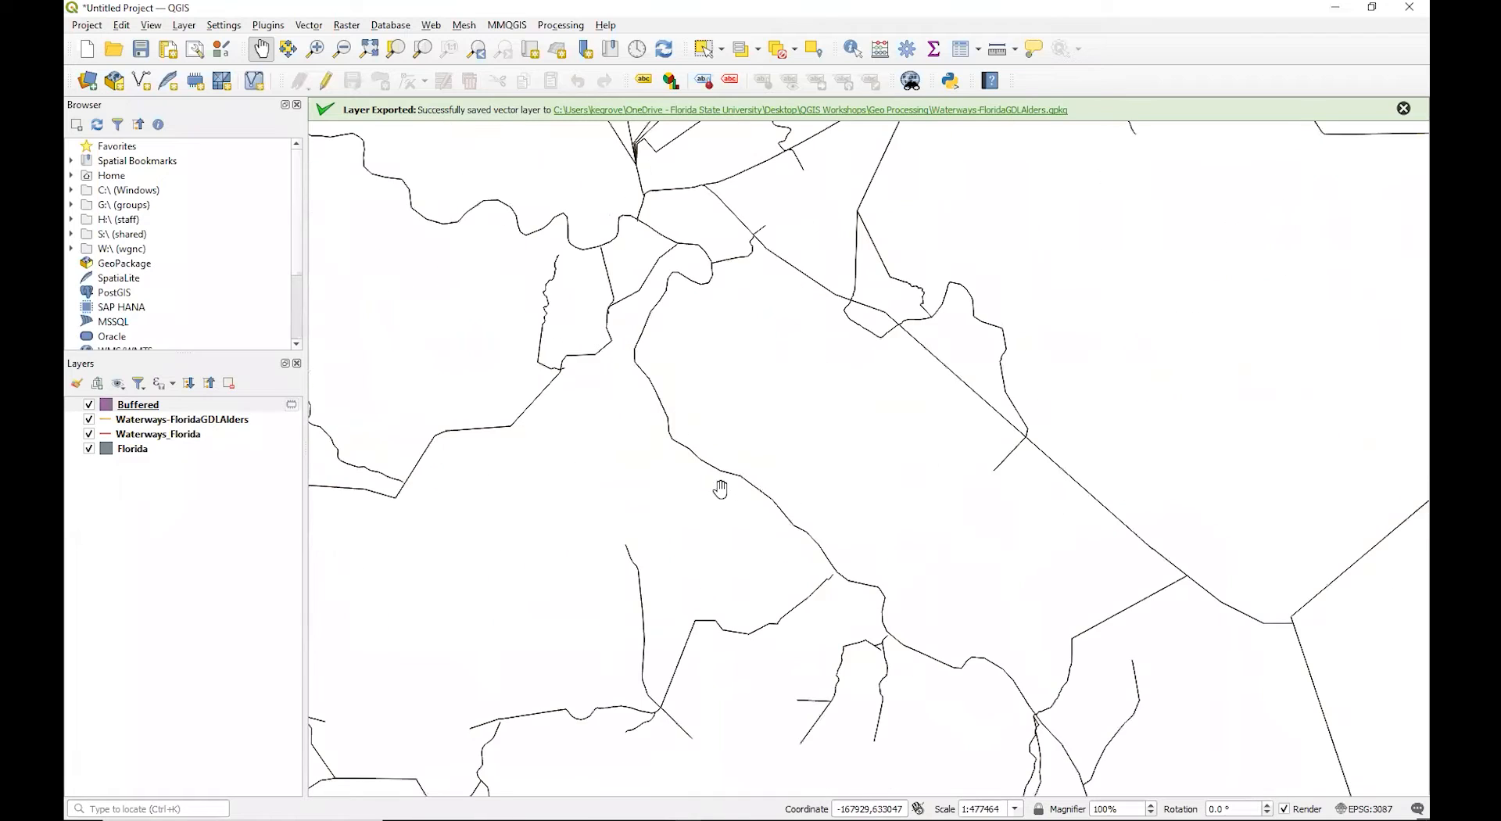
scroll(797, 517, up, 3)
scroll(777, 562, up, 5)
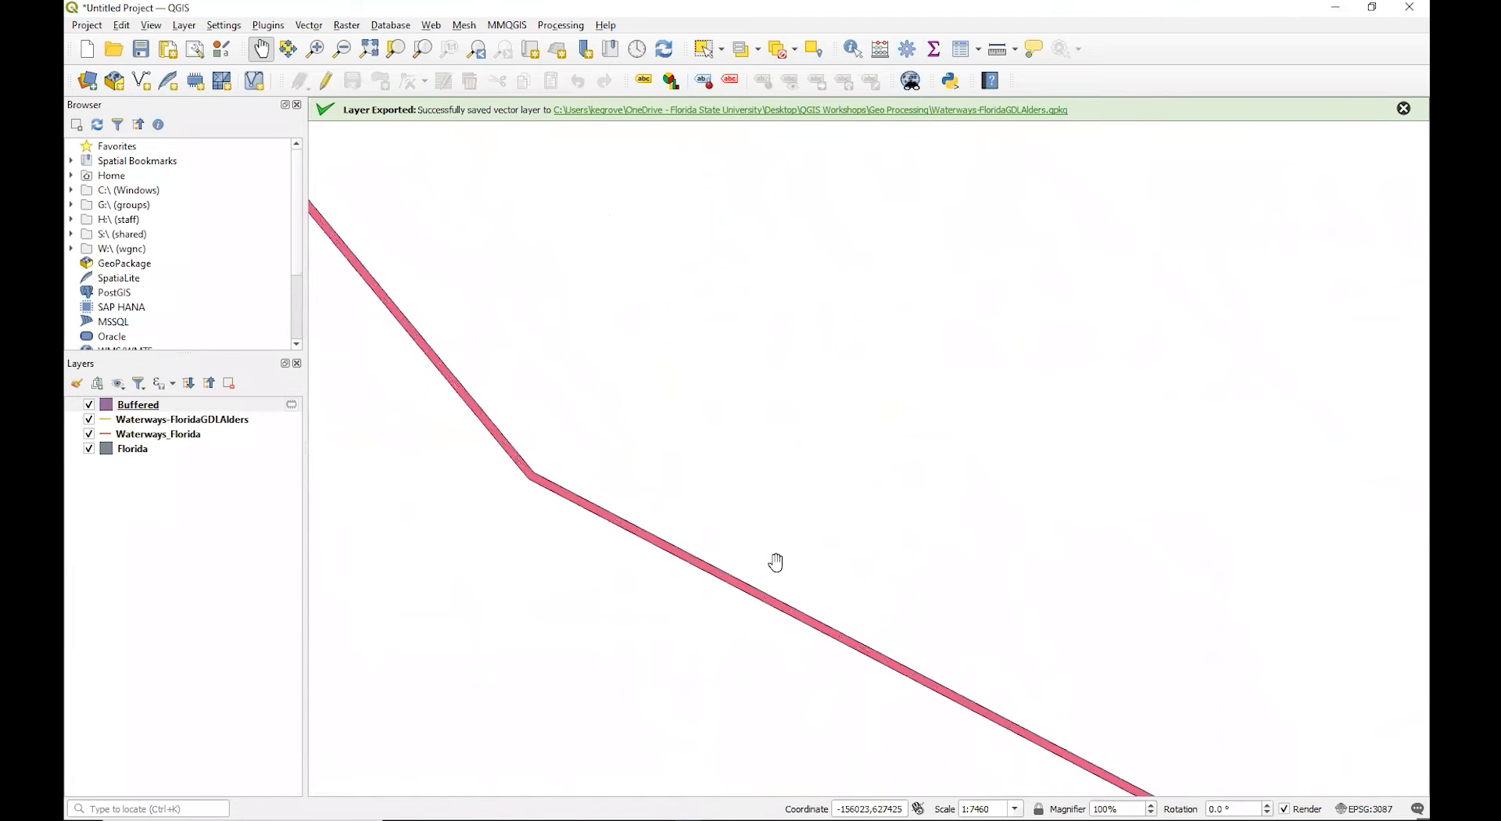
drag(673, 626, 735, 551)
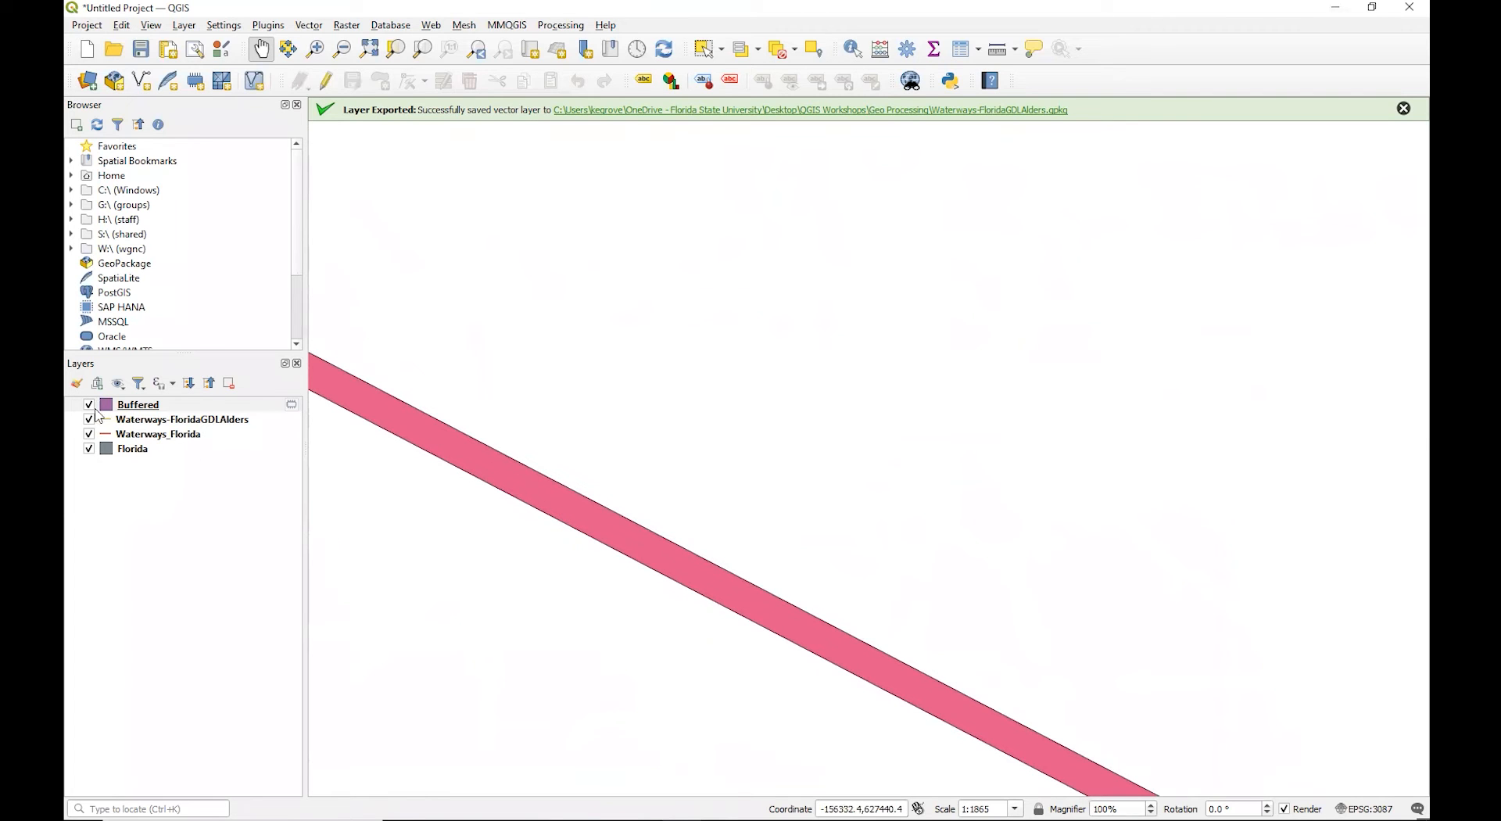
drag(146, 424, 151, 399)
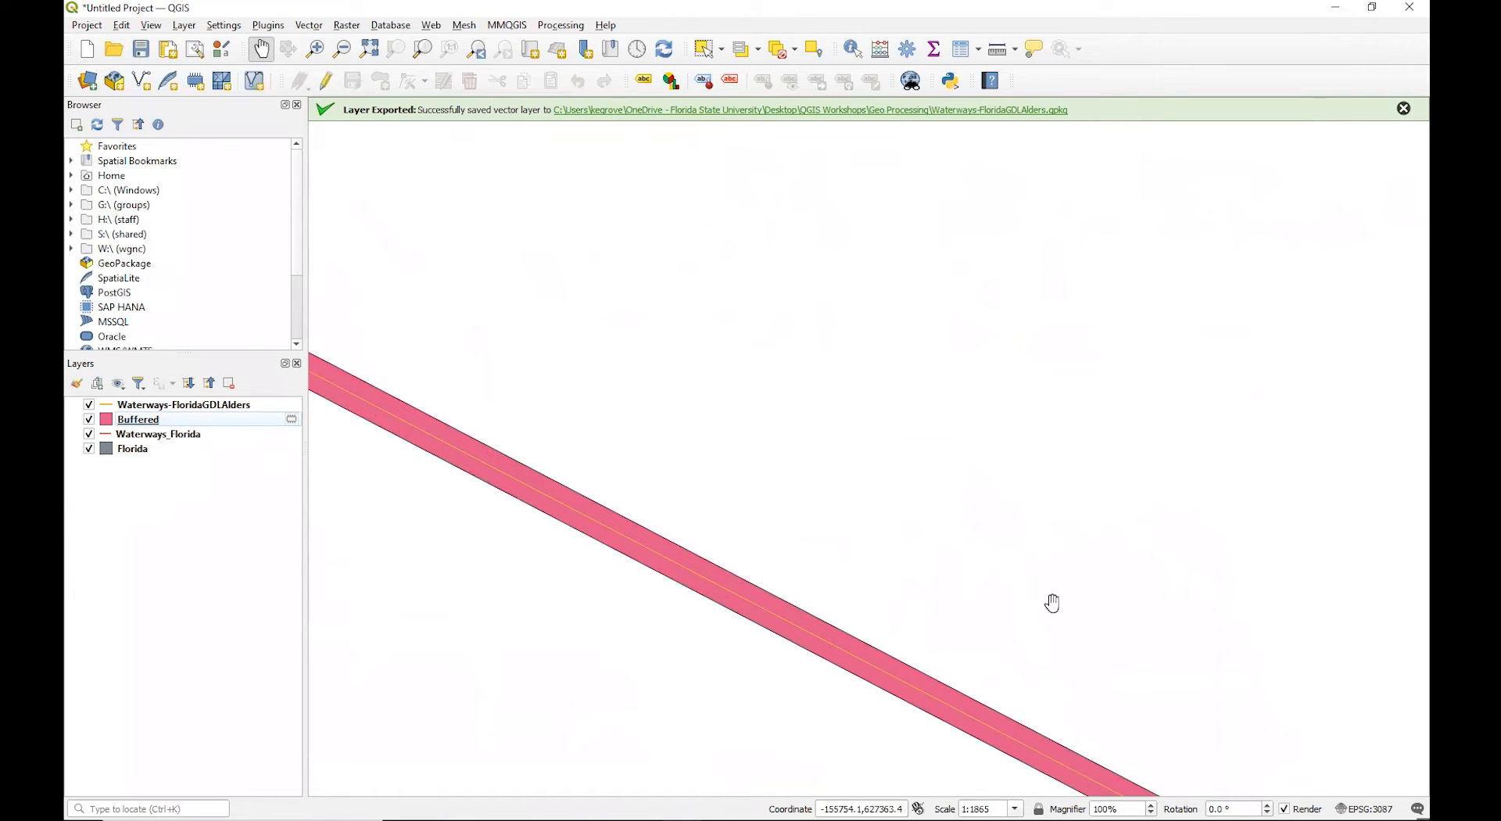
Search the Processing Toolbox for buffer tools and open the Single sided buffer algorithm.
scroll(866, 491, down, 6)
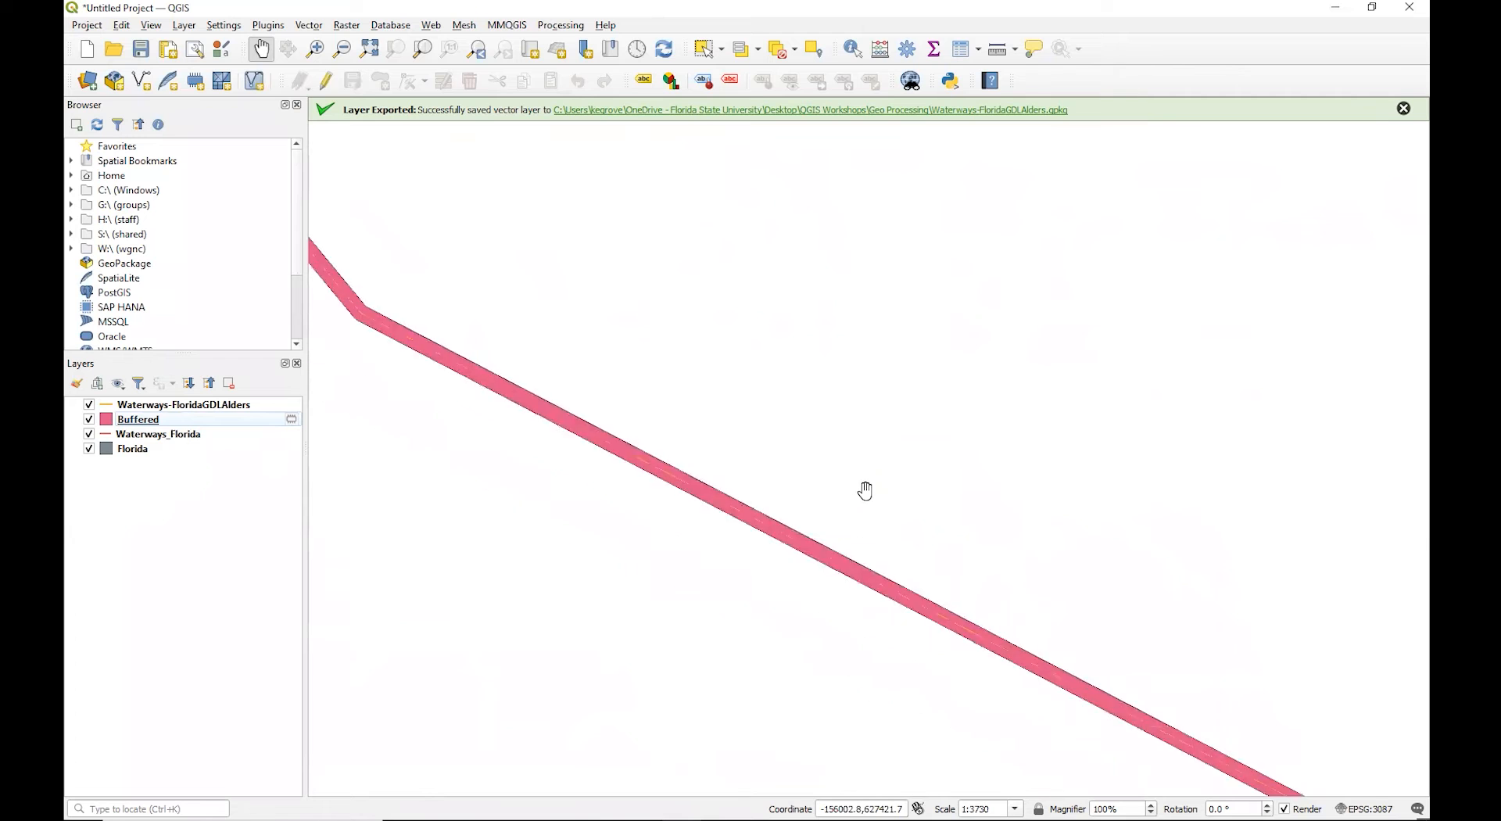
scroll(866, 490, down, 2)
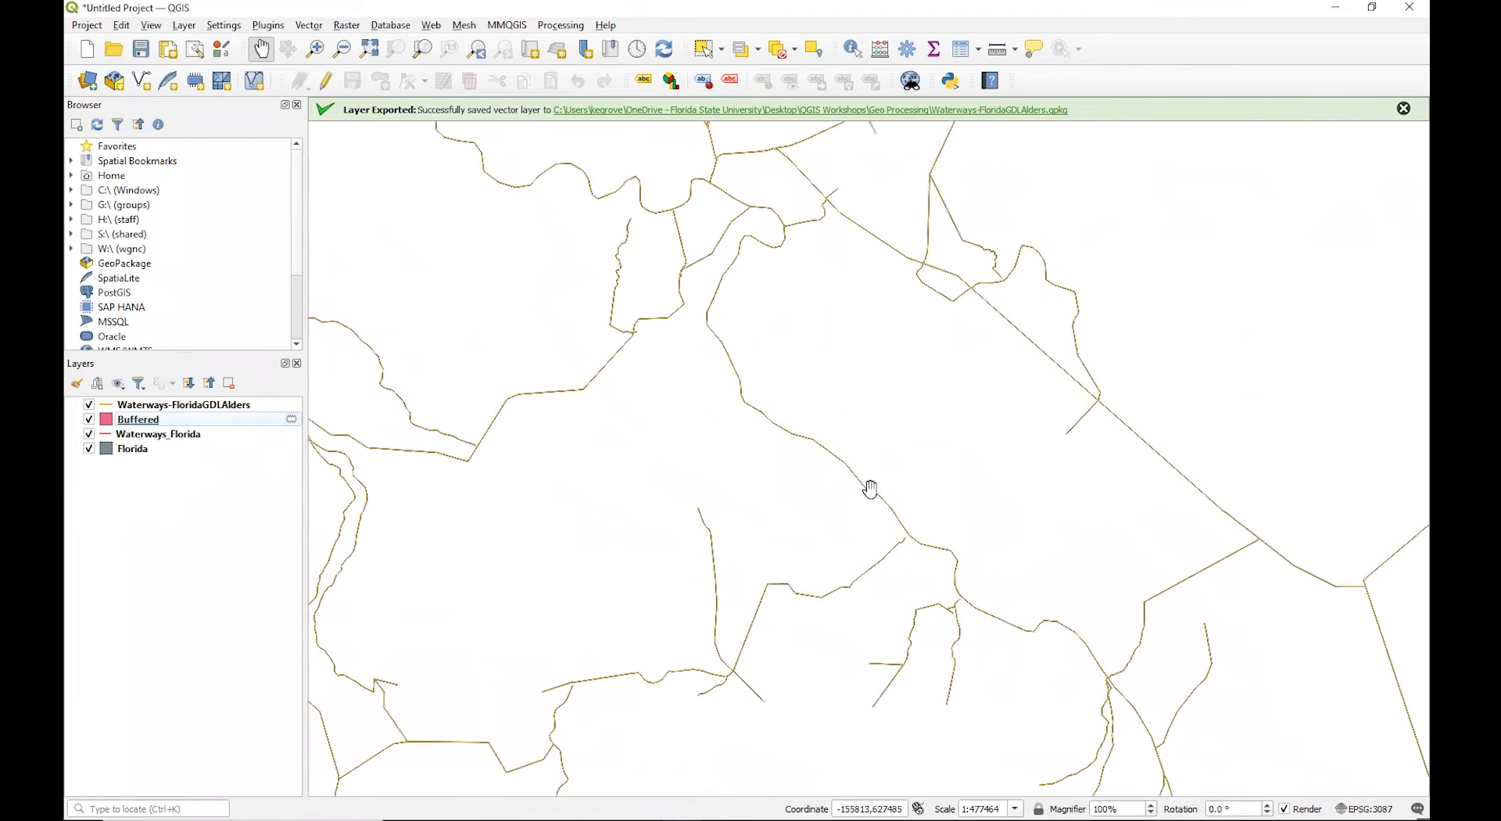
scroll(981, 485, down, 3)
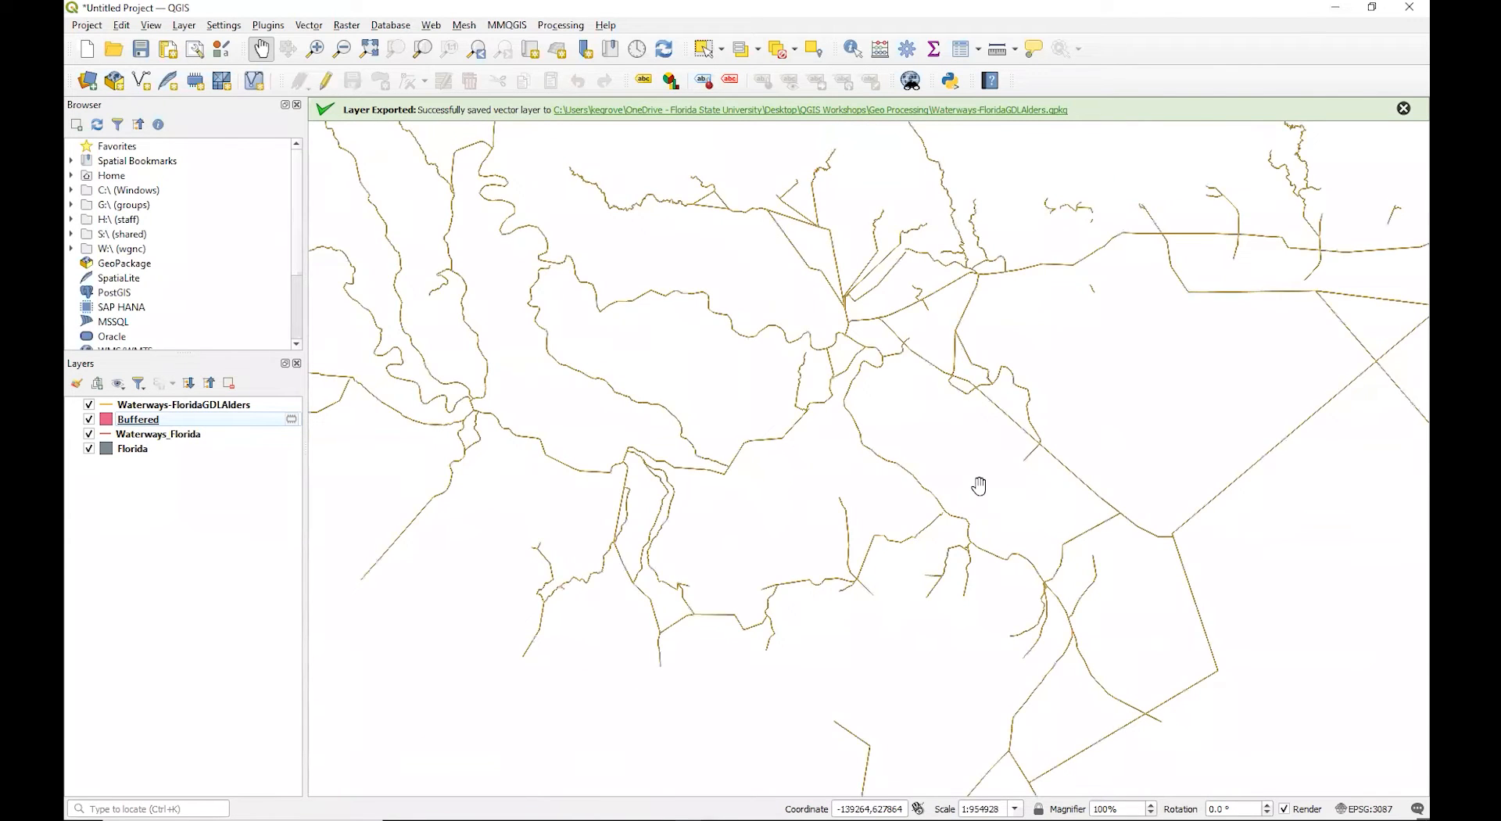
drag(1245, 532, 858, 538)
scroll(1067, 541, down, 1)
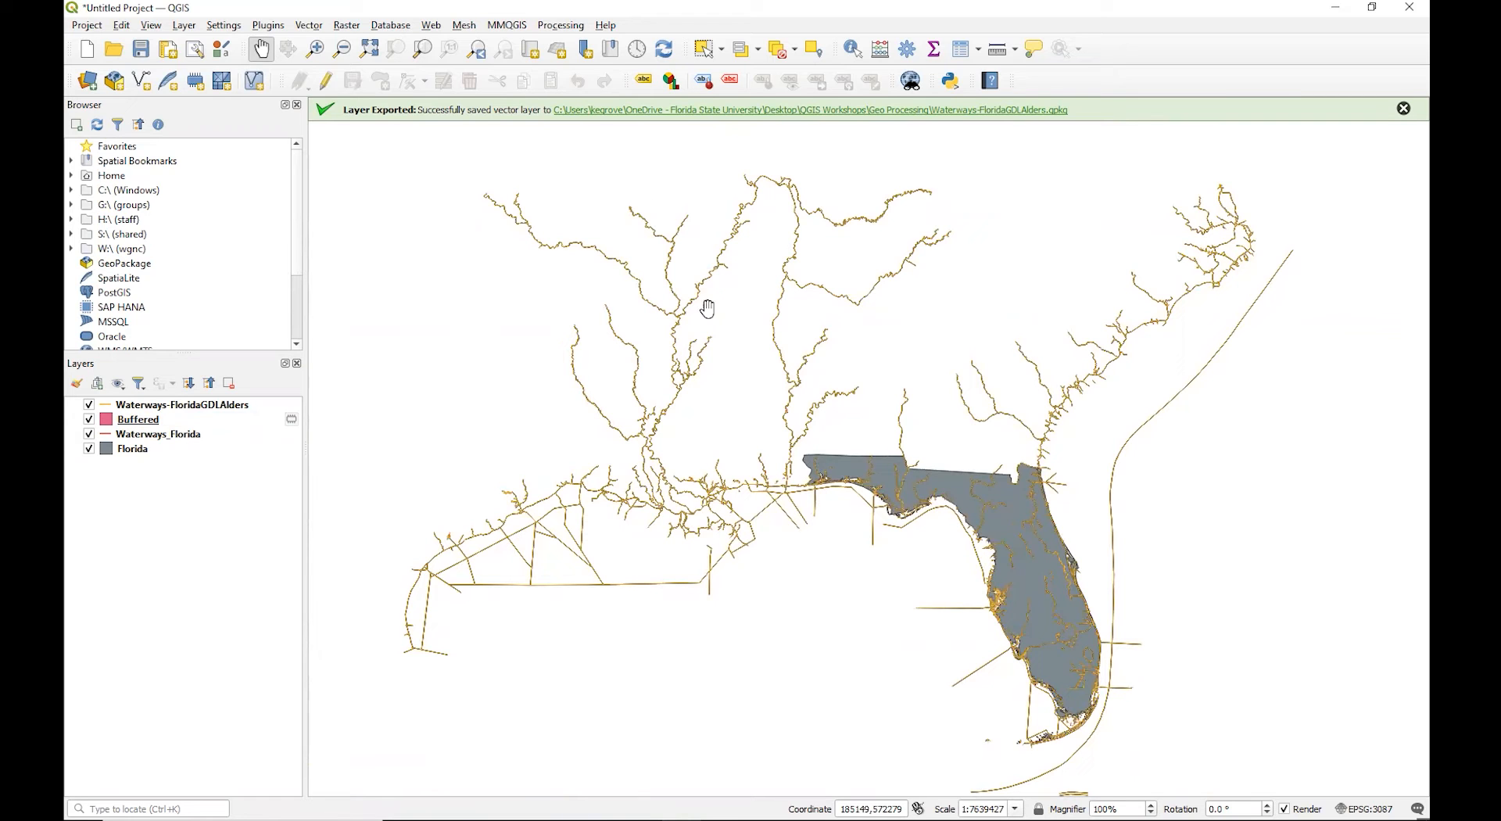
click(557, 26)
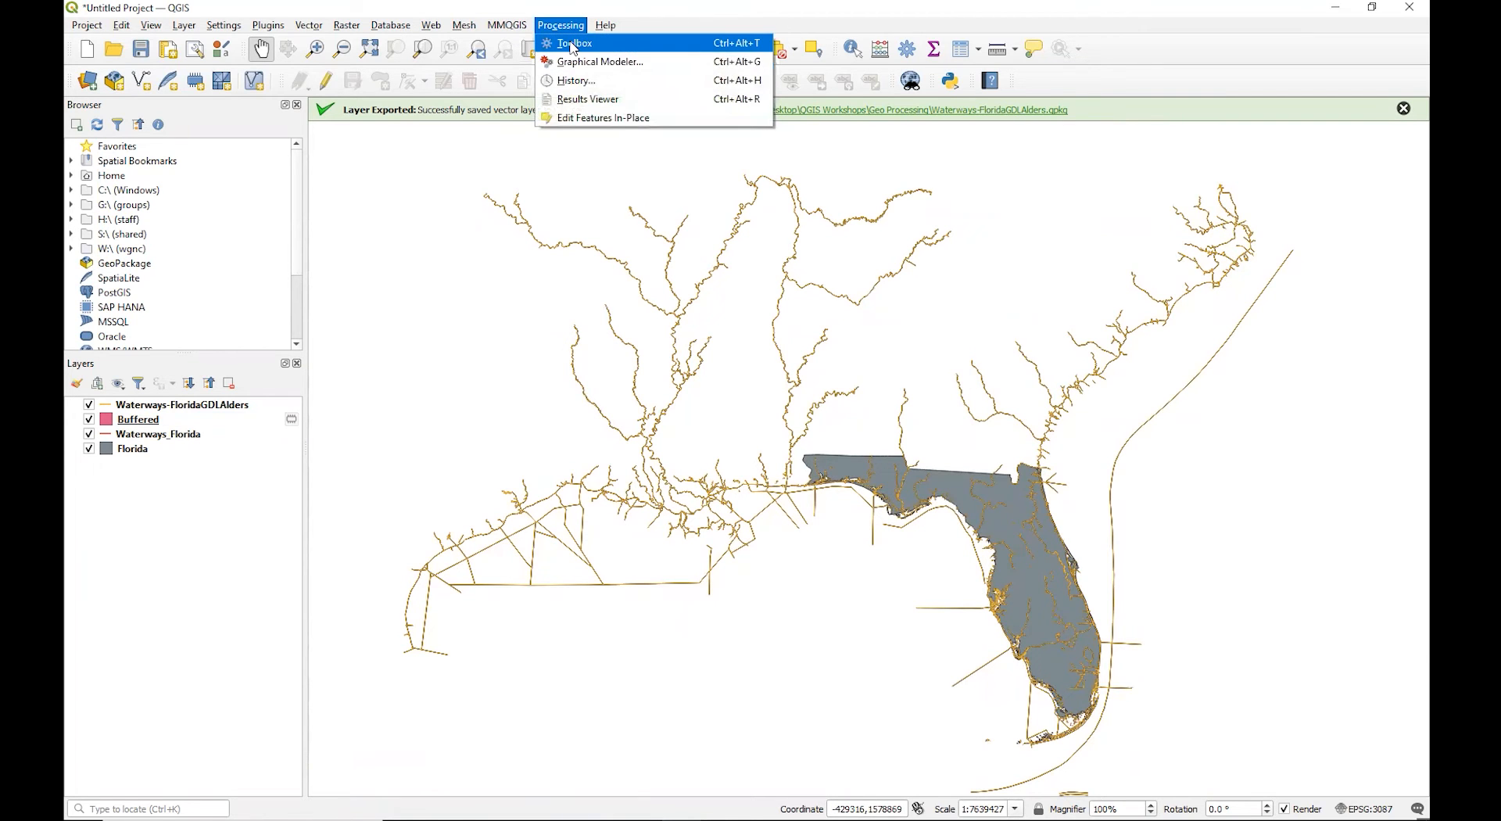
click(573, 46)
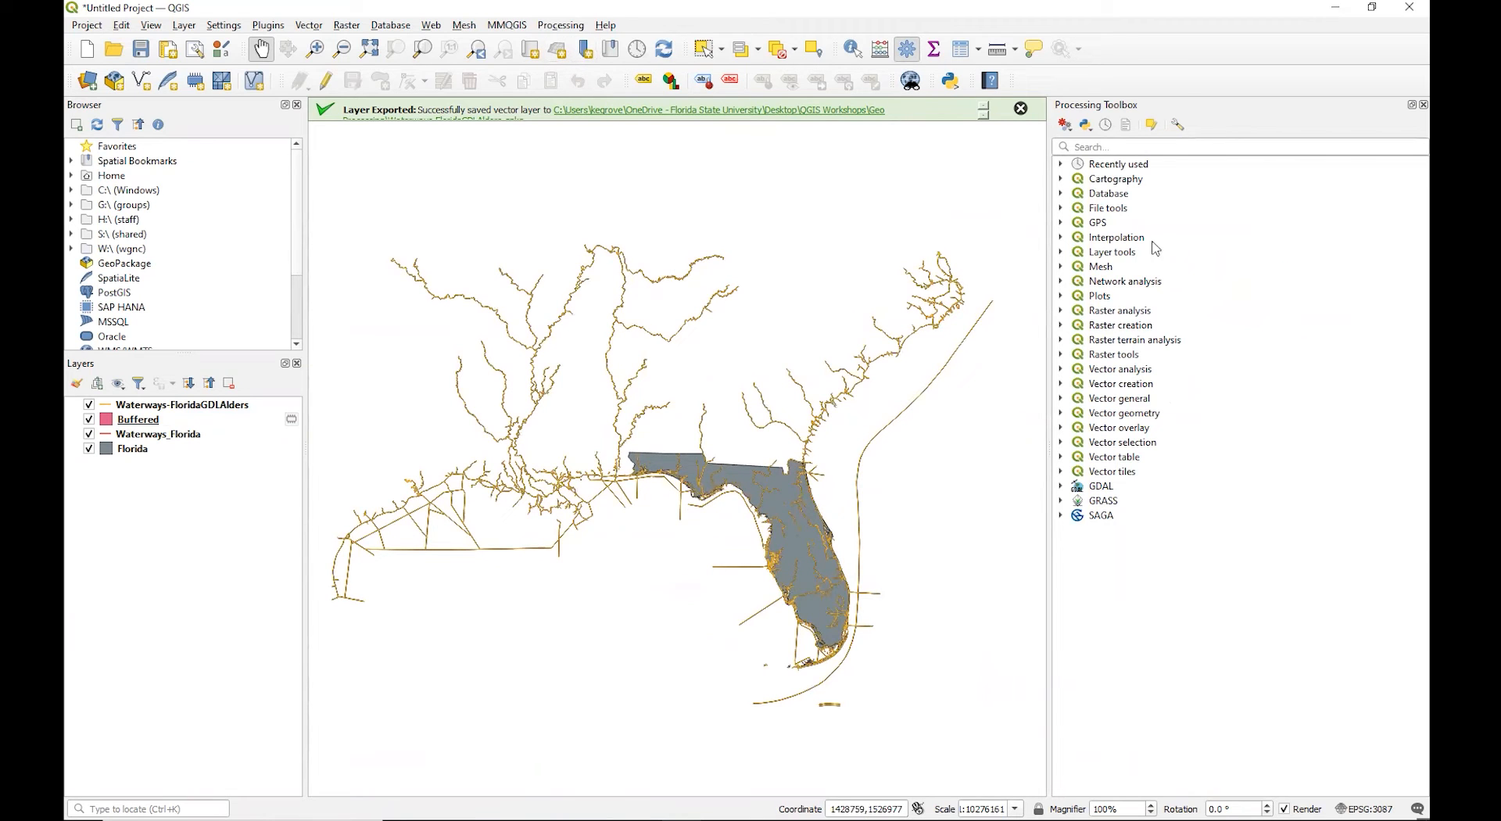
click(1113, 147)
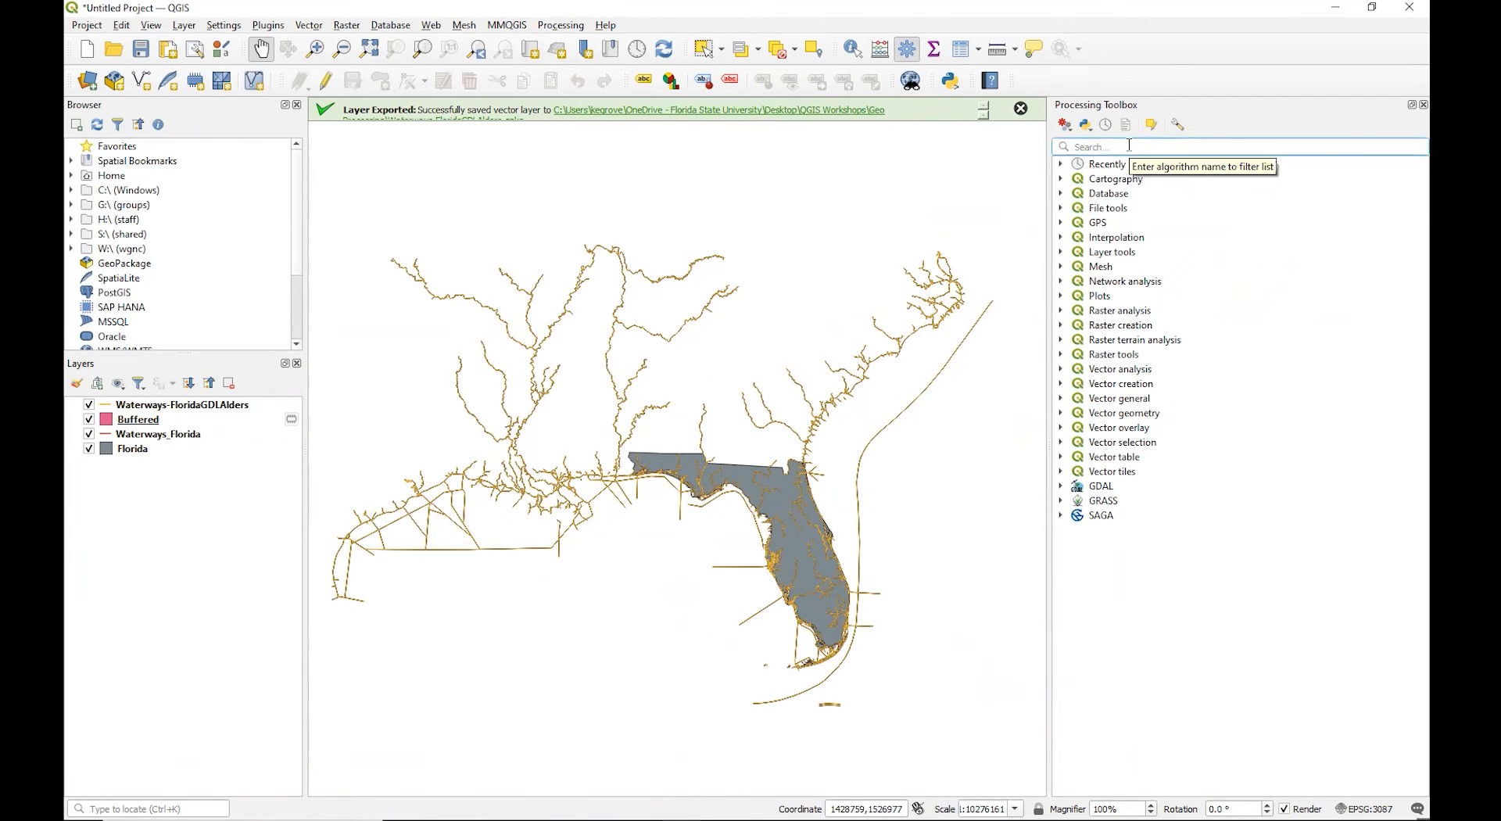
text(buff)
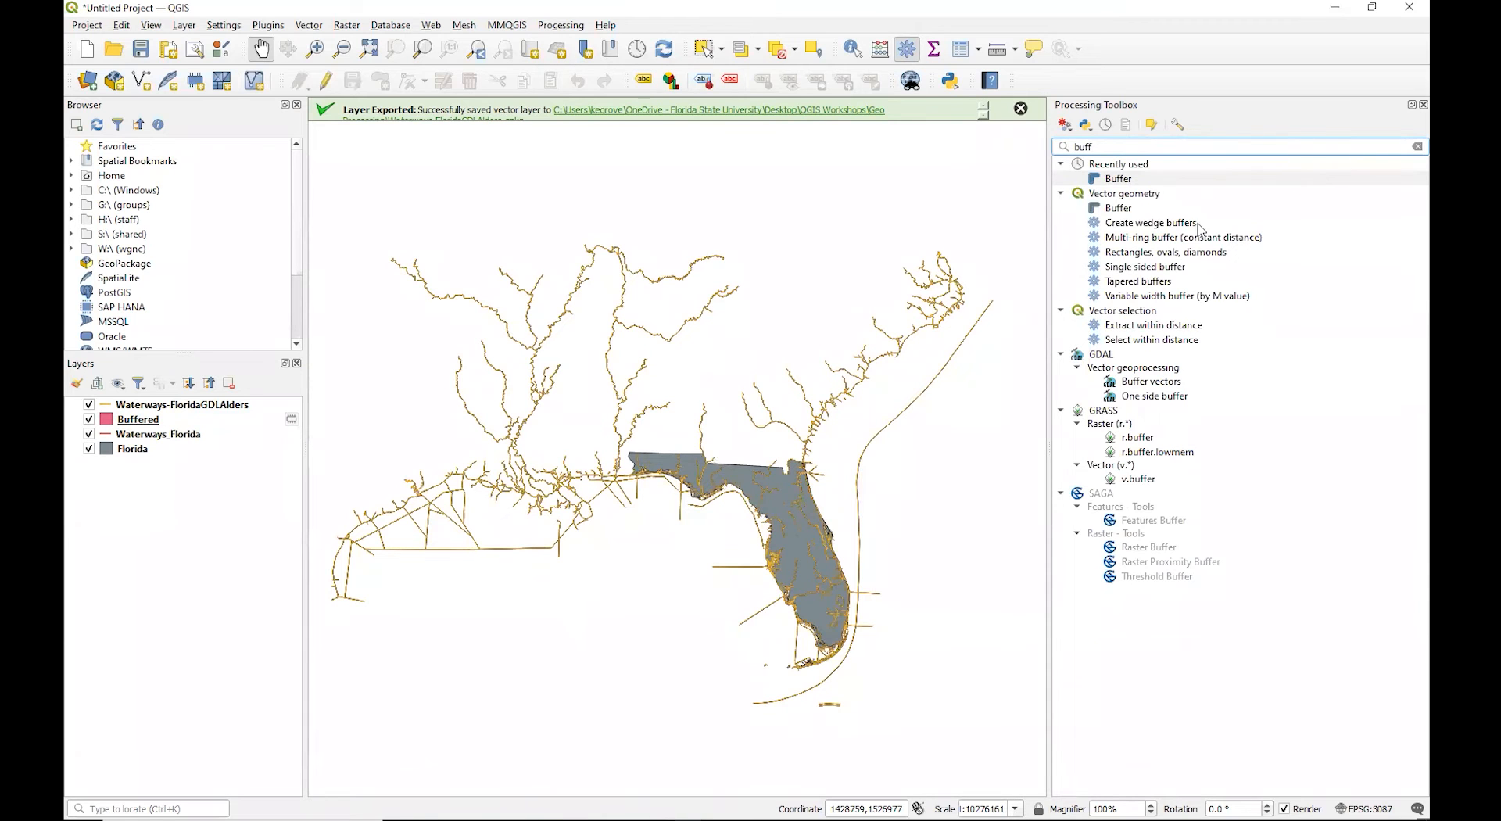
click(1113, 270)
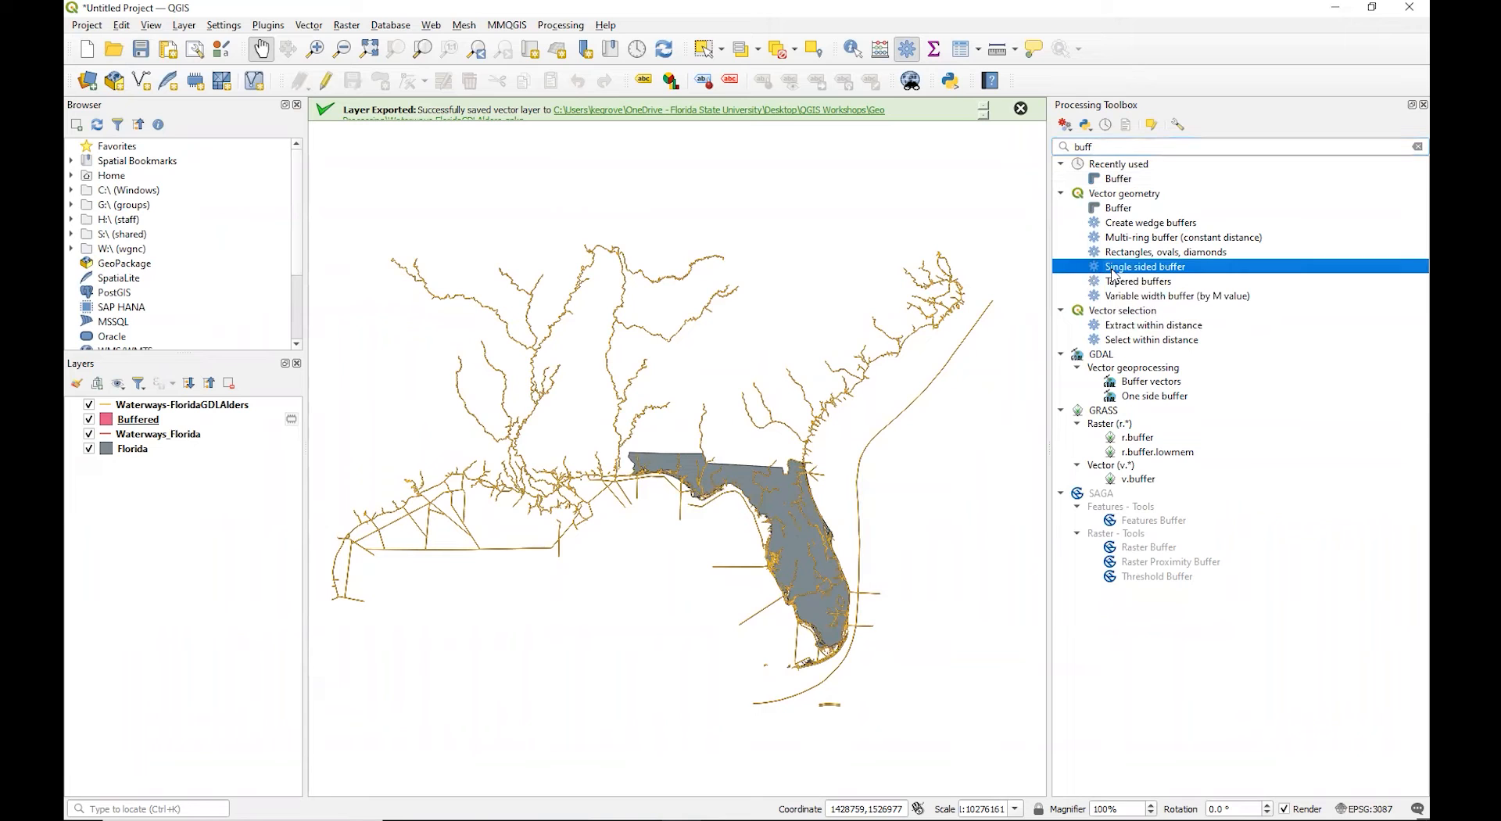
double_click(1114, 269)
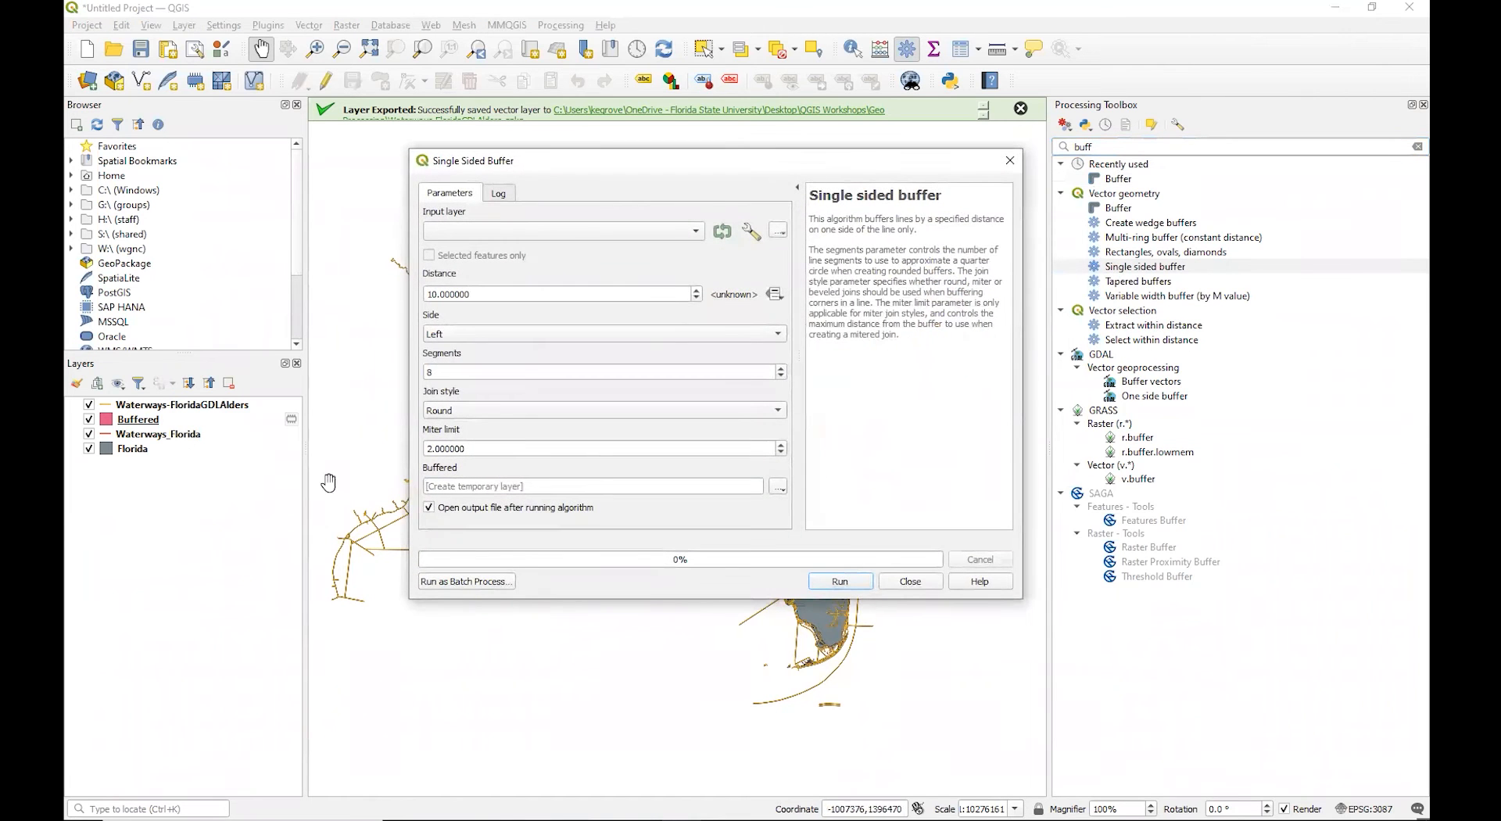
Run Single sided buffer on Waterways-FloridaGDLAlders with a distance of 5 meters on the left side, outputting to a temporary layer.
click(701, 234)
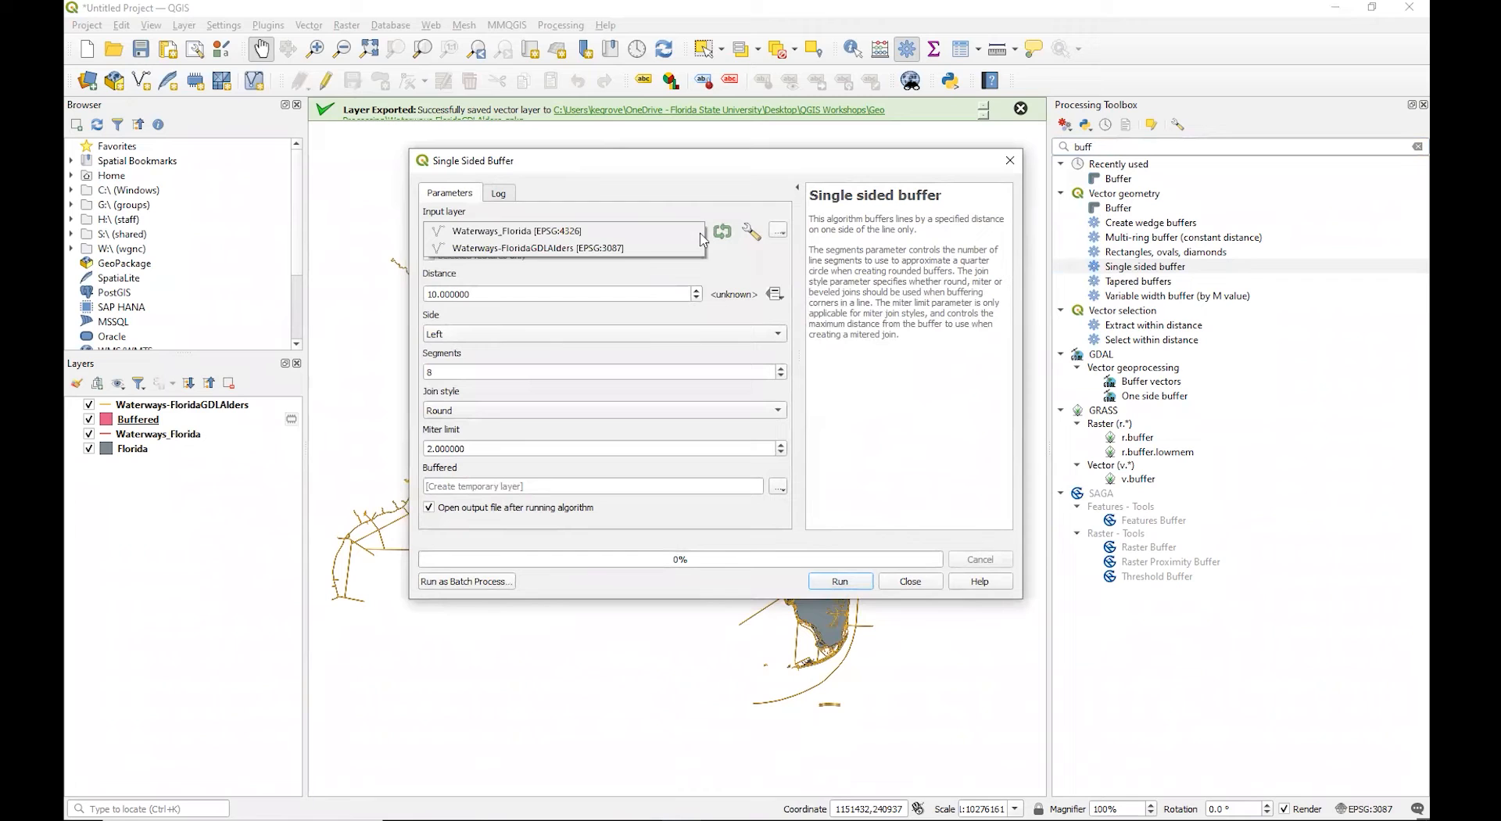
click(480, 248)
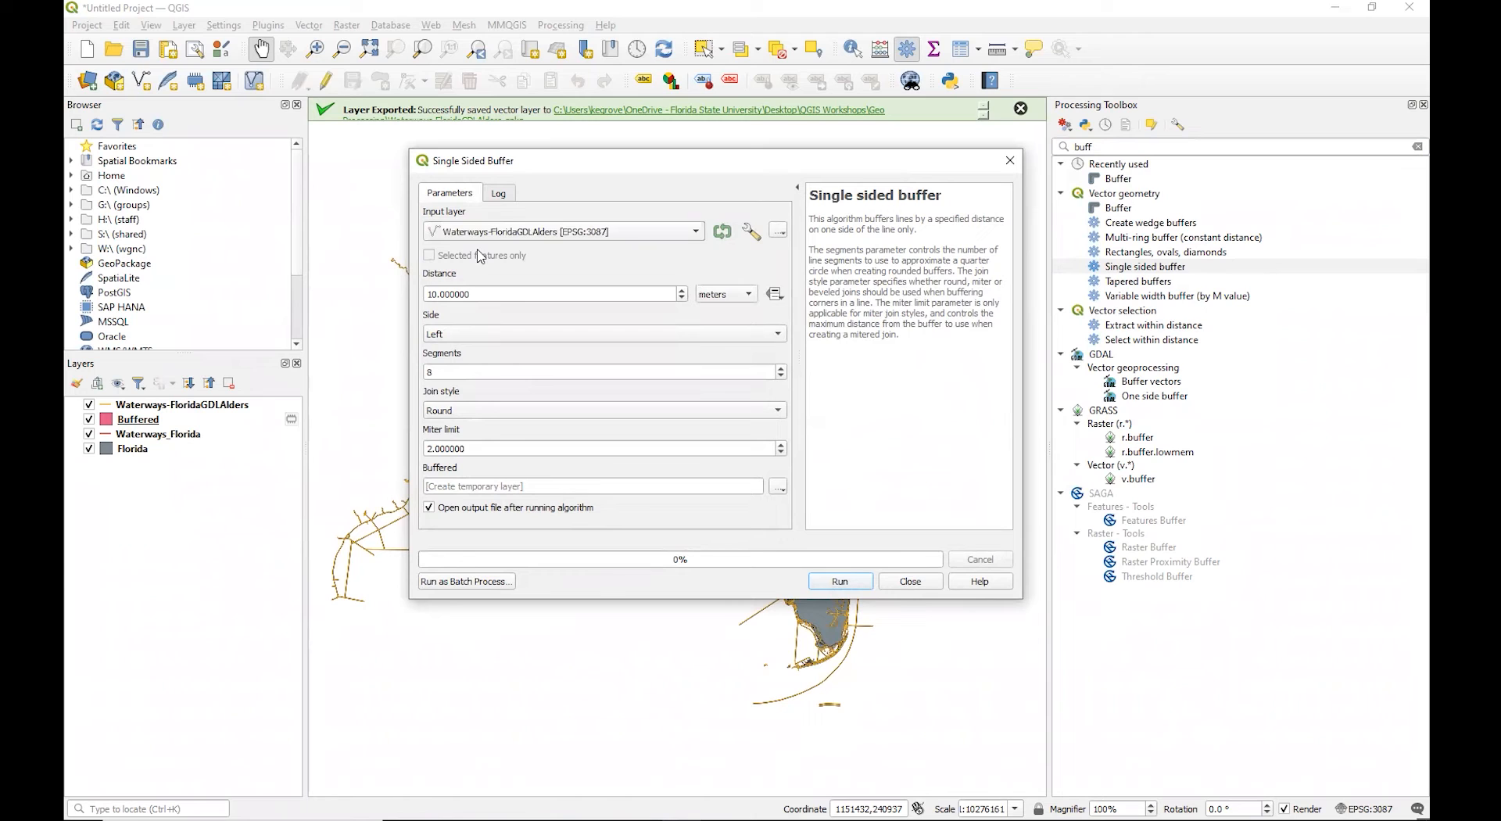
click(435, 294)
key(Delete)
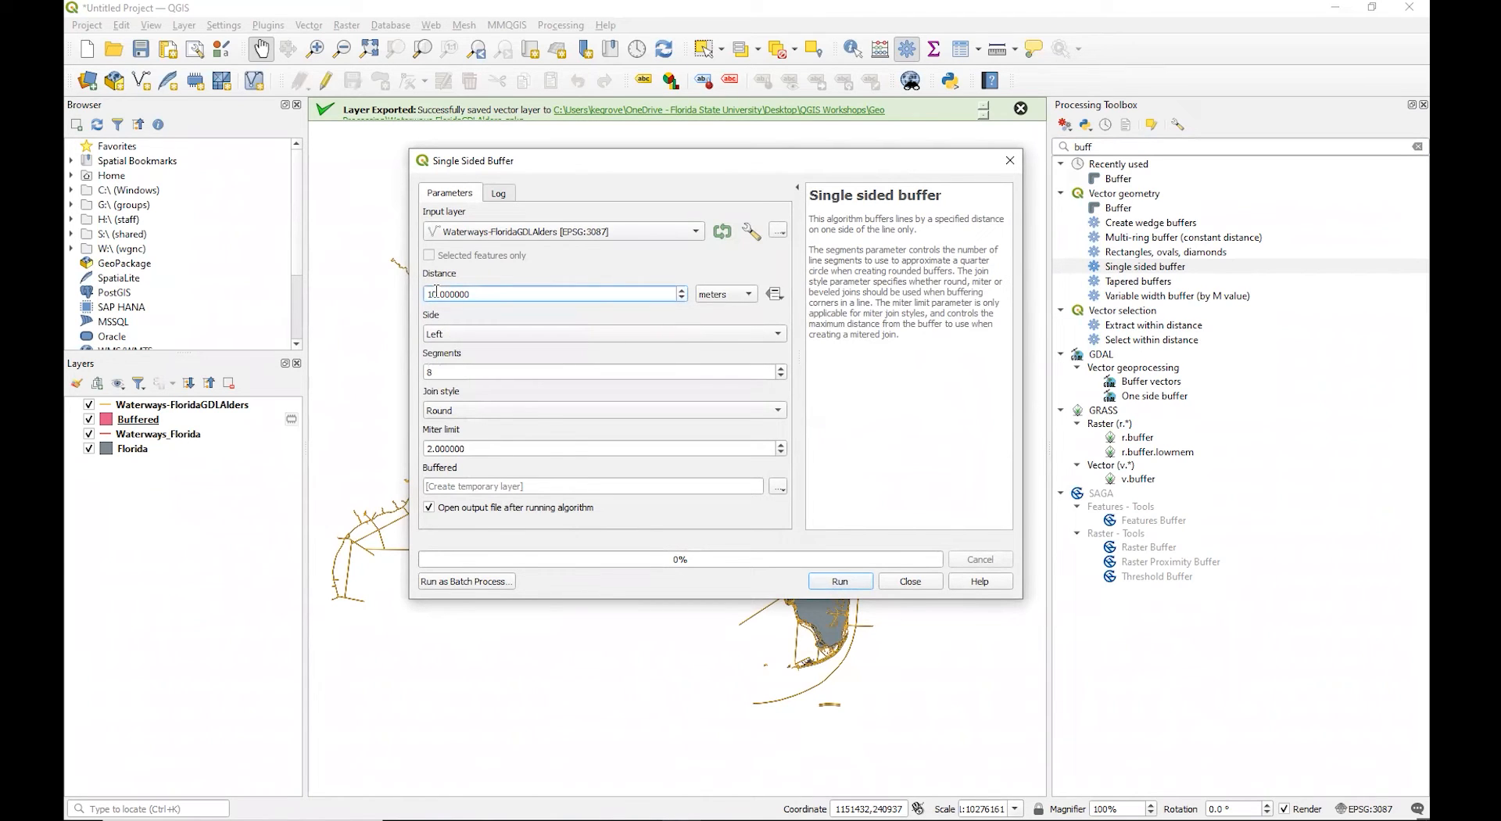
drag(438, 294, 421, 295)
text(5)
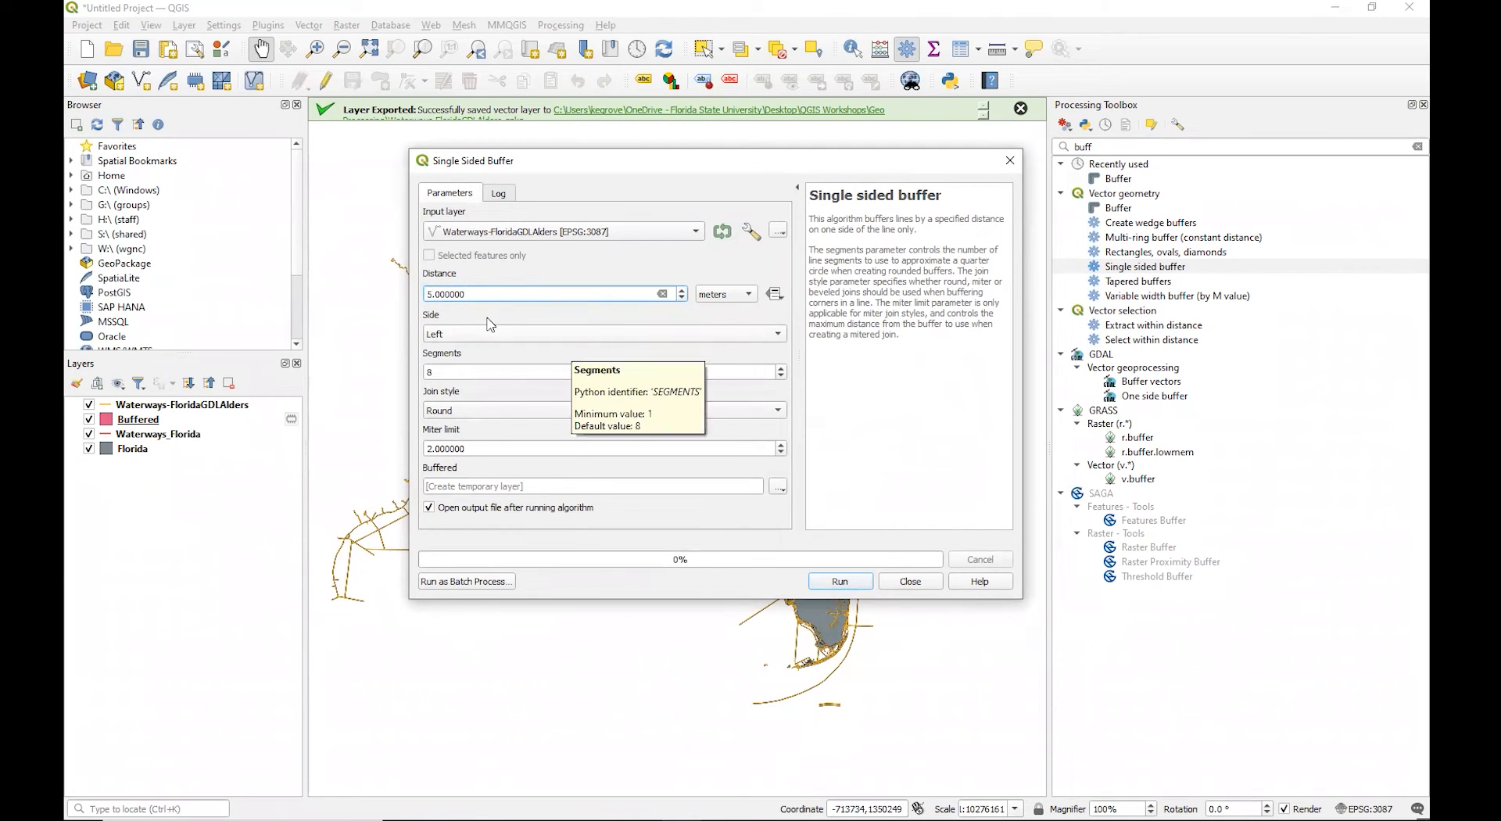
click(466, 334)
click(466, 334)
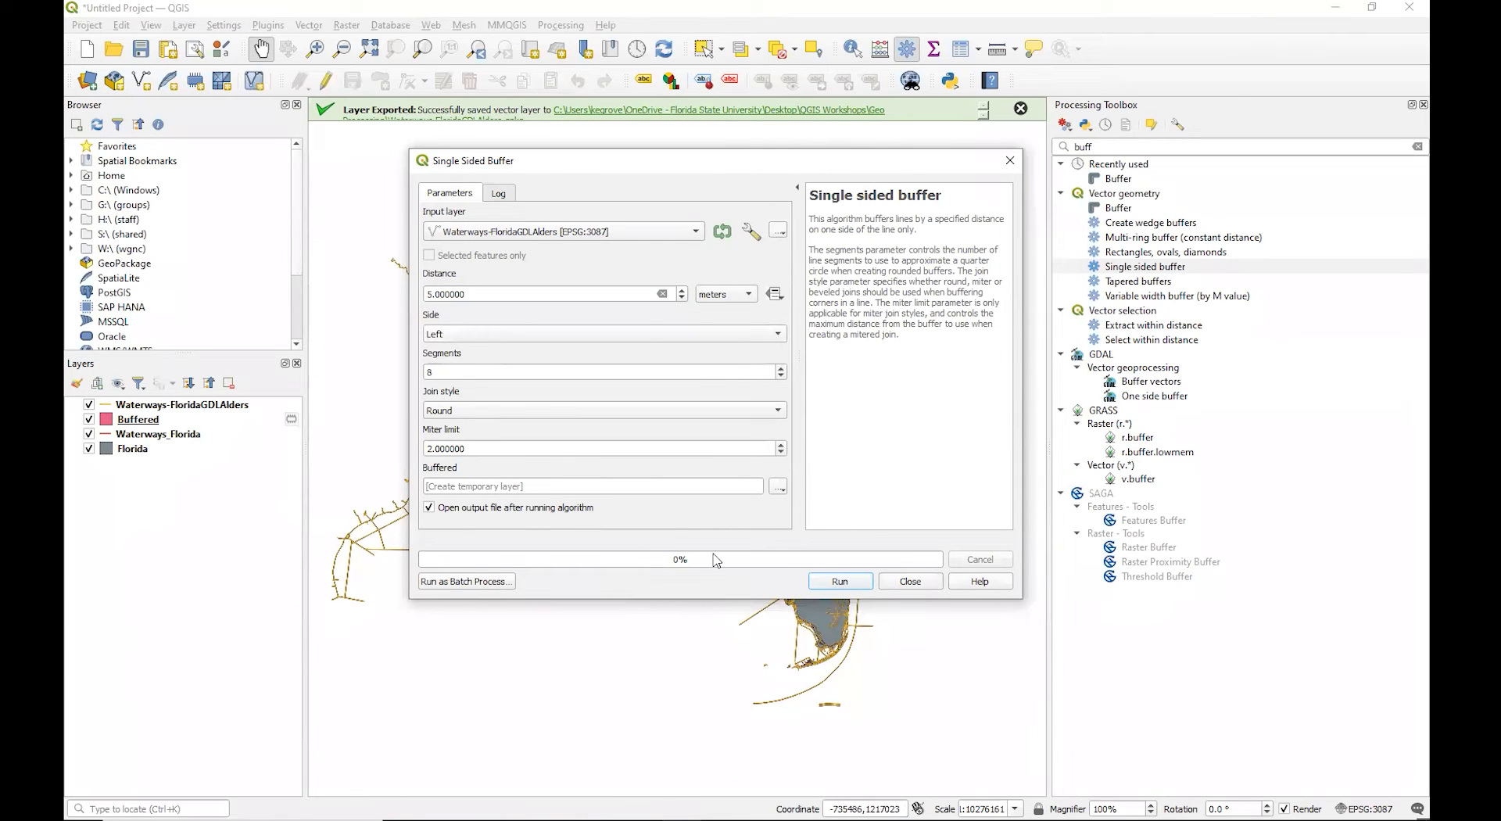
click(856, 586)
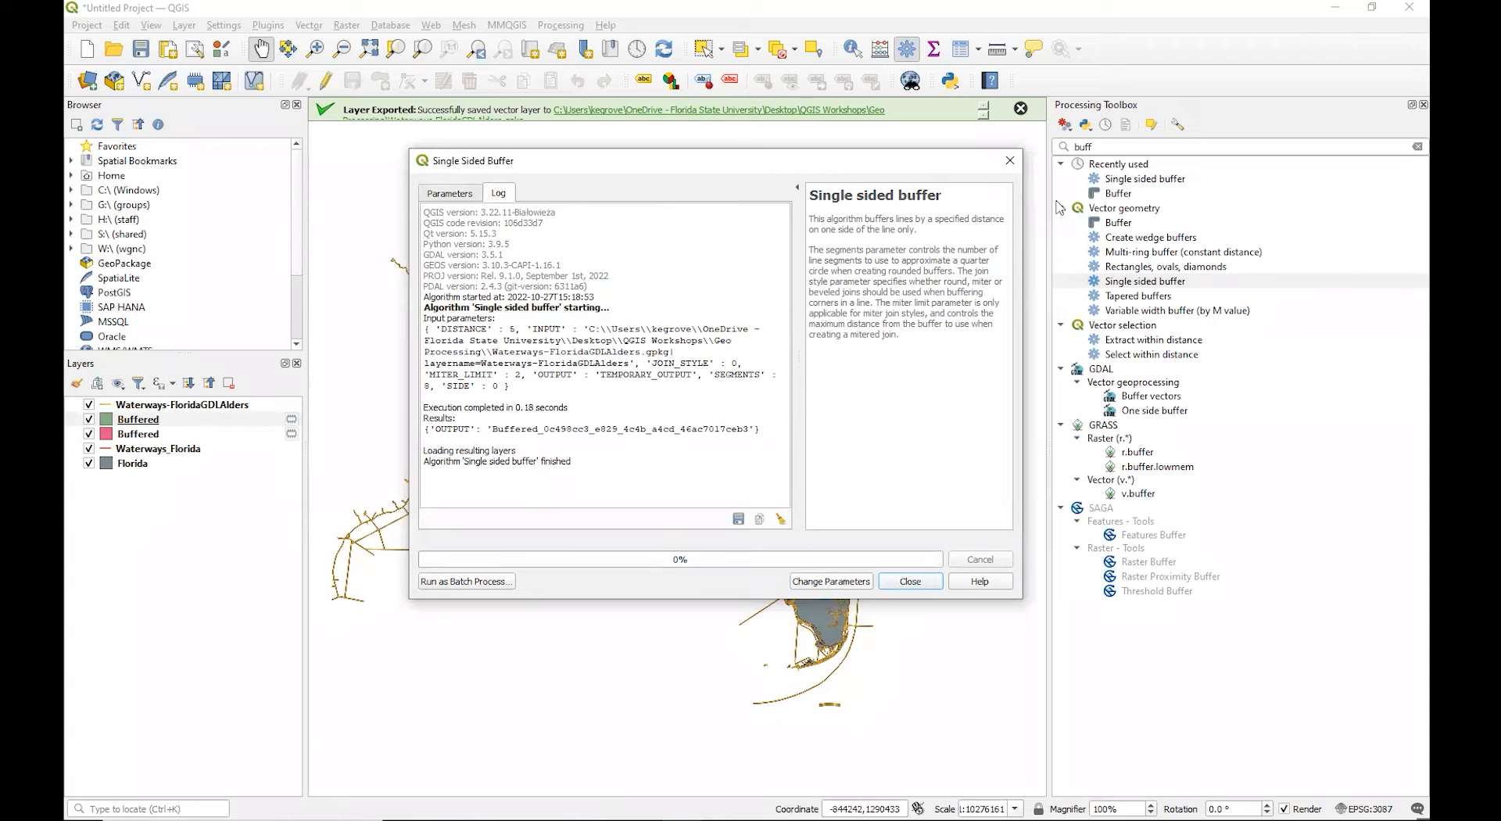
click(1007, 160)
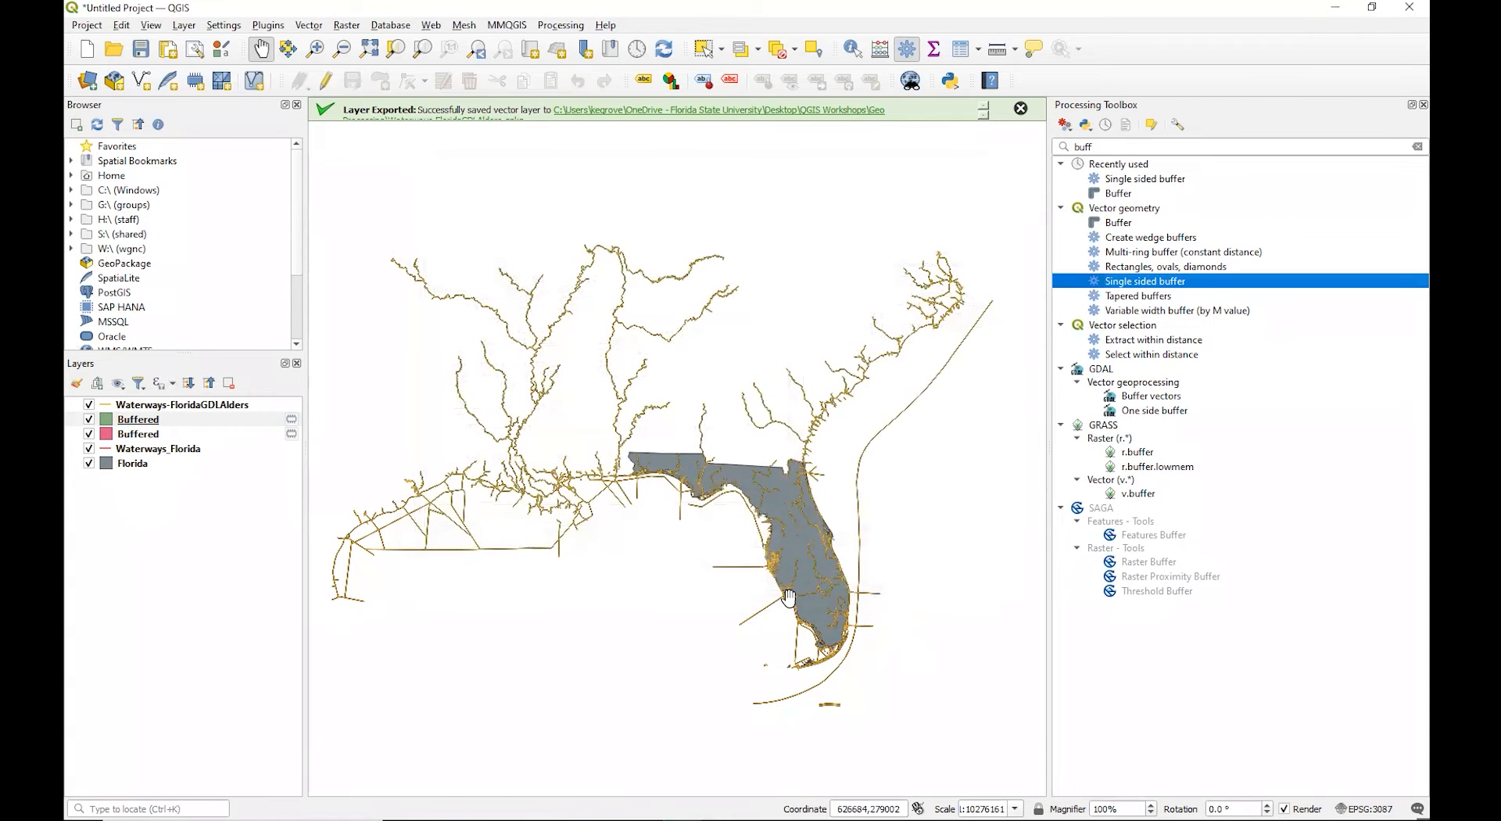
Examine the single-sided buffer against the full buffer and the waterway line at close range on the map.
scroll(800, 573, up, 9)
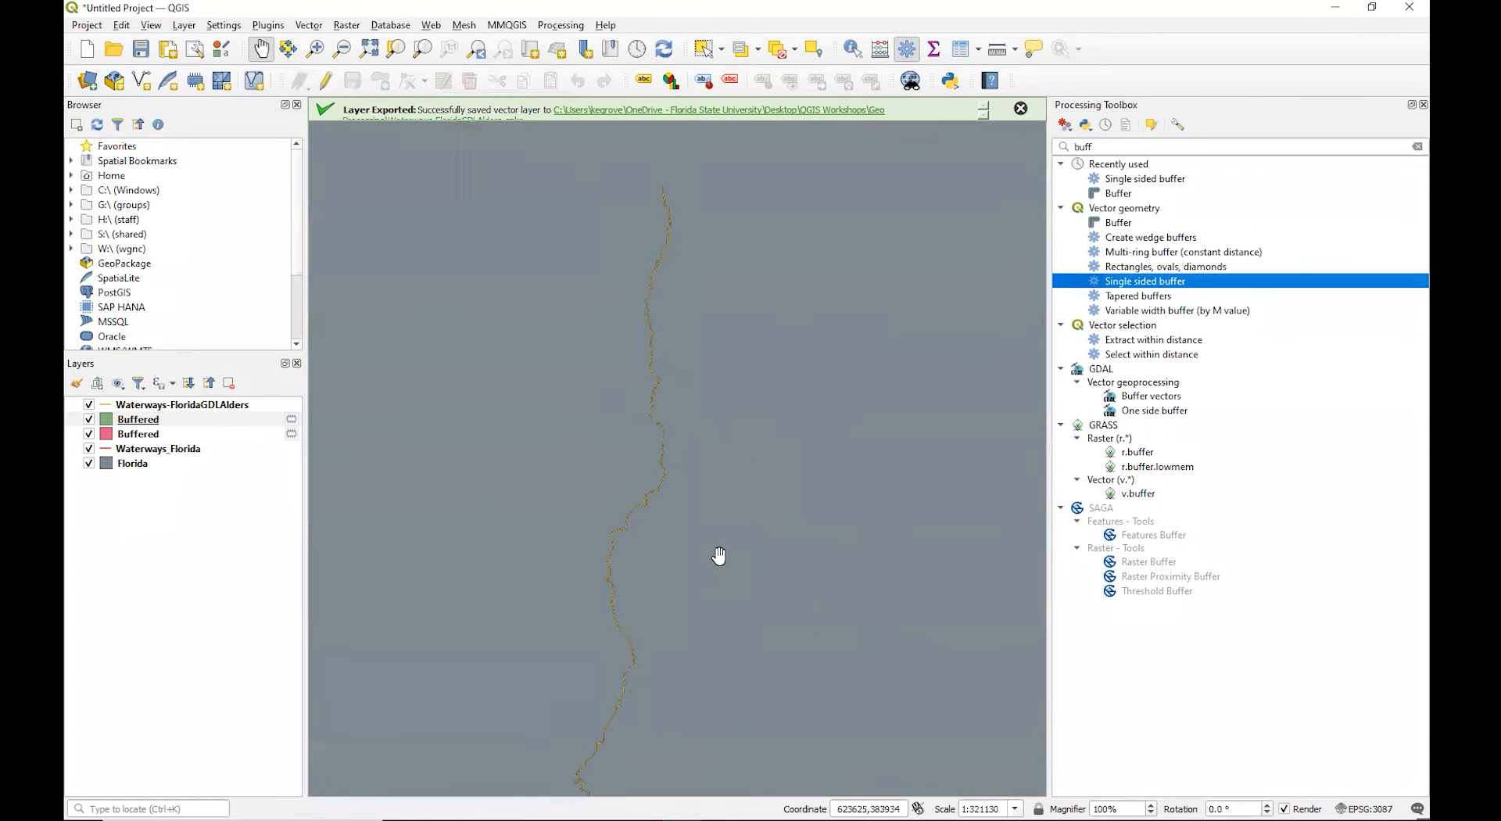
drag(515, 516, 1094, 396)
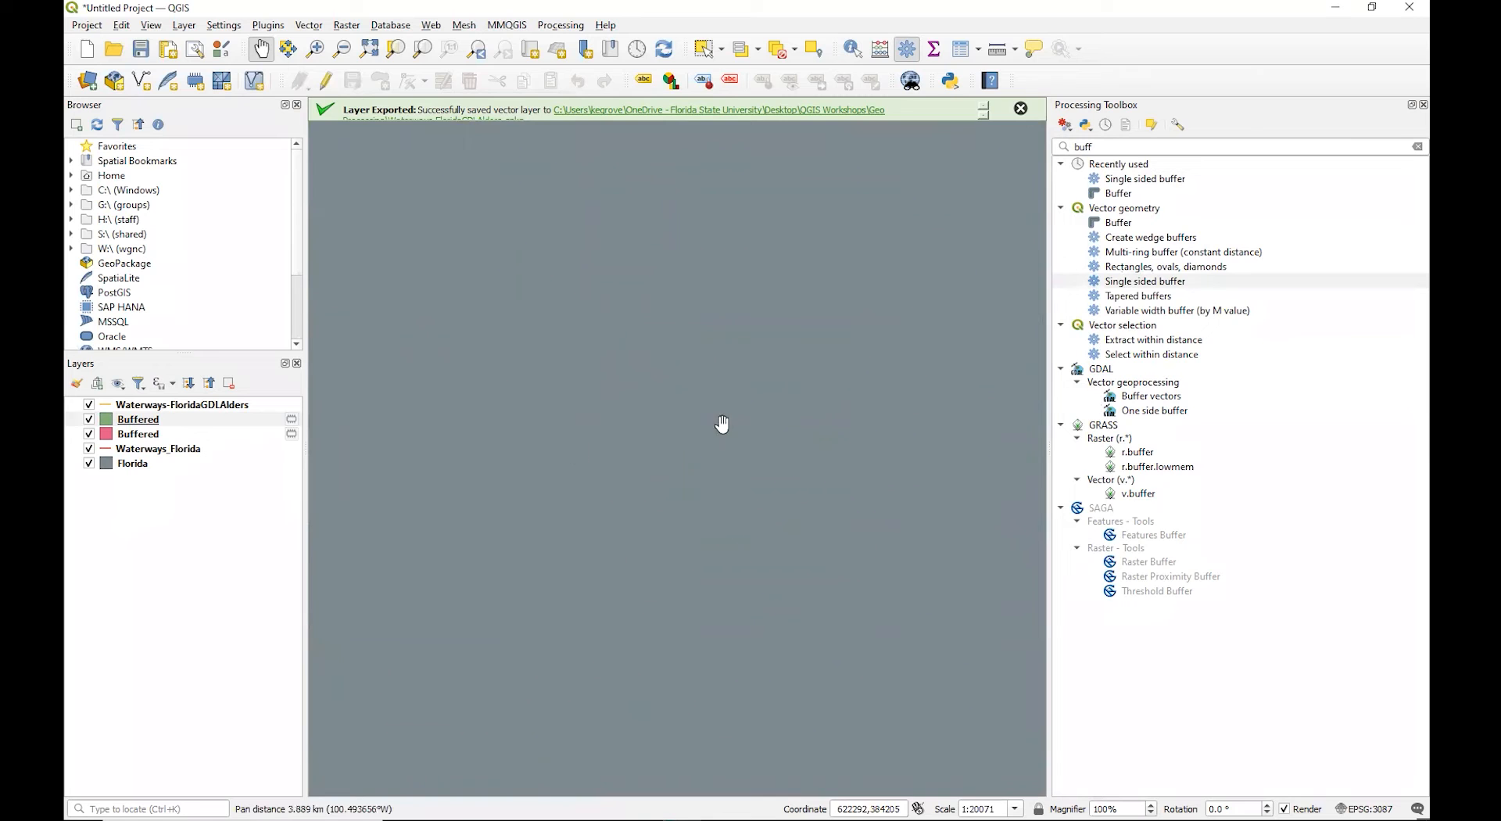
scroll(523, 472, down, 3)
scroll(524, 471, down, 7)
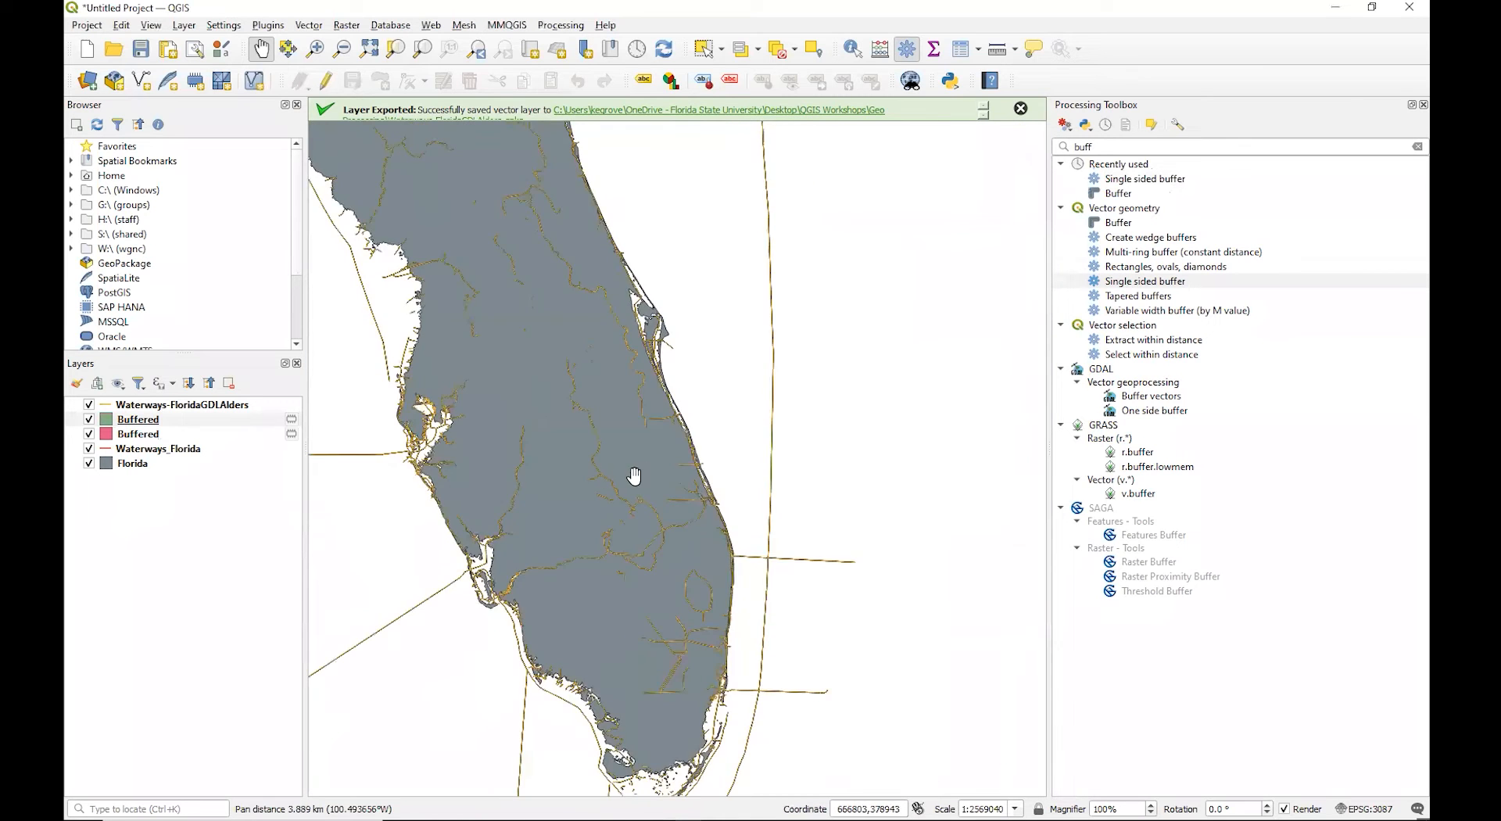
scroll(517, 439, up, 9)
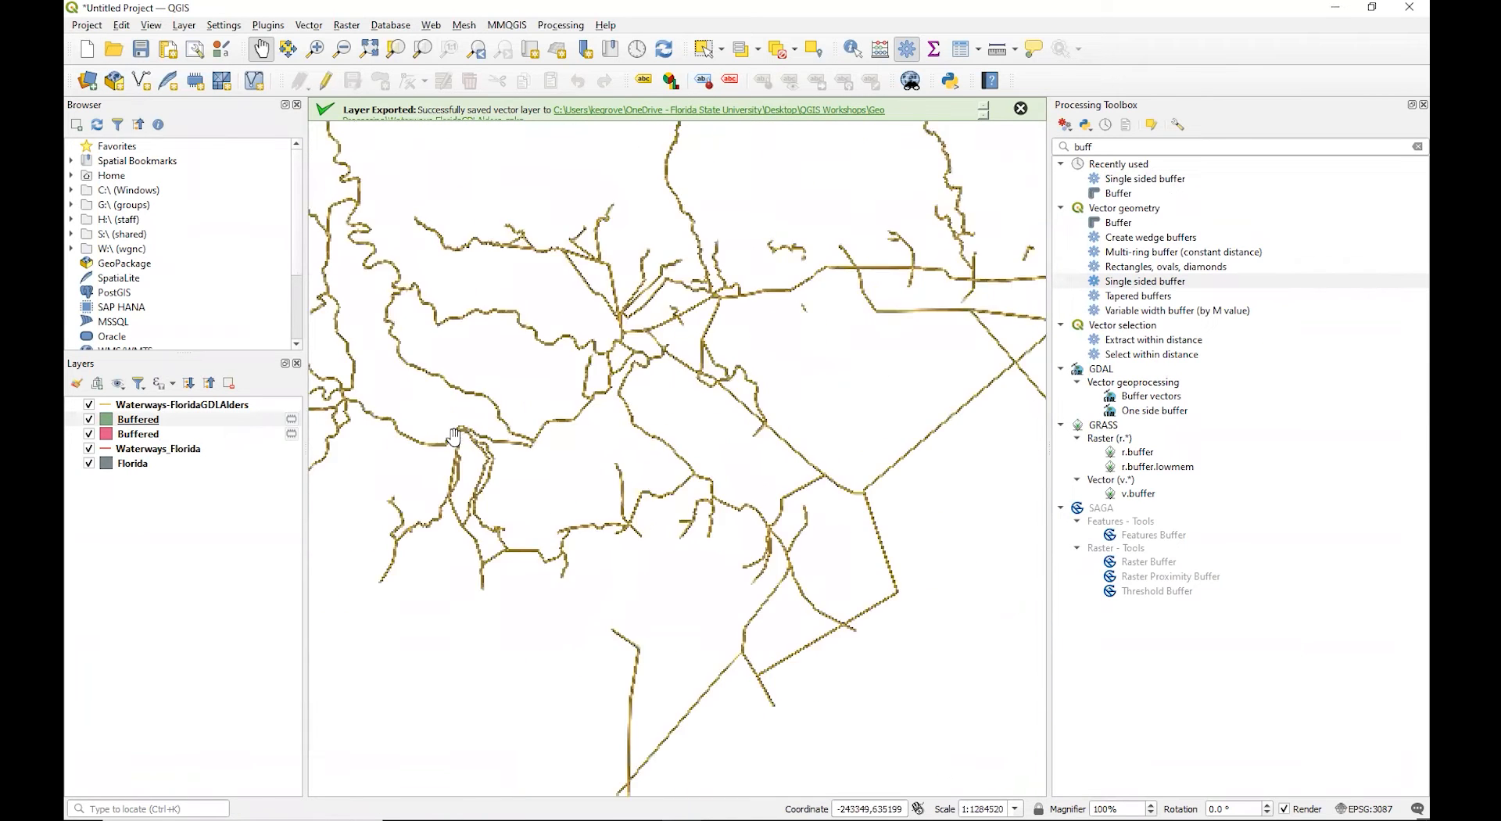
scroll(469, 436, up, 5)
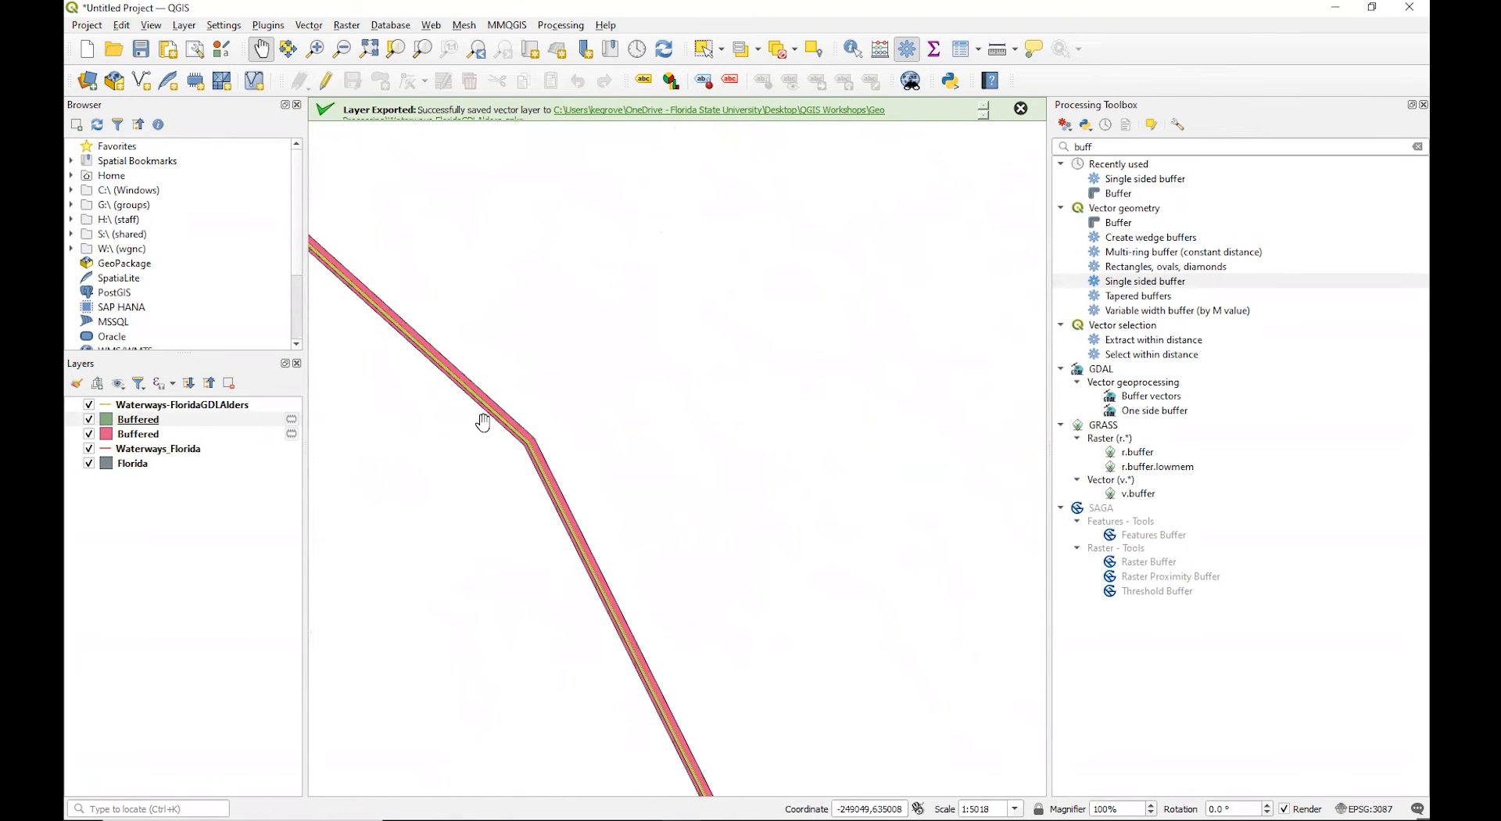
scroll(483, 422, up, 1)
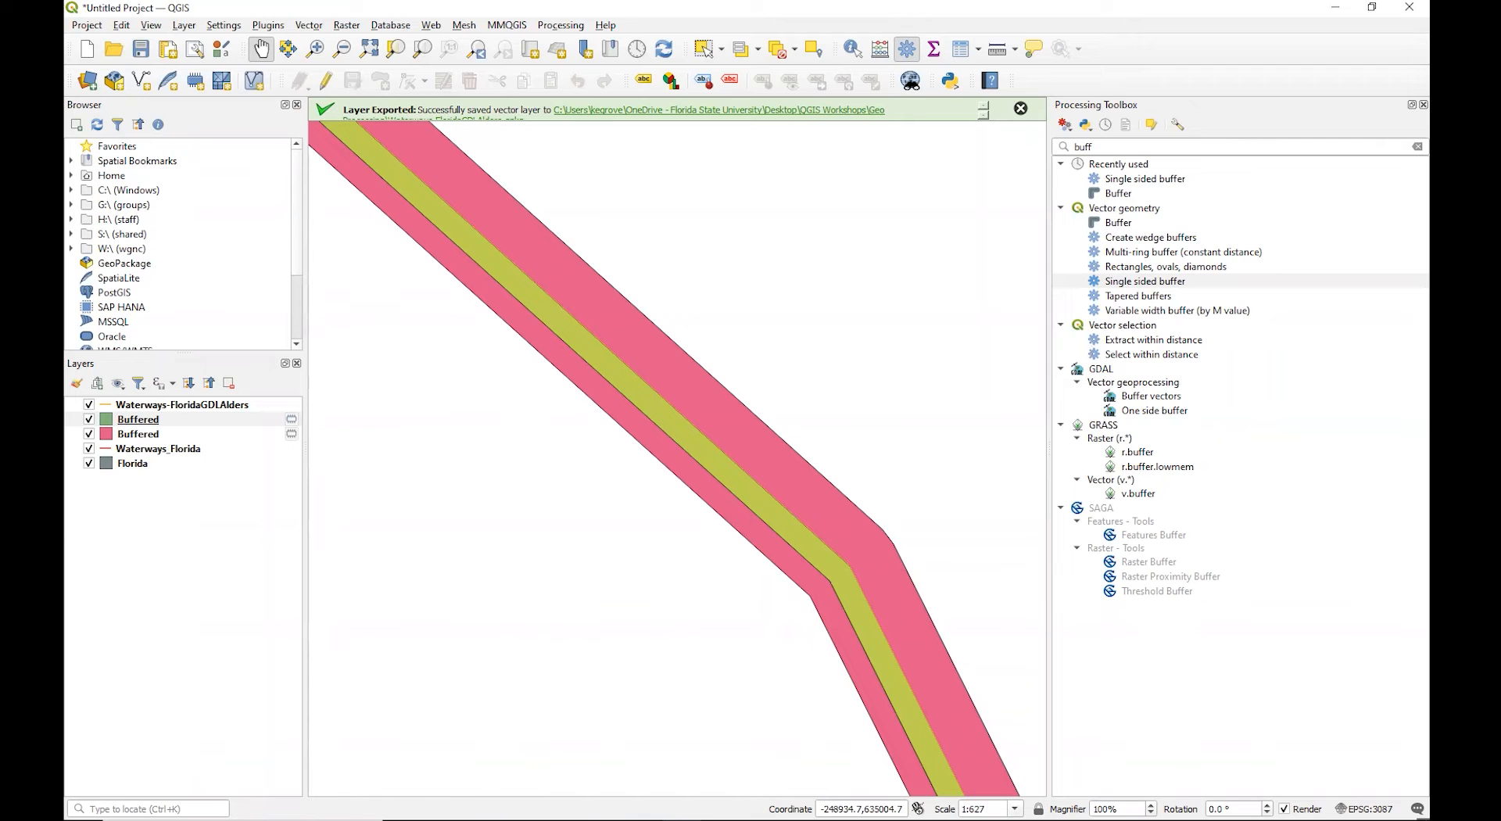
Close the Processing Toolbox and rename the single-sided buffer layer to WaterwaysGDL-5mBuffer-left.
click(1423, 104)
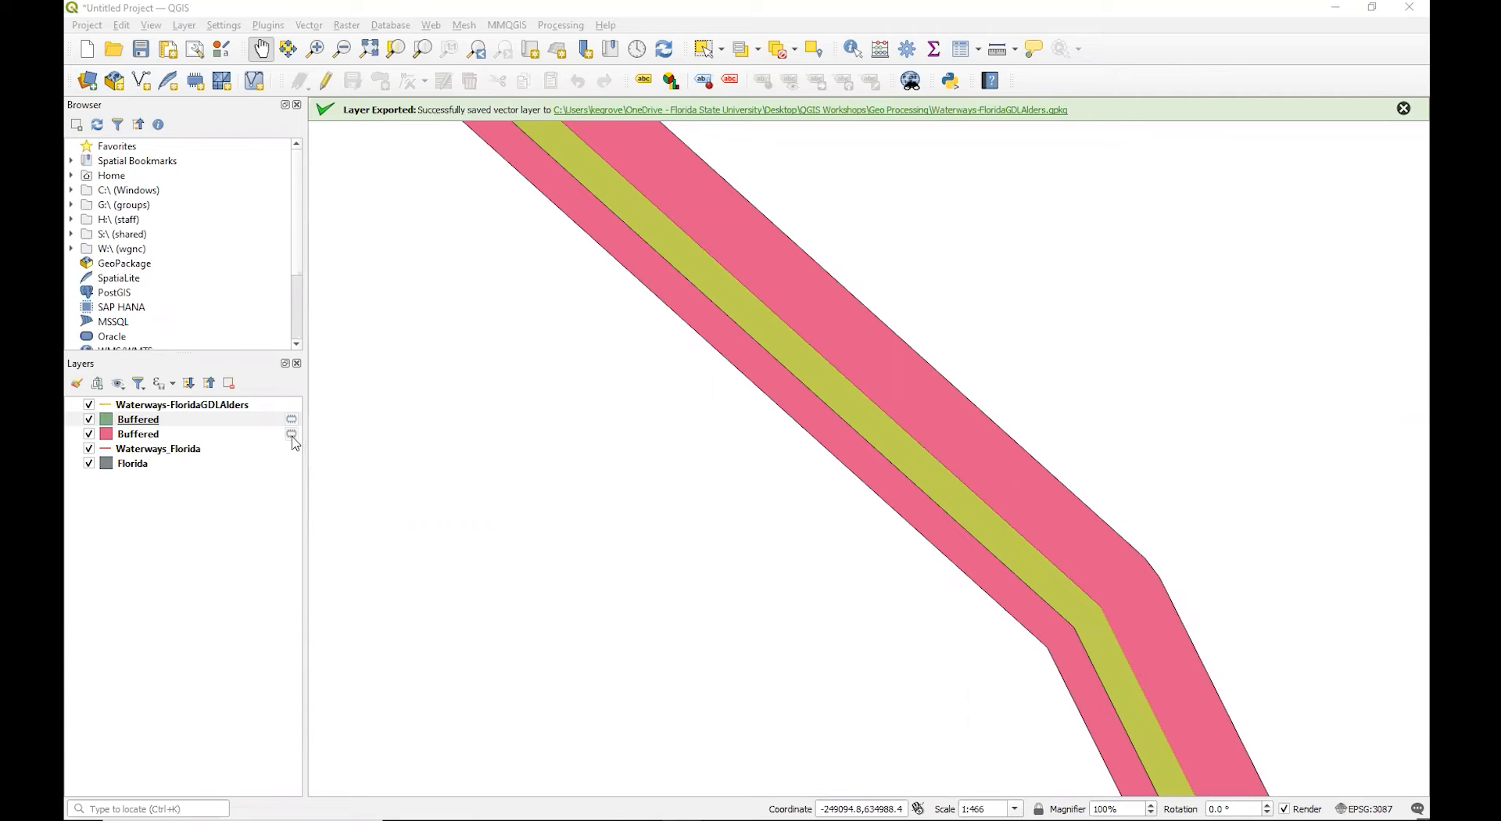
click(138, 424)
right_click(141, 430)
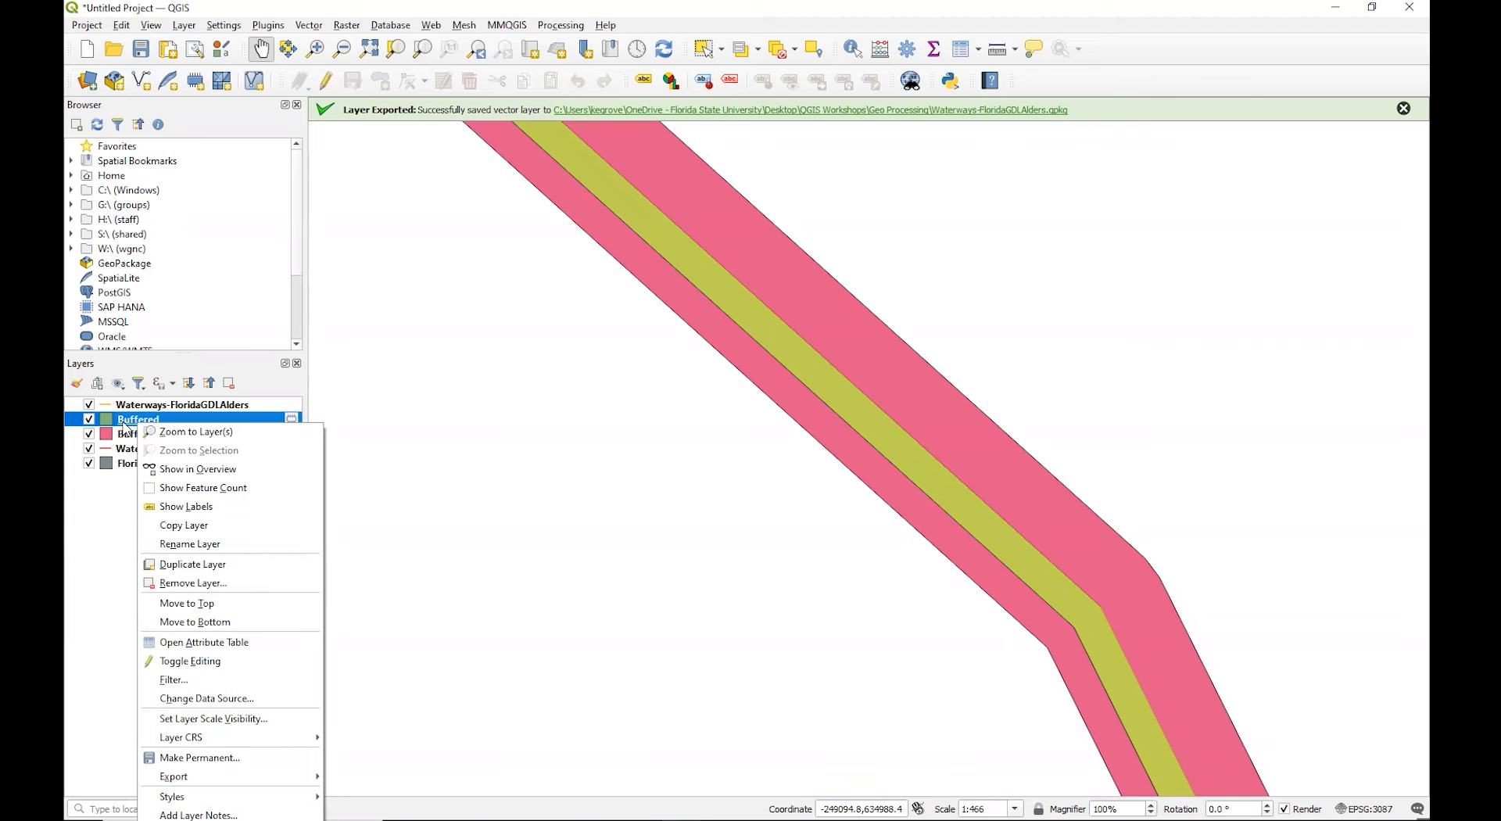
click(205, 544)
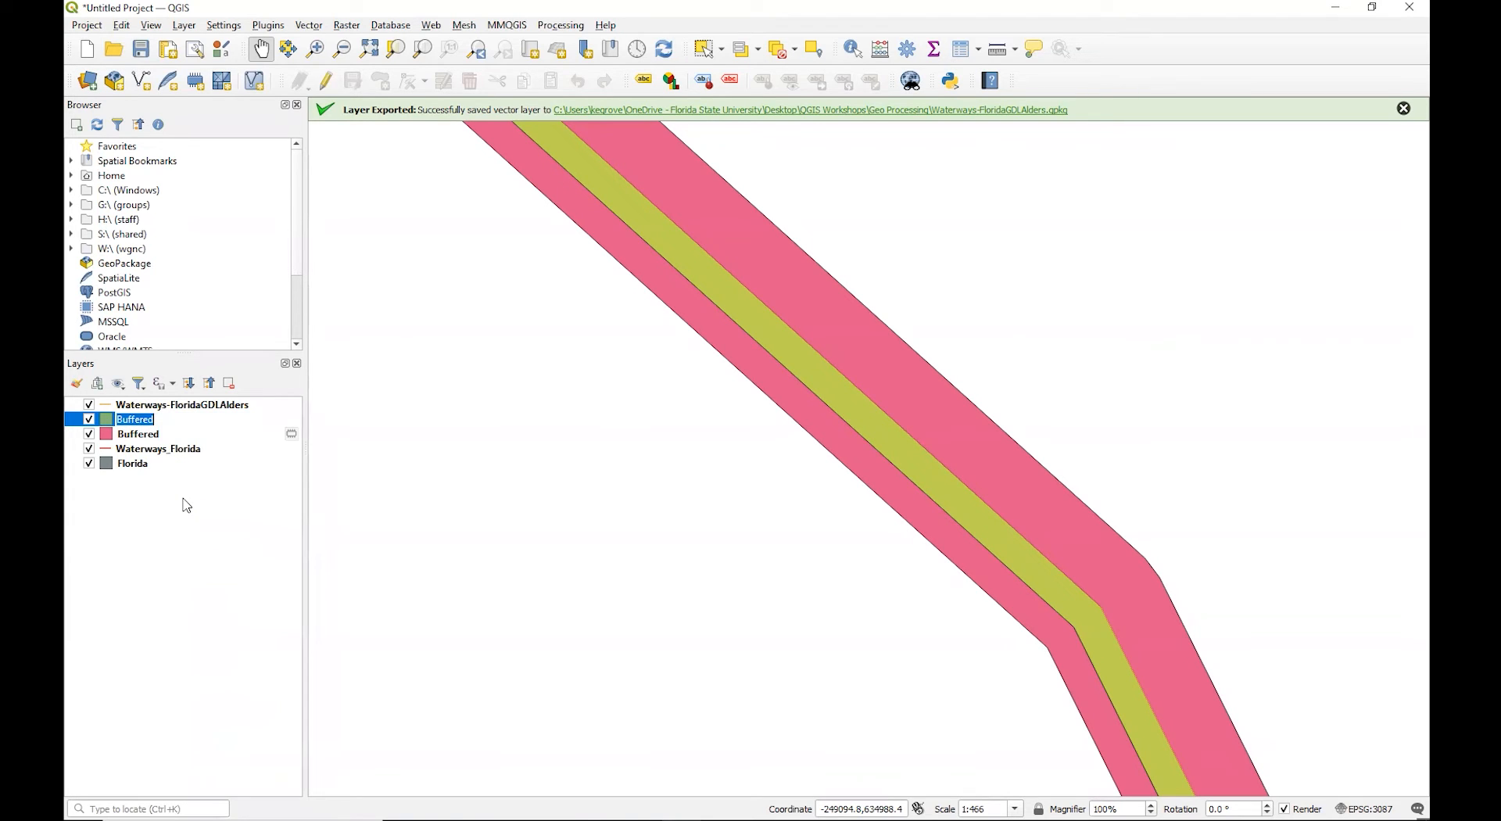
text(WaterwaysGDL-5mBuffer-left)
key(Return)
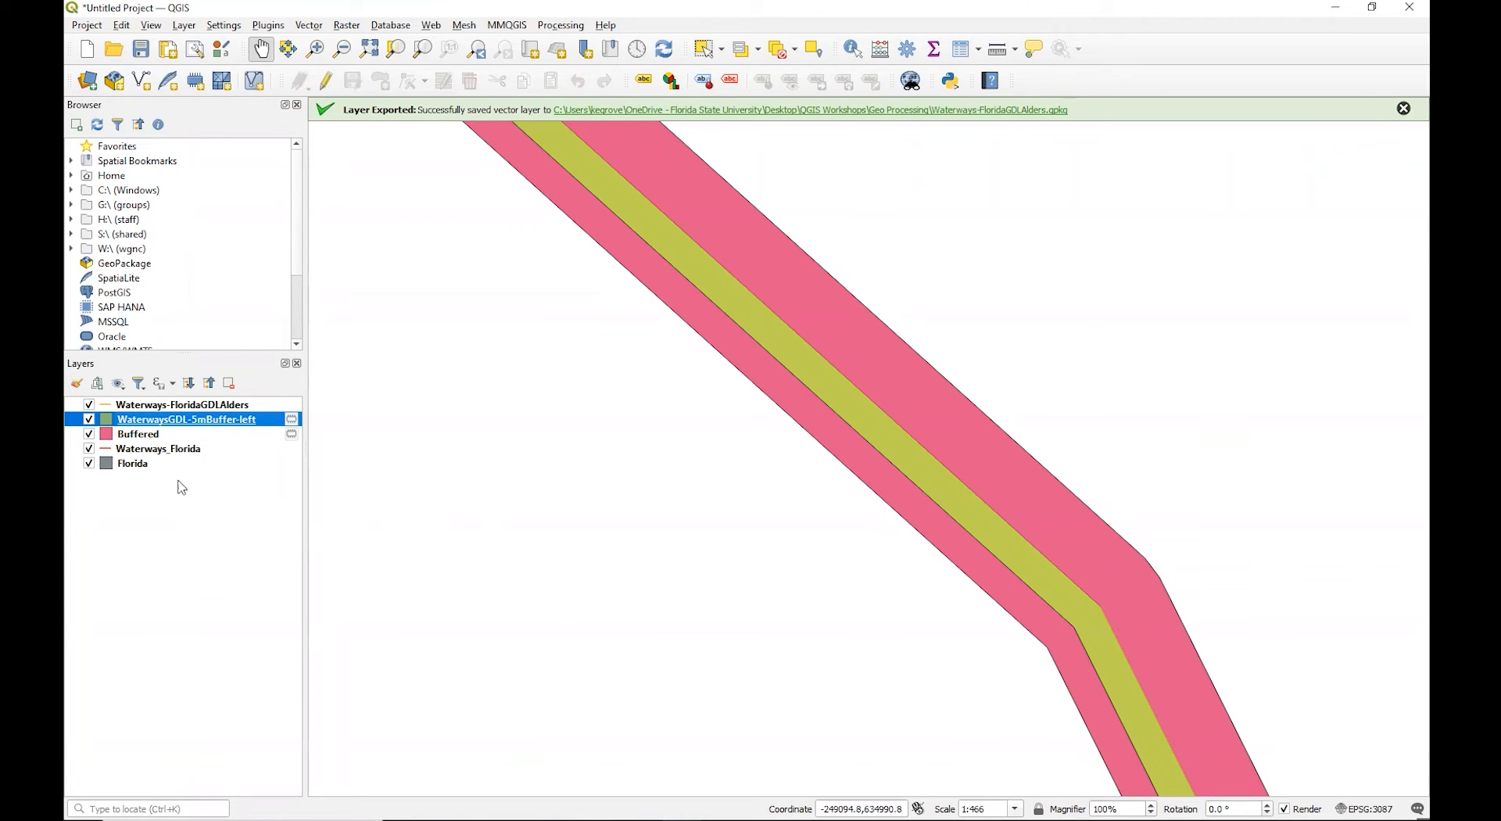
Rename the Buffered layer to WaterwaysGDL-10mBuffer in its layer properties.
right_click(127, 437)
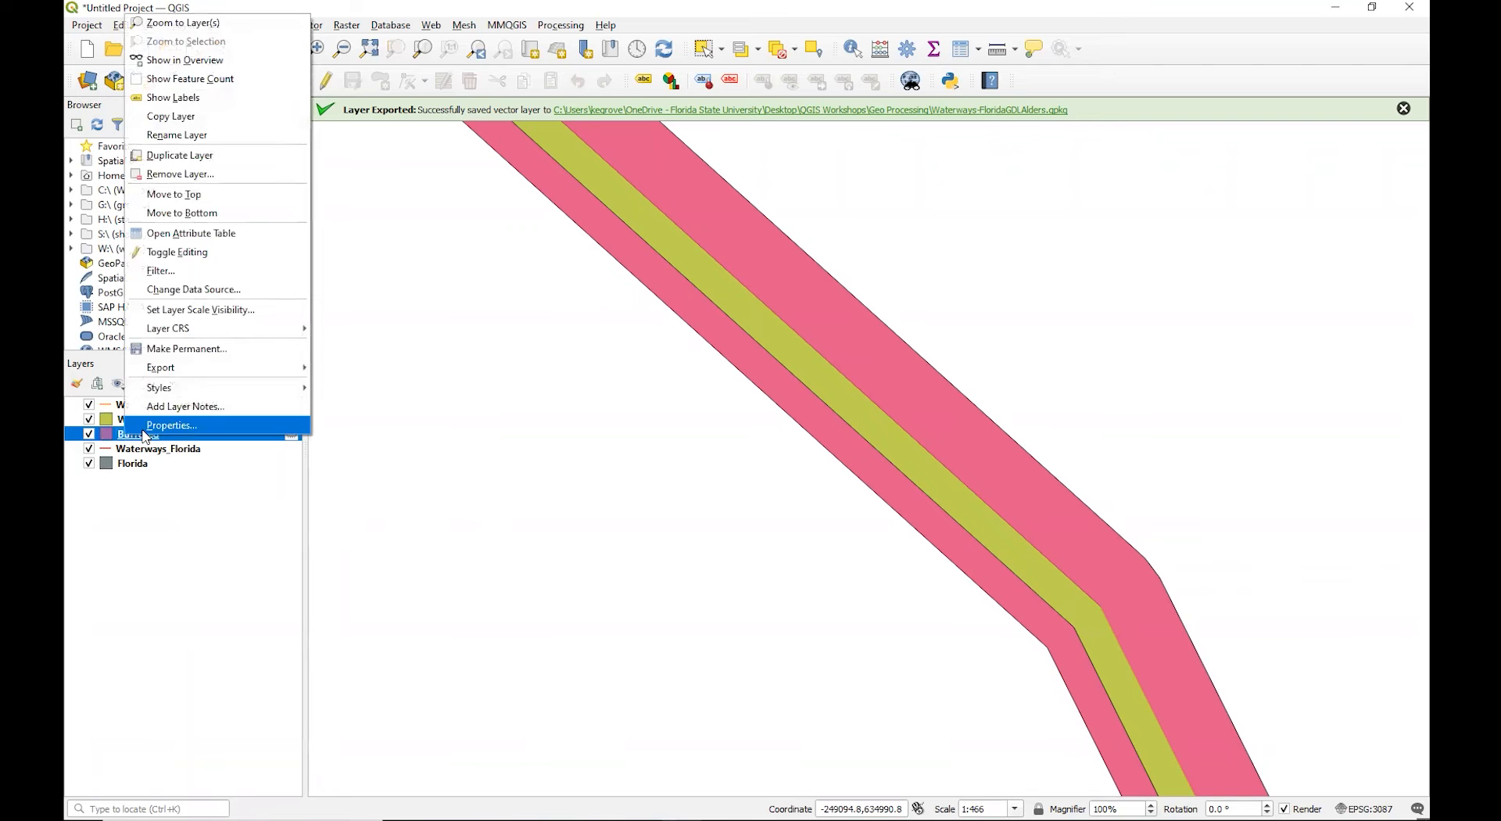
click(145, 426)
click(414, 144)
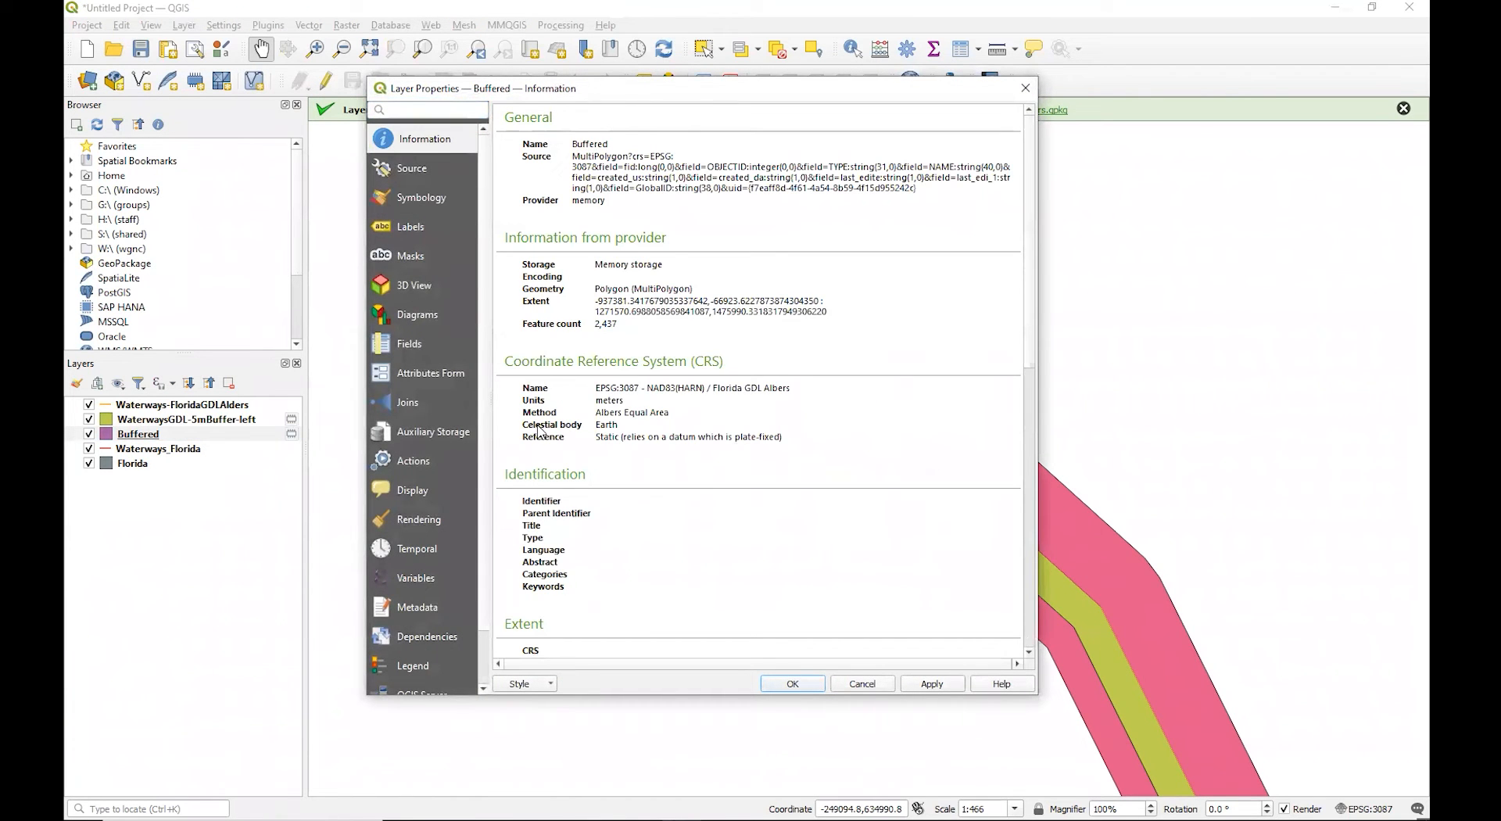
click(412, 163)
double_click(596, 137)
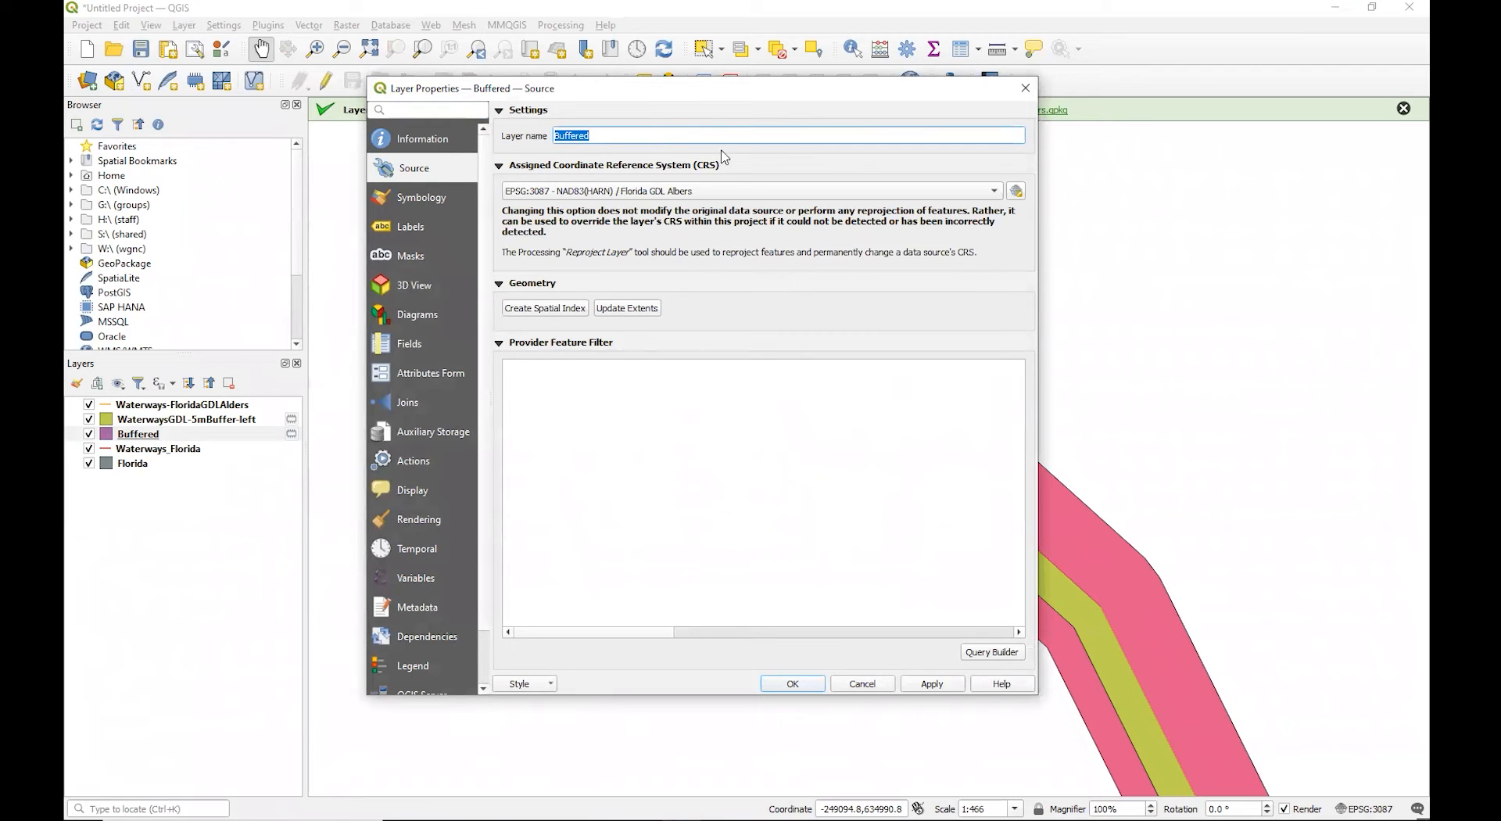
text(Waterways)
text(Buffe)
key(BackSpace)
key(BackSpace)
key(BackSpace)
key(BackSpace)
text(10mBuffe)
click(932, 684)
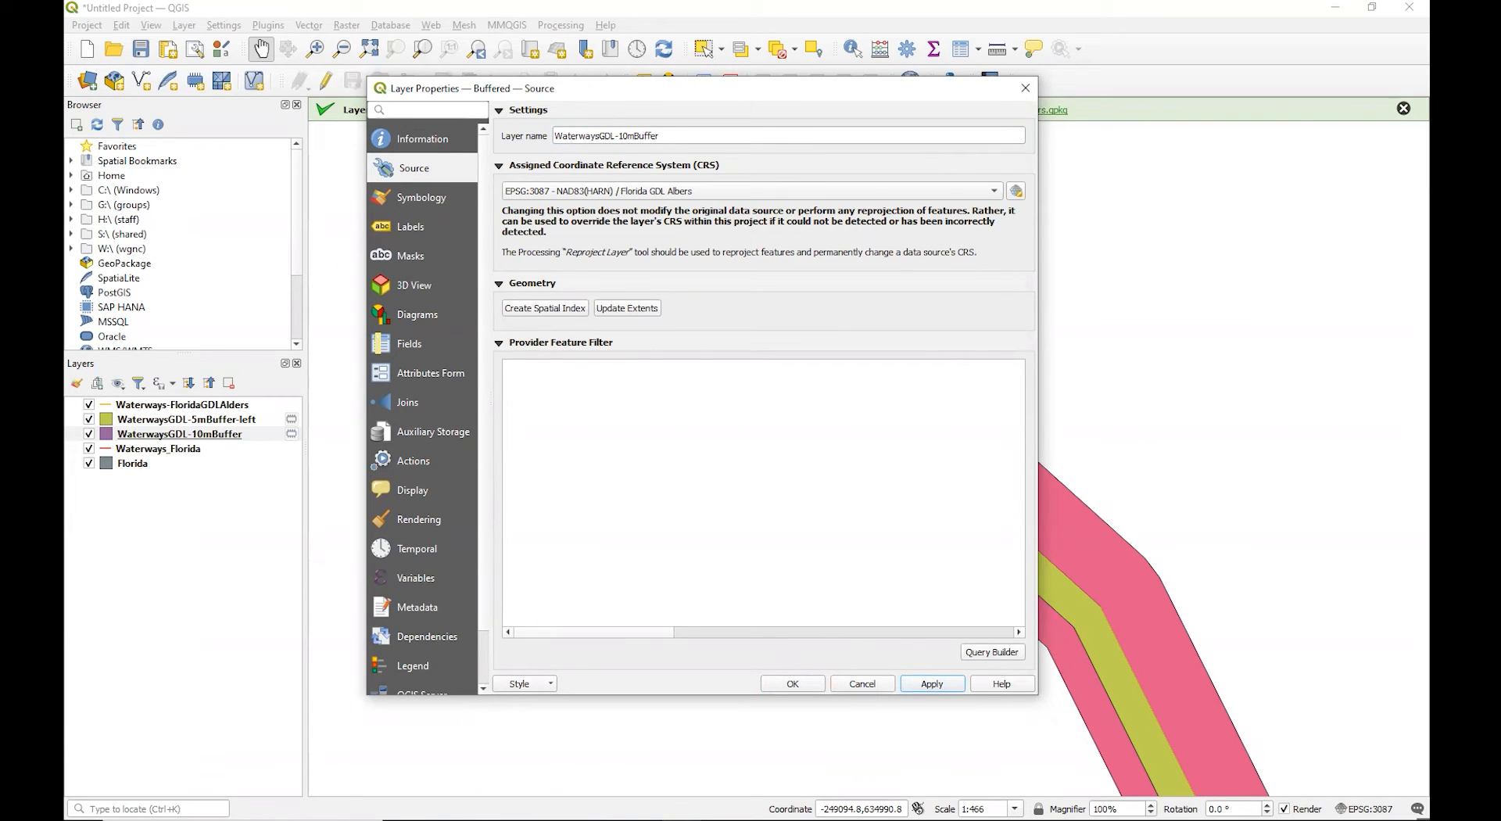
click(792, 683)
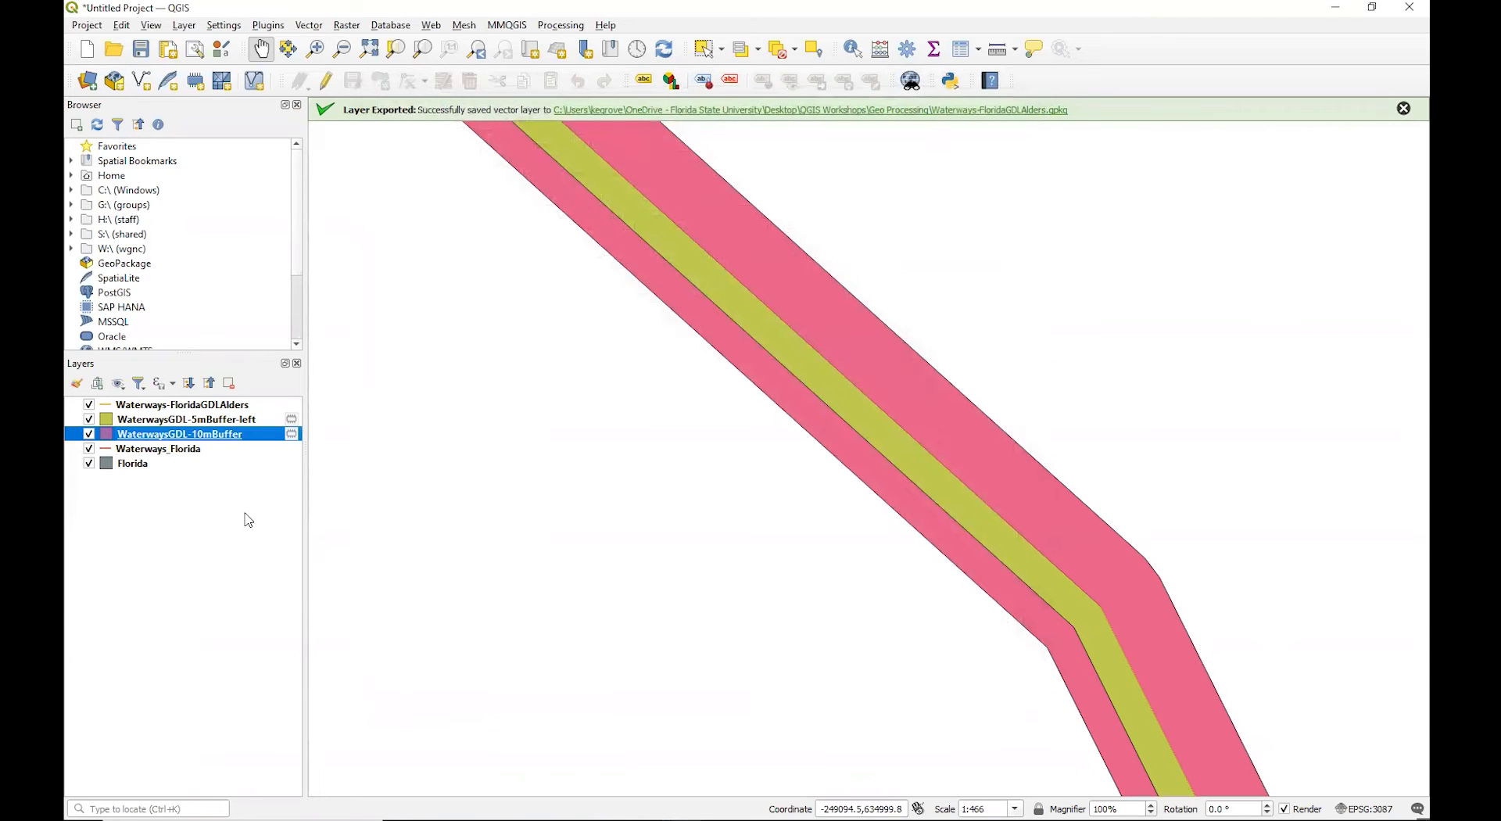
Make the temporary WaterwaysGDL-5mBuffer-left layer permanent as the GeoPackage Waterways-GDL-5mBuffer-left in the Geo Processing folder.
right_click(139, 423)
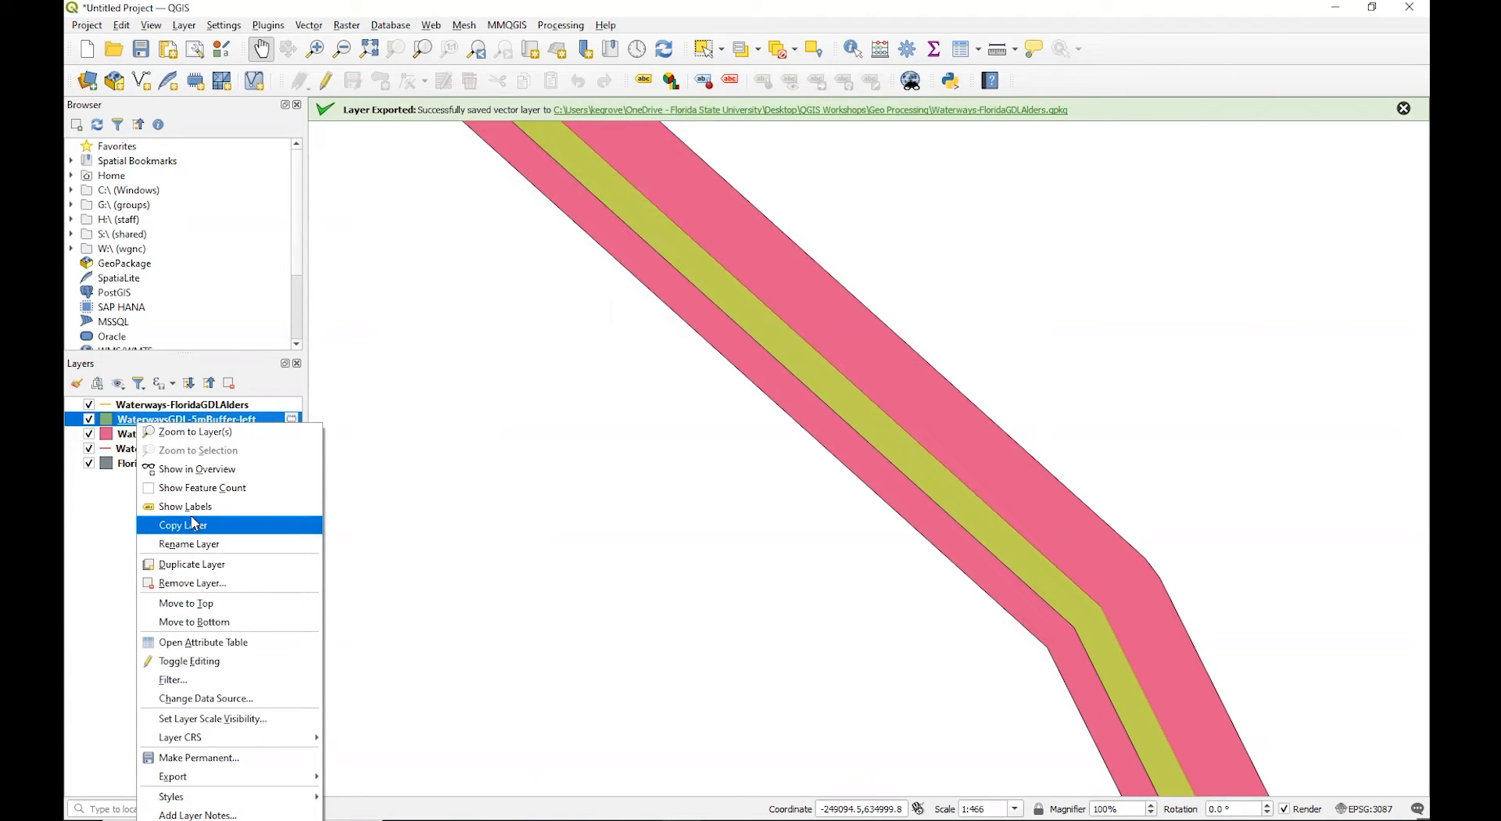
click(216, 767)
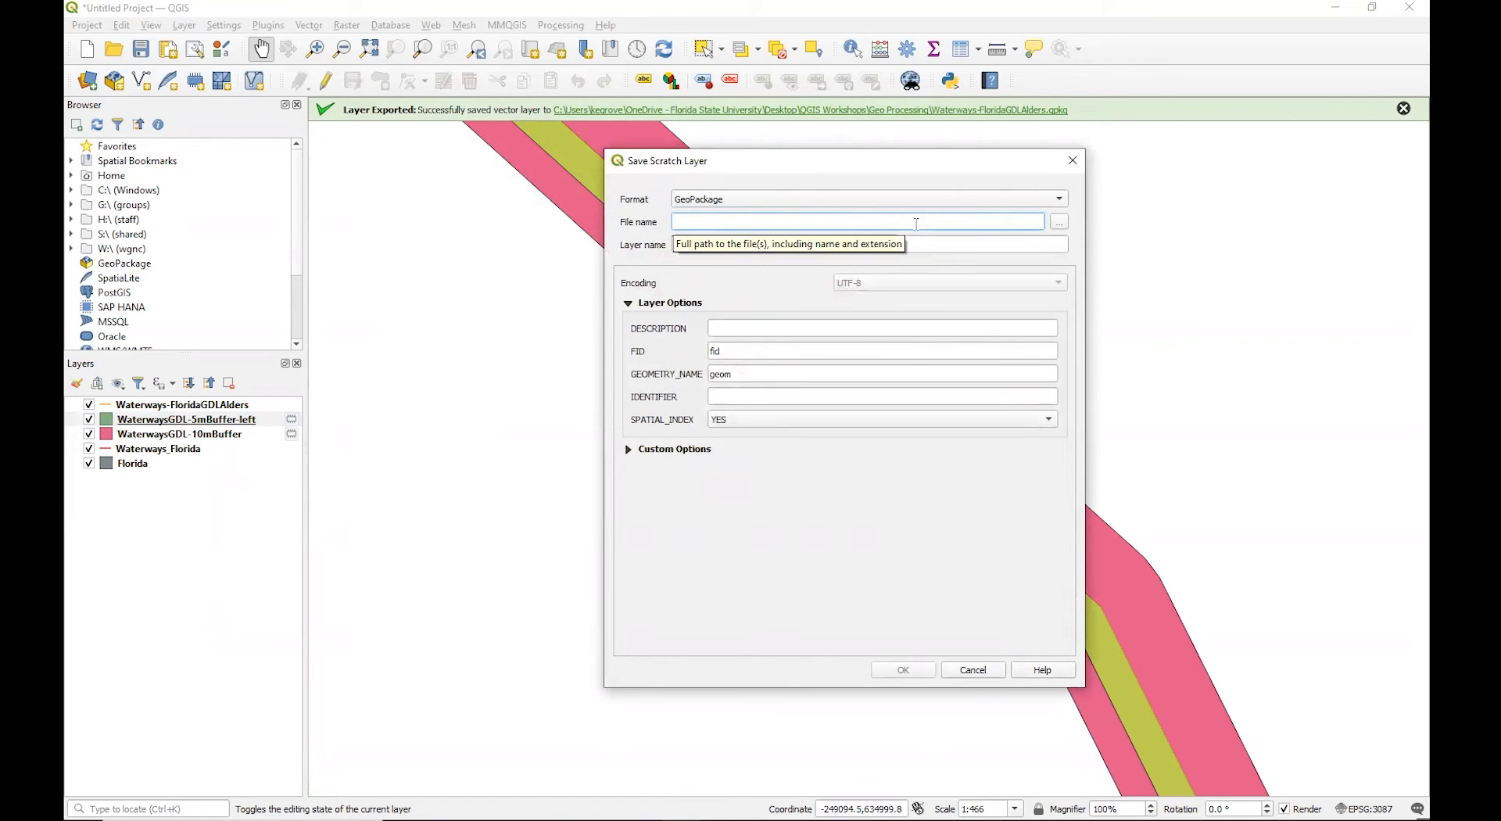
click(1060, 224)
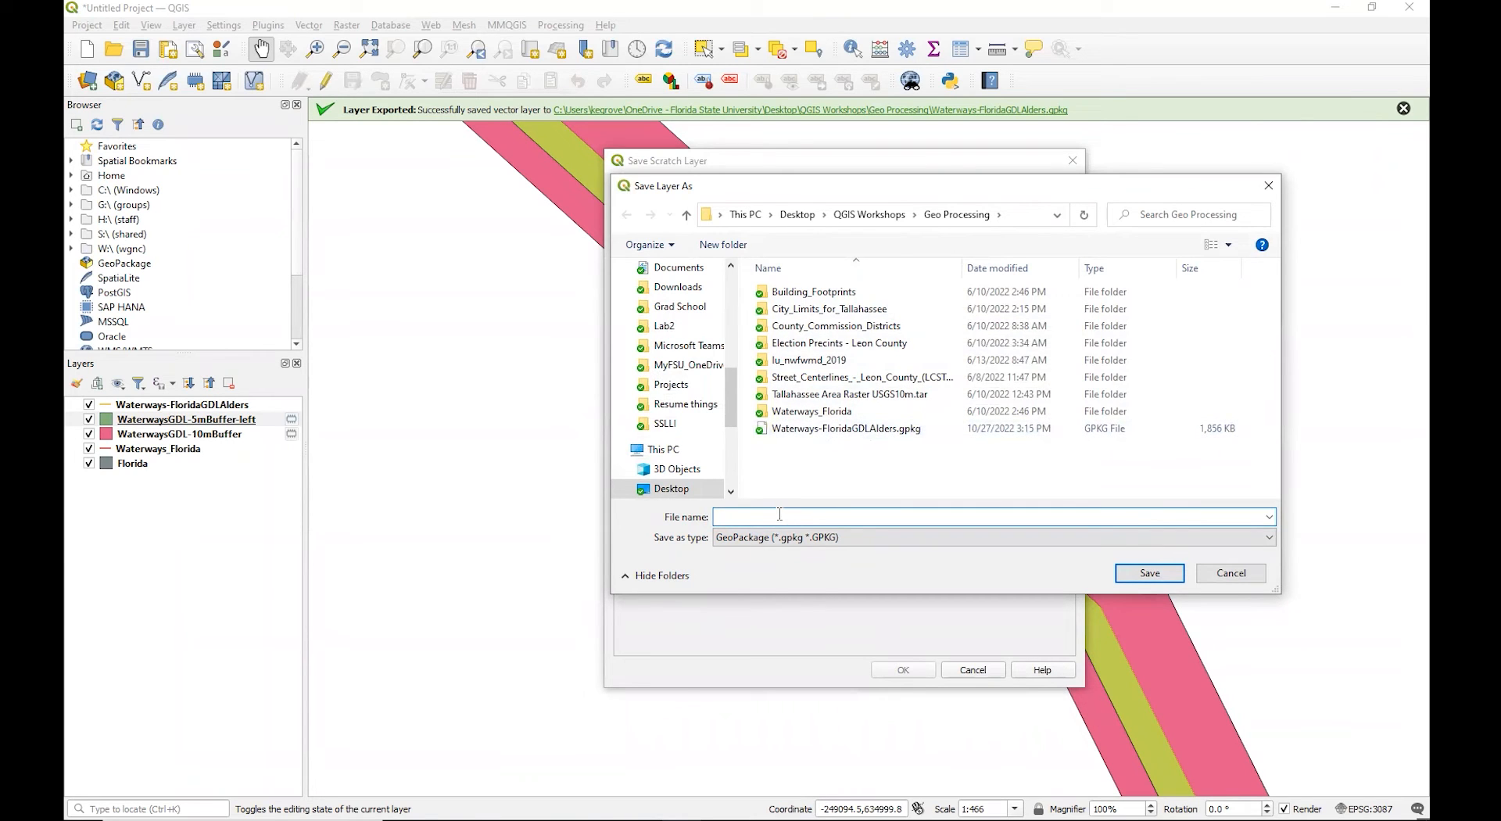
text(Watr)
key(BackSpace)
key(BackSpace)
text(terwas)
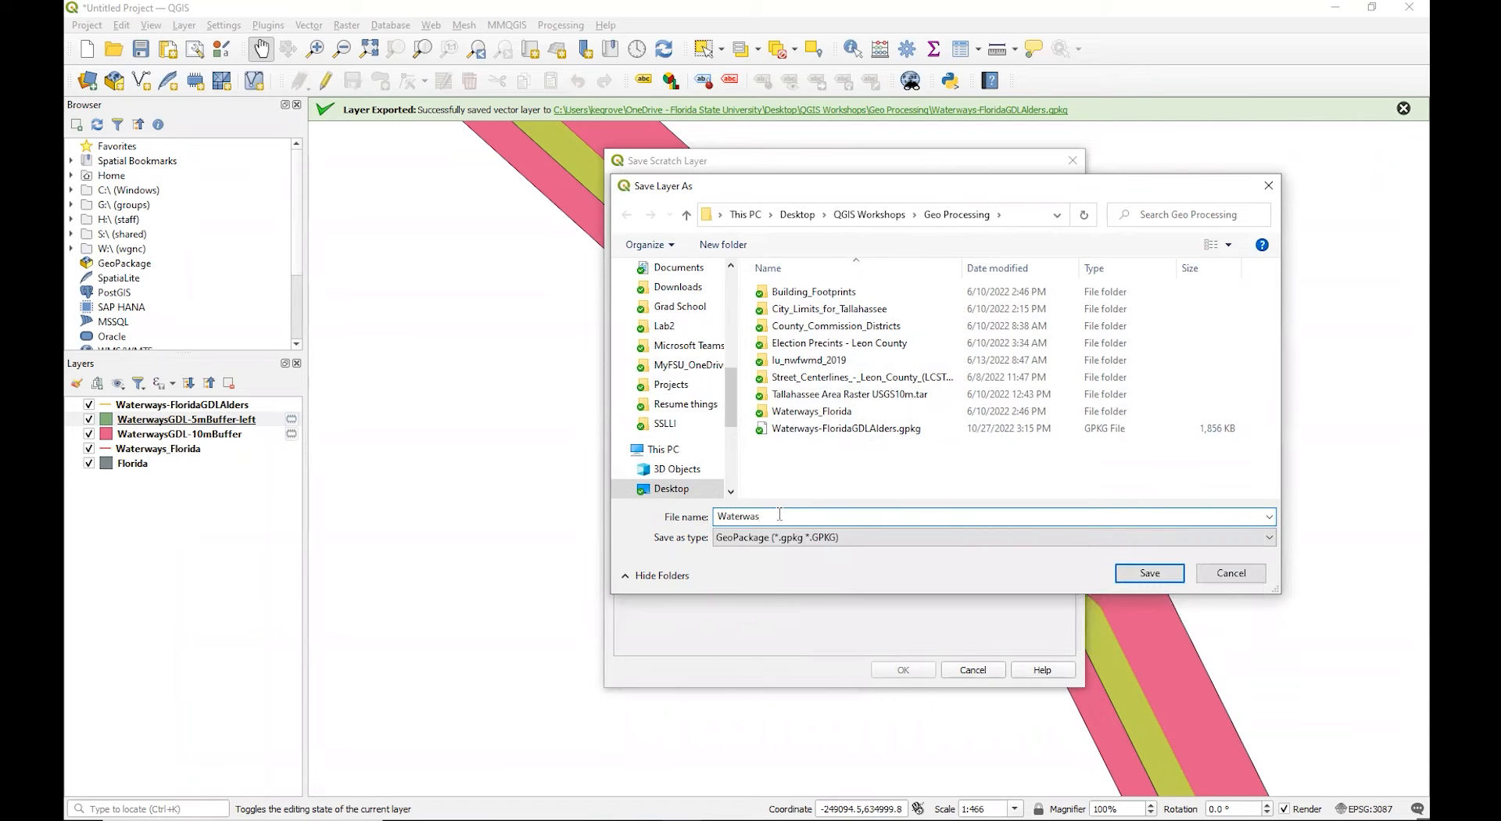
key(BackSpace)
text(ys)
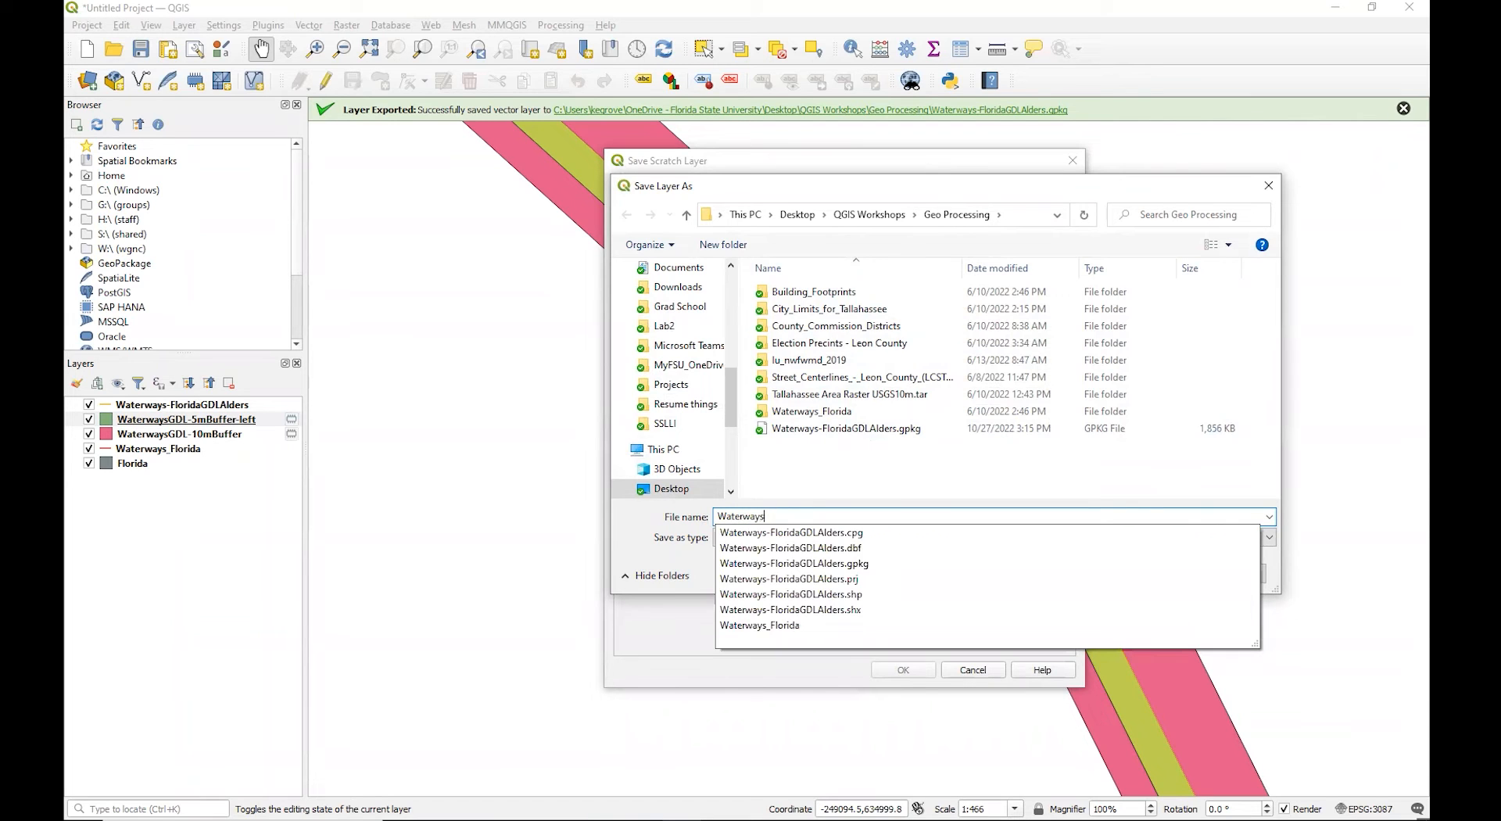
text(-)
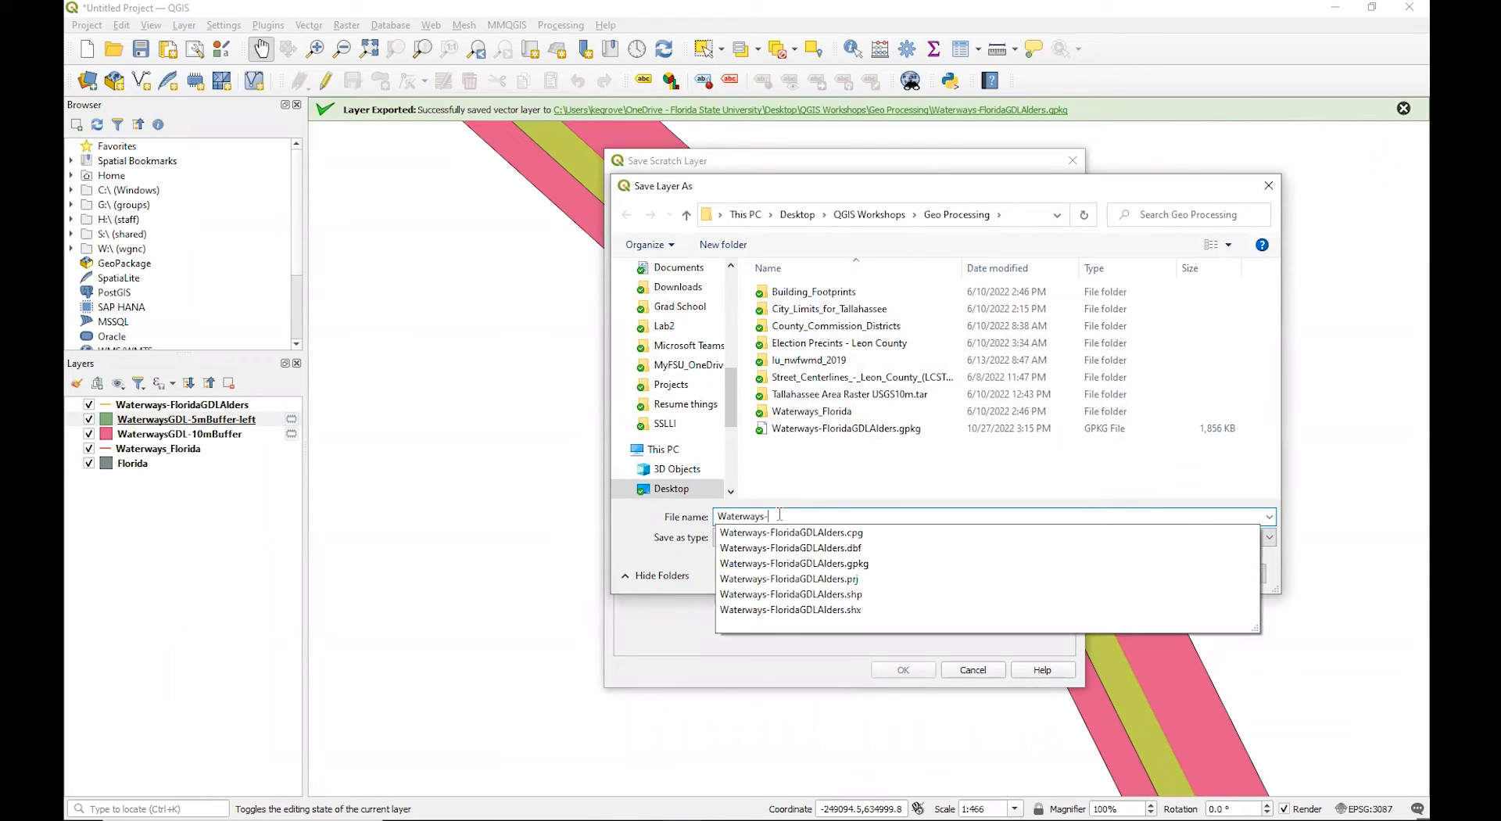
text(GDL-5m)
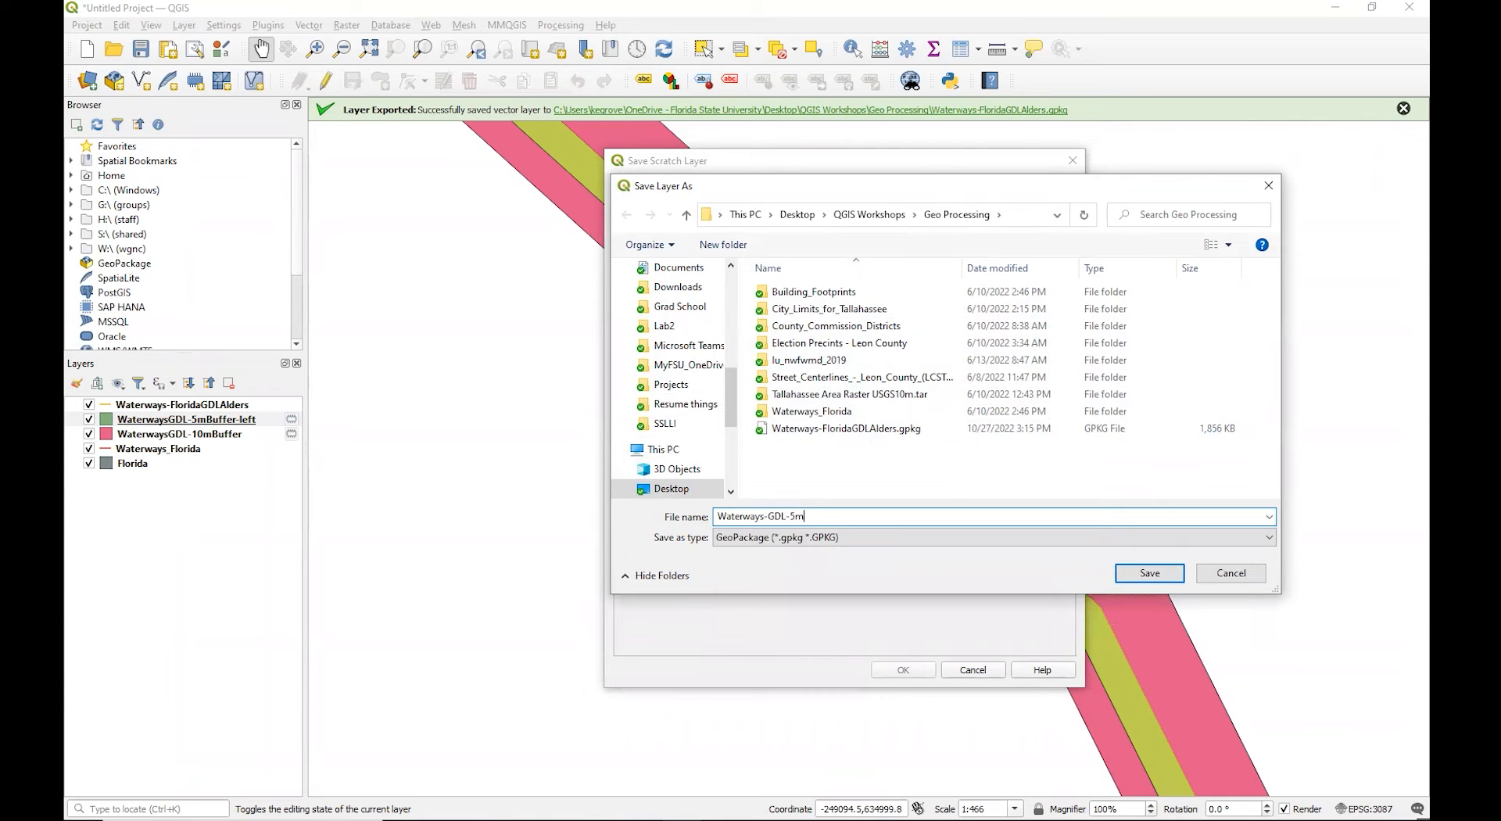
text(Buffer-left)
click(1149, 573)
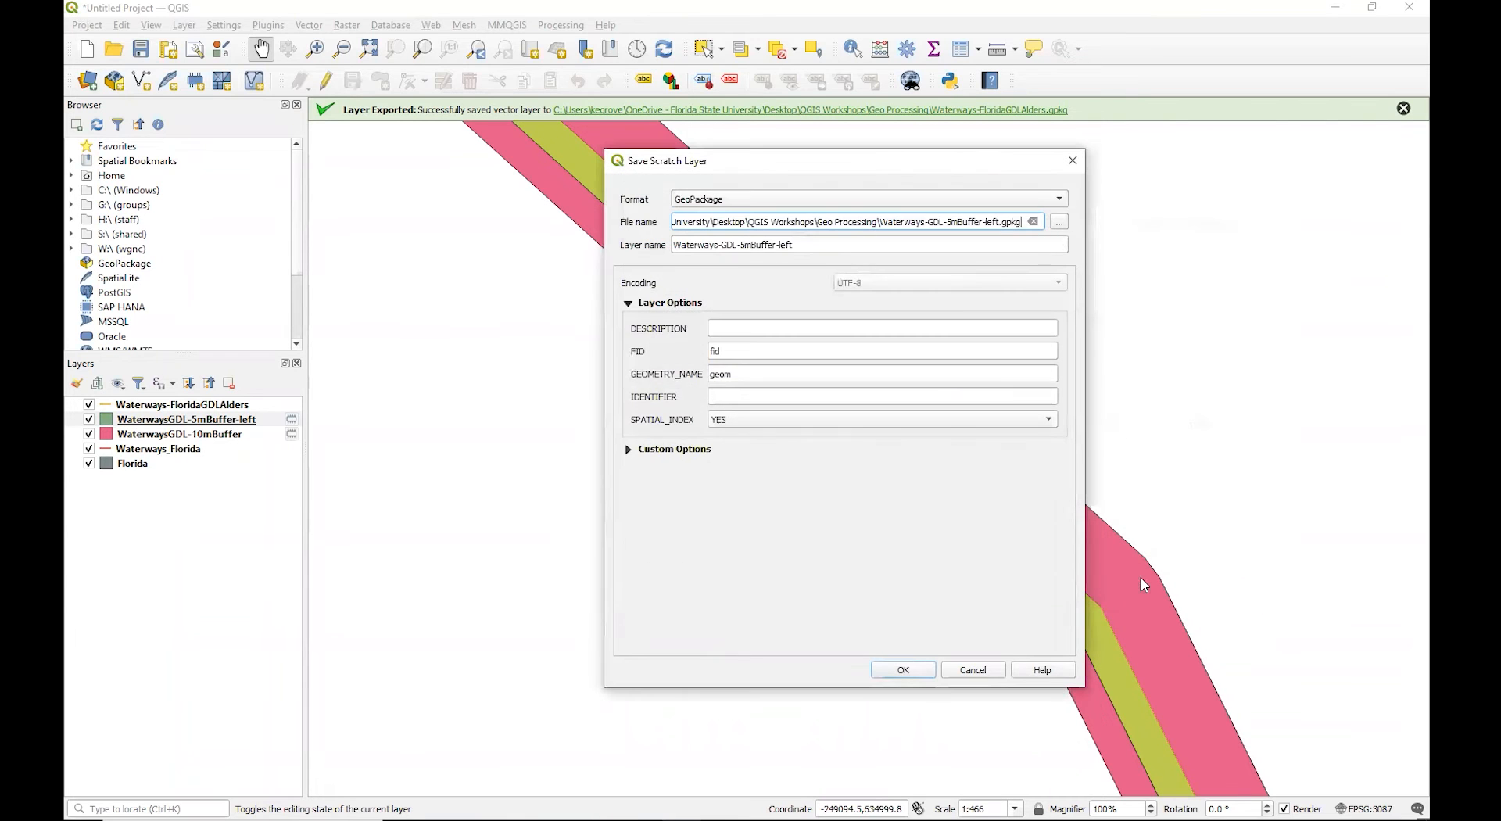
click(909, 676)
click(288, 450)
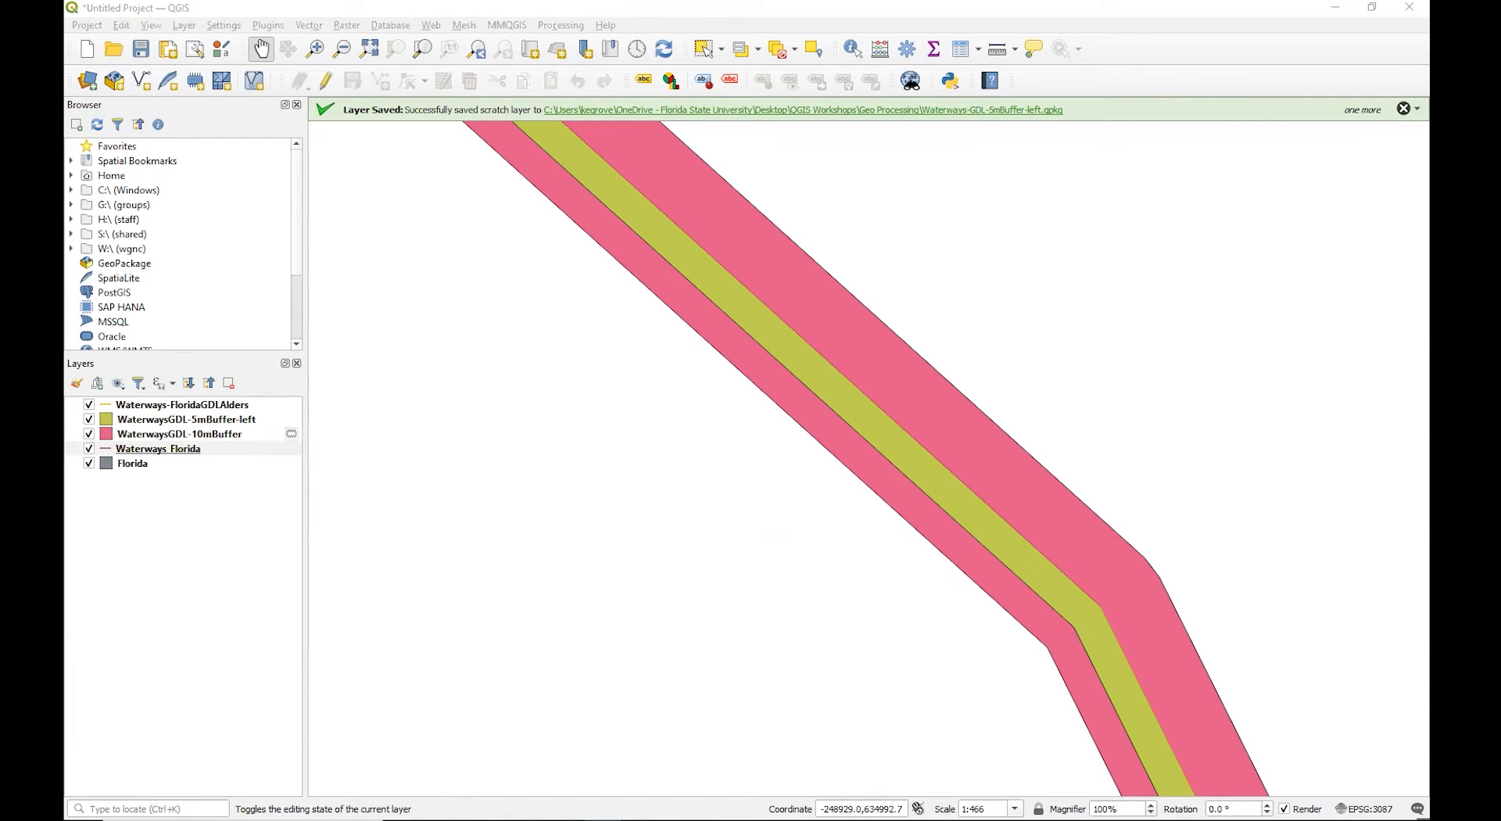
Check the Part 2: Clipping instructions in Google Docs, return to QGIS and add the City_Limits_for_Tallahassee%2C_Florida shapefile as a vector layer.
key(alt+Tab)
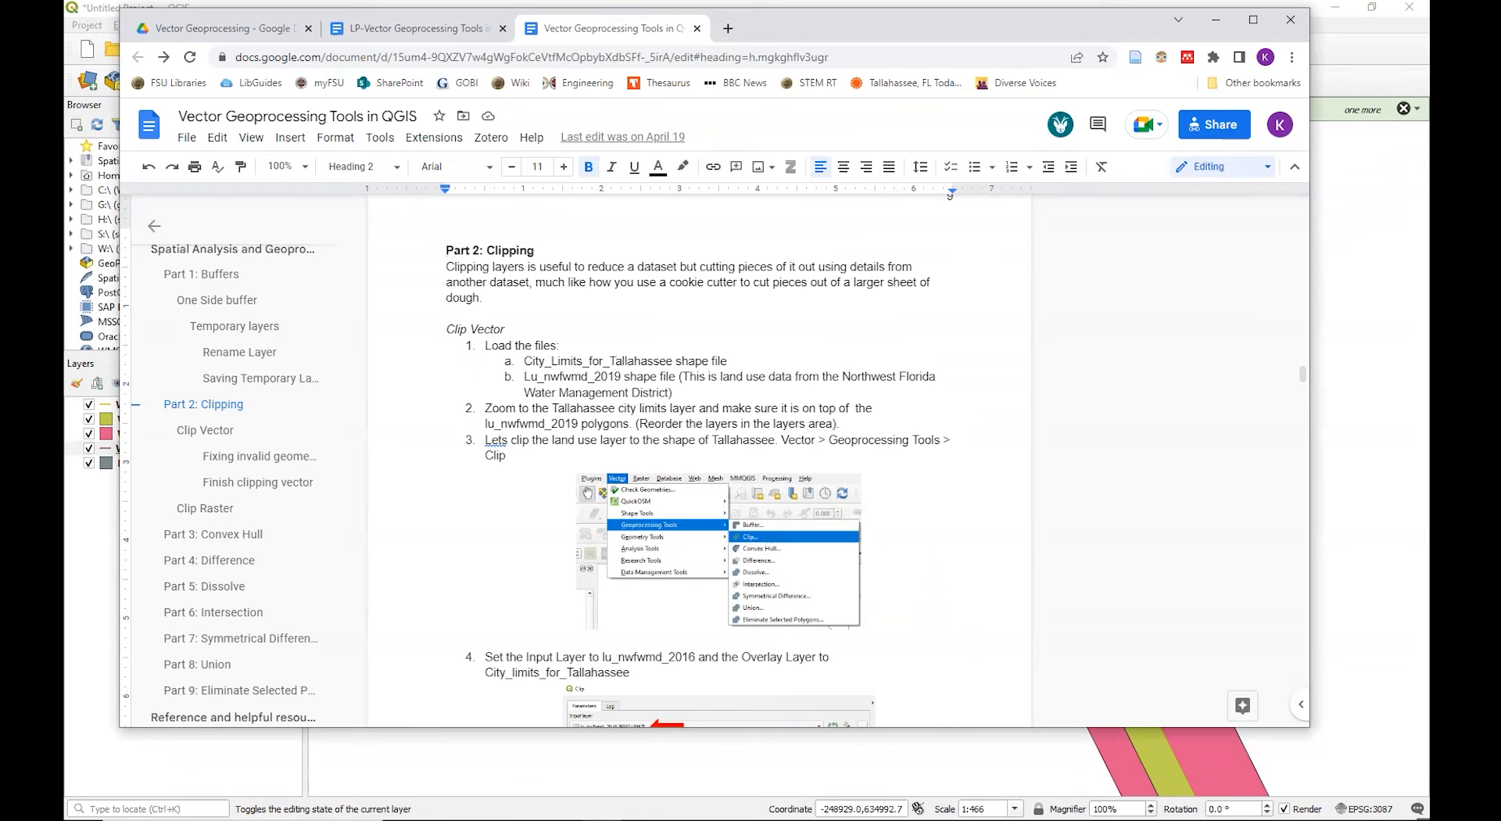
click(1215, 19)
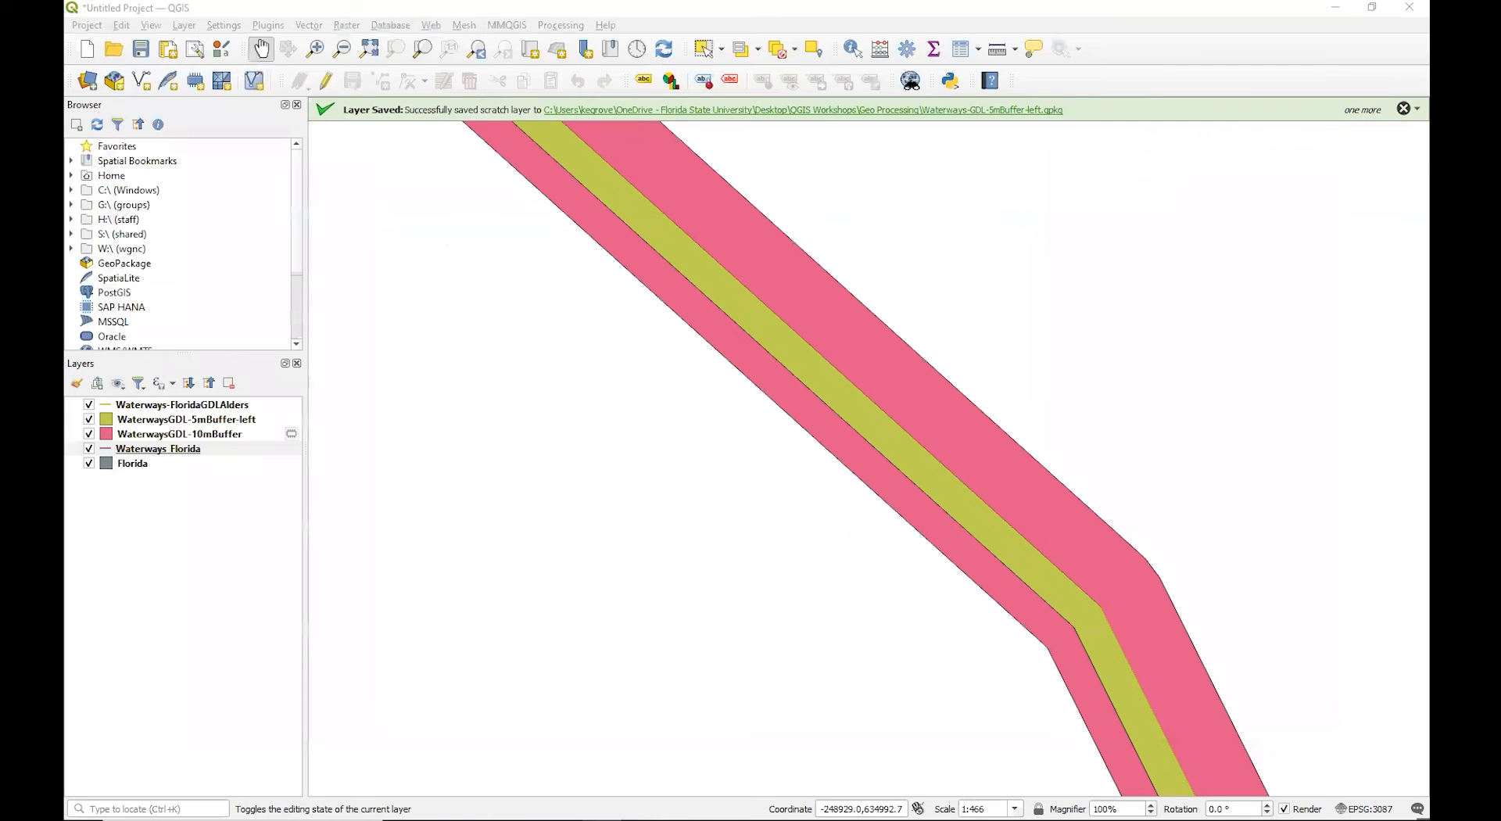
click(86, 85)
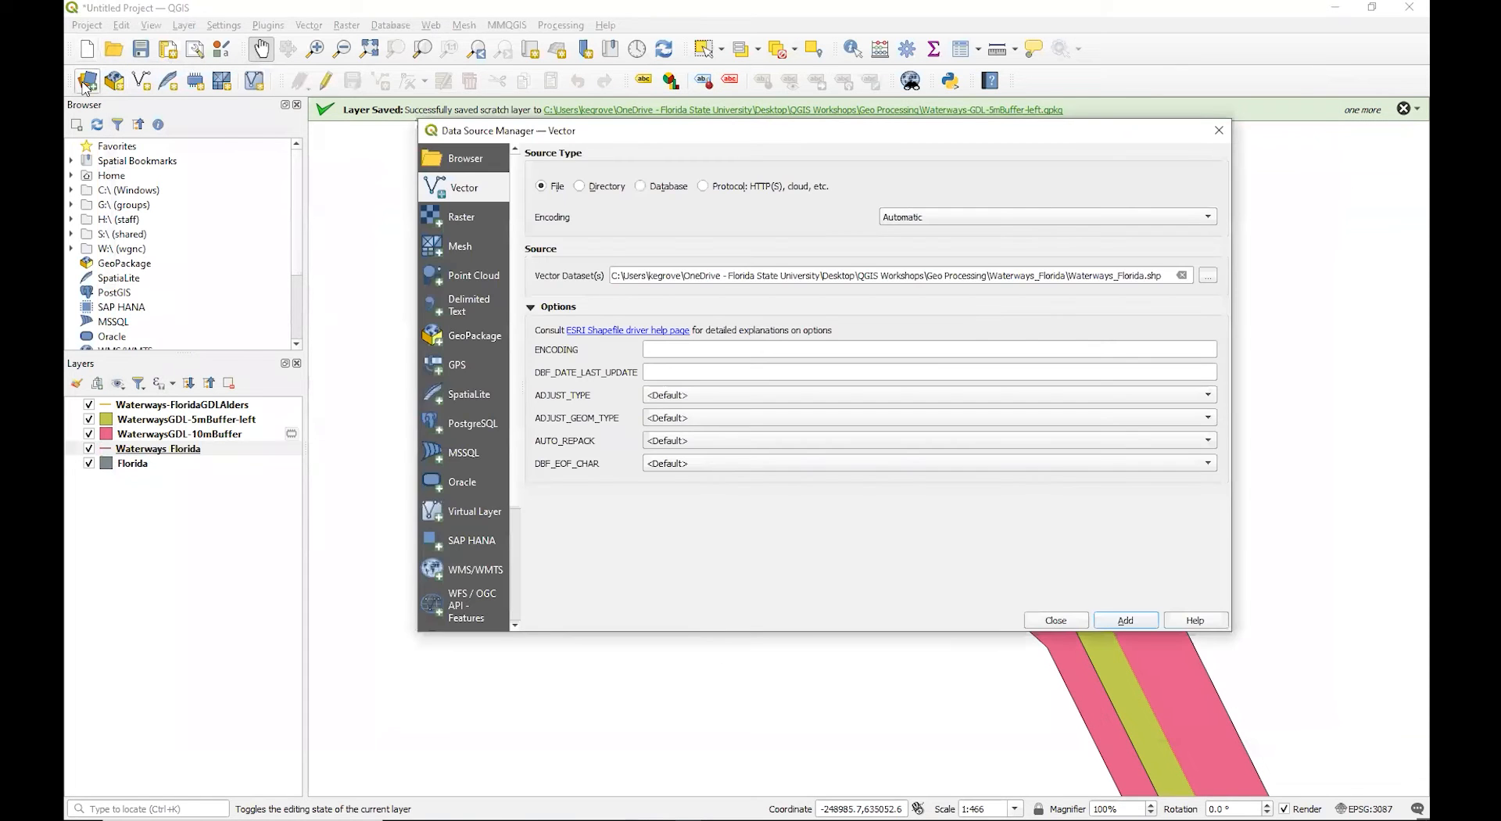
click(1208, 278)
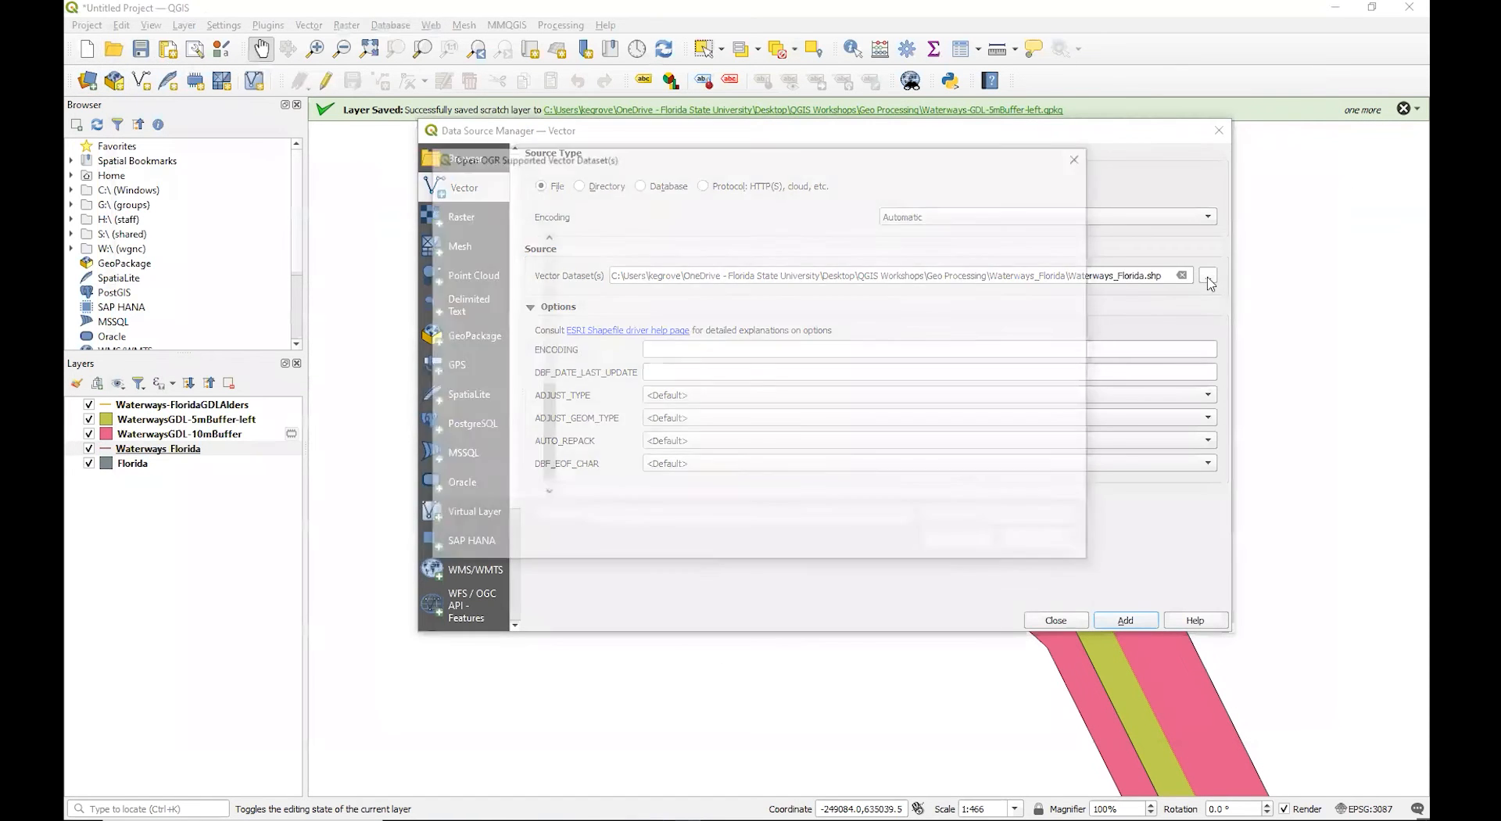
click(665, 184)
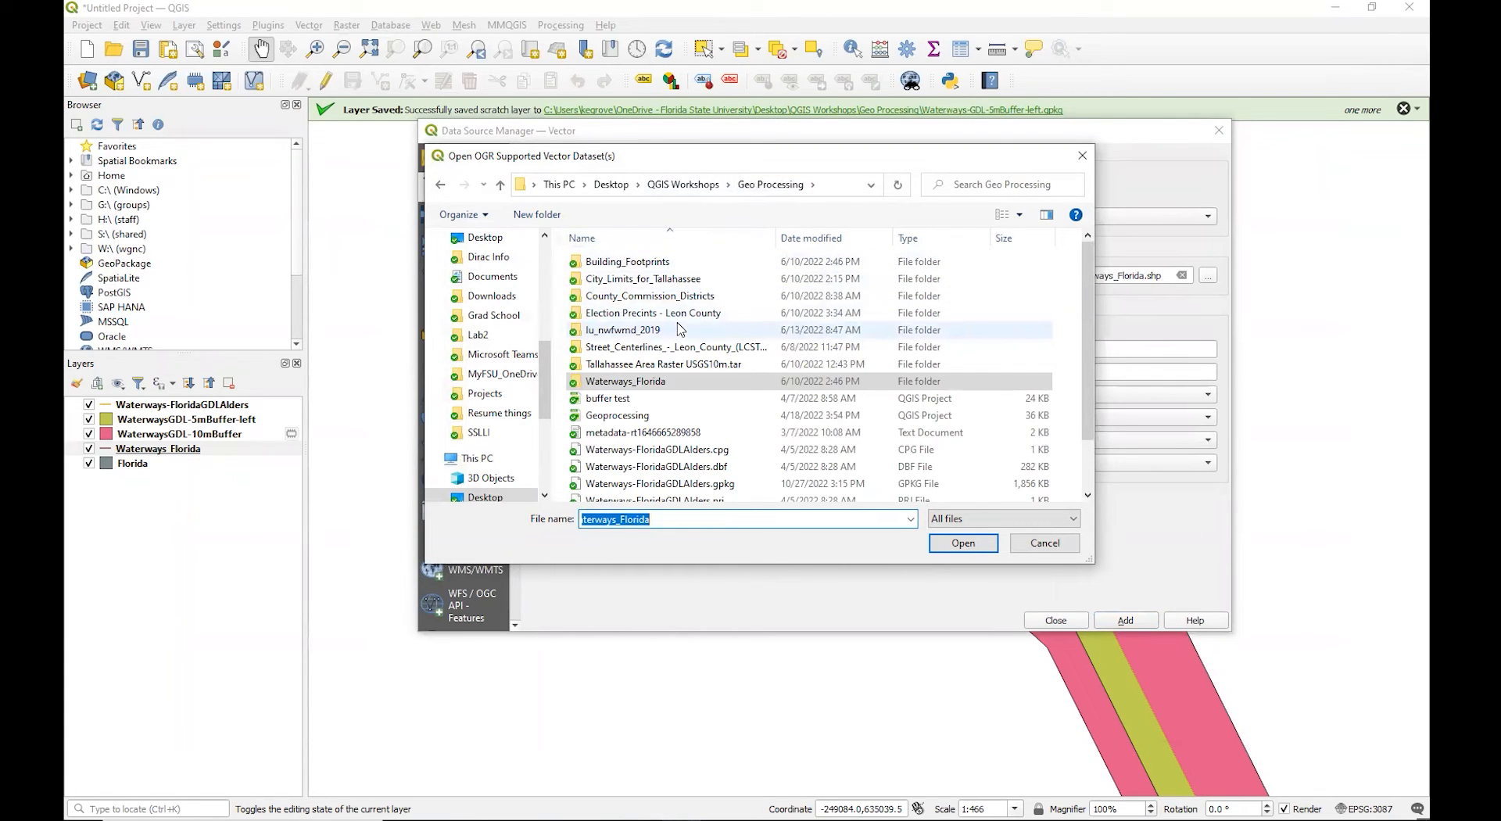
double_click(657, 279)
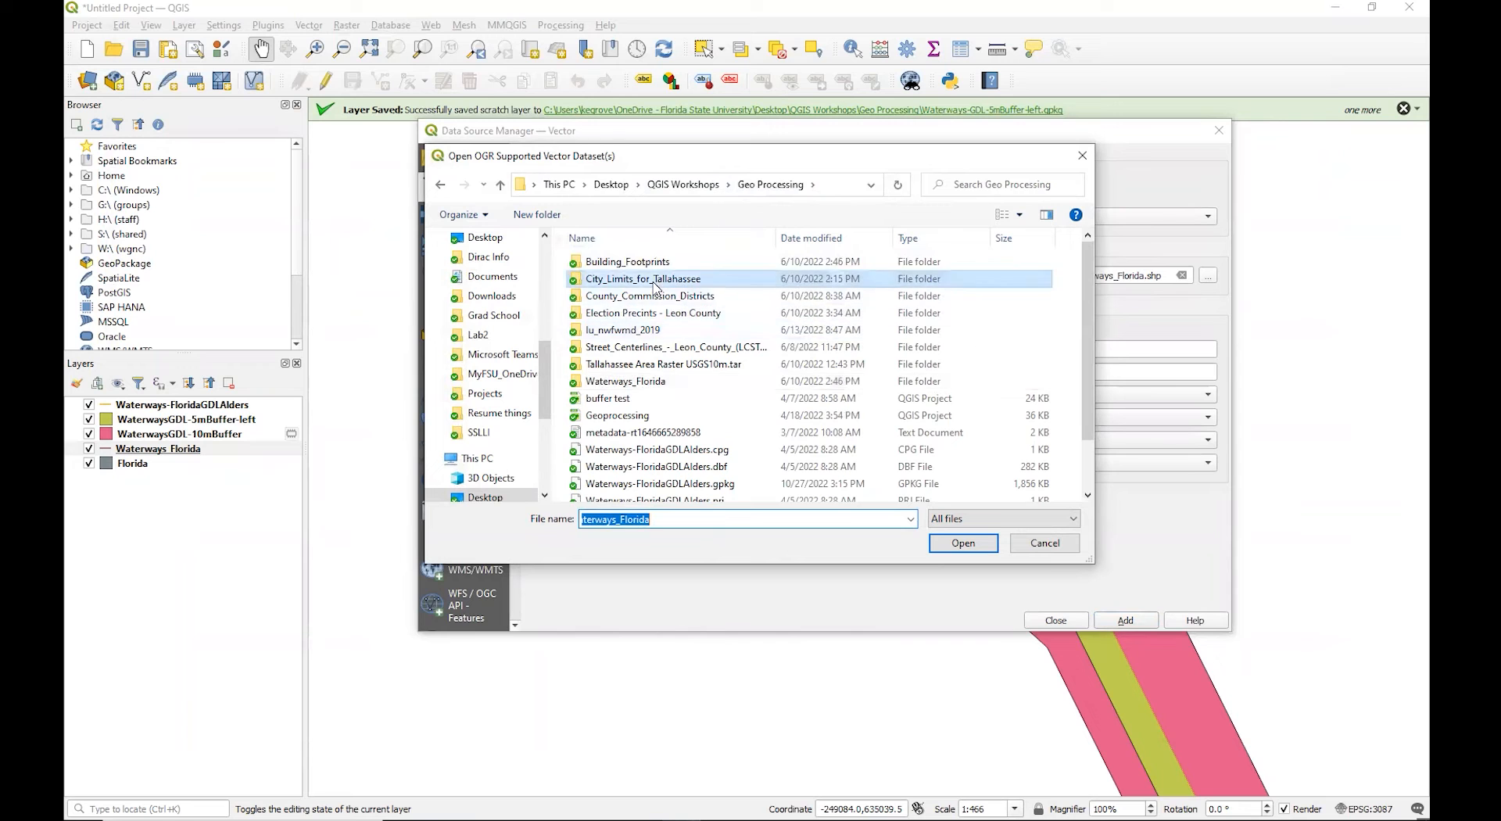
double_click(653, 315)
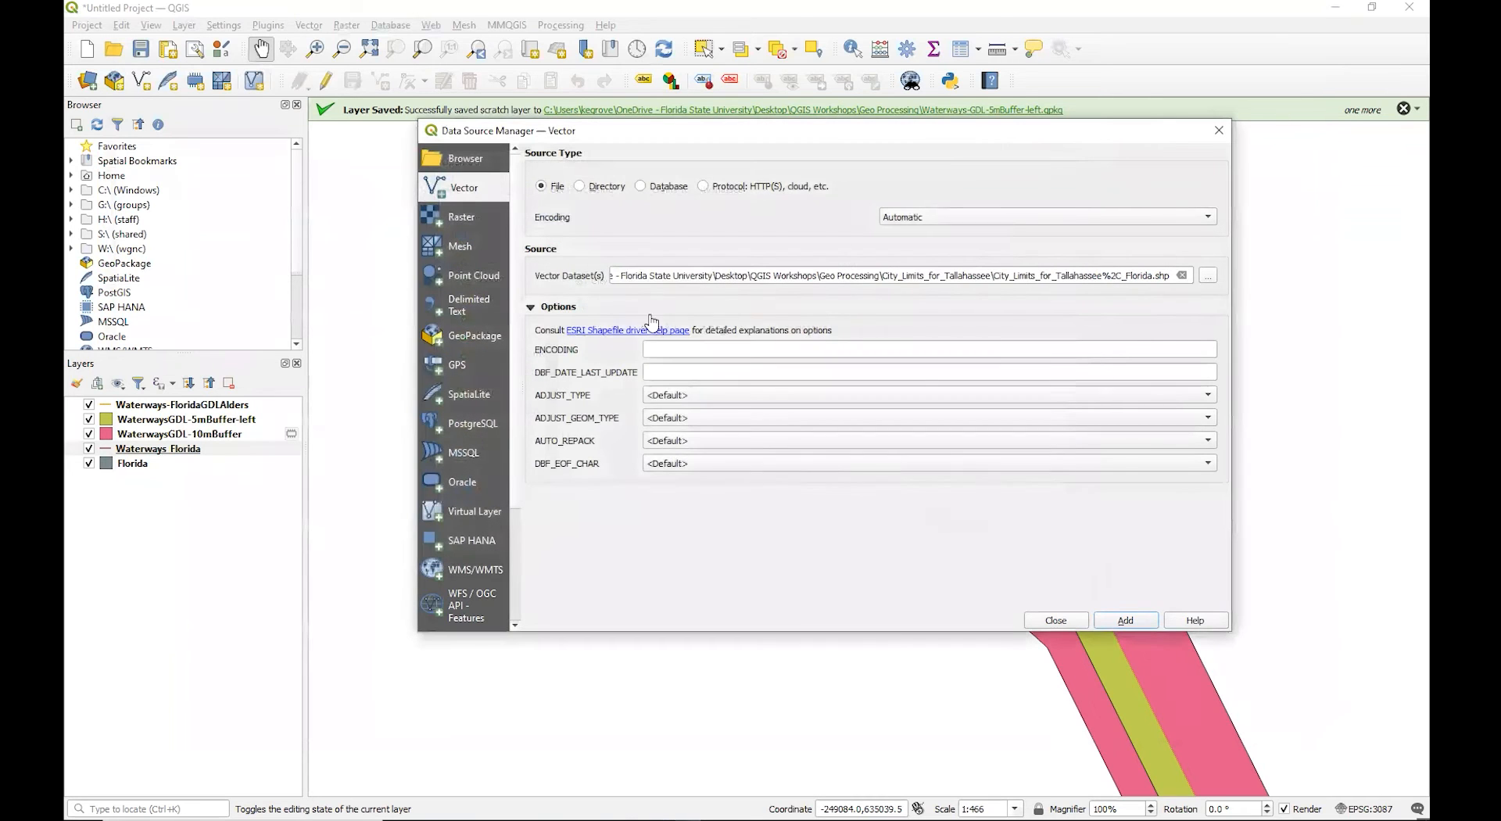
click(1114, 626)
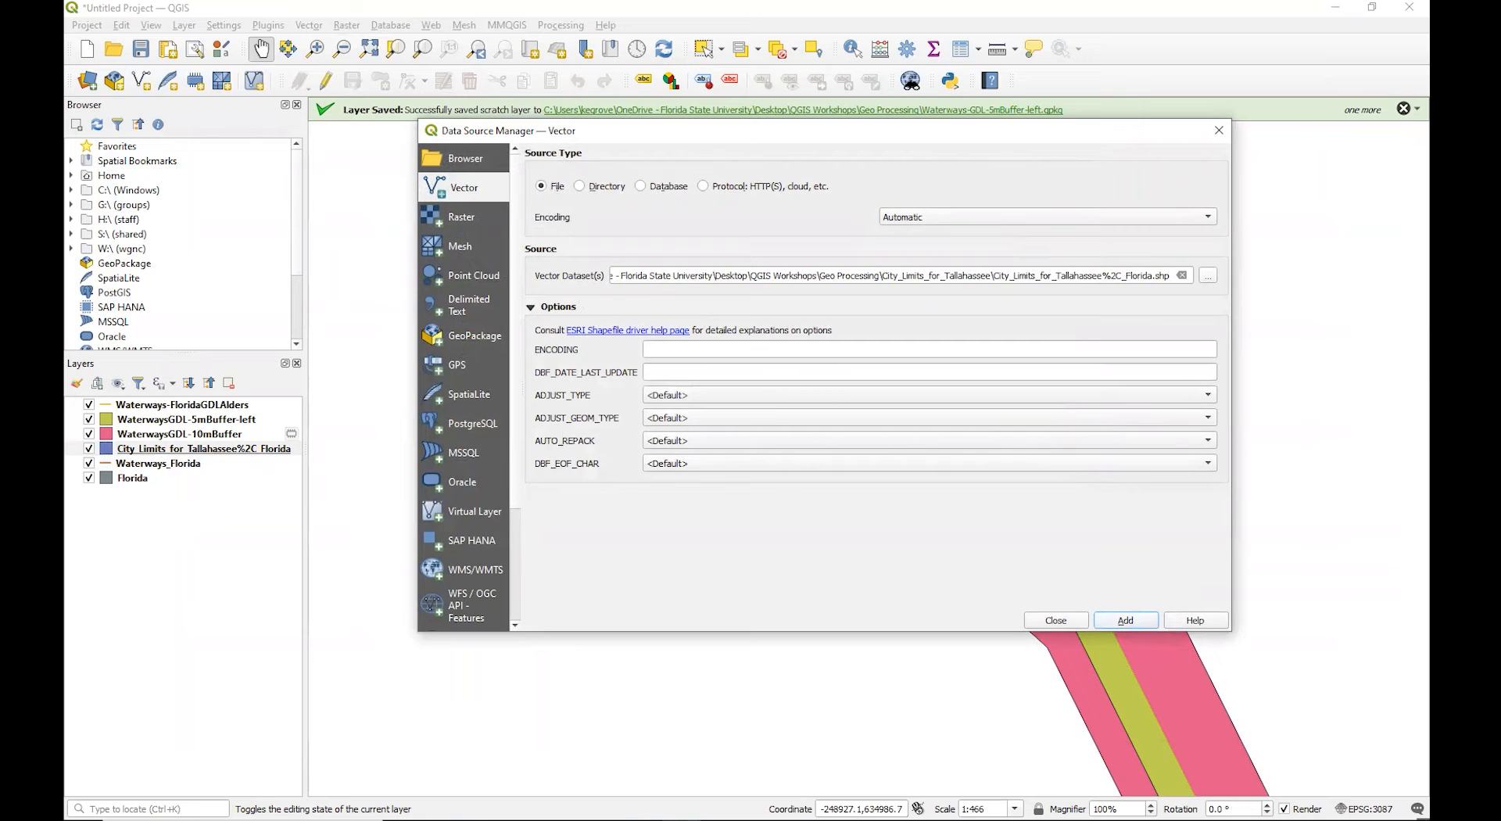
Add the lu_nwfwmd_2019 shapefile from its folder in Geo Processing and close the Data Source Manager.
click(1206, 277)
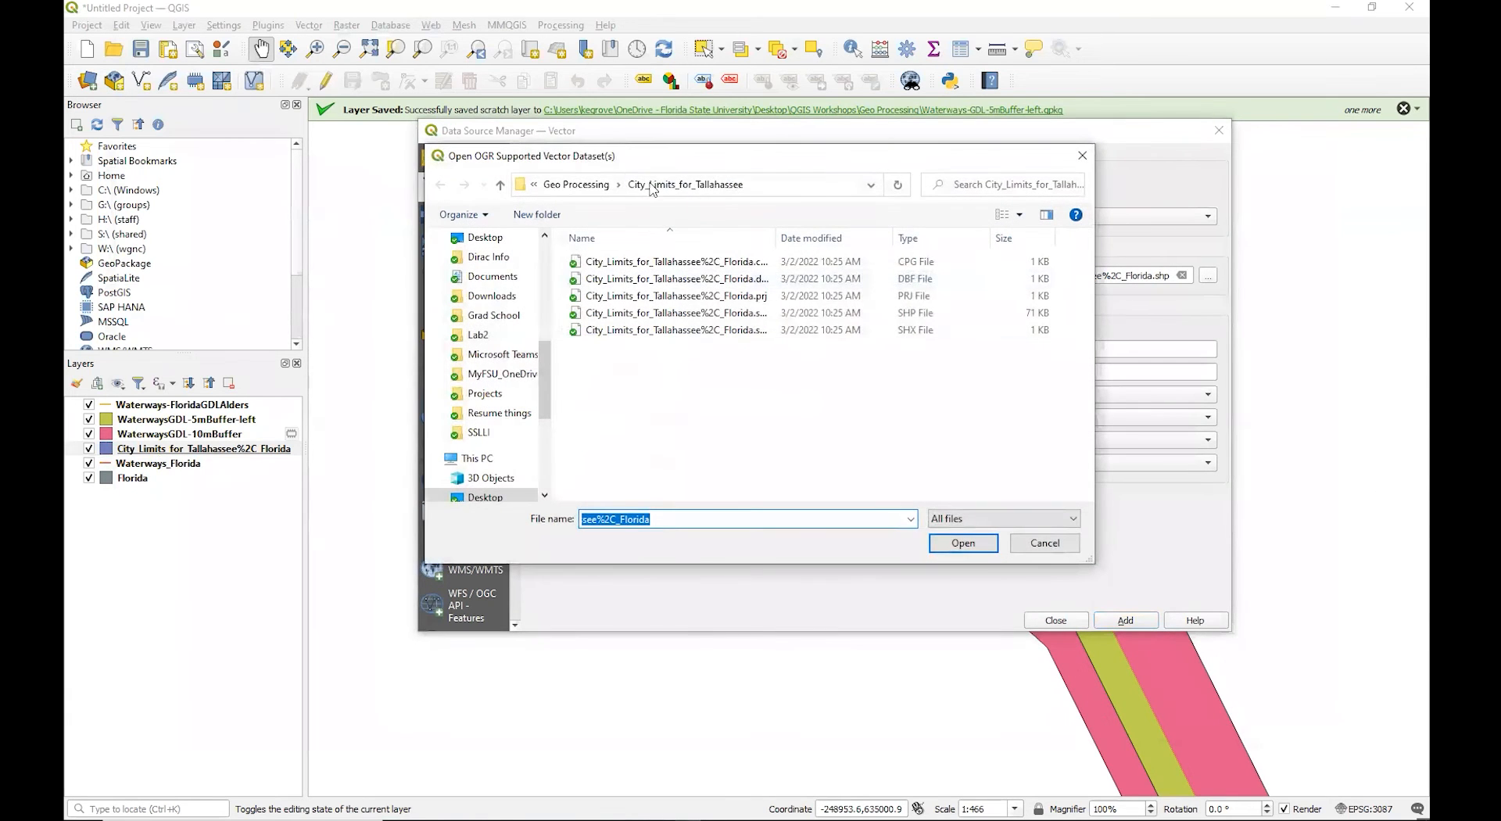
click(577, 185)
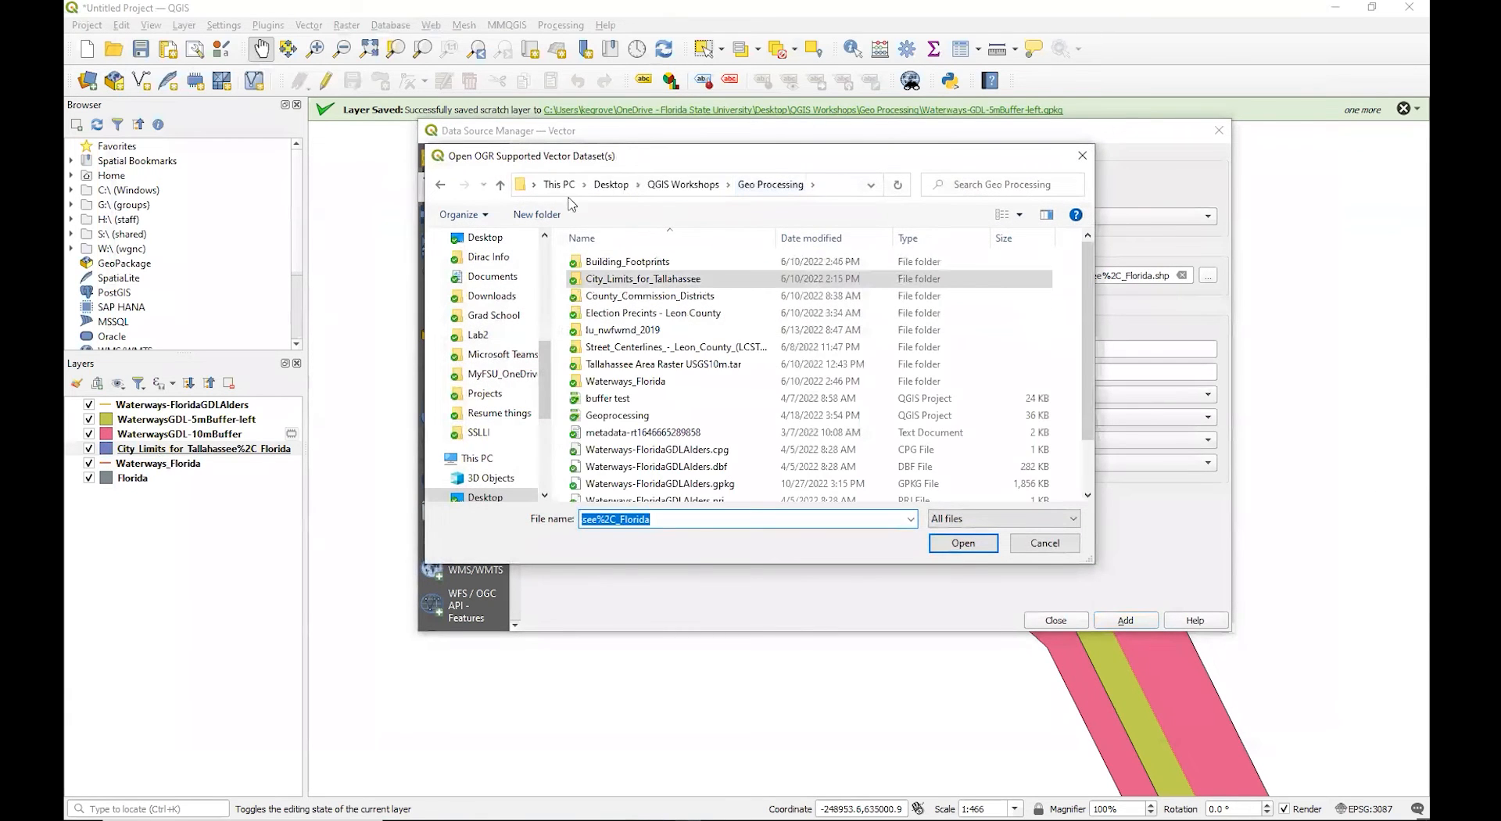
double_click(597, 333)
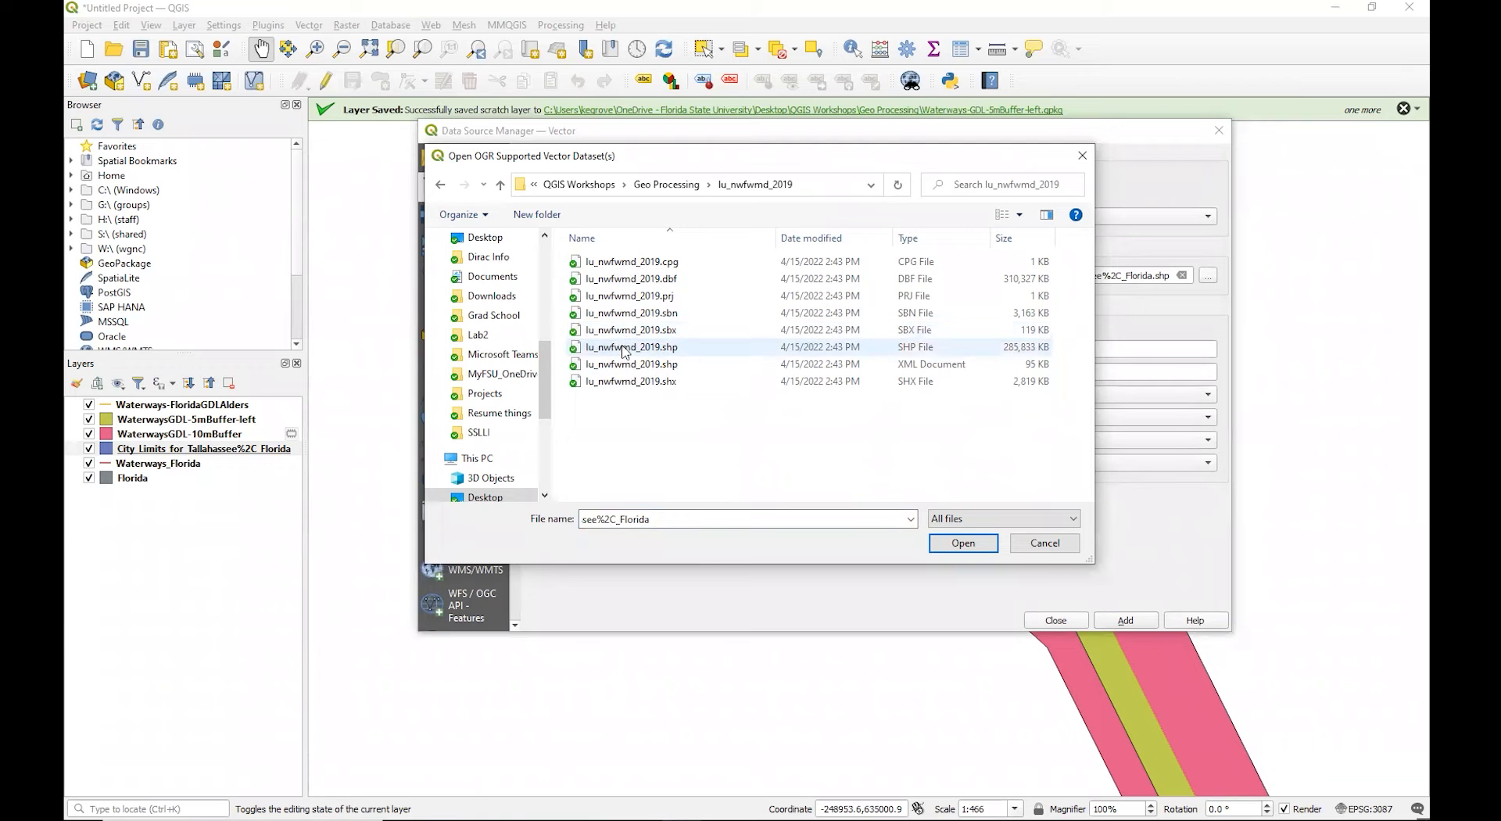
double_click(626, 347)
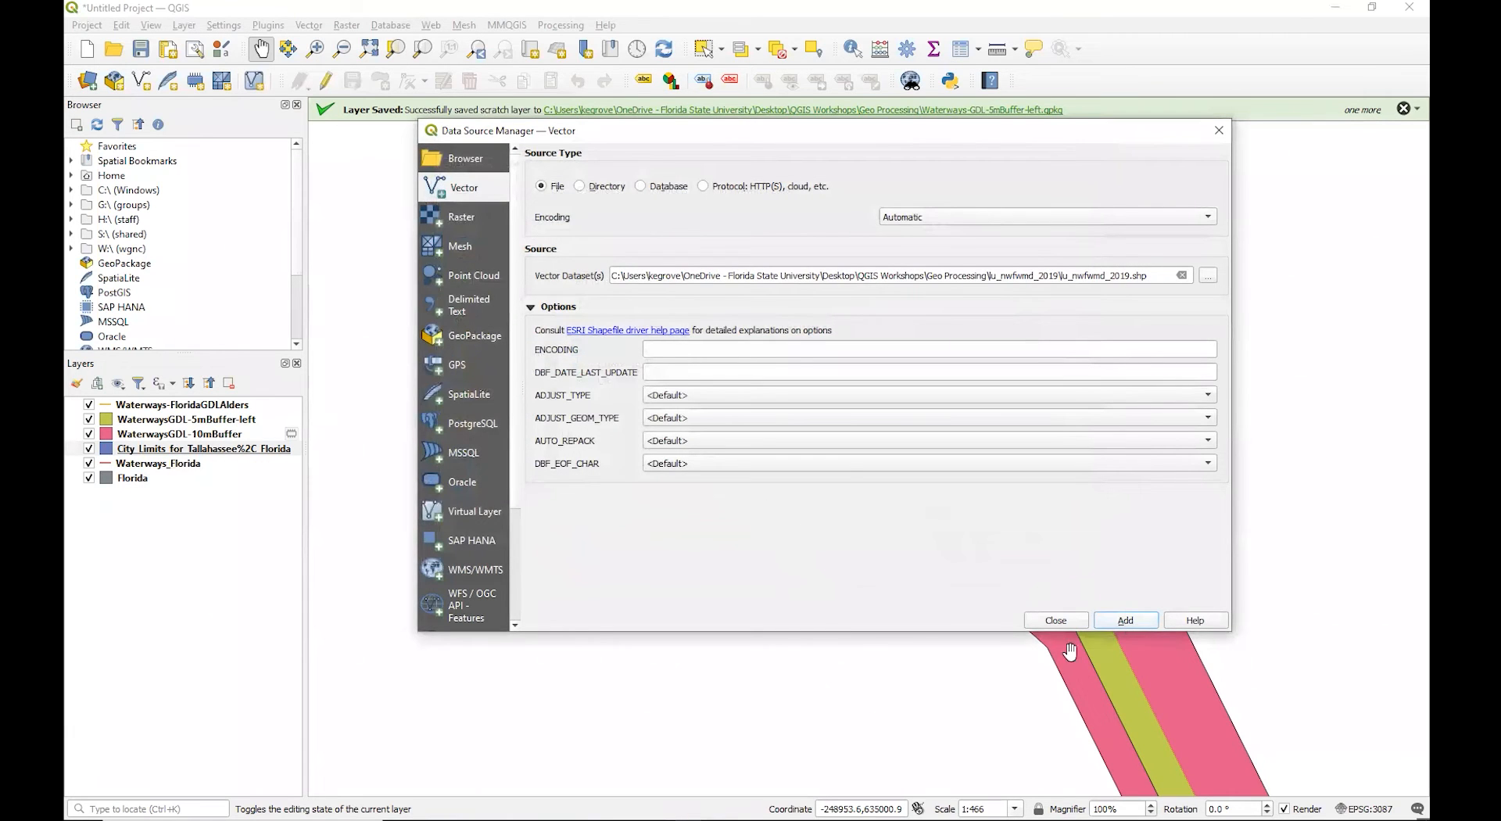
click(1043, 621)
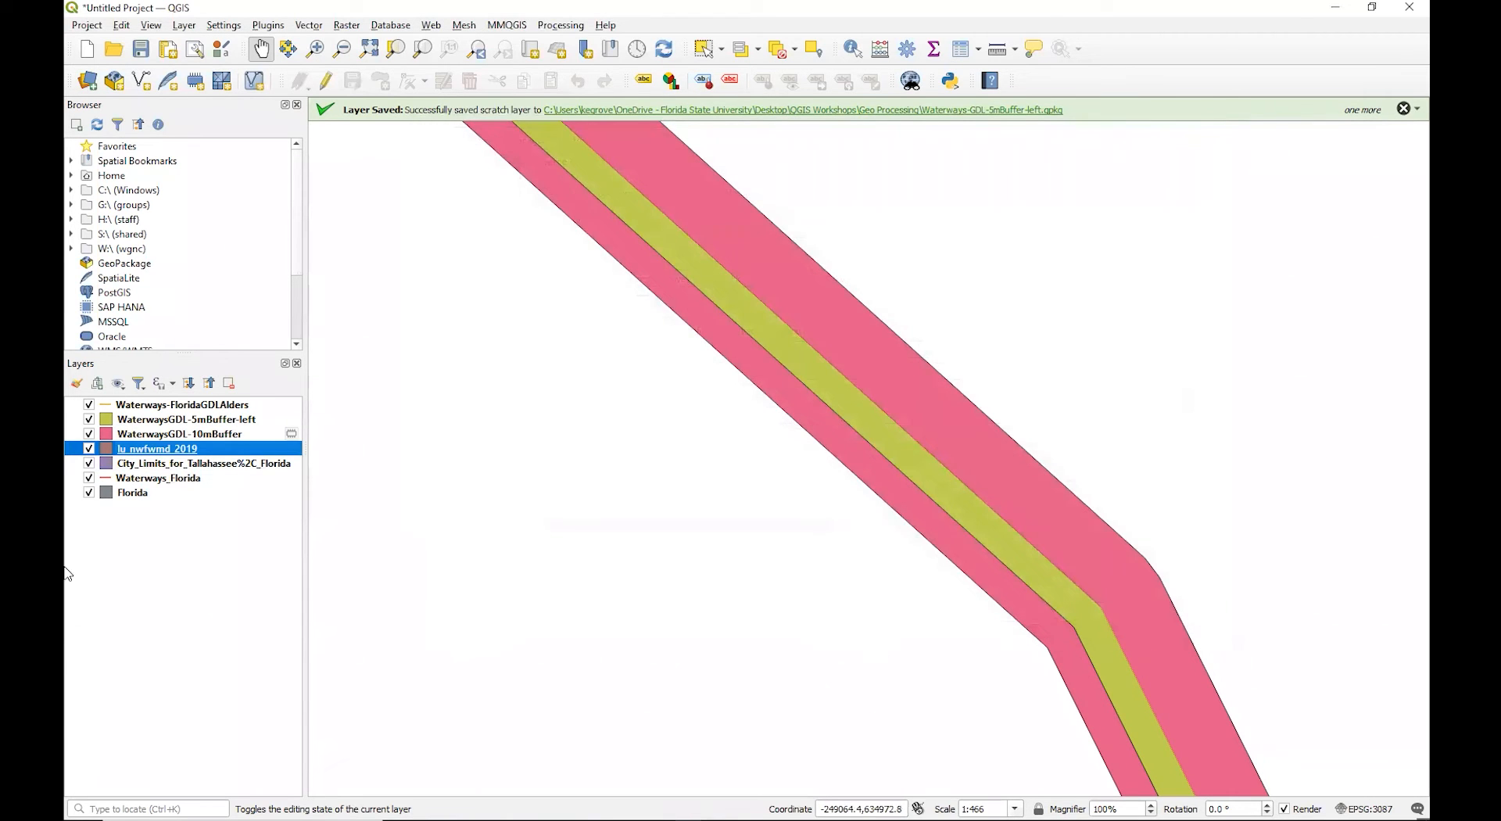
Hide the Waterways_Florida, WaterwaysGDL-10mBuffer, WaterwaysGDL-5mBuffer-left and Waterways-FloridaGDLAlders layers.
click(89, 478)
click(88, 434)
click(89, 418)
click(90, 405)
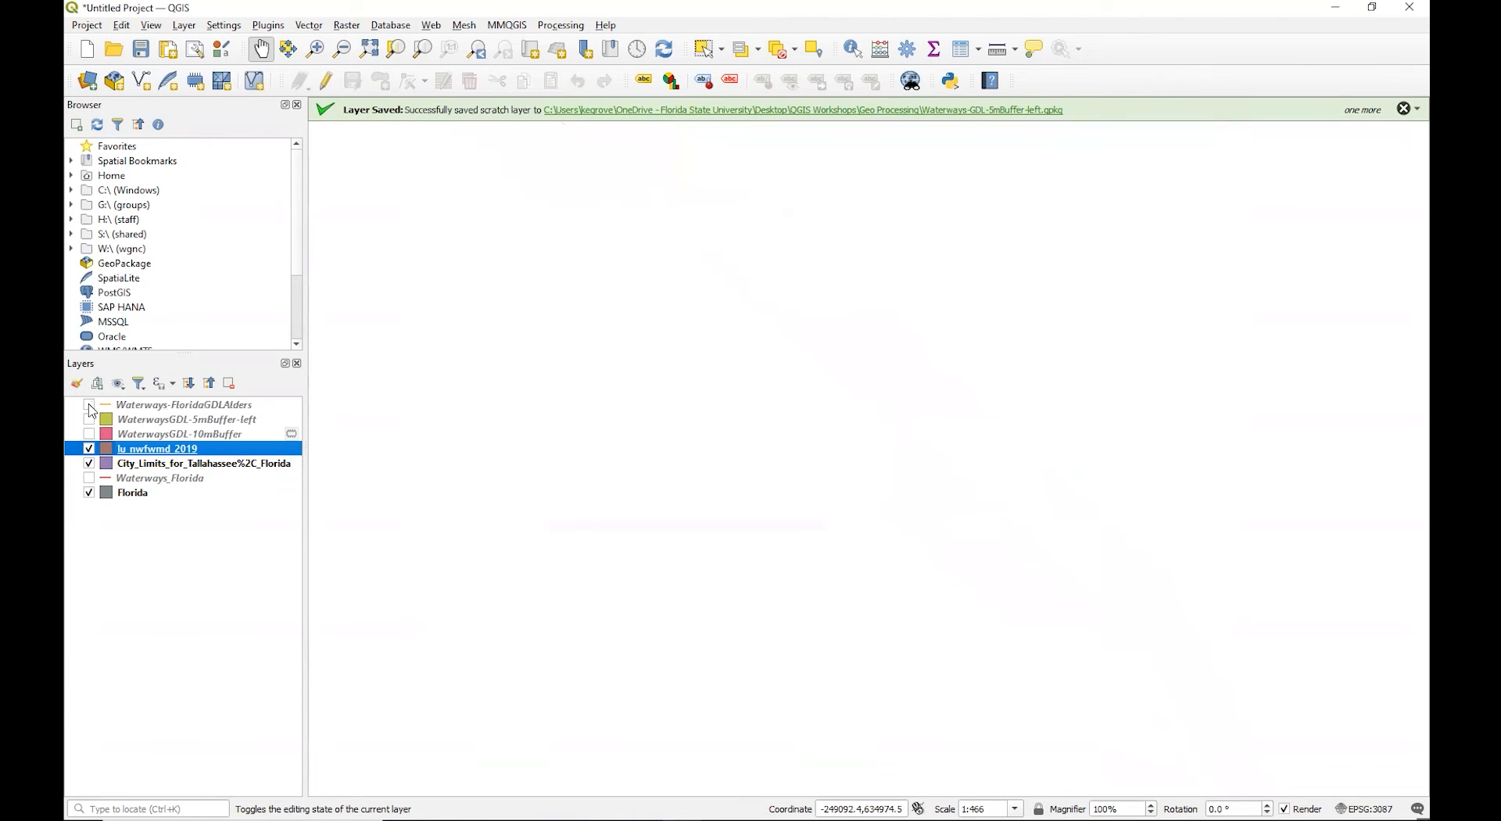
Zoom the map to the lu_nwfwmd_2019 layer and move the Tallahassee city limits layer above it in the layer order.
right_click(154, 452)
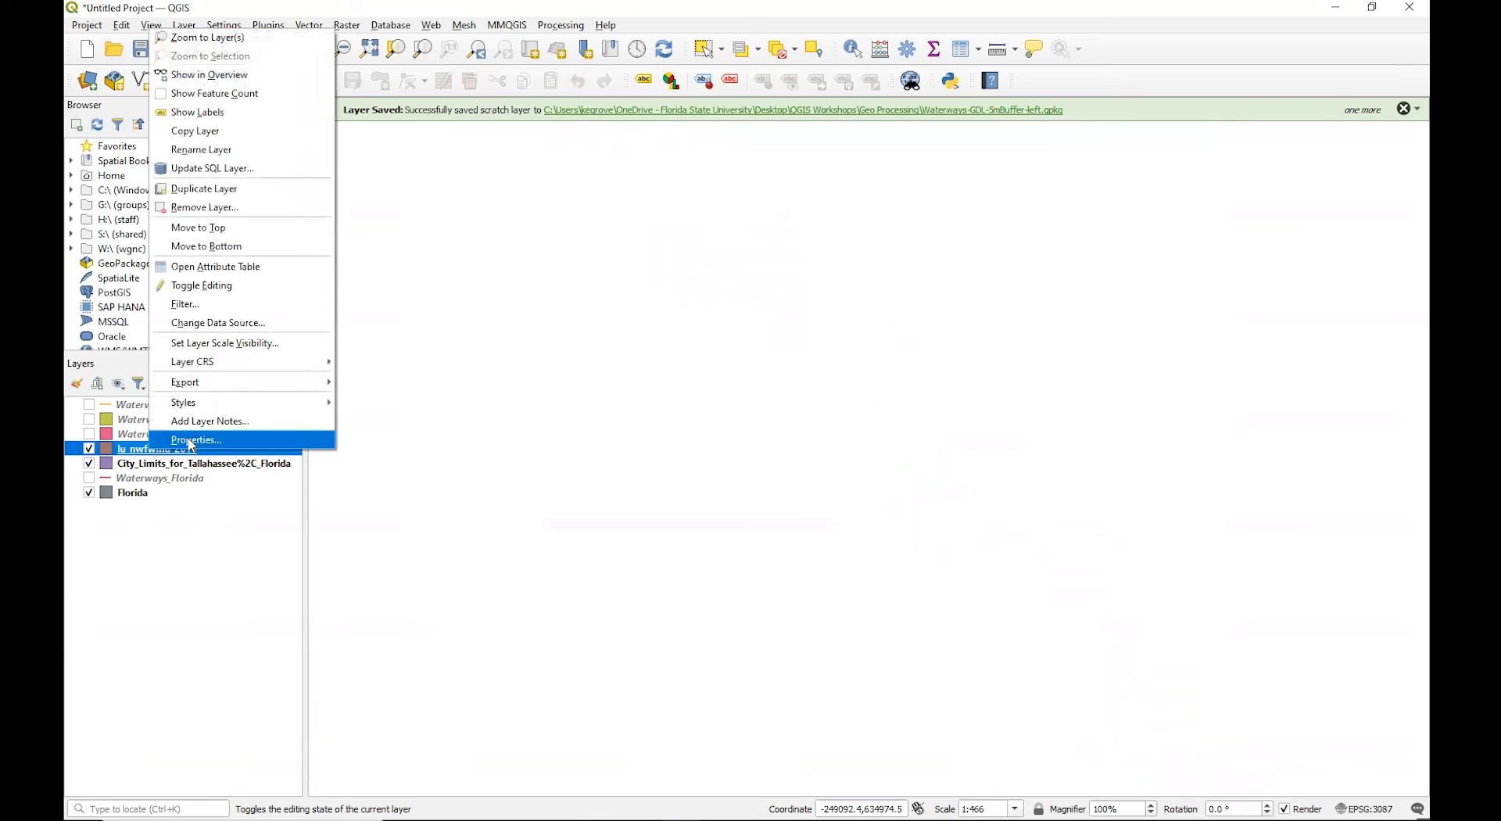
click(201, 563)
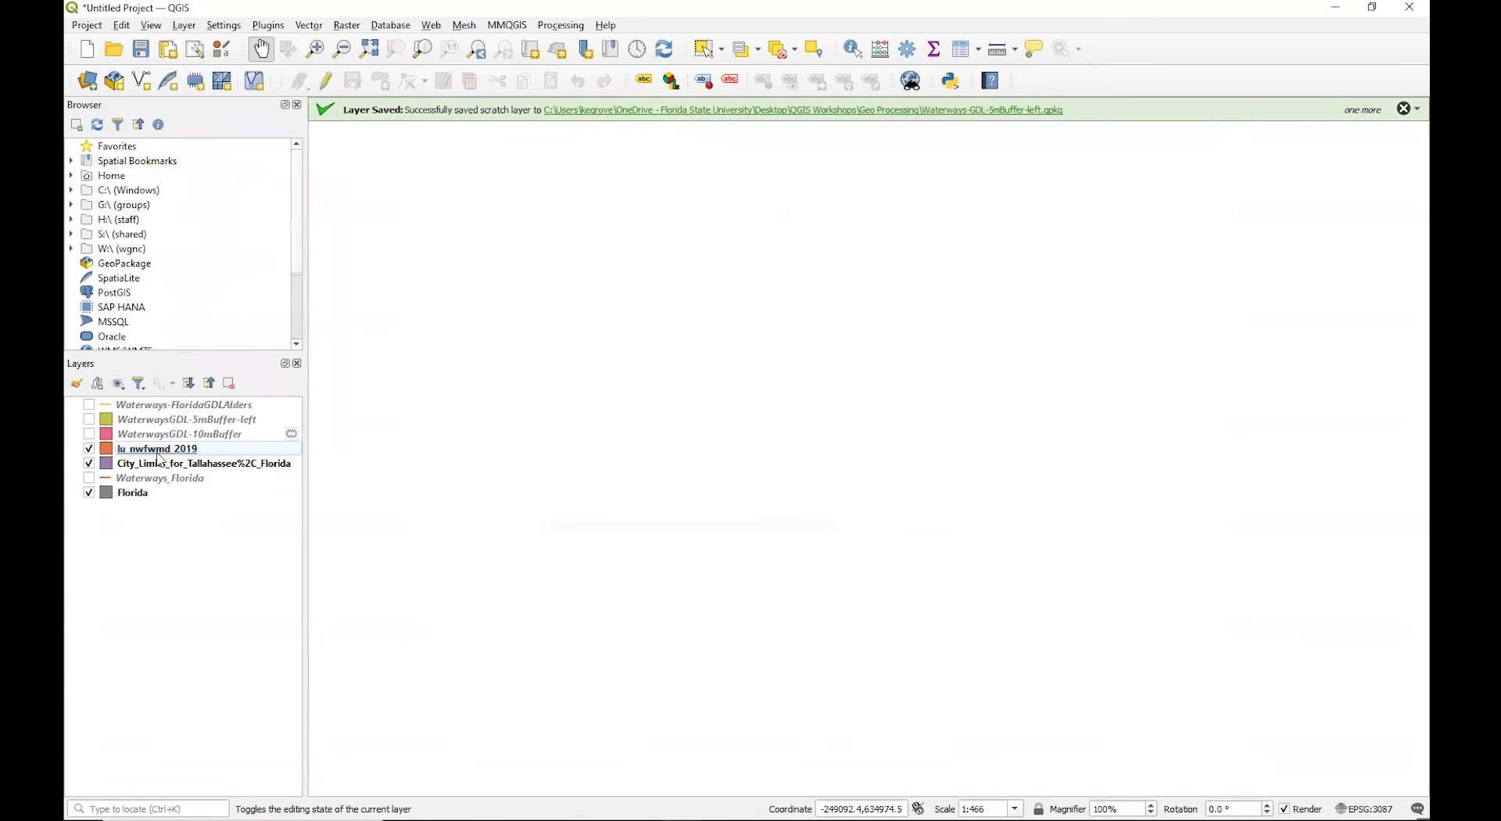
right_click(161, 453)
click(232, 42)
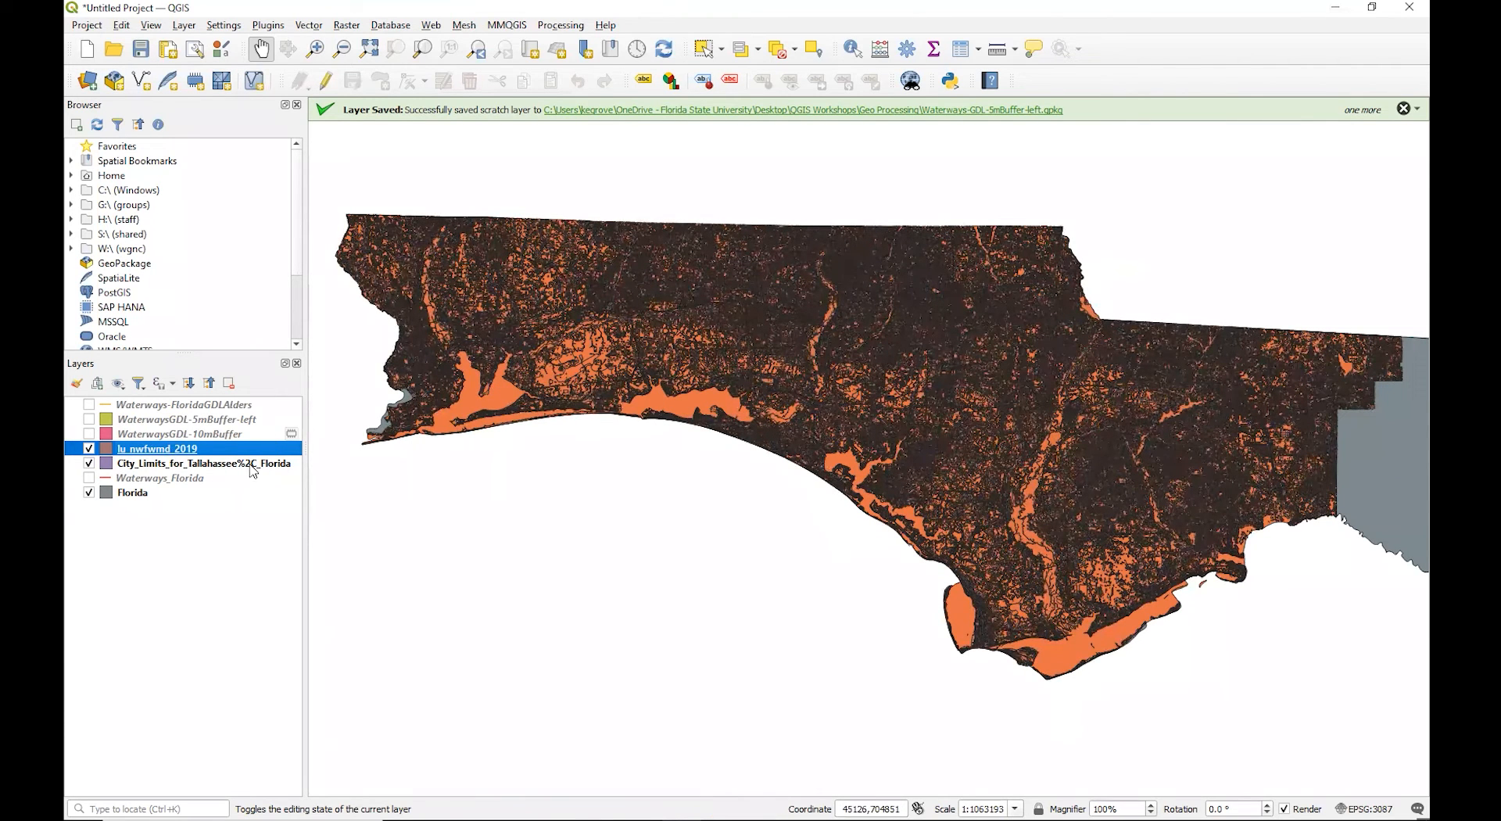
click(213, 511)
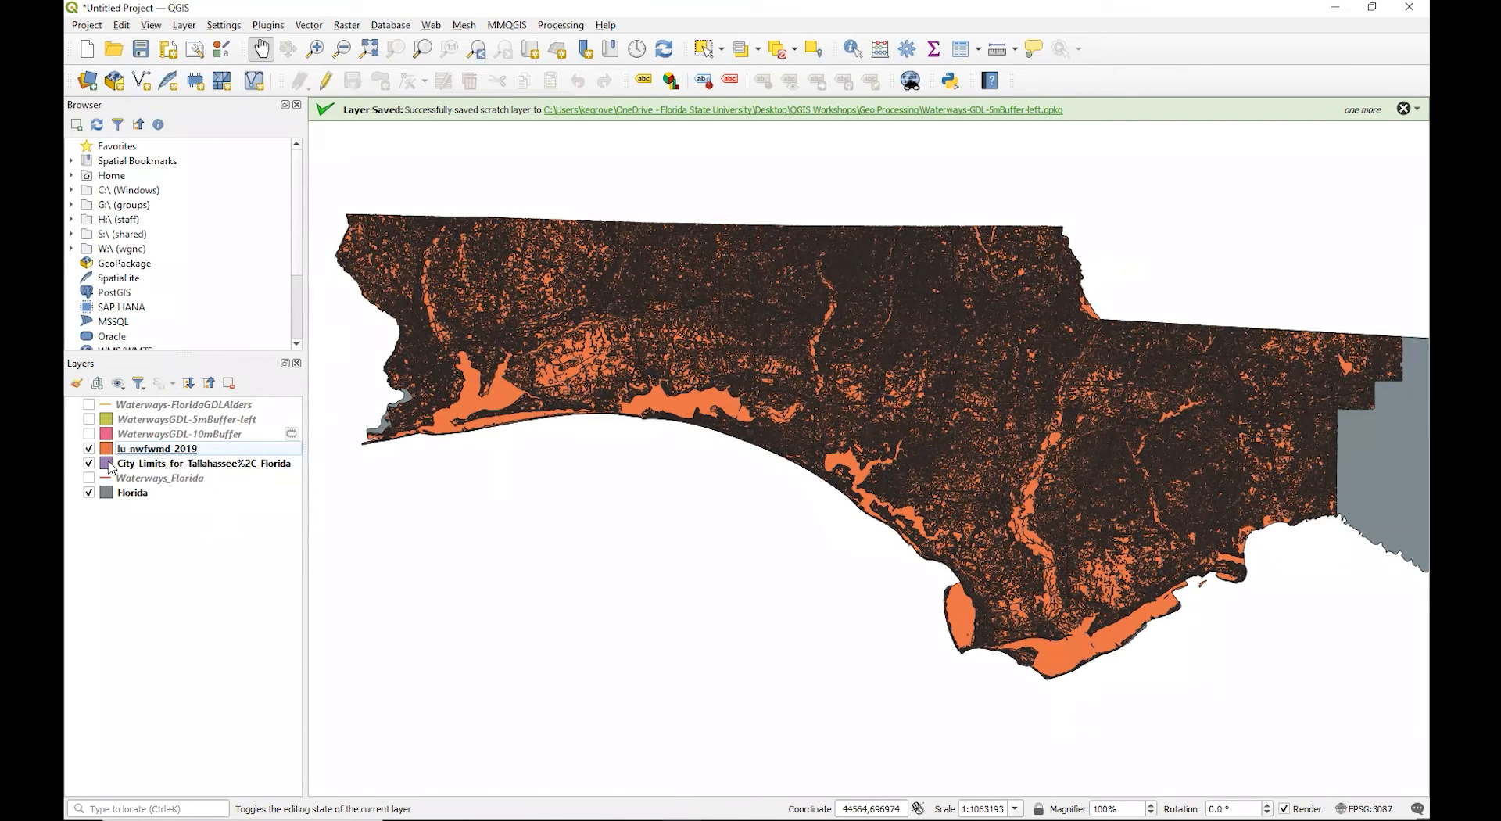
drag(113, 465, 123, 442)
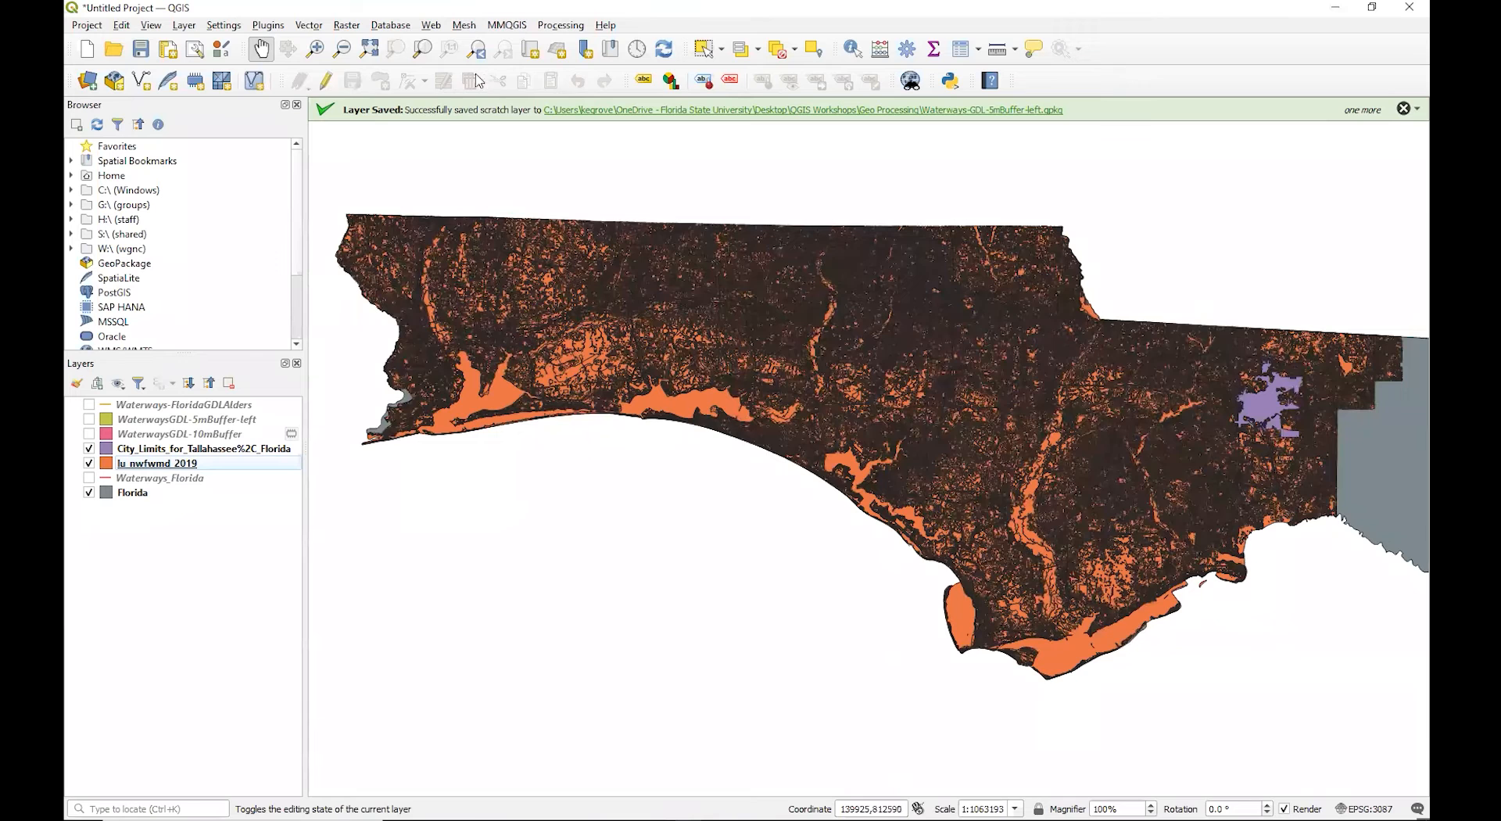
Try to clip lu_nwfwmd_2019 using City_Limits_for_Tallahassee%2C_Florida as the overlay layer, and close the Clip dialog.
click(322, 28)
mouse_move(329, 42)
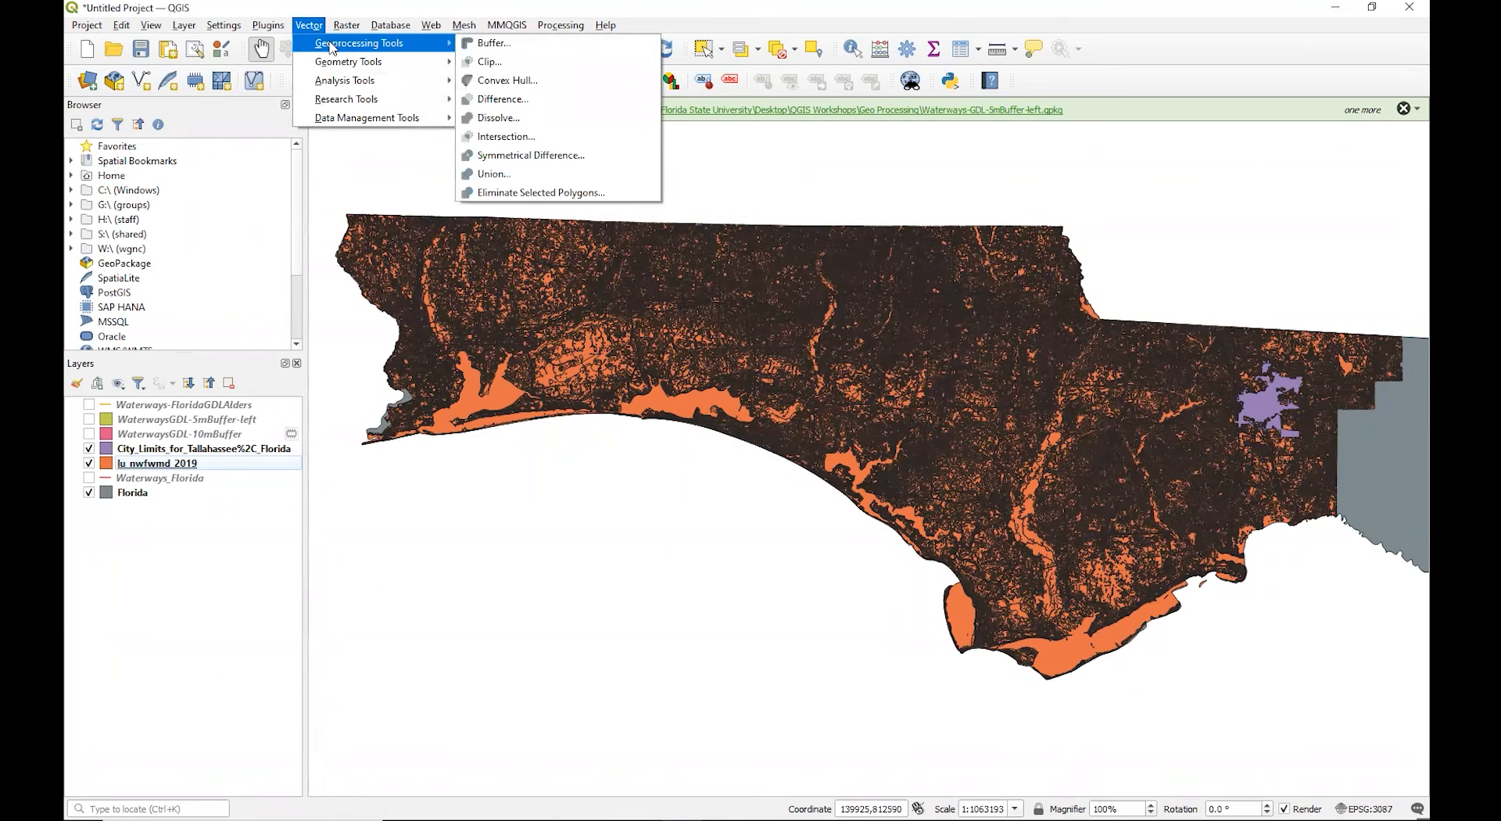
click(487, 63)
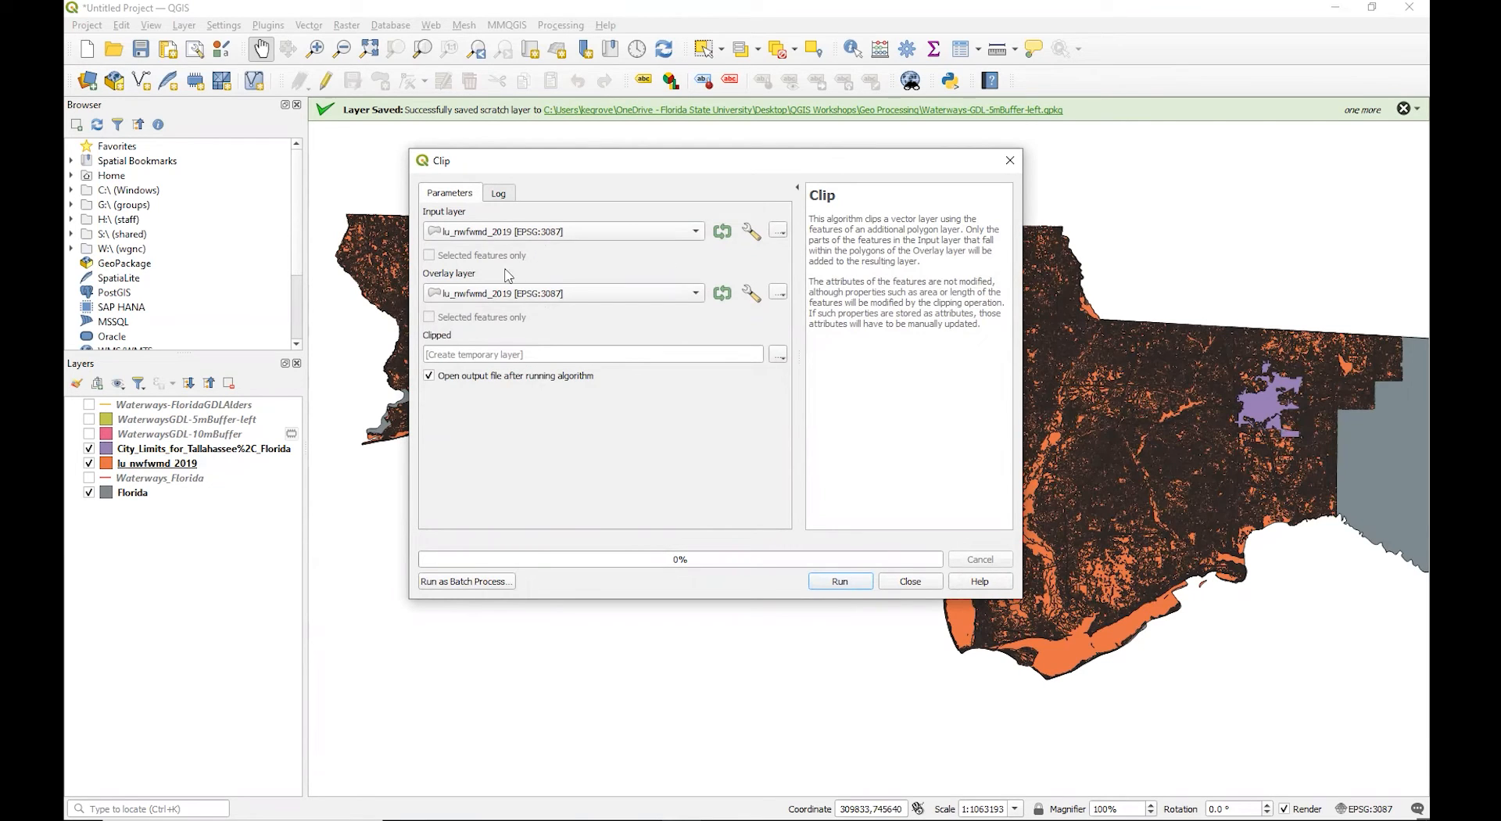
click(695, 294)
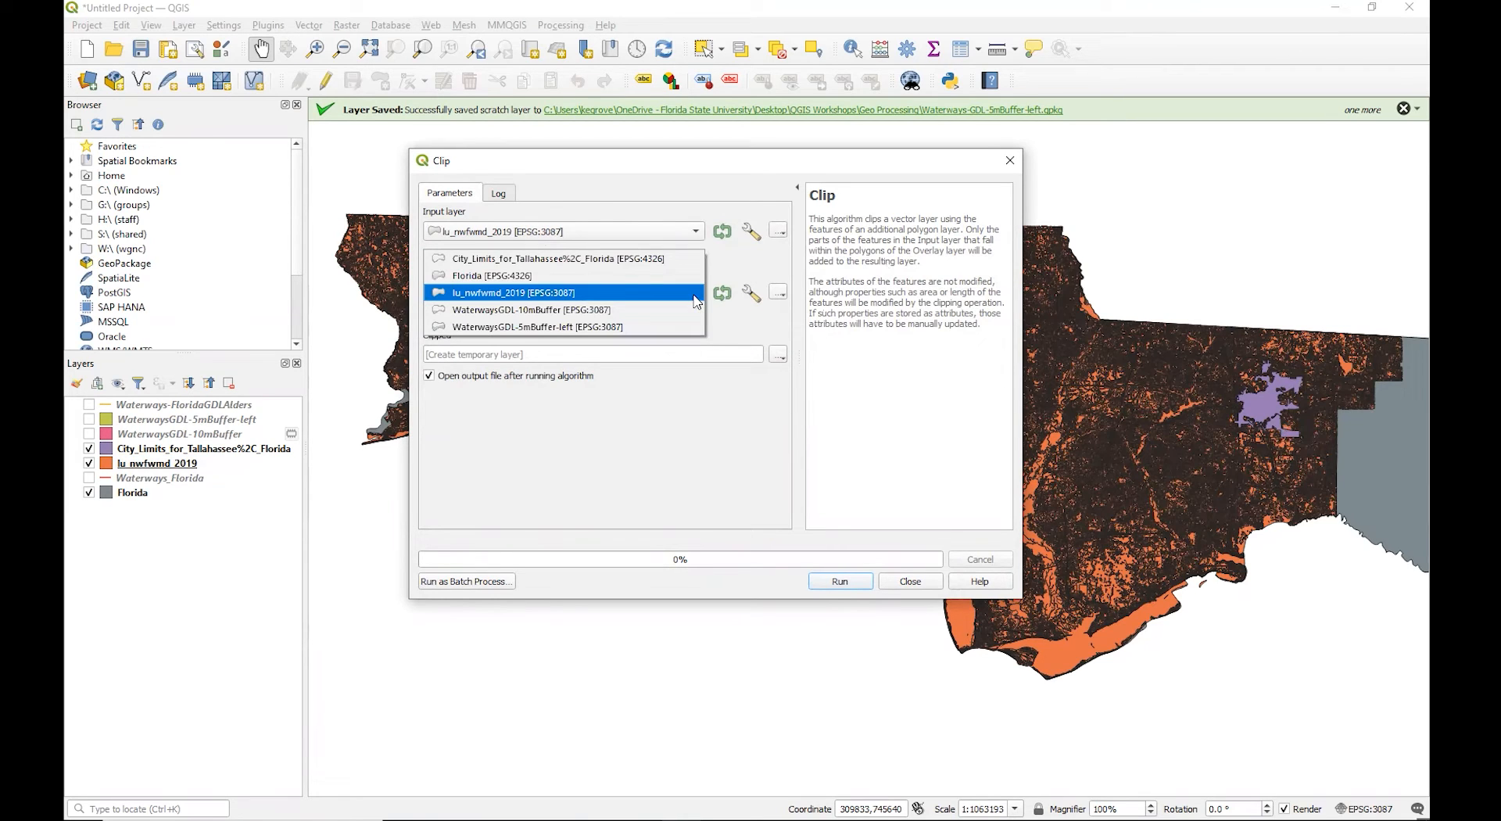
click(631, 259)
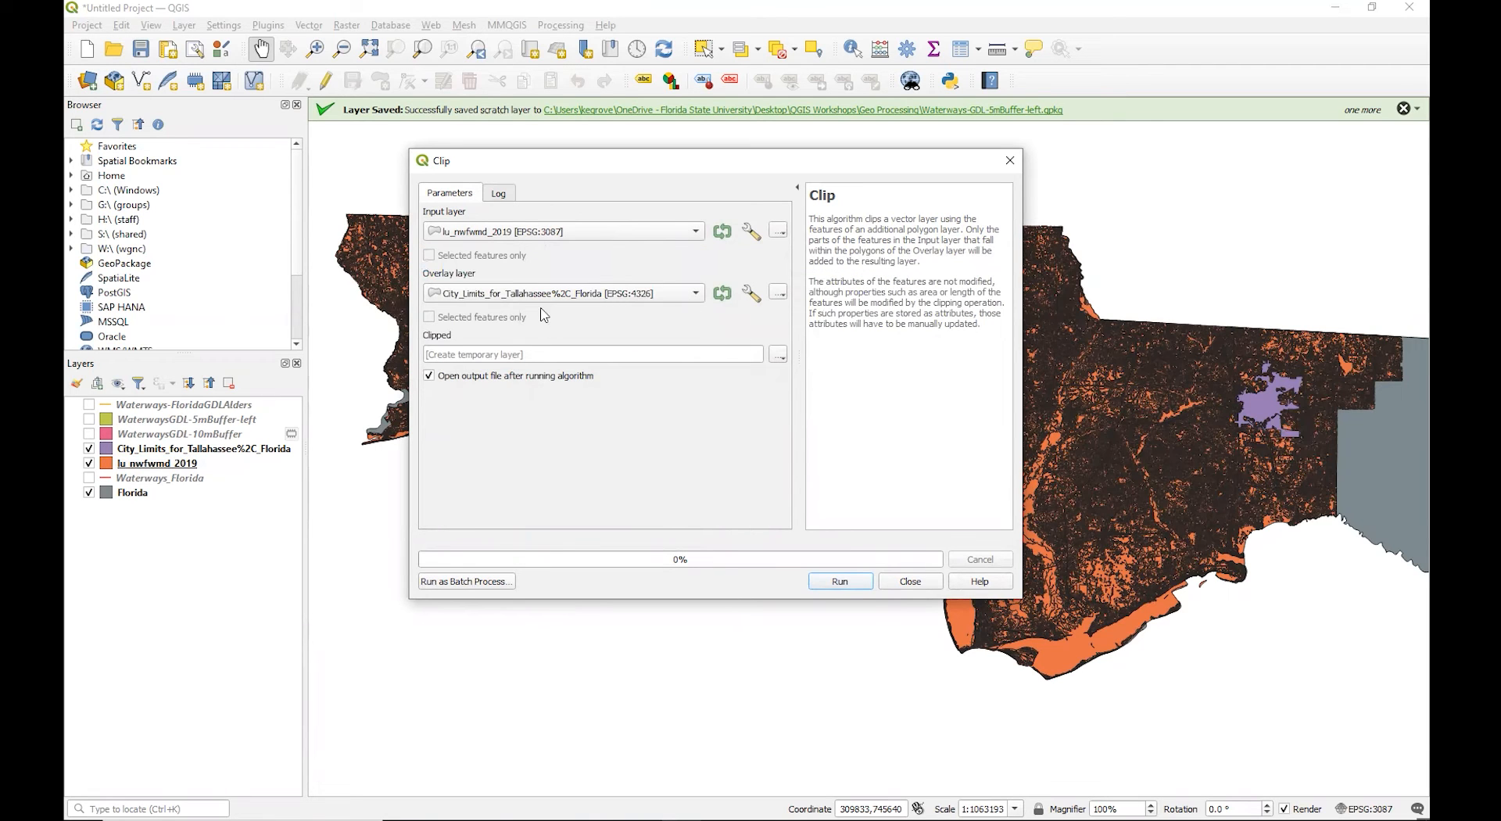
click(852, 588)
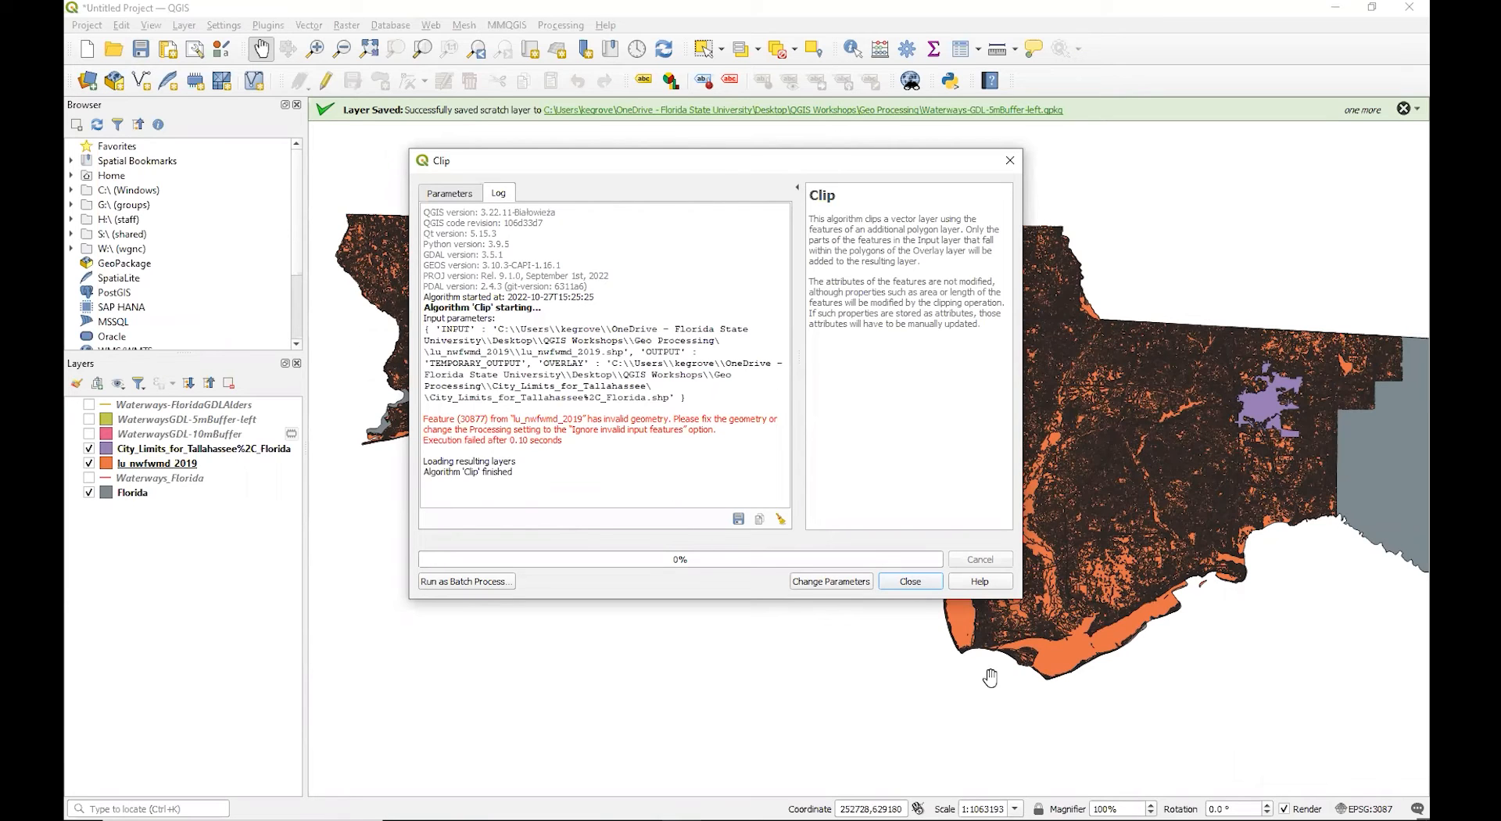
click(909, 585)
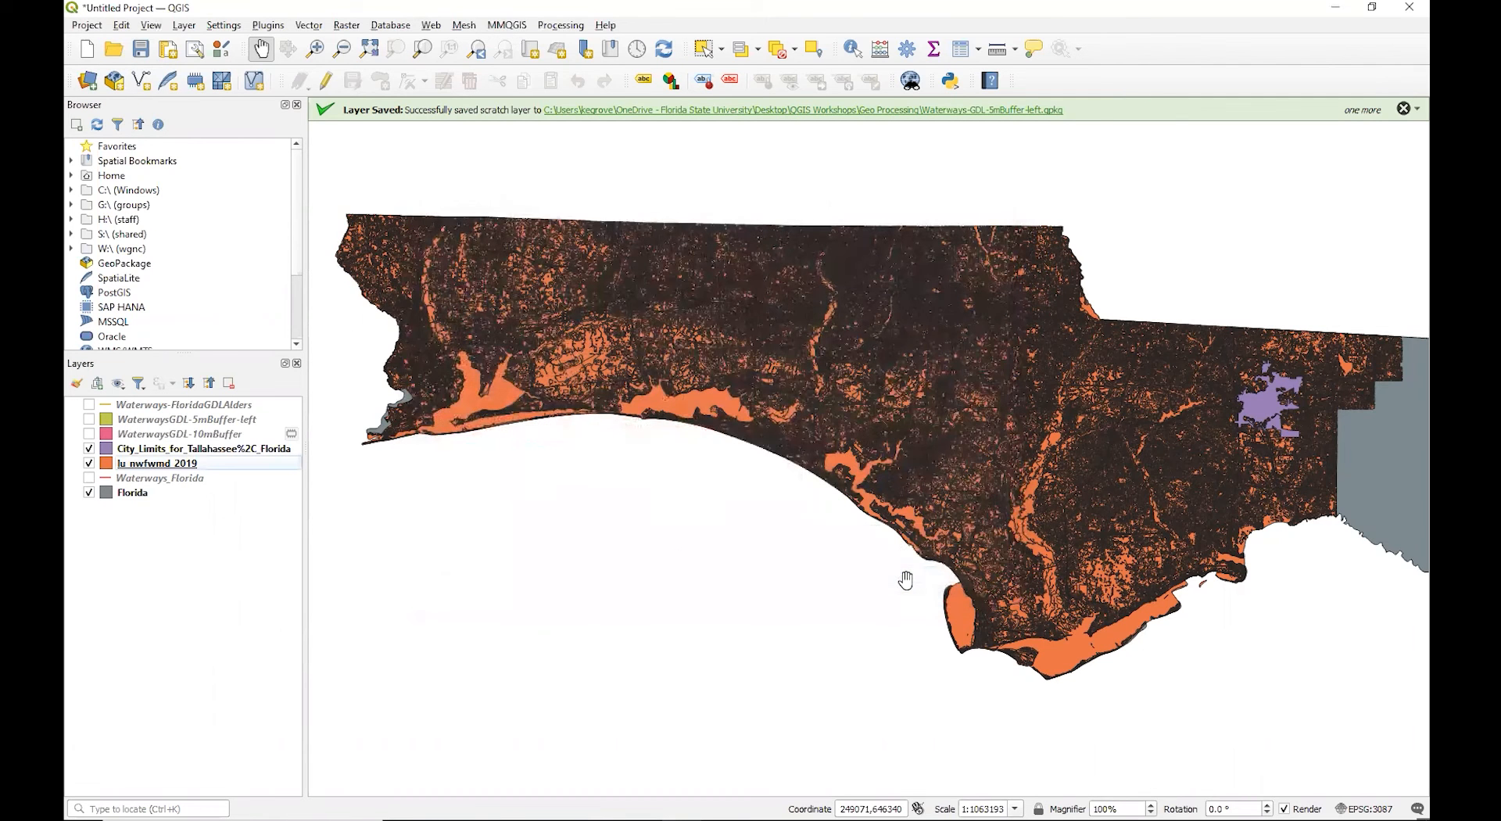
Find the Check validity tool in the Processing Toolbox, run it on lu_nwfwmd_2019 with the GEOS method, and close its dialog.
click(553, 30)
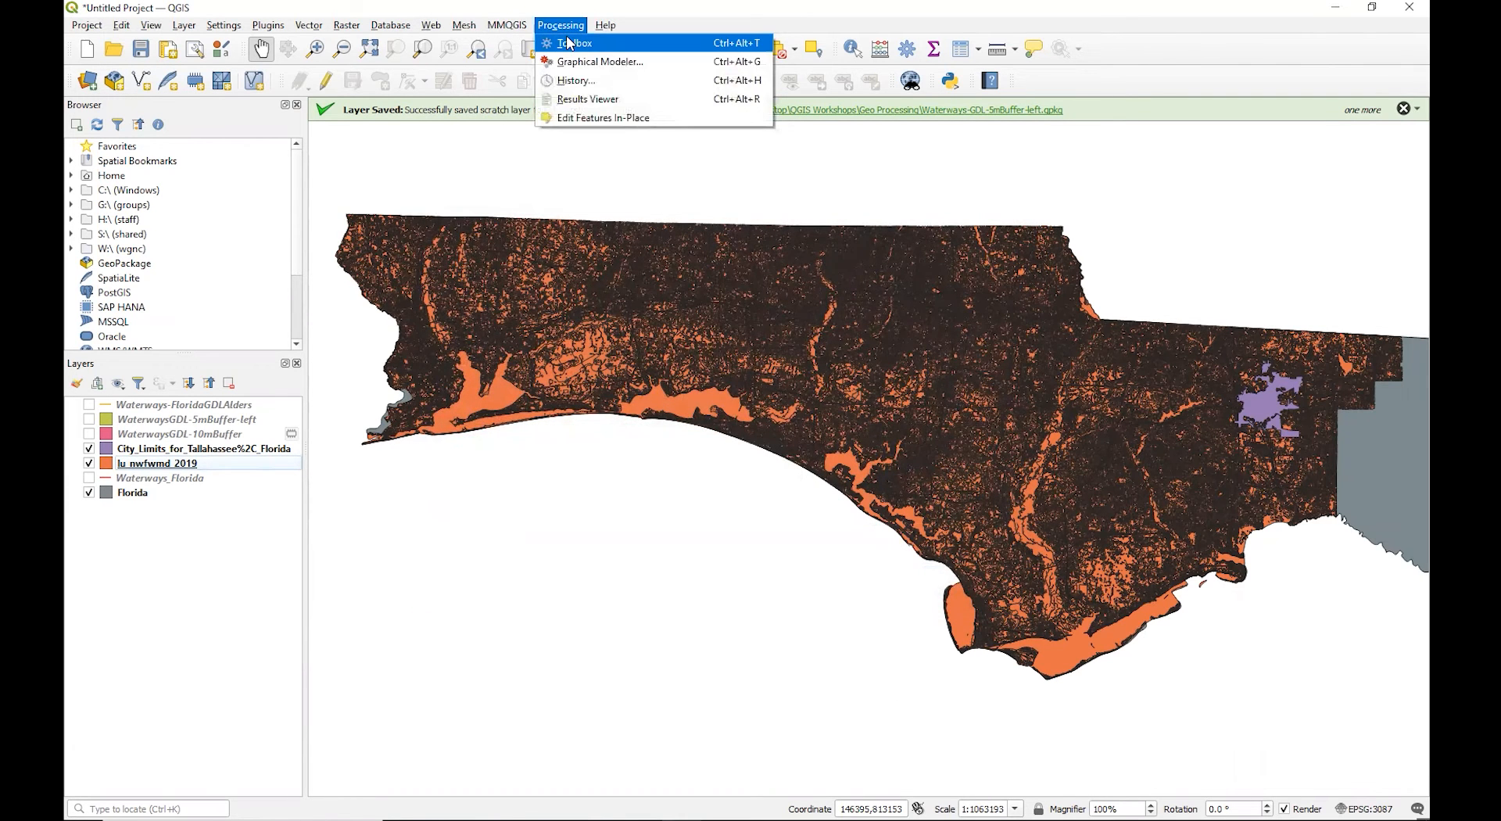
click(570, 43)
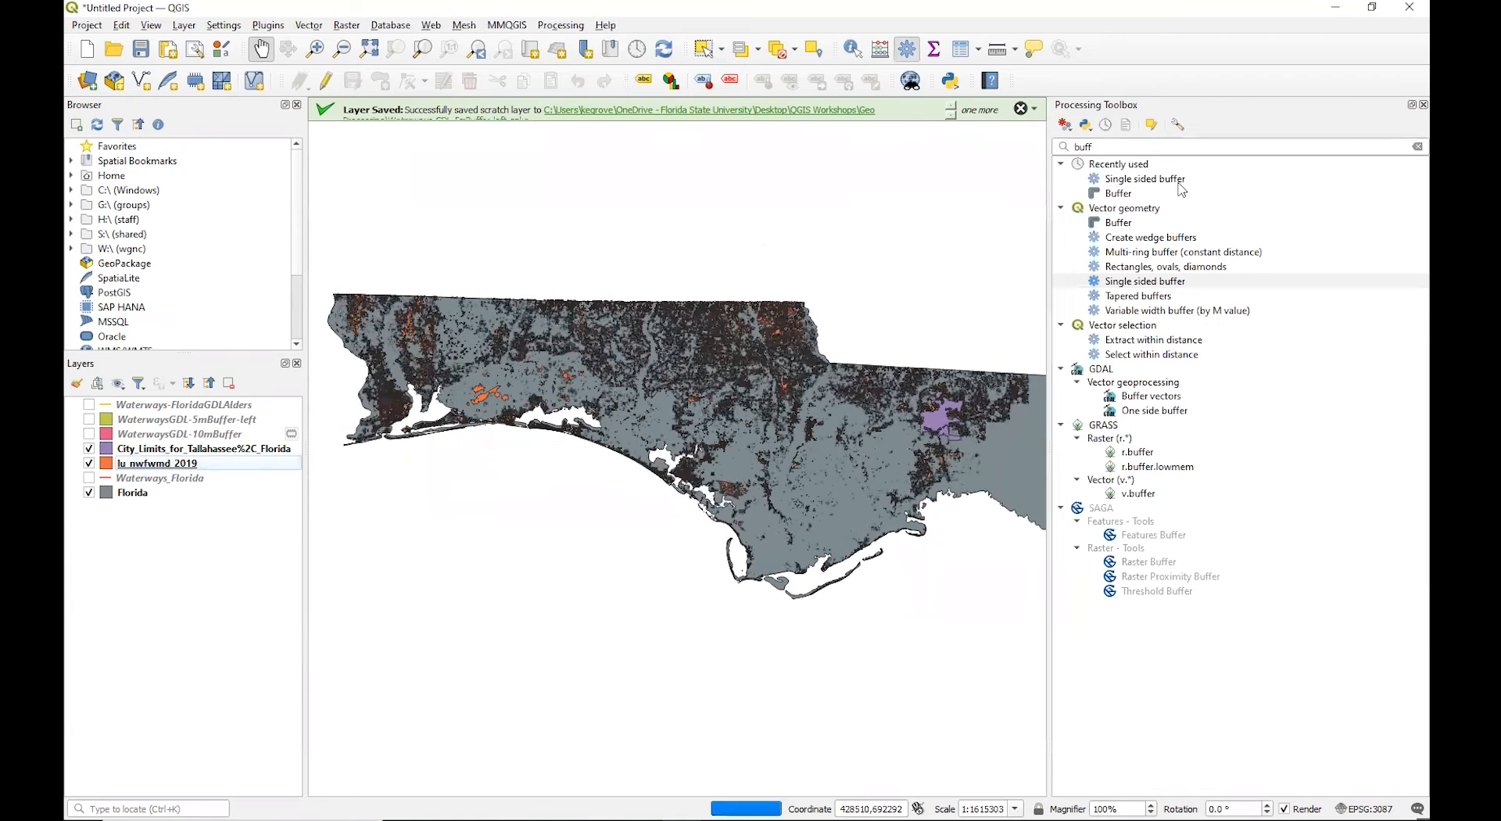
double_click(1068, 147)
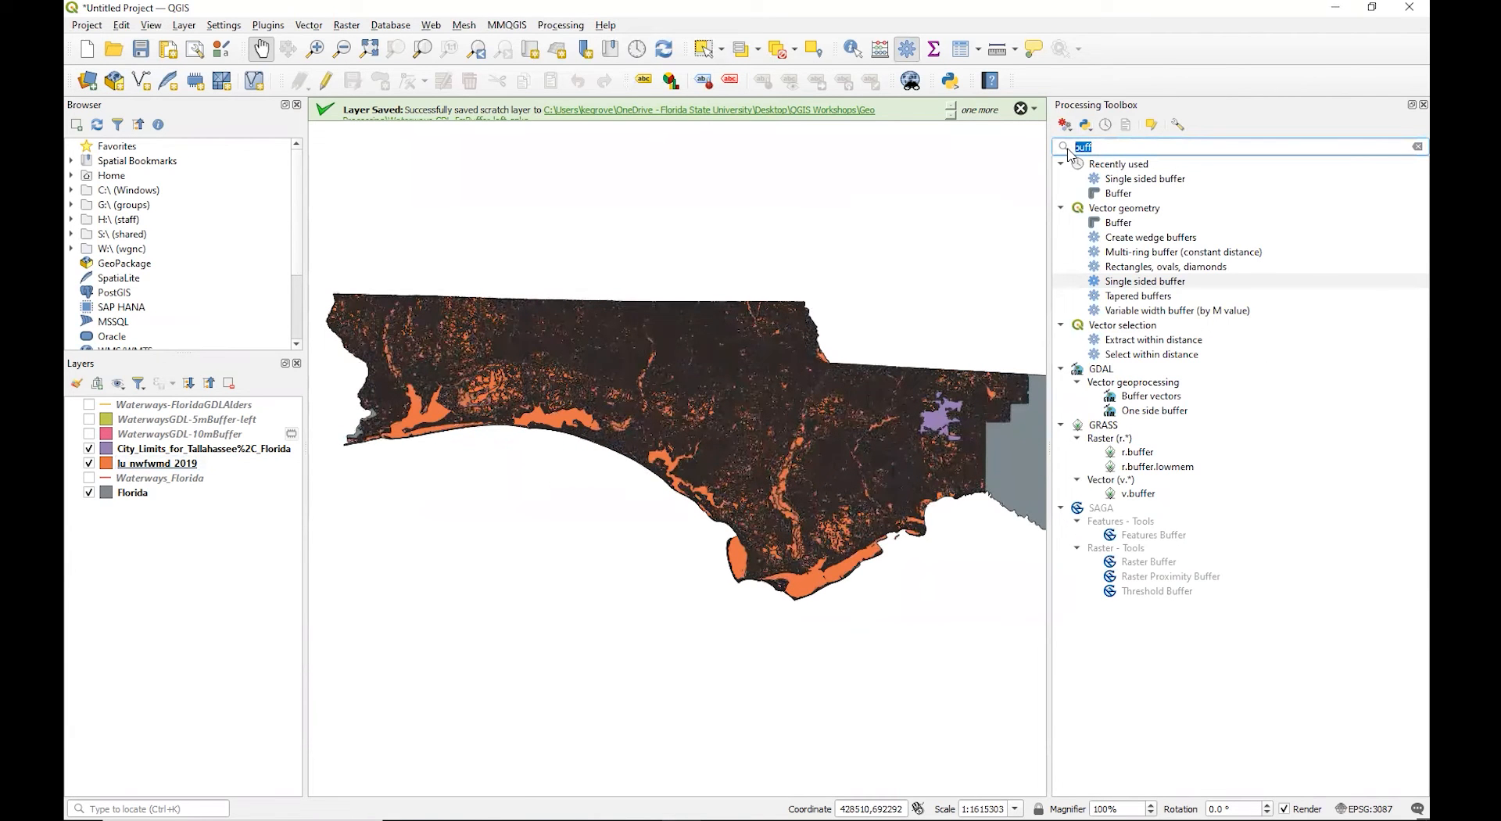
text(chec)
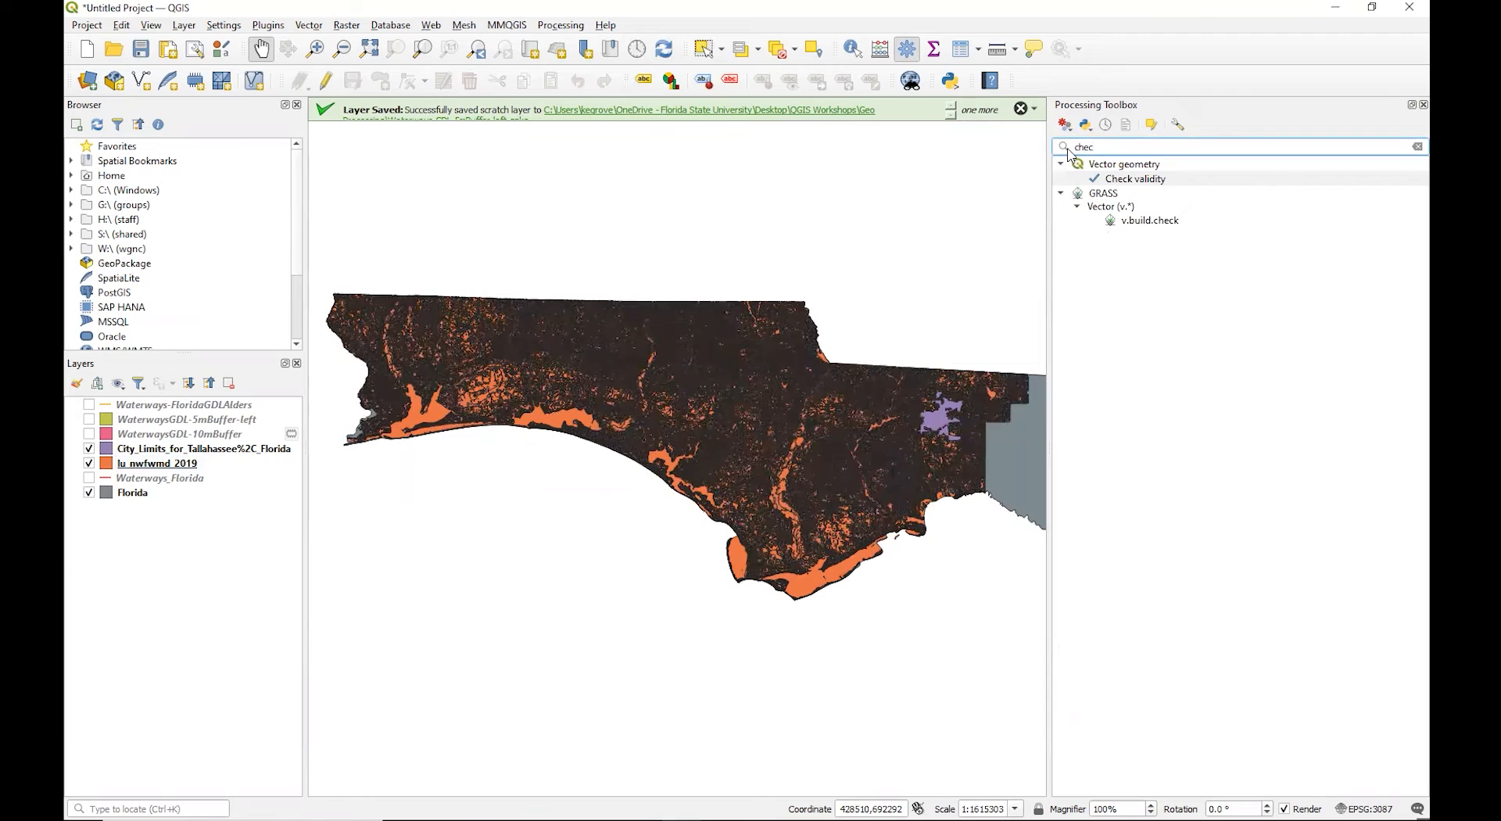
click(1168, 183)
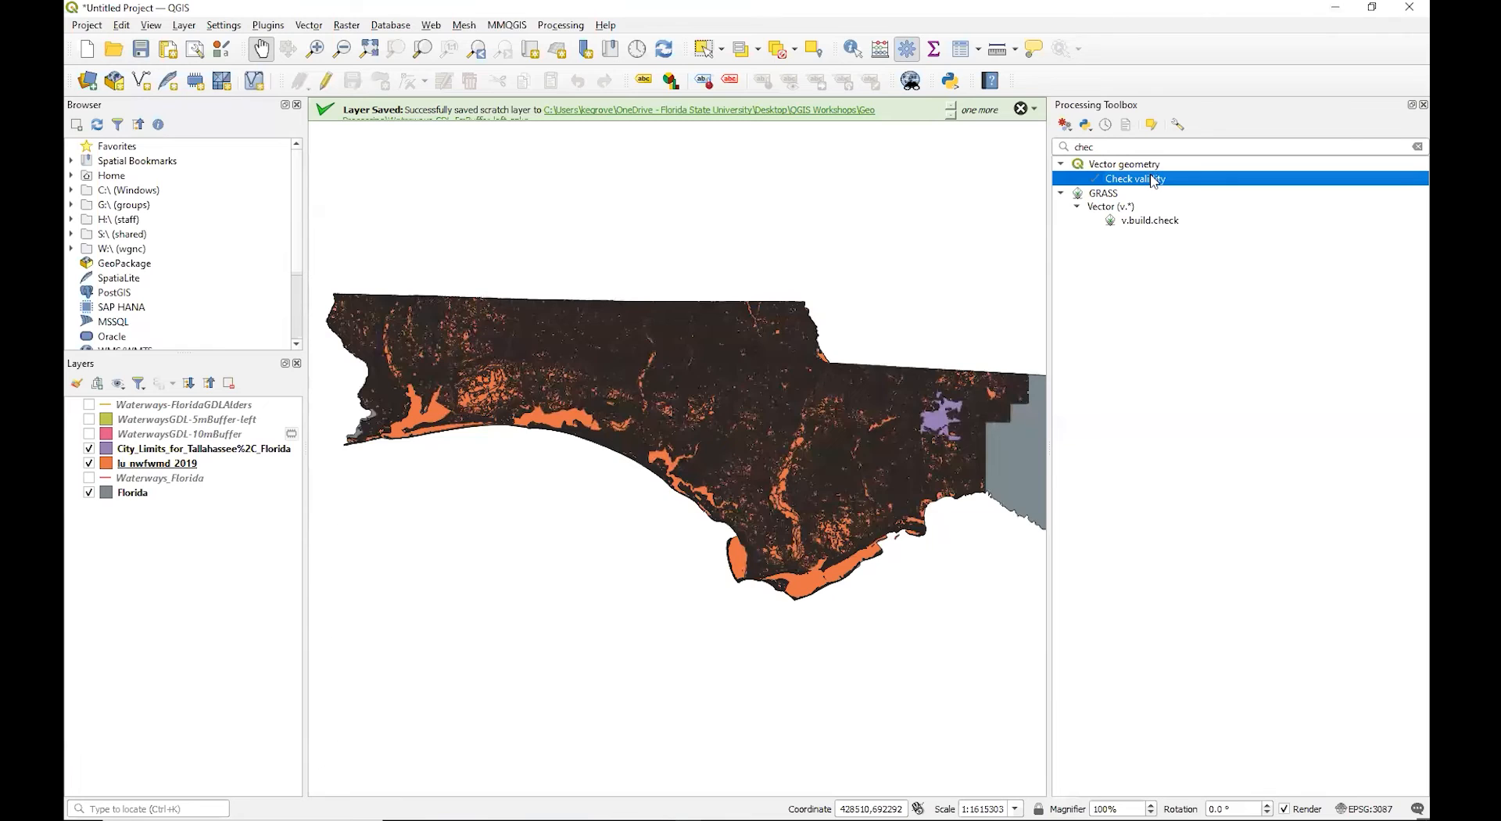
double_click(1156, 179)
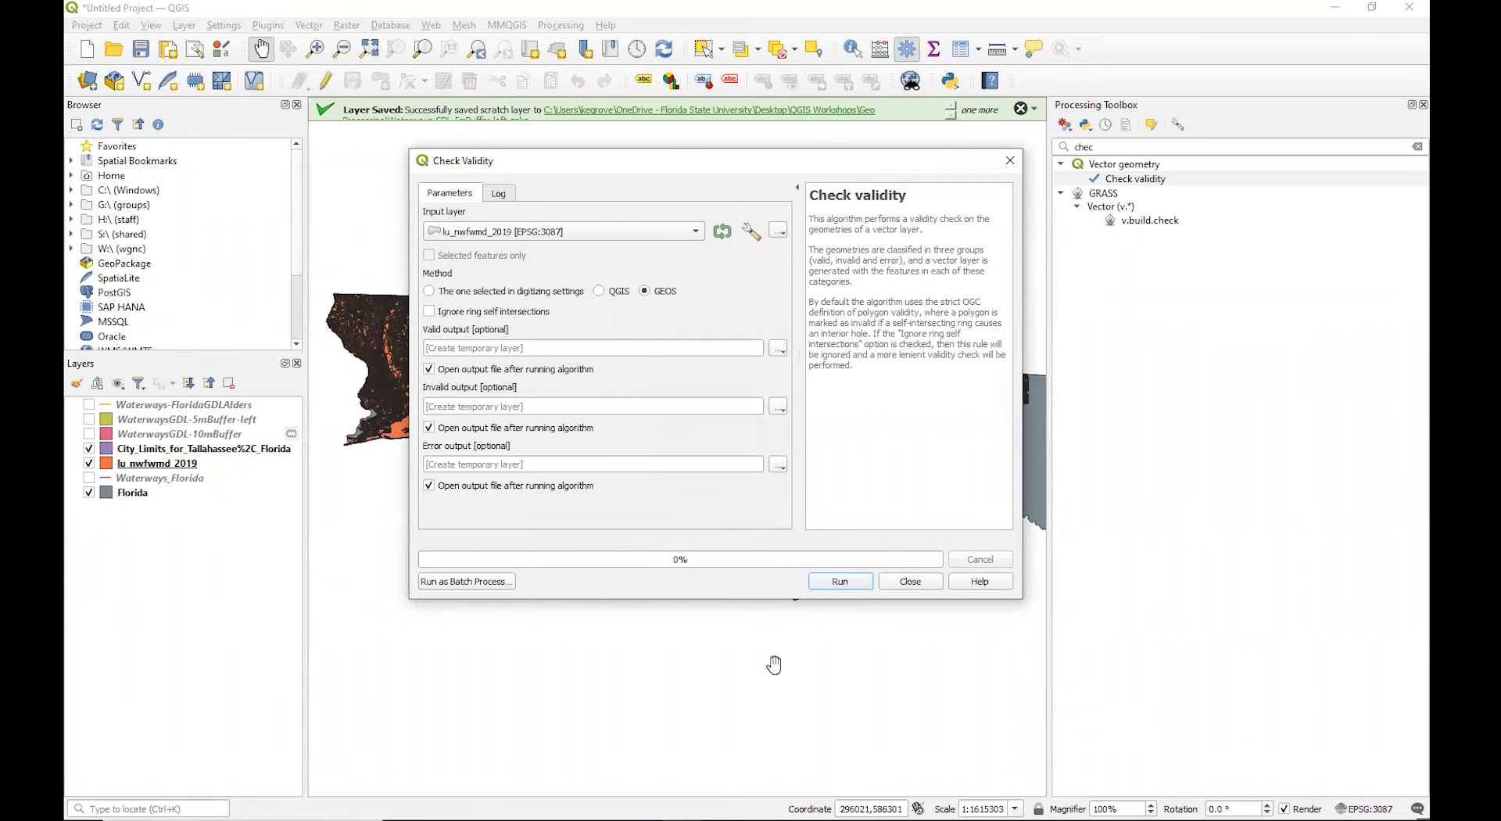
click(849, 584)
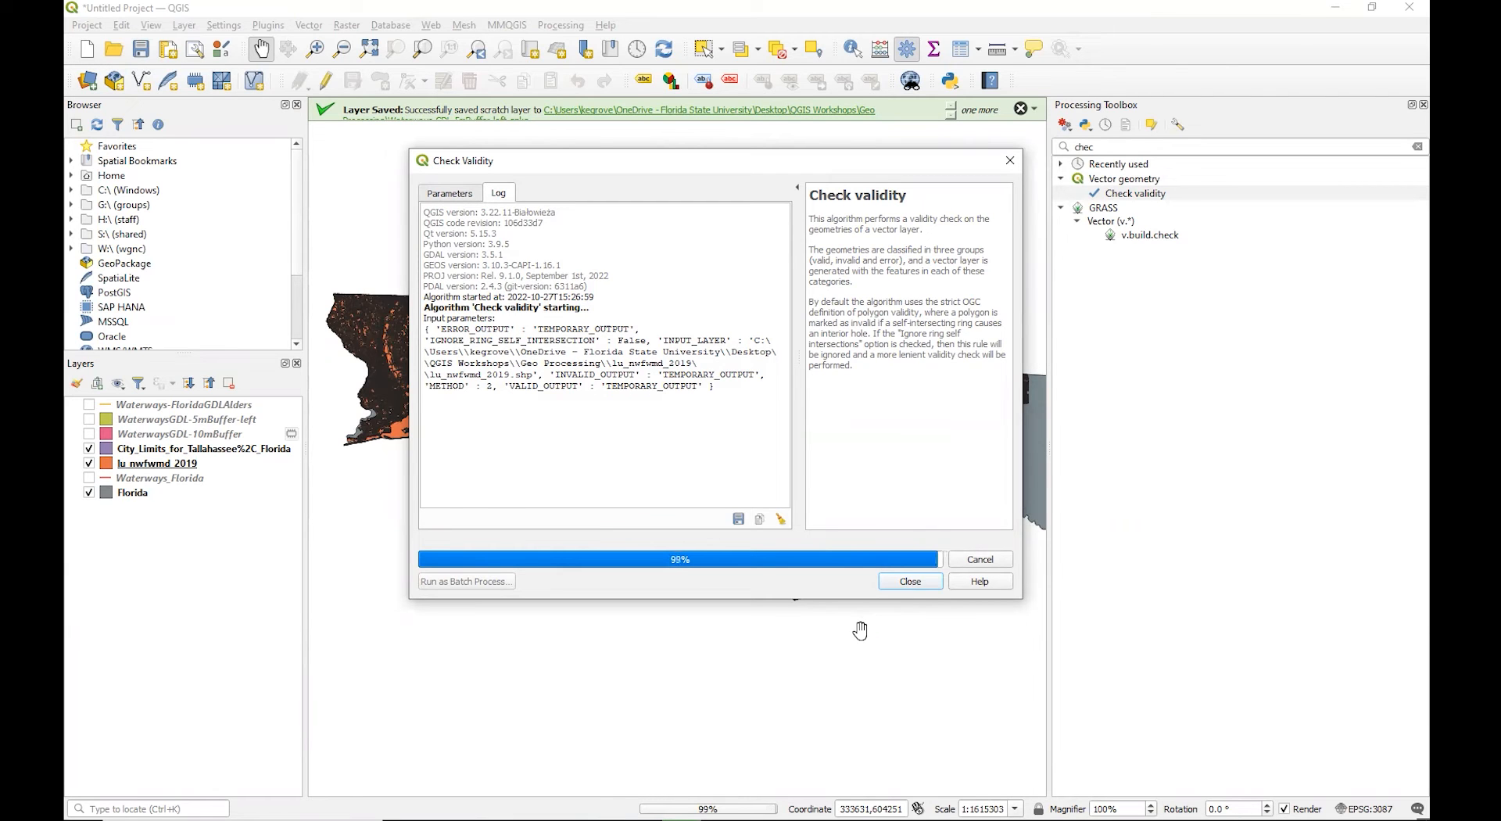
click(906, 581)
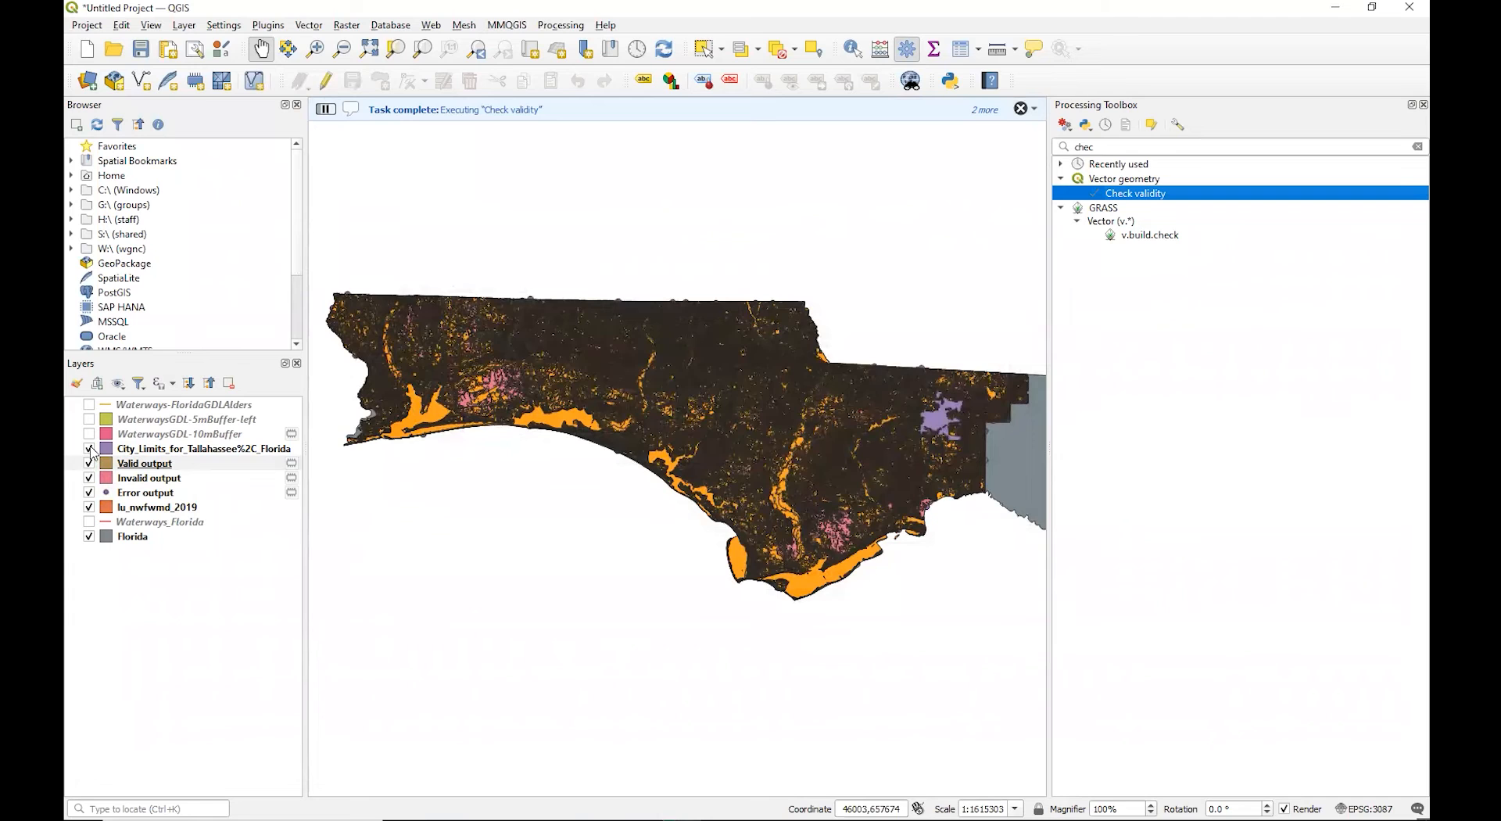
Hide the lu_nwfwmd_2019 layer and temporarily hide Valid output to inspect the invalid features and error points on the map.
click(92, 512)
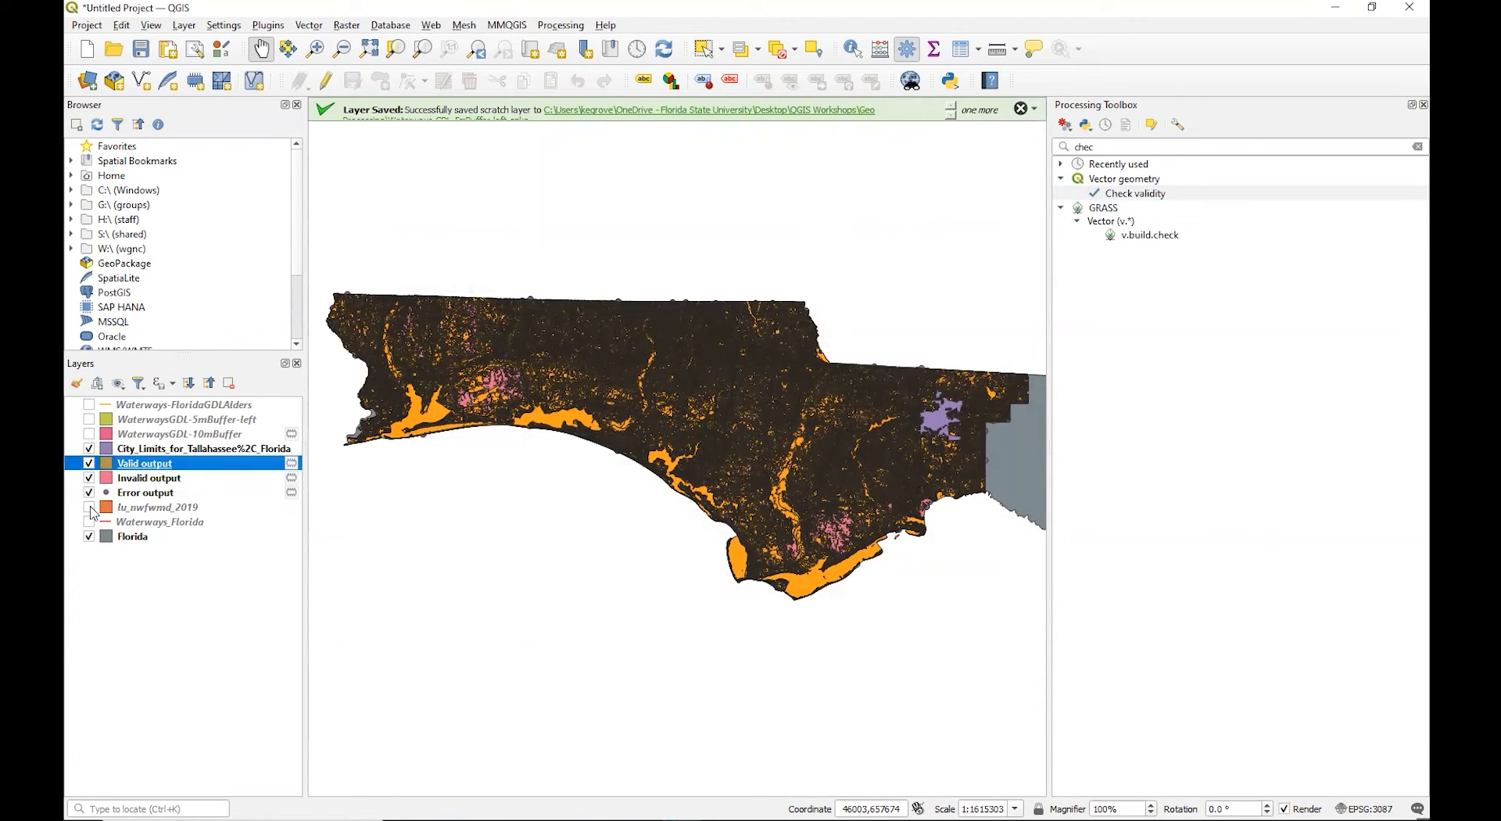
click(89, 466)
click(89, 477)
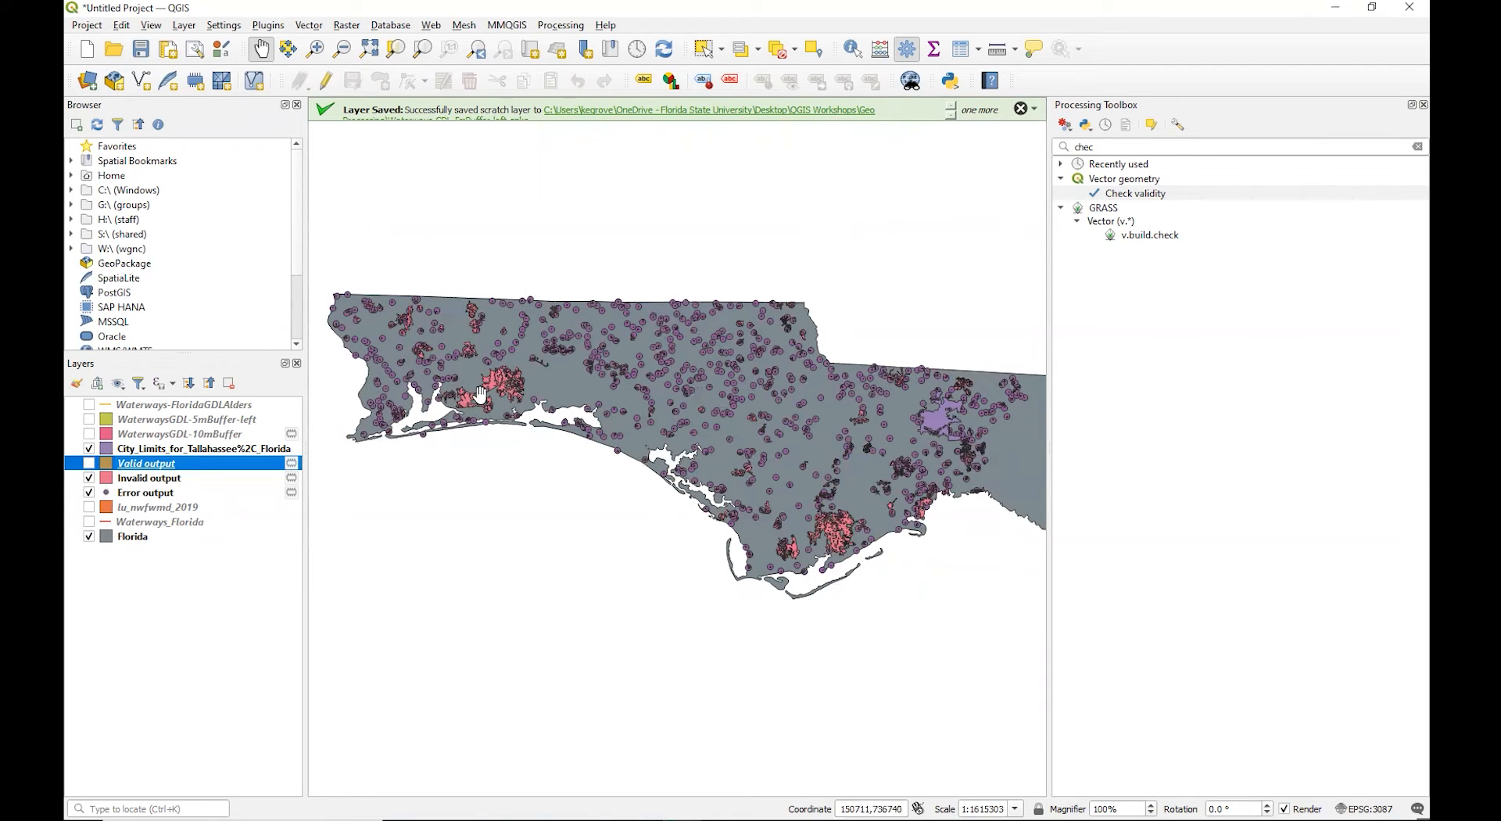
click(89, 463)
click(88, 478)
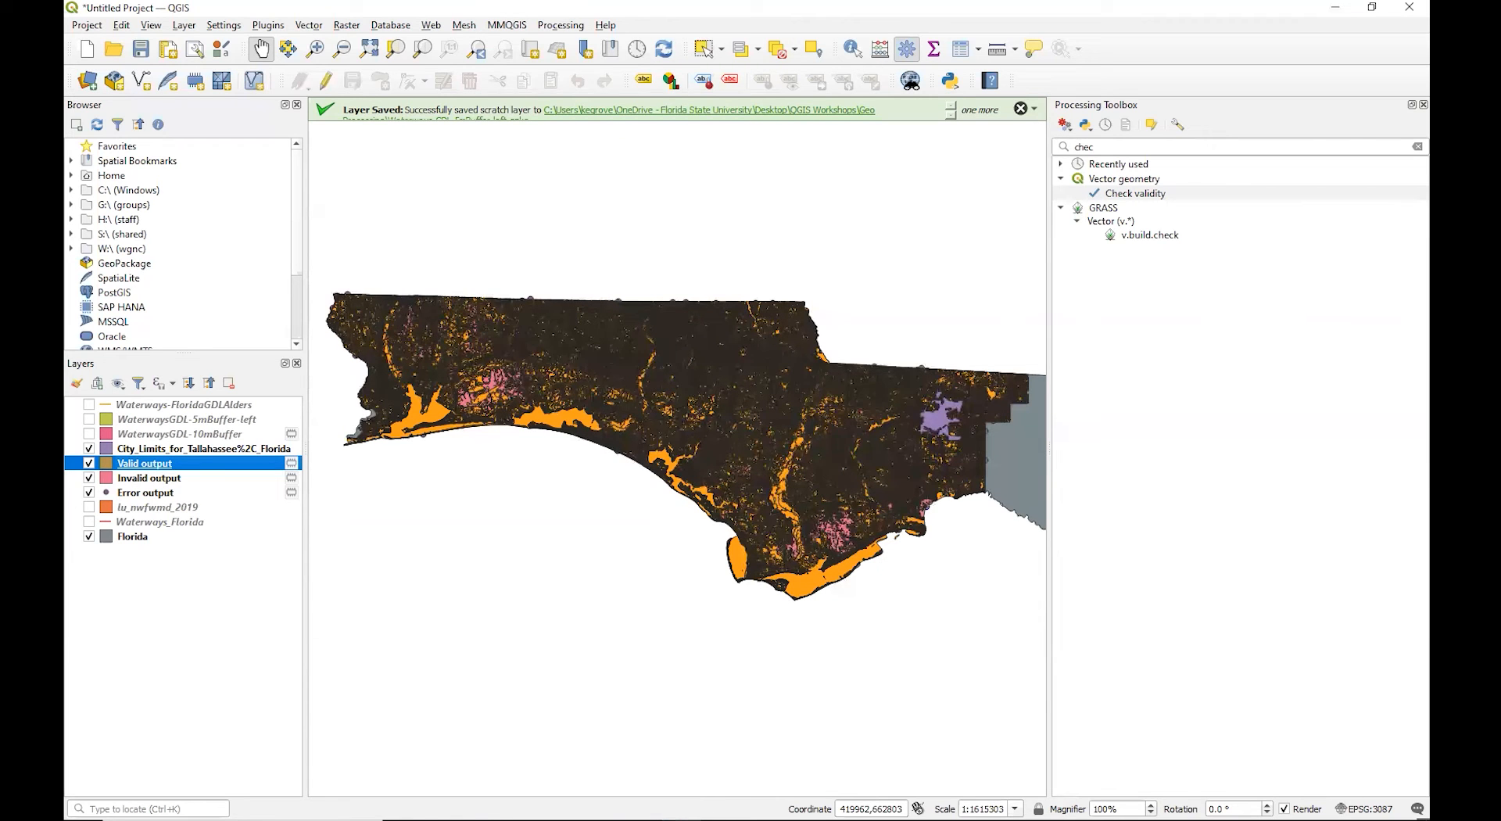
Find the Fix geometries tool, run it on lu_nwfwmd_2019 with a temporary output layer, and close its dialog.
click(1106, 144)
drag(1100, 144, 1075, 143)
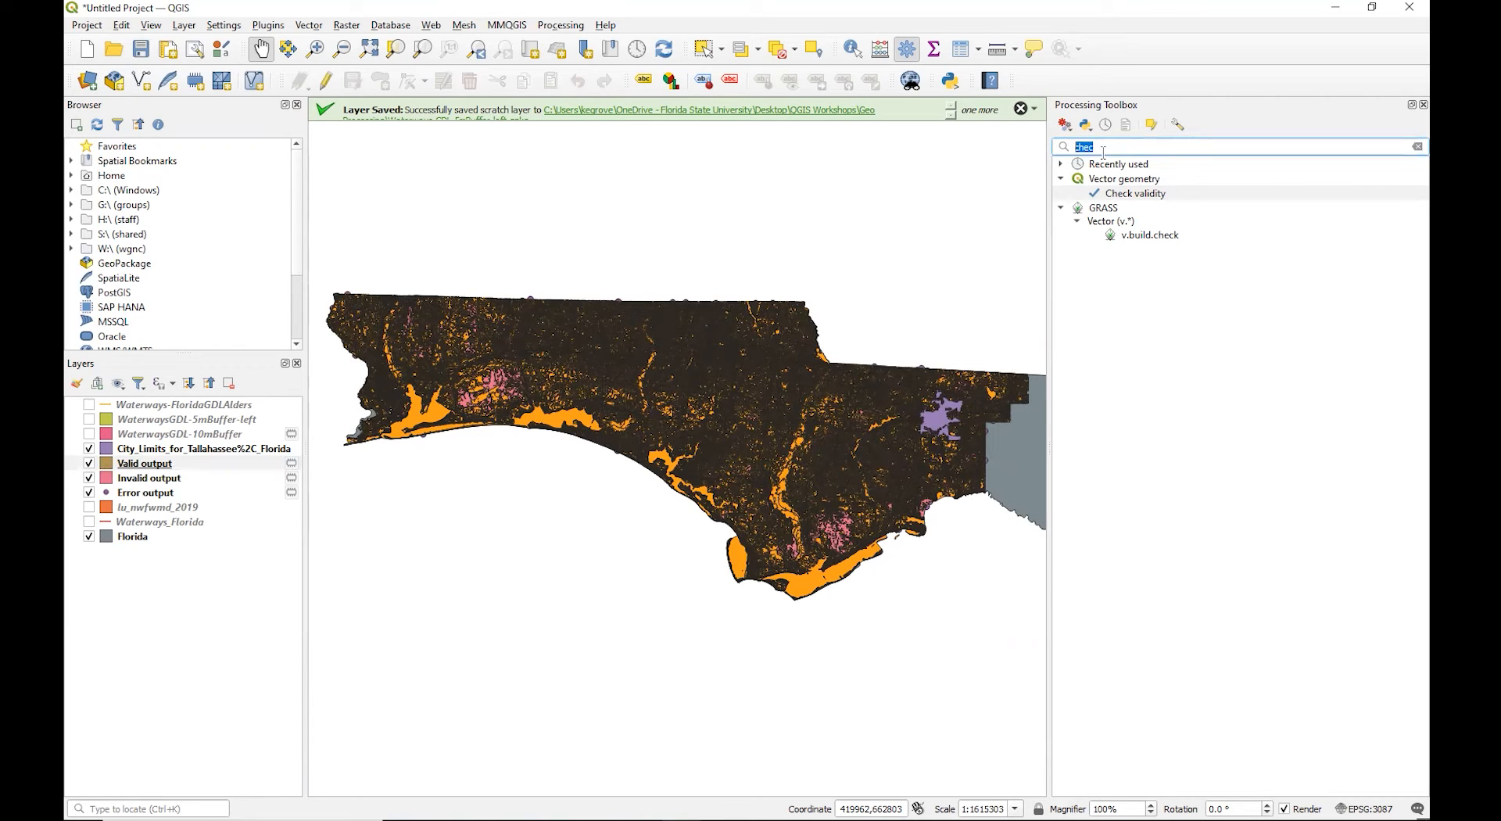
text(fix)
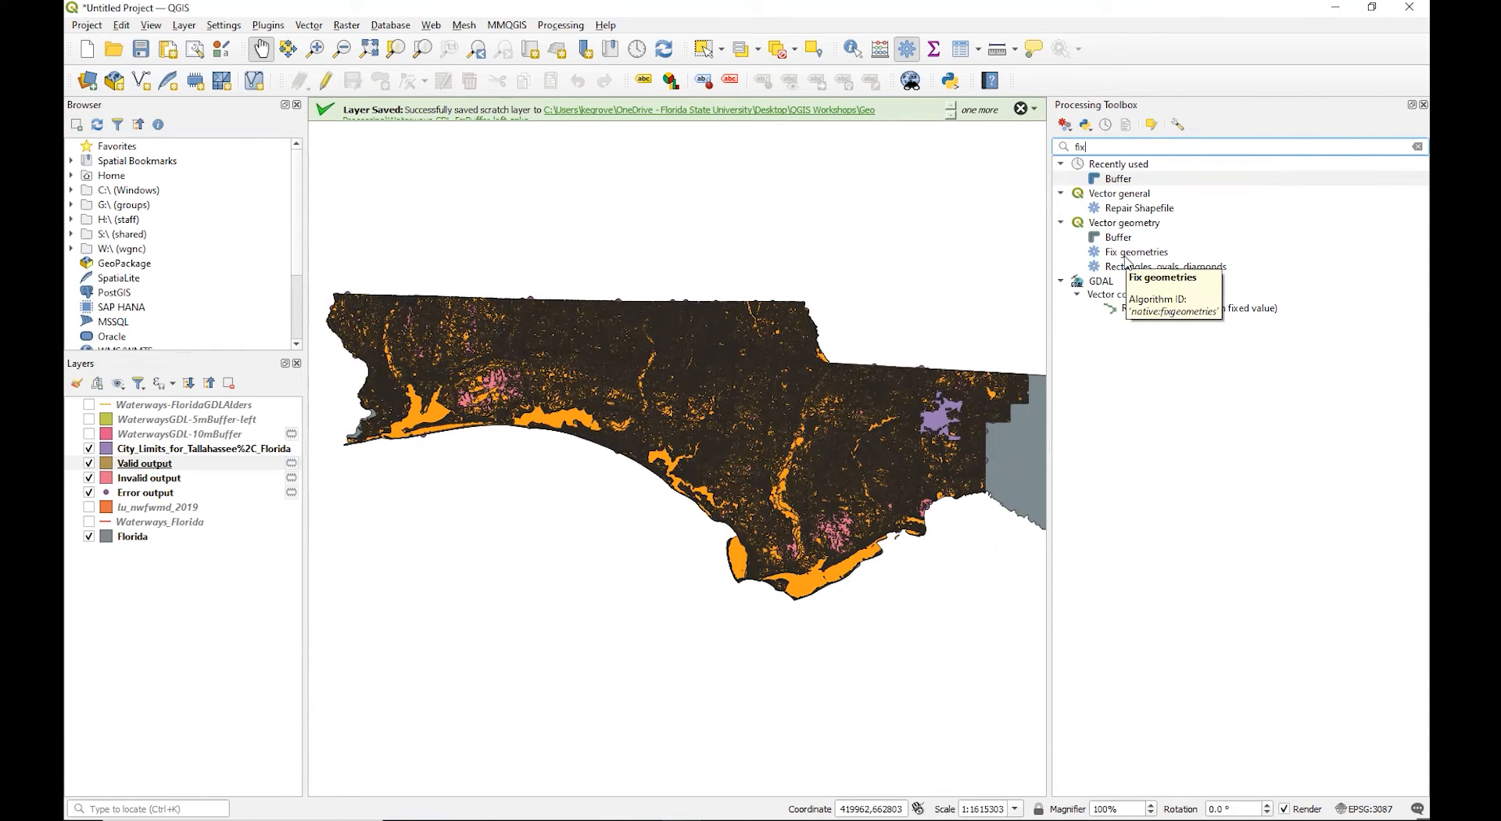
click(1126, 258)
double_click(1127, 258)
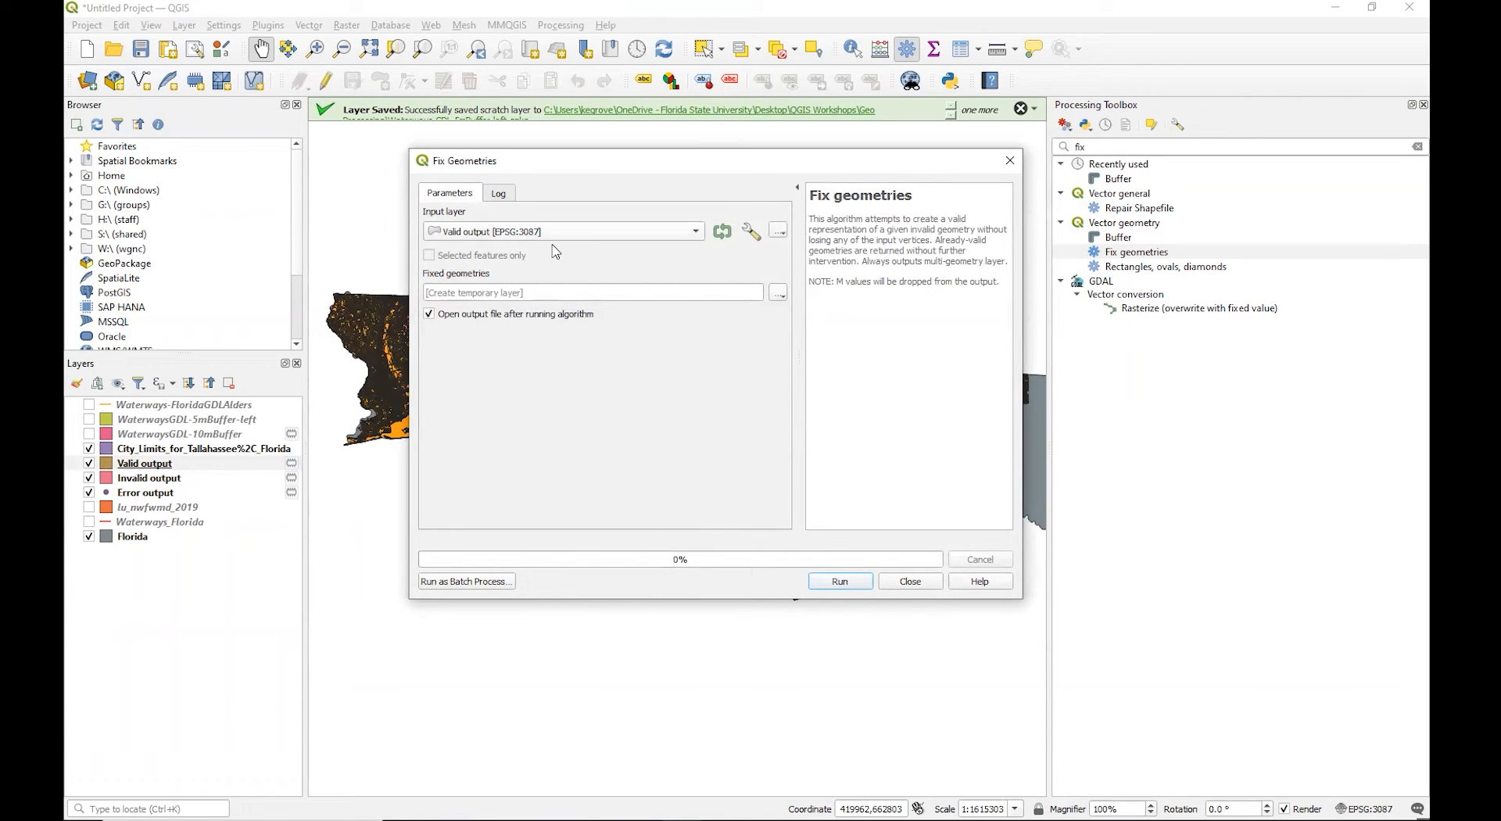
click(693, 234)
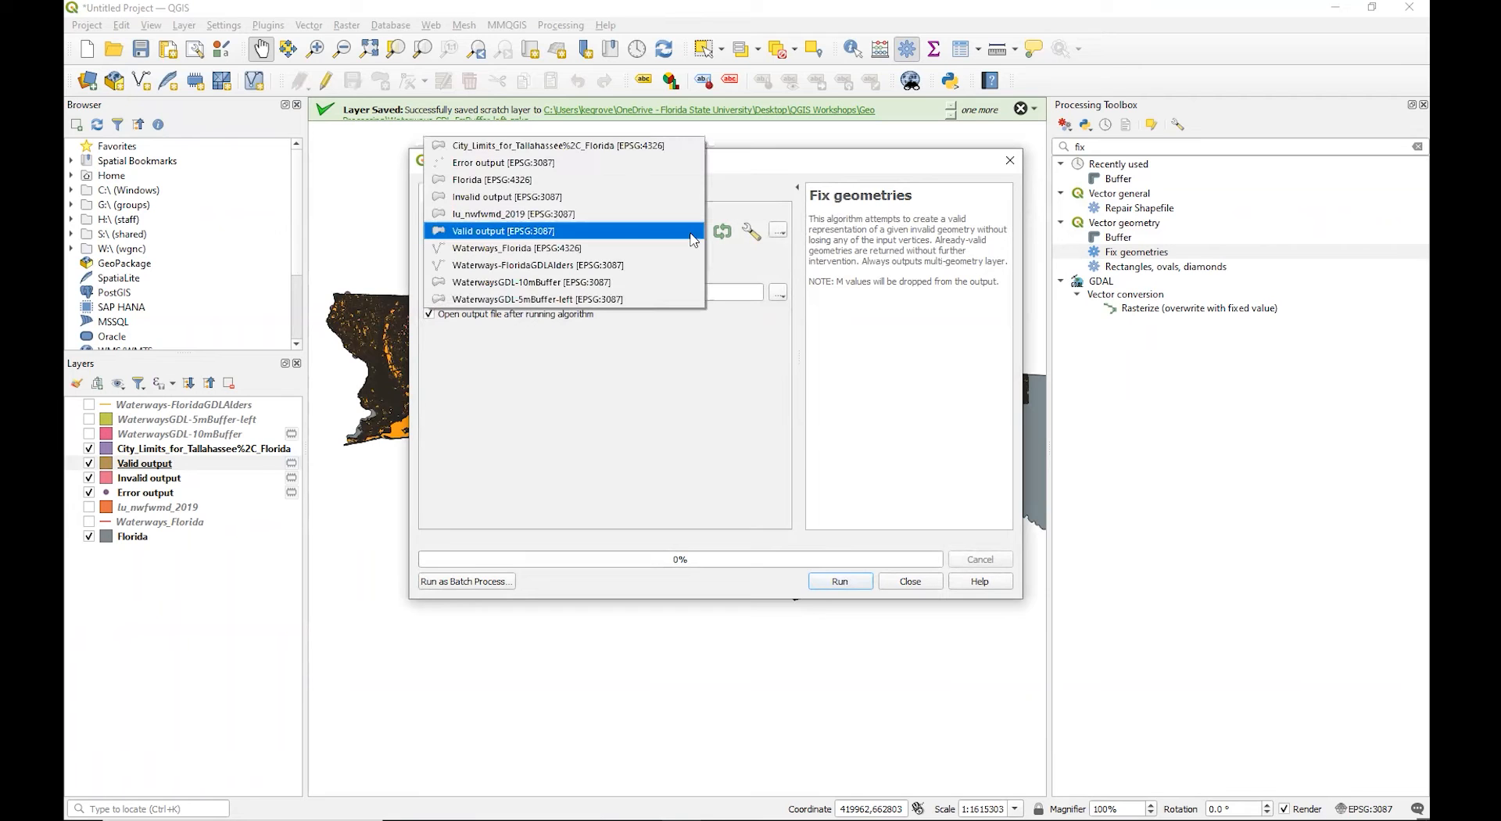
click(567, 215)
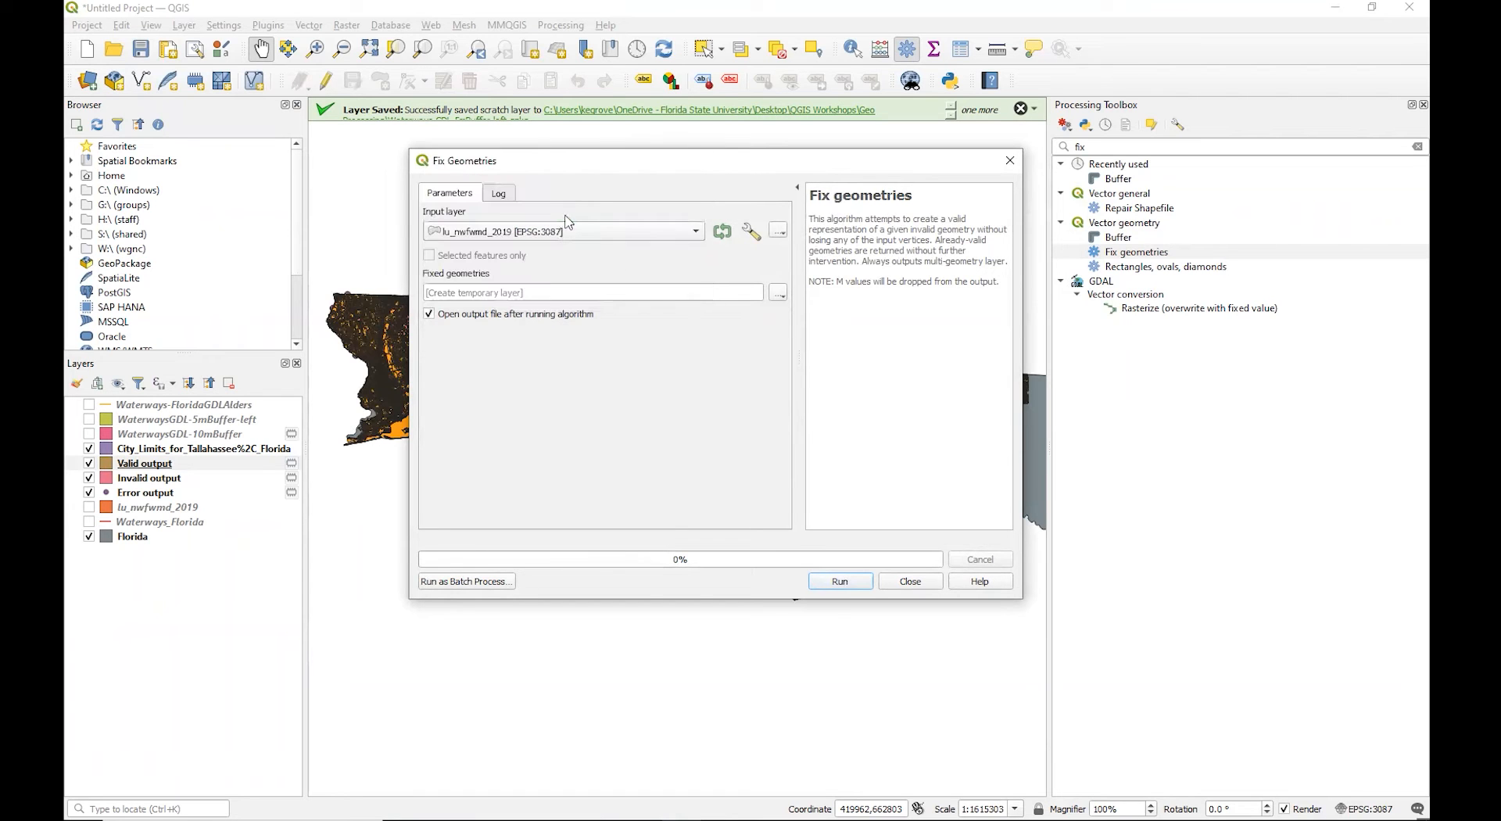
click(838, 585)
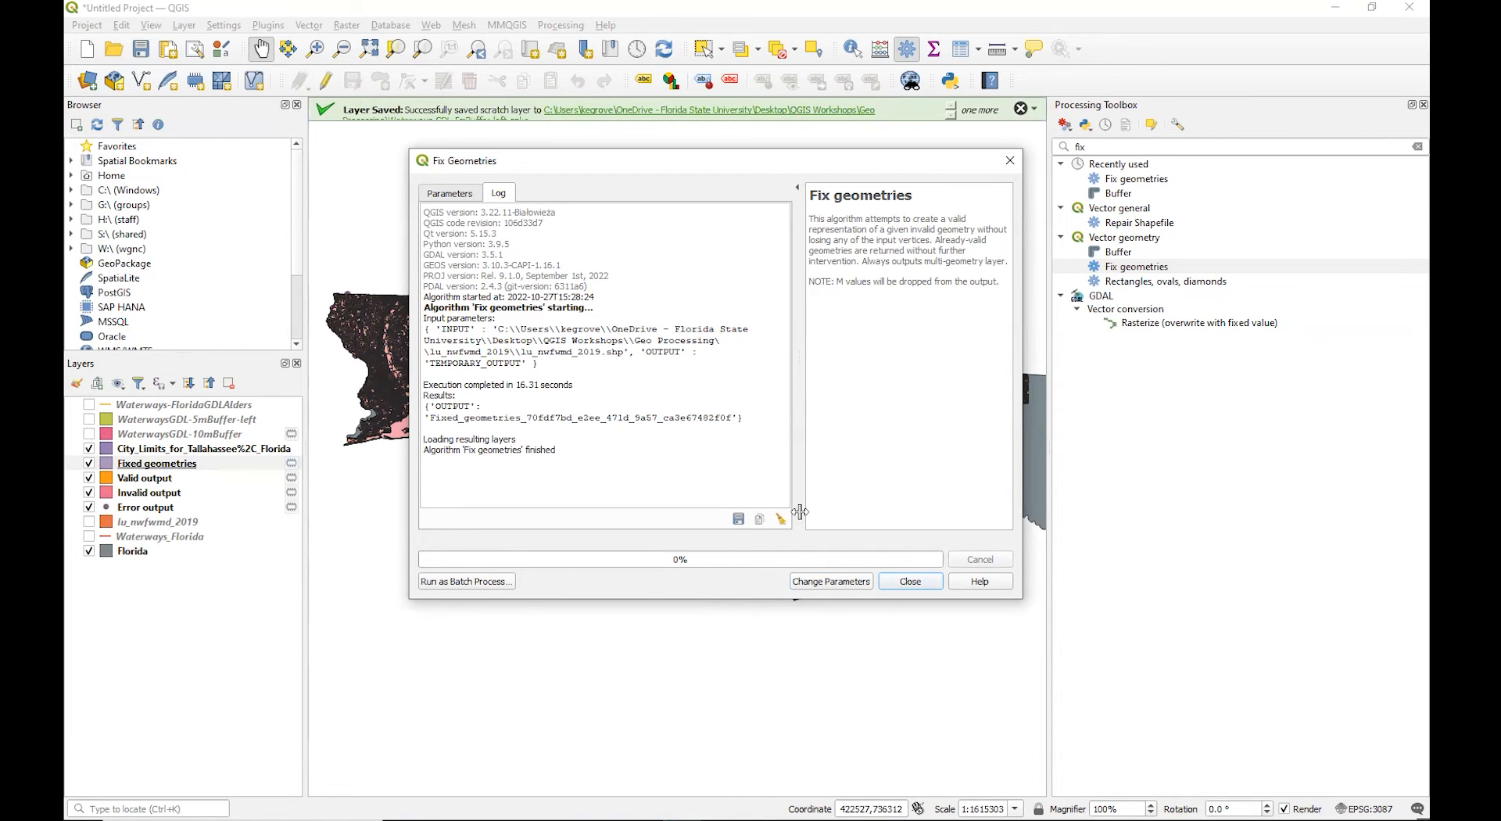
click(909, 580)
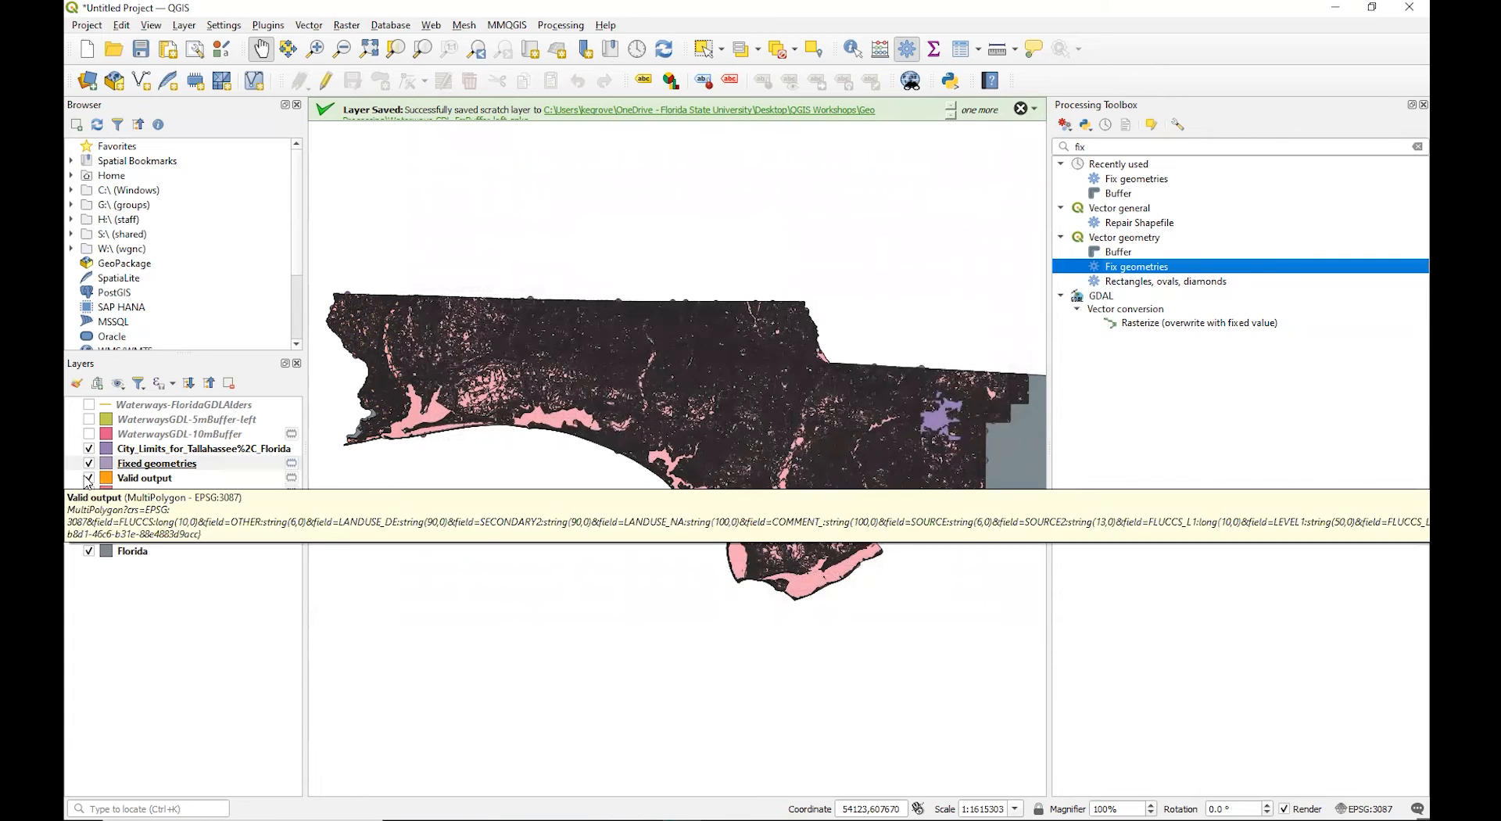
Hide the Valid output, Invalid output and Error output layers.
click(88, 479)
click(88, 493)
click(89, 508)
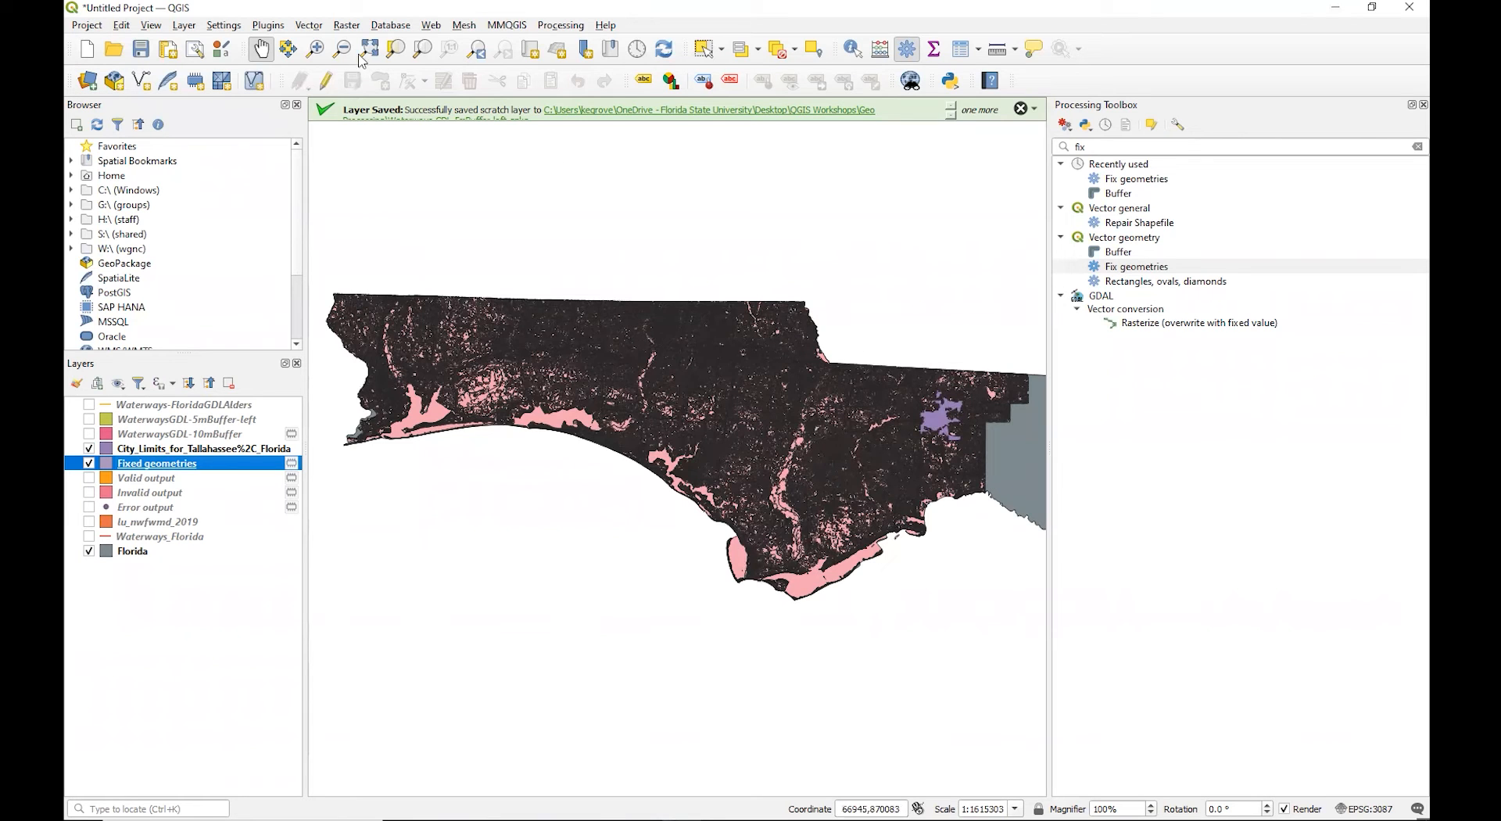
Clip the Fixed geometries layer with City_Limits_for_Tallahassee%2C_Florida as the overlay into a temporary layer, and close the Clip dialog.
click(307, 26)
mouse_move(328, 44)
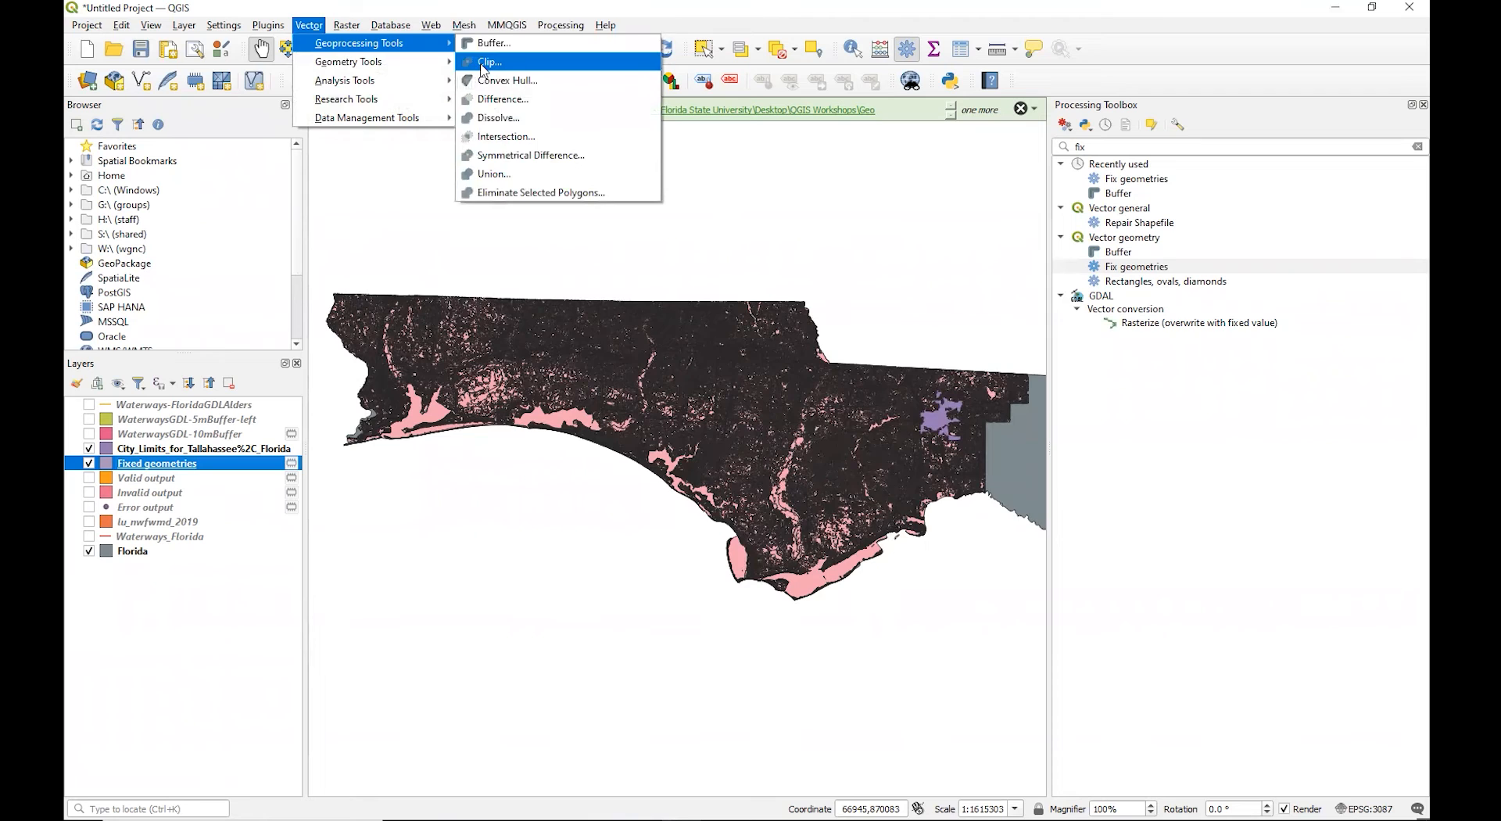
click(484, 63)
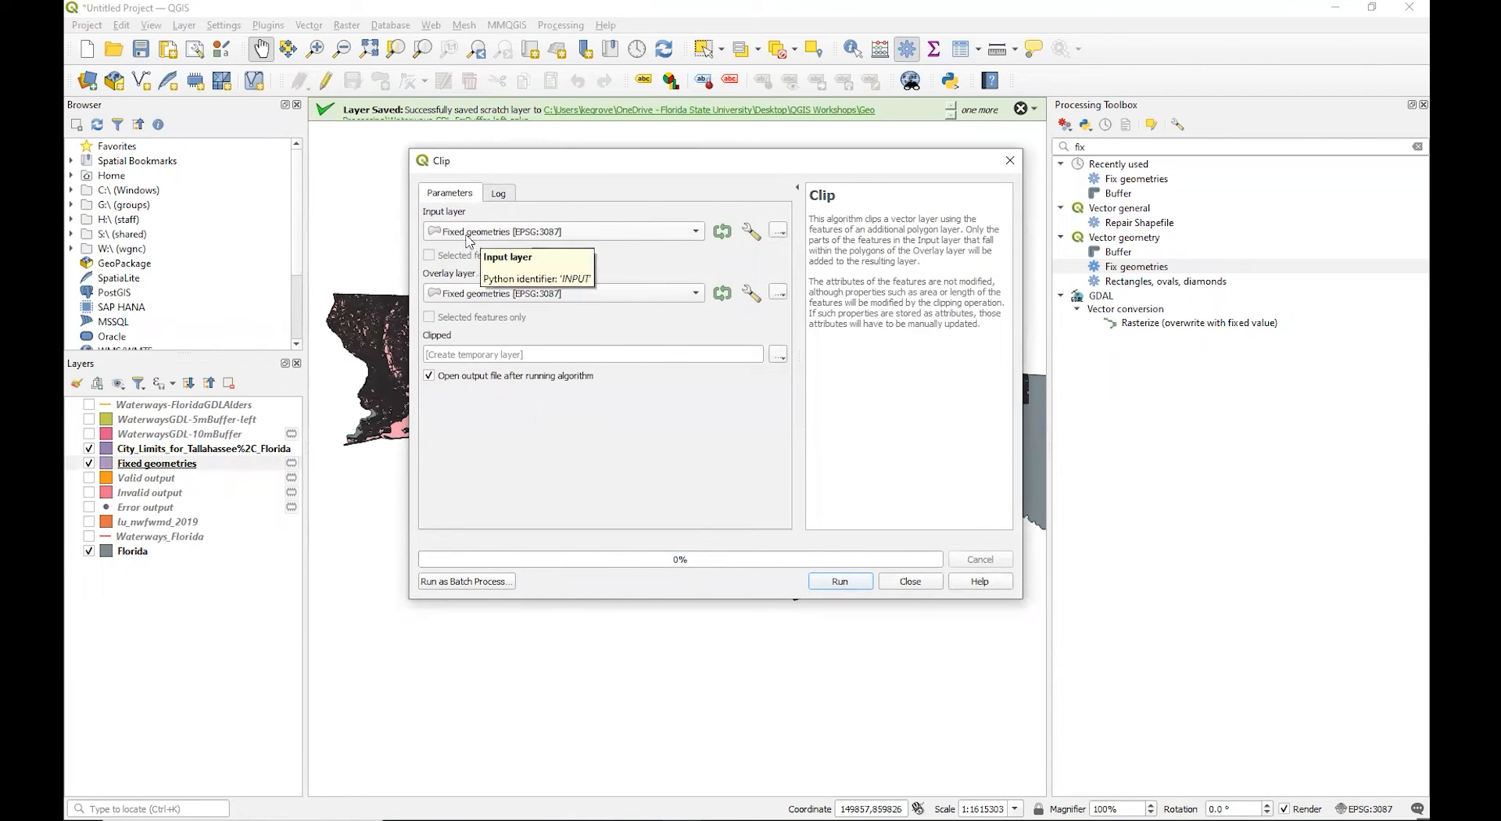
click(694, 295)
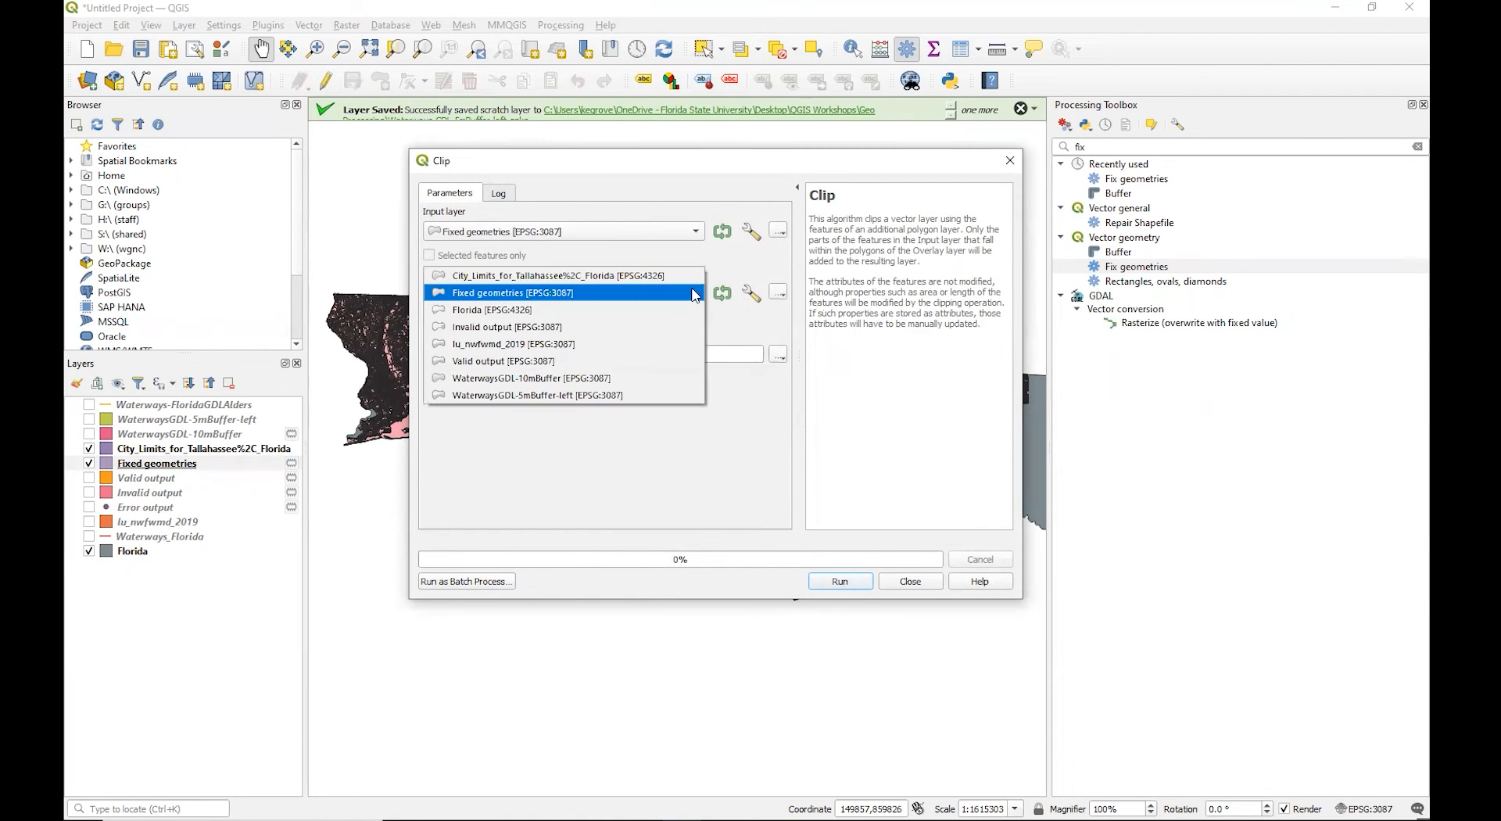
click(657, 277)
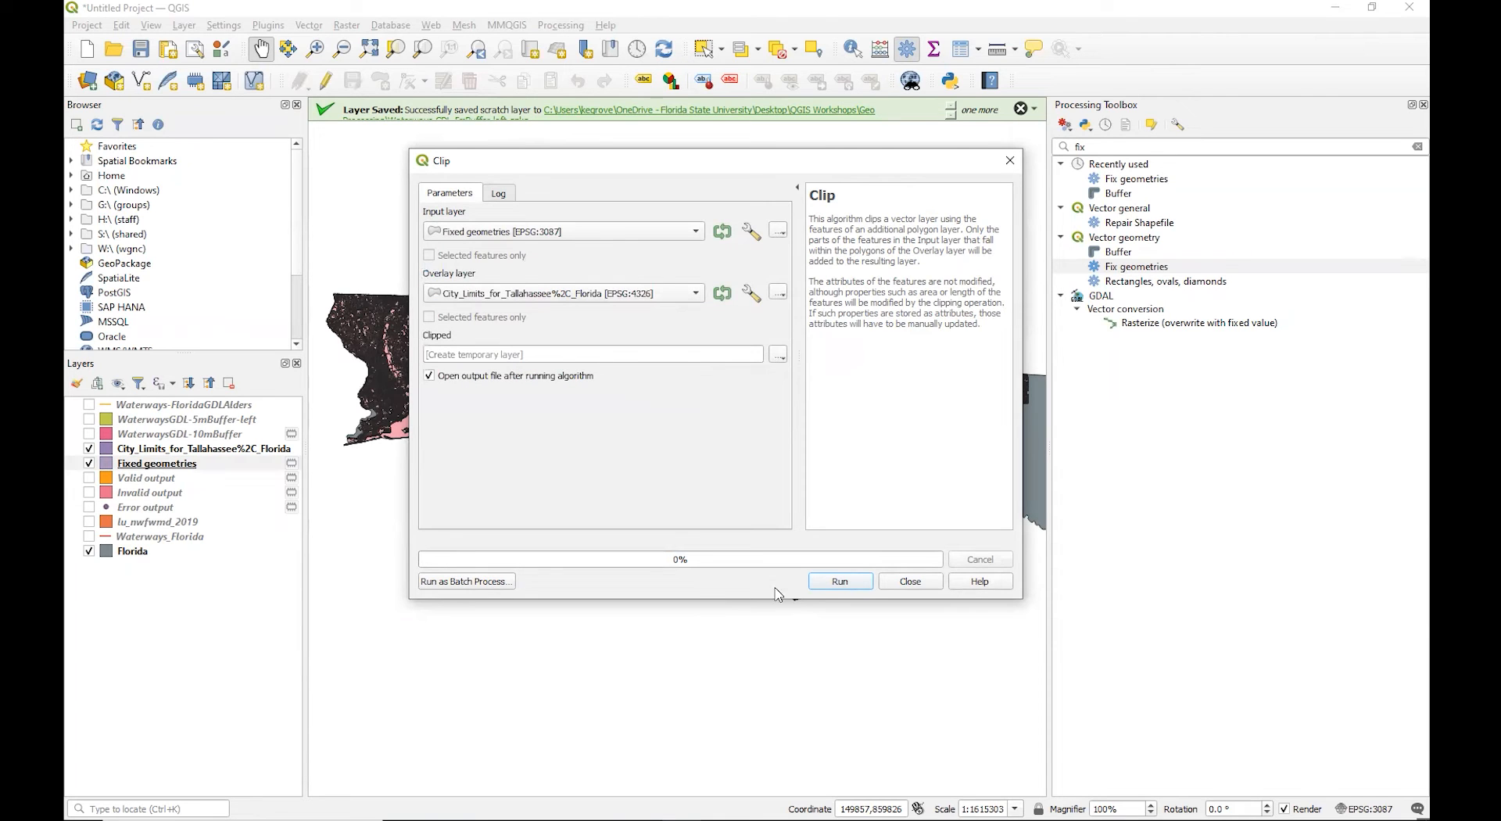
click(838, 580)
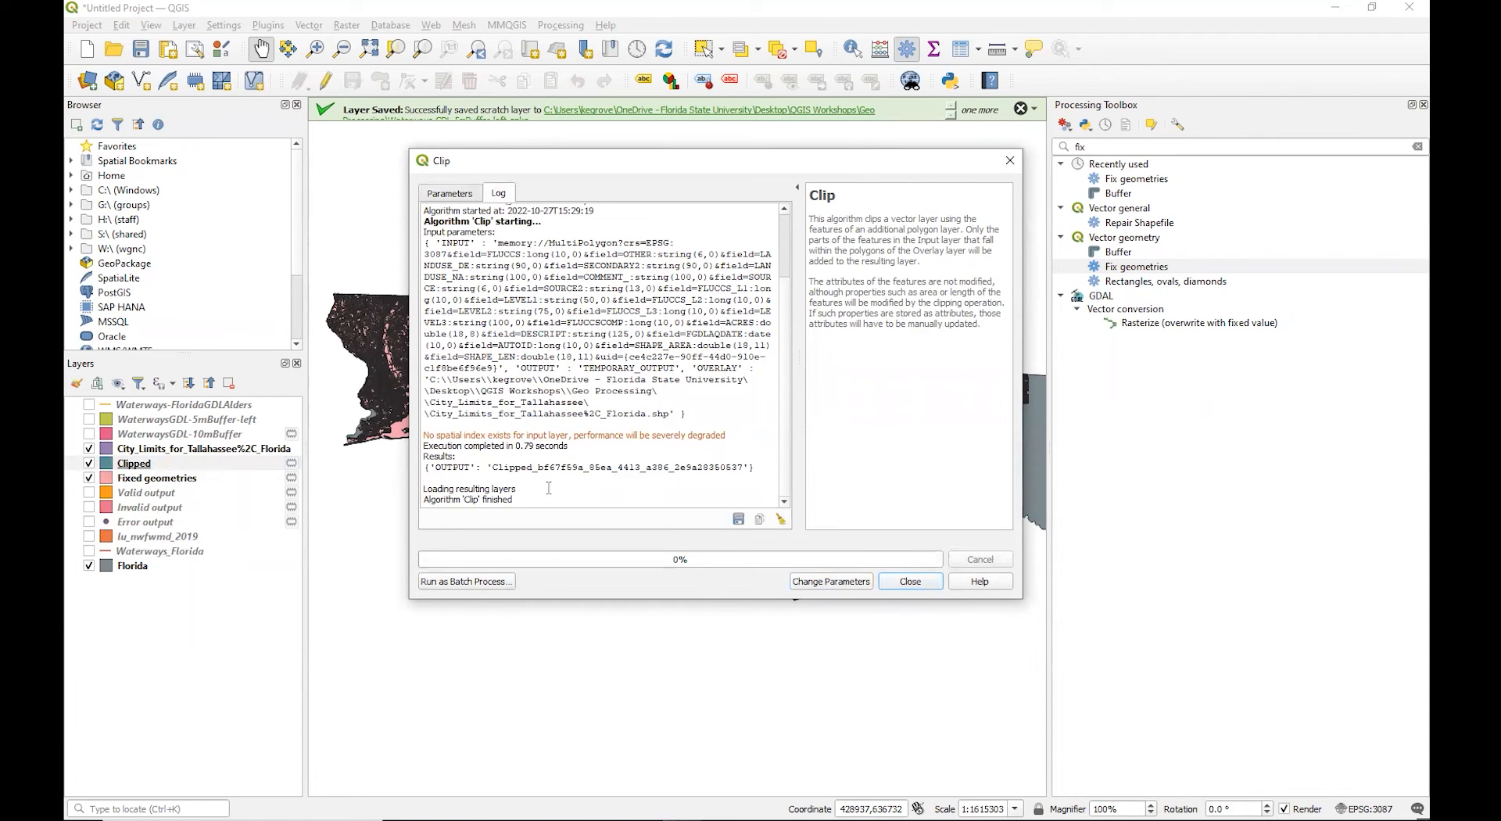
click(903, 582)
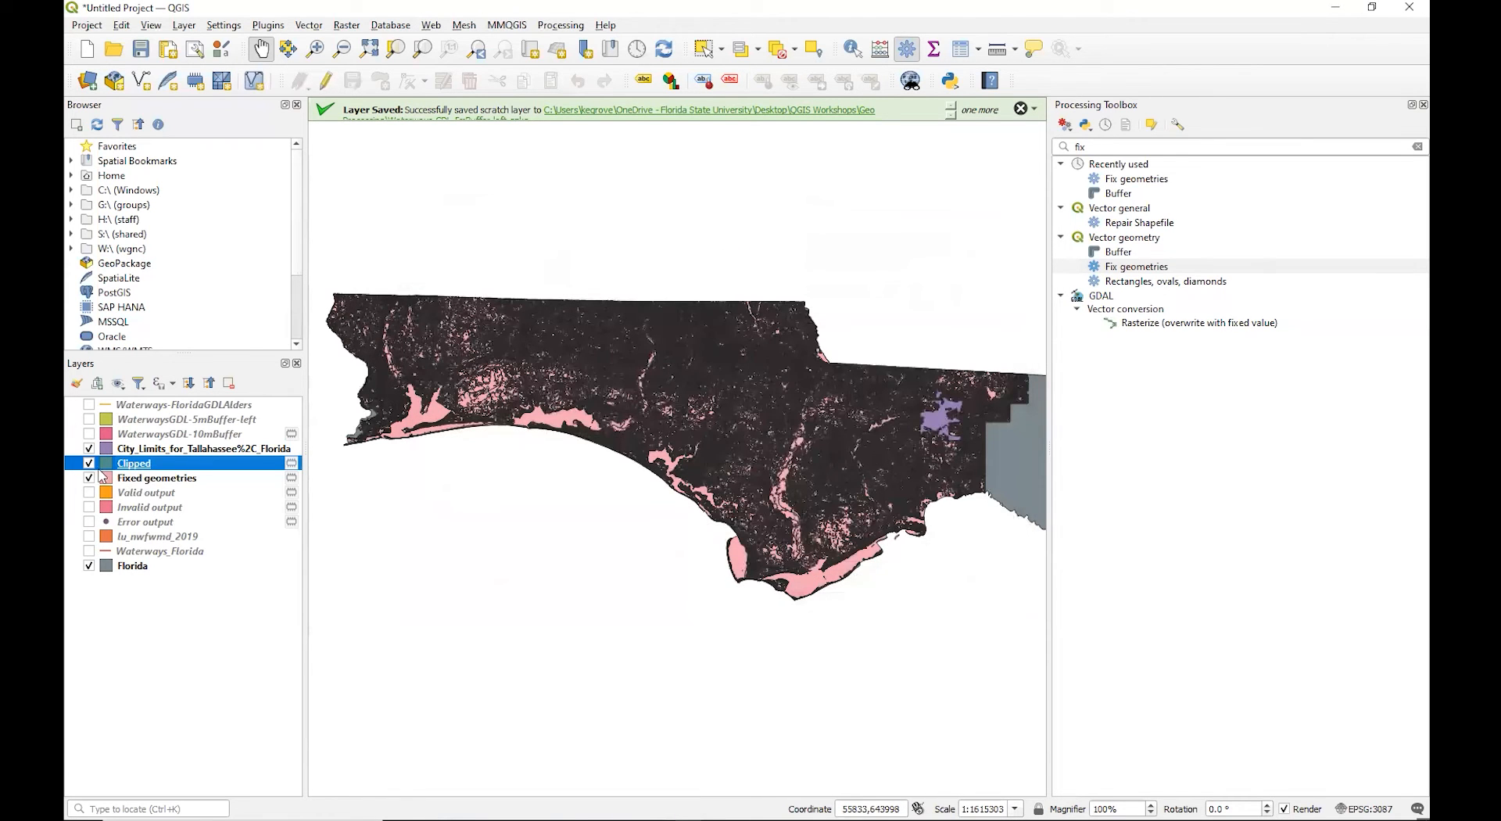
Hide the Tallahassee city limits layer and toggle Fixed geometries off and on to compare it with the Clipped layer around Tallahassee.
click(89, 478)
click(88, 477)
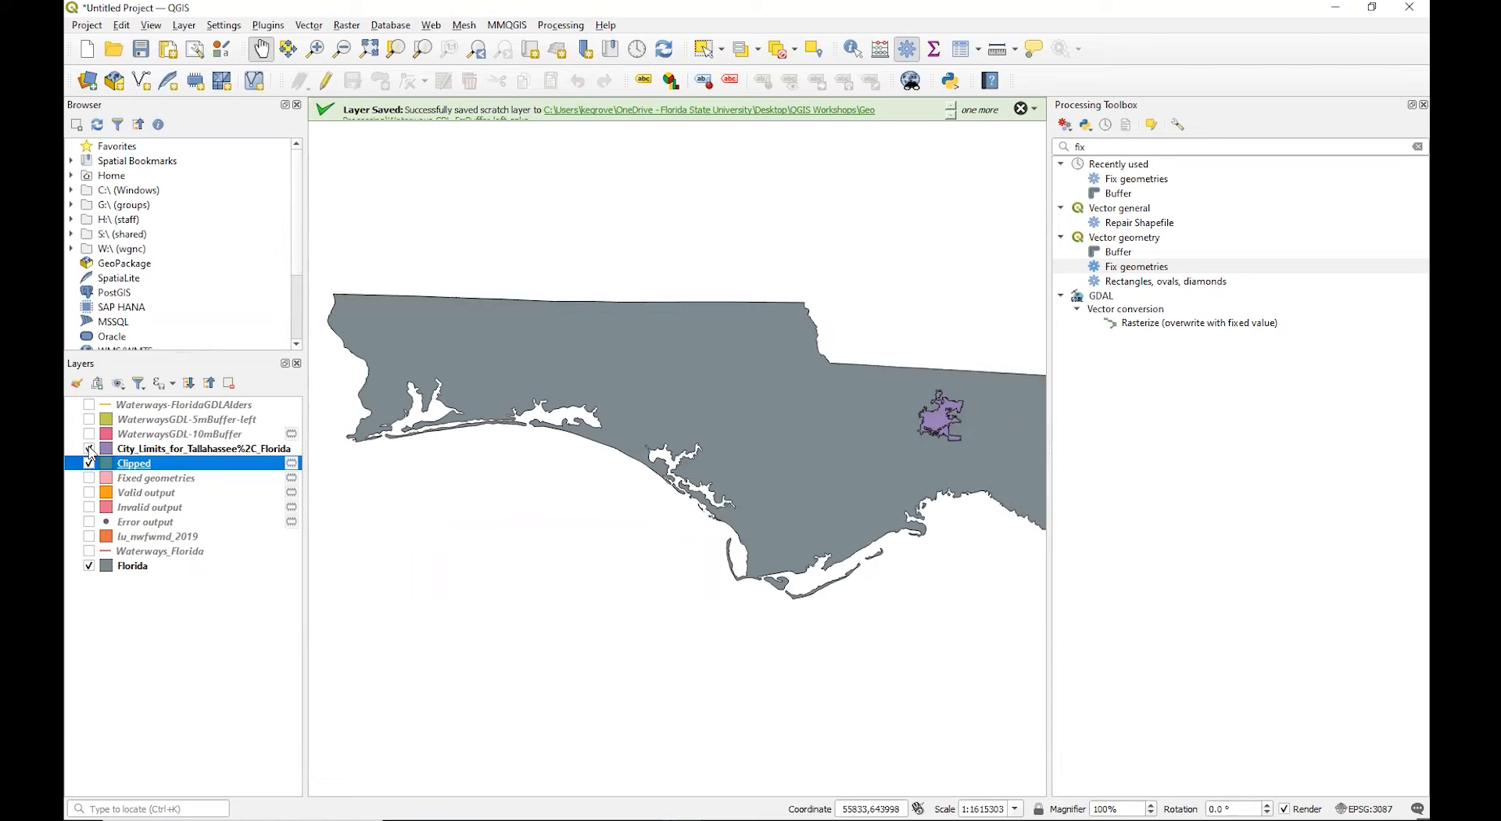
click(89, 448)
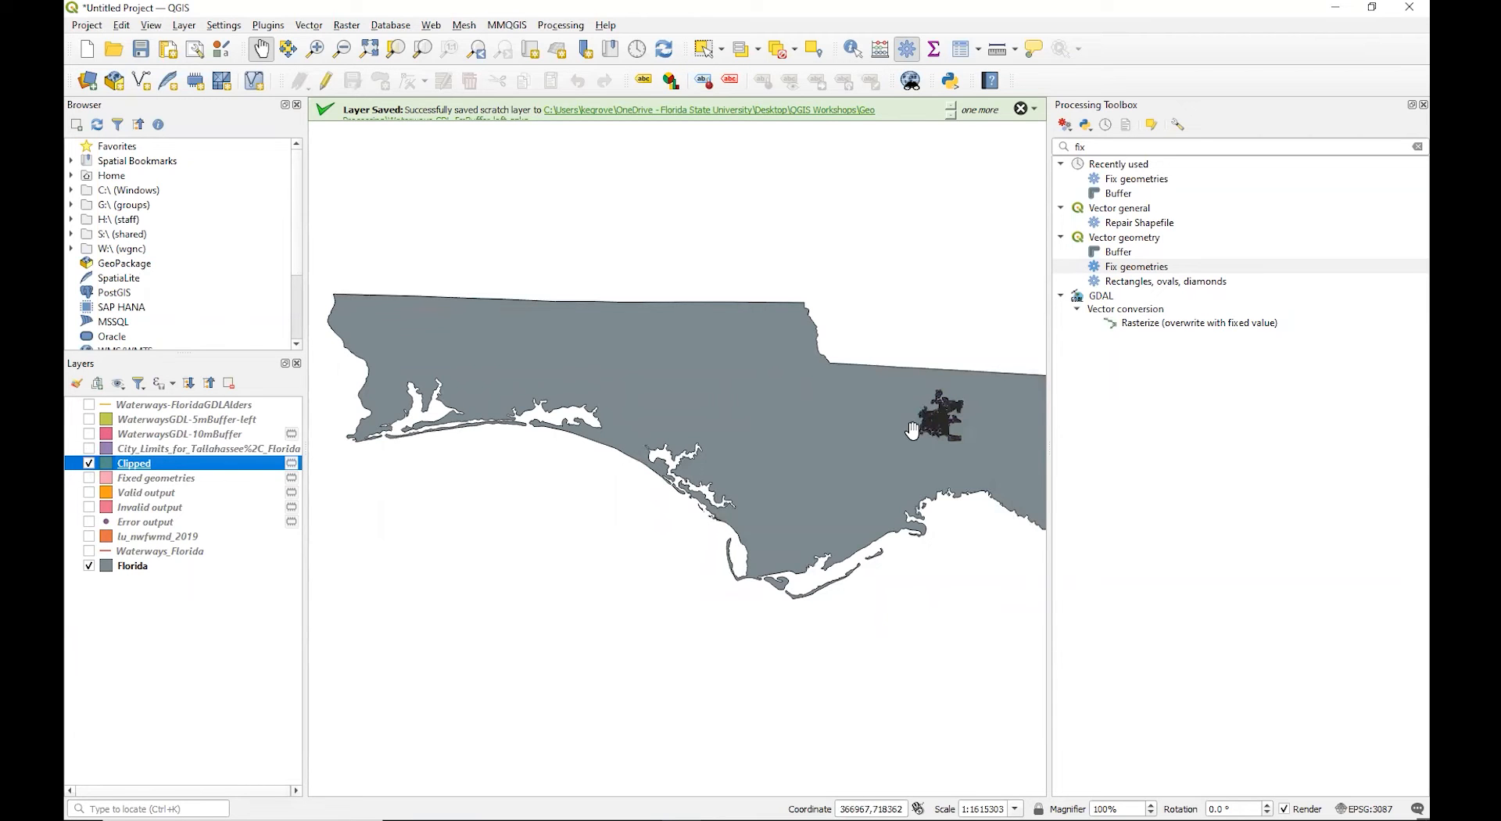
click(88, 477)
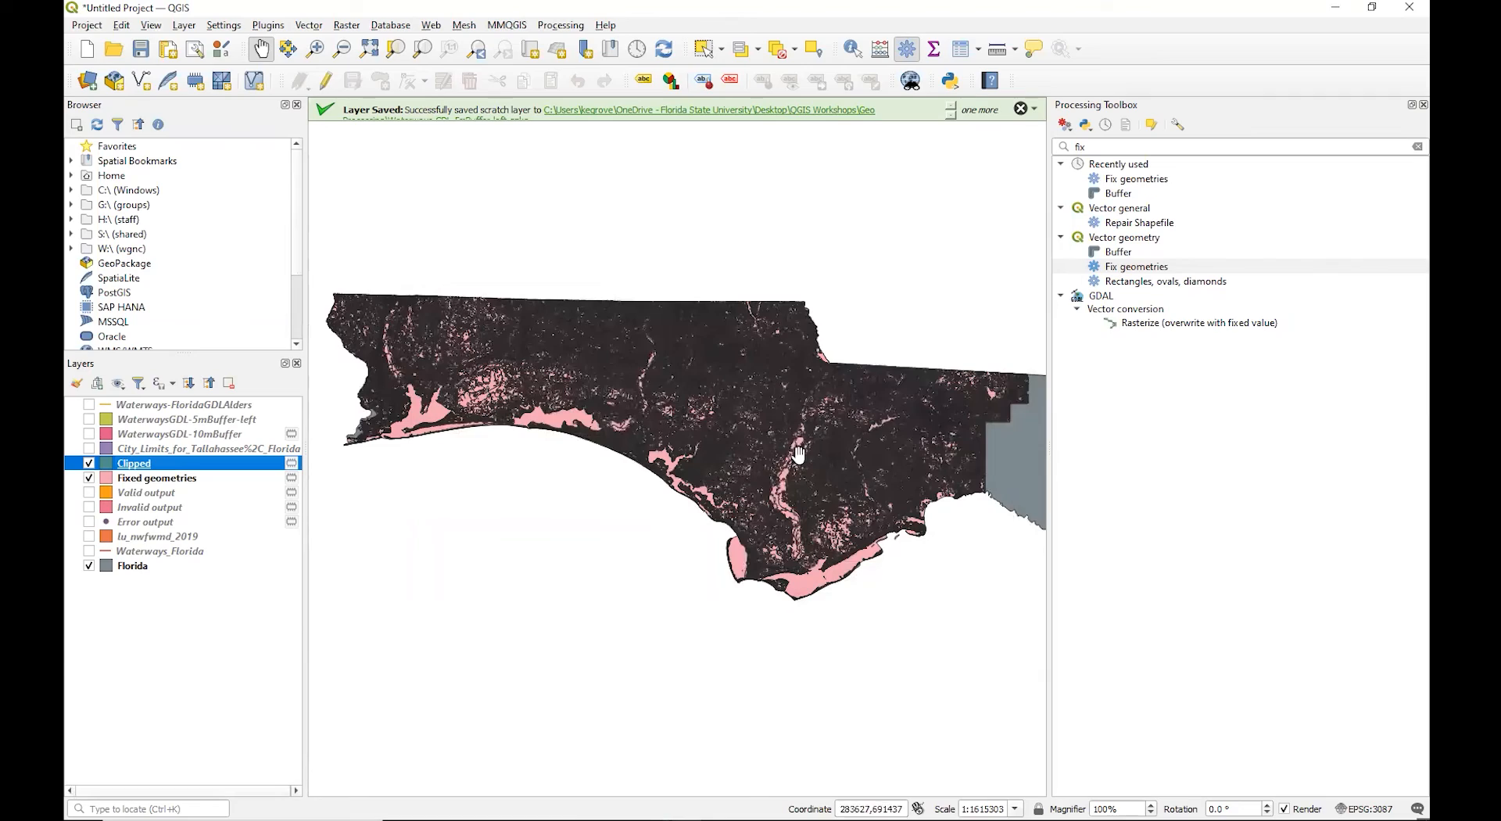
scroll(944, 408, up, 4)
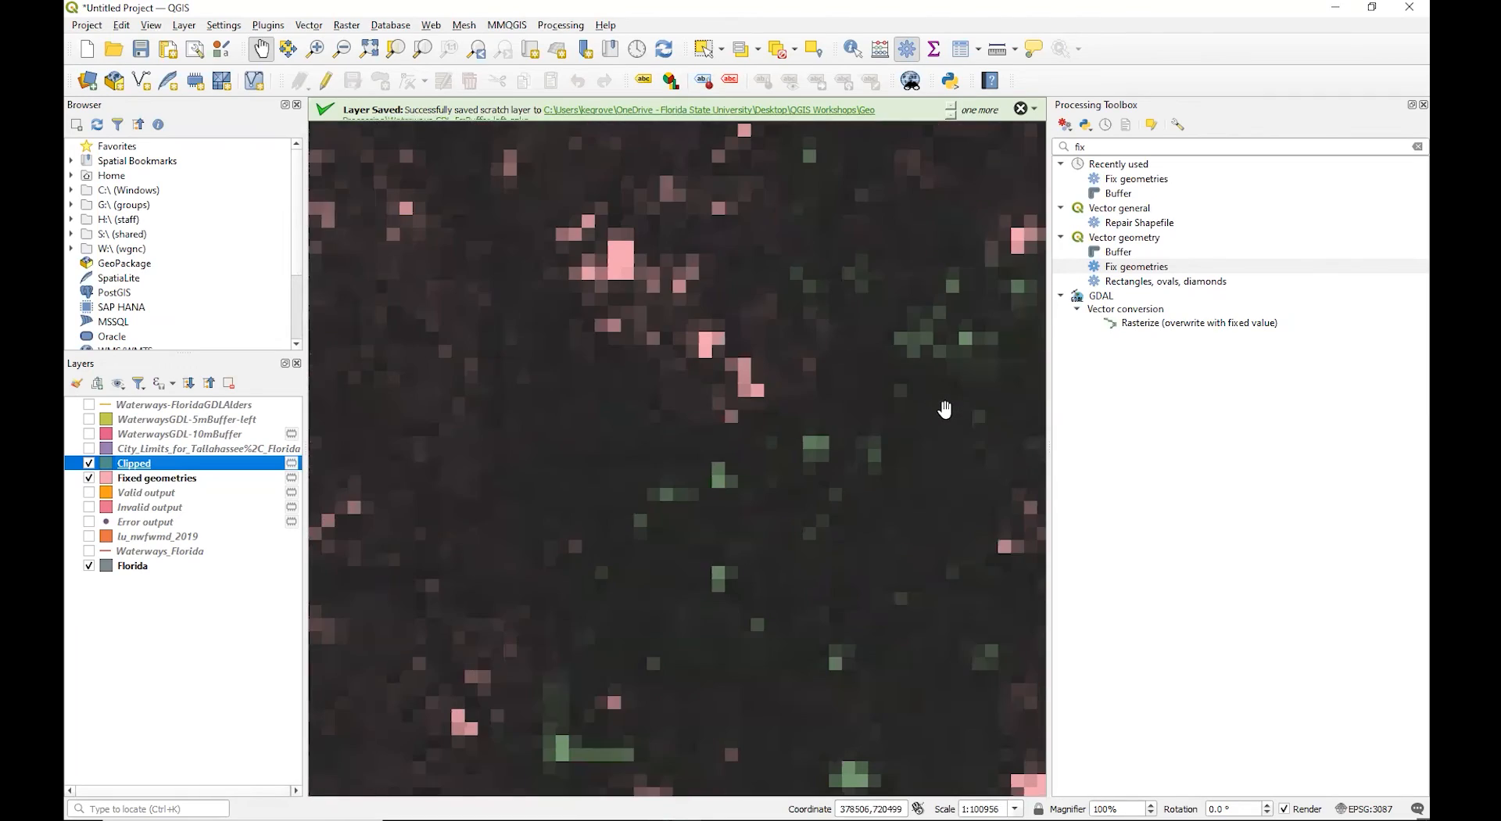
Center the map on Tallahassee and toggle the Clipped layer off and on to compare it with Fixed geometries.
drag(923, 487, 741, 315)
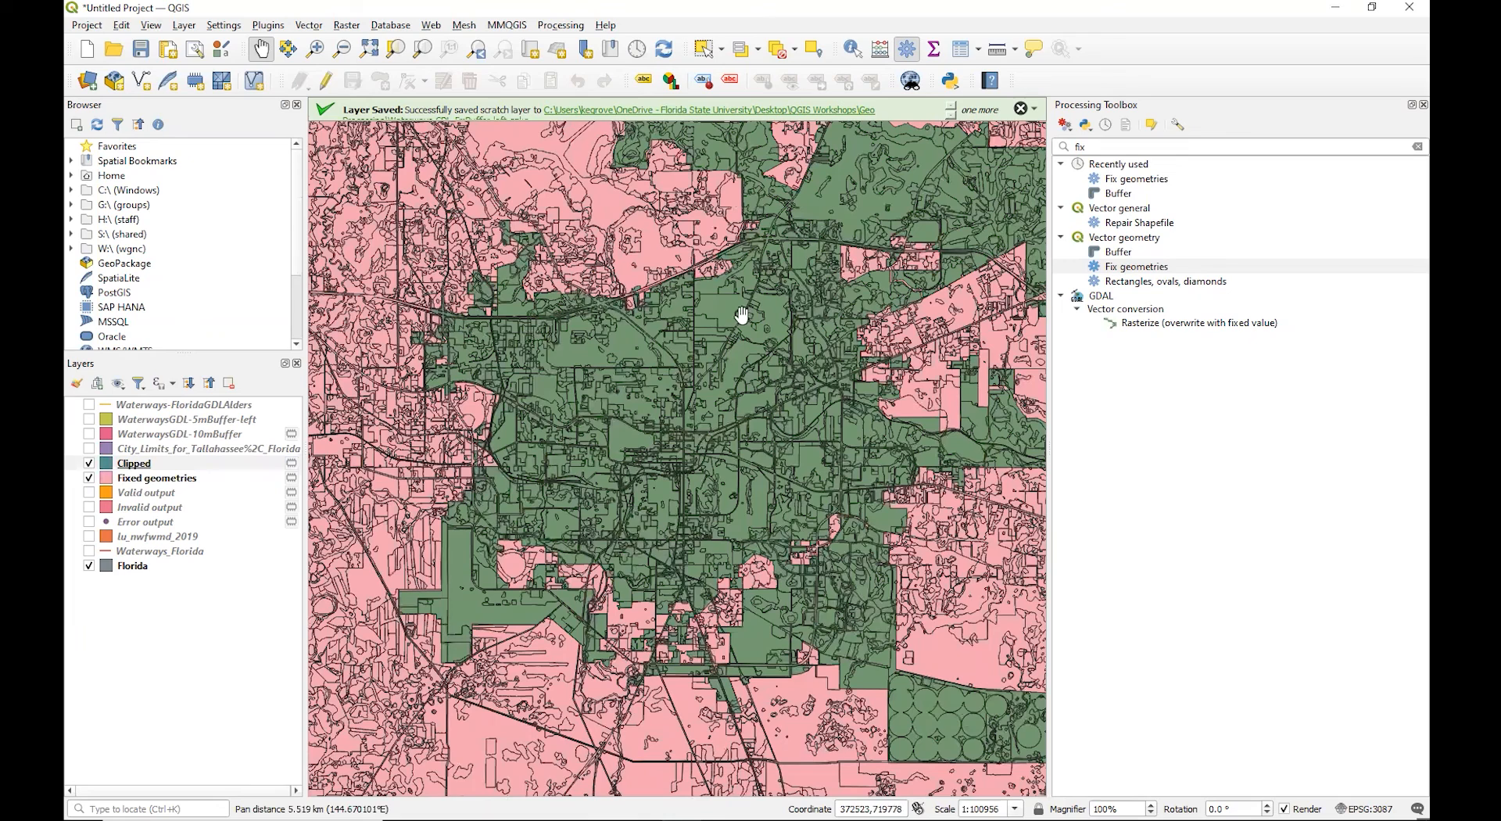
click(87, 468)
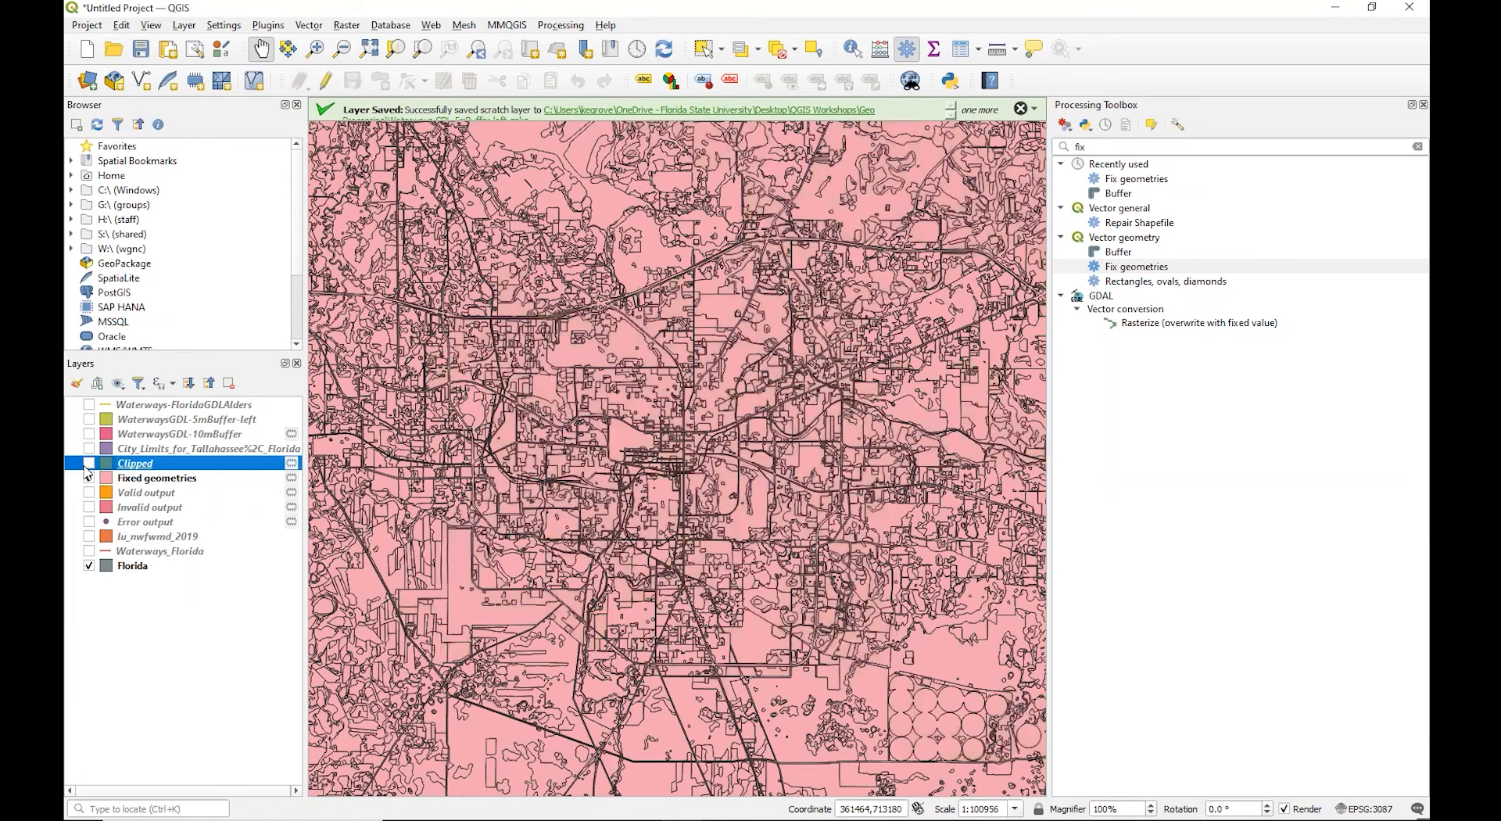
click(88, 466)
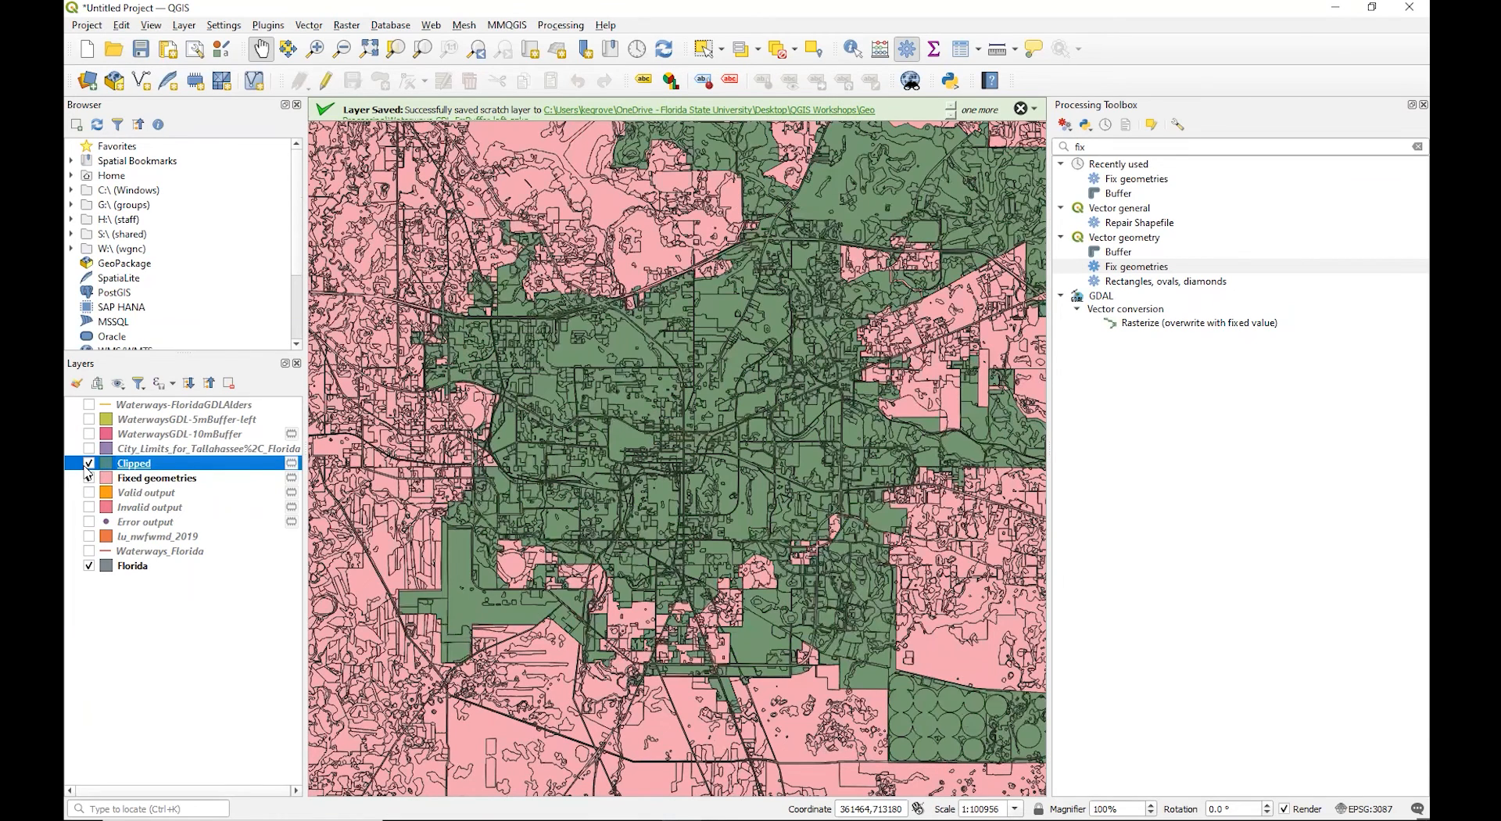
click(88, 466)
click(88, 466)
Place the Tallahassee city limits layer directly below Clipped in the layer order and hide the Fixed geometries layer.
click(89, 451)
click(89, 450)
drag(139, 451, 140, 444)
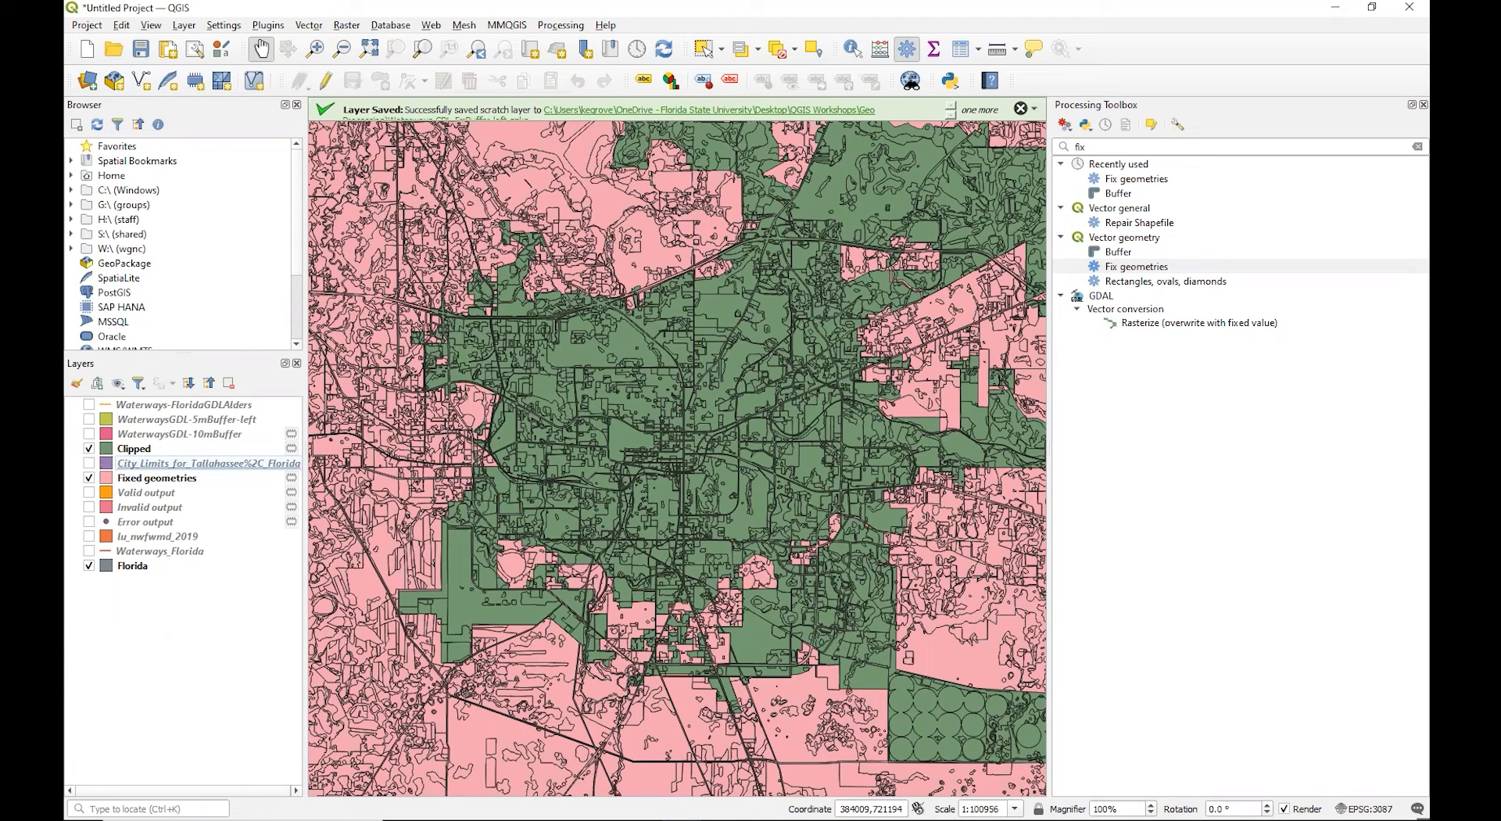
click(89, 477)
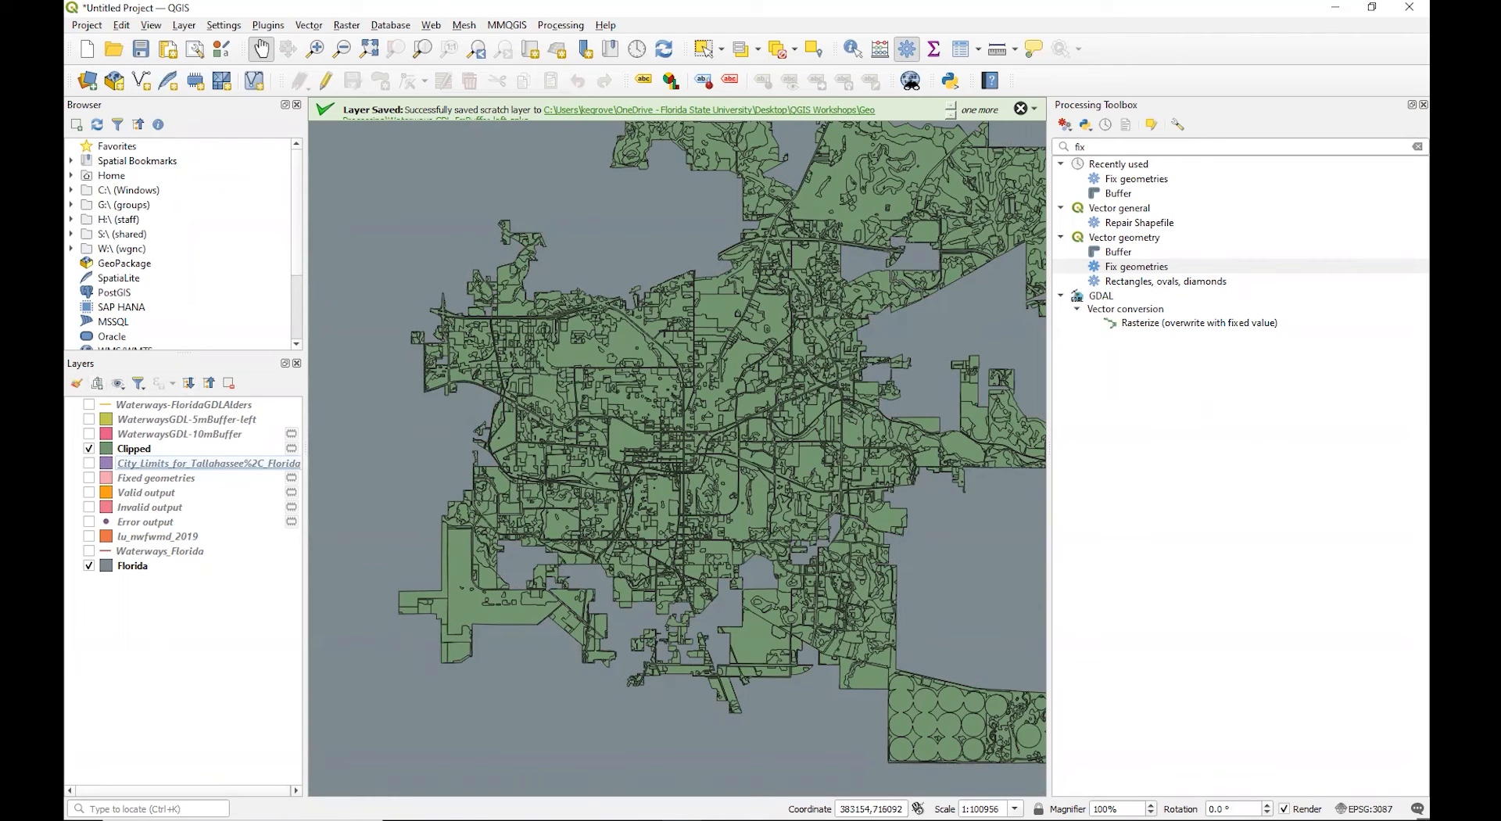
Open the Clipped layer's attribute table, examine its fields and feature total, and close the table.
right_click(148, 452)
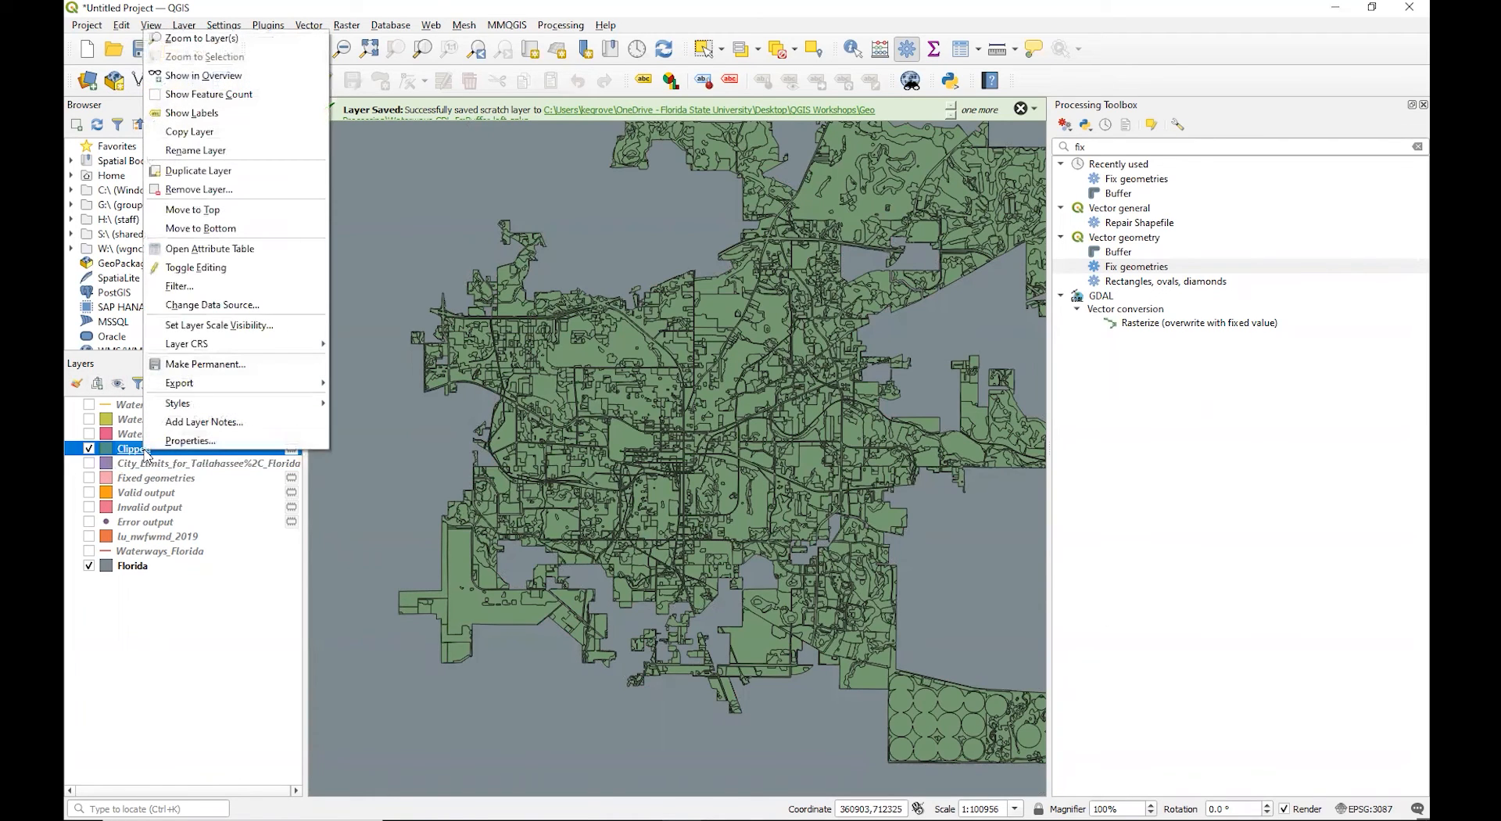
click(227, 248)
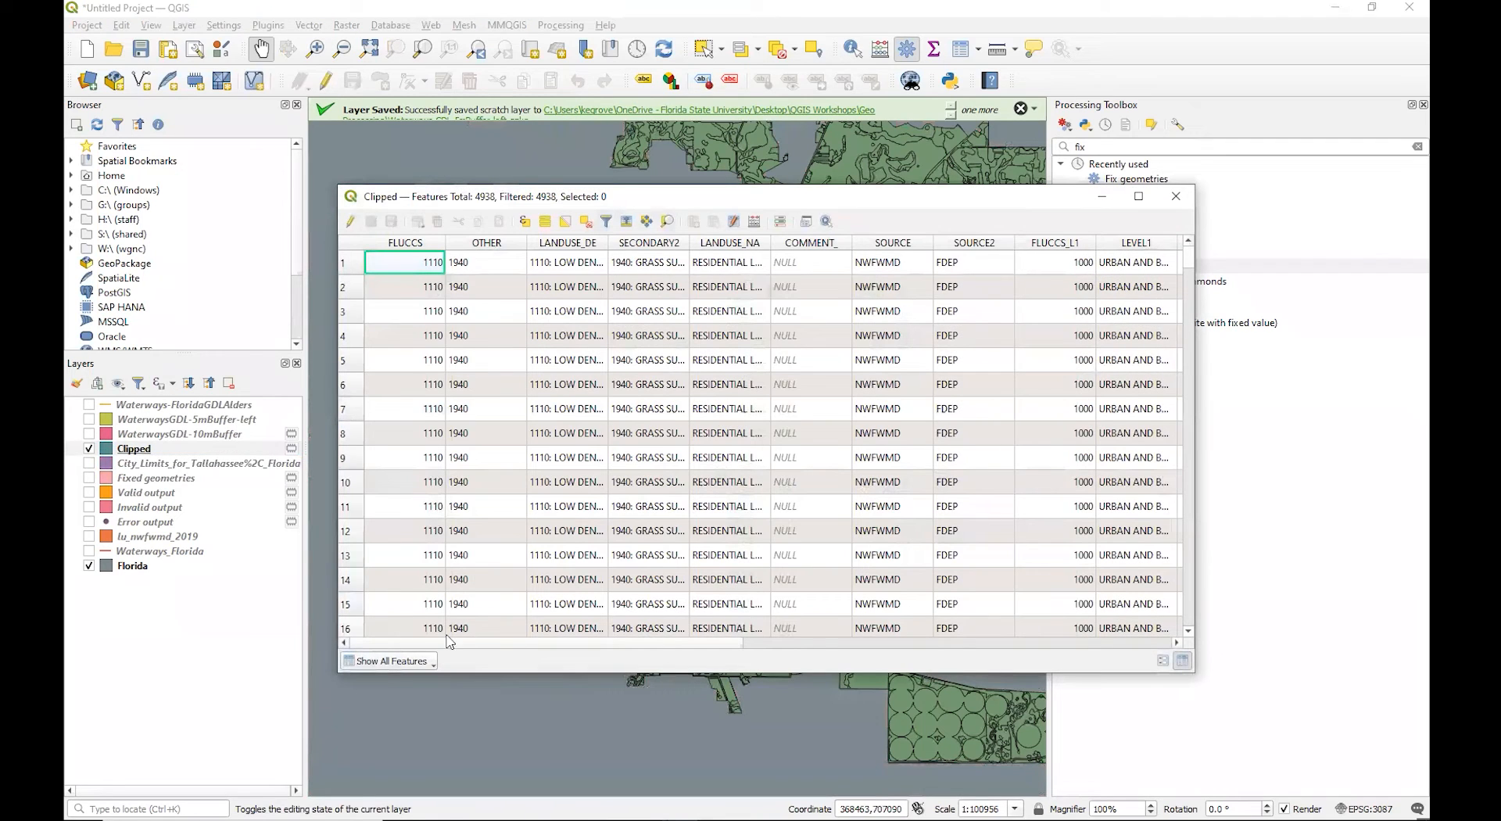
drag(564, 644, 419, 600)
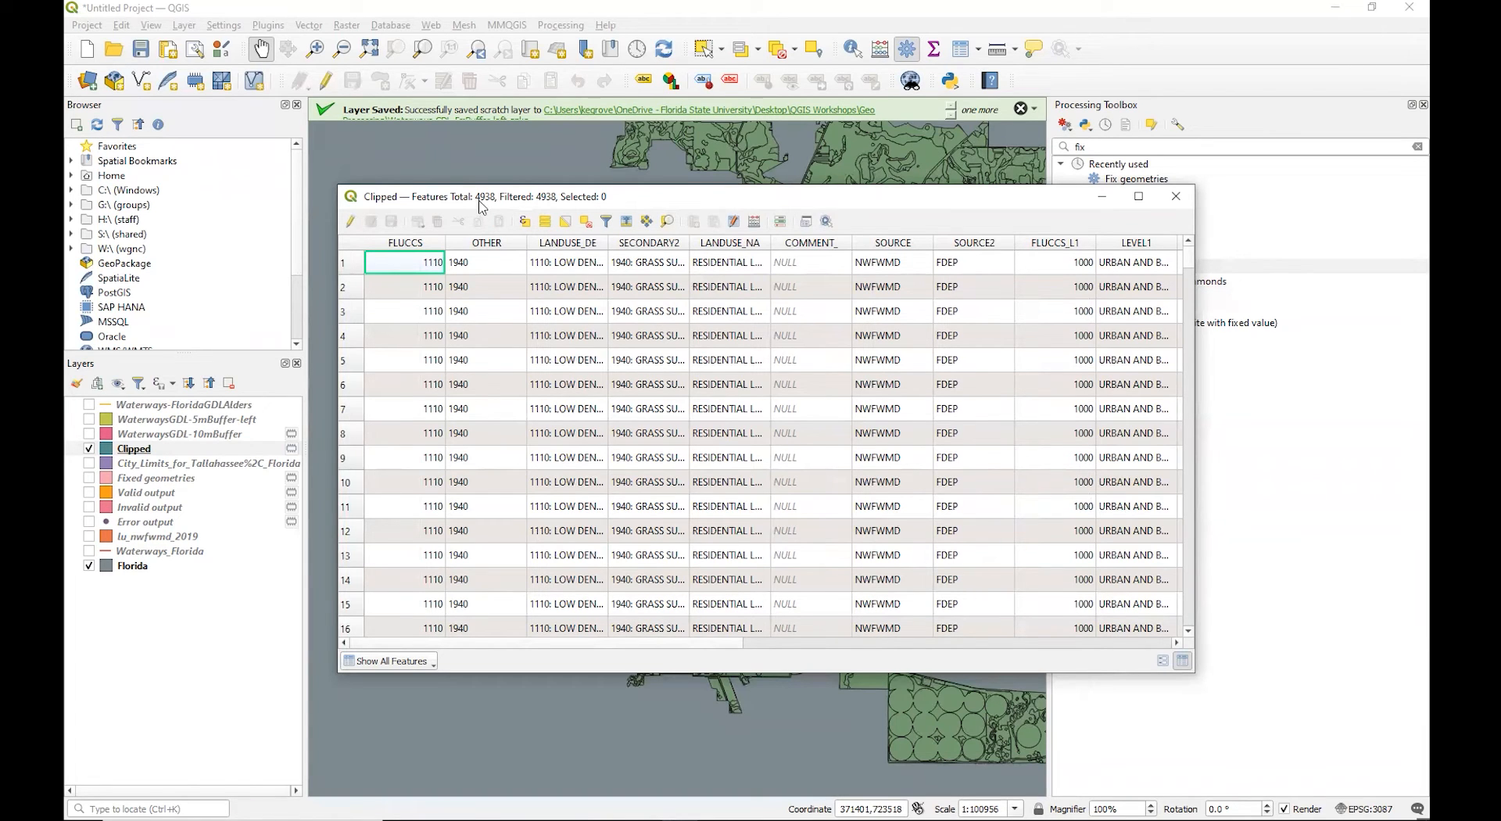
click(1176, 196)
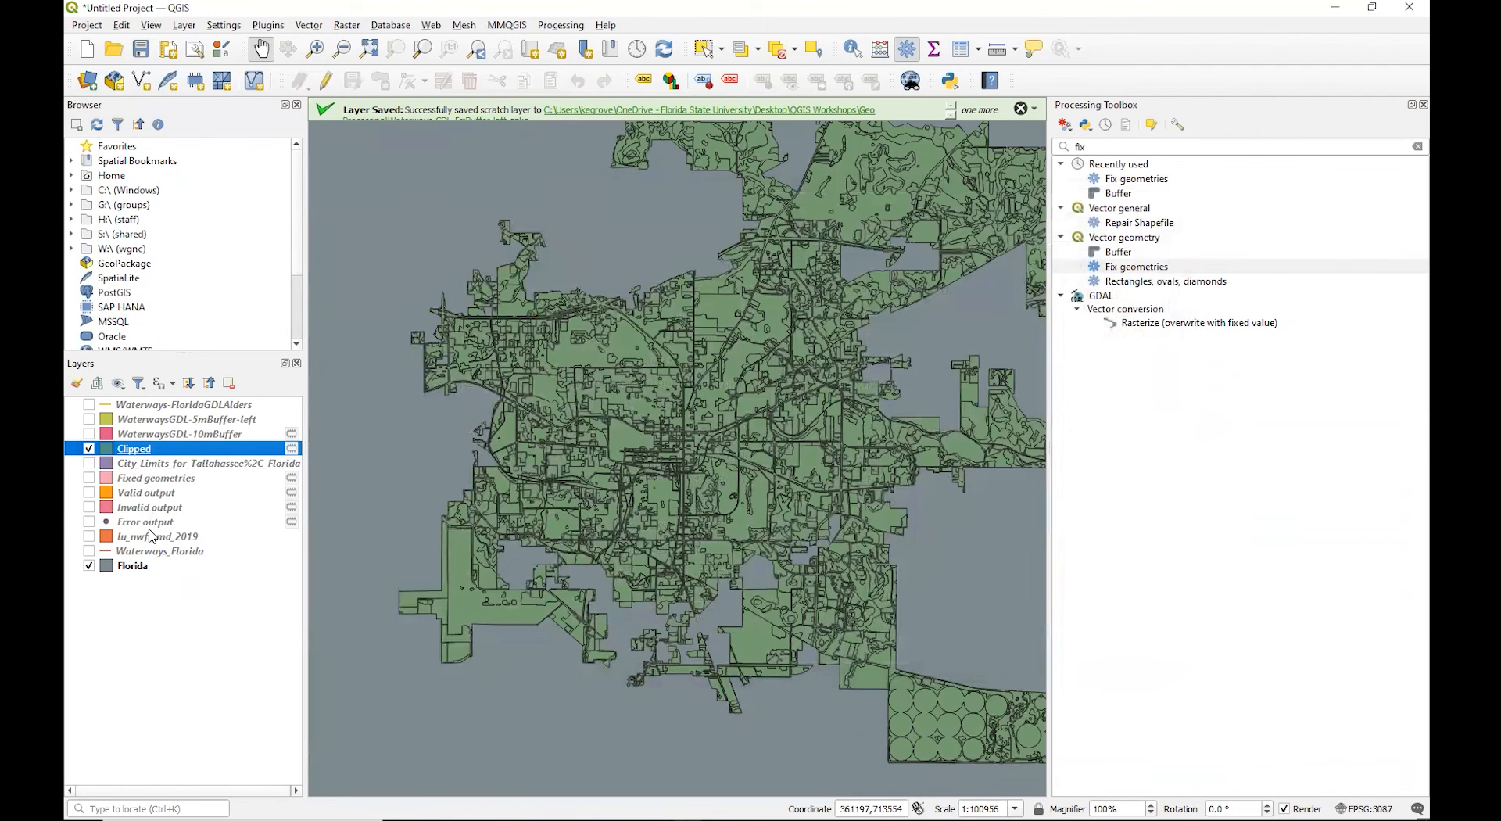
Open the attribute table of the lu_nwfwmd_2019 layer.
right_click(149, 539)
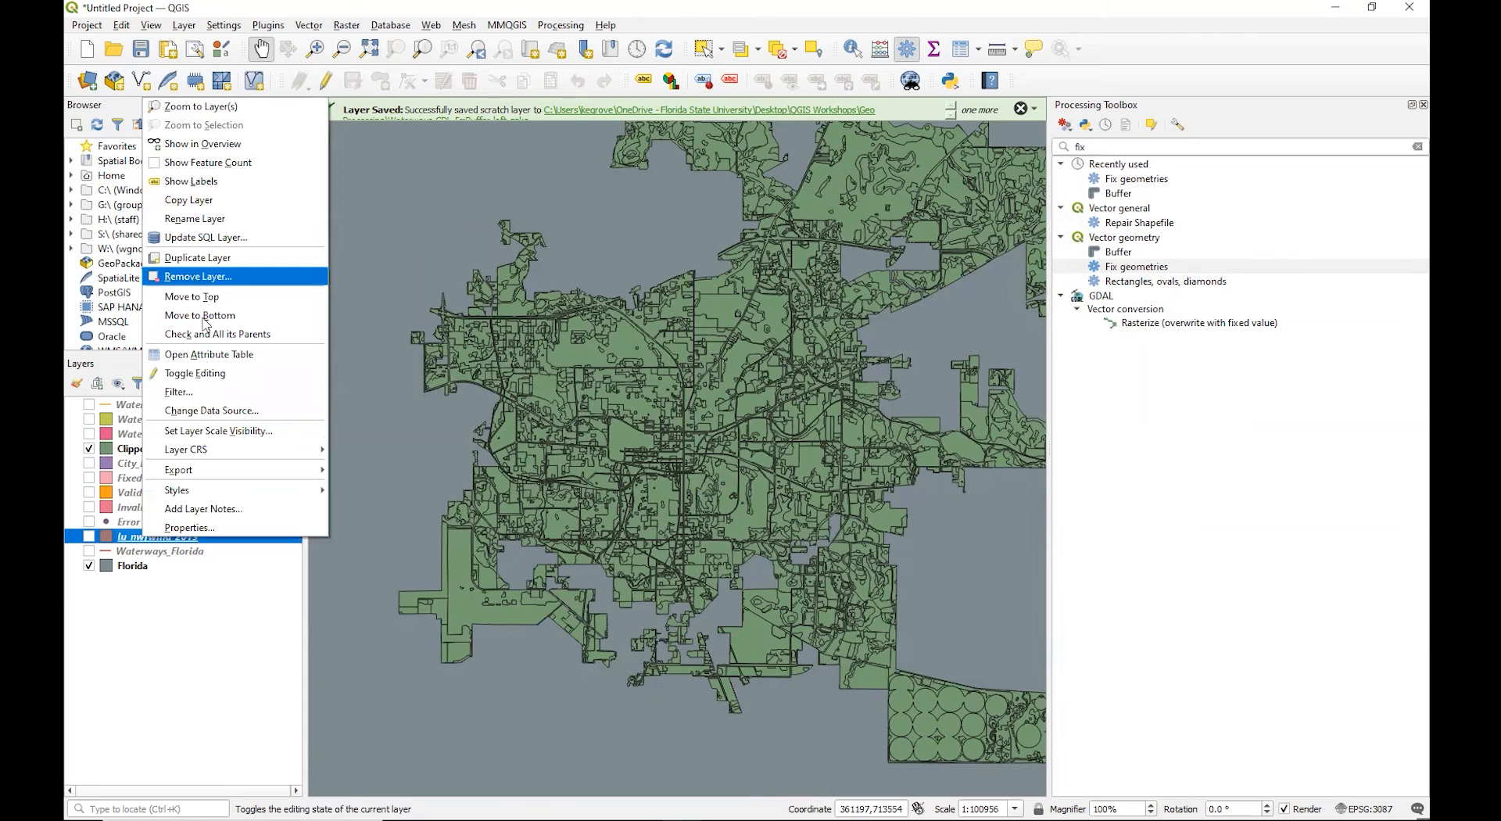
Open the attribute table of the lu_nwfwmd_2019 layer and hide the Processing Toolbox.
click(200, 353)
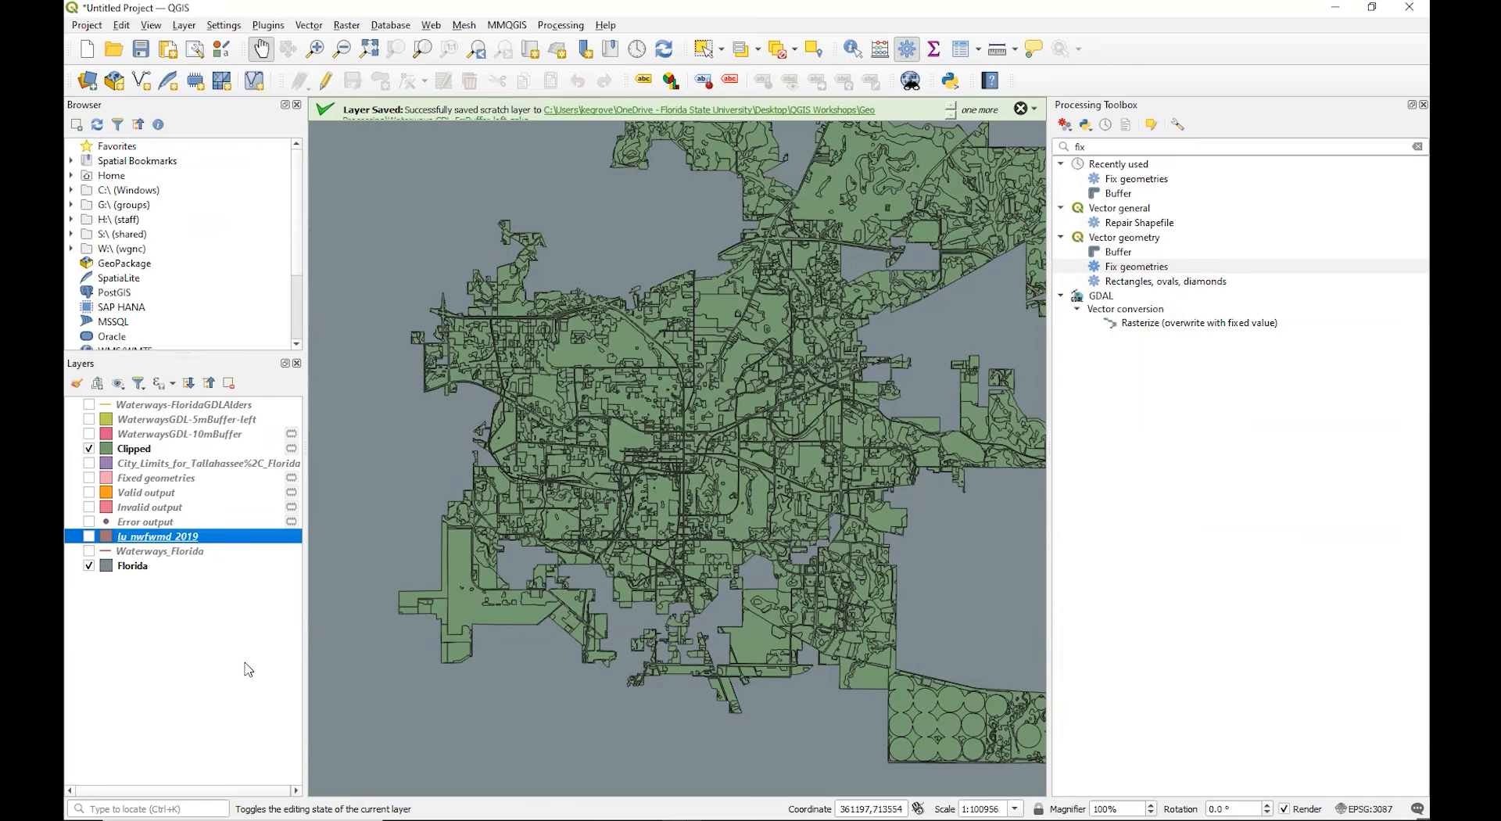
key(Menu)
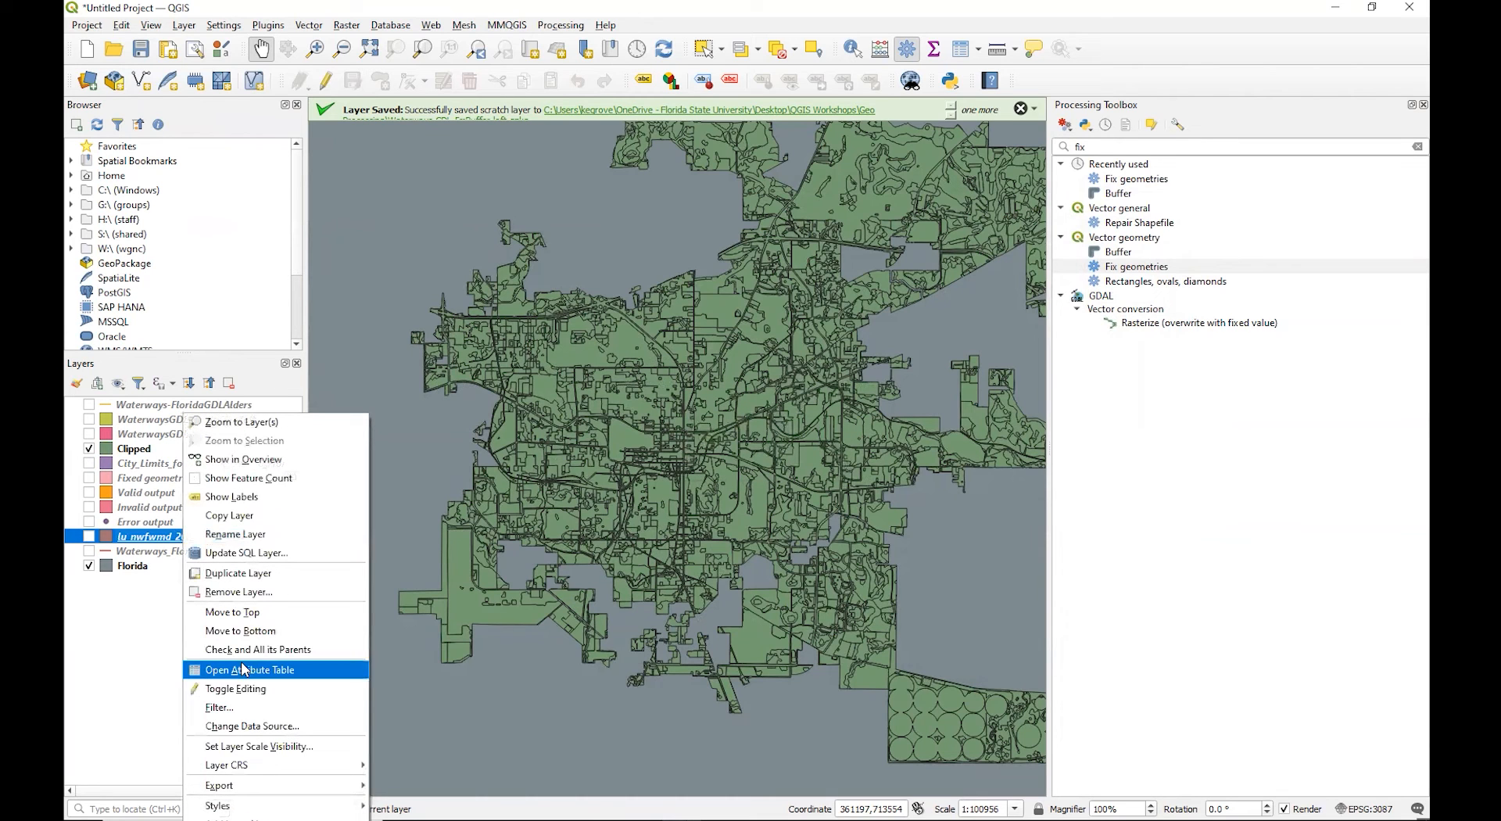
click(247, 672)
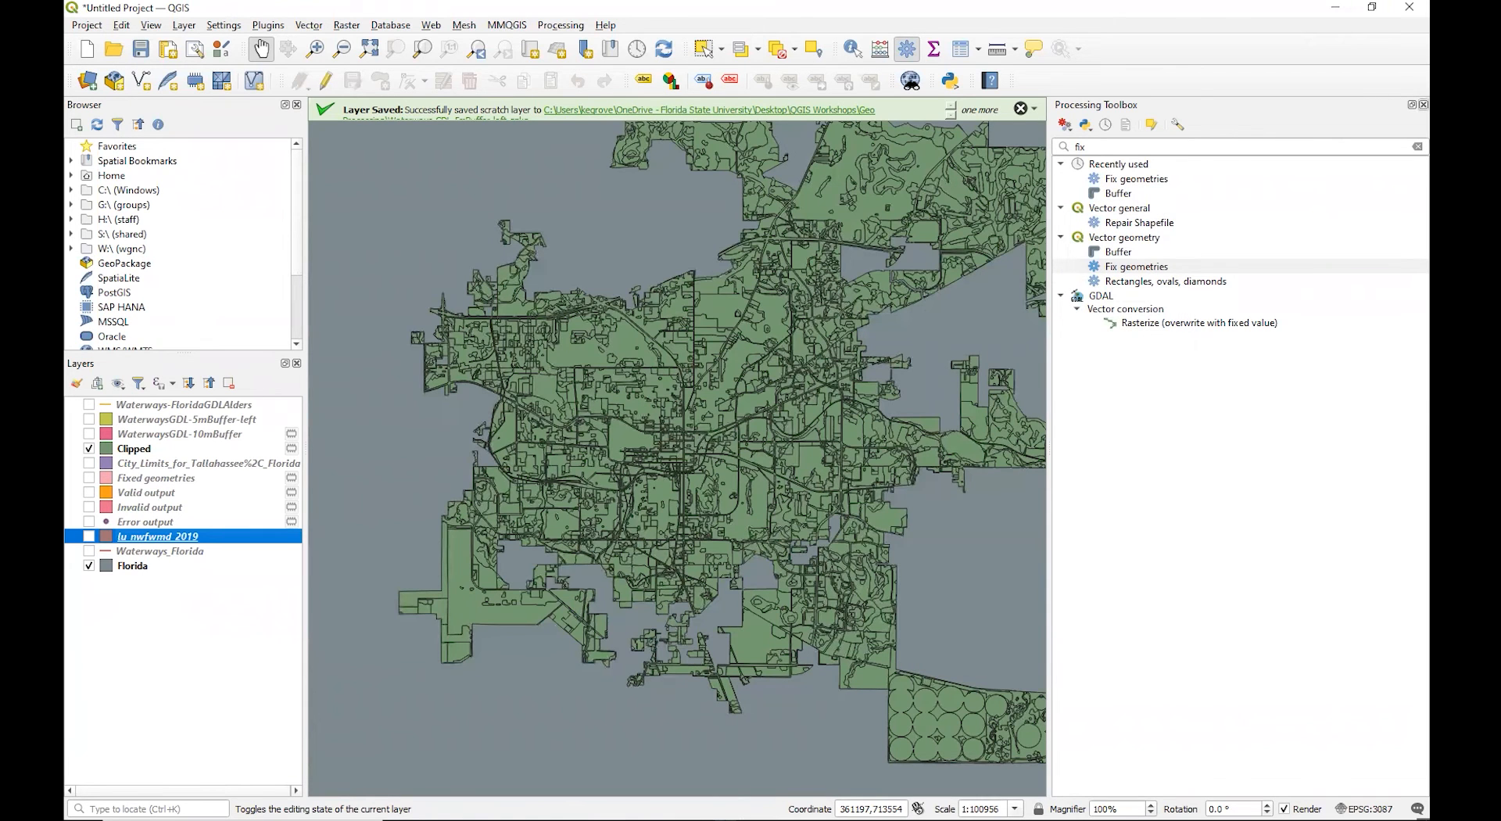
key(ctrl+alt+t)
scroll(634, 514, up, 1)
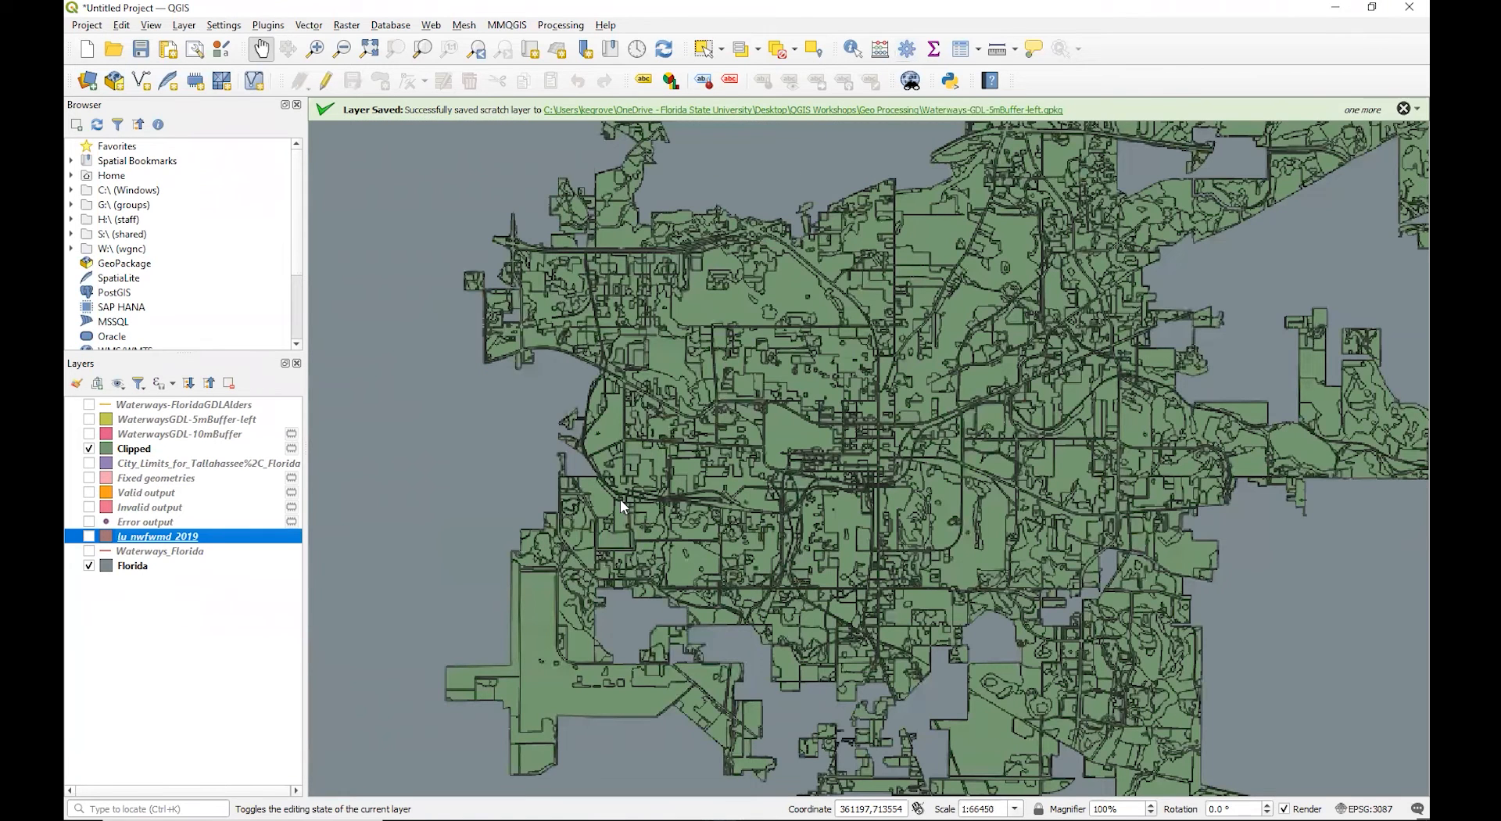
Look over the land-use records in the lu_nwfwmd_2019 attribute table, then close the table.
mouse_move(722, 818)
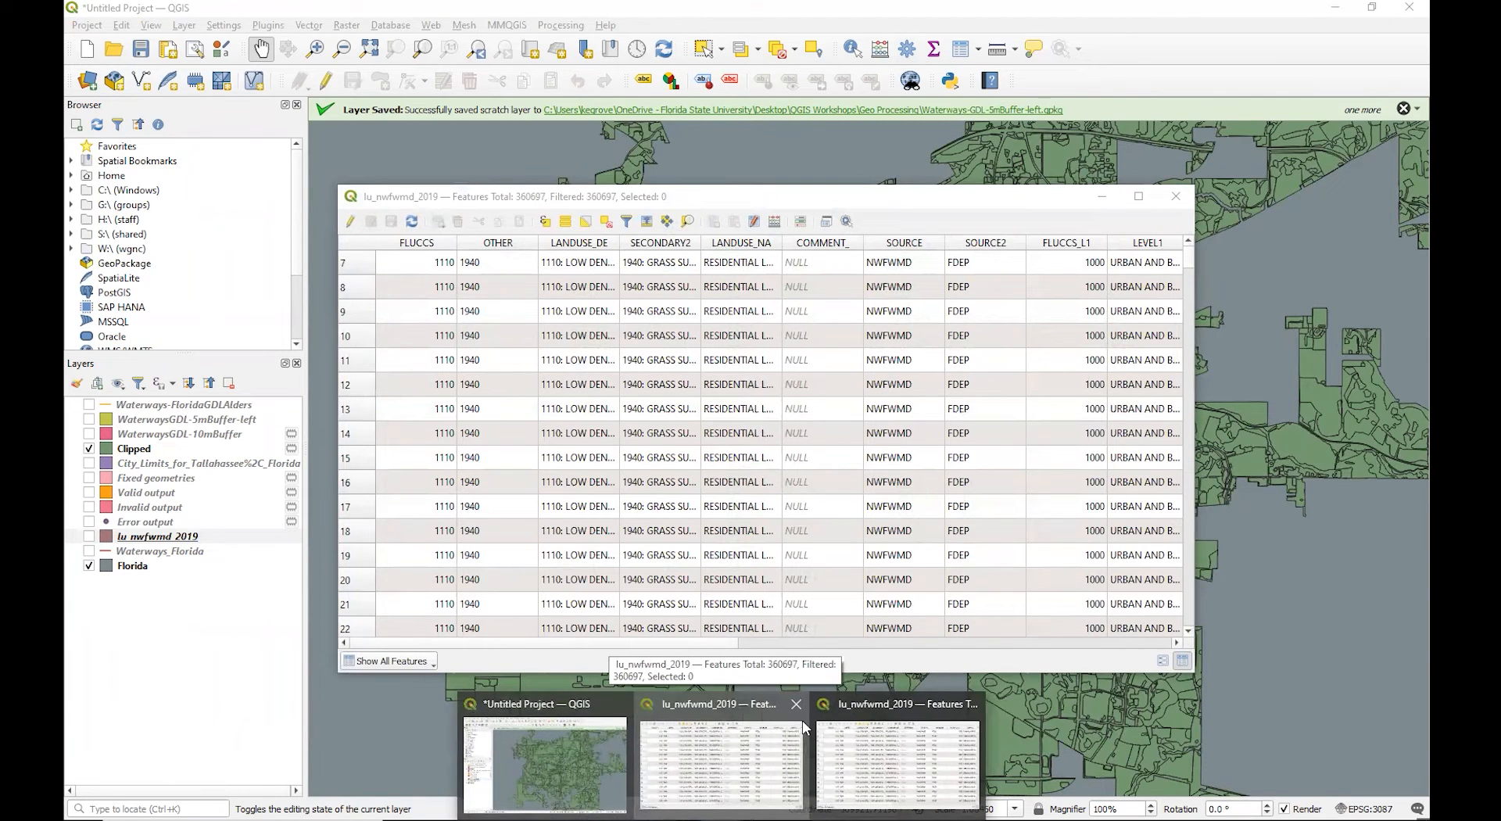
click(802, 720)
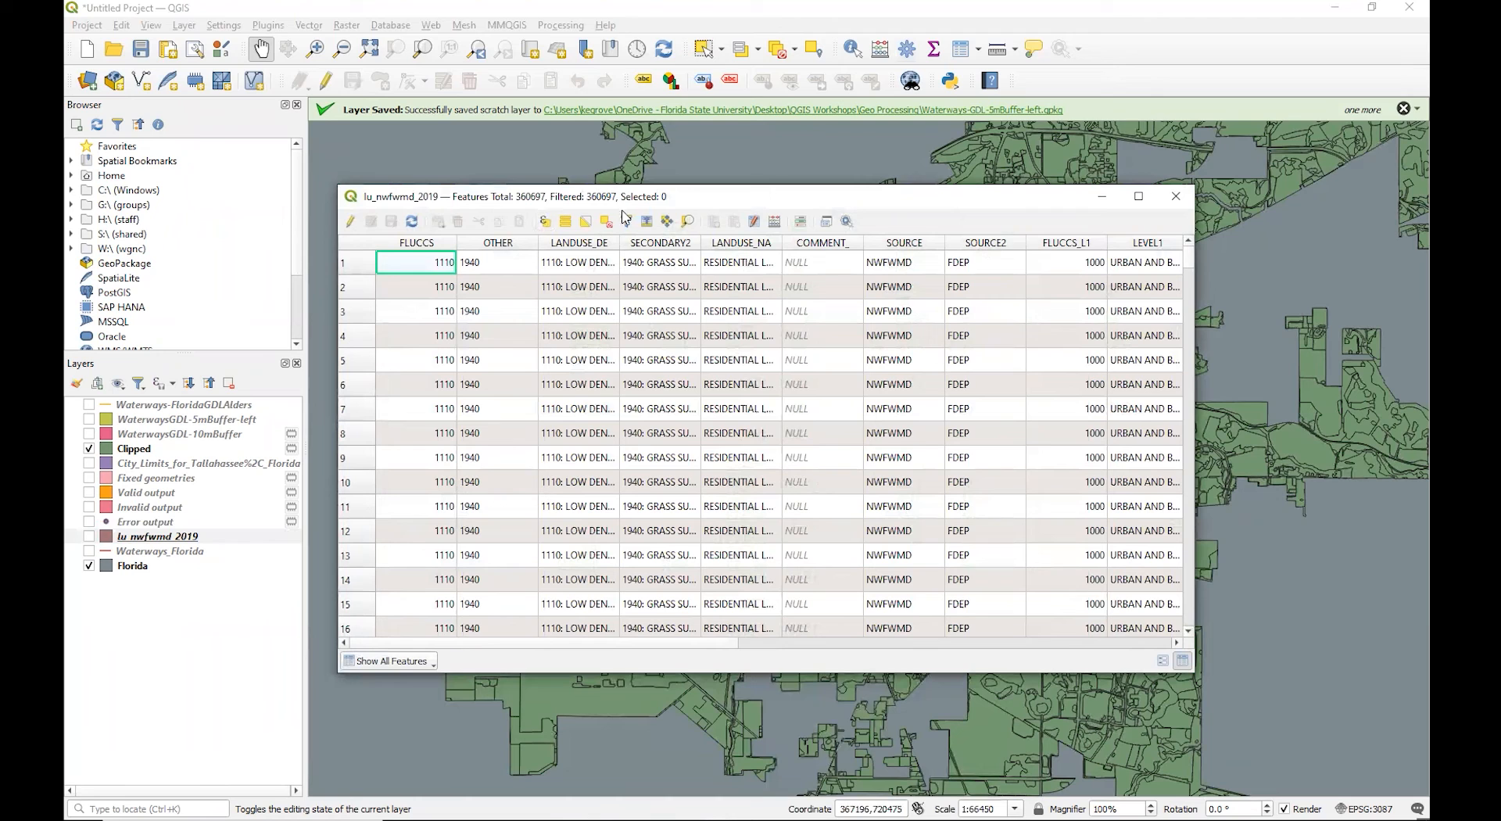
click(1181, 197)
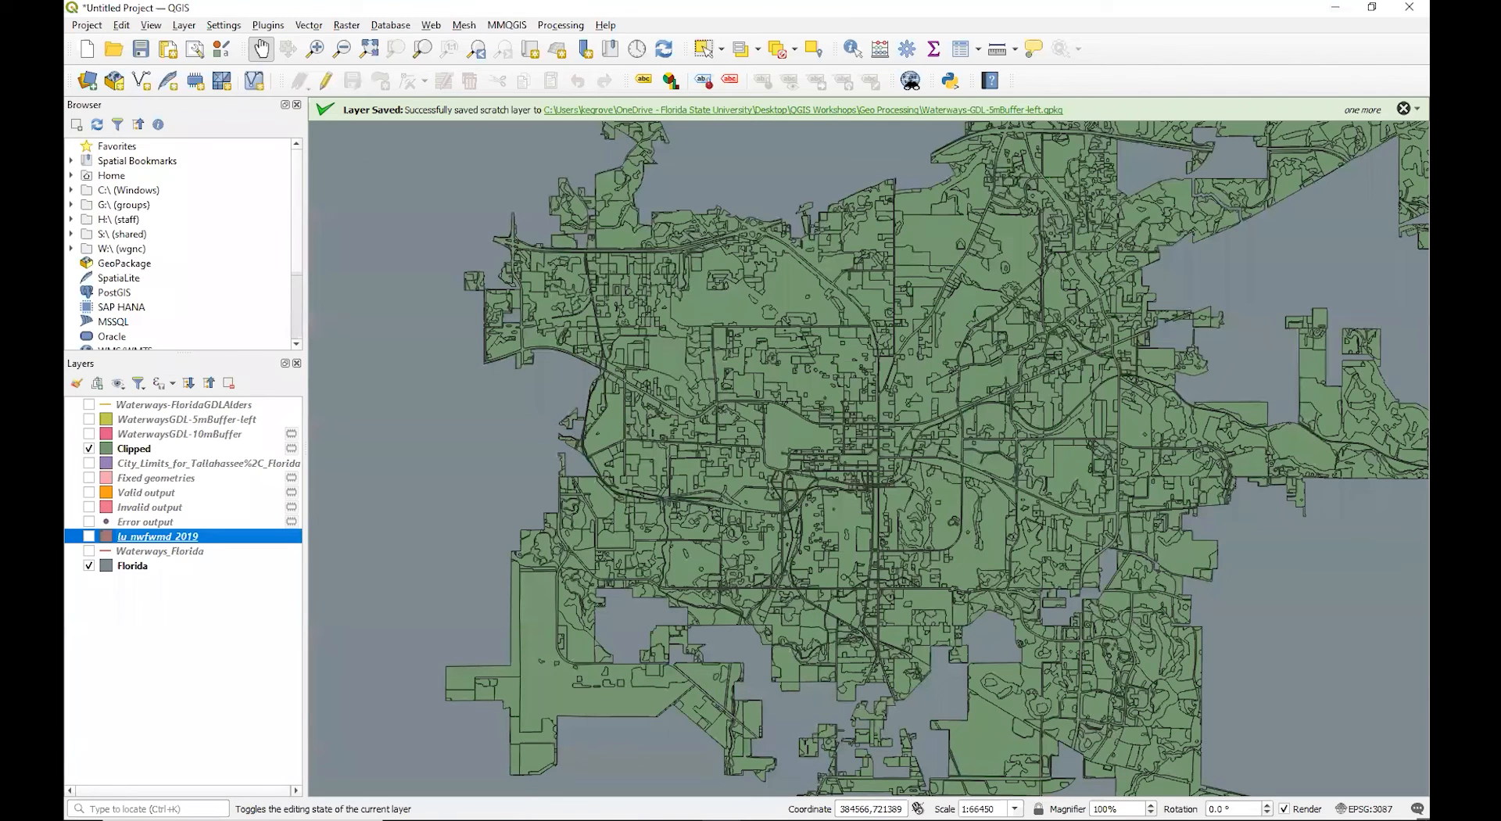
Start adding a raster file and browse to the Tallahassee Area Raster USGS10m.tar folder inside Geo Processing.
scroll(725, 450, down, 1)
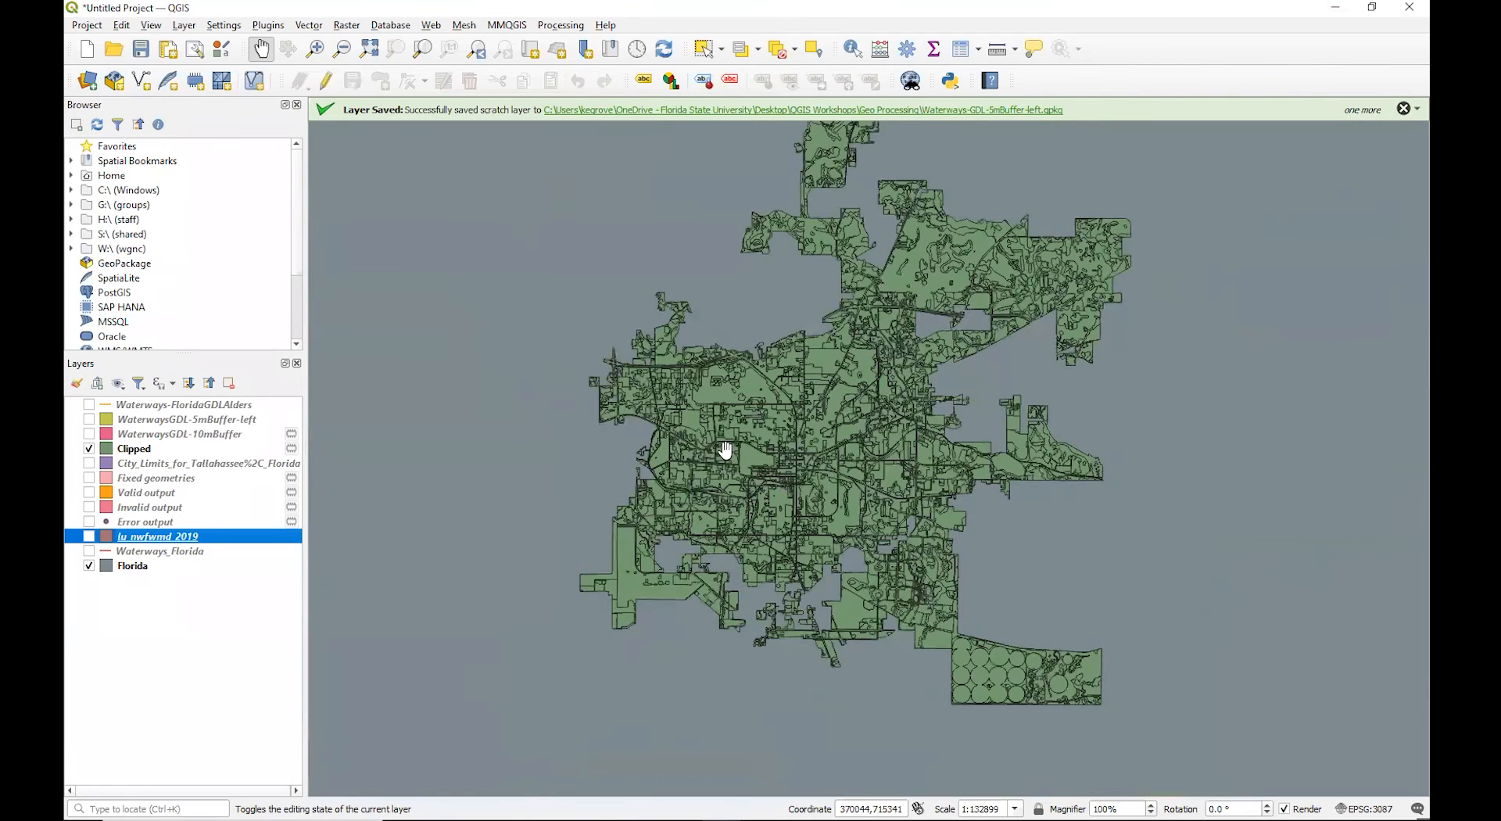
scroll(726, 450, down, 5)
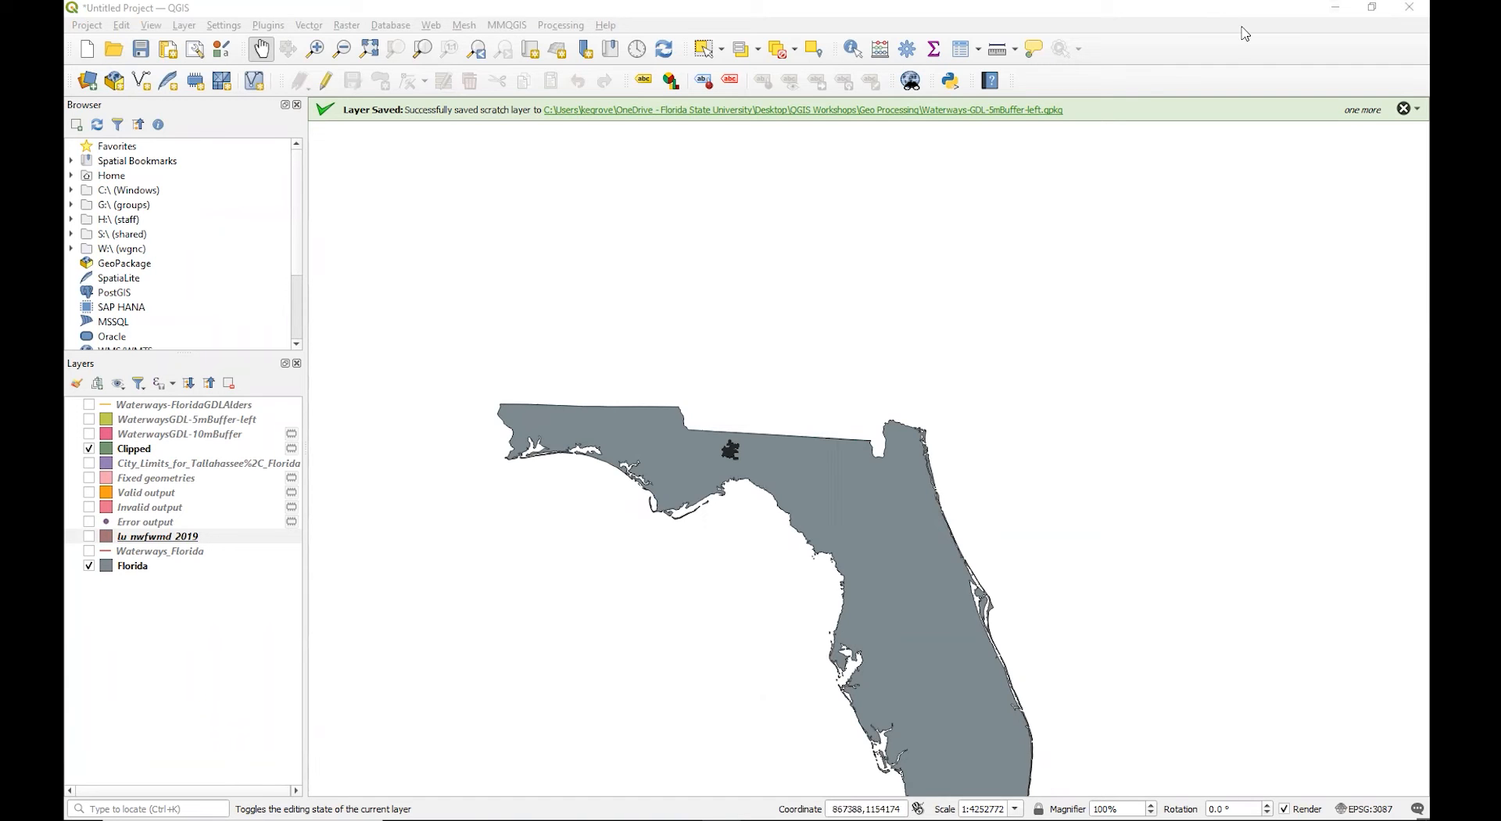
click(89, 82)
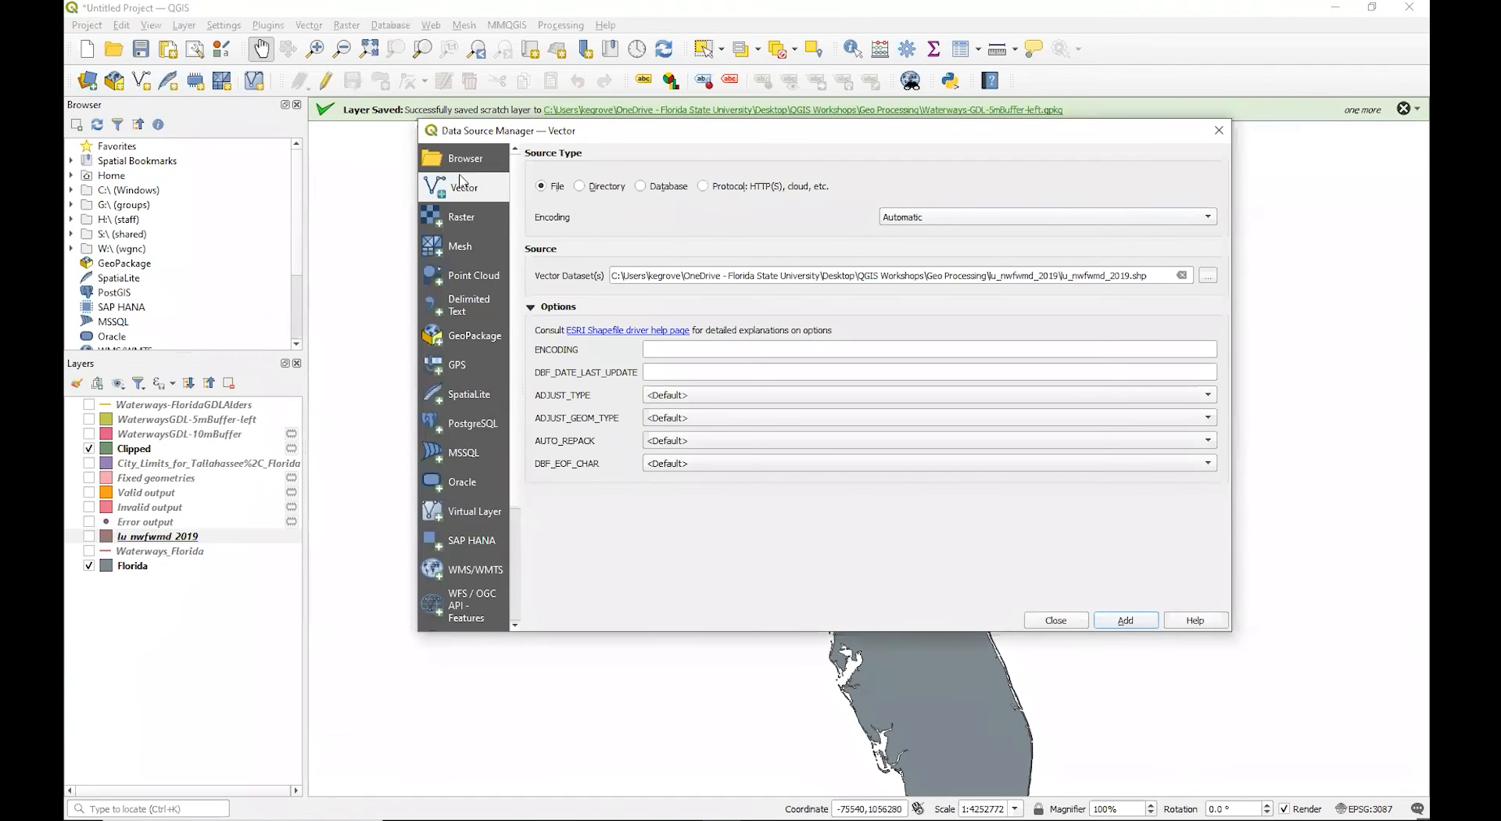
click(458, 225)
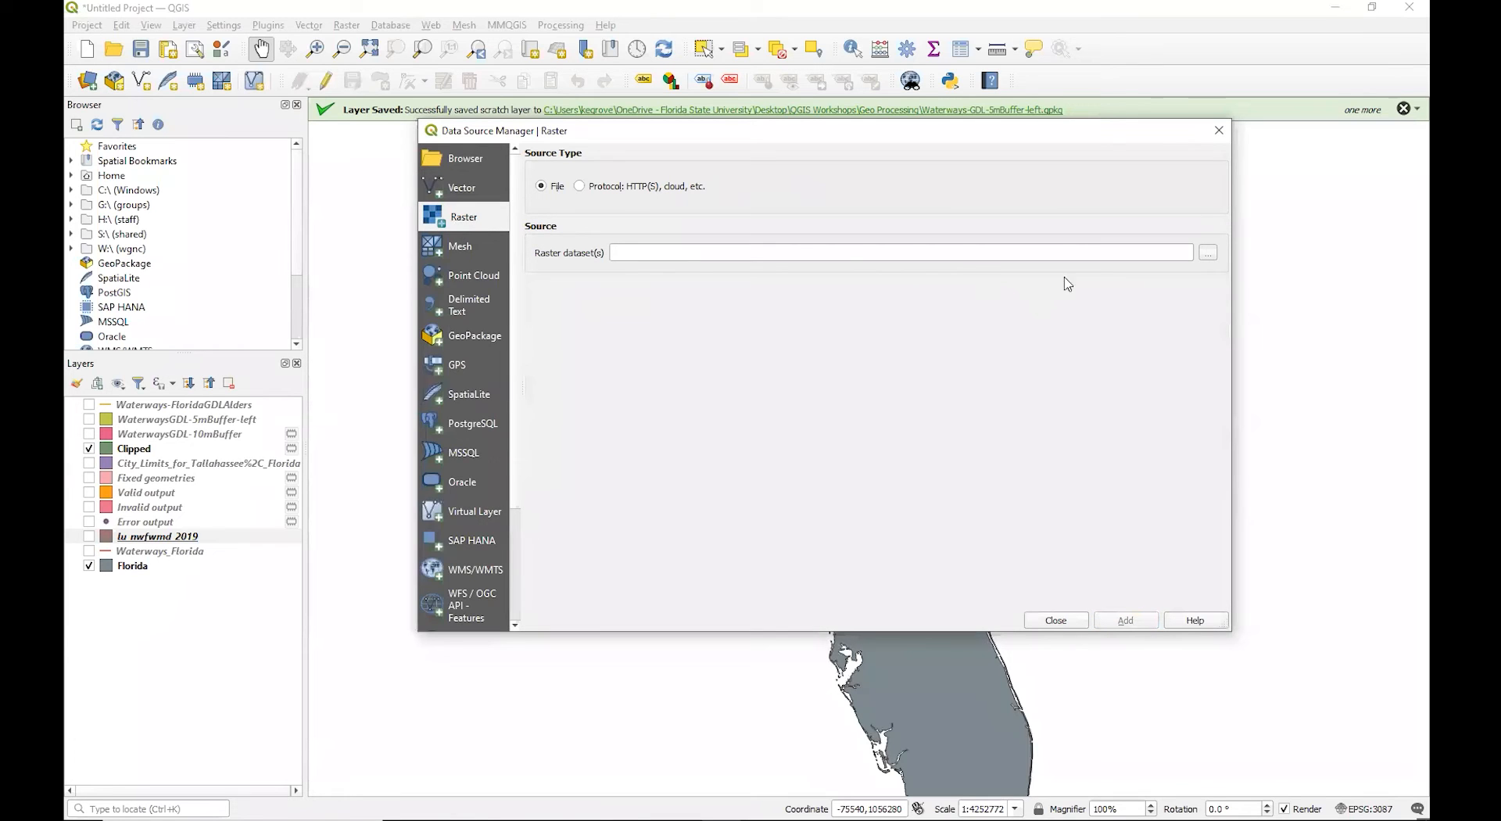
click(1209, 254)
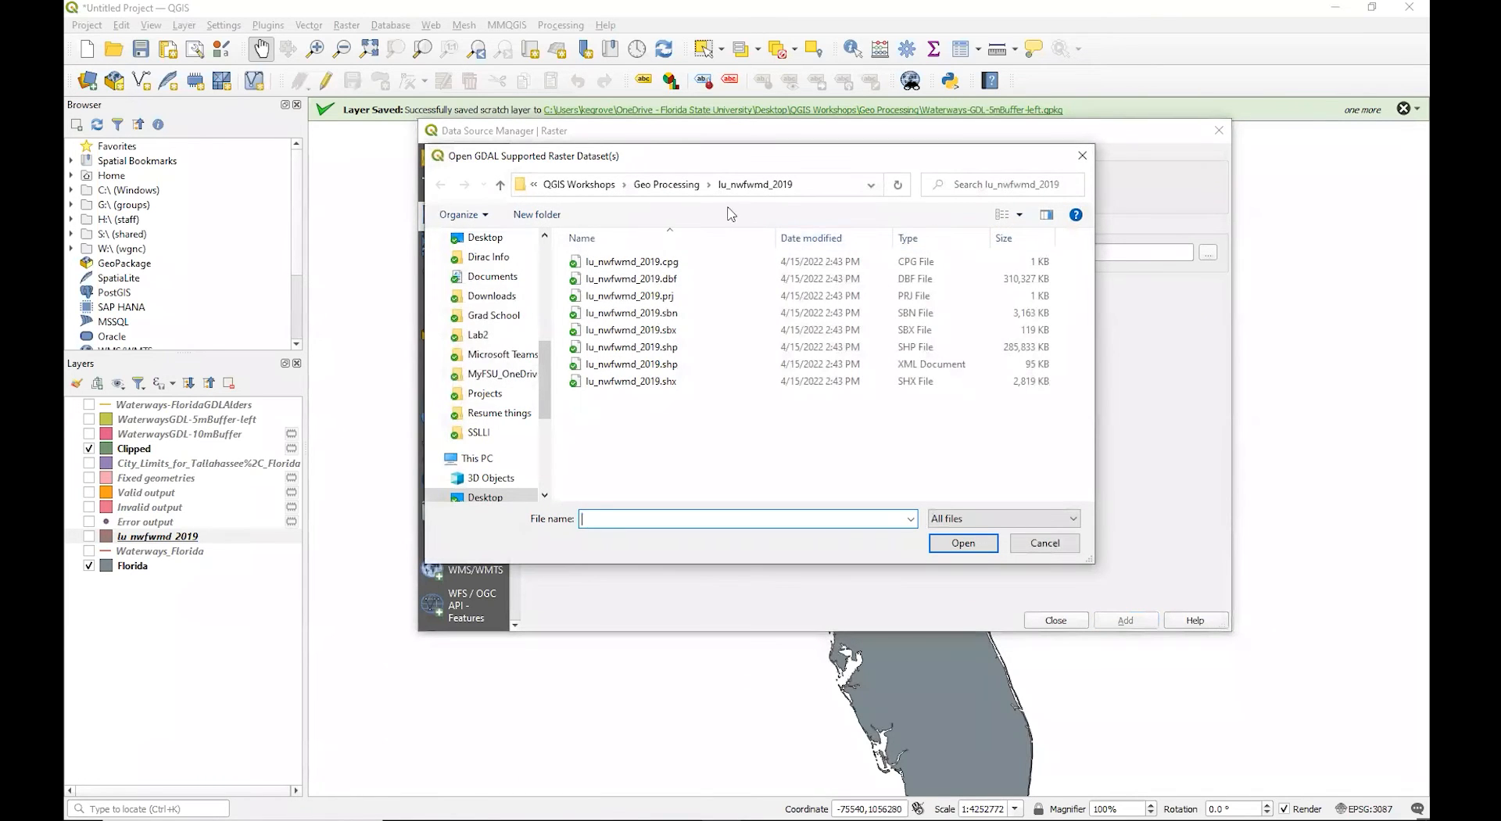
click(672, 192)
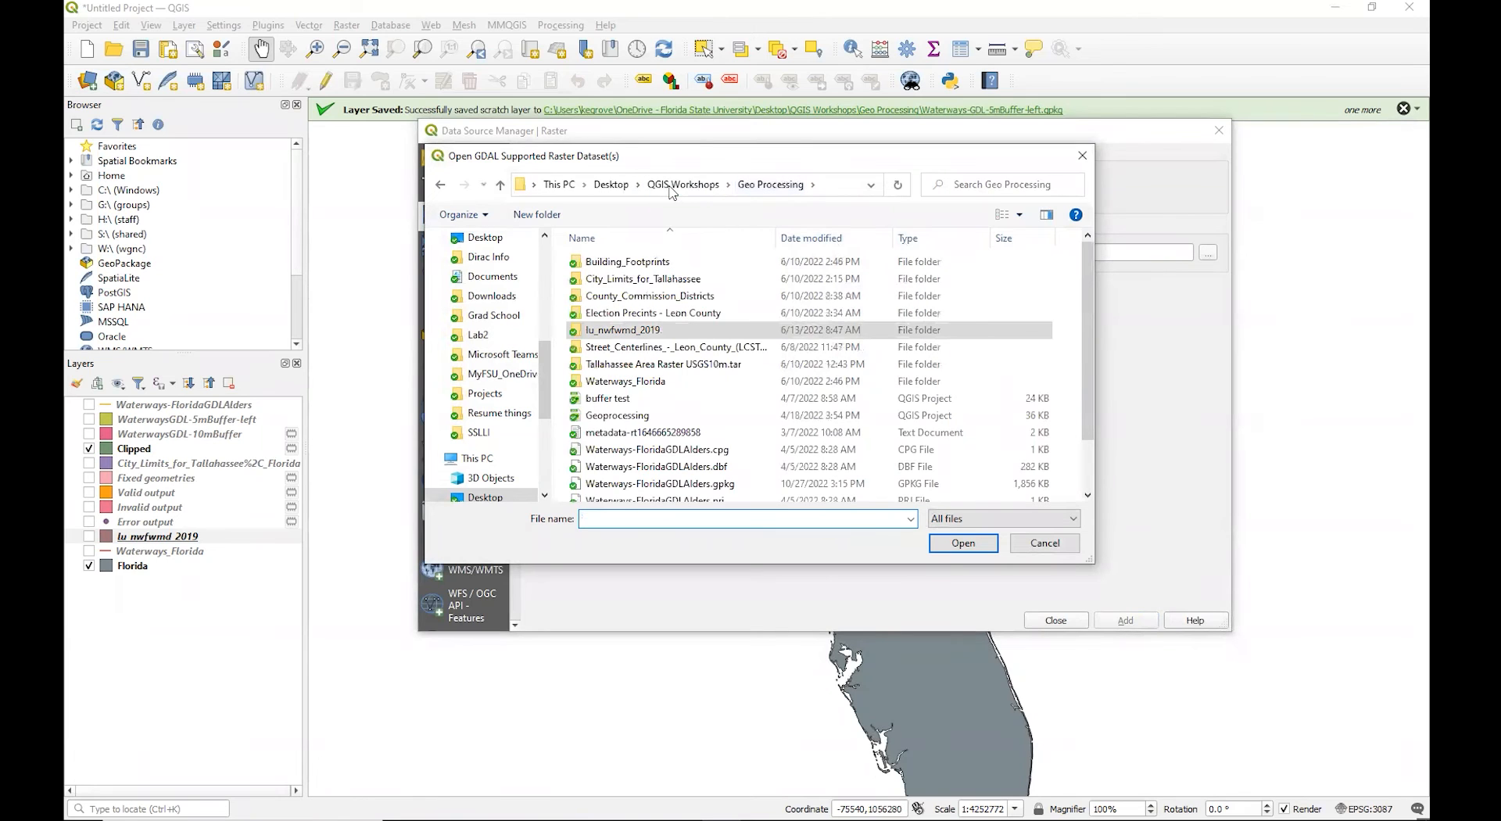
double_click(621, 366)
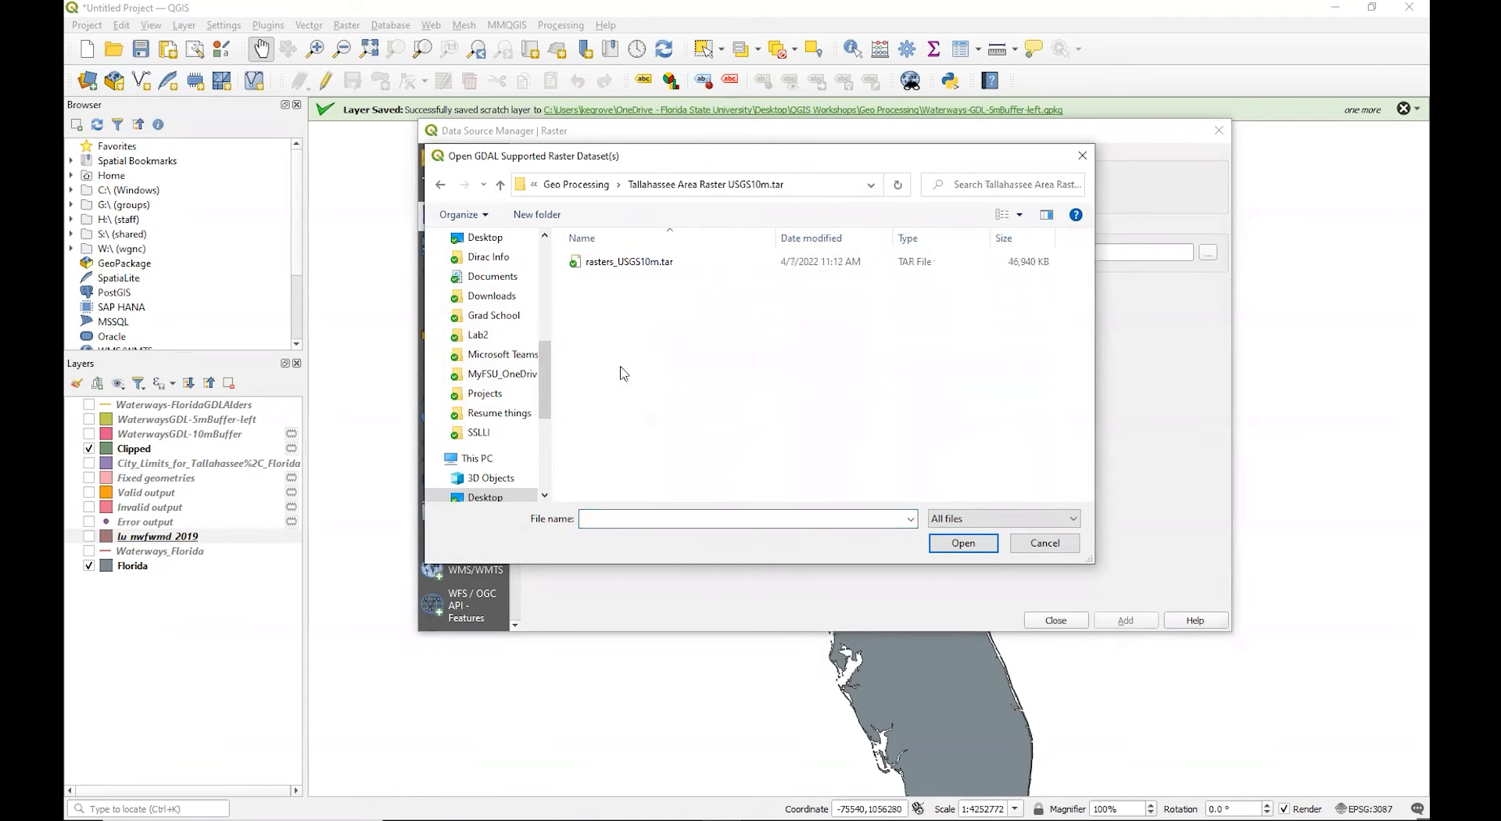
Load rasters_USGS10m.tar twice, using the NAD83 to NAD83(HARN) (7) + Florida GDL Albers (meters) transformation, and close the Data Source Manager.
double_click(626, 265)
click(1113, 617)
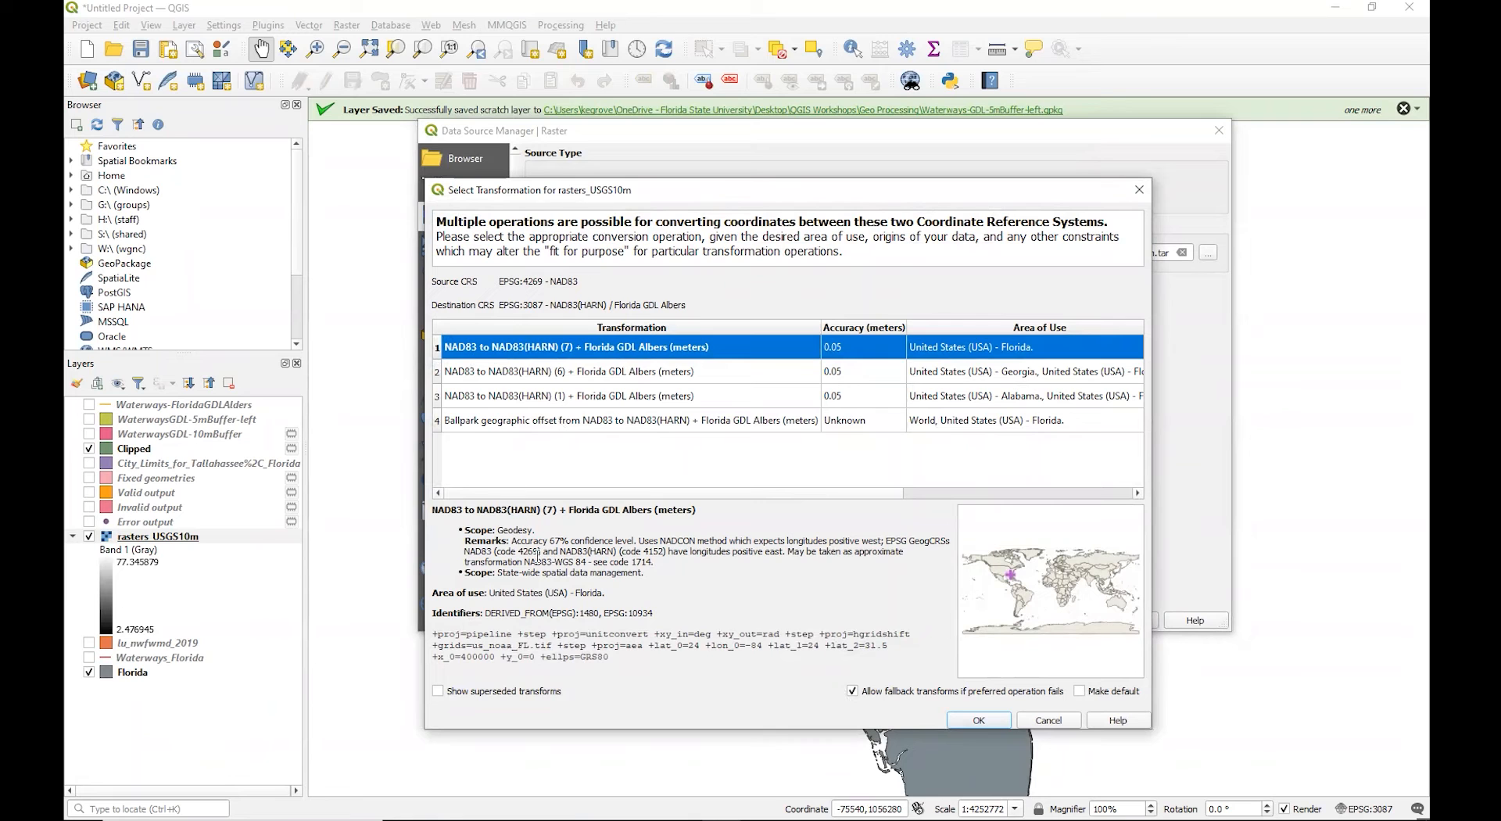
click(980, 719)
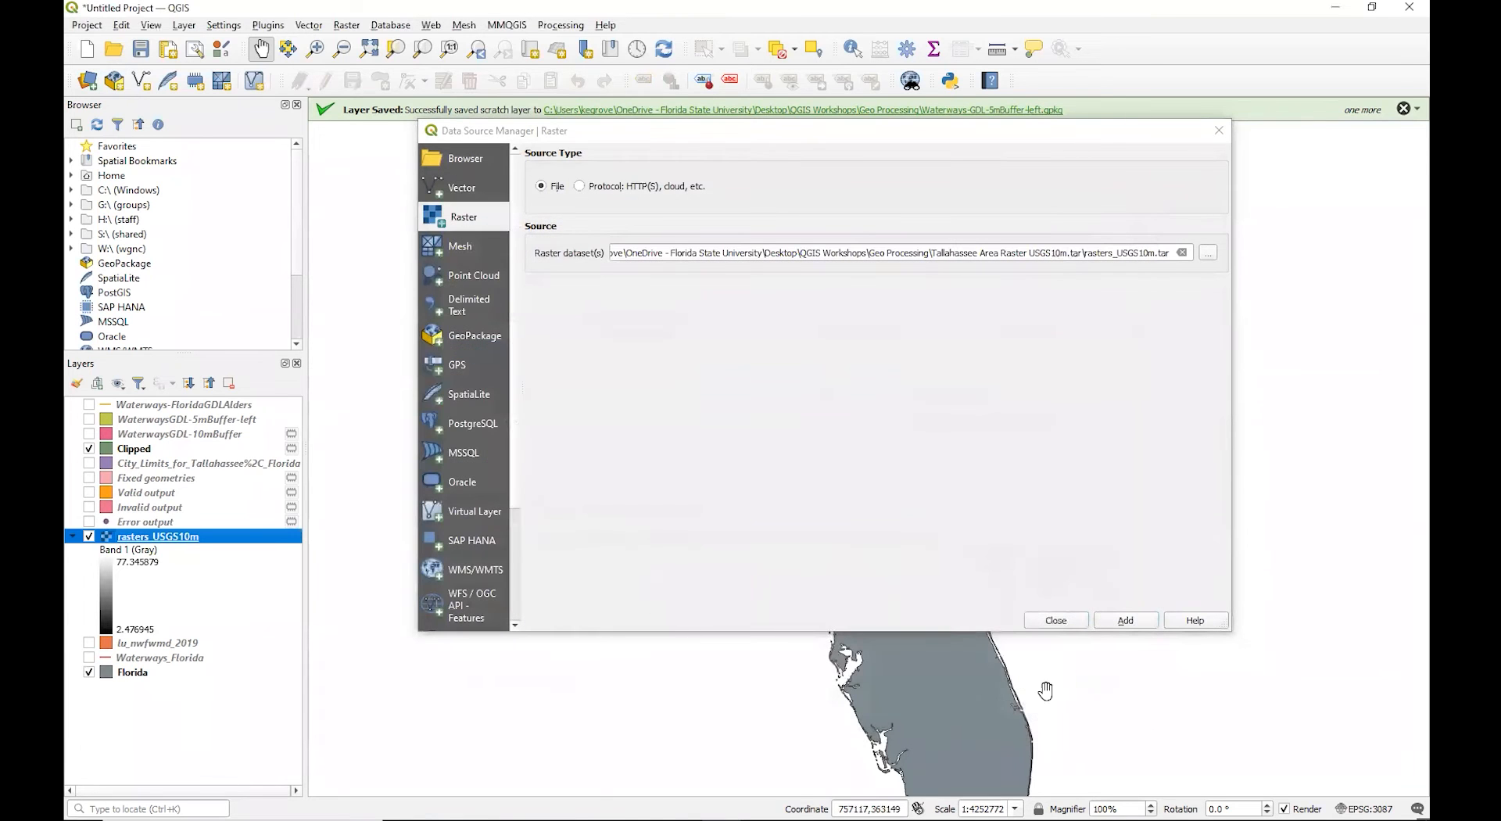
click(1110, 622)
click(1057, 620)
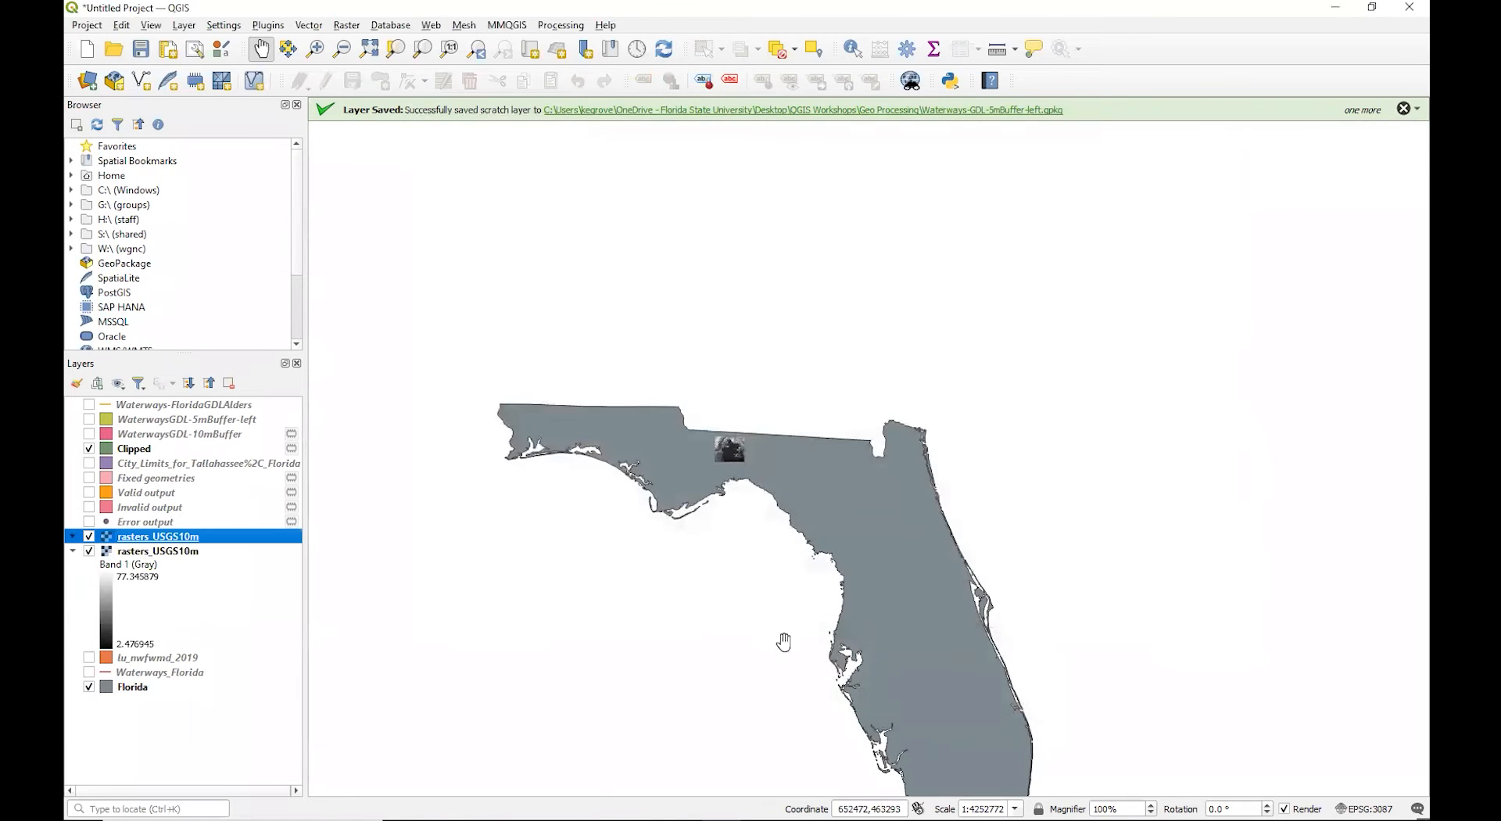
Zoom the map to the extent of the rasters_USGS10m layer and hide the Clipped vector layer.
right_click(119, 538)
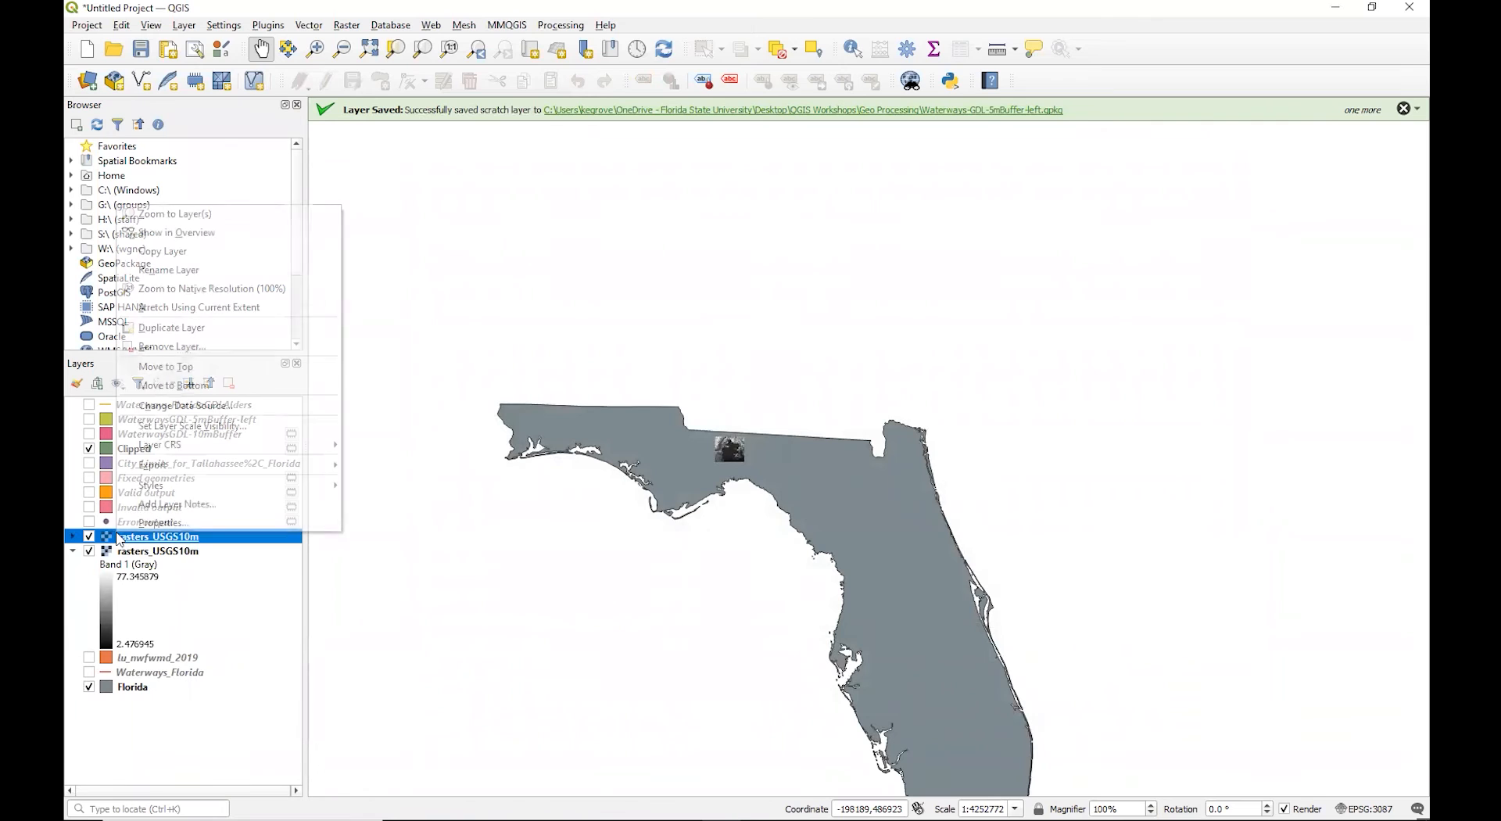
click(212, 609)
right_click(146, 552)
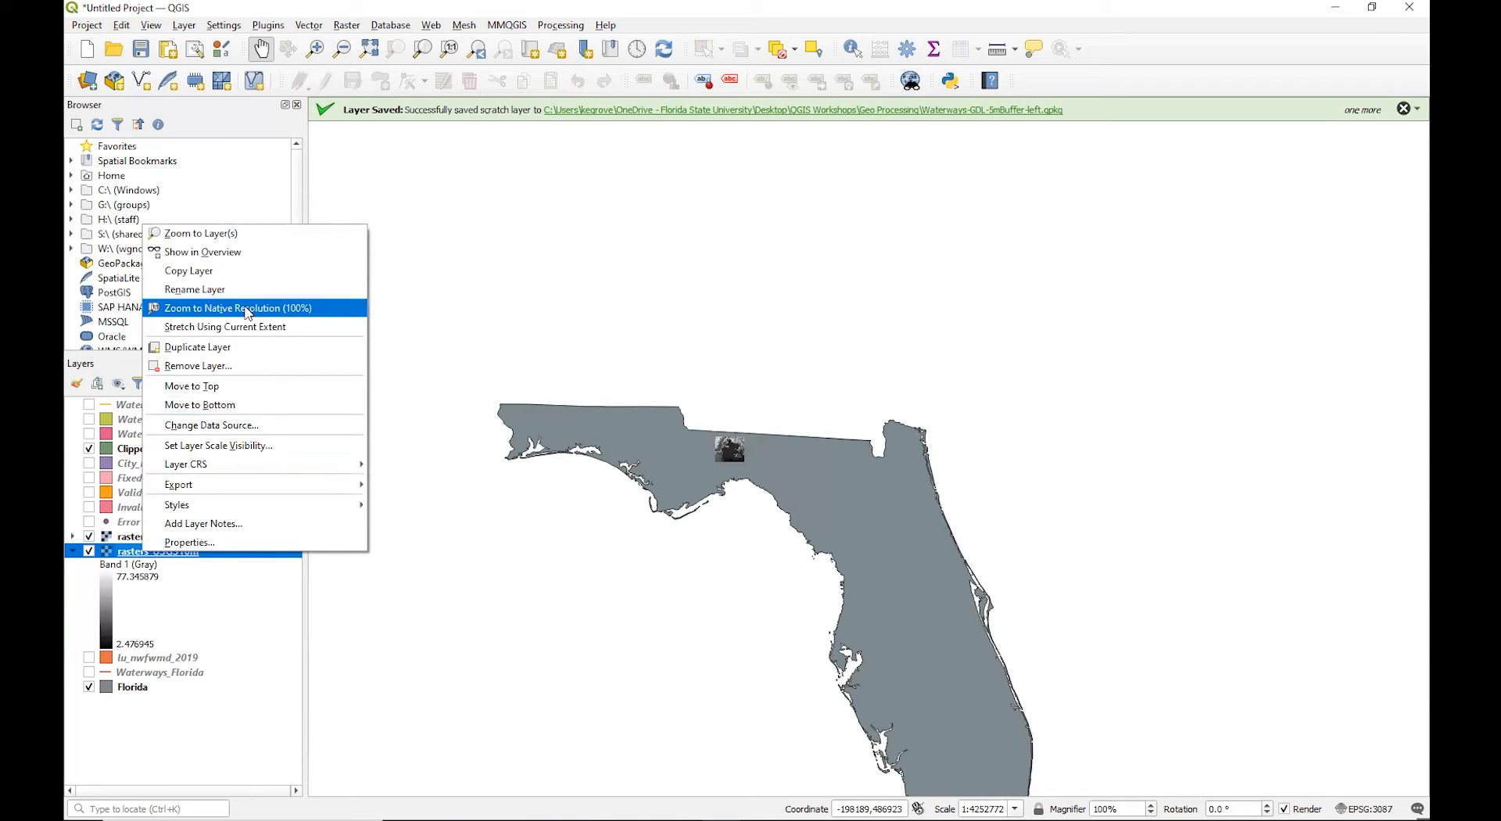
click(234, 233)
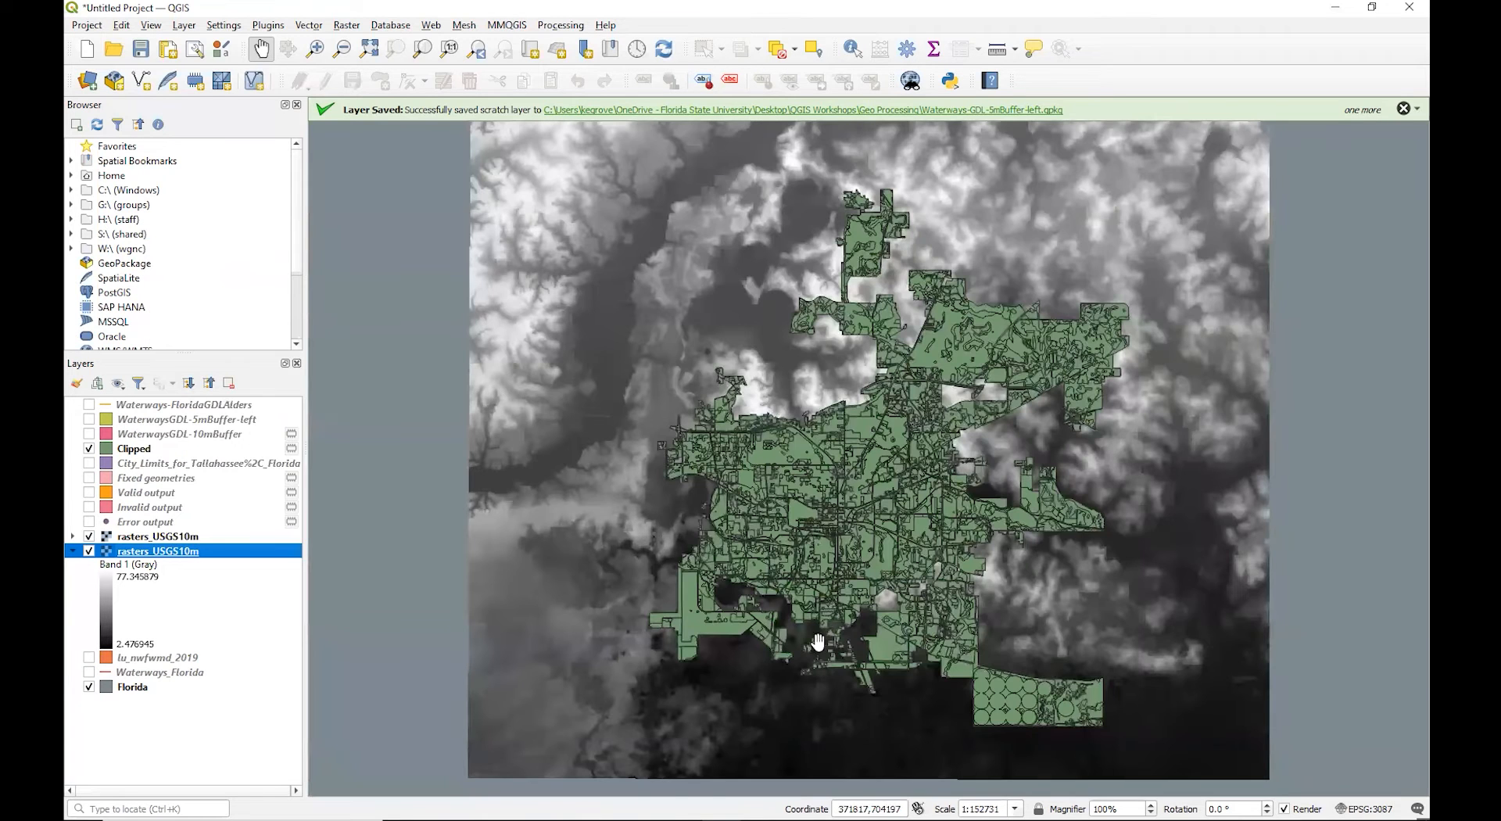
click(88, 448)
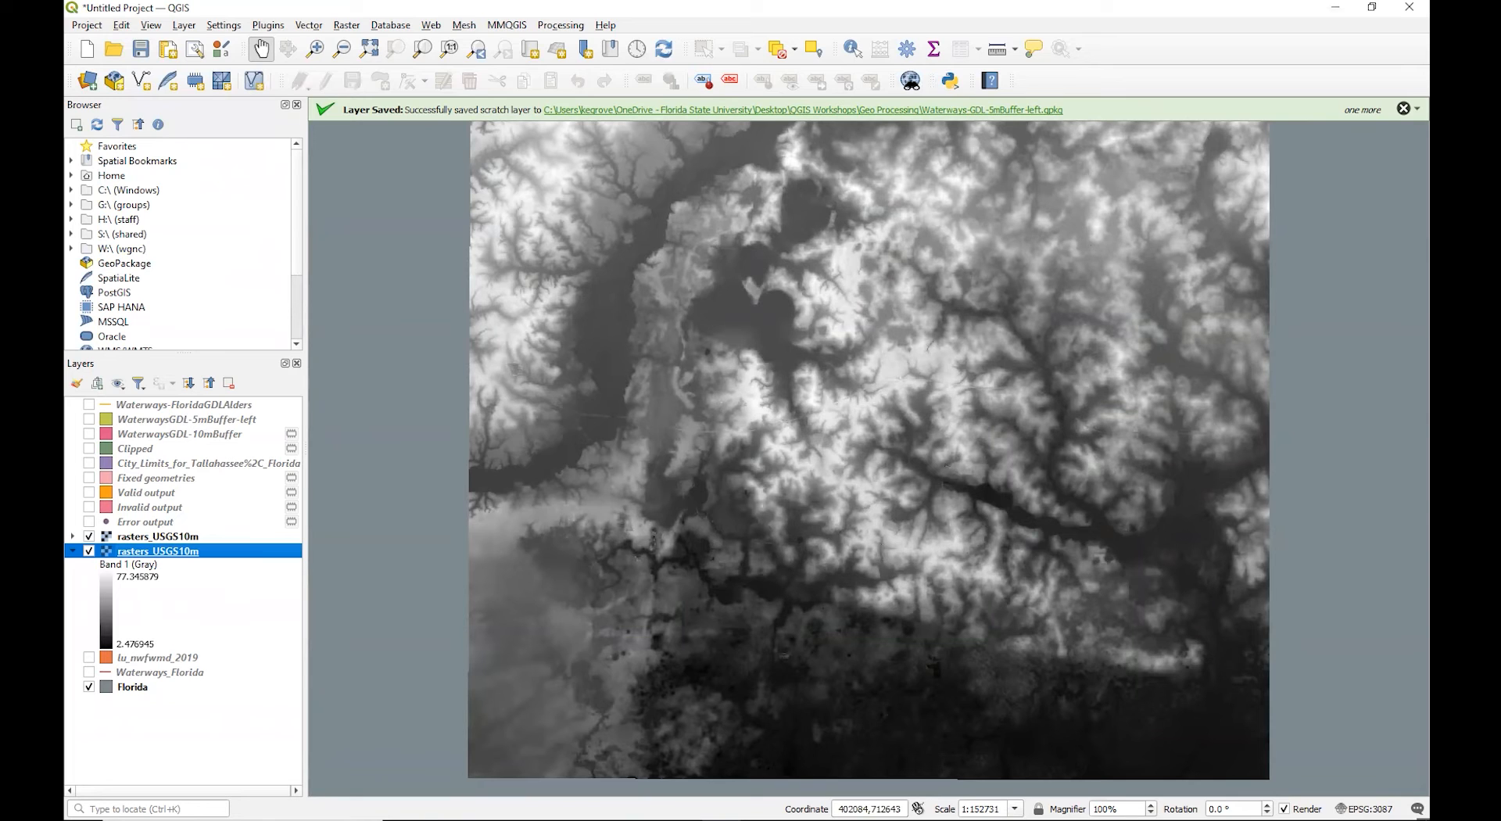
Clip the rasters_USGS10m raster by mask layer, using City_Limits_for_Tallahassee%2C_Florida as the mask.
click(341, 30)
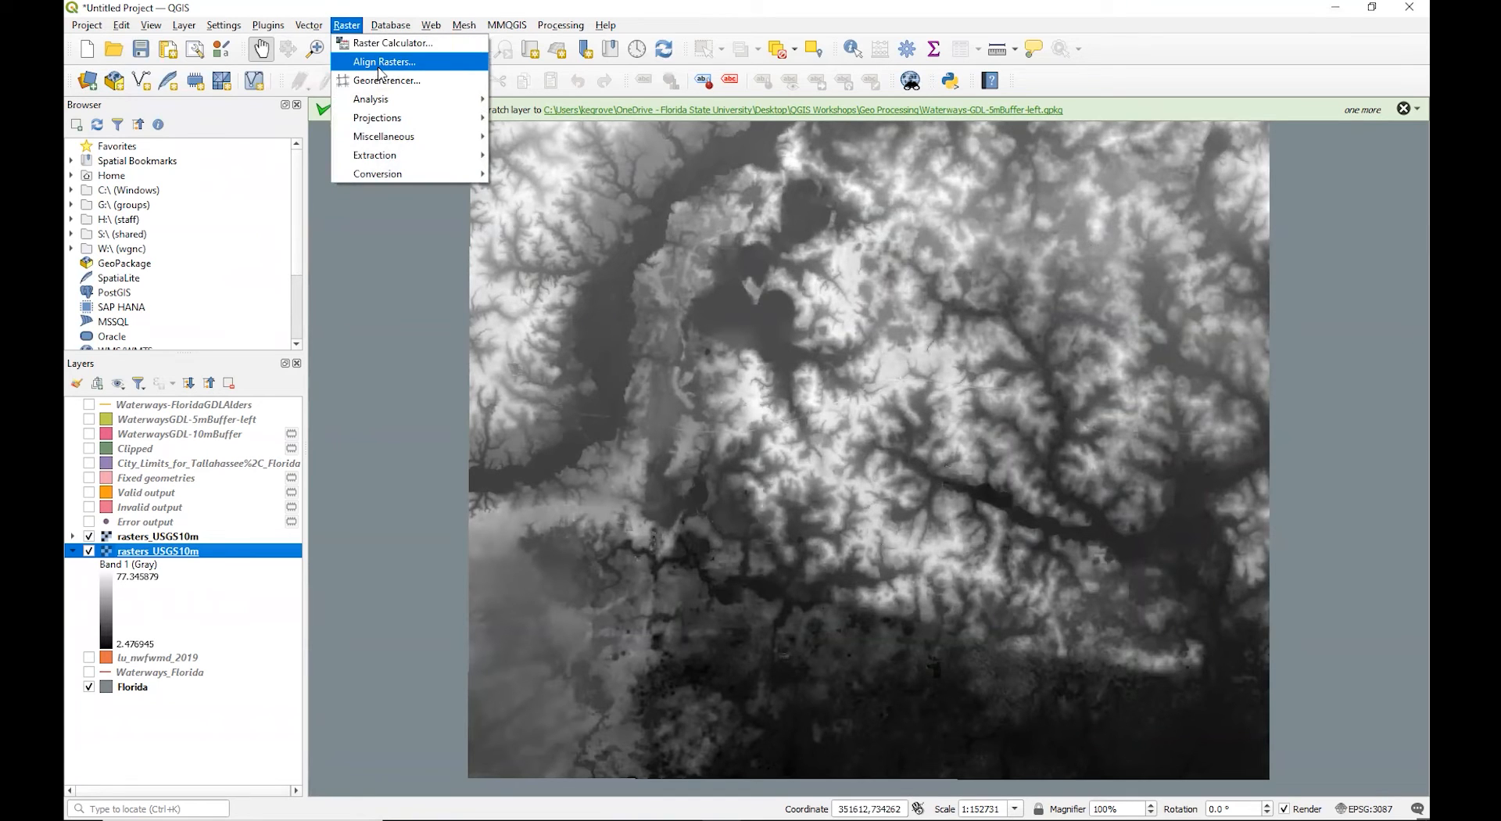
mouse_move(383, 158)
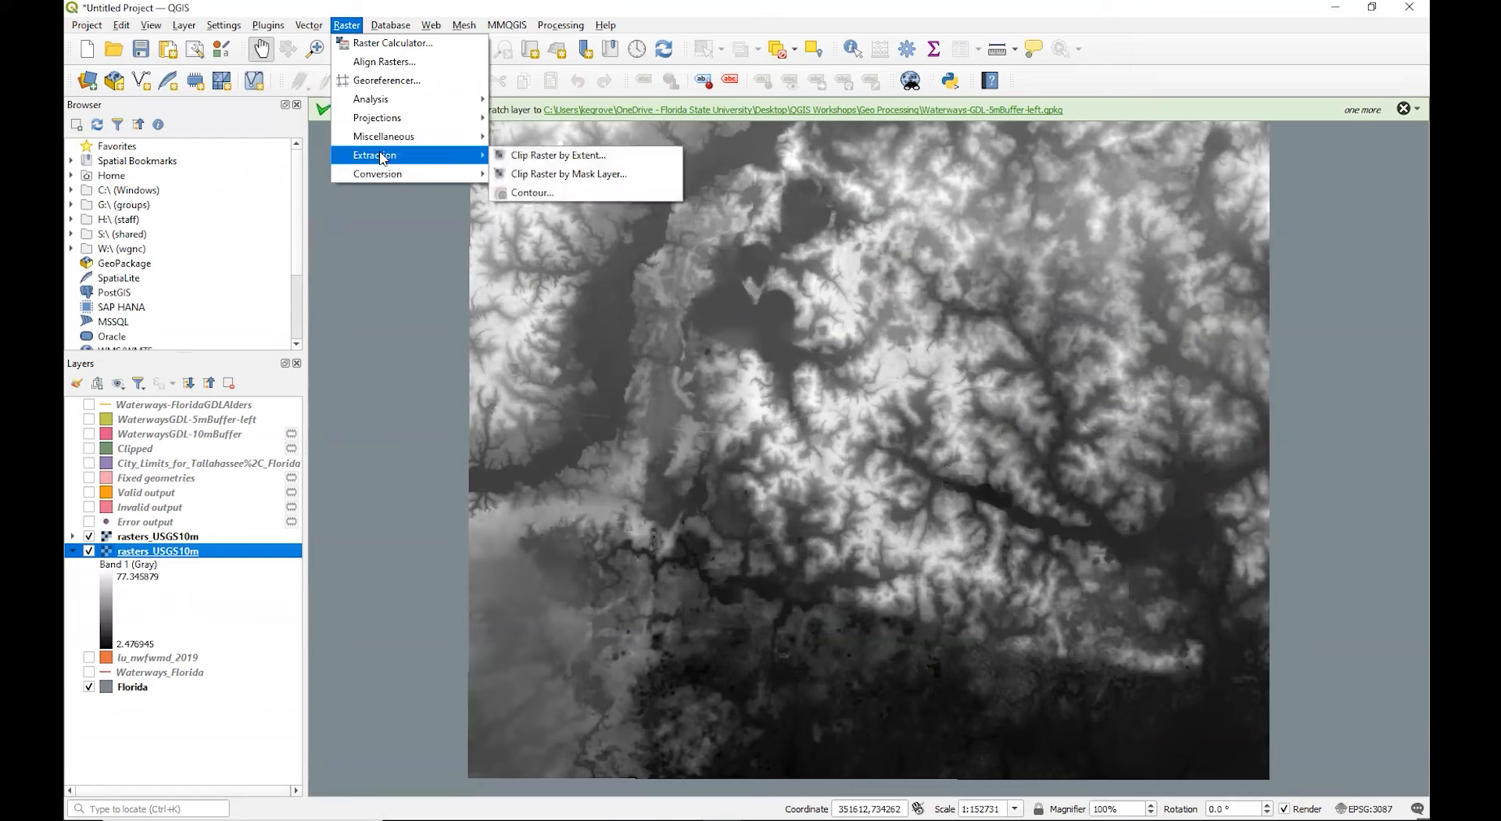
click(550, 179)
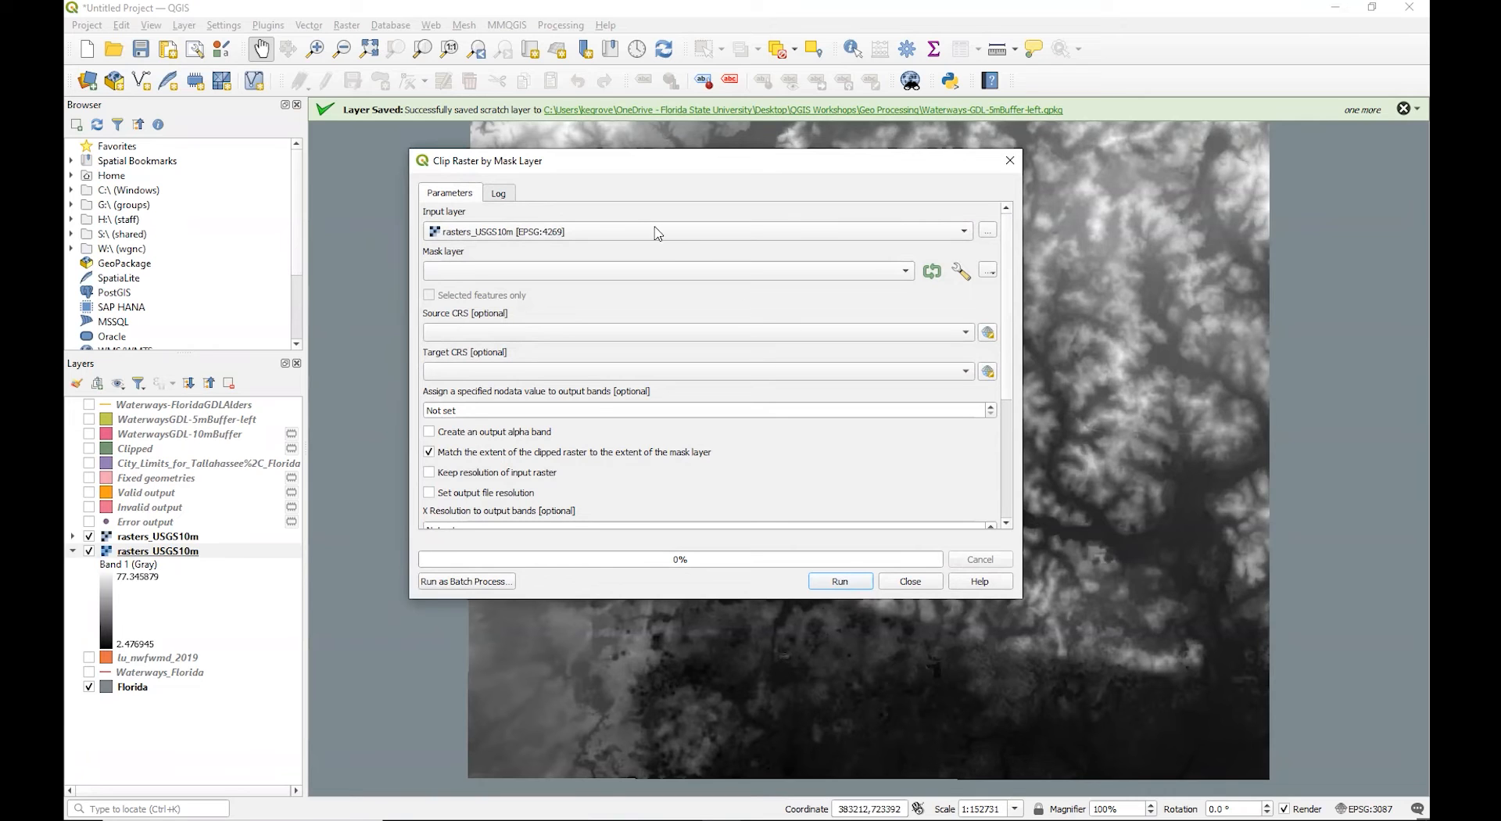
click(907, 272)
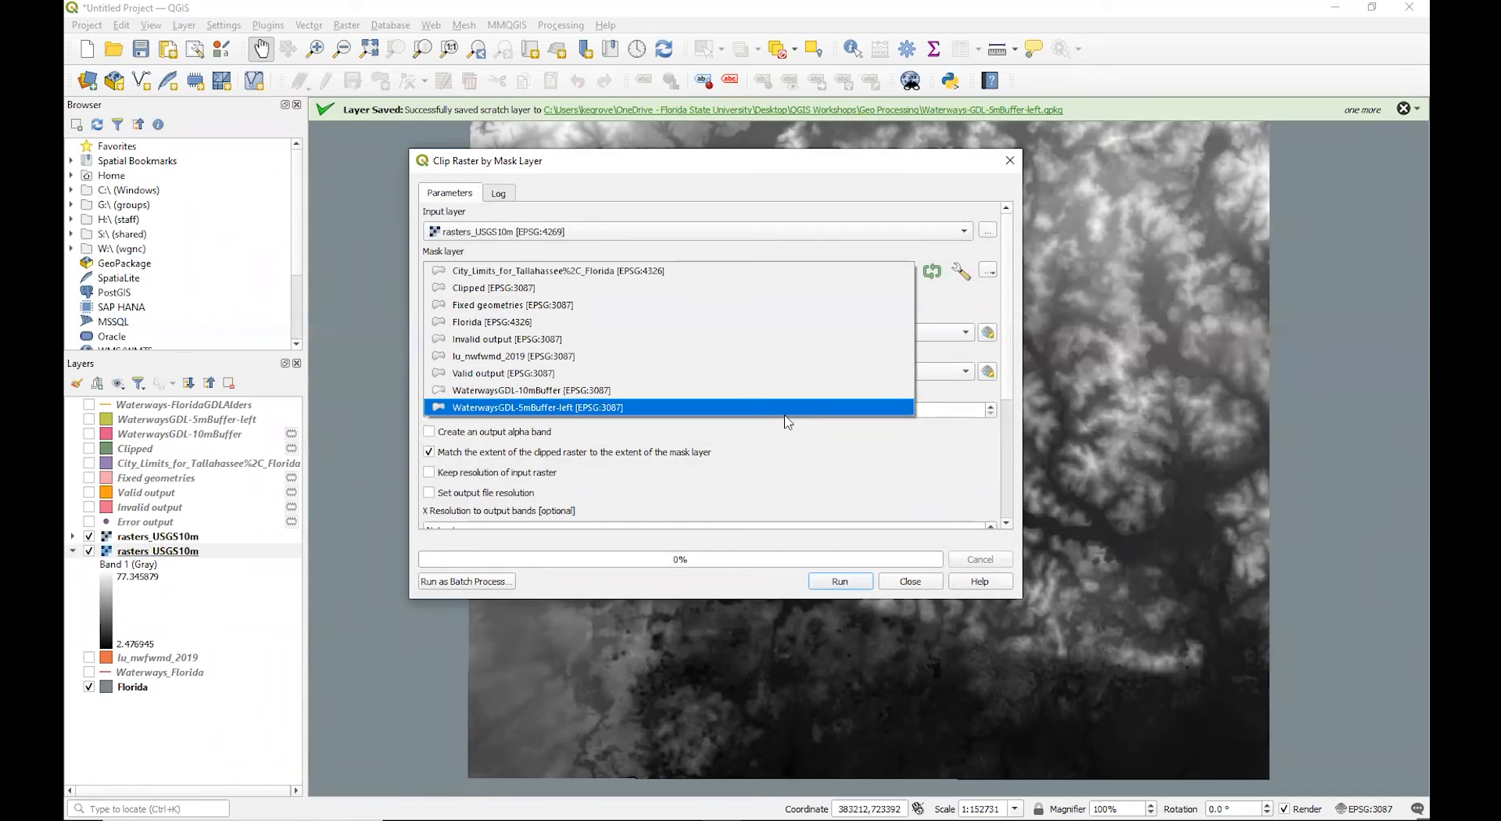
click(588, 272)
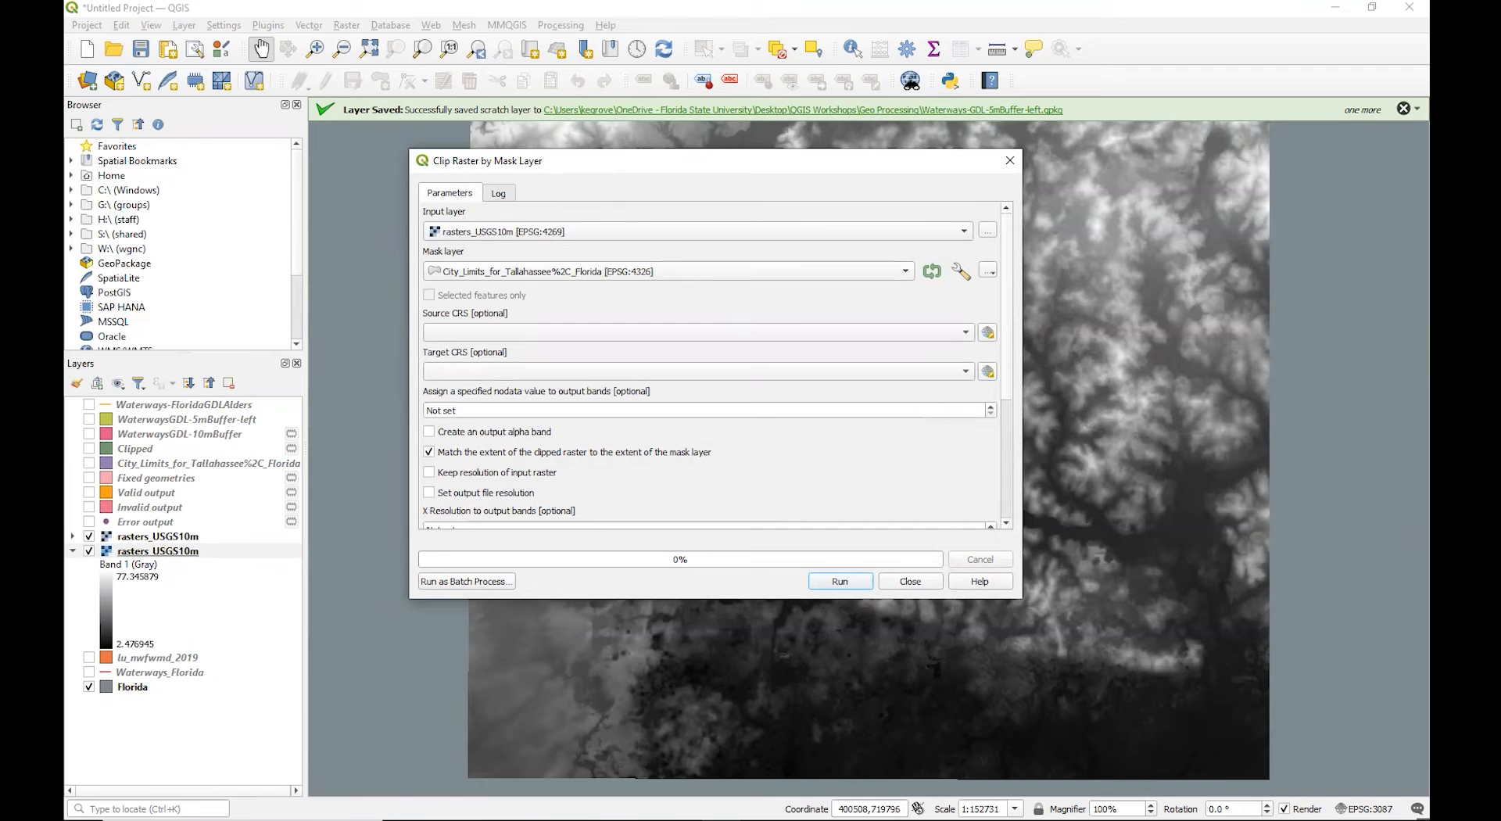
click(838, 581)
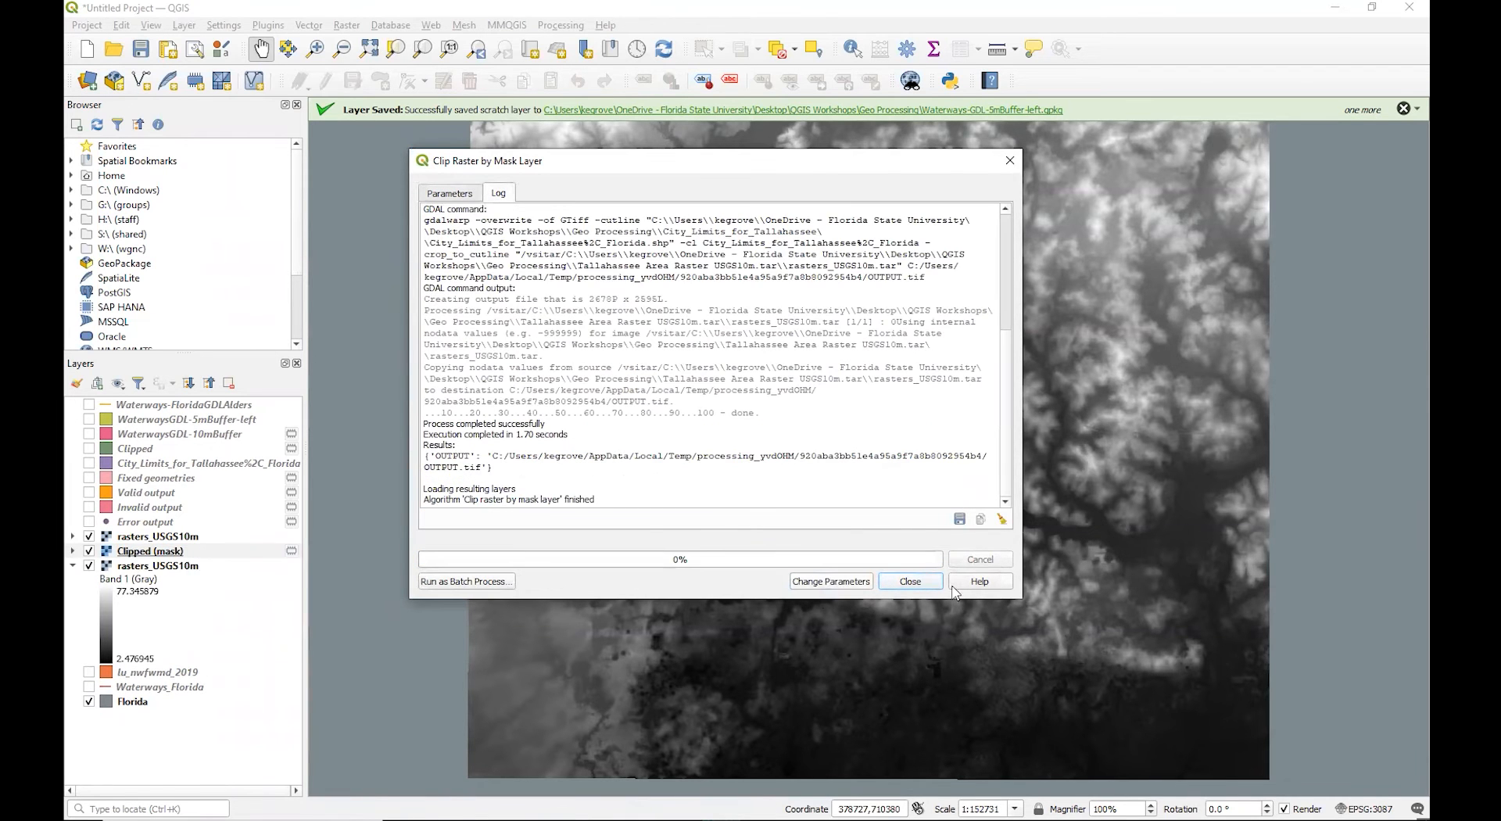
click(911, 582)
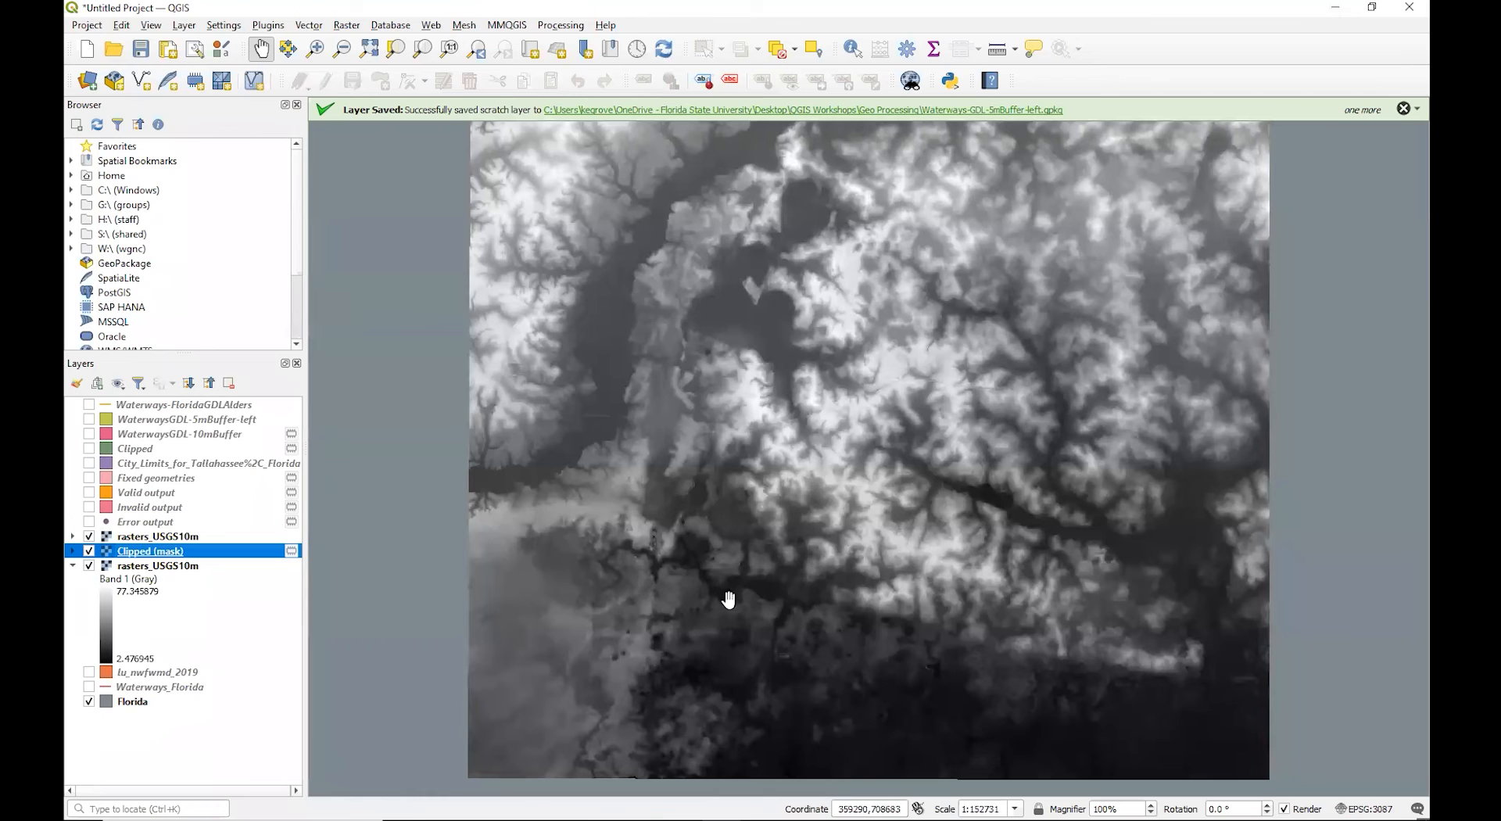
Hide both rasters_USGS10m layers and remove the duplicate one above the Clipped (mask) layer.
click(88, 566)
click(213, 746)
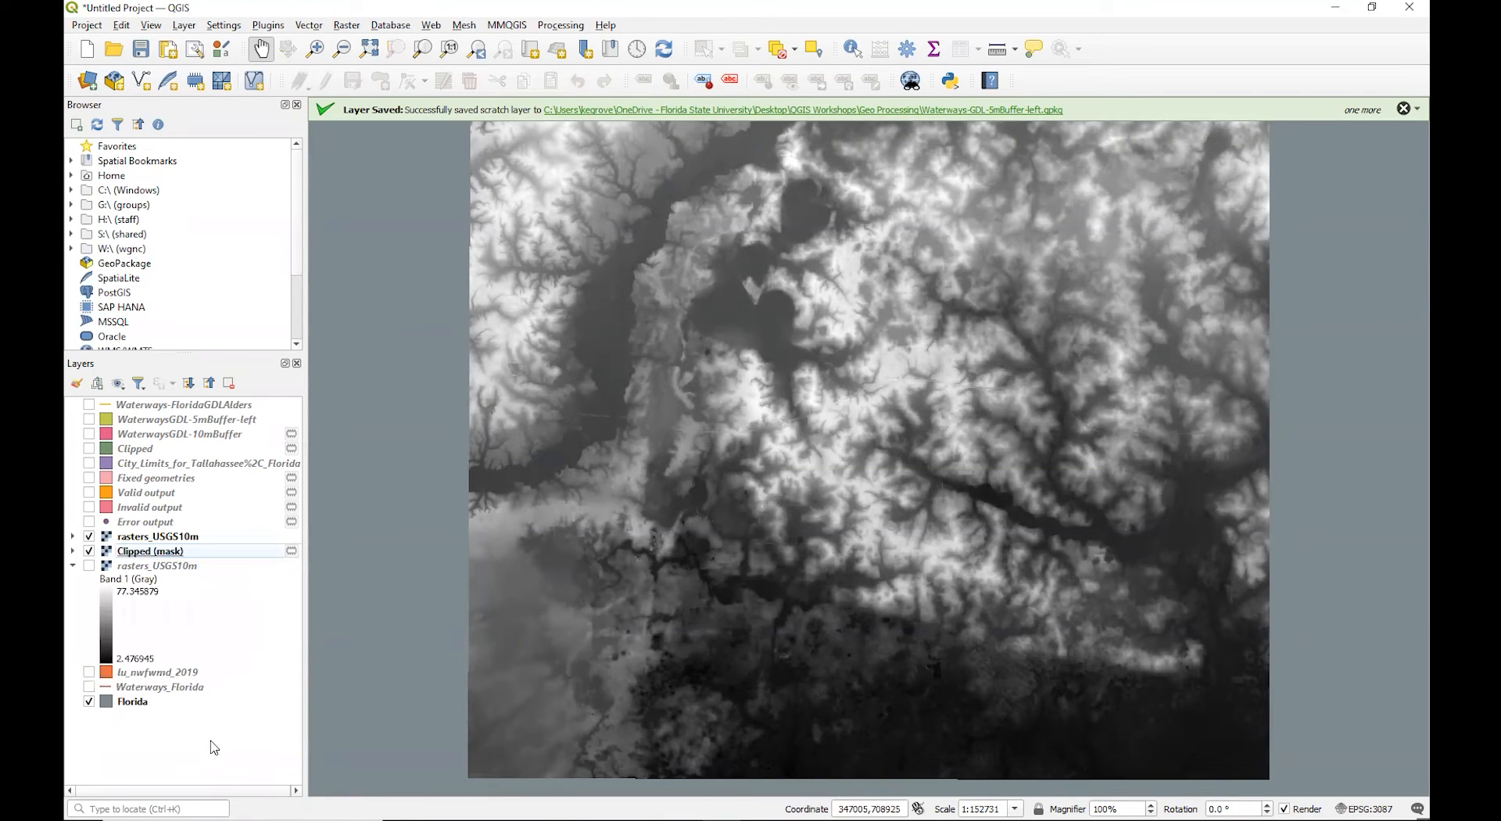
click(89, 536)
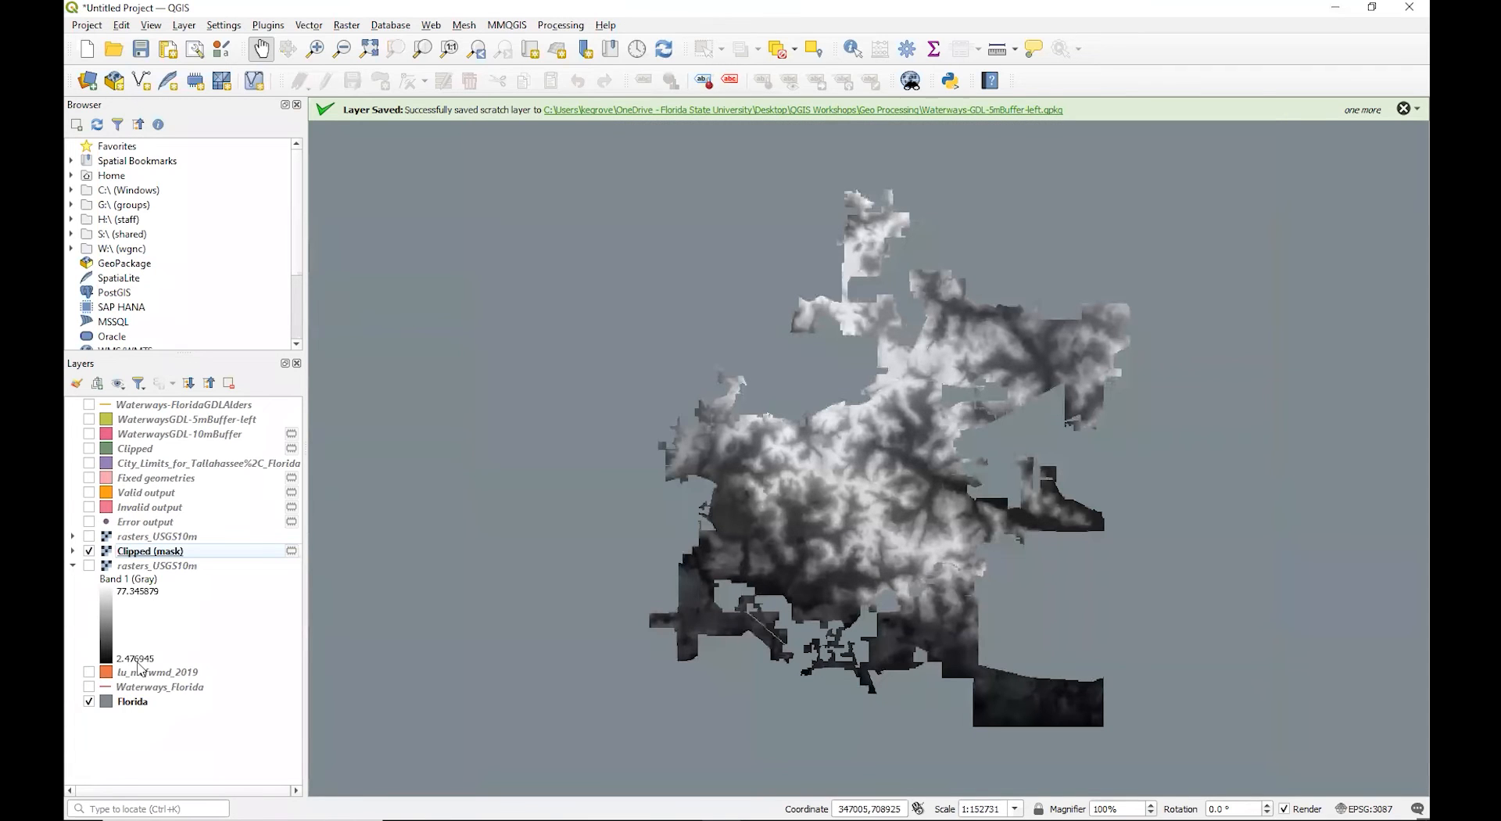
right_click(184, 537)
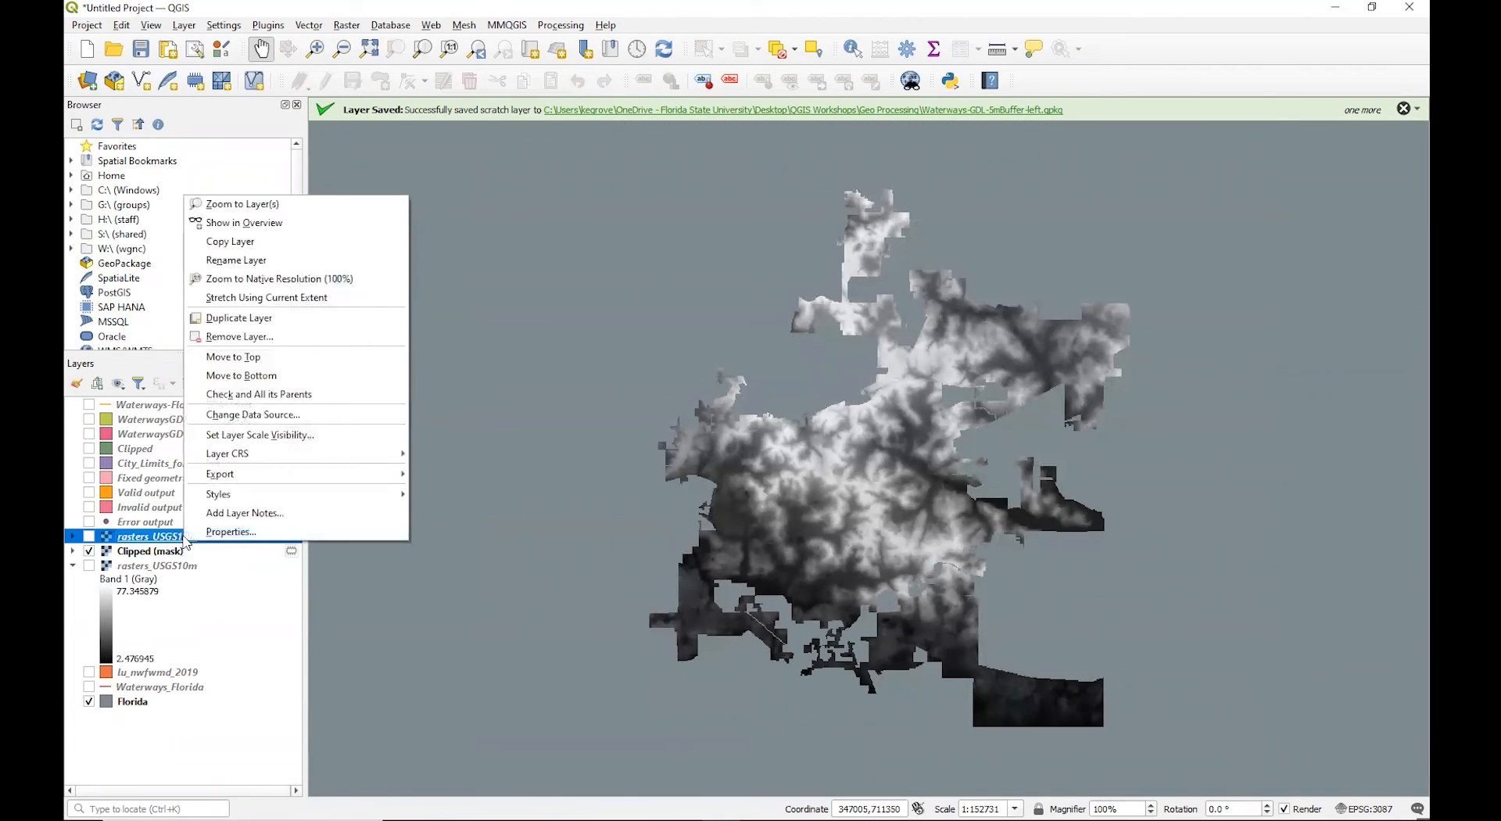
click(276, 342)
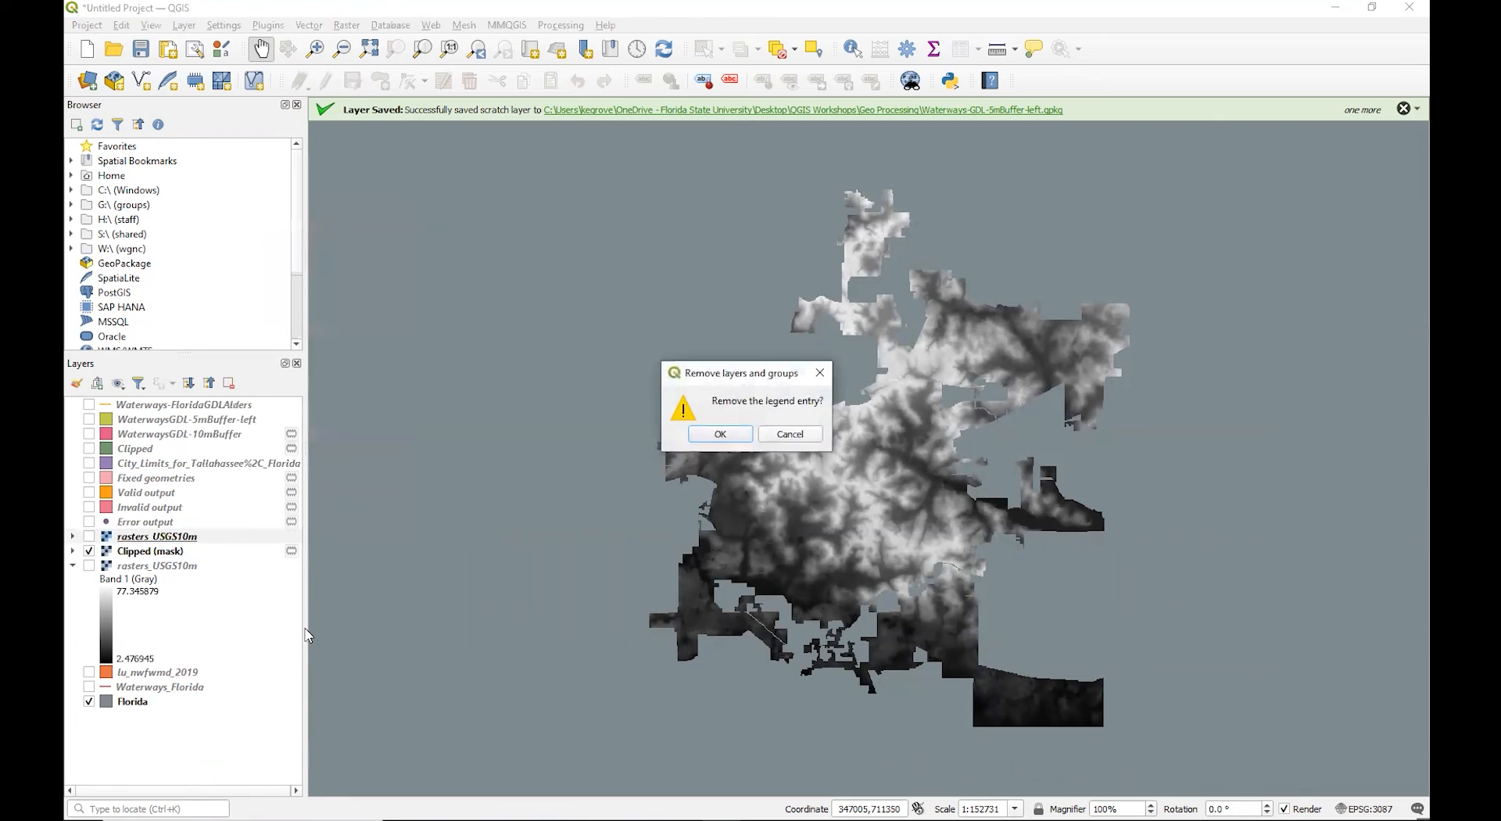
click(726, 431)
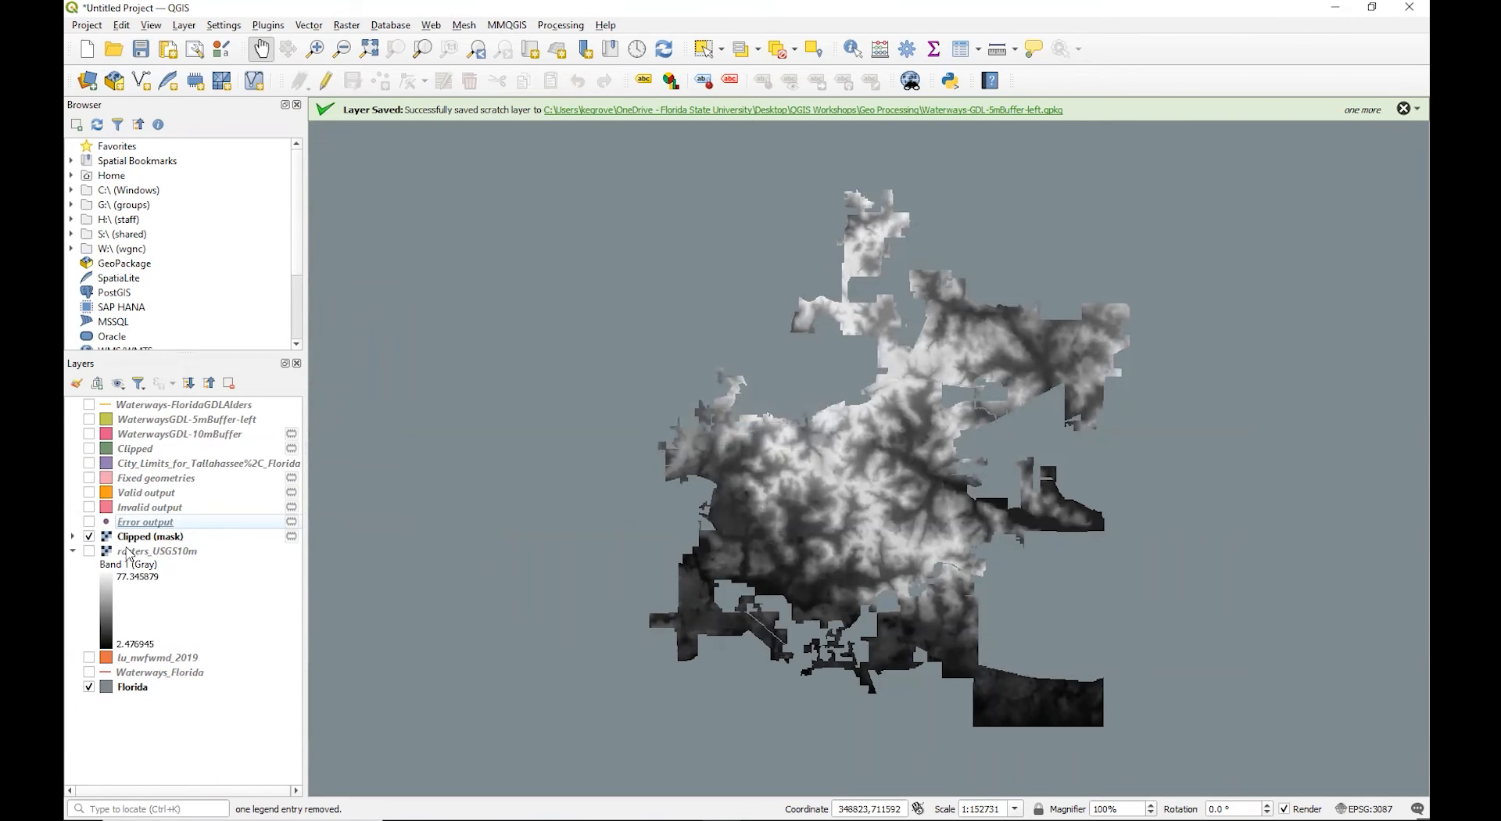
Toggle the Tallahassee city limits layer on and off to compare its boundary with the clipped raster.
click(88, 464)
click(88, 466)
click(90, 466)
click(88, 465)
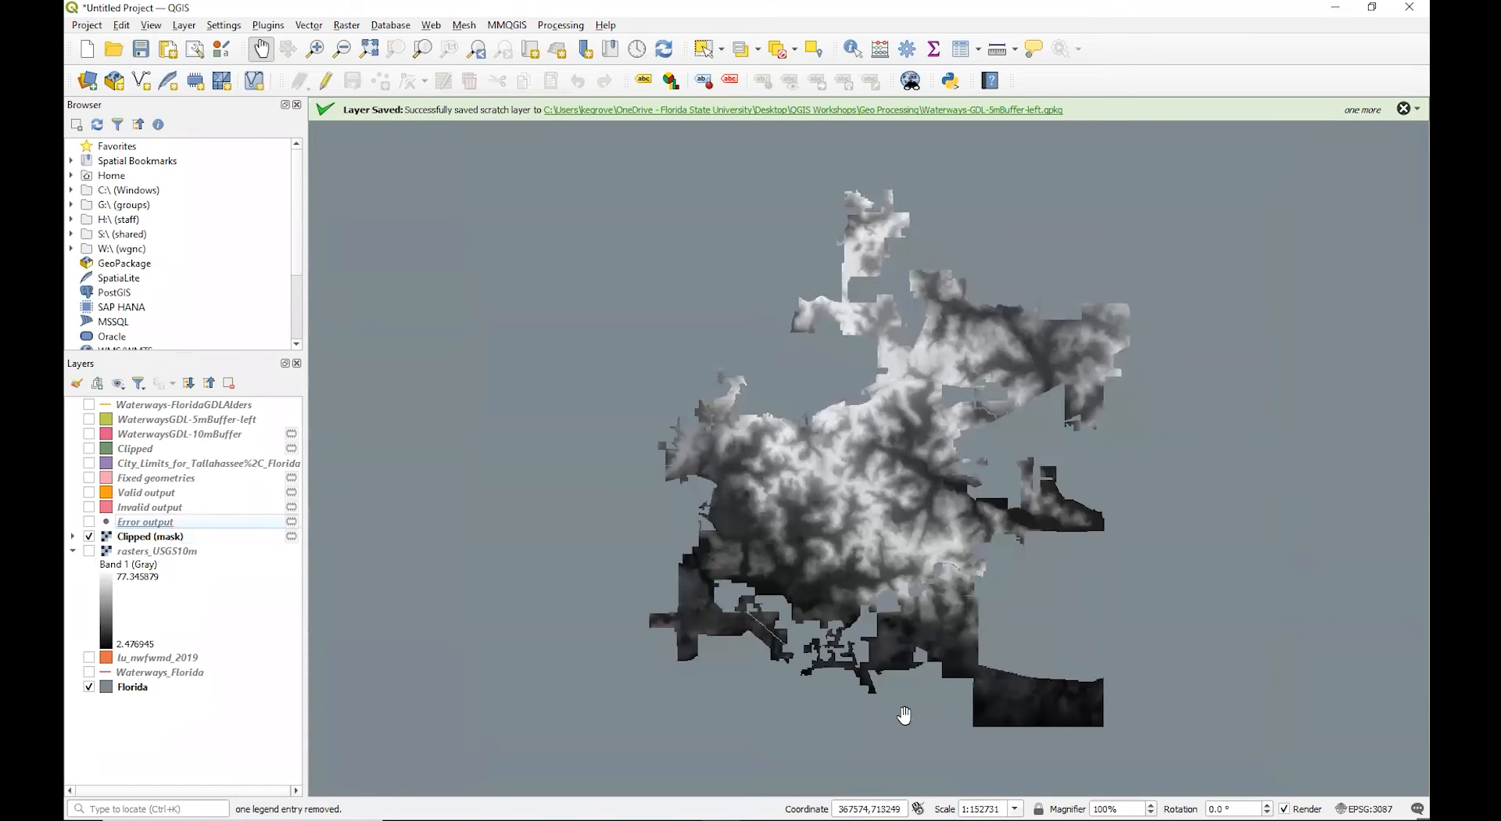
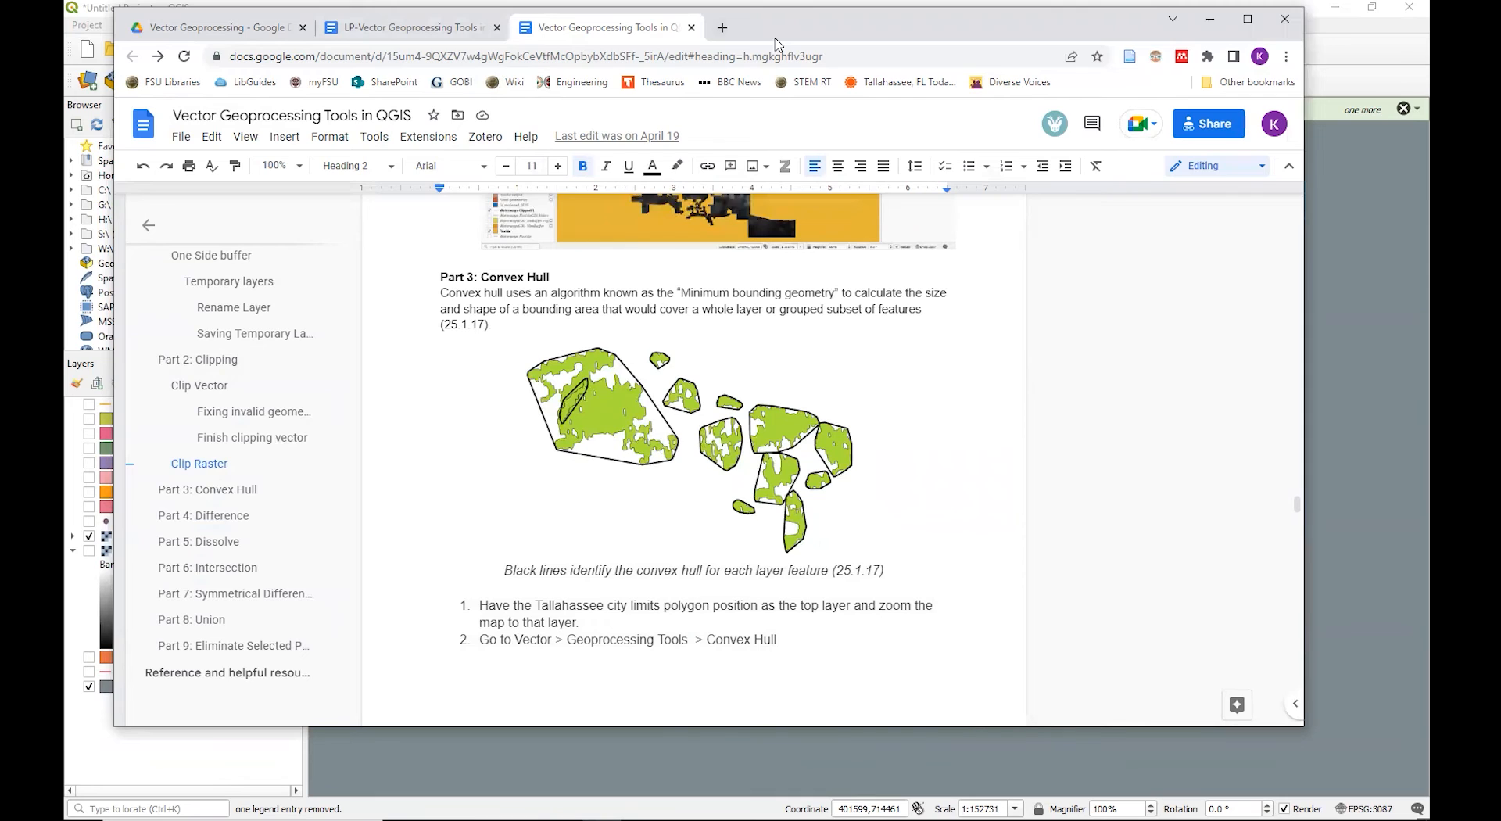
Switch to QGIS, hide the Clipped (mask) raster and show the City_Limits_for_Tallahassee%2C_Florida layer.
click(1209, 19)
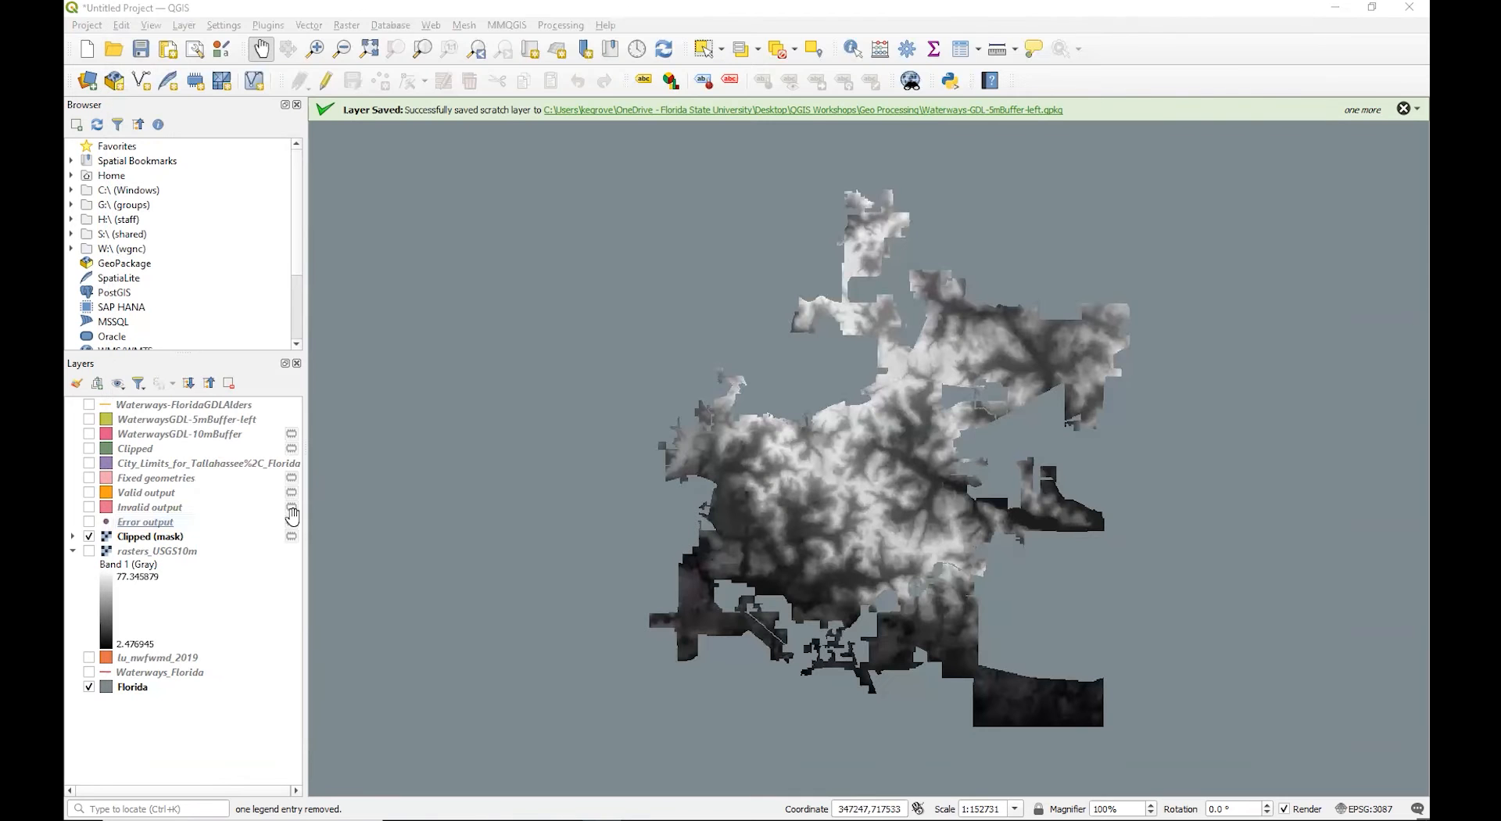
click(88, 536)
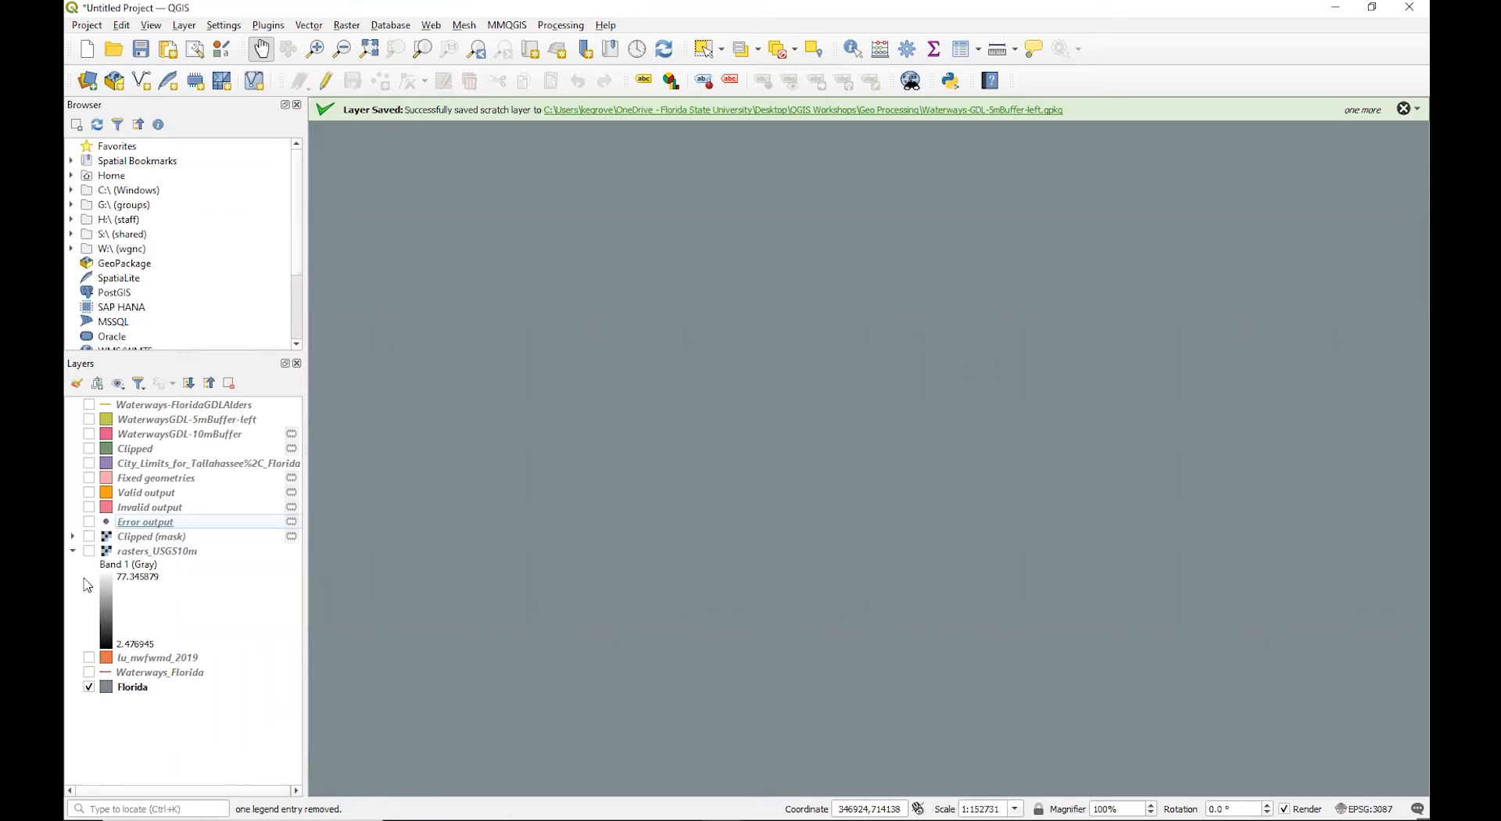
click(91, 465)
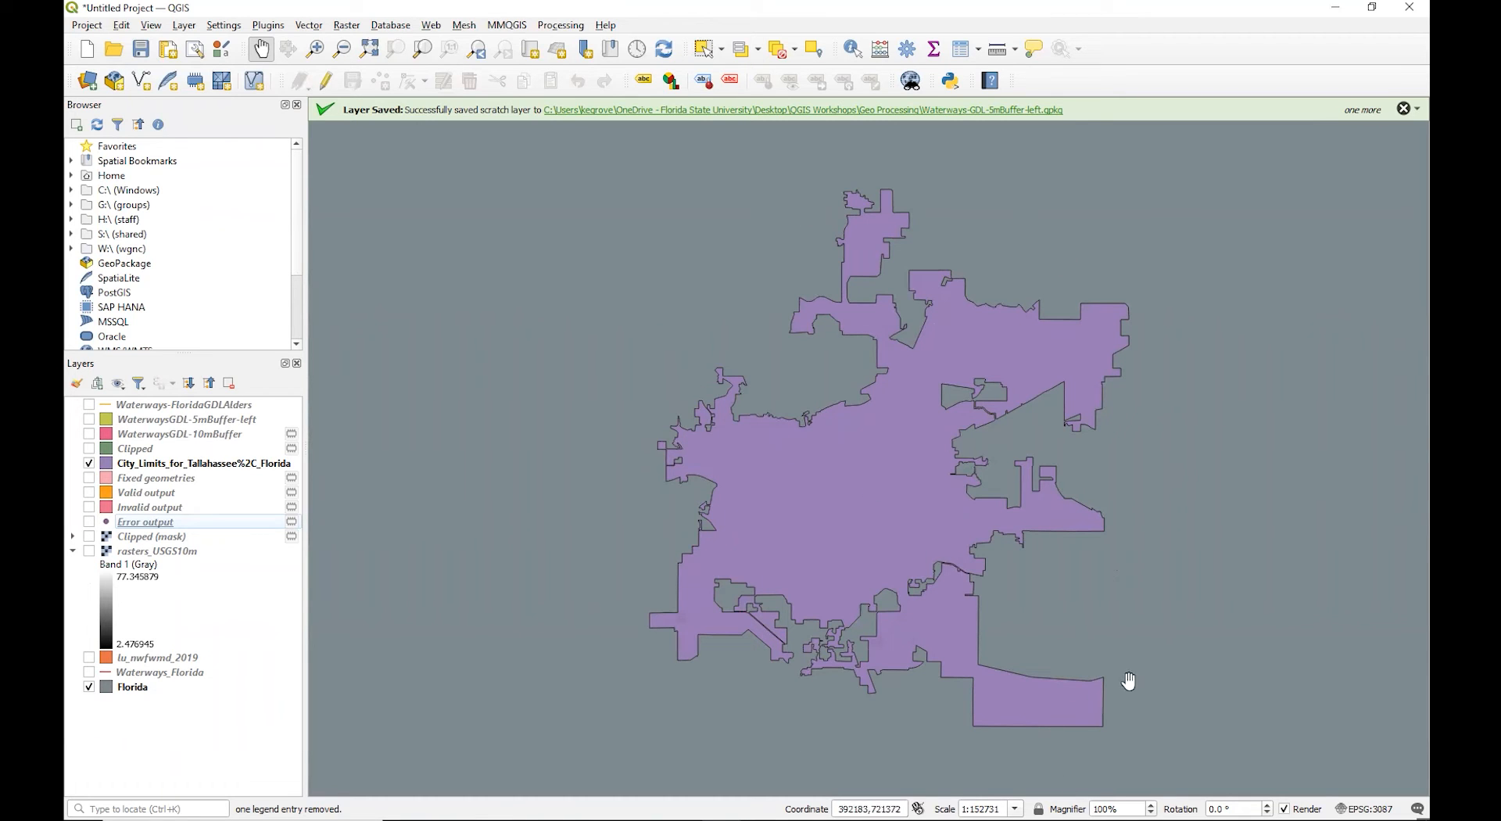
Create a temporary convex hull layer from City_Limits_for_Tallahassee%2C_Florida with the Convex Hull geoprocessing tool.
click(309, 25)
mouse_move(317, 44)
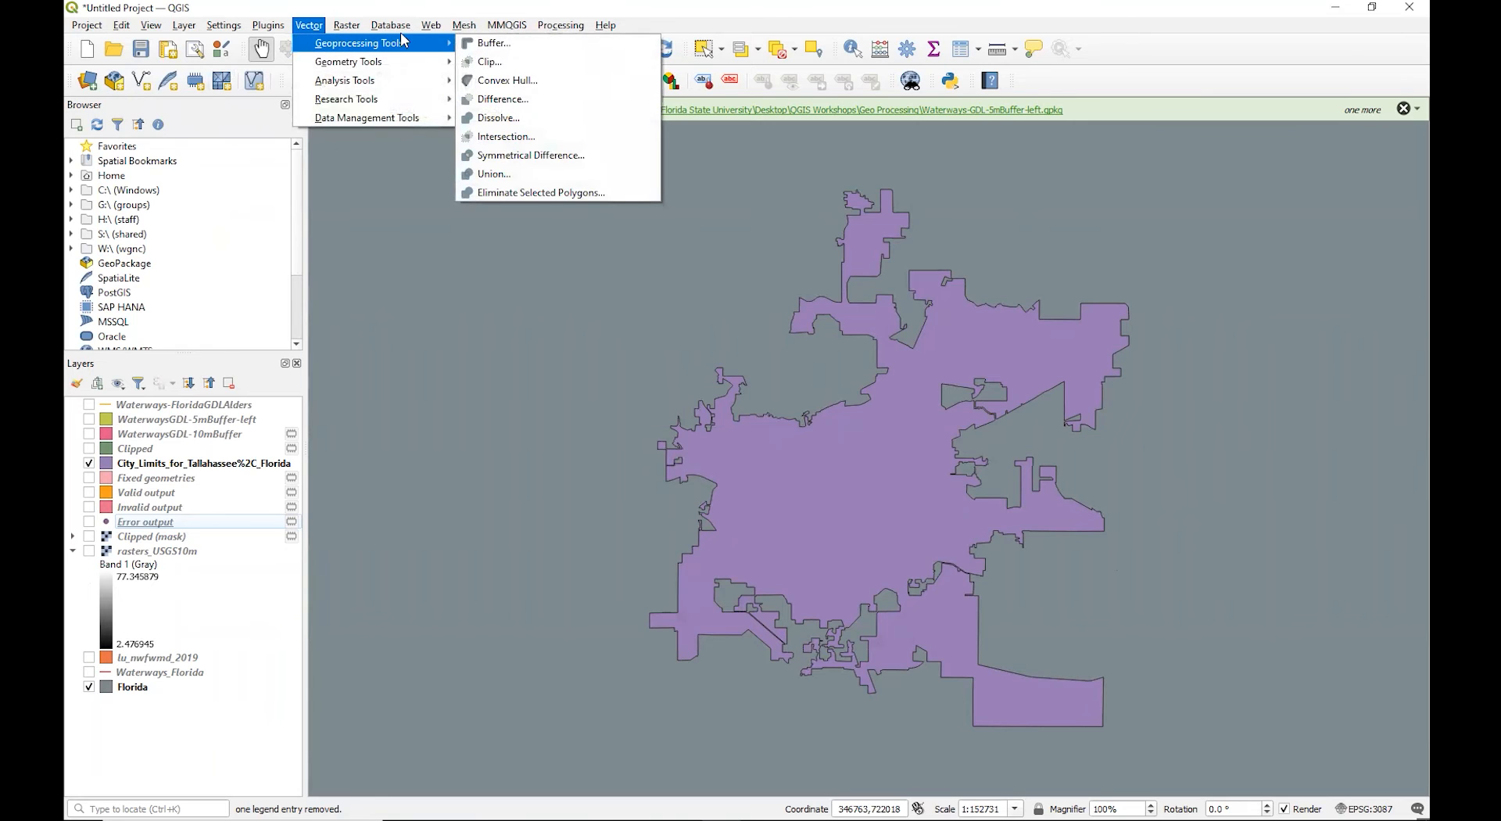
click(499, 81)
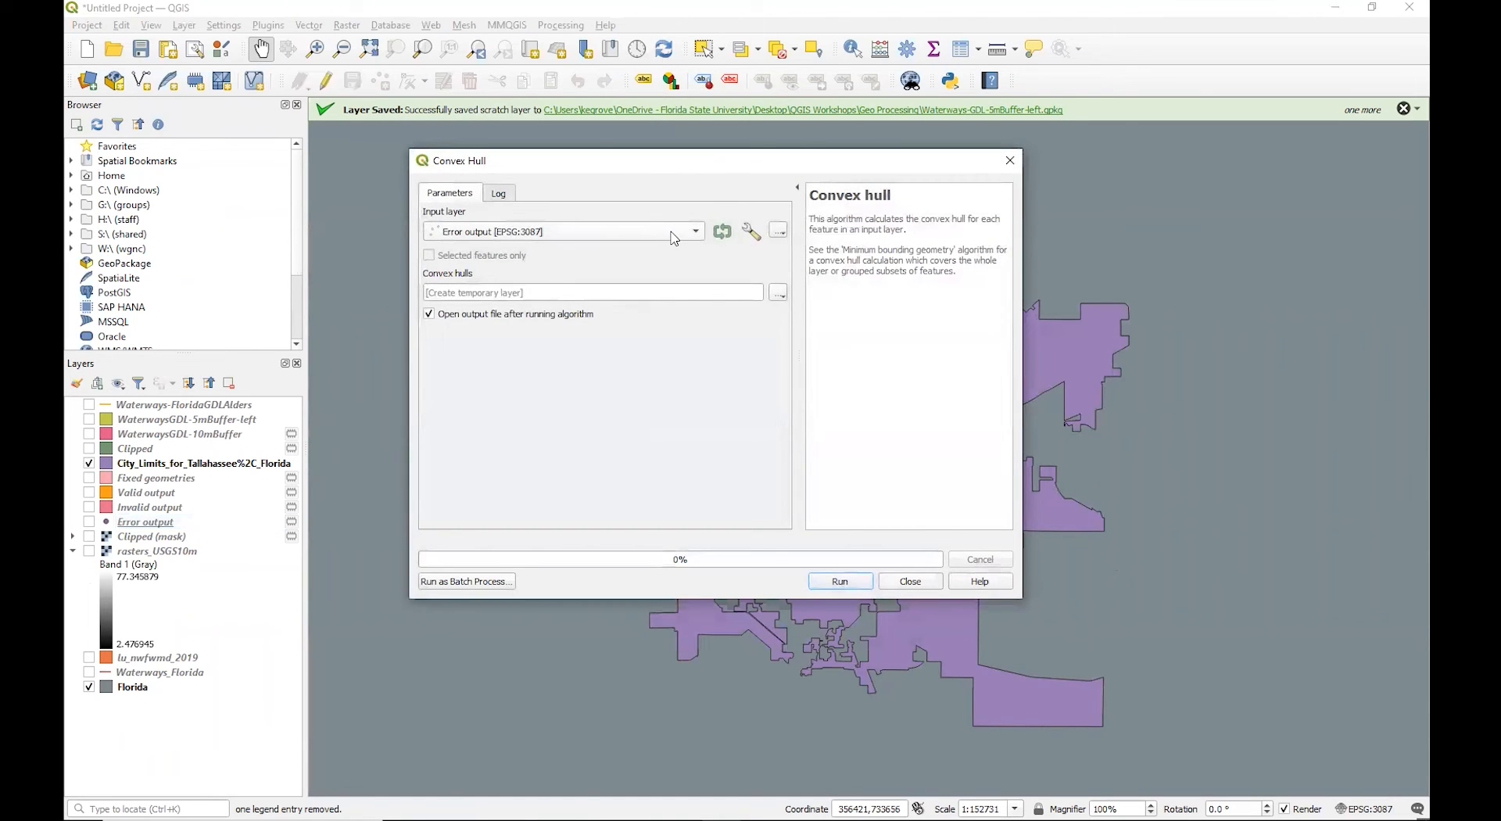
click(674, 235)
click(666, 197)
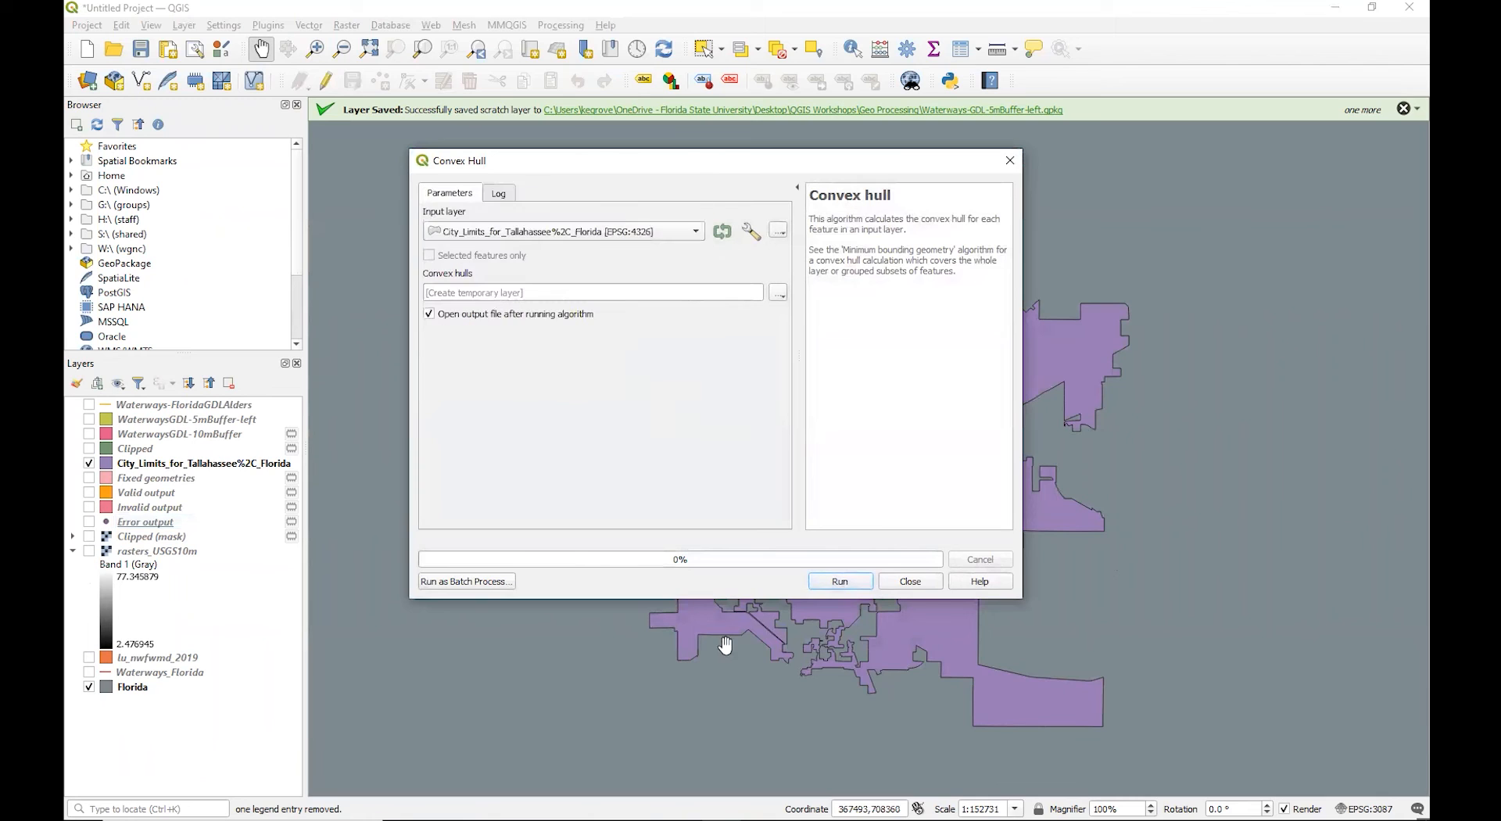
click(838, 582)
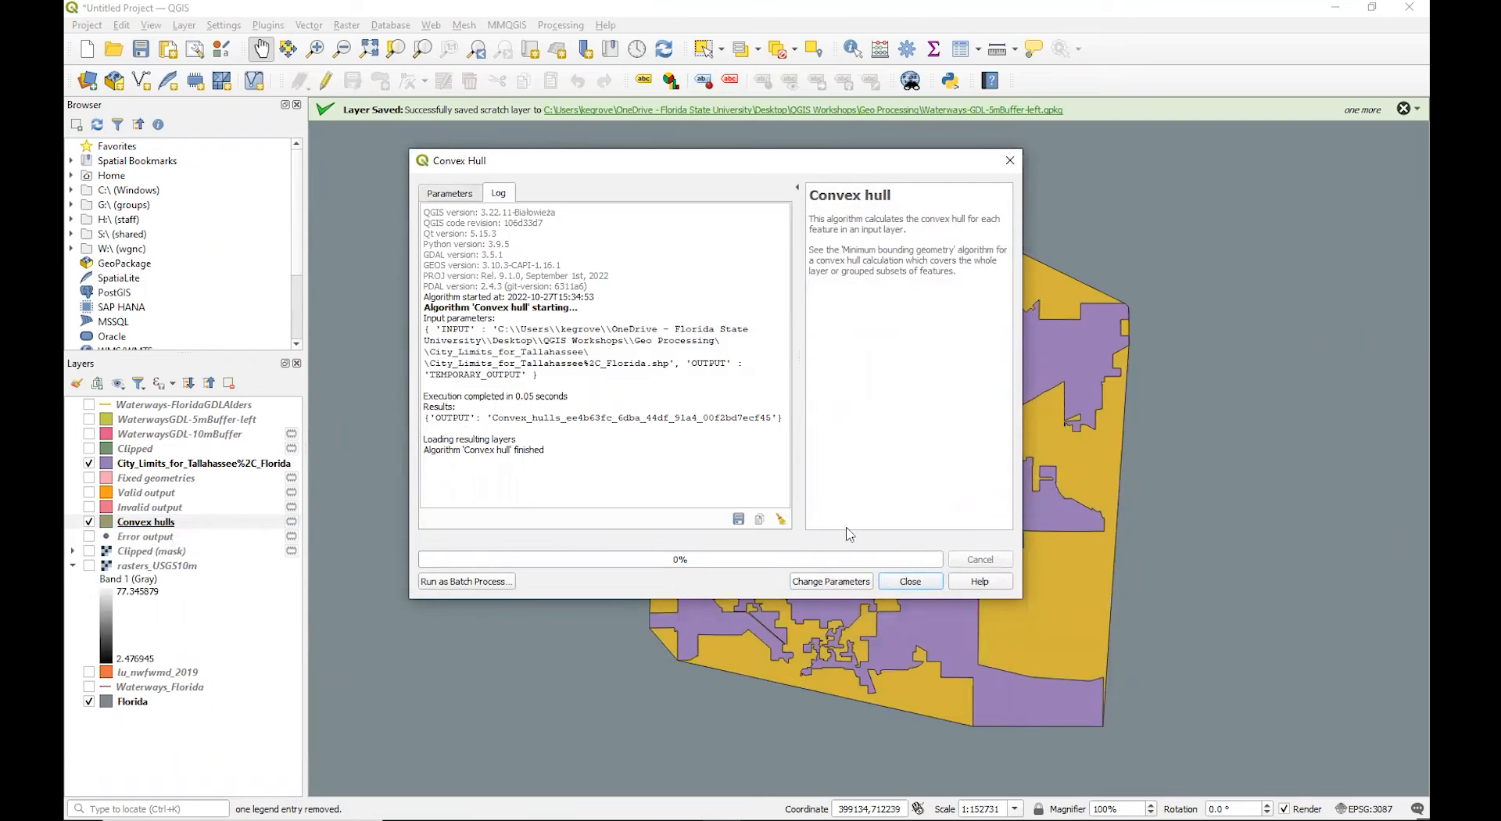
click(910, 581)
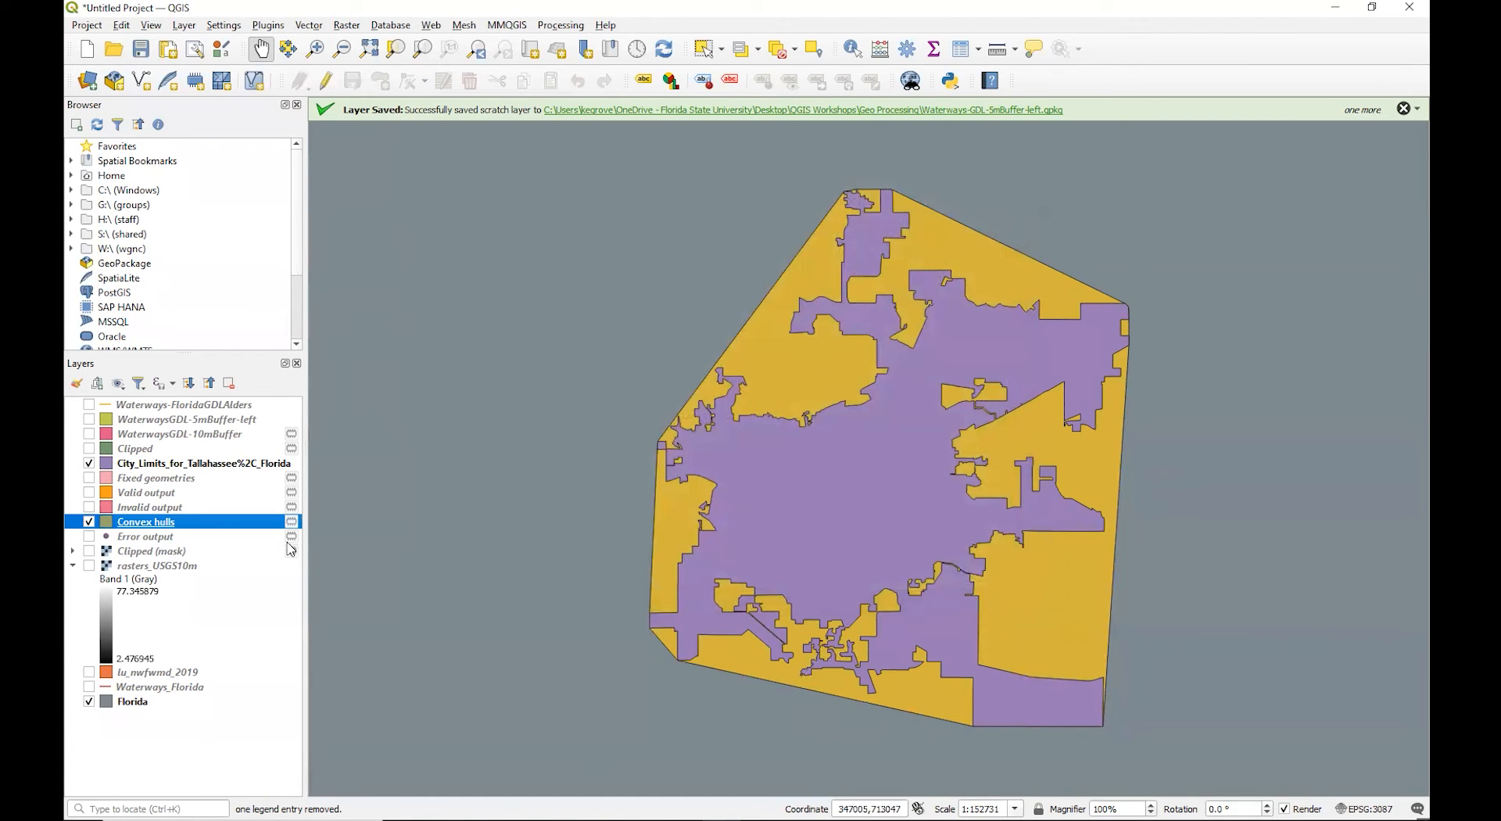
Toggle the Tallahassee city limits layer off and on to compare it with the Convex hulls polygon.
click(90, 464)
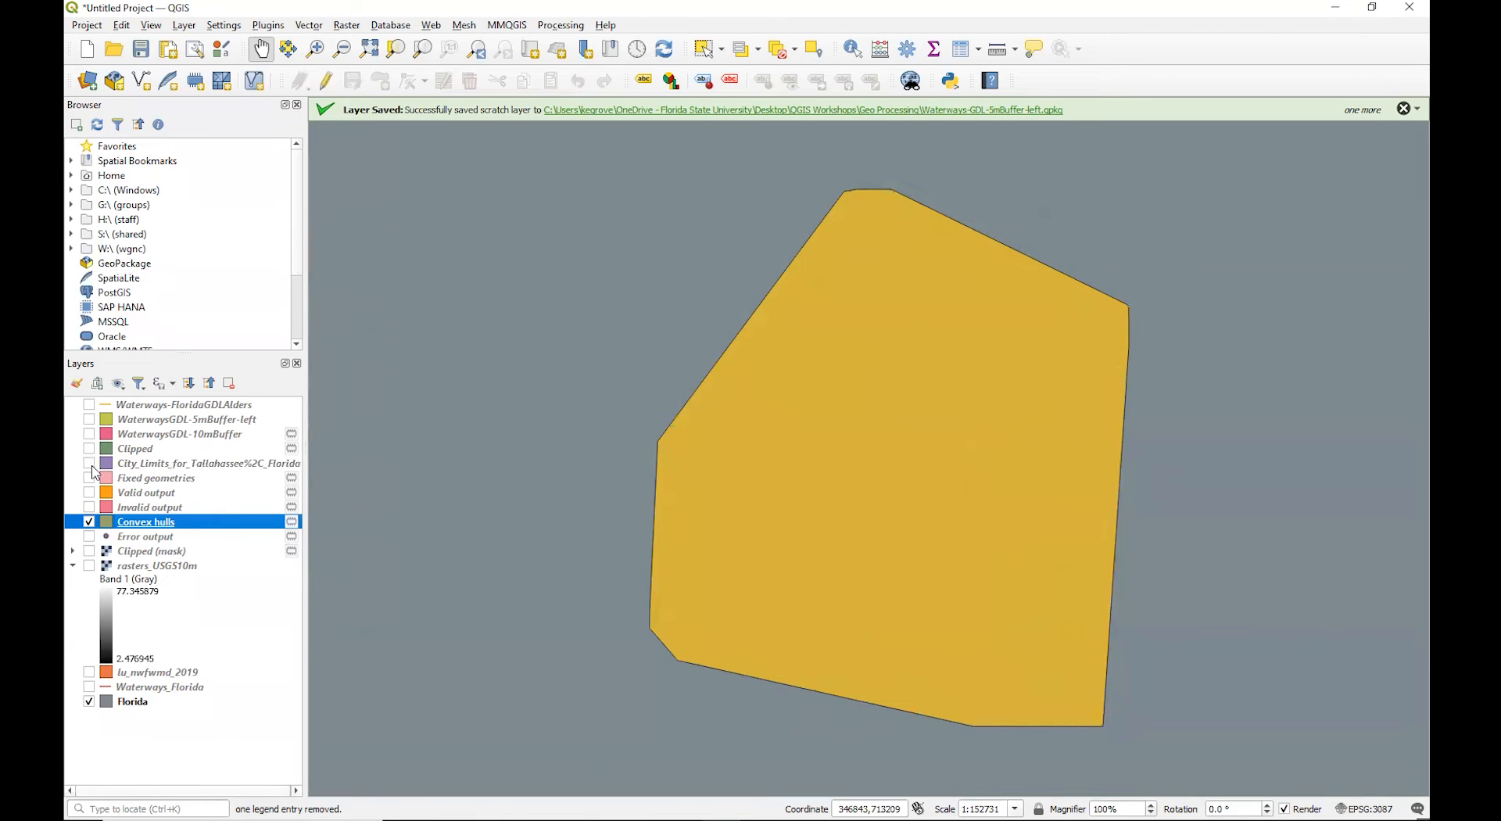
click(90, 464)
click(90, 465)
click(89, 465)
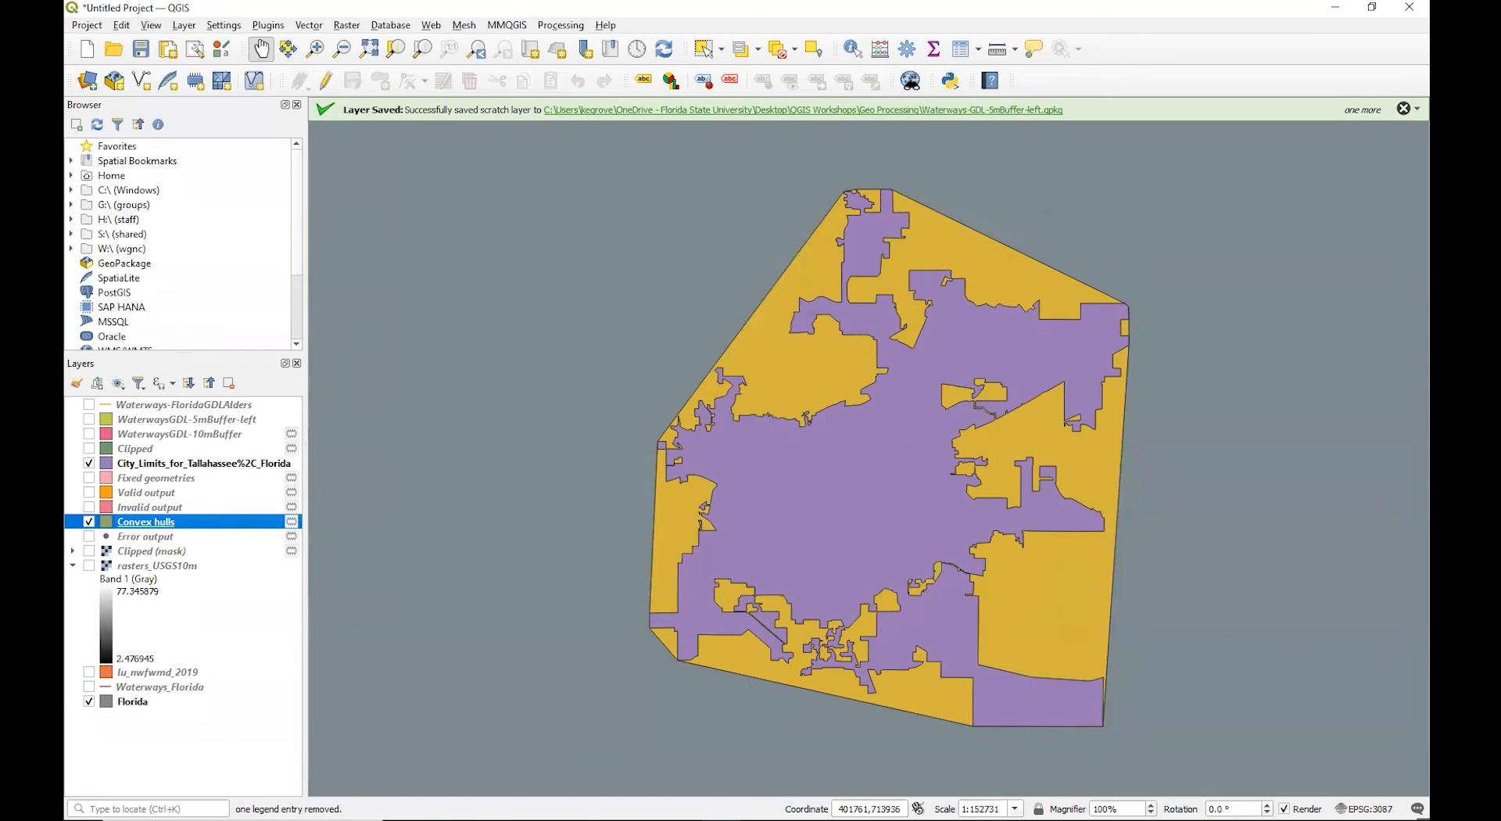
Check the Part 4: Difference instructions in the Google Docs guide and zoom the QGIS map to the Florida layer.
key(alt+Tab)
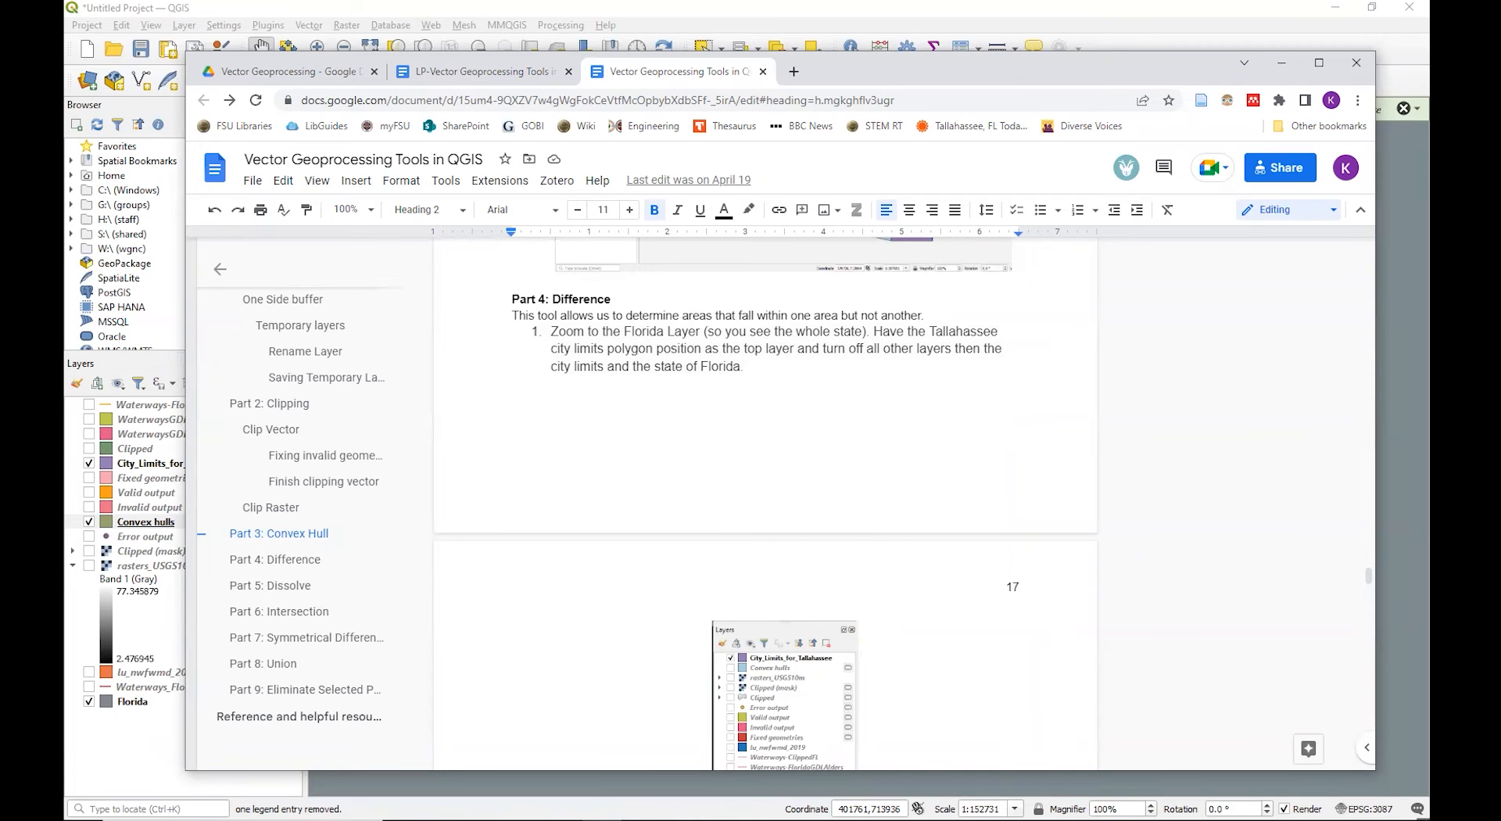
key(alt+Tab)
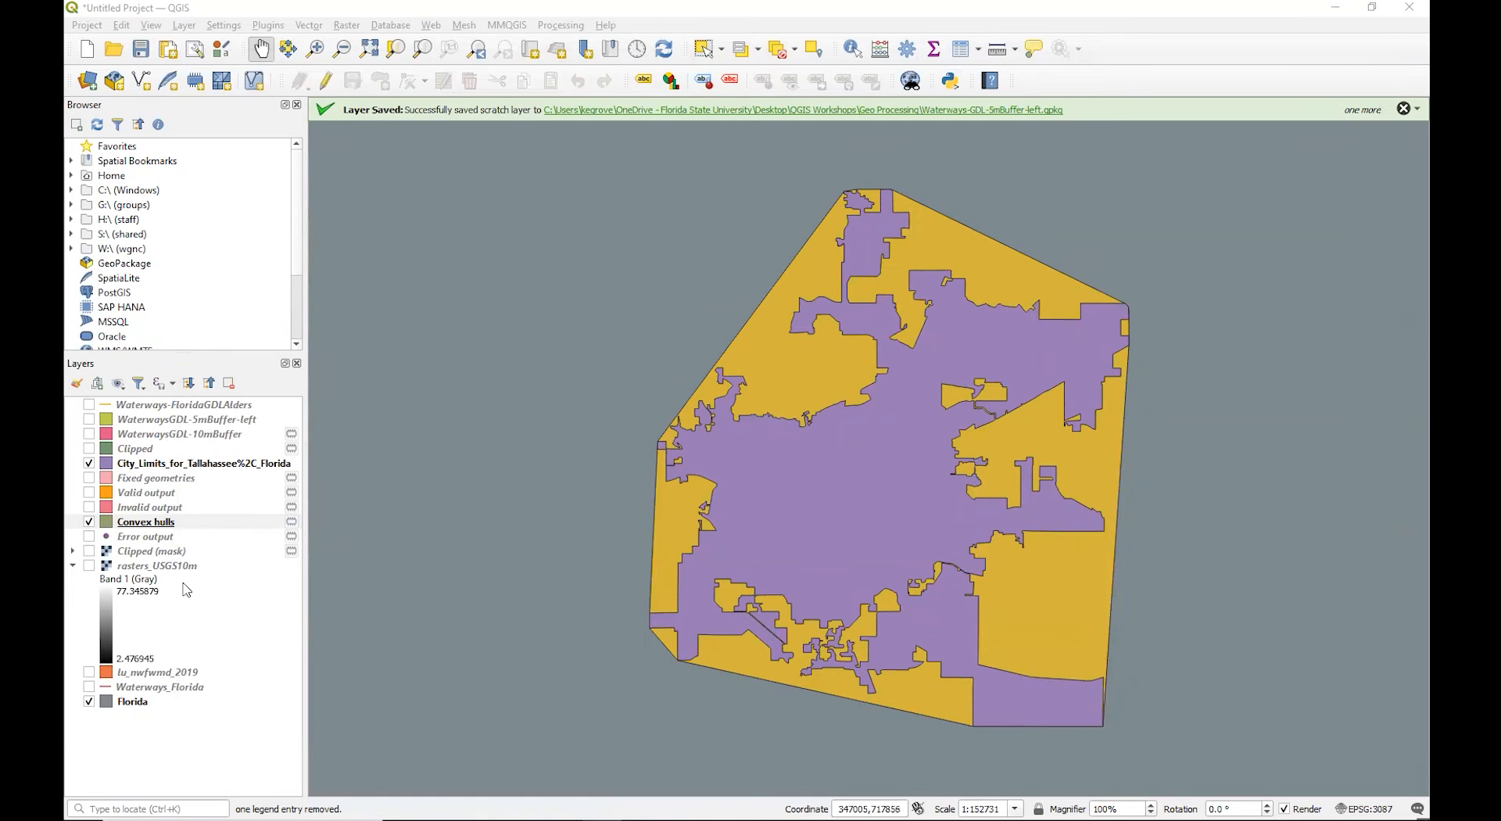
right_click(133, 703)
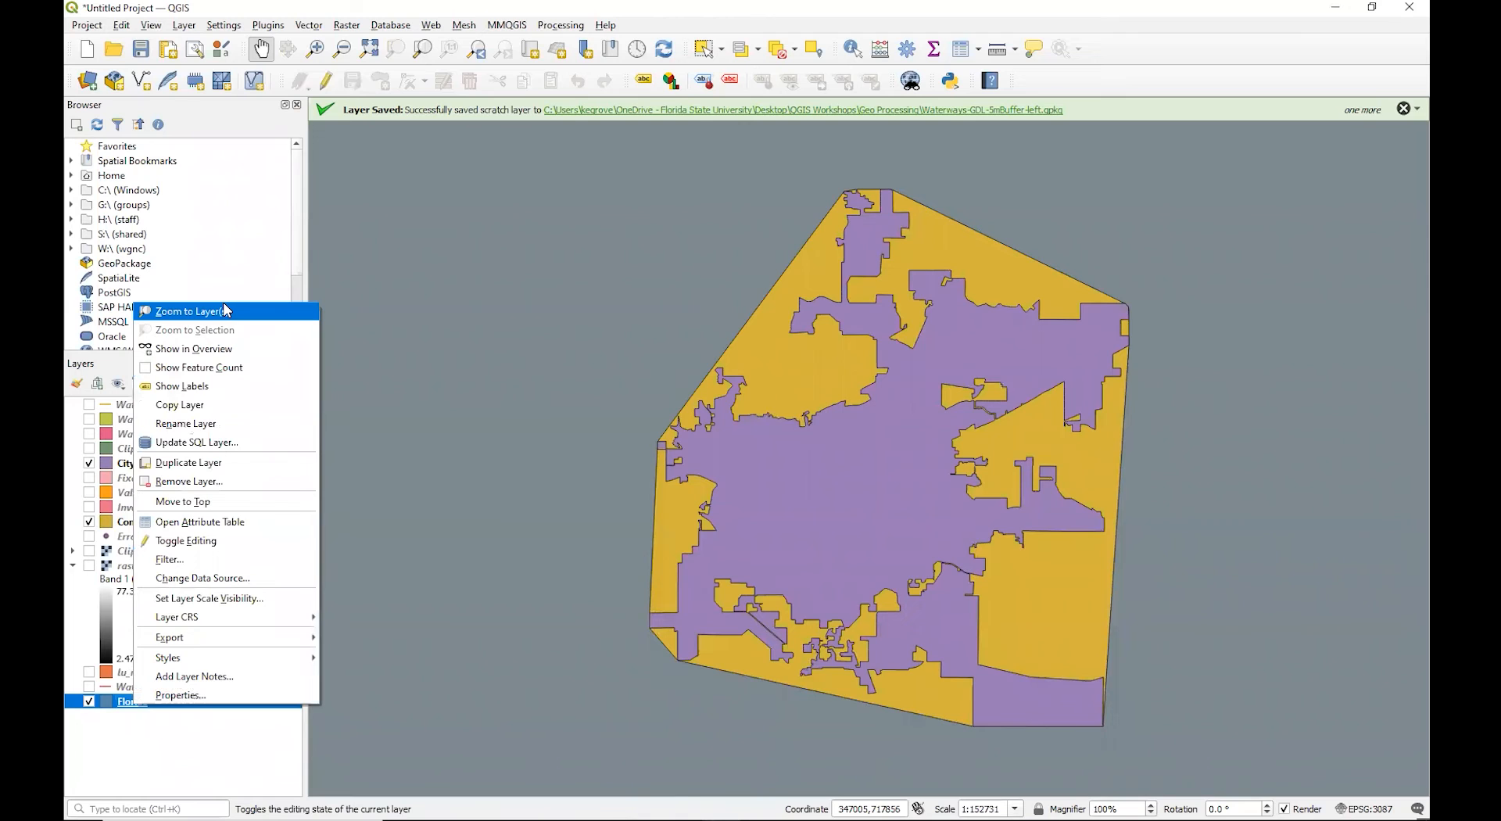
click(228, 311)
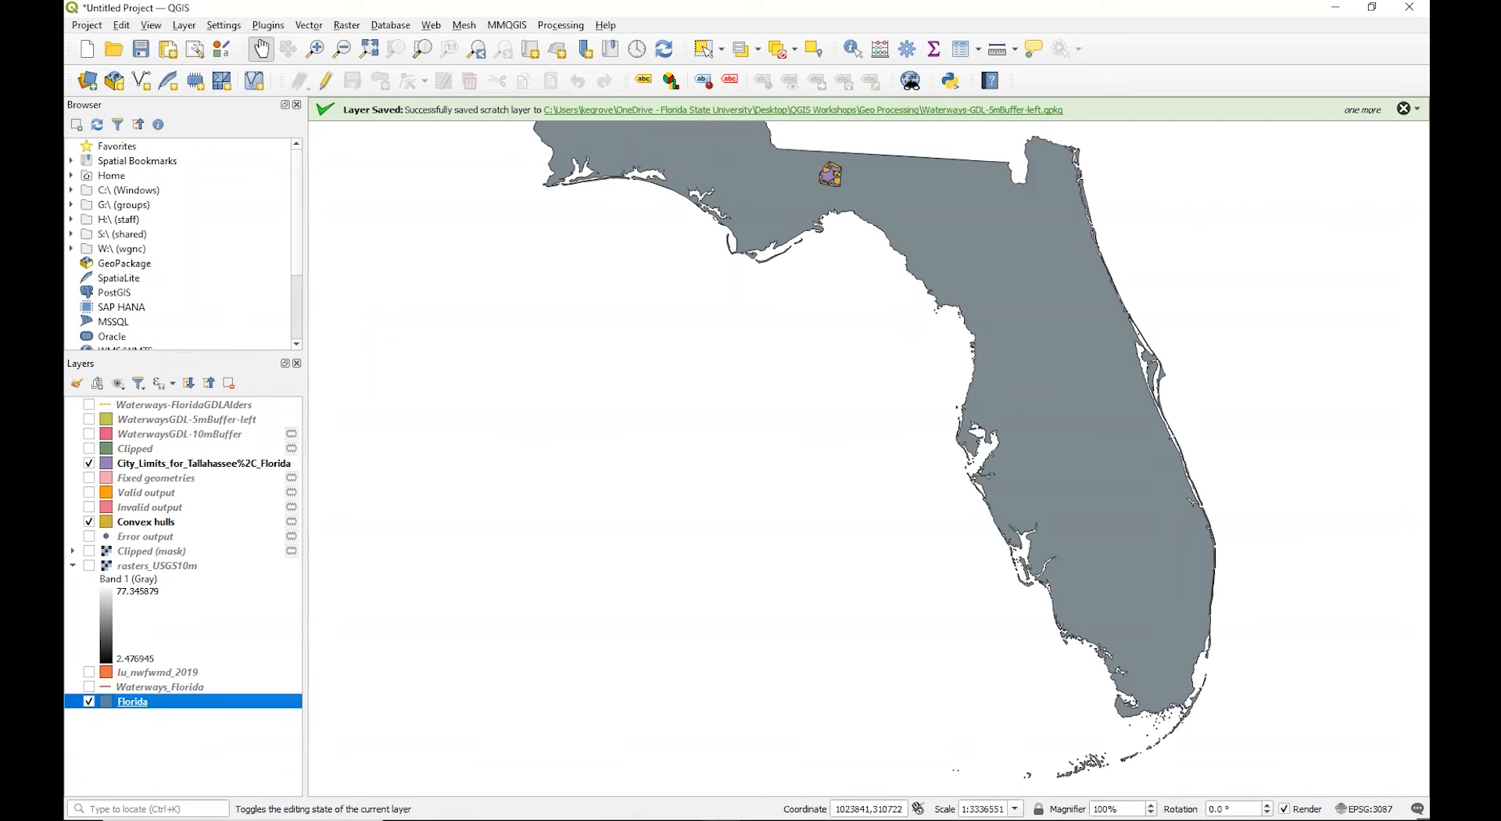
Move the Tallahassee city limits layer to the top of the layer order and hide the Convex hulls layer.
drag(193, 471, 183, 408)
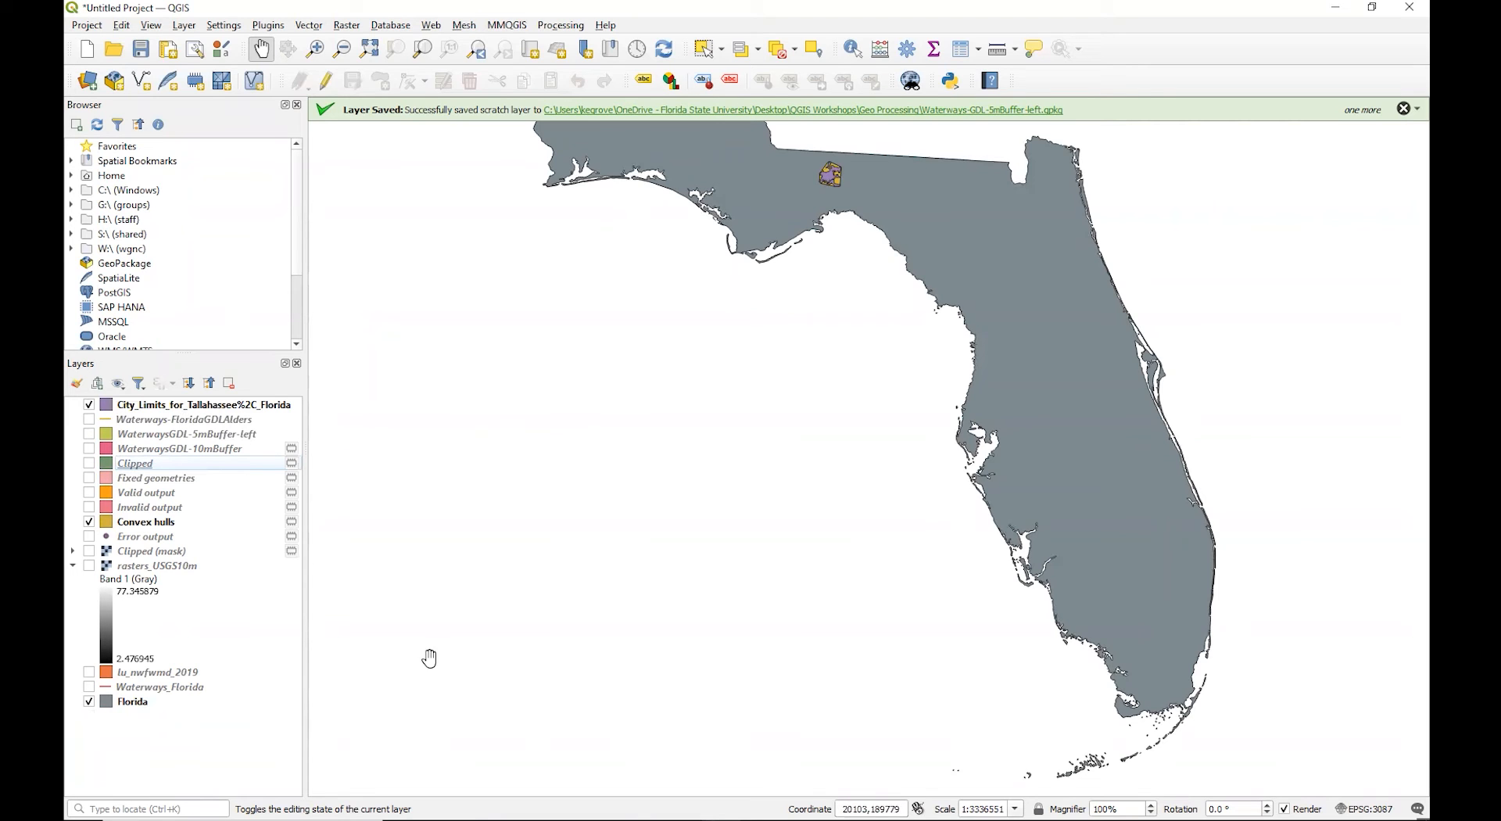
click(89, 521)
Run the Difference tool with Florida as the input and City_Limits_for_Tallahassee%2C_Florida as the overlay, output to a temporary layer.
click(301, 31)
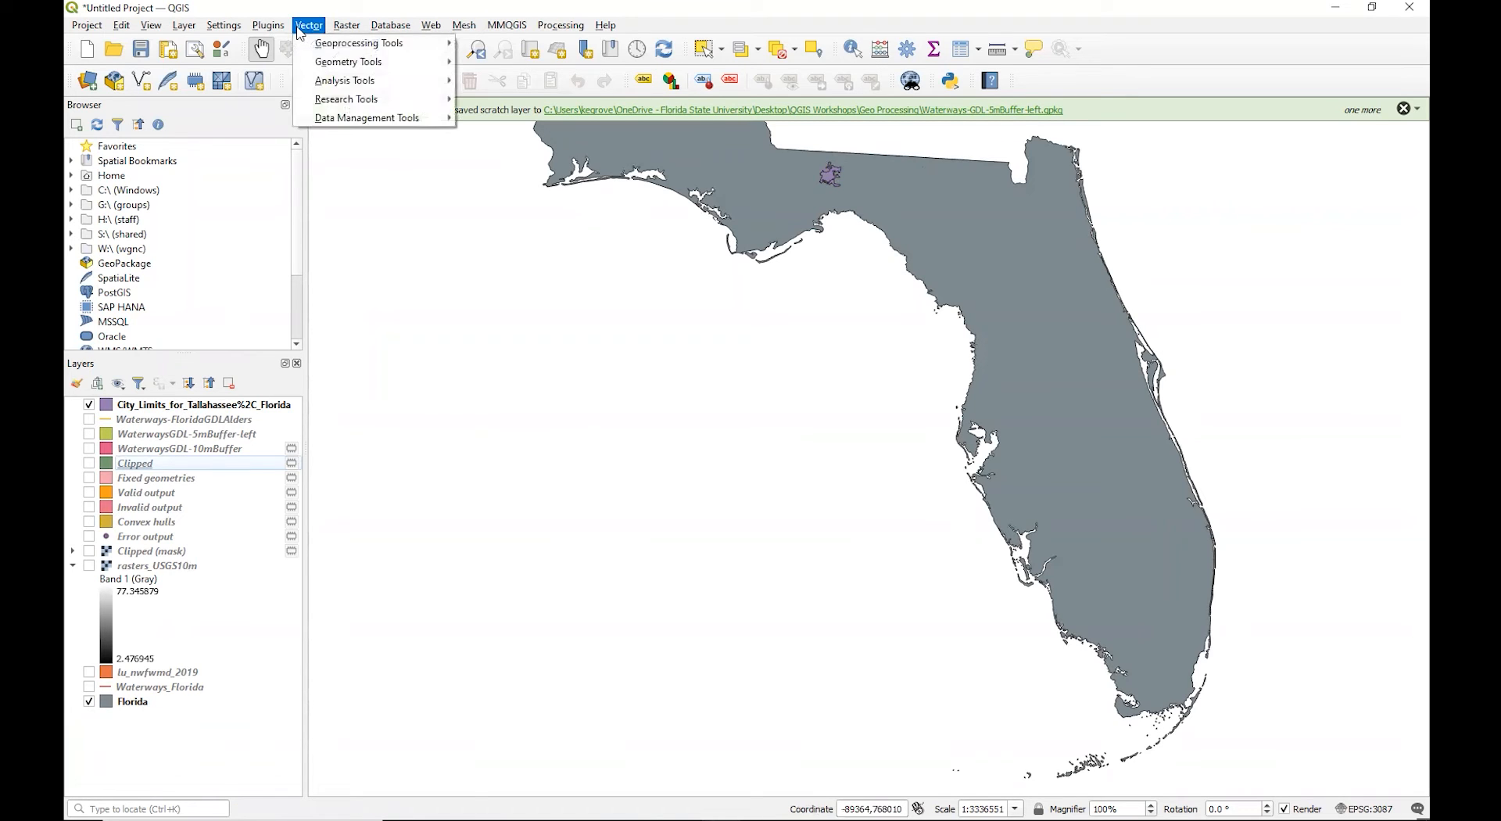
mouse_move(350, 47)
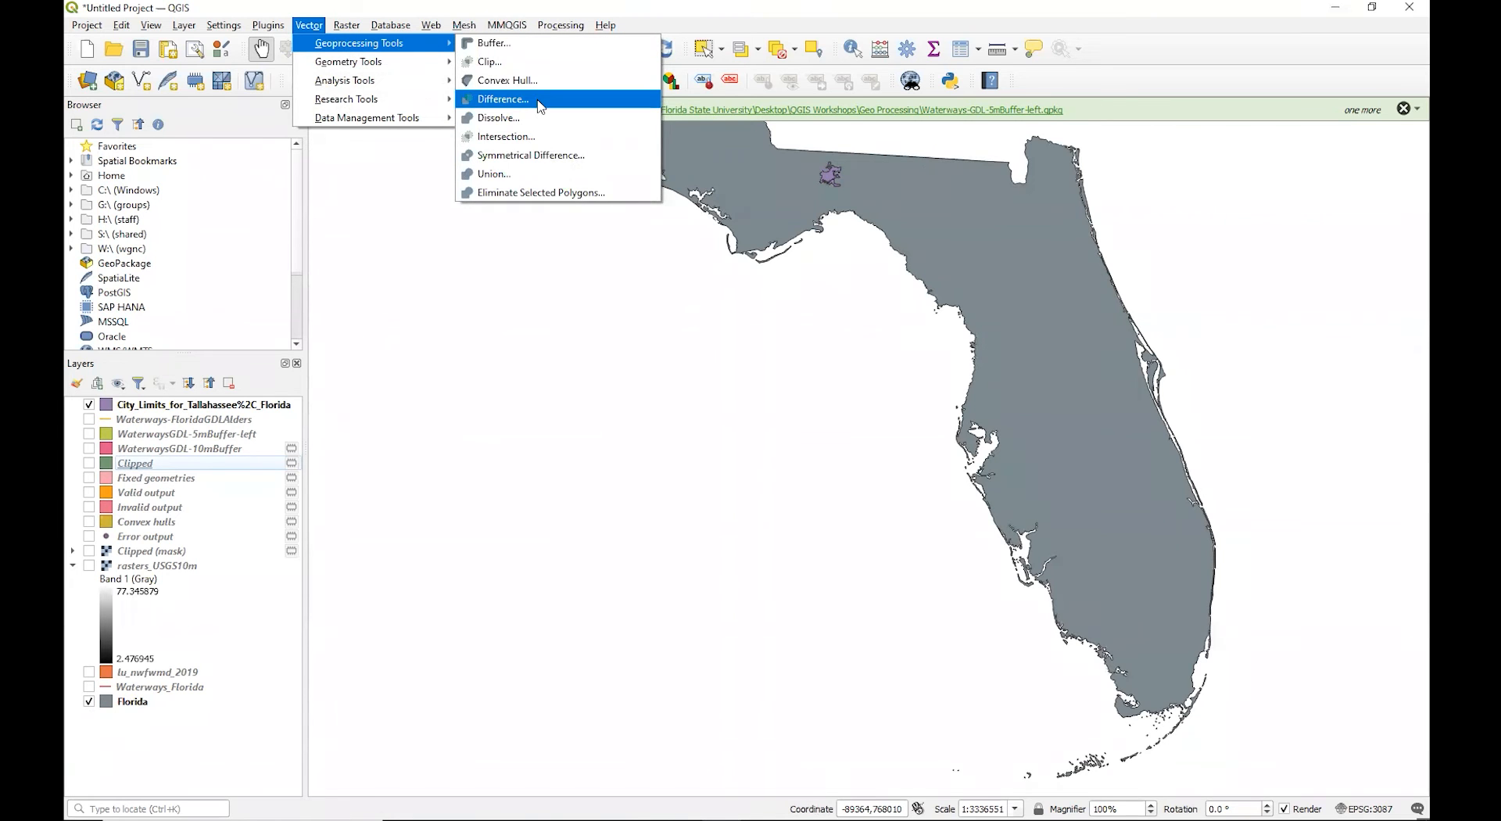
click(541, 107)
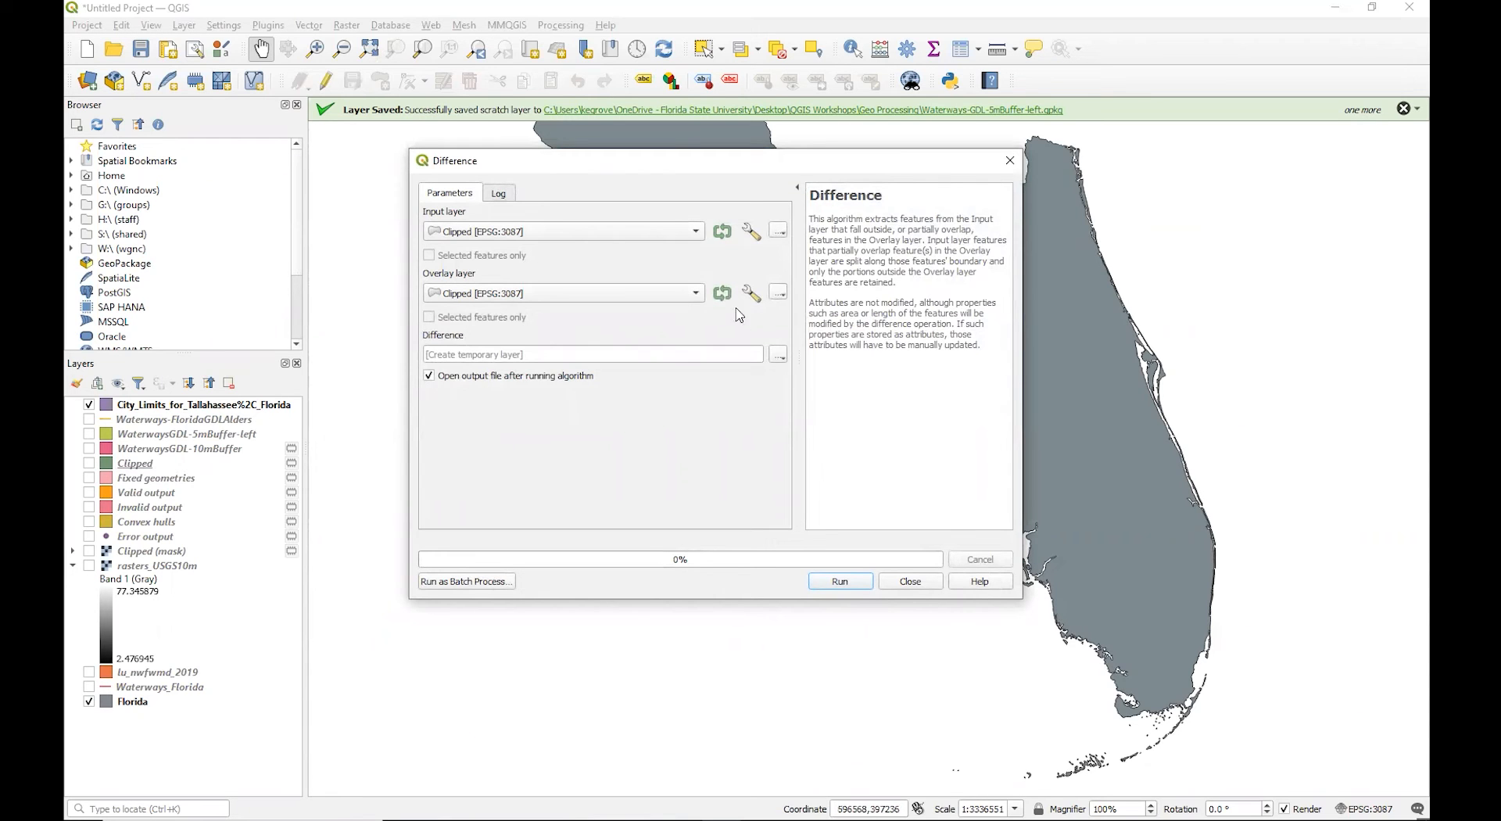
click(665, 234)
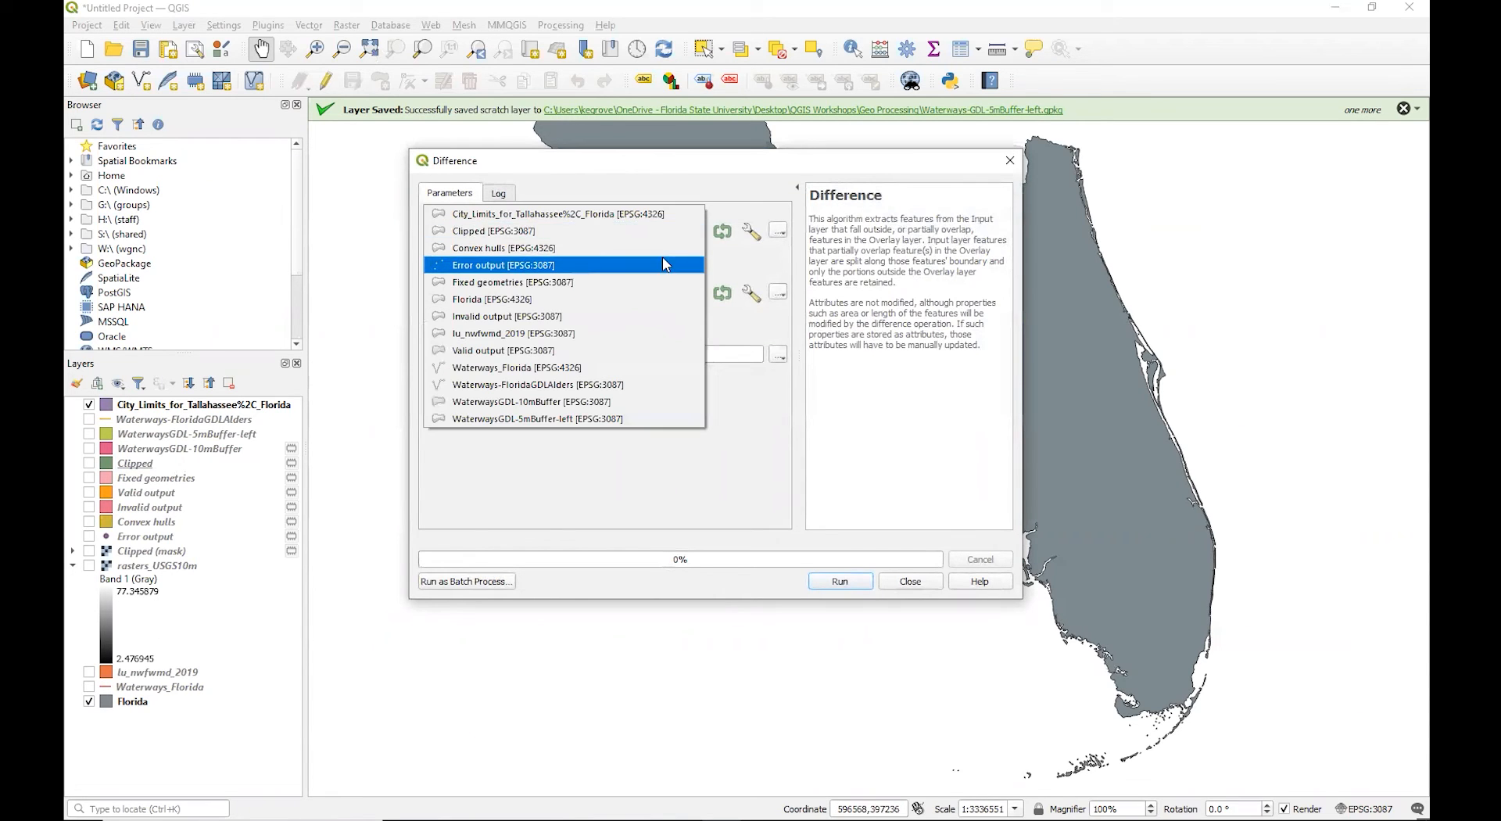
click(647, 298)
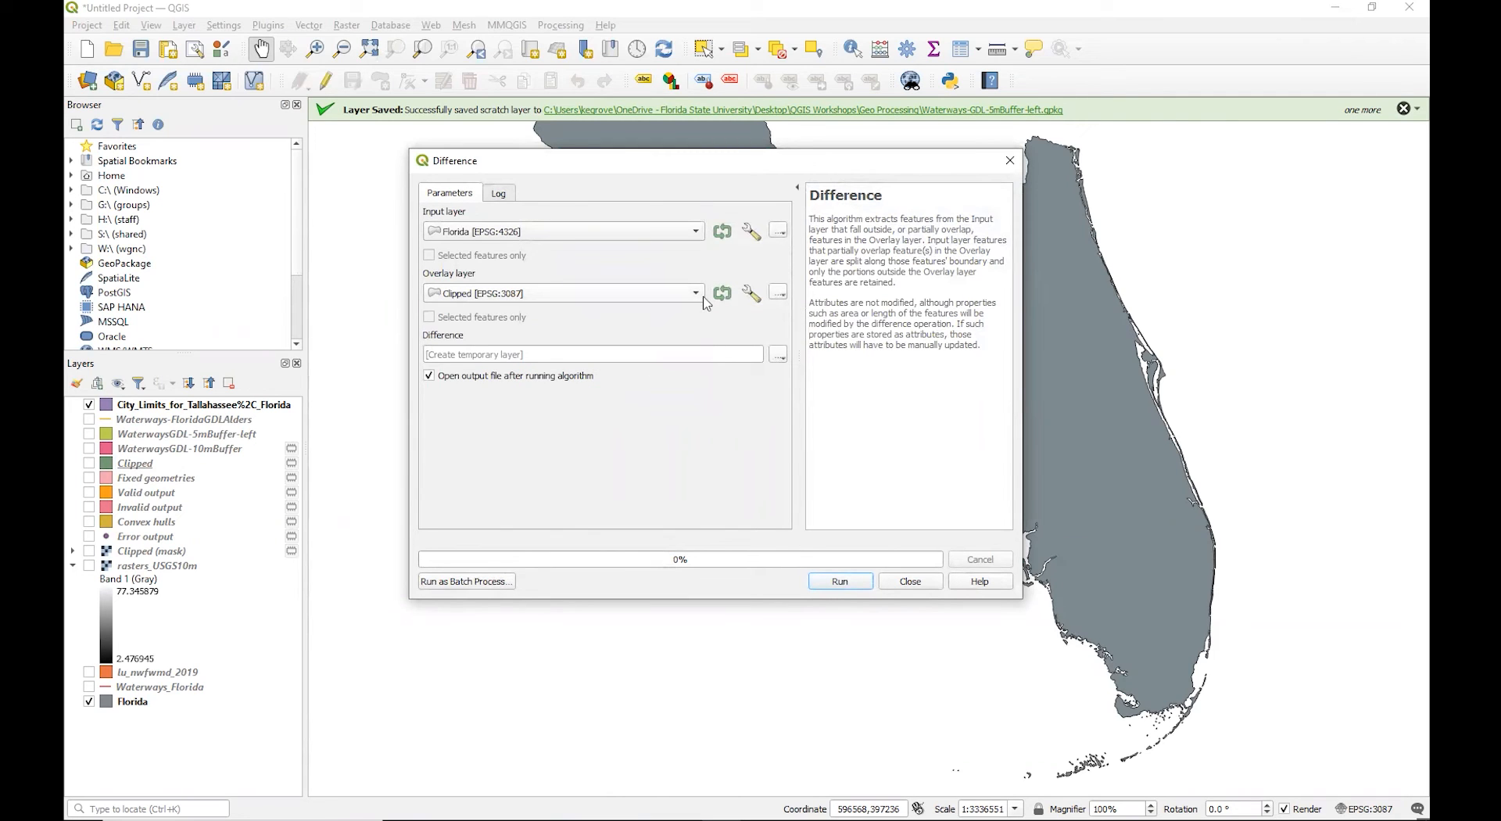
click(703, 297)
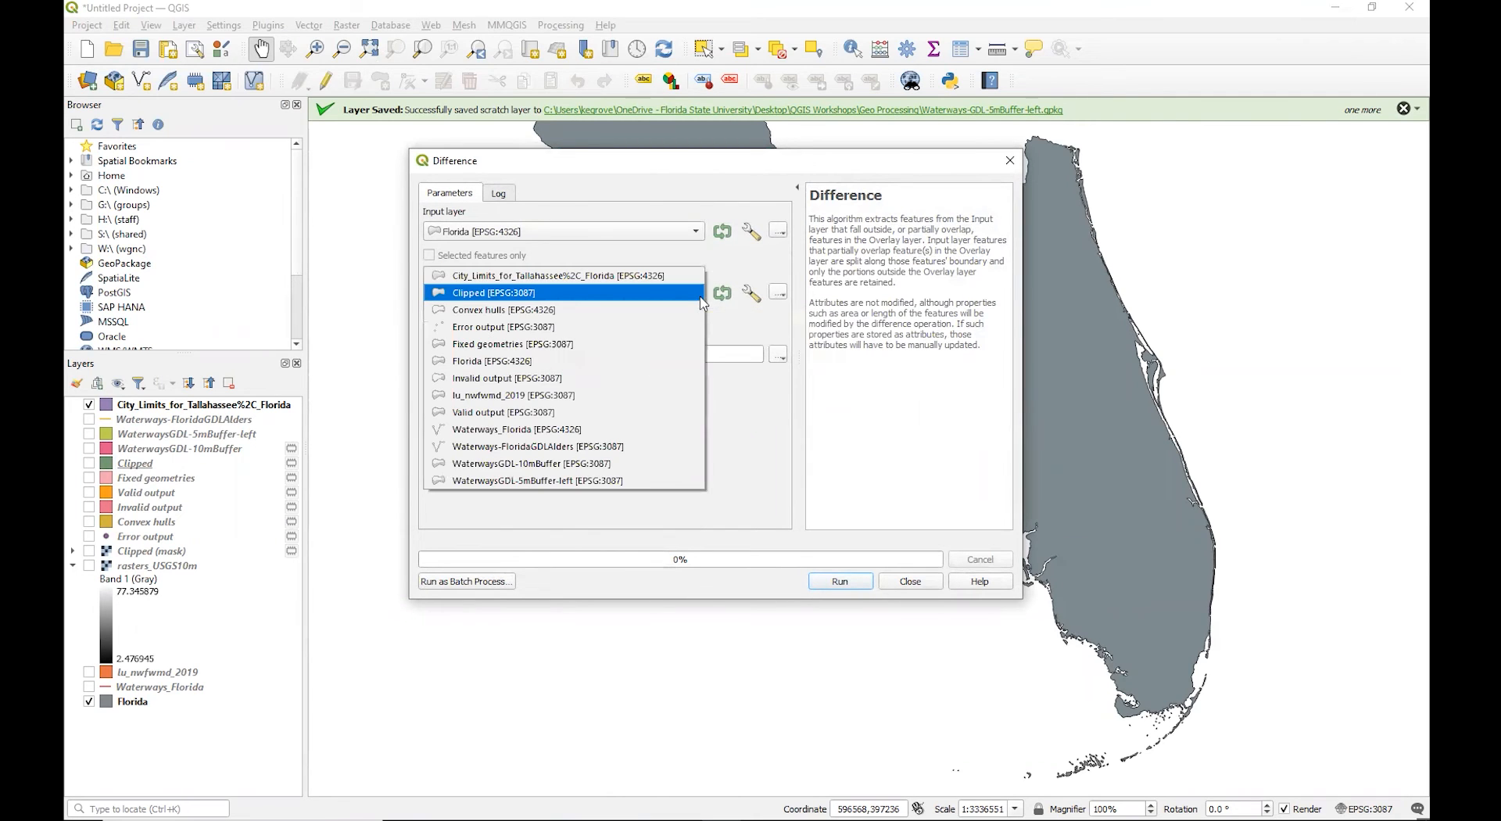
click(666, 284)
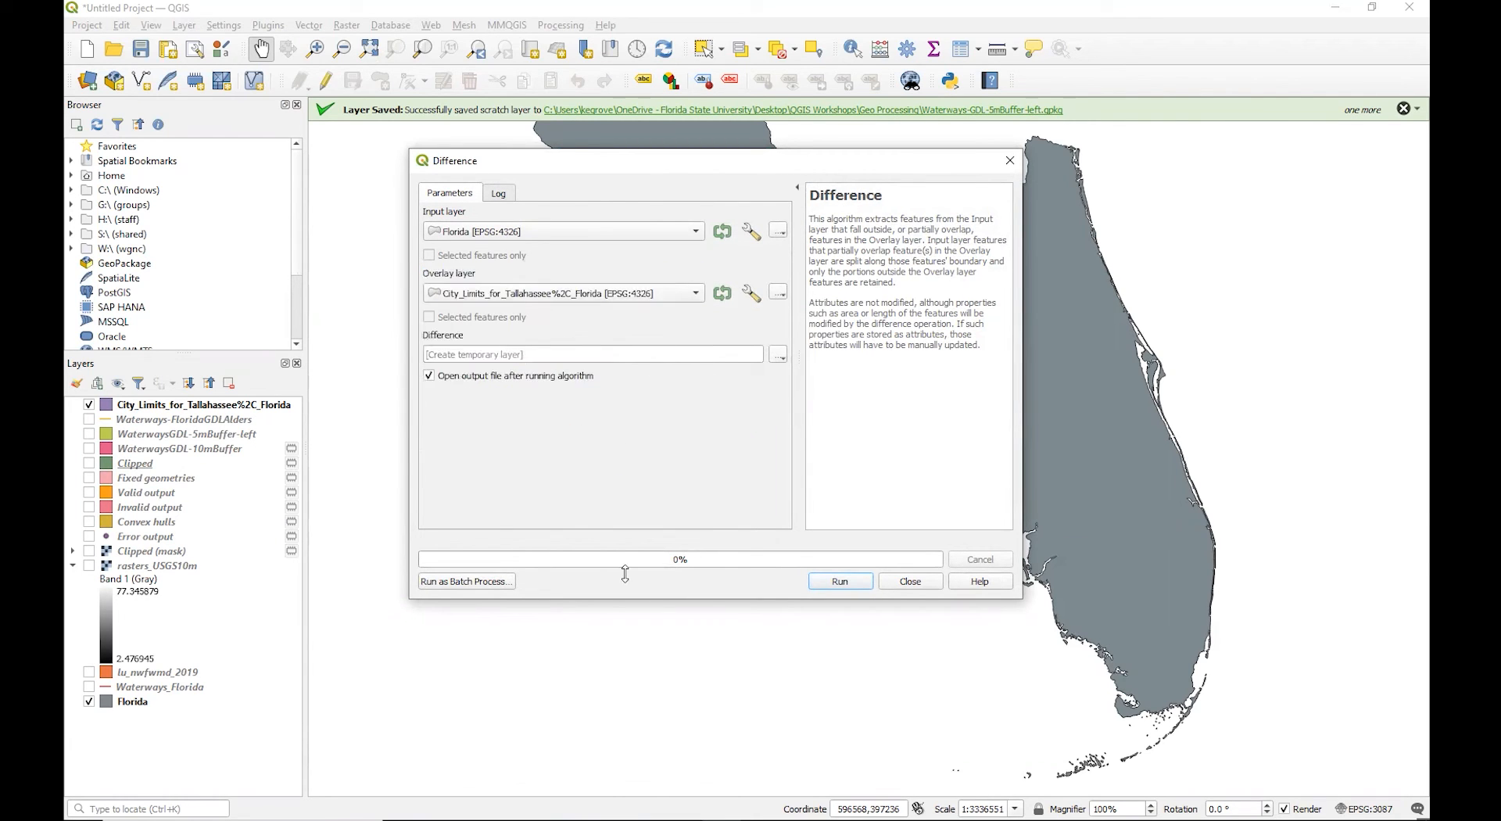
click(824, 588)
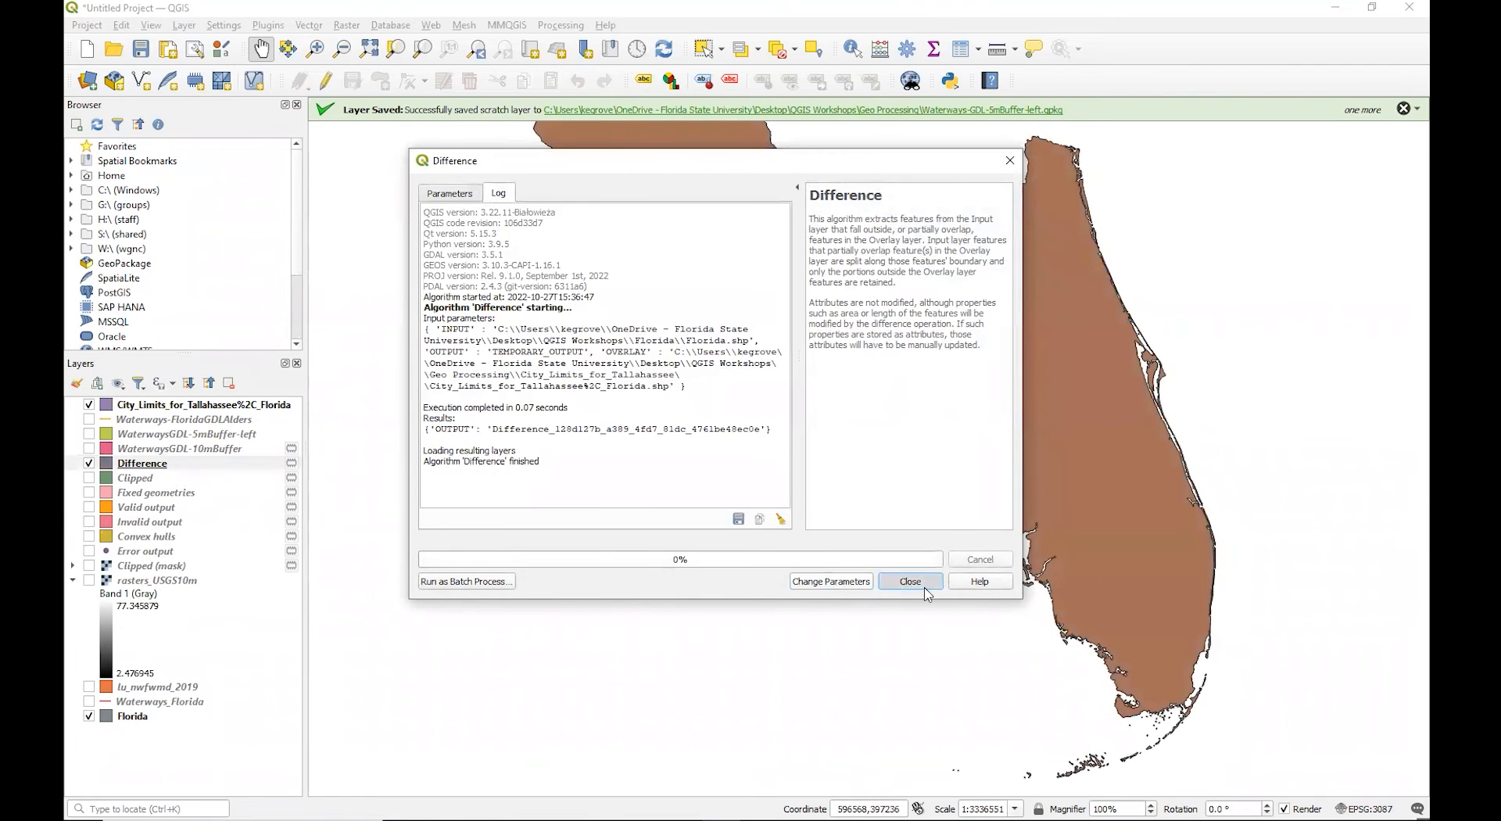
click(924, 585)
Hide the Tallahassee city limits and Florida layers, leaving only the Difference layer displayed.
drag(840, 321, 837, 344)
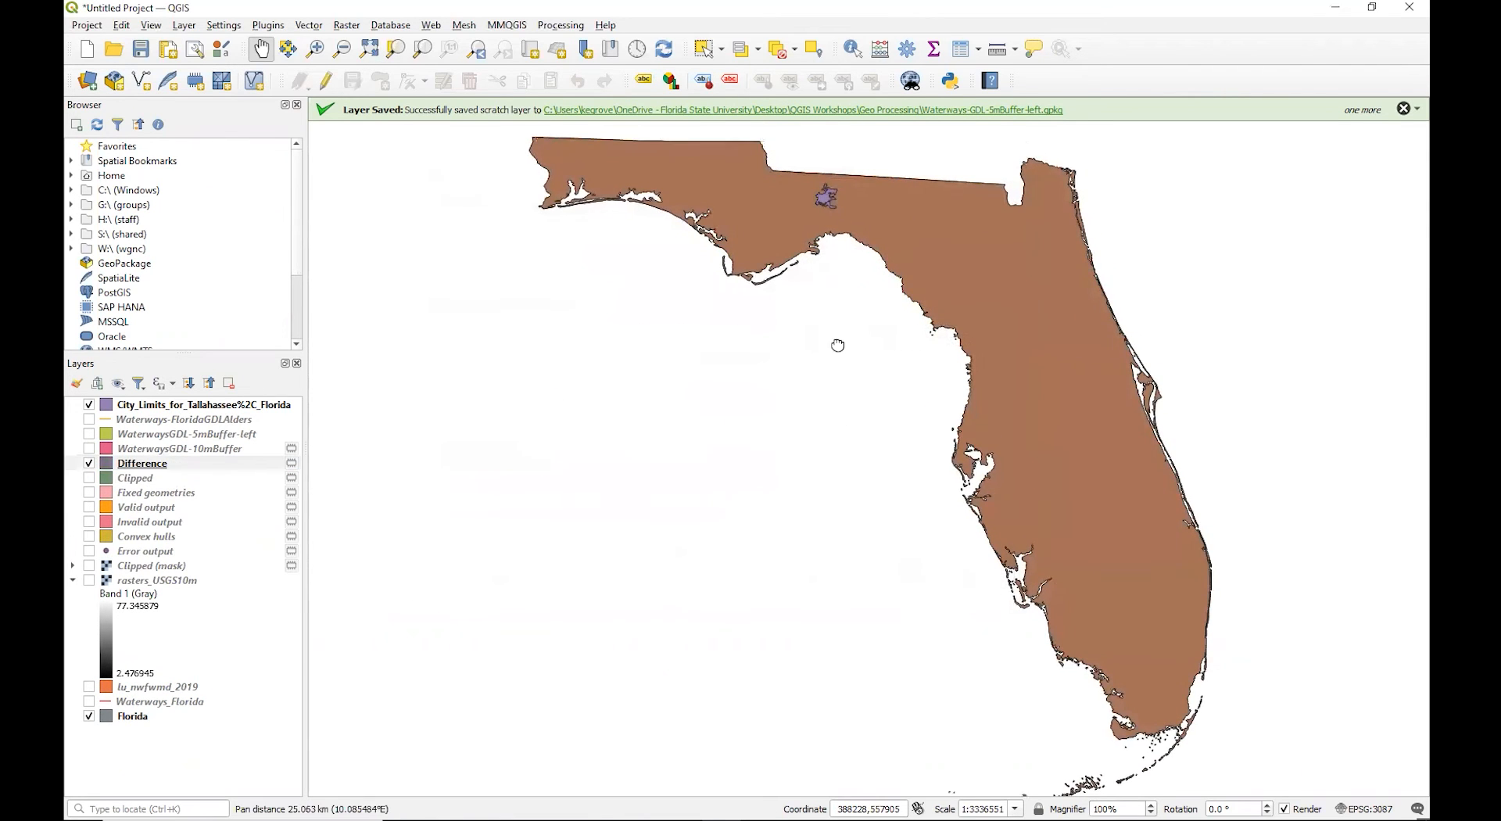
click(89, 405)
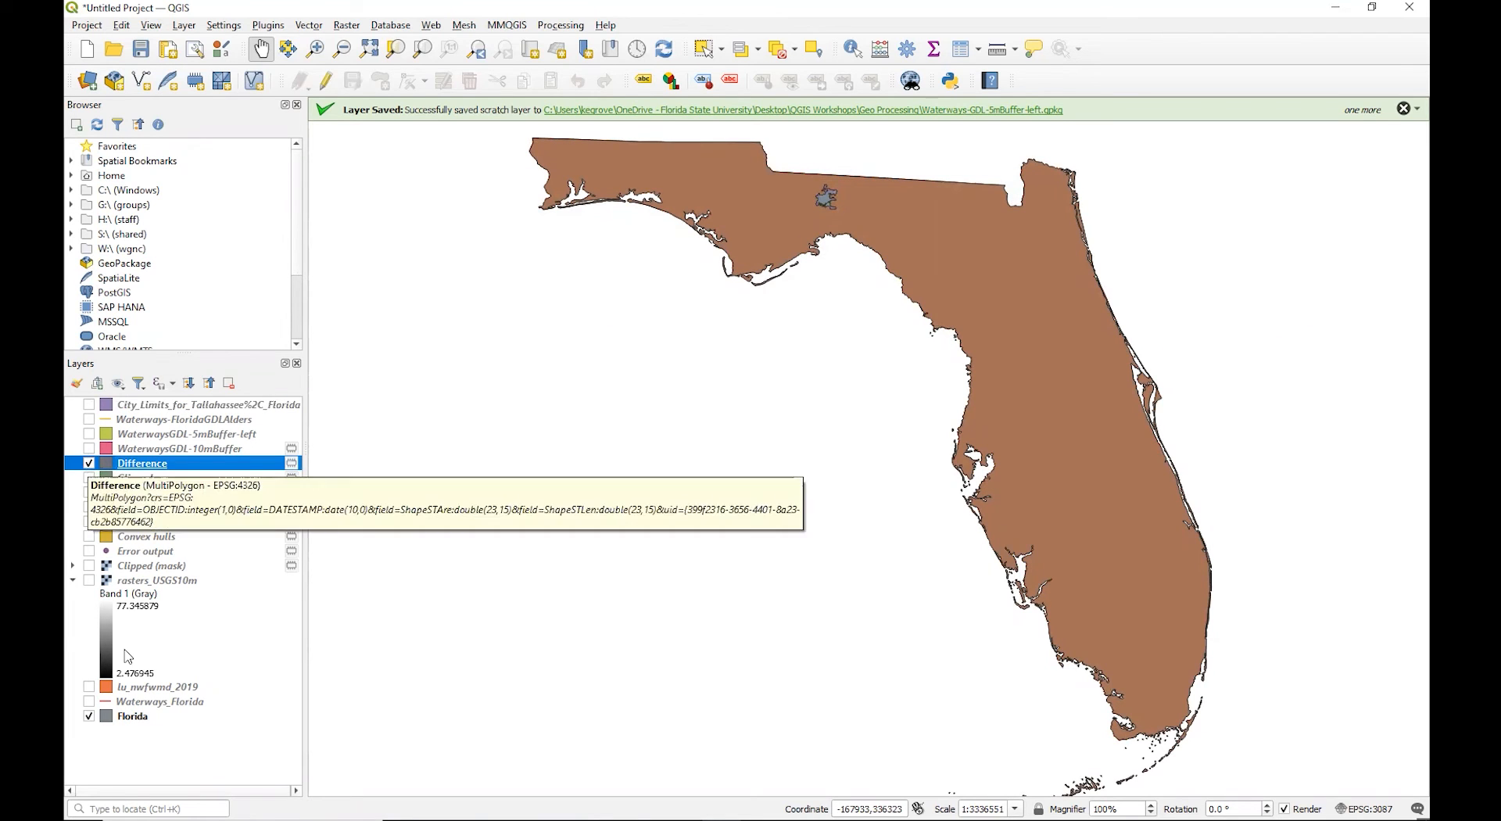
click(89, 716)
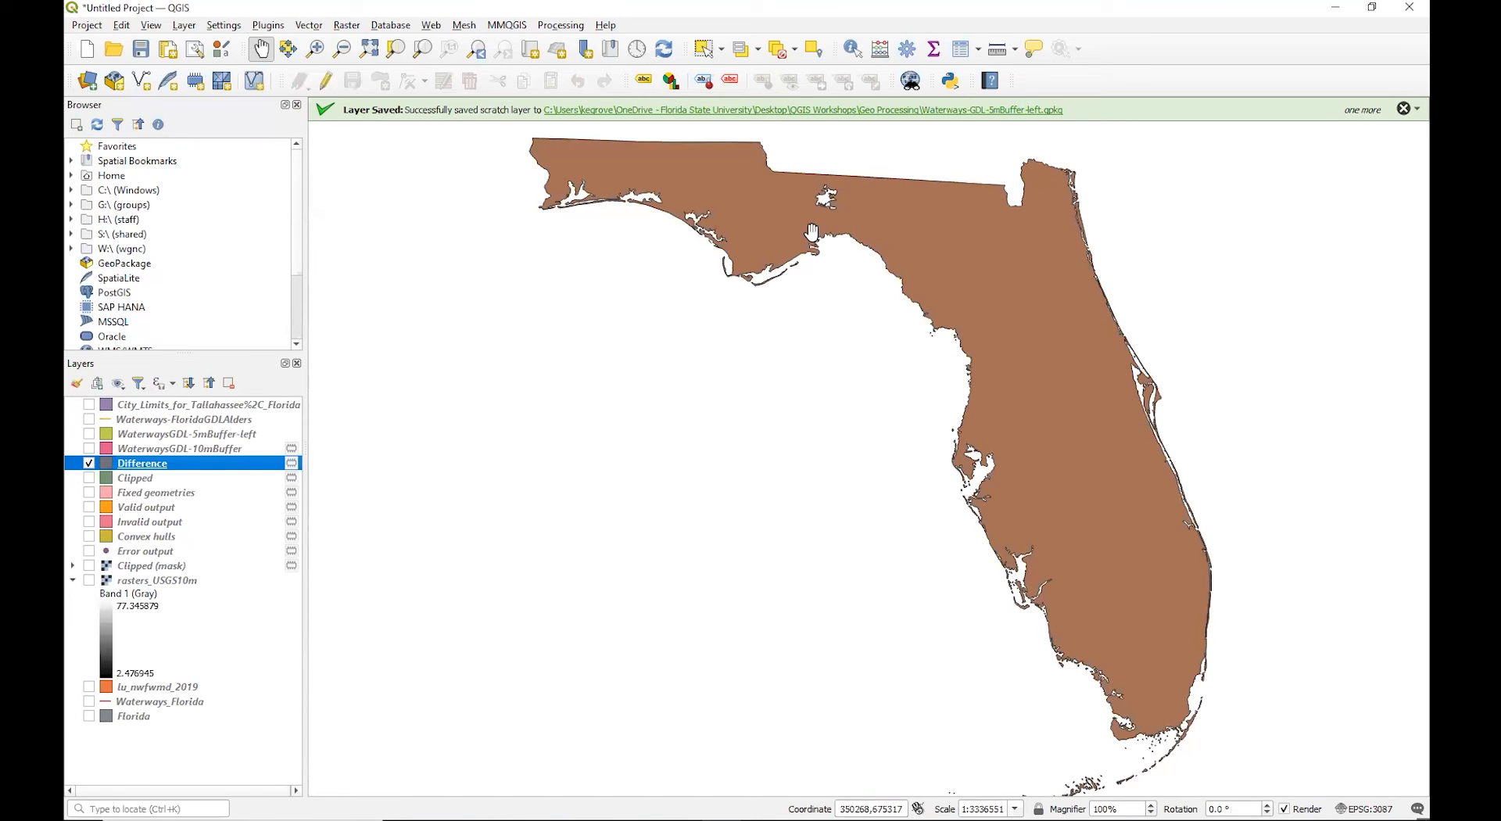
Examine the Tallahassee area of the Difference layer up close and return to the statewide view.
scroll(835, 198, up, 3)
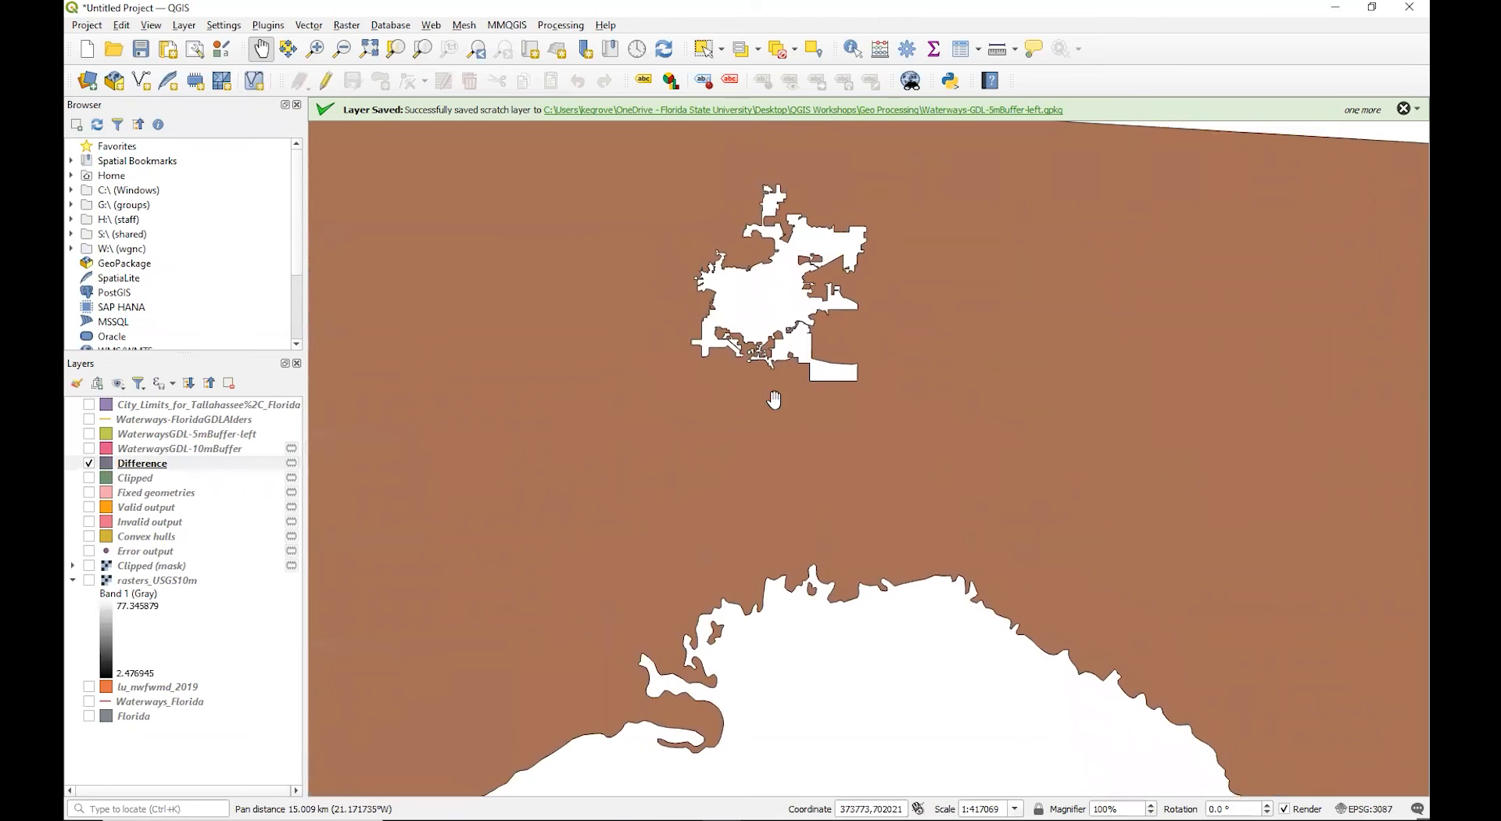
scroll(909, 348, down, 1)
scroll(911, 347, down, 1)
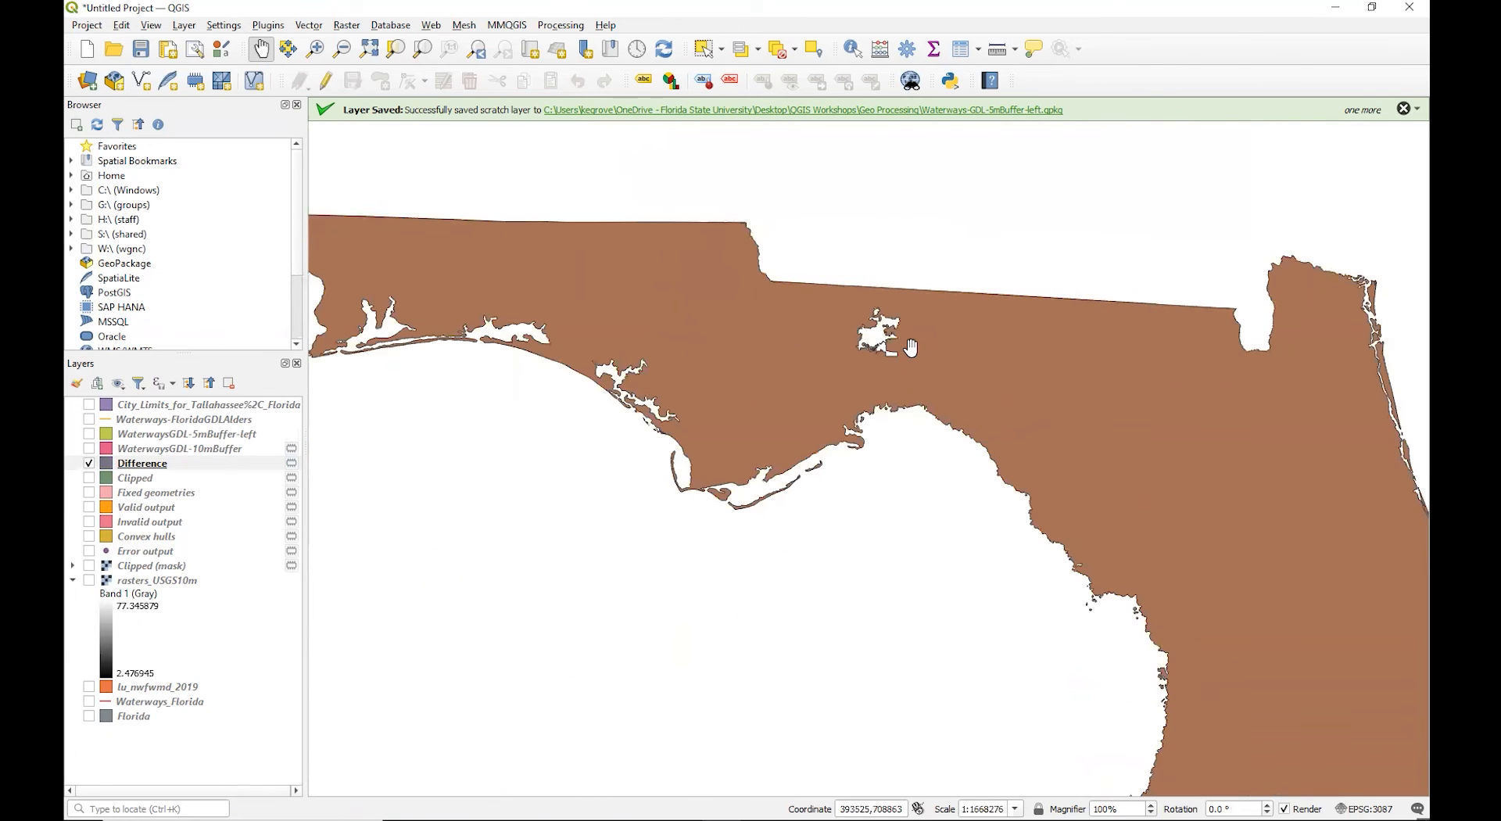
scroll(977, 383, down, 1)
drag(988, 496, 925, 363)
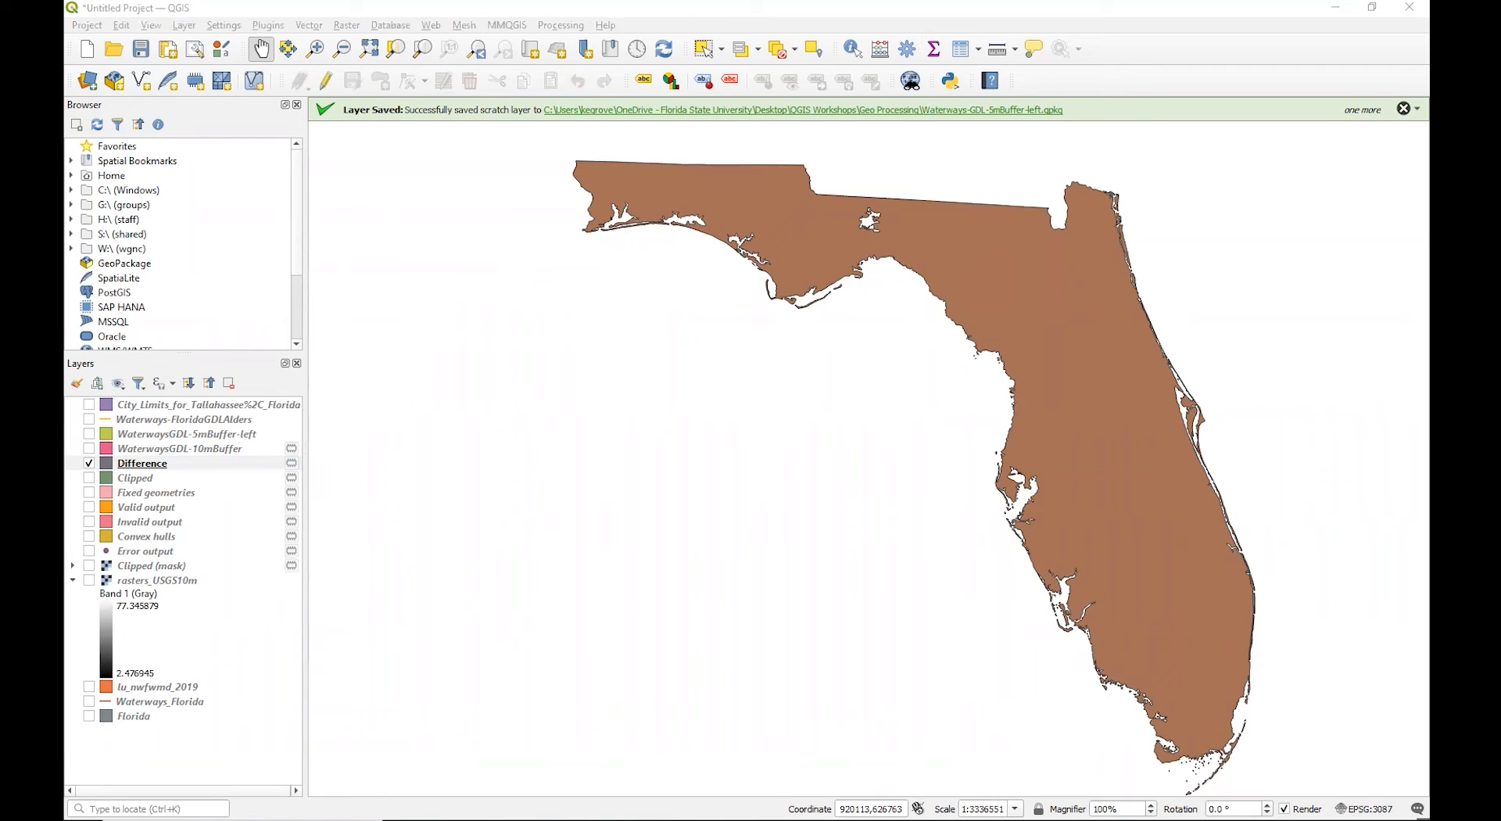
Check the Part 5: Dissolve instructions in the Google Docs guide, and in QGIS show and zoom to the Clipped vector layer.
key(alt+Tab)
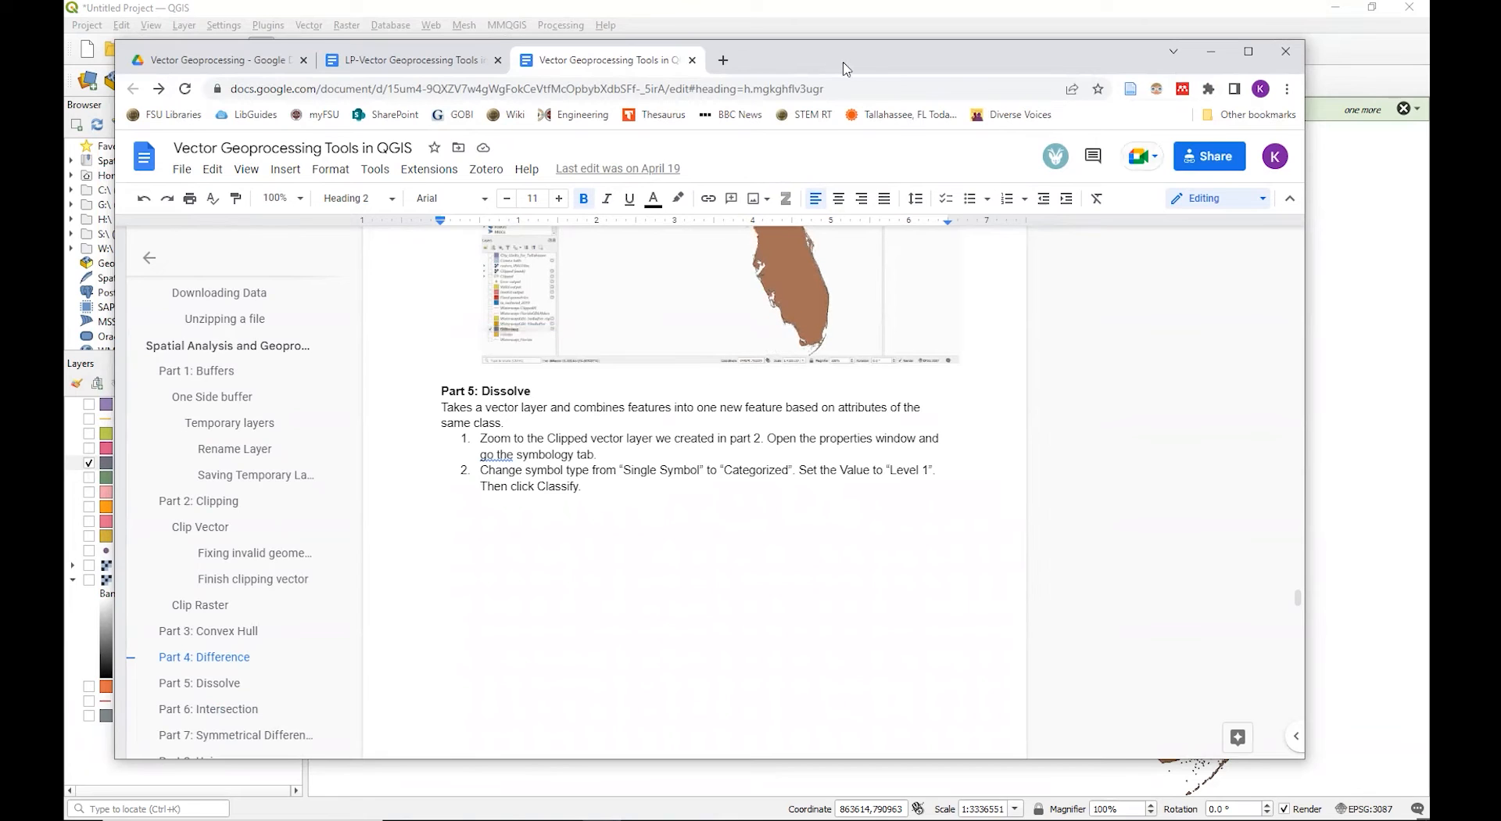
drag(843, 69, 1429, 69)
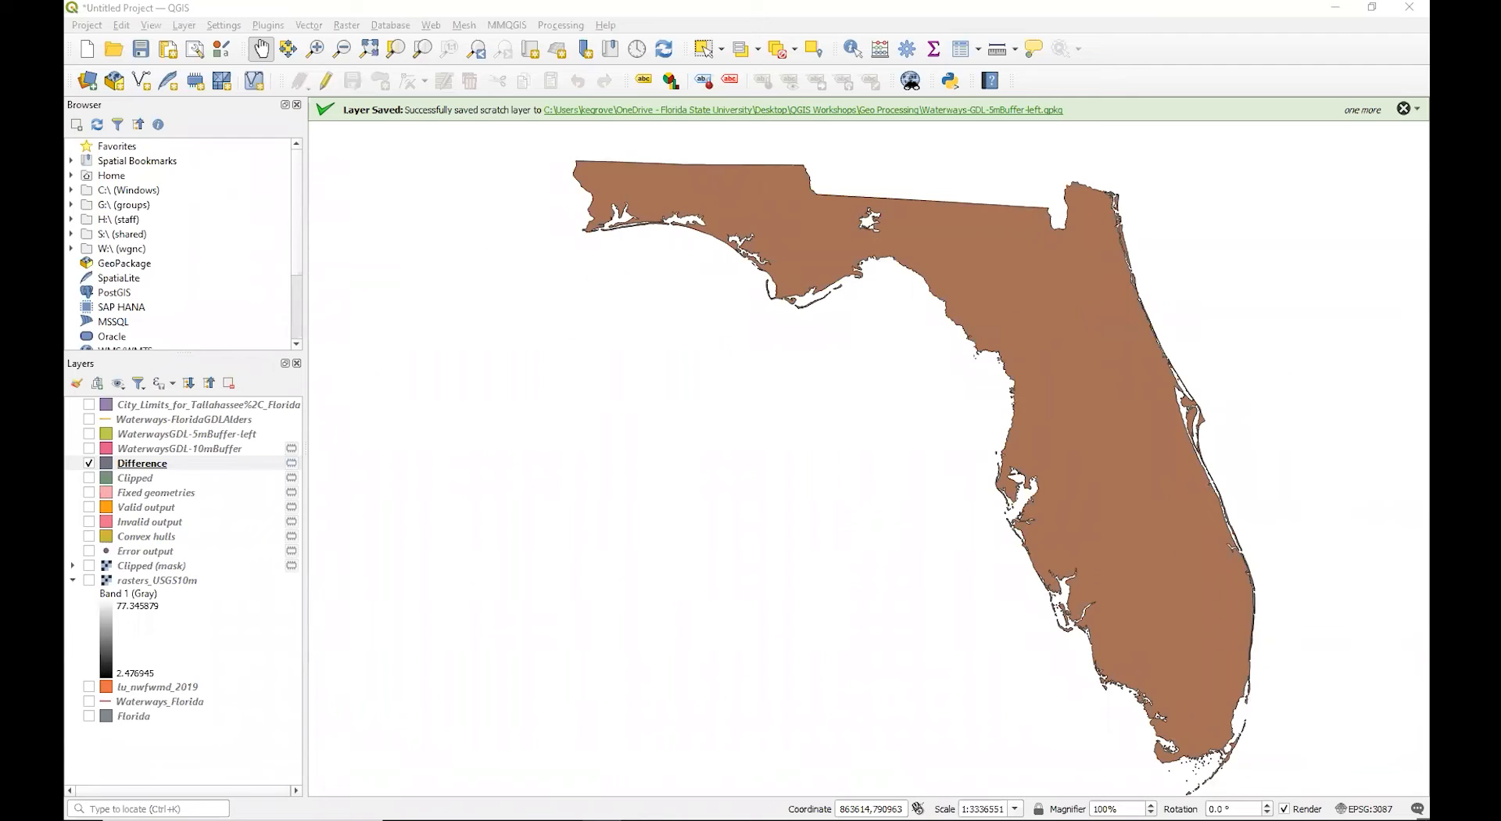
right_click(149, 480)
click(89, 479)
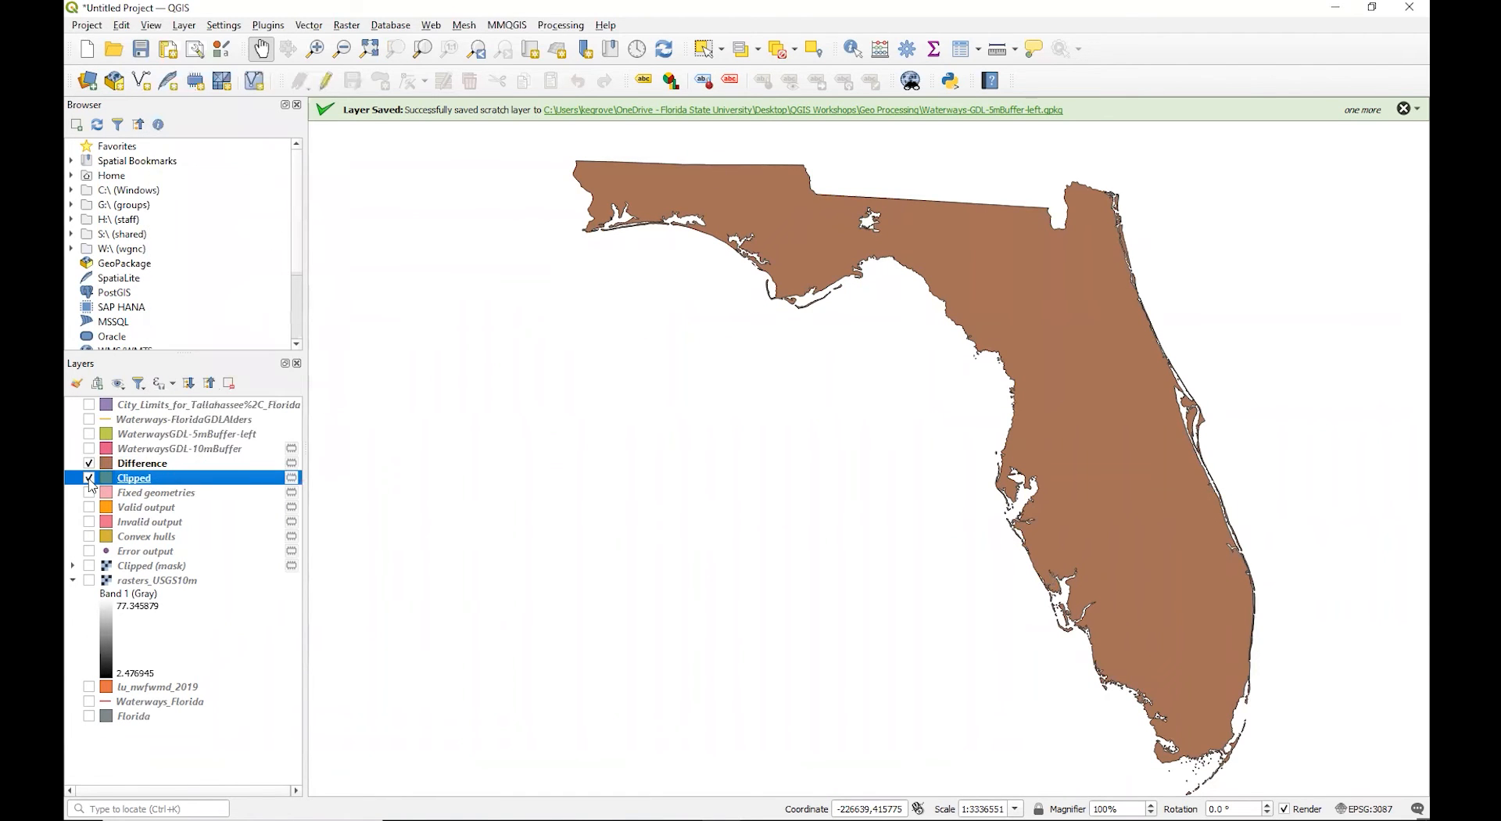
right_click(129, 479)
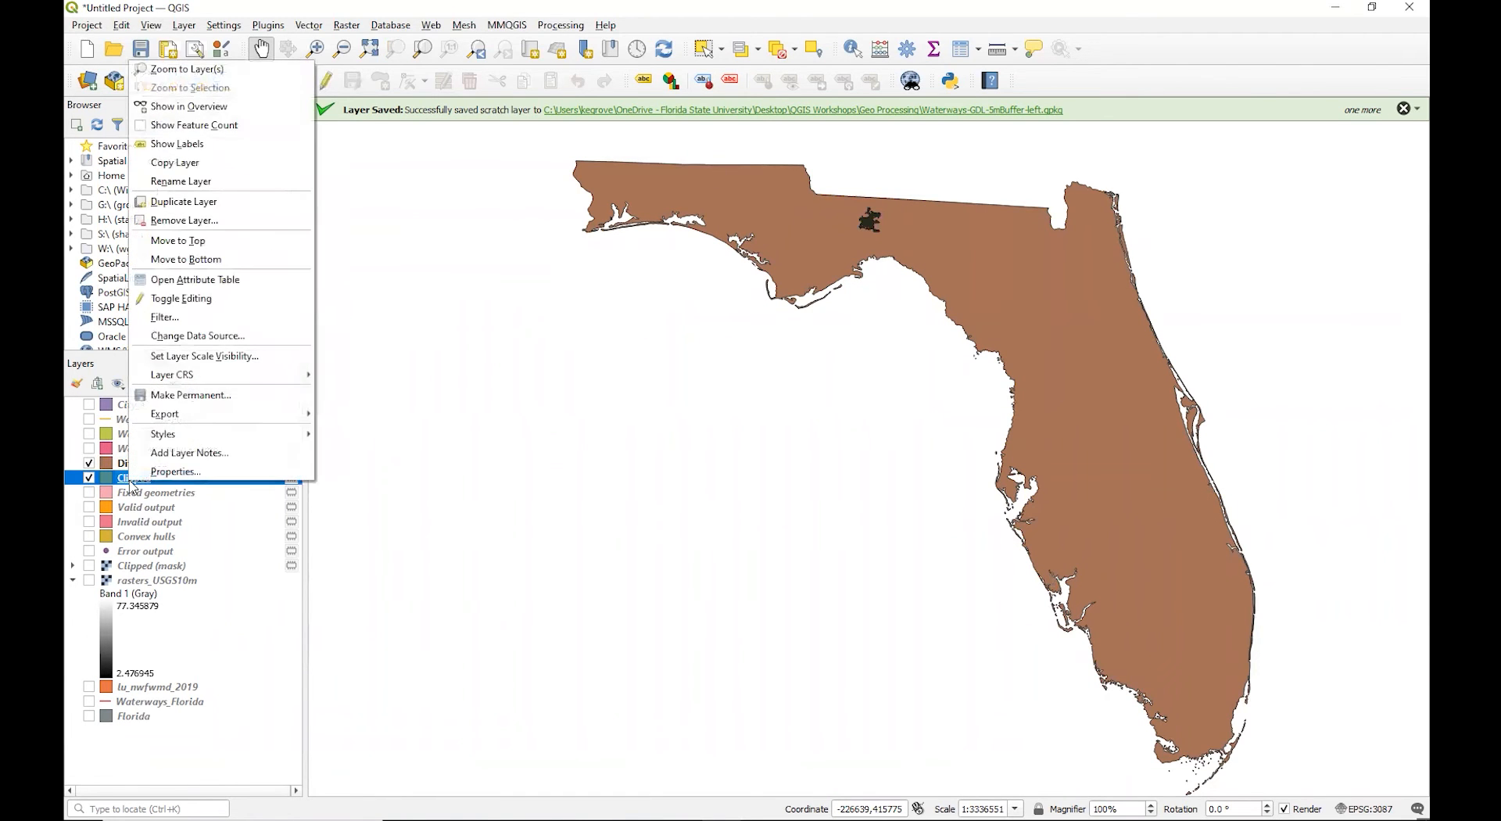
click(184, 69)
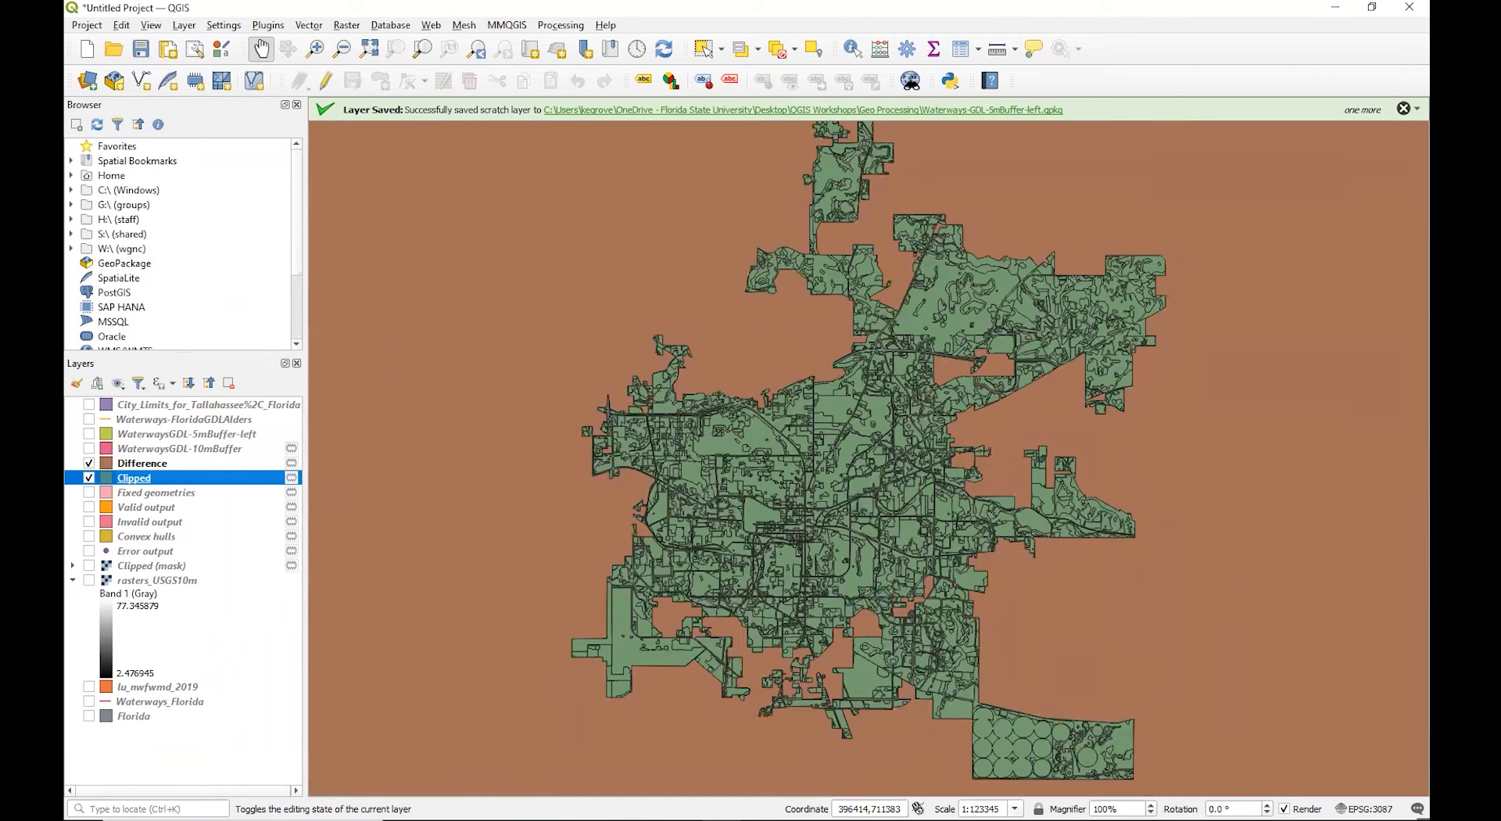
Set the Clipped layer's symbology to Categorized with LEVEL1 as the value field.
right_click(138, 482)
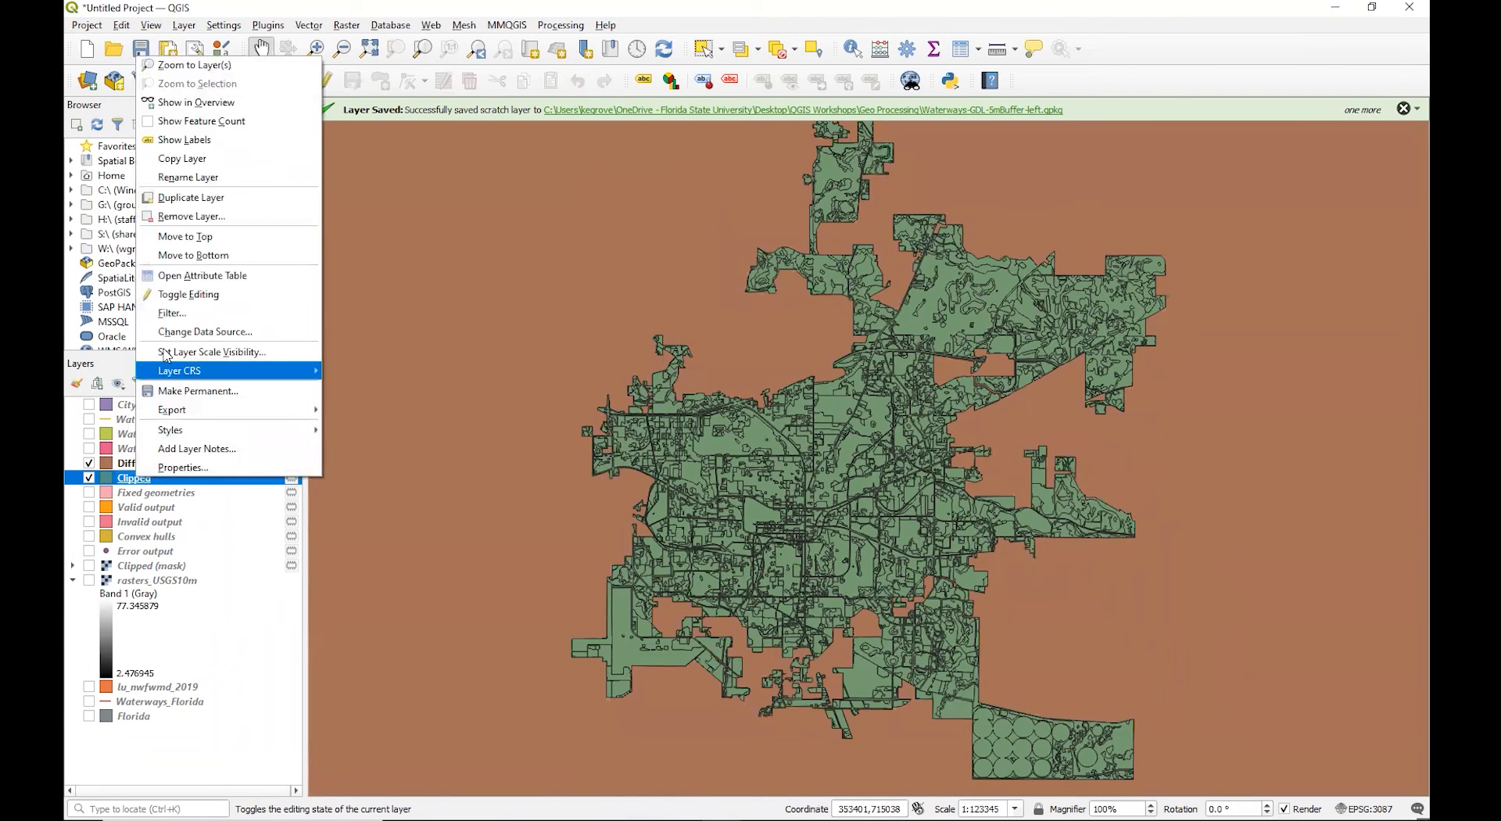
click(183, 467)
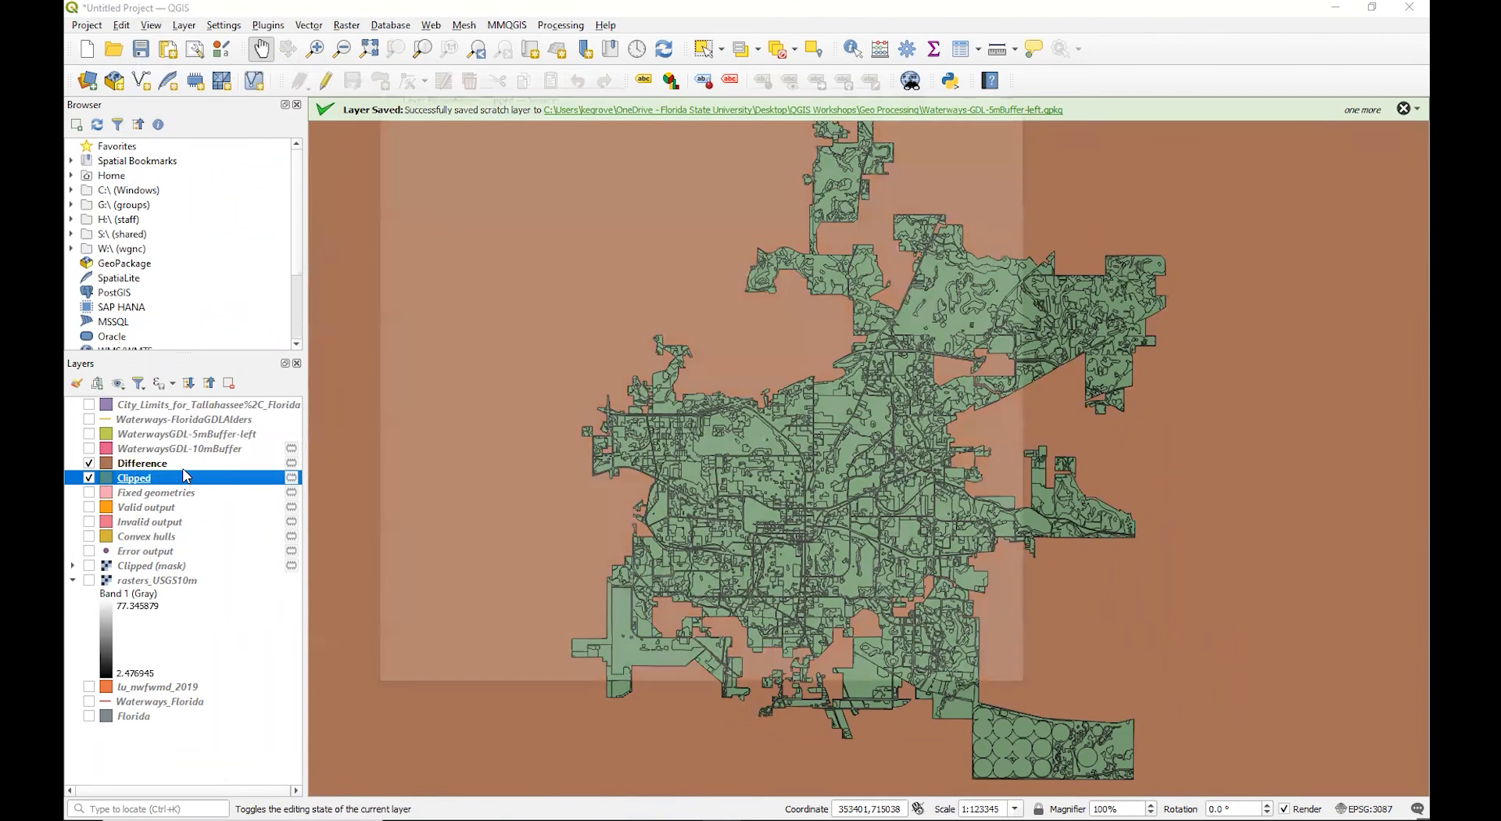
click(415, 198)
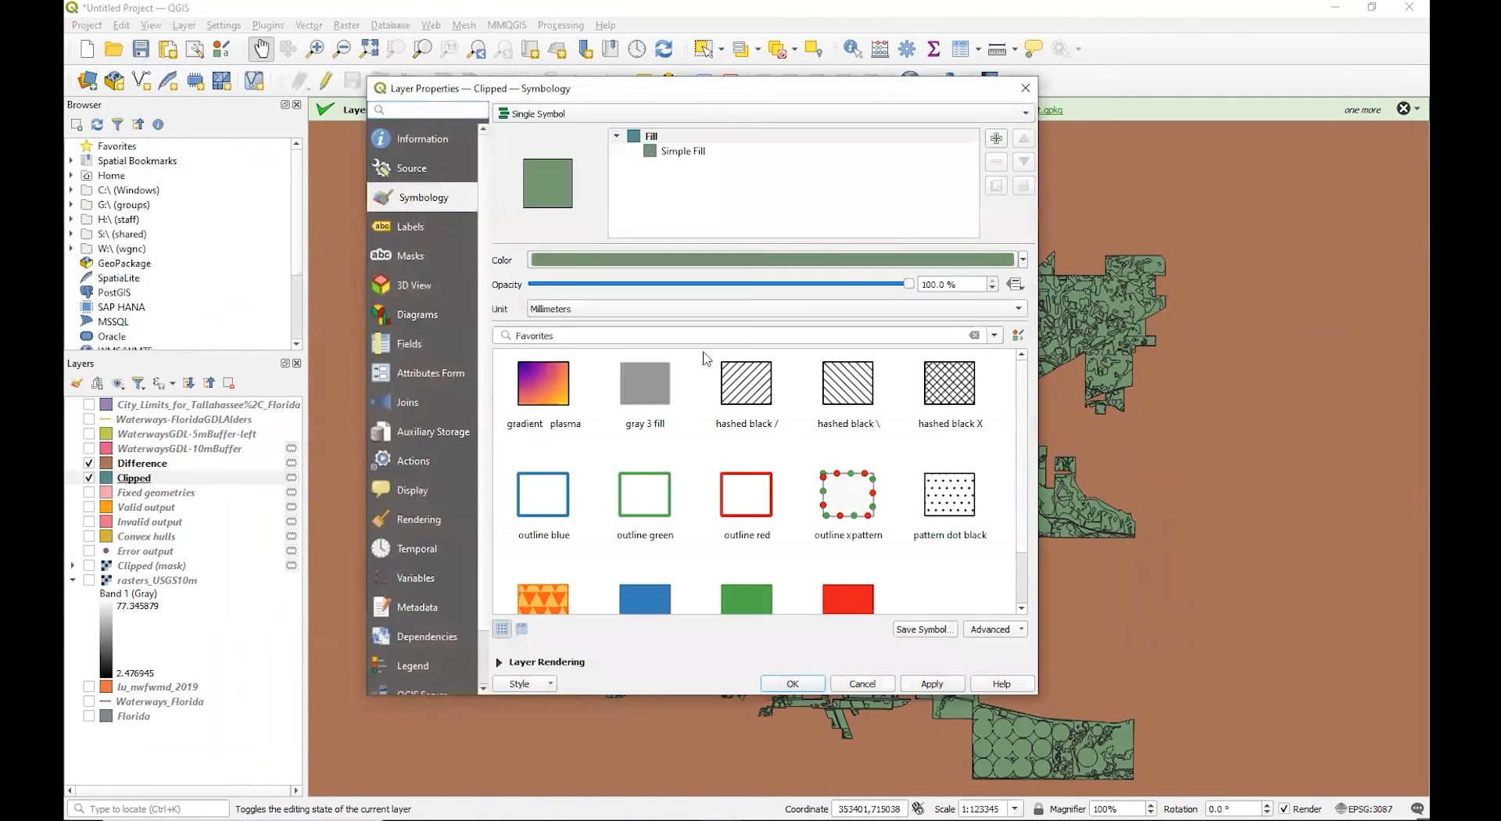
click(601, 120)
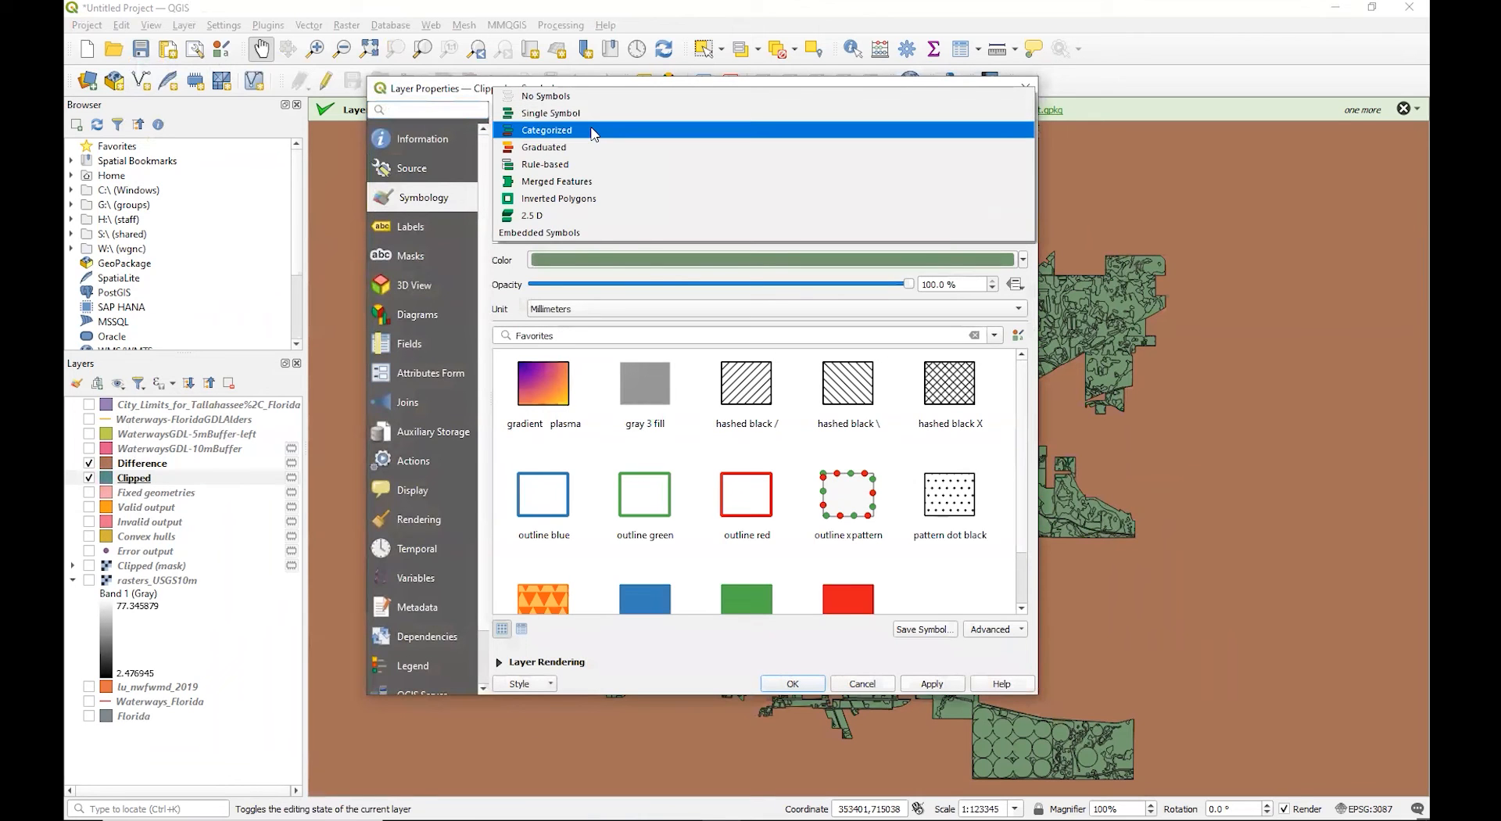
click(594, 131)
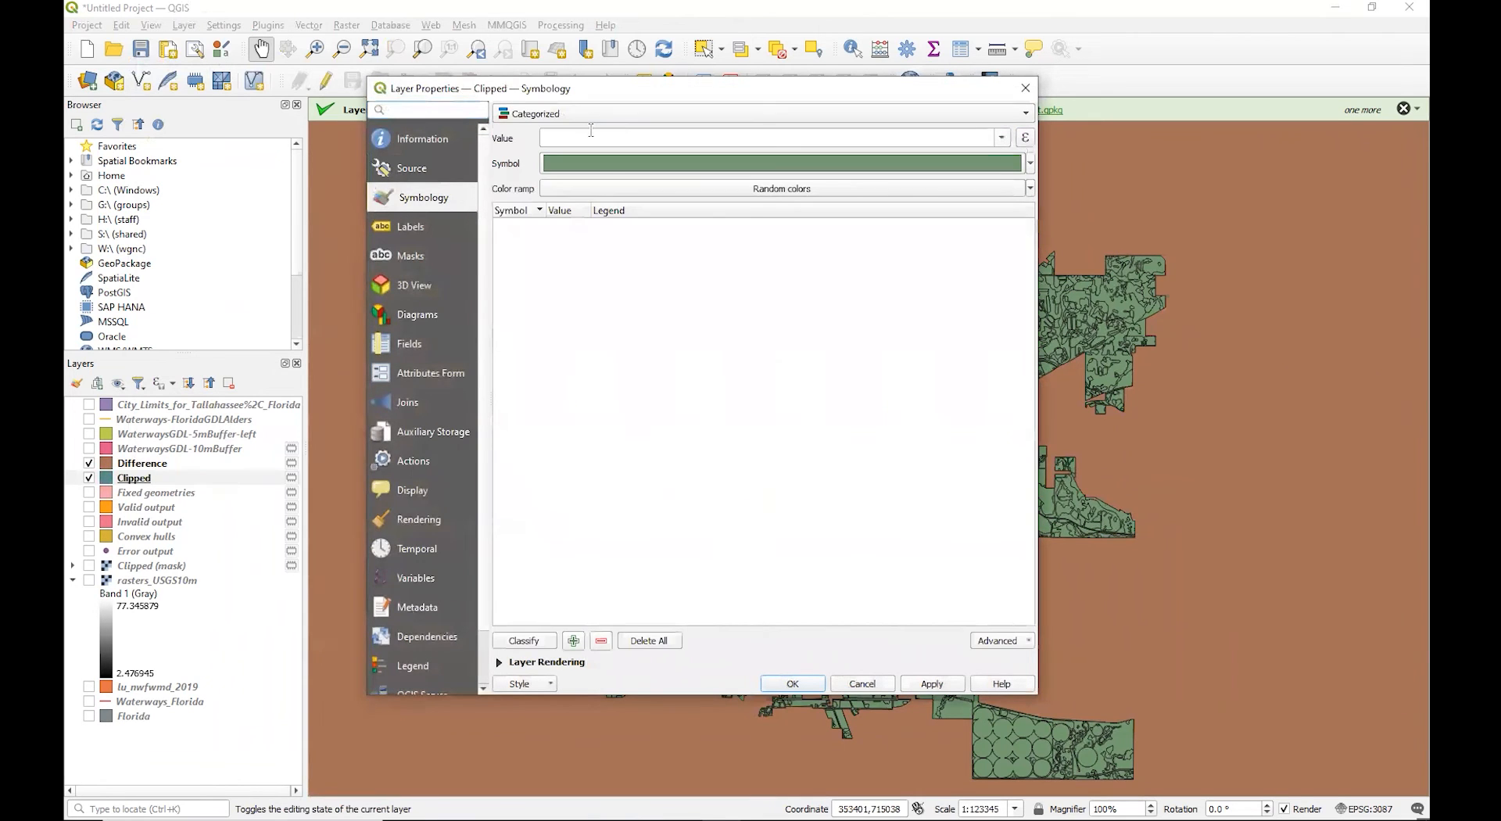
click(522, 642)
click(1001, 138)
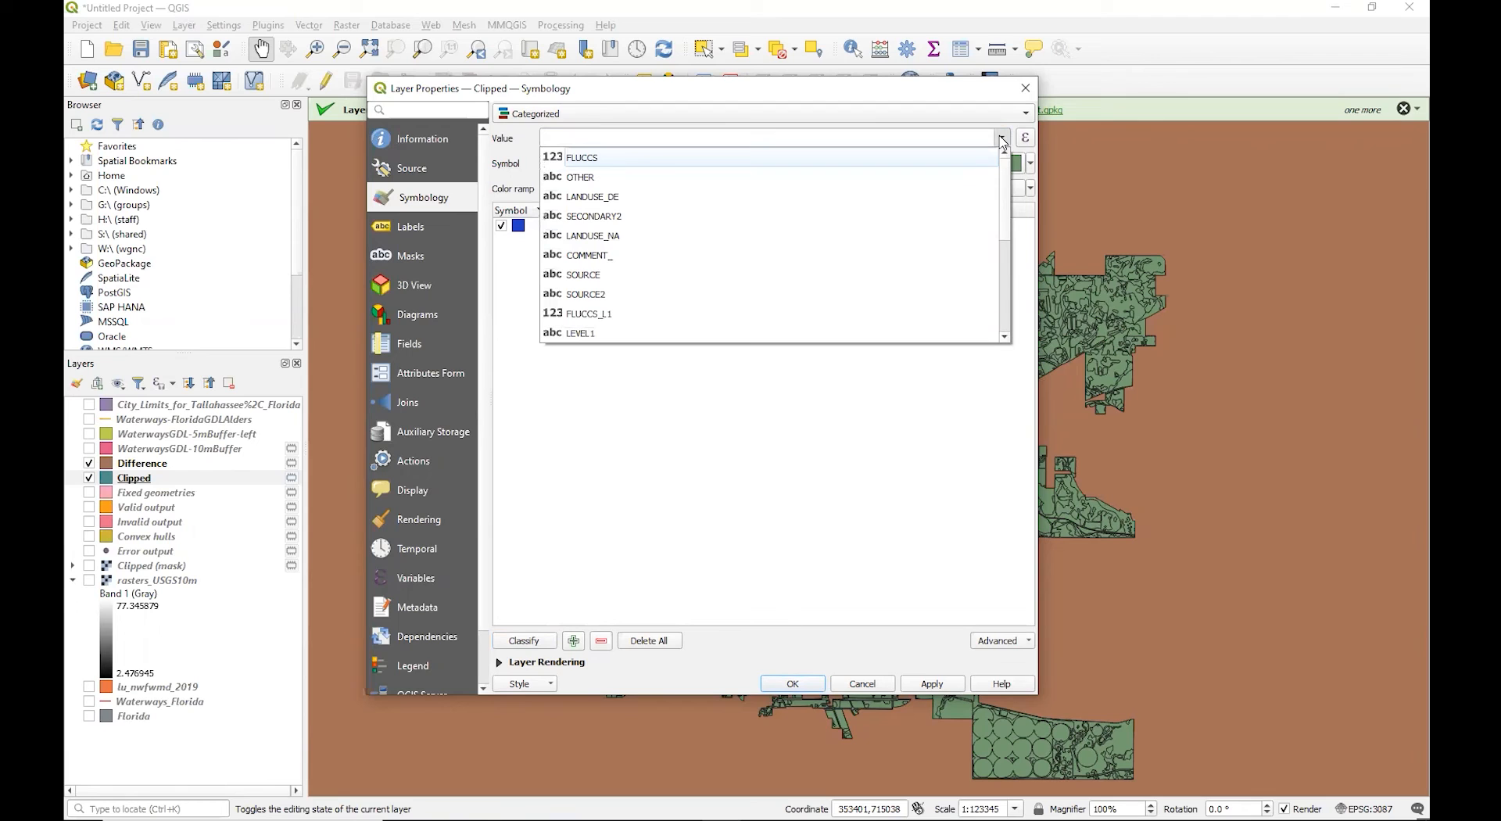
click(617, 334)
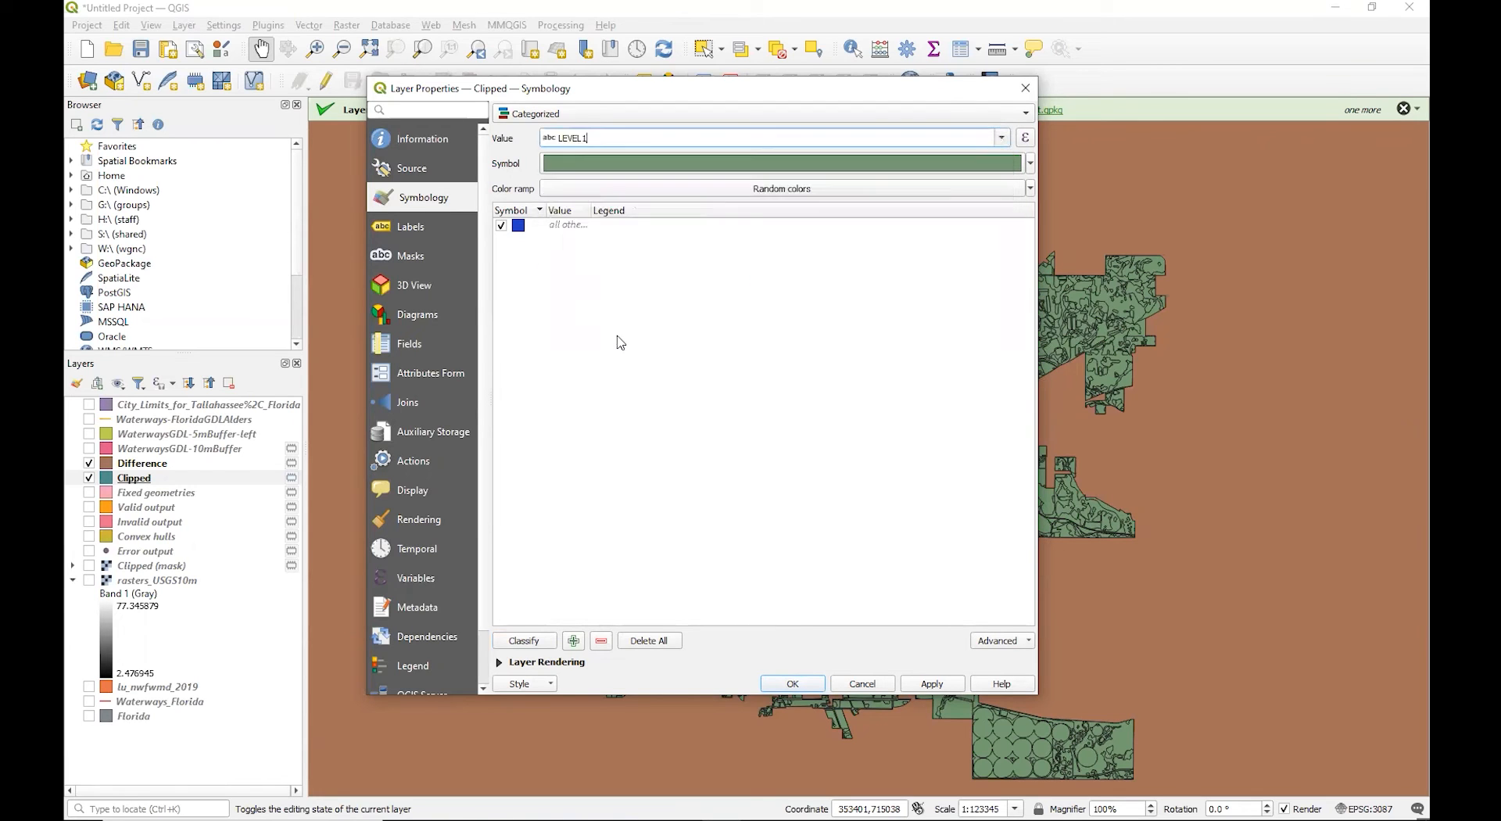
Classify the Clipped layer's LEVEL1 values with random colors, widen the value column and apply the styling.
click(536, 644)
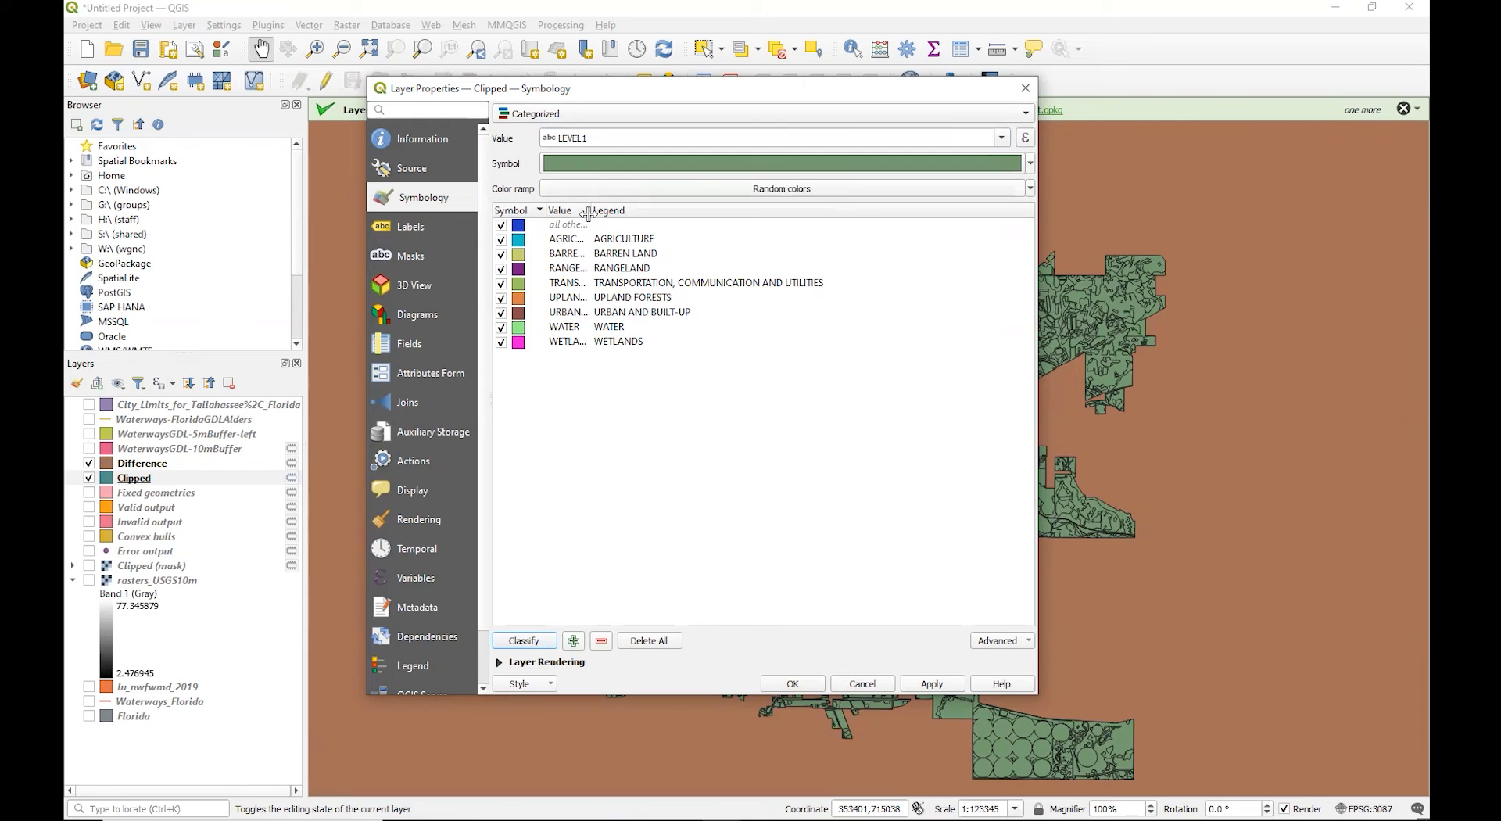
drag(592, 208, 656, 210)
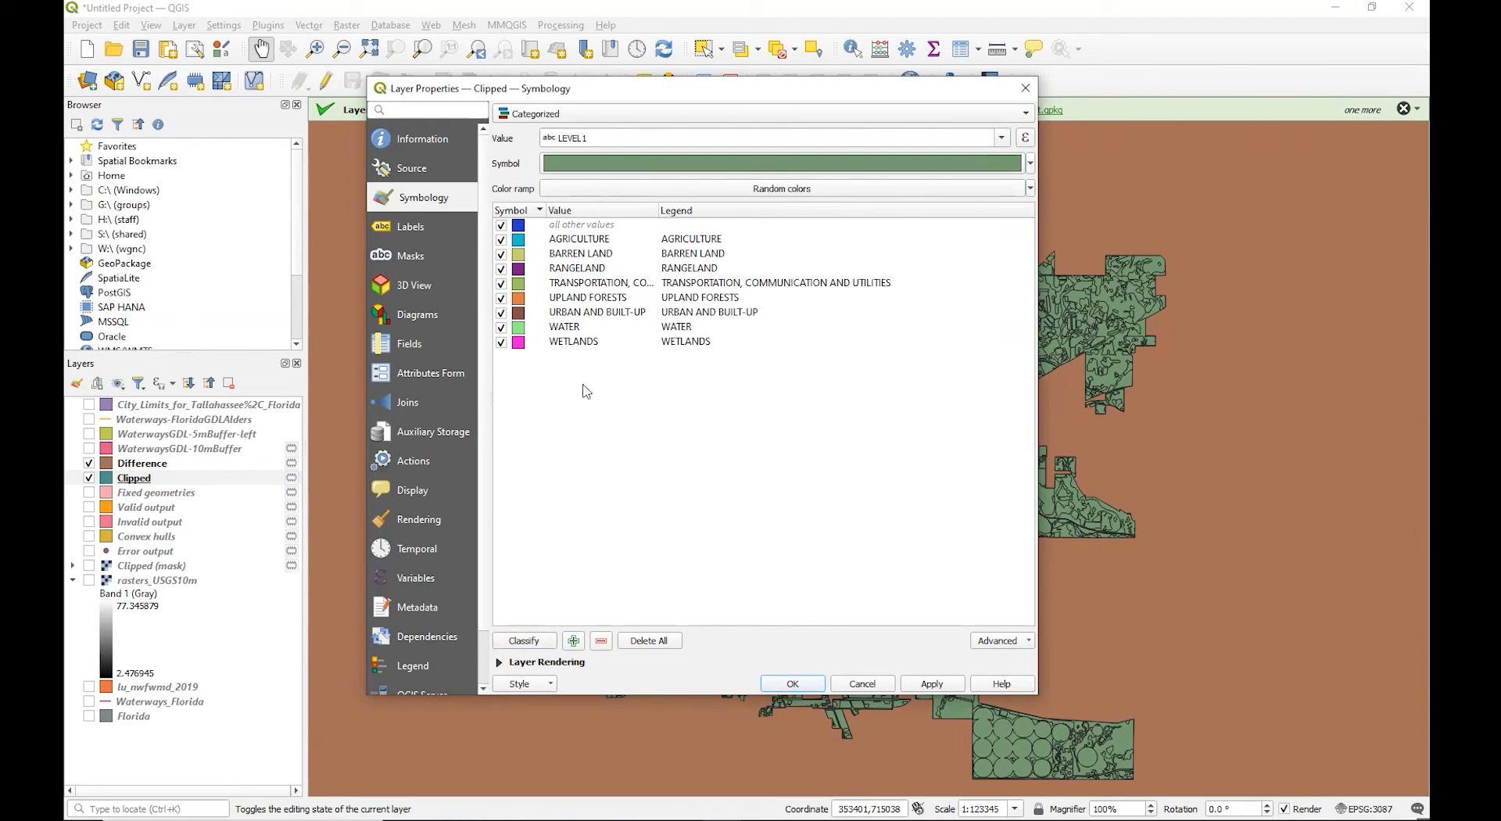
click(930, 683)
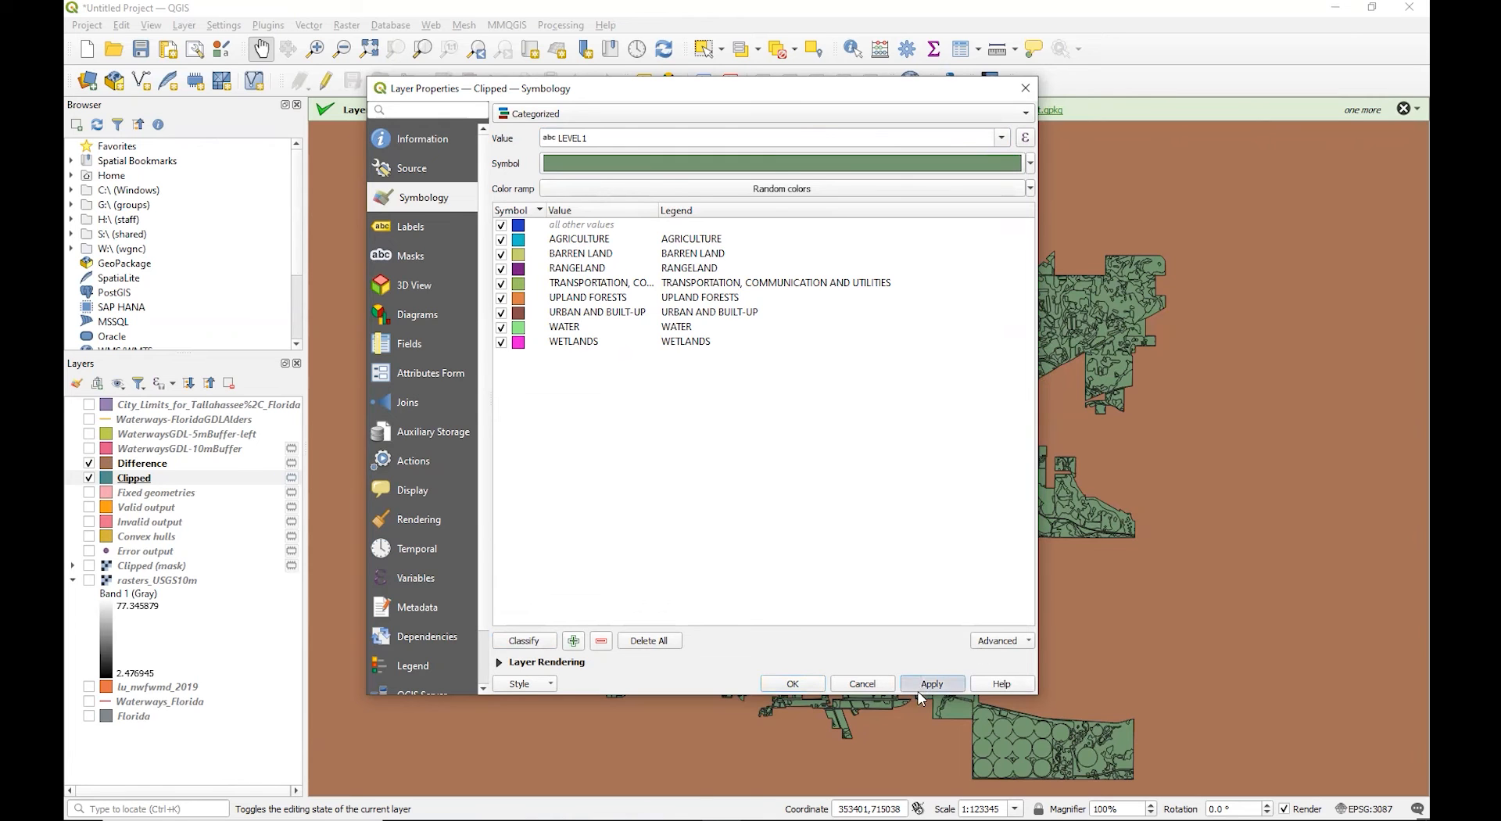
click(791, 683)
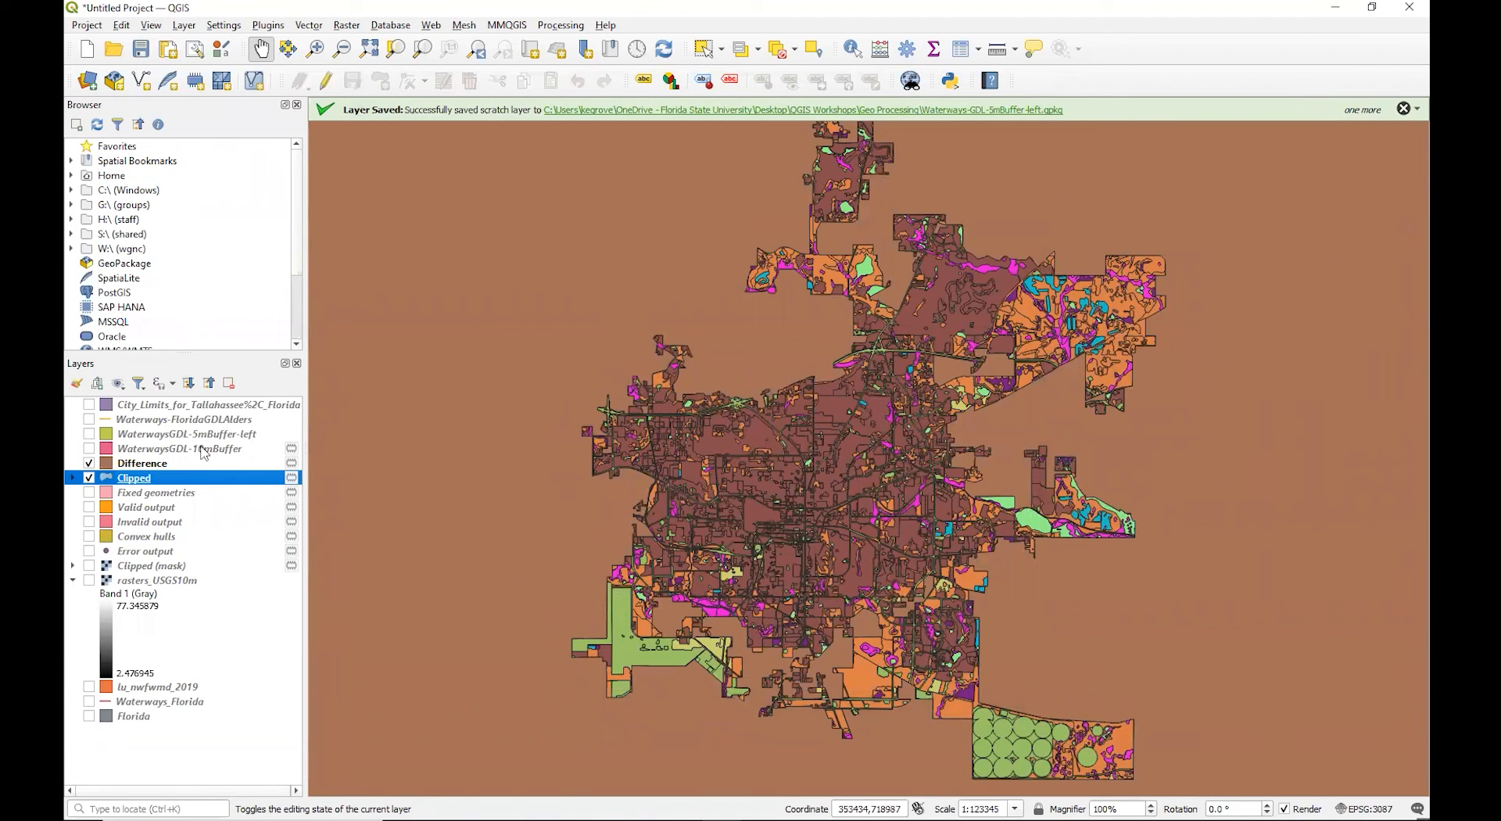
Hide the Difference layer and inspect the categorized land-use polygons of the Clipped layer up close.
click(88, 463)
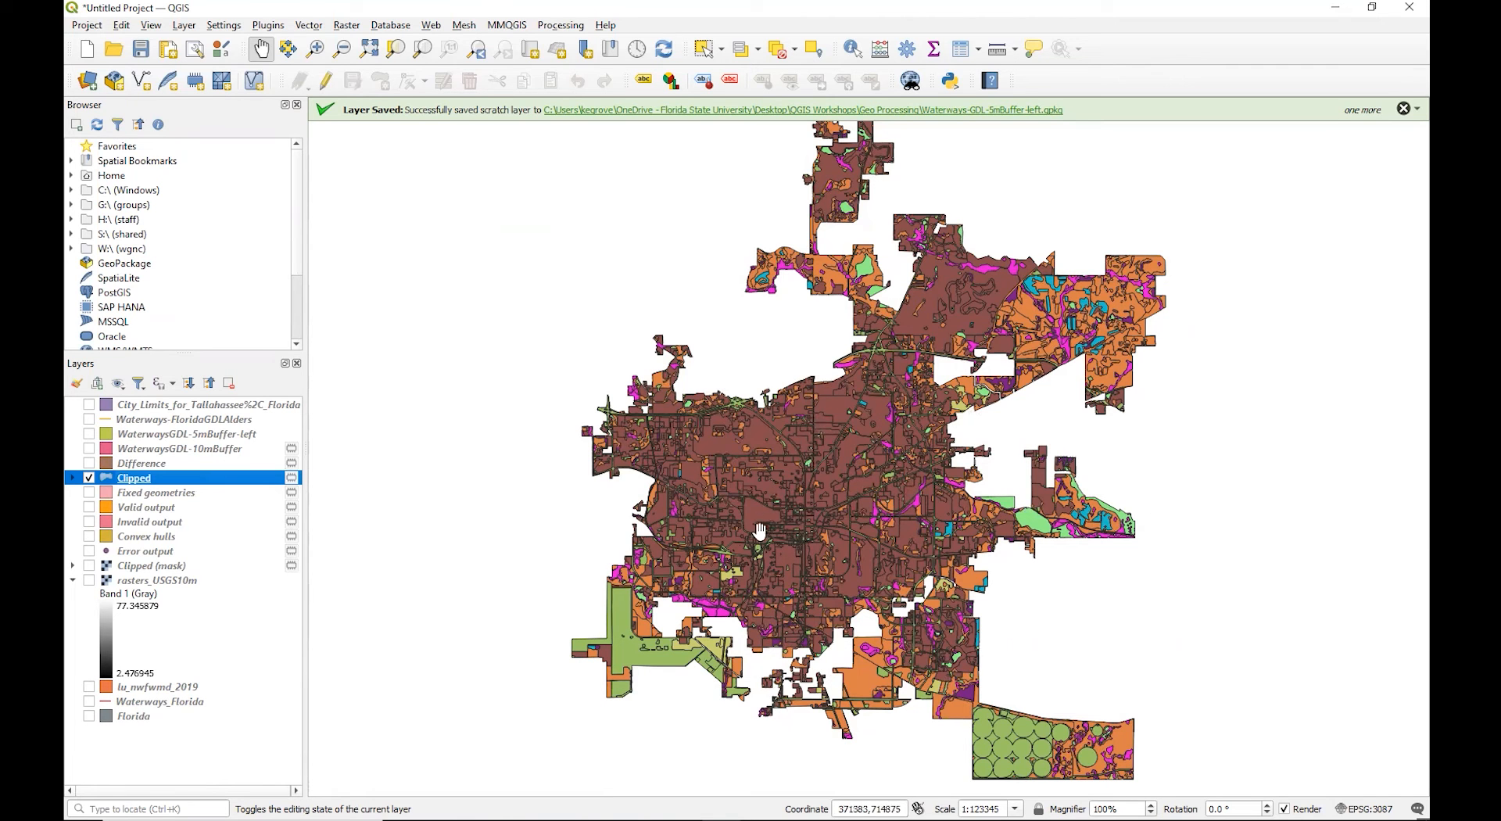
scroll(765, 491, up, 1)
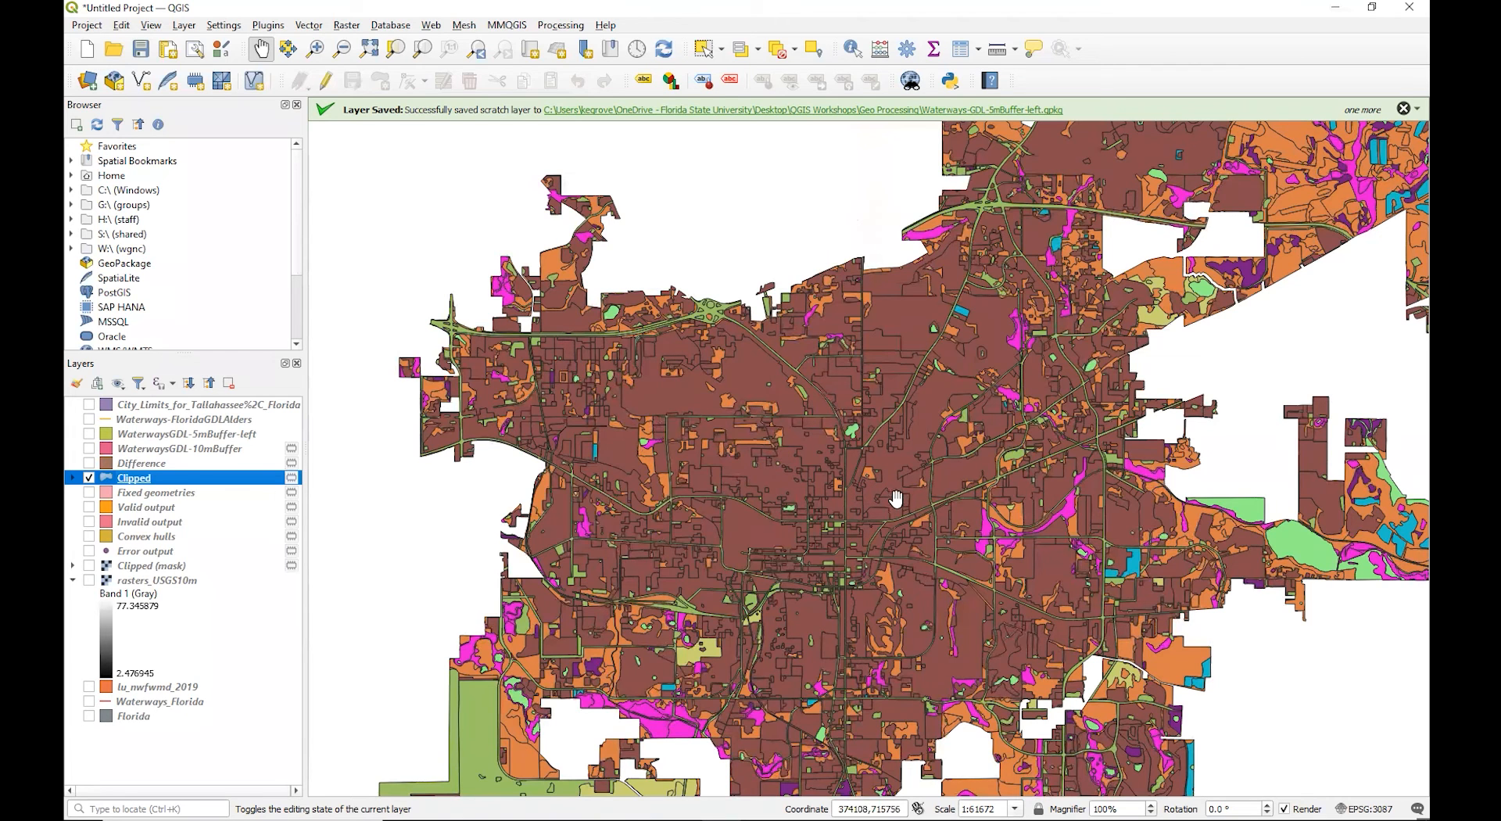
scroll(855, 477, down, 1)
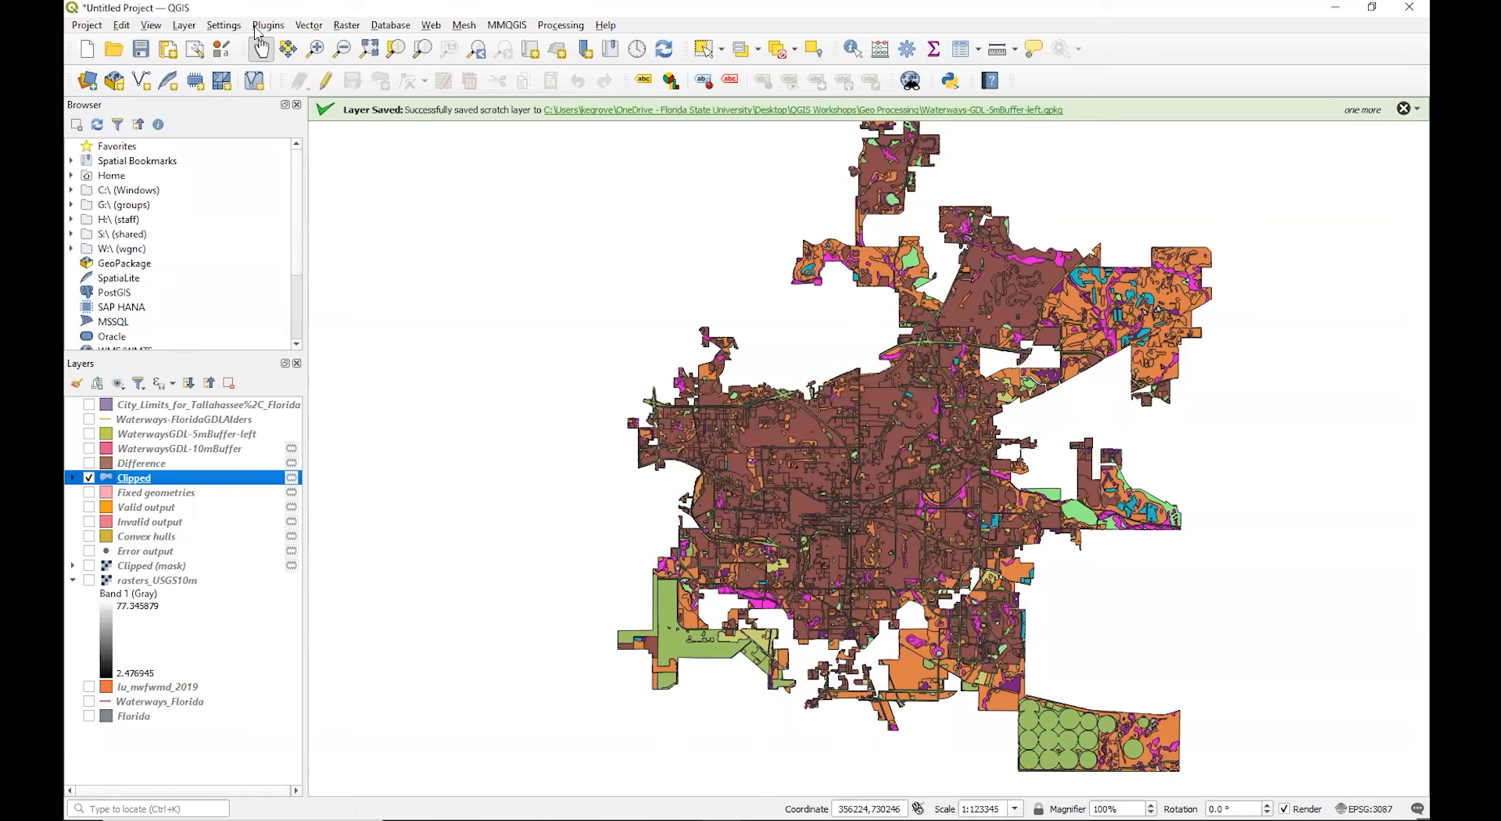
Run the Dissolve tool on the Clipped layer with LEVEL1 as the dissolve field, output to a temporary layer.
click(559, 25)
mouse_move(348, 26)
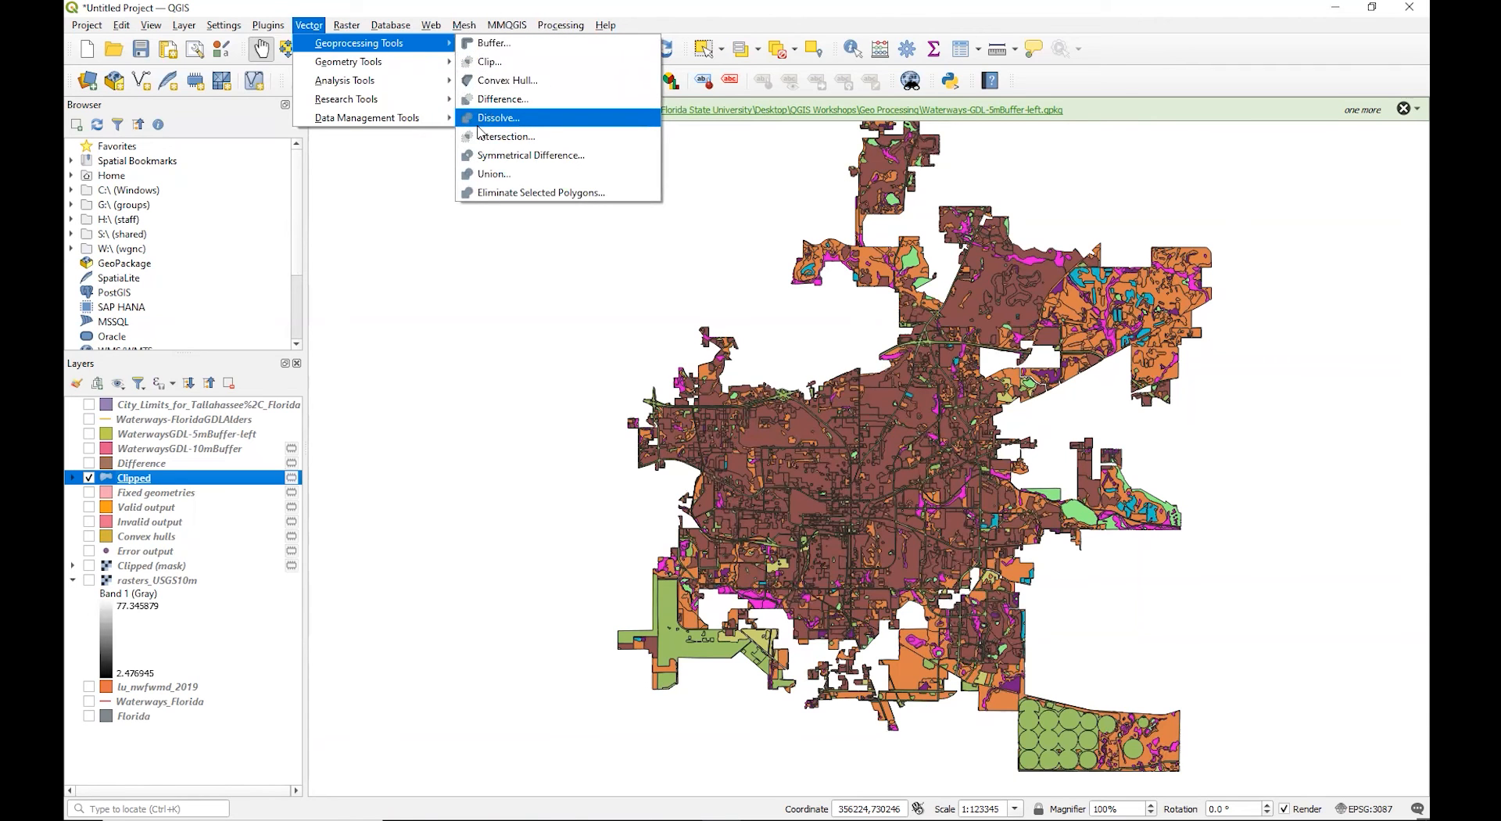
click(480, 119)
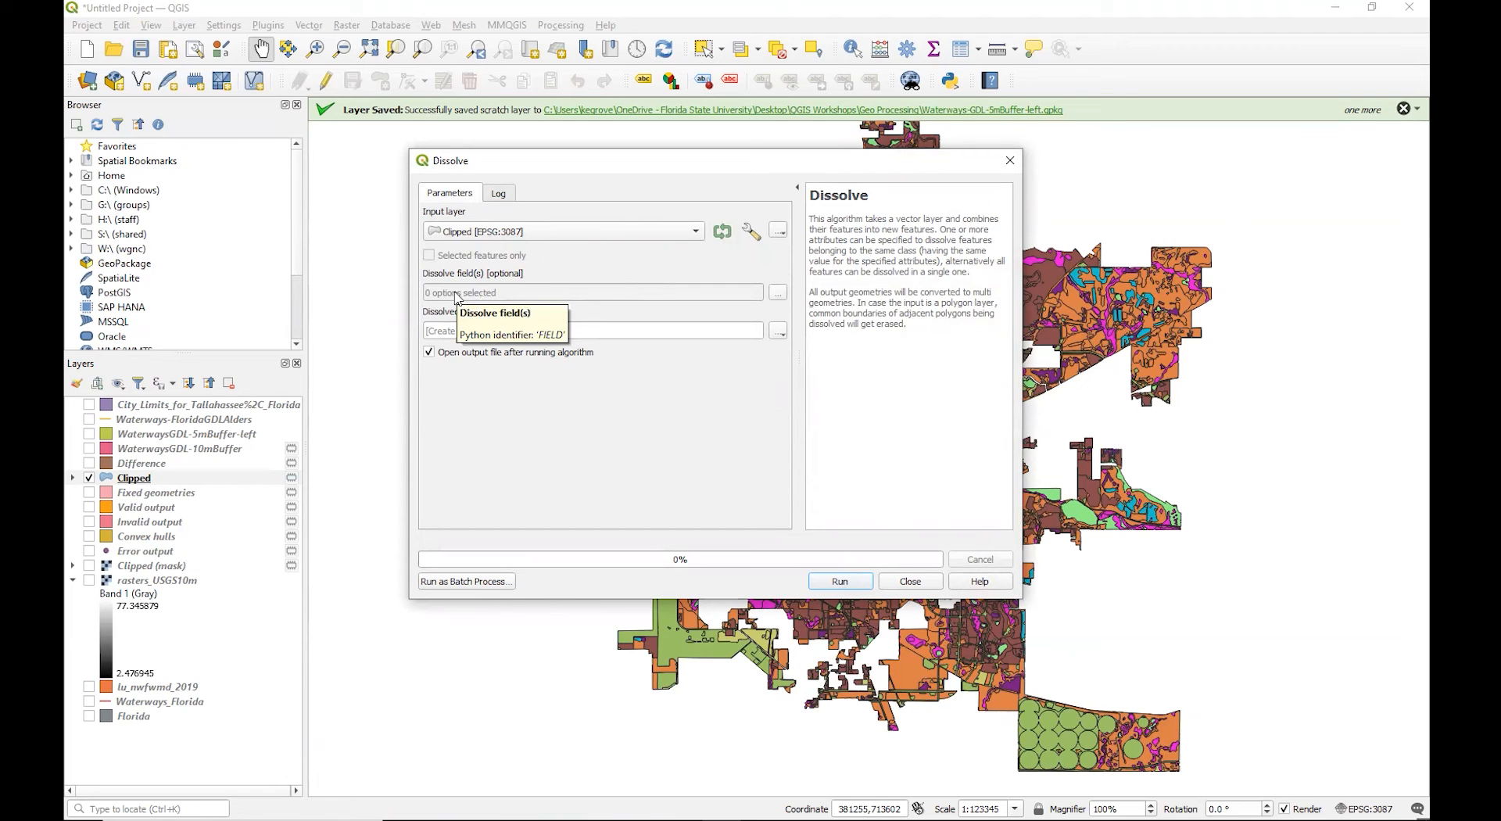
click(778, 294)
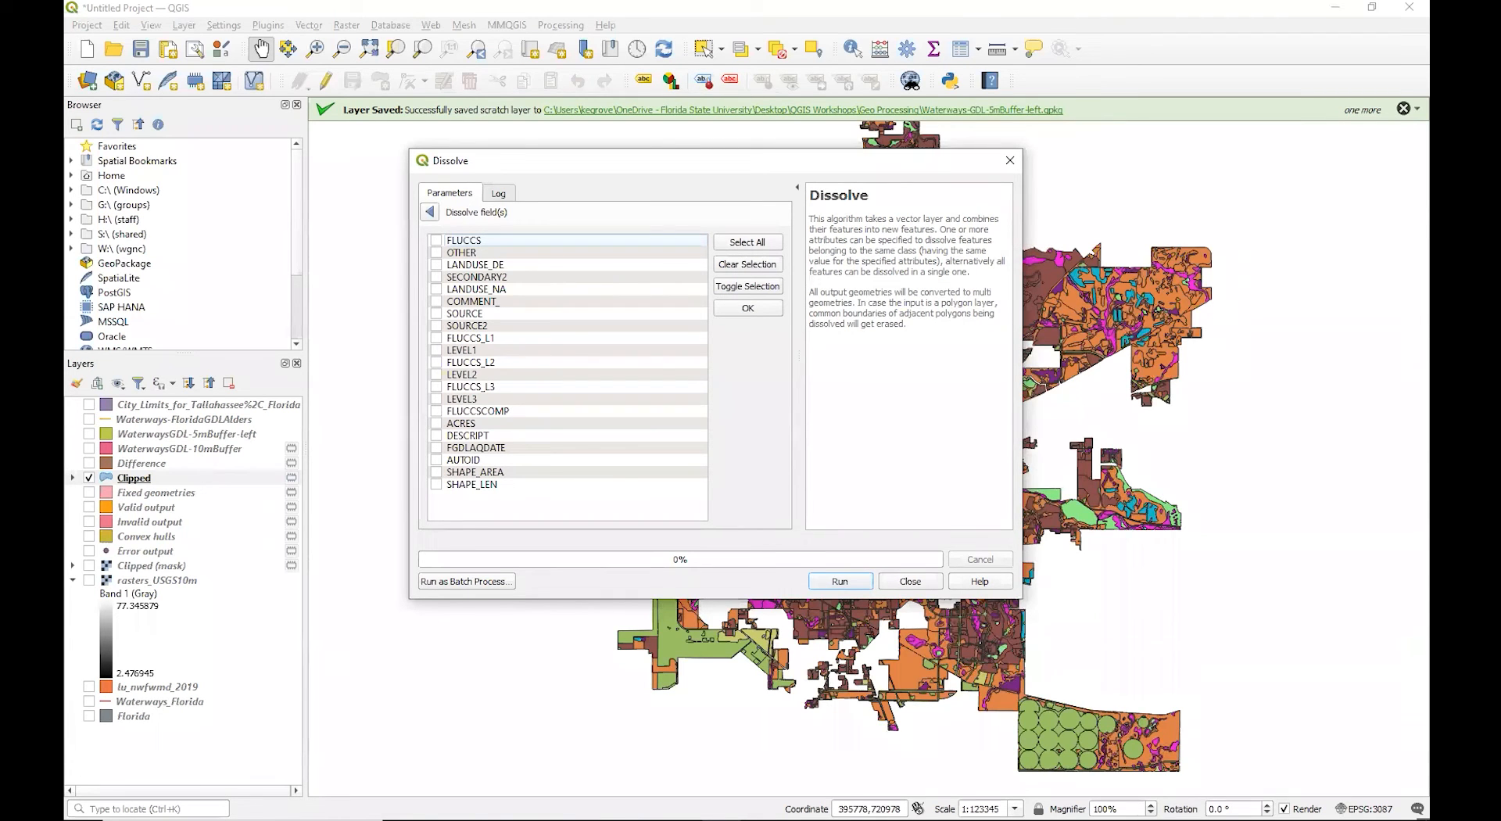
click(435, 350)
click(862, 588)
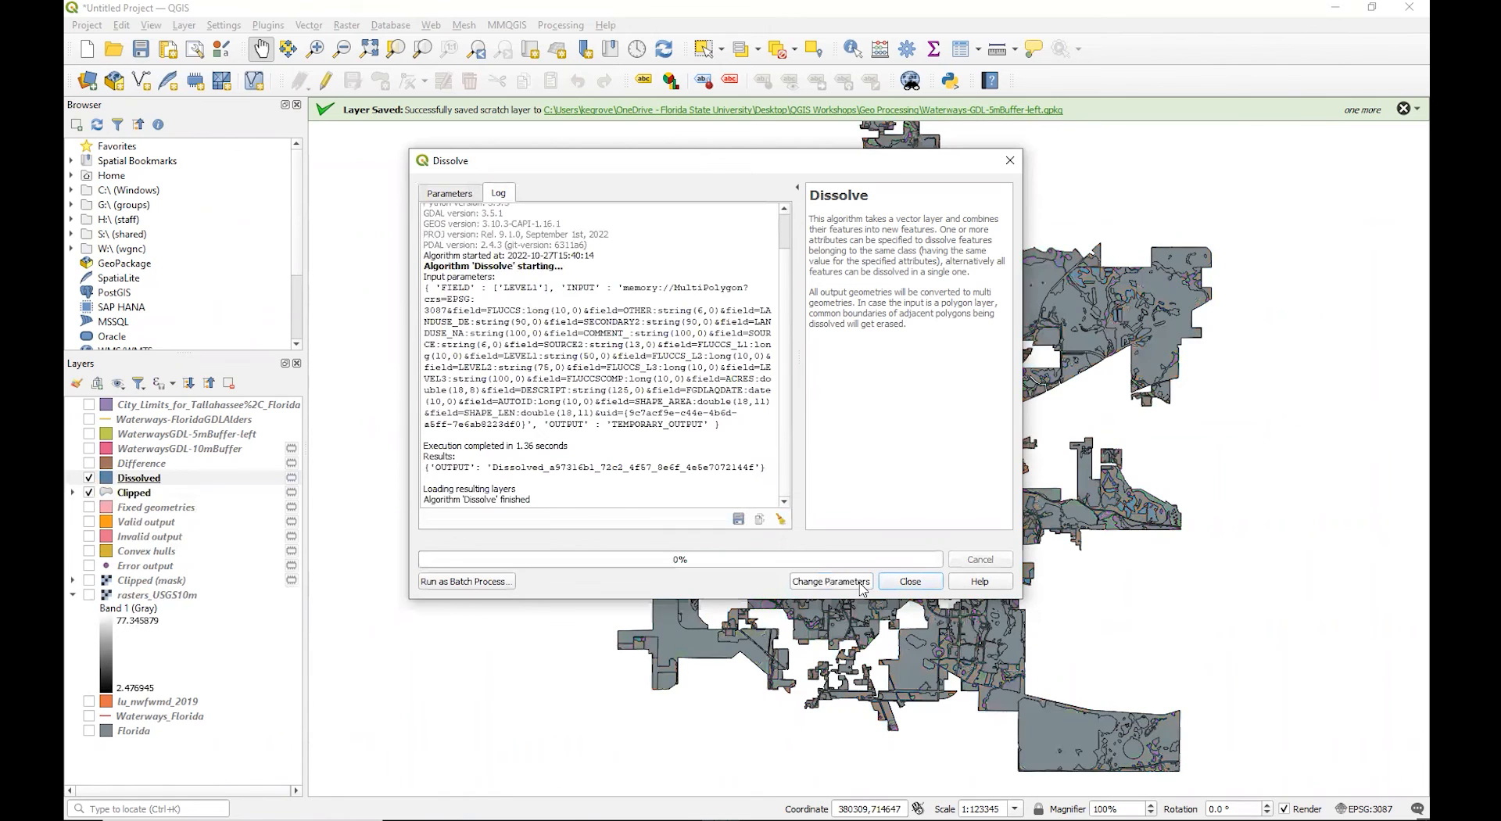
click(908, 581)
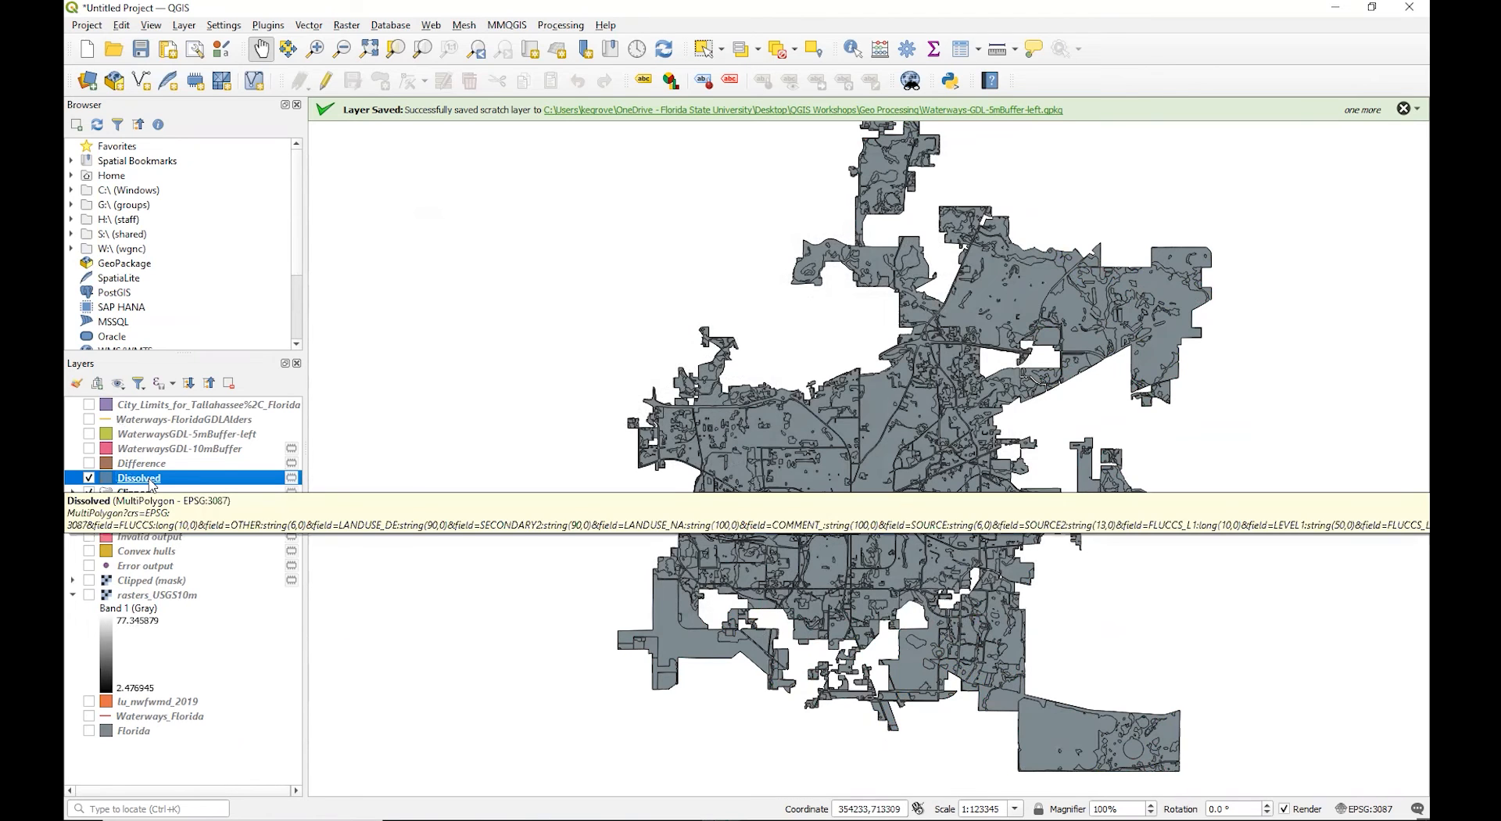
Examine the Dissolved layer's attribute table and compare its polygons on the map with the Clipped layer.
right_click(152, 484)
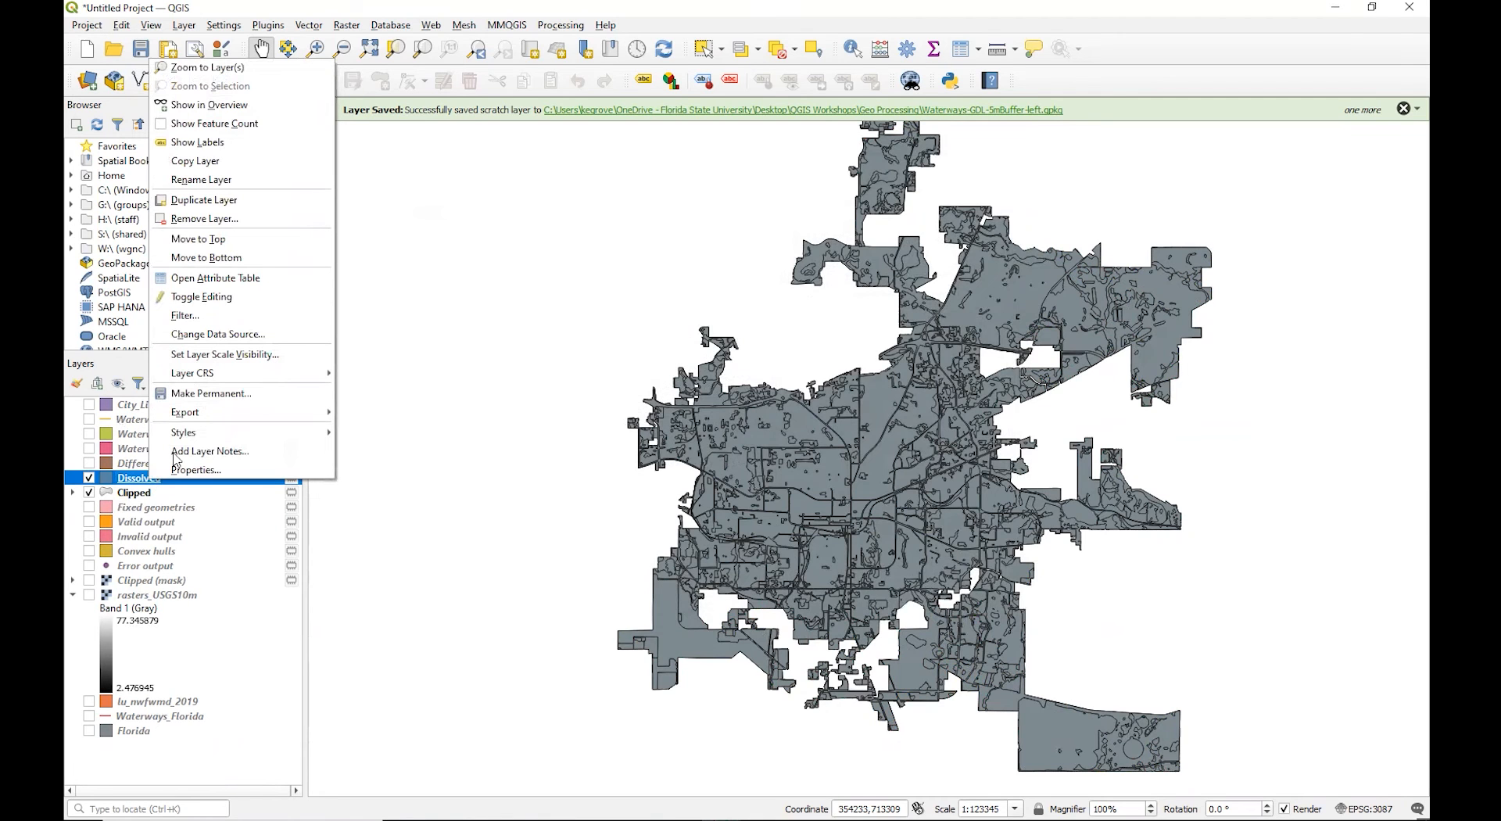
click(223, 279)
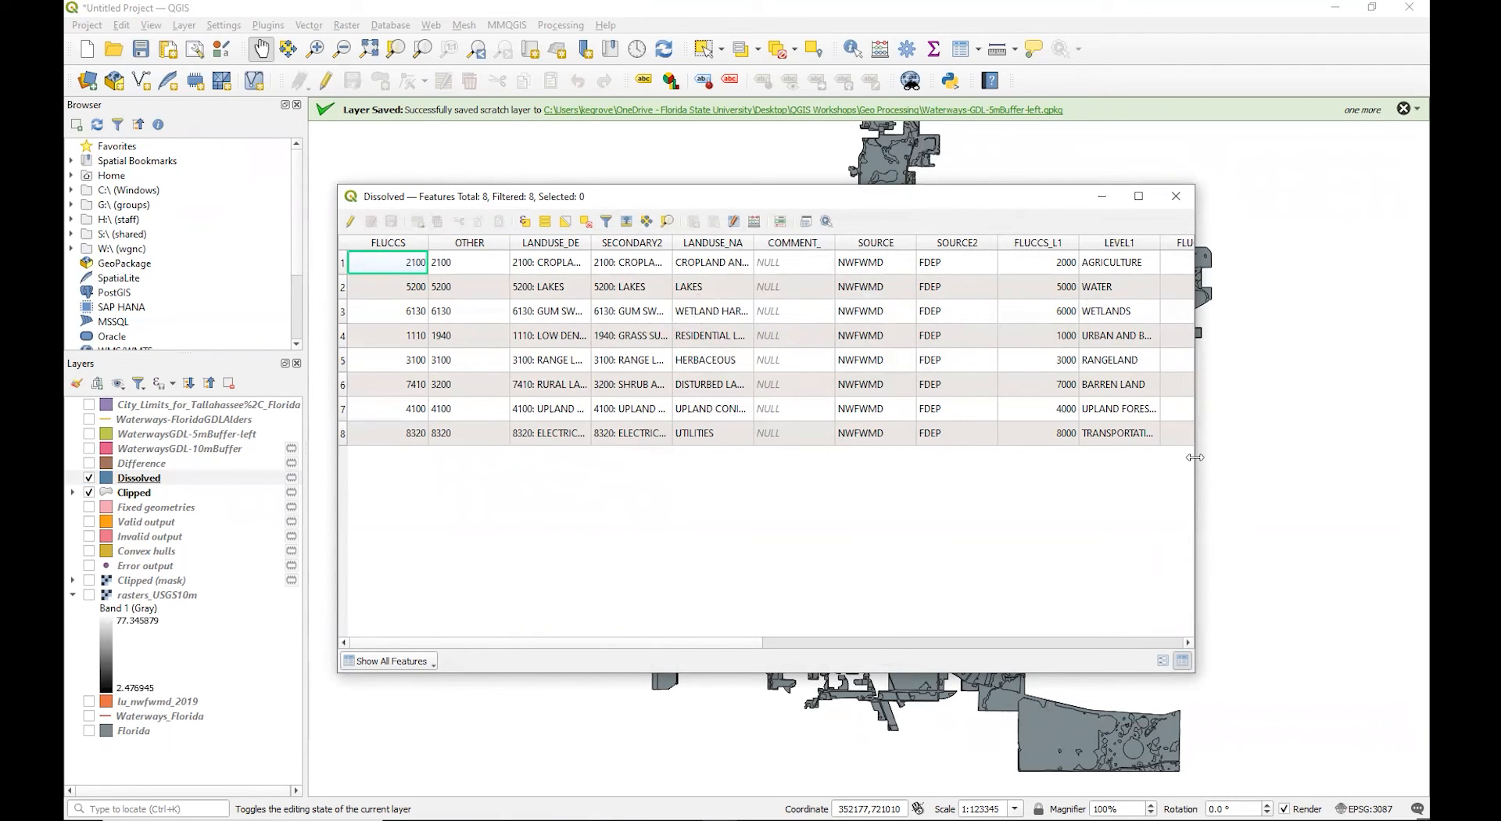
drag(1194, 457, 1322, 457)
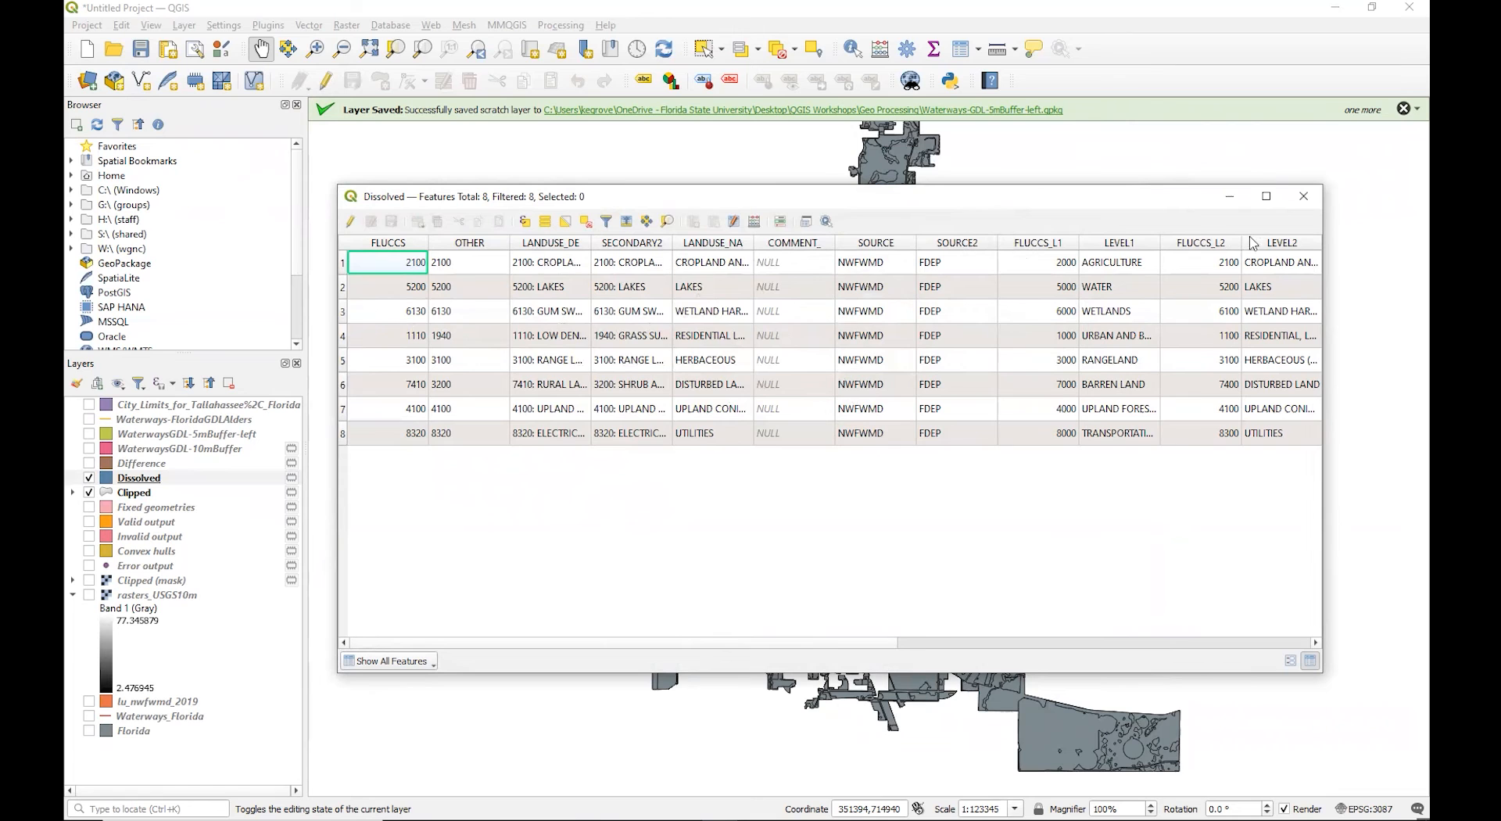
click(1303, 196)
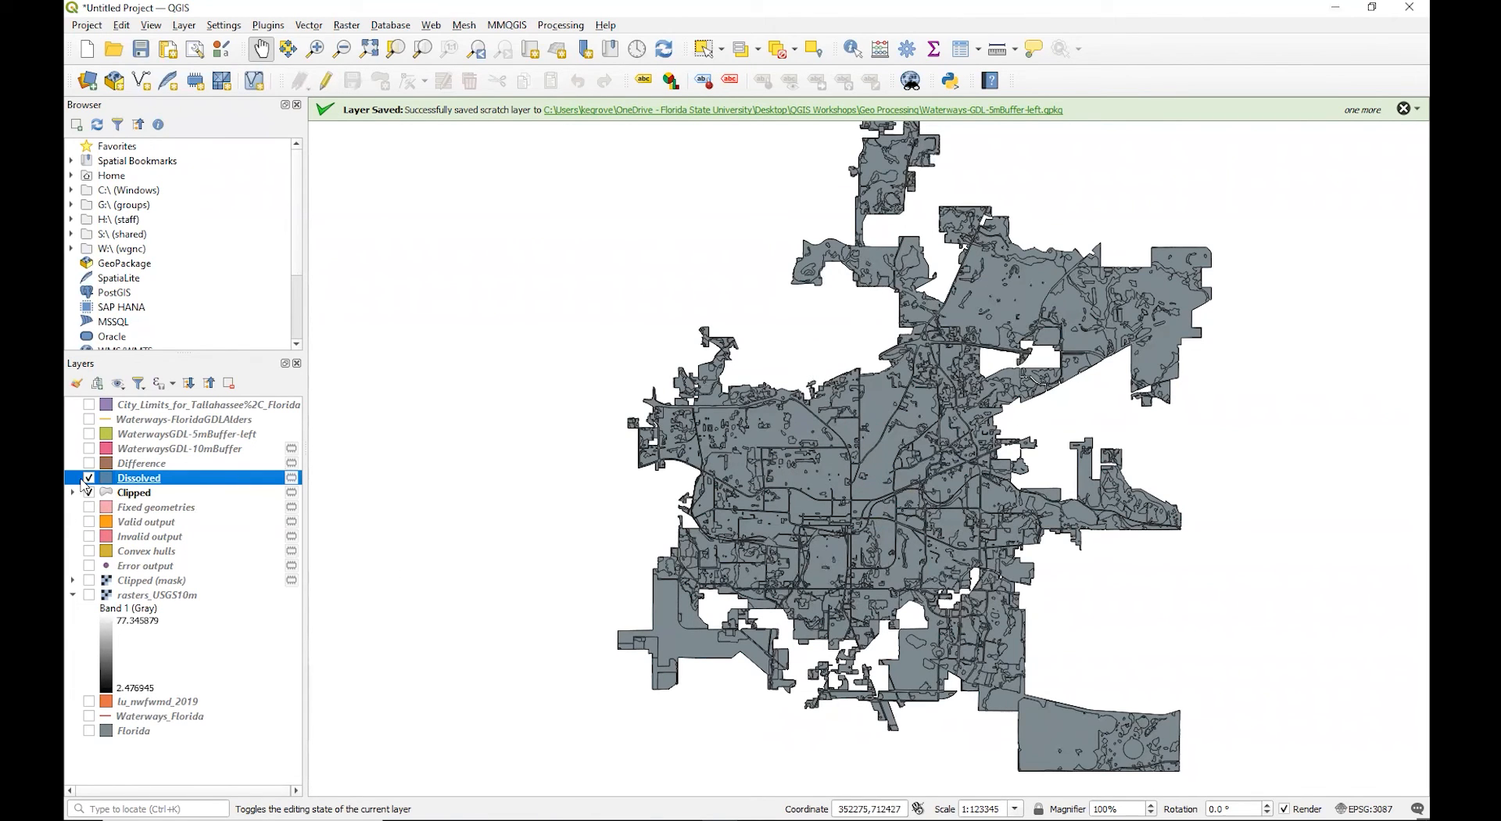
click(88, 479)
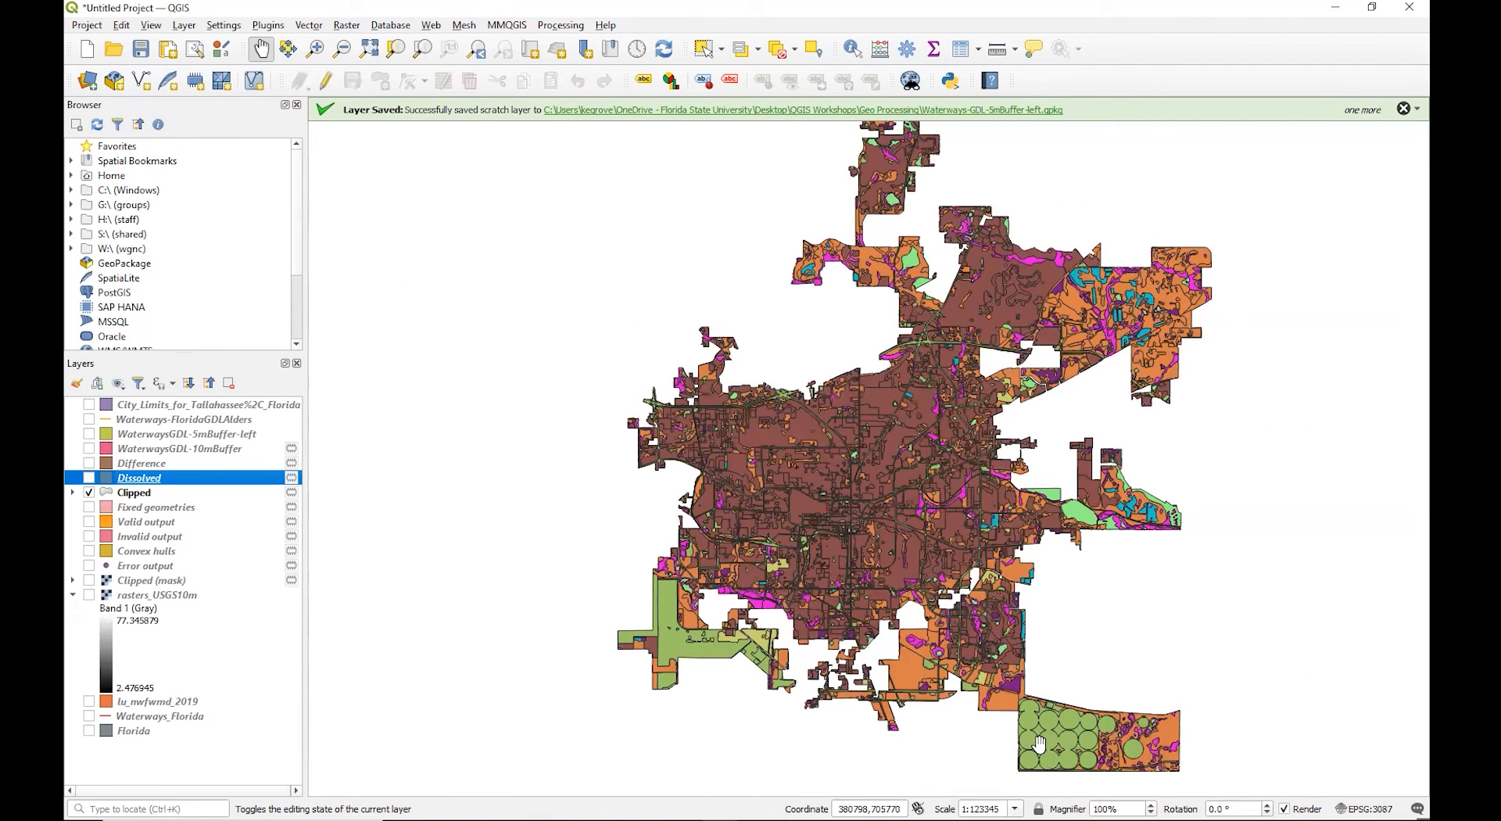
click(89, 478)
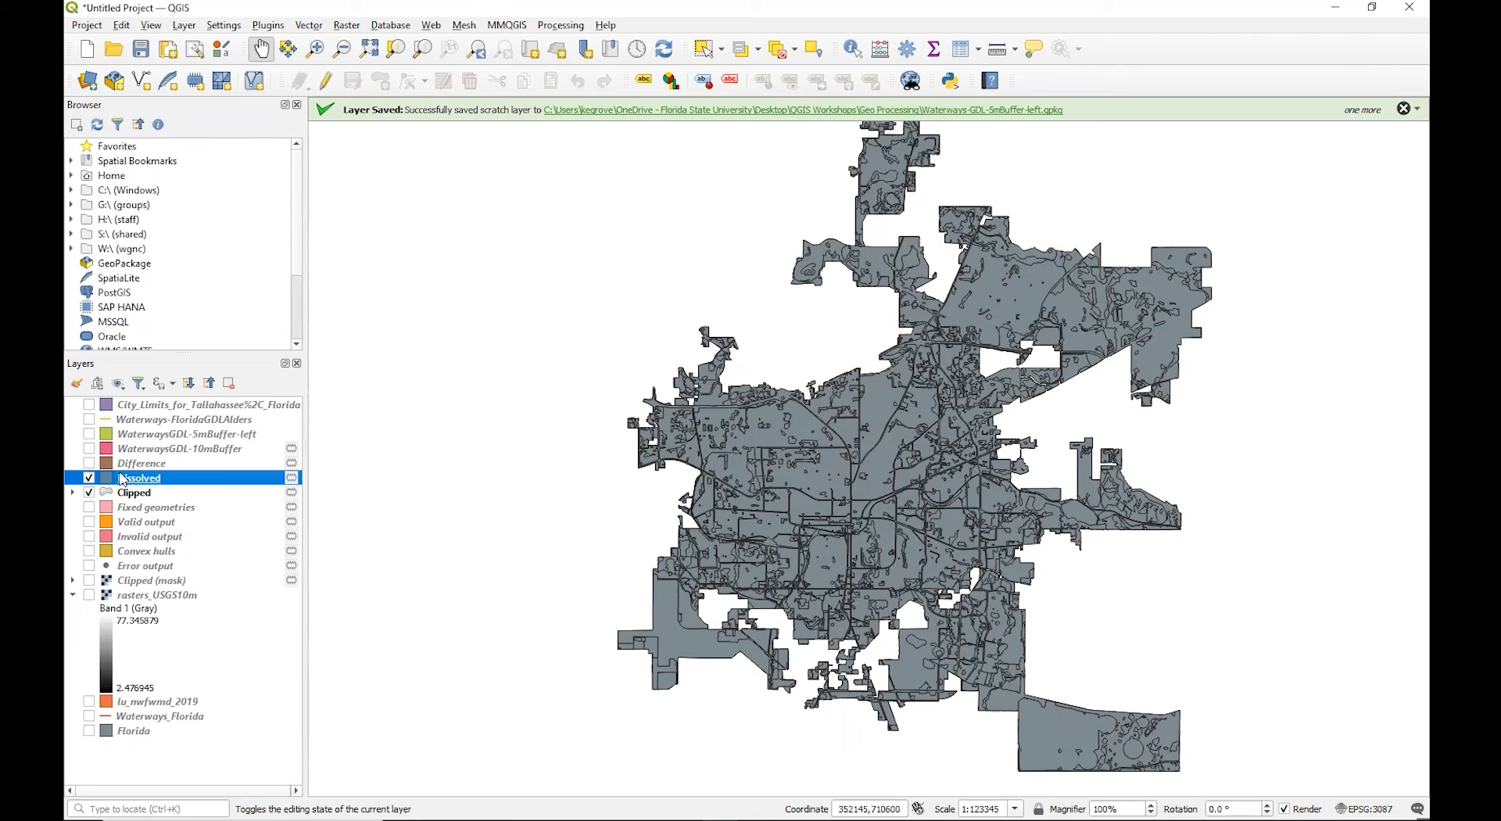
Select the RANGELAND record in the Dissolved attribute table, view its polygons on the map and close the table.
click(721, 818)
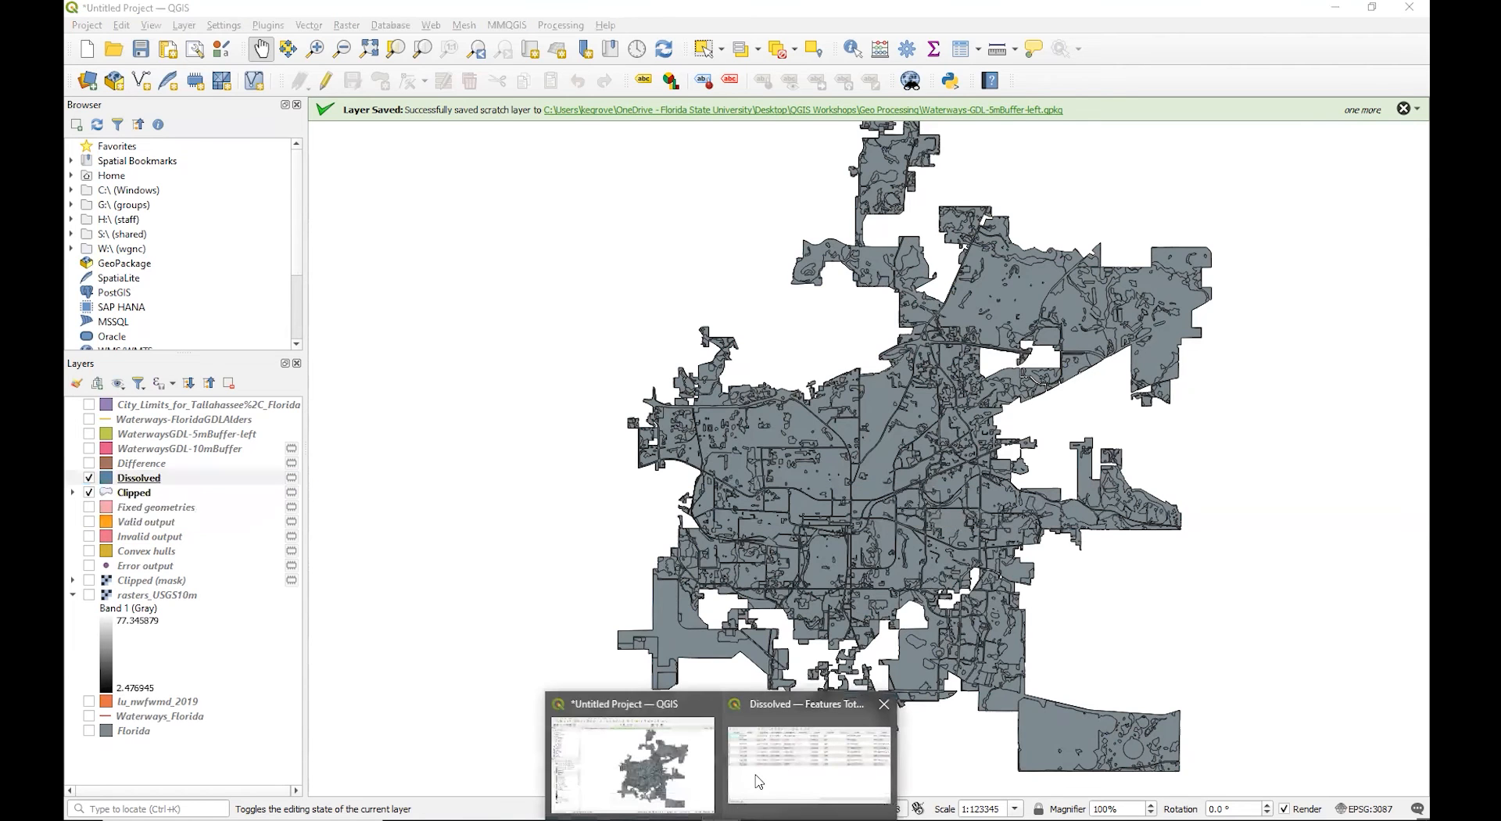
click(758, 781)
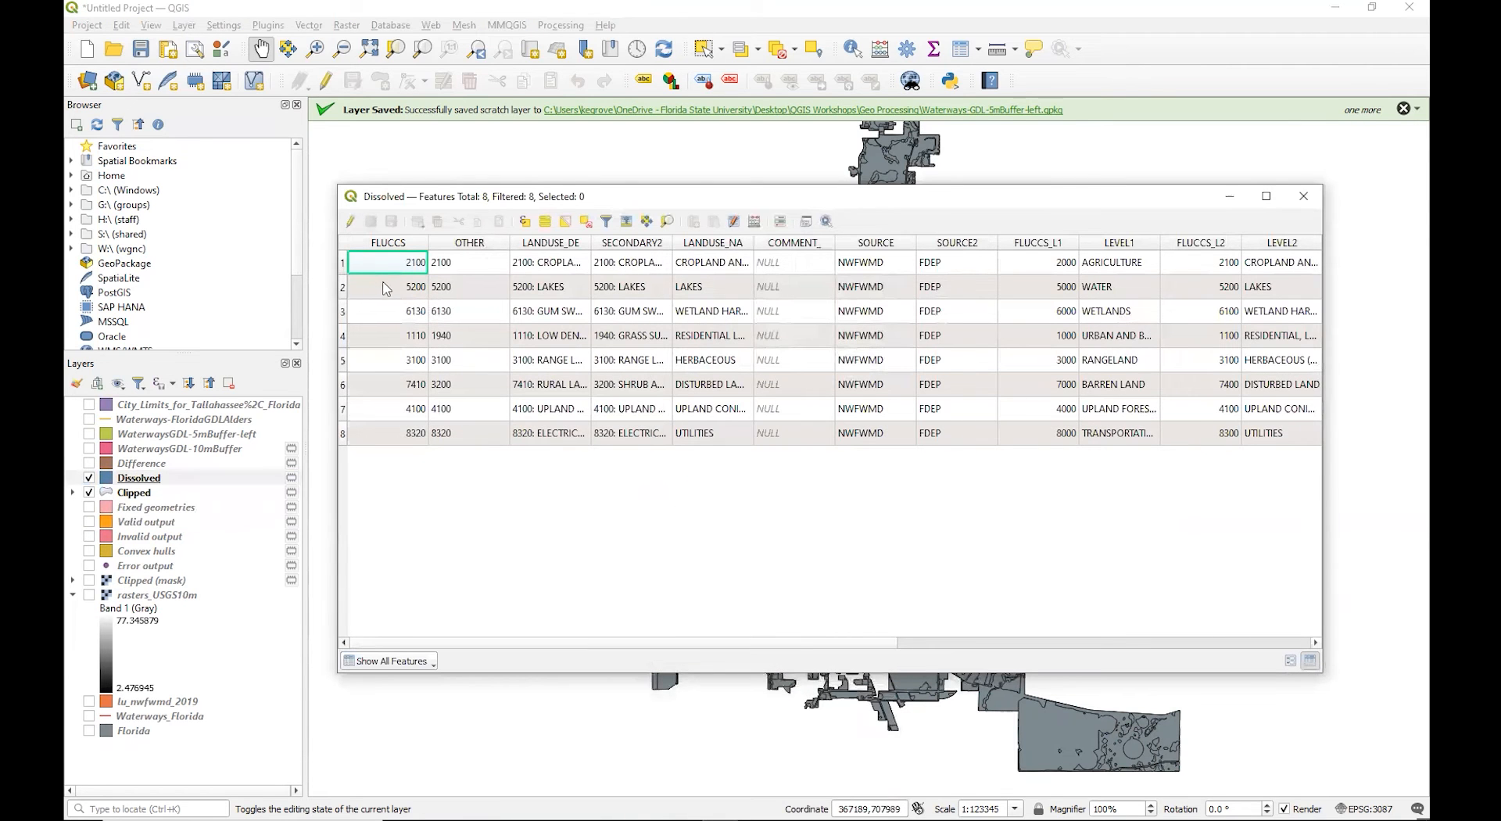
click(1102, 360)
click(367, 369)
click(344, 363)
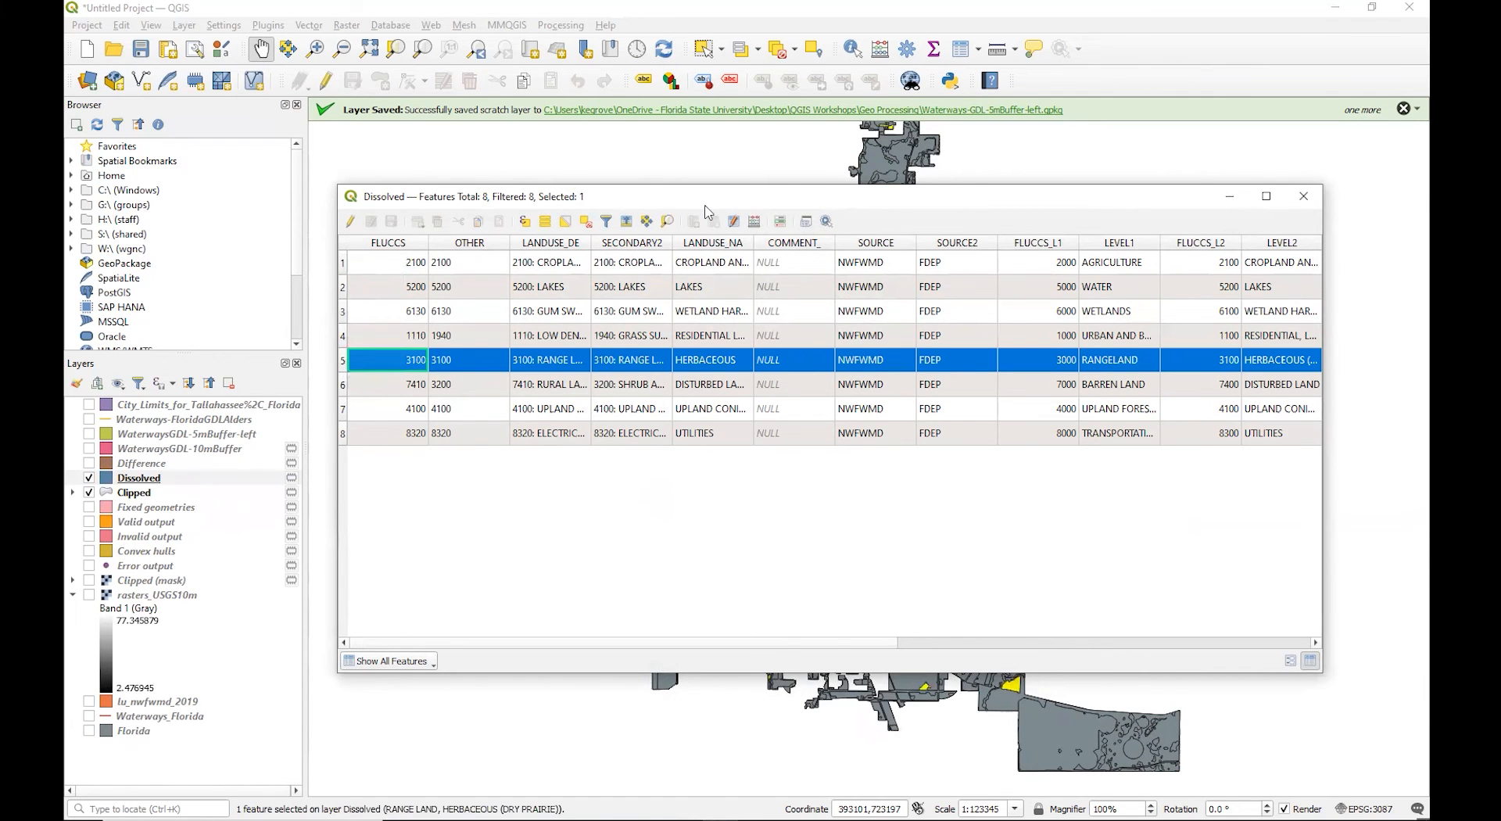
drag(705, 207, 1500, 207)
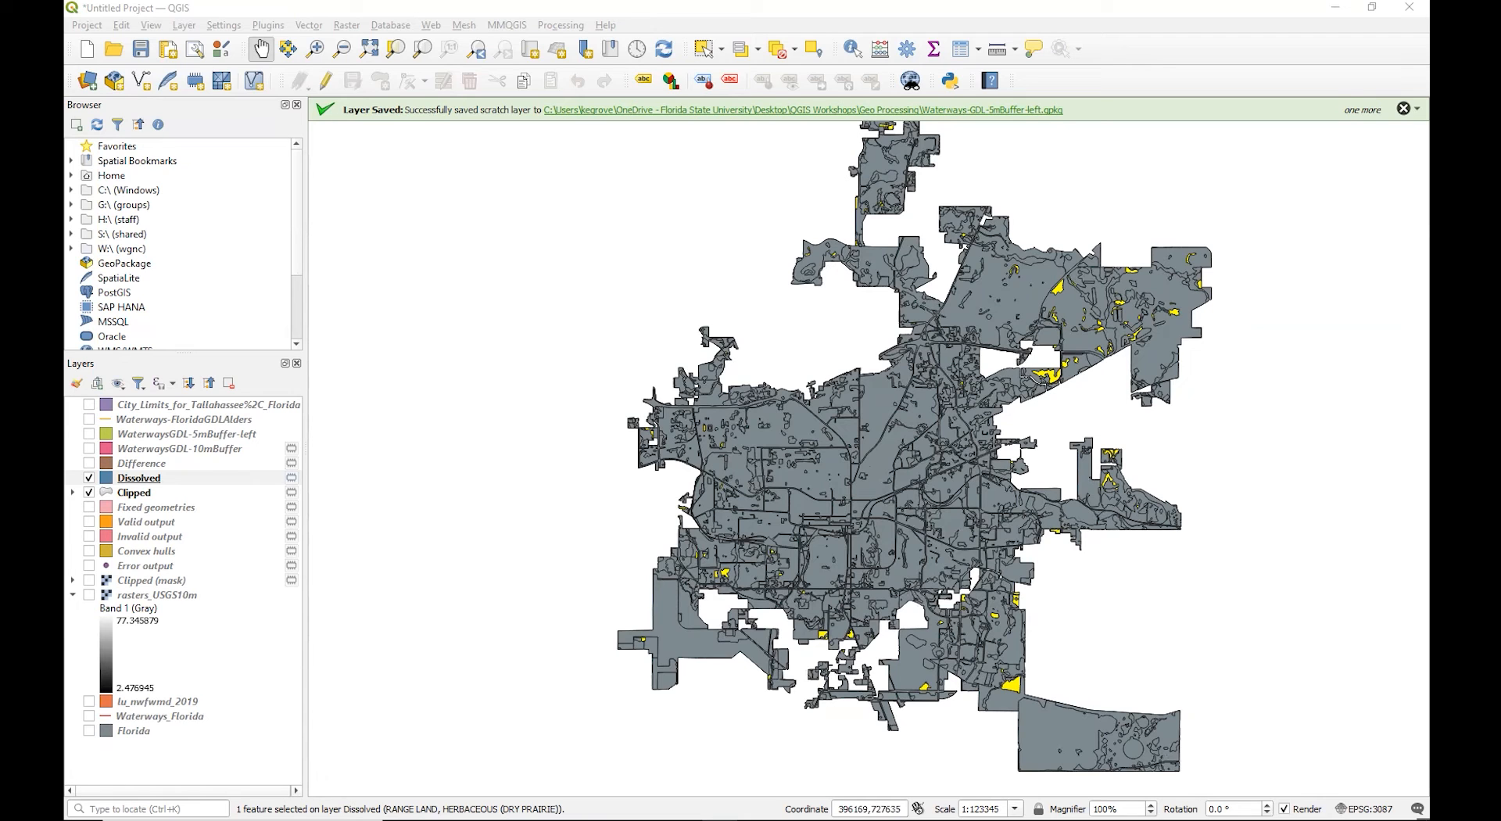
key(alt+Tab)
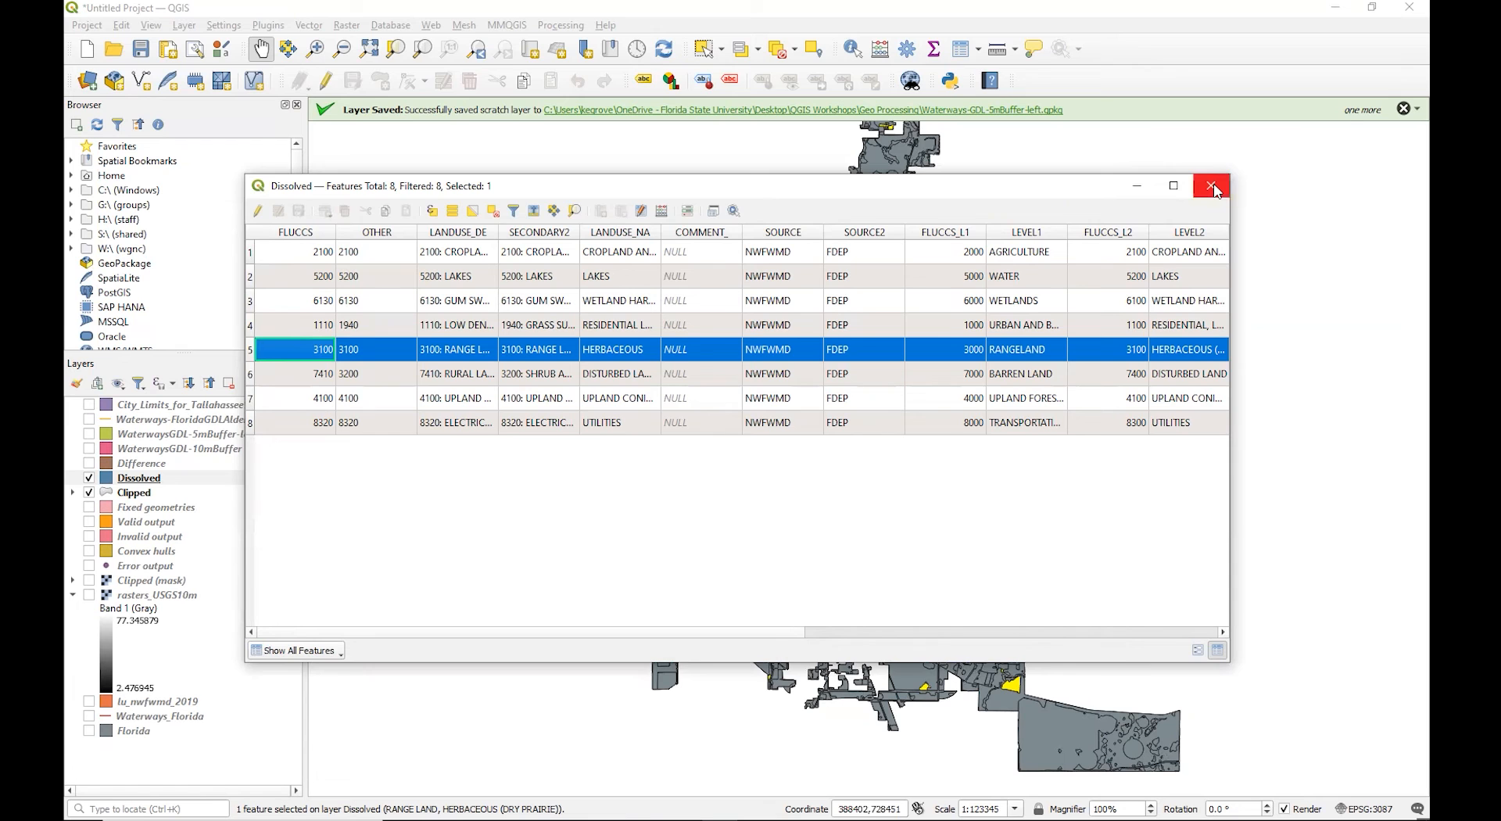
click(1212, 188)
Style the Dissolved layer with categorized symbology on the LEVEL1 field, classifying all values with random colors.
right_click(154, 483)
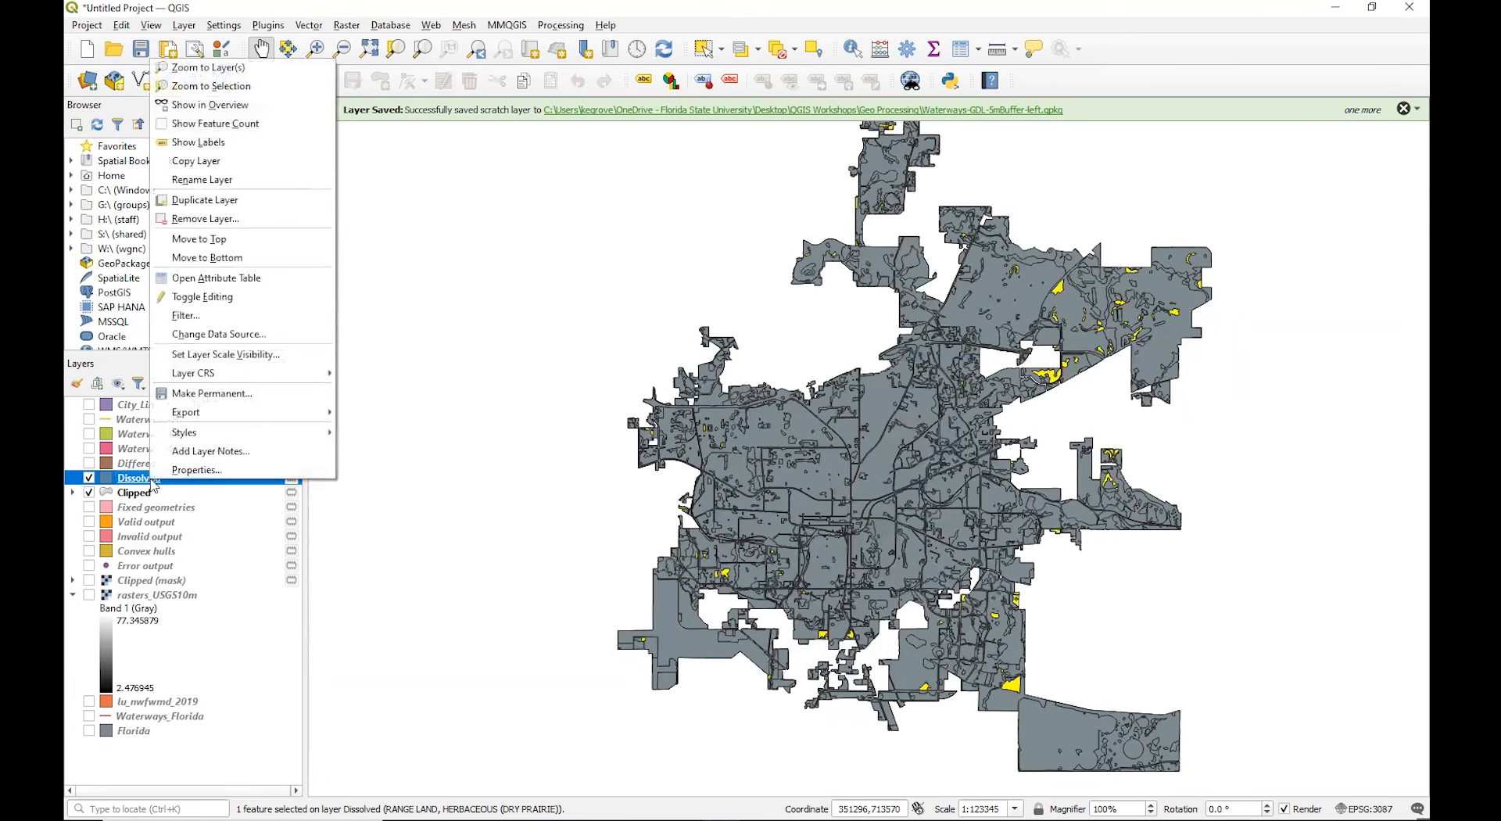
click(164, 471)
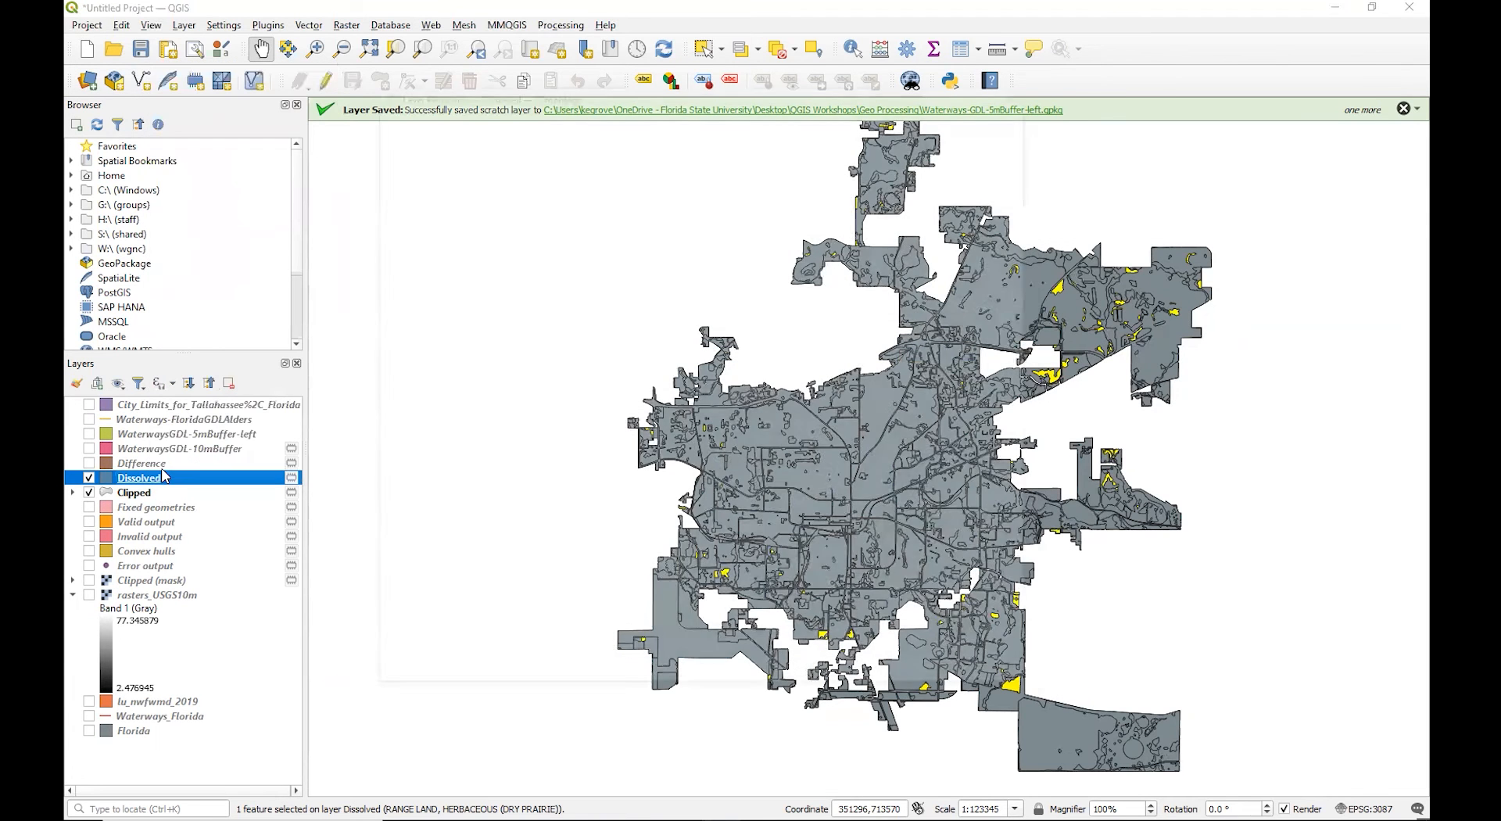
click(573, 117)
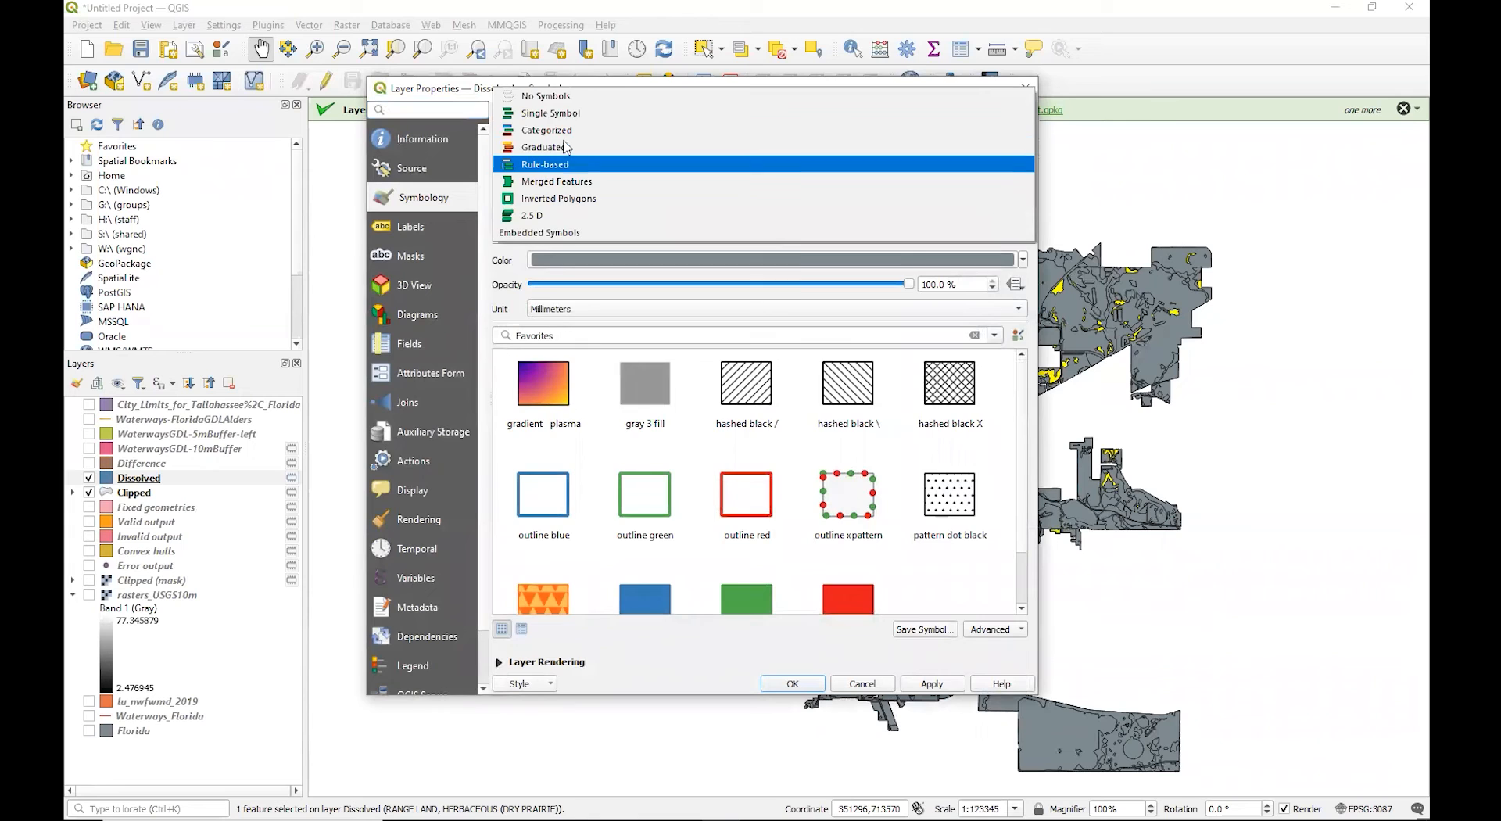
click(562, 129)
click(1003, 138)
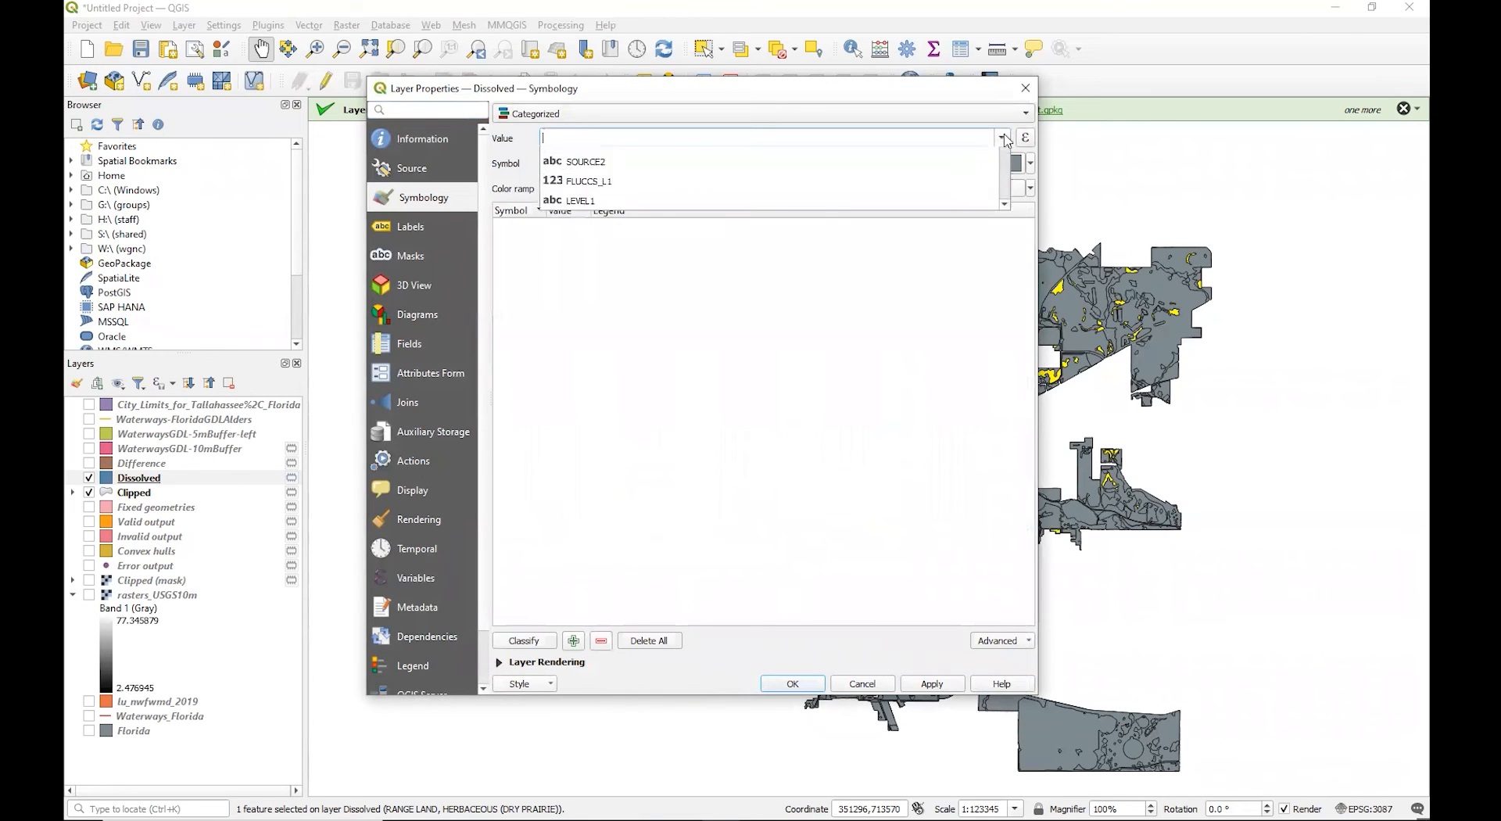
click(747, 333)
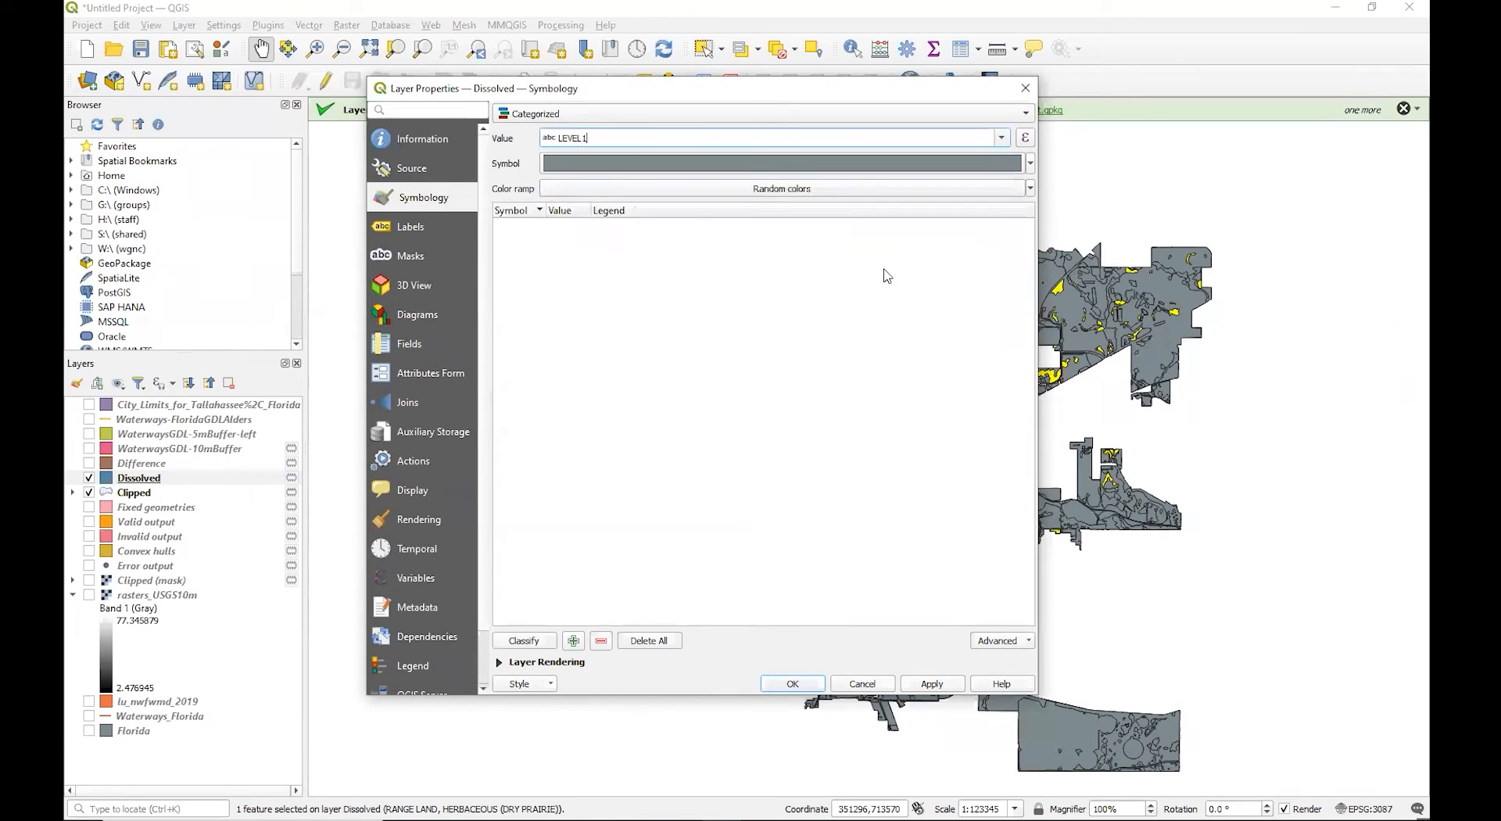
click(532, 642)
click(942, 686)
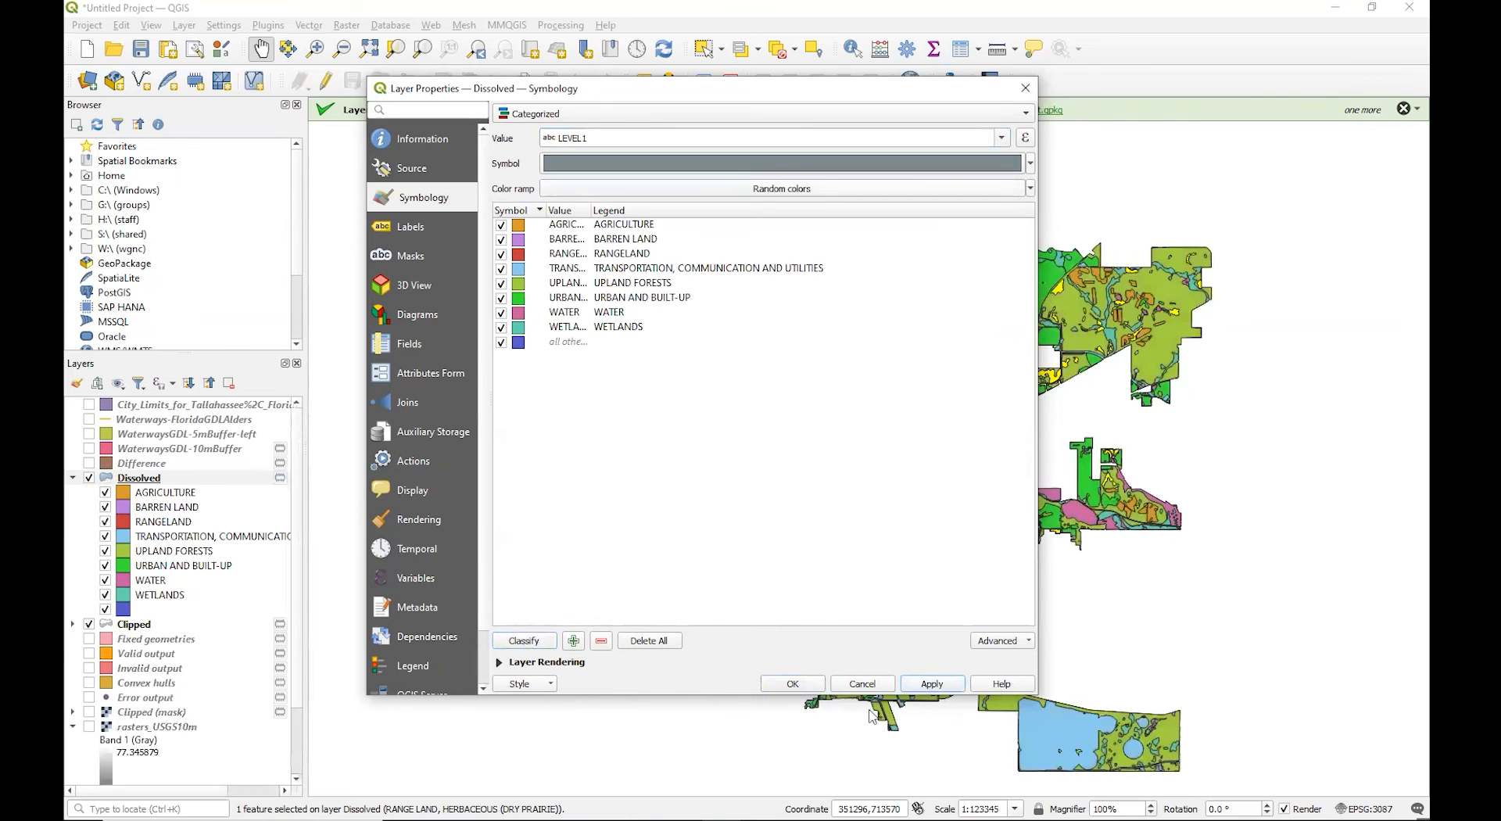
click(809, 687)
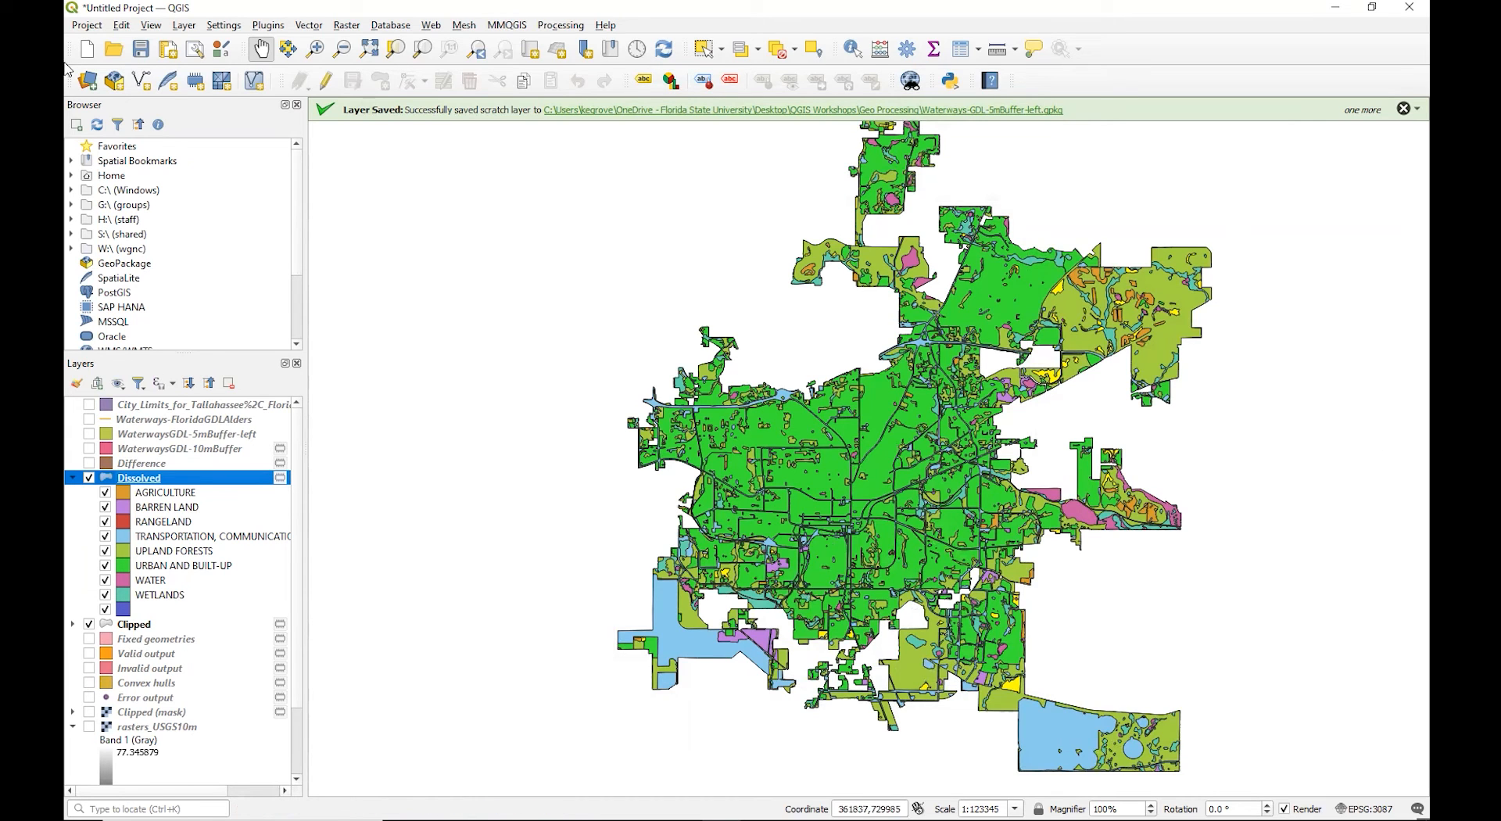
Add the Building_Footprints.shp vector layer from the Building_Footprints folder, accepting the 1 m accuracy transformation to Florida GDL Albers.
click(85, 82)
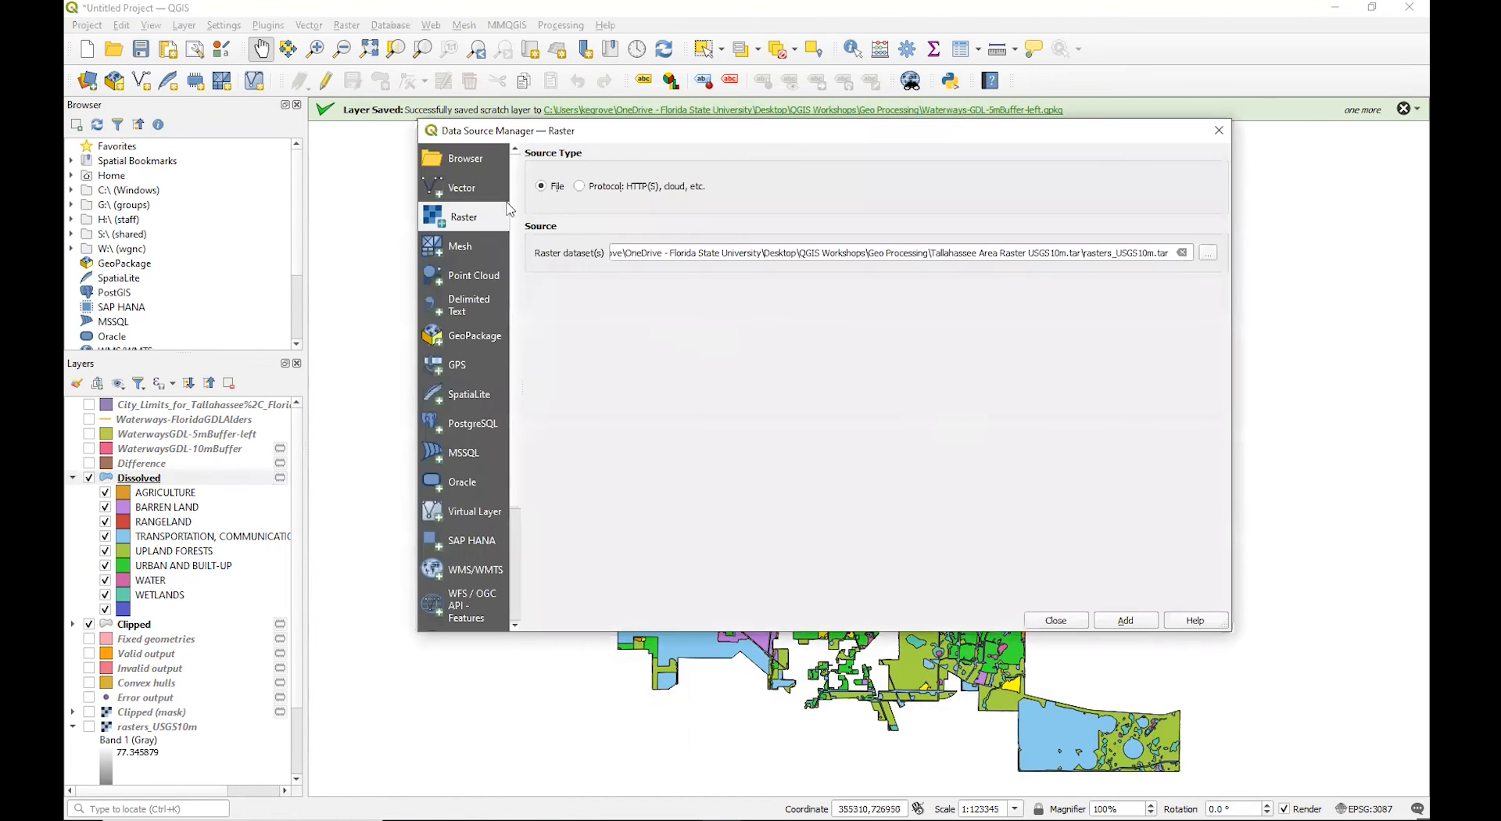
click(477, 188)
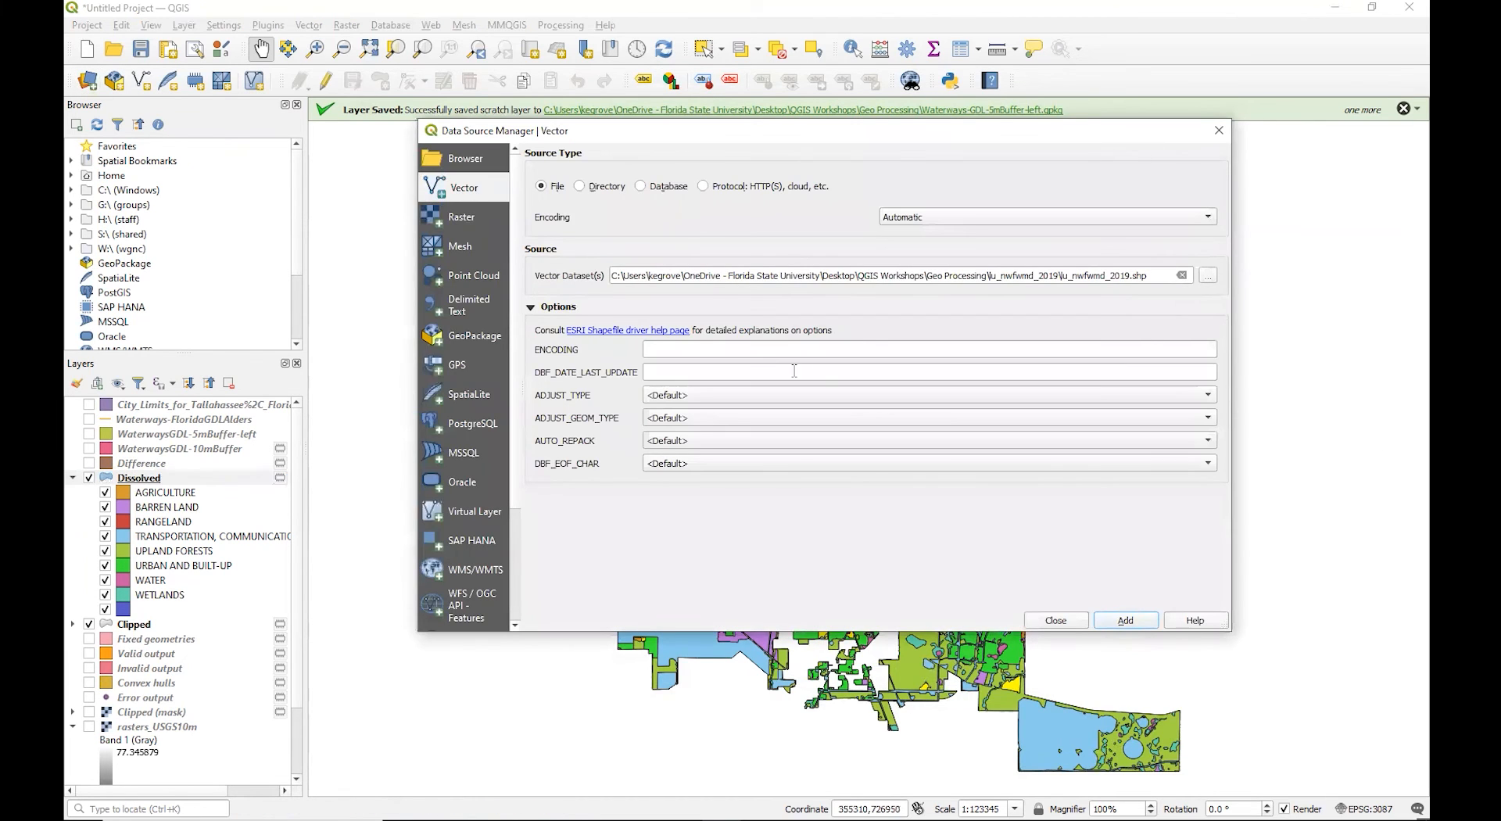
click(1208, 276)
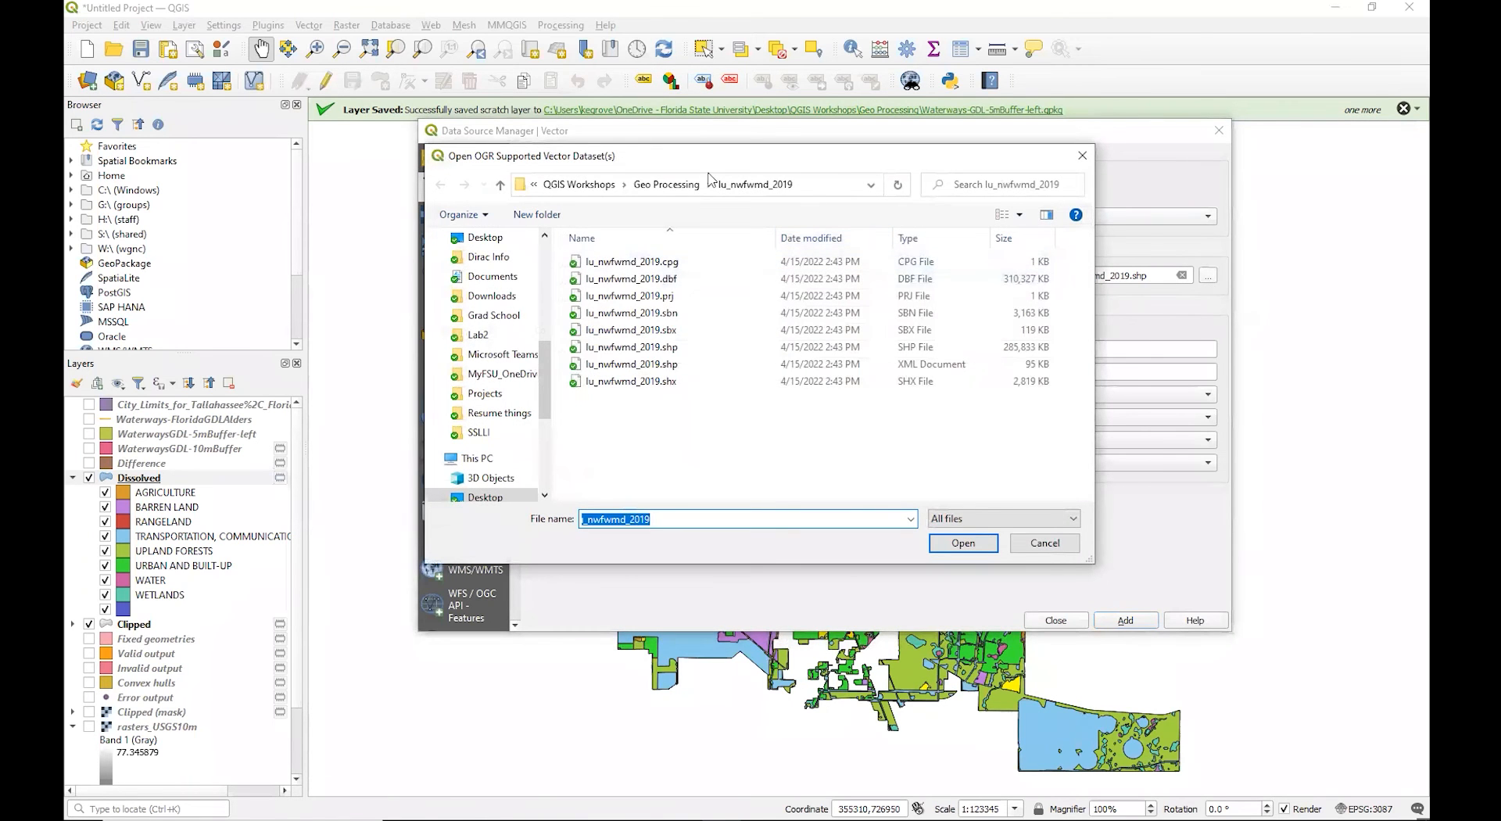
click(663, 190)
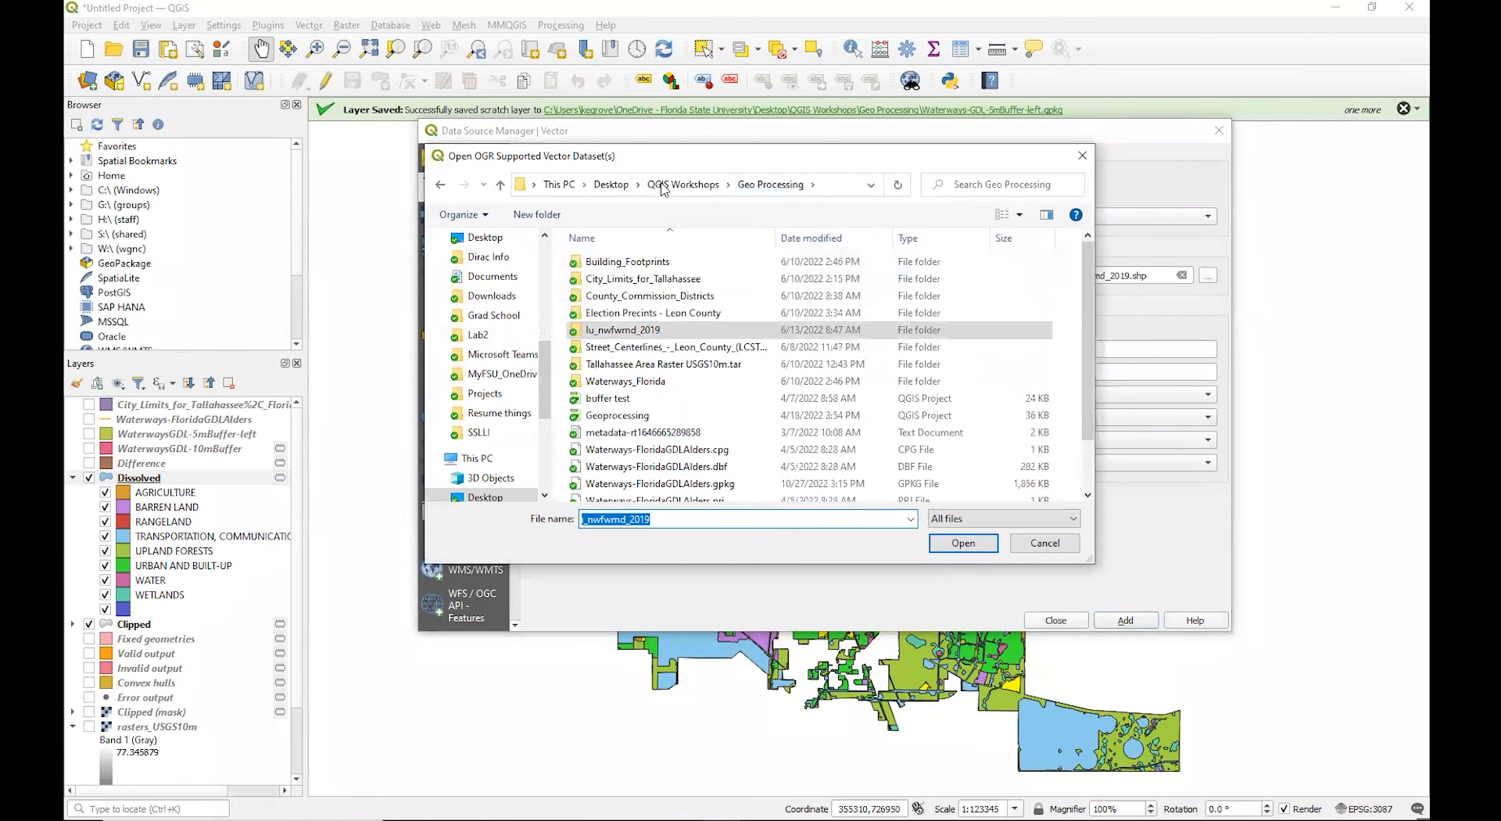
double_click(646, 262)
double_click(633, 313)
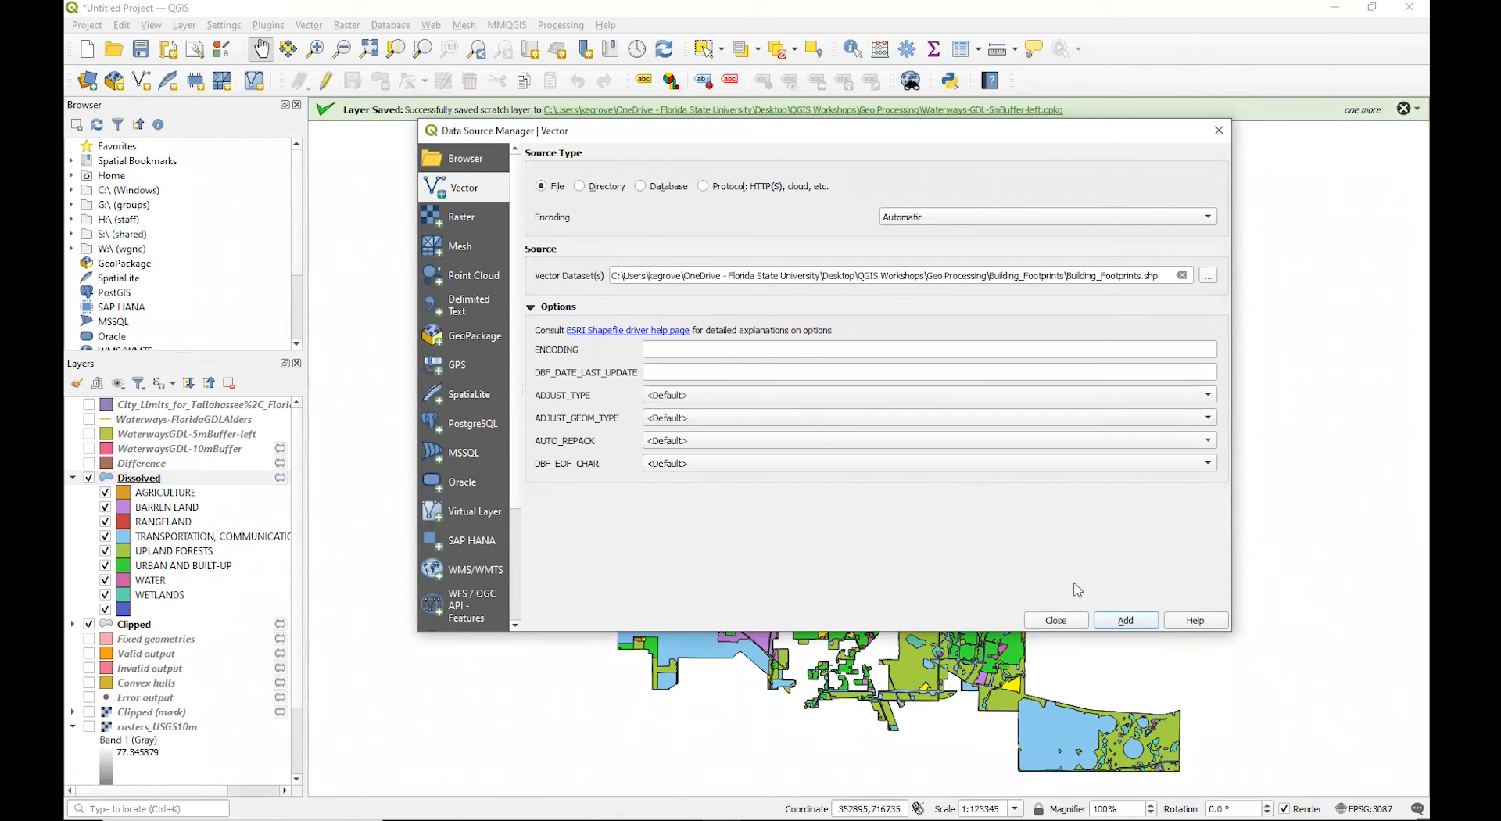
click(1129, 626)
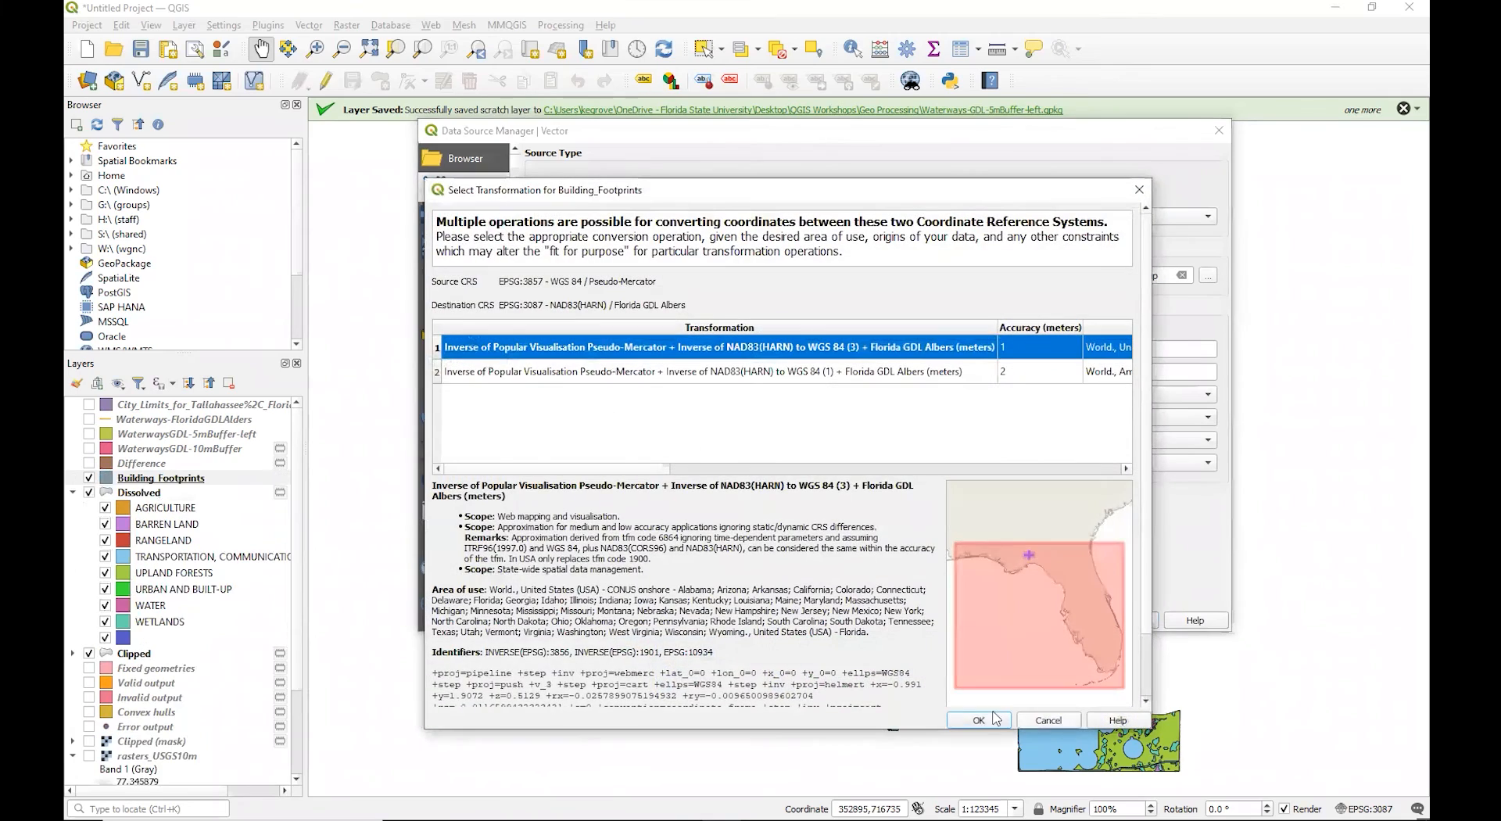
click(981, 720)
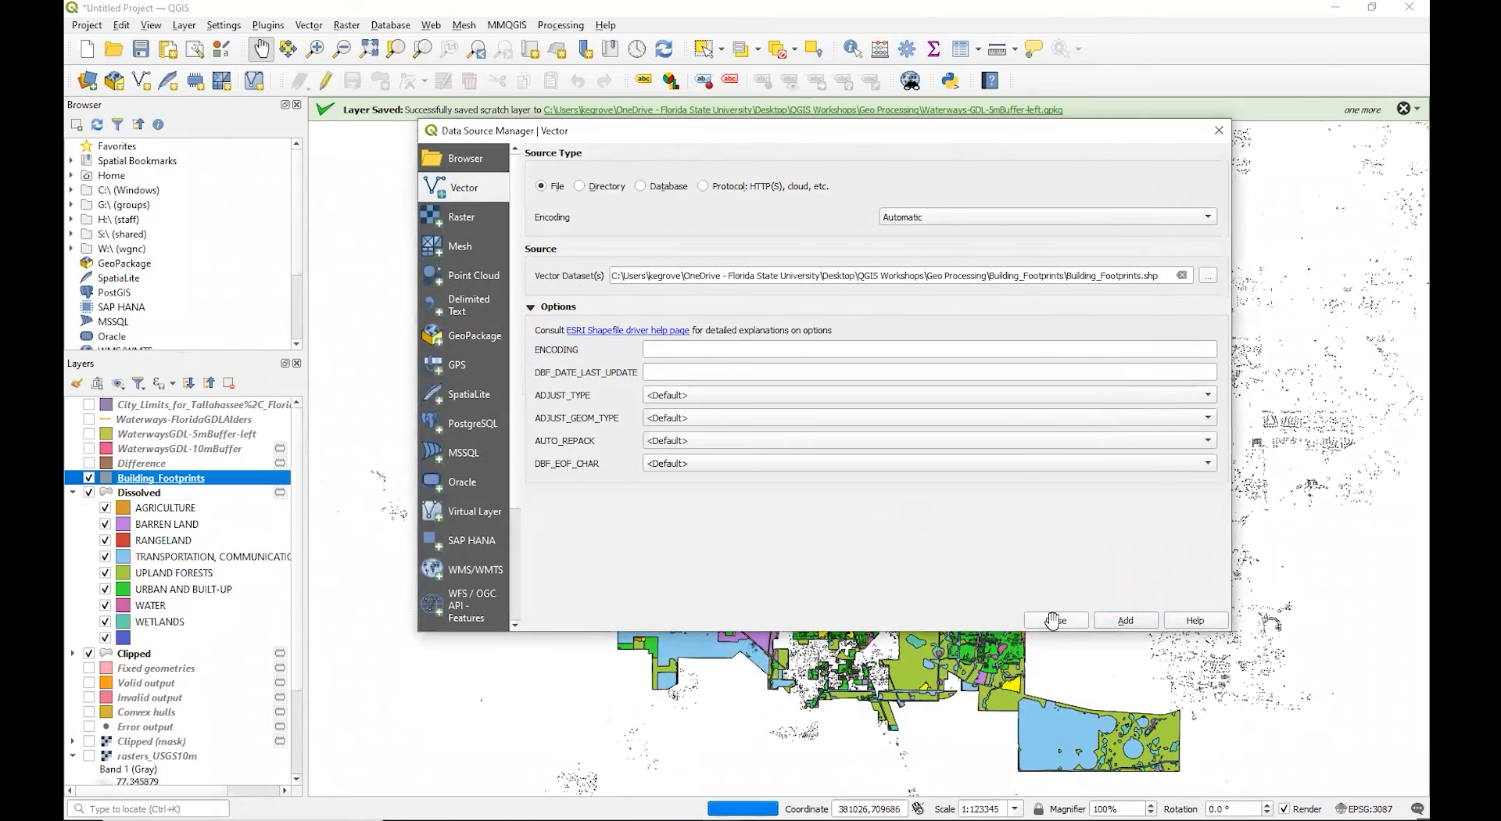
click(1047, 611)
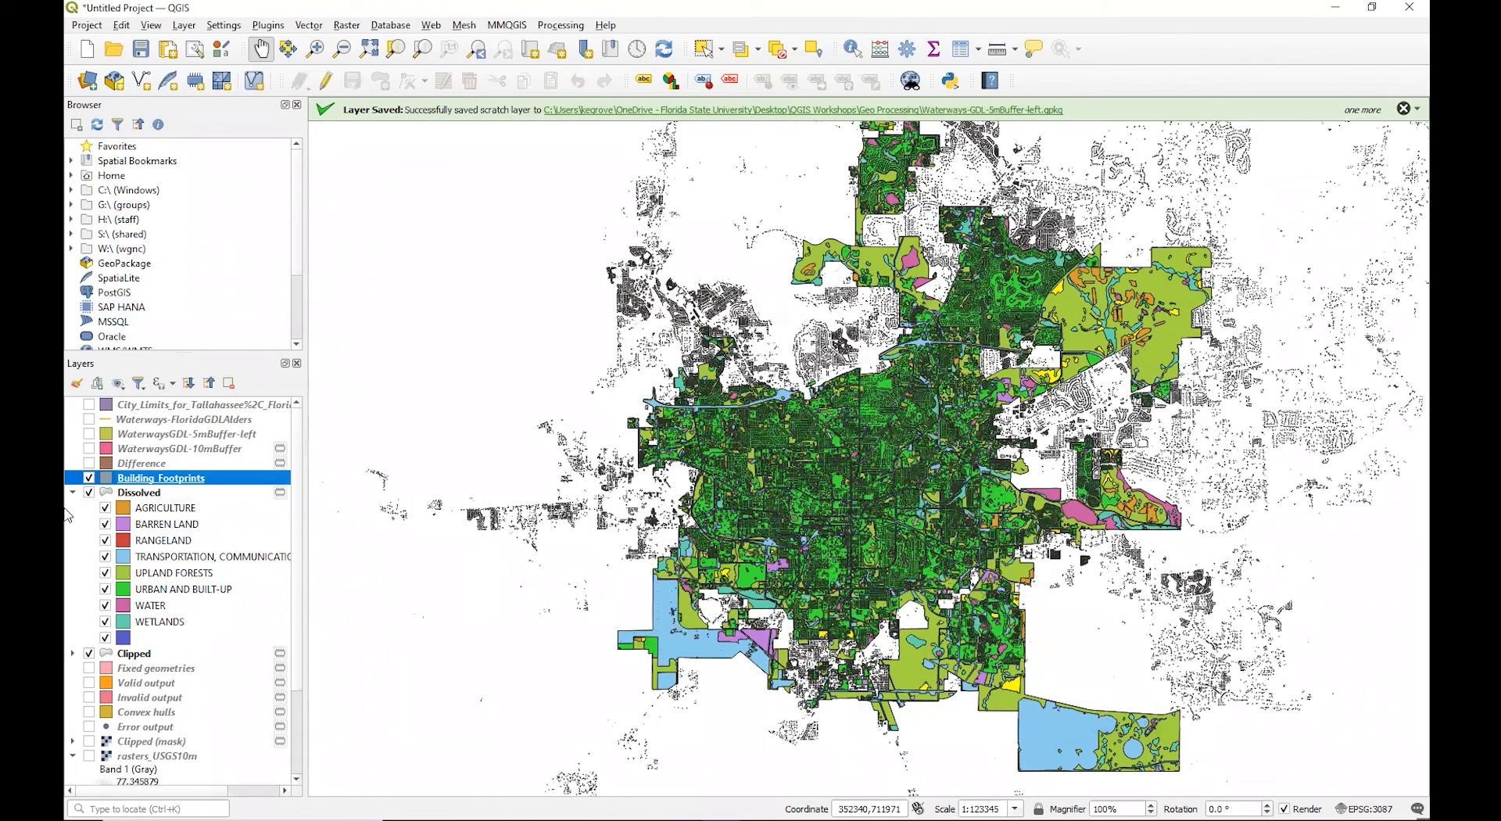
Collapse the legends of the Dissolved and rasters_USGS10m layers and hide the Dissolved and Clipped layers.
click(72, 493)
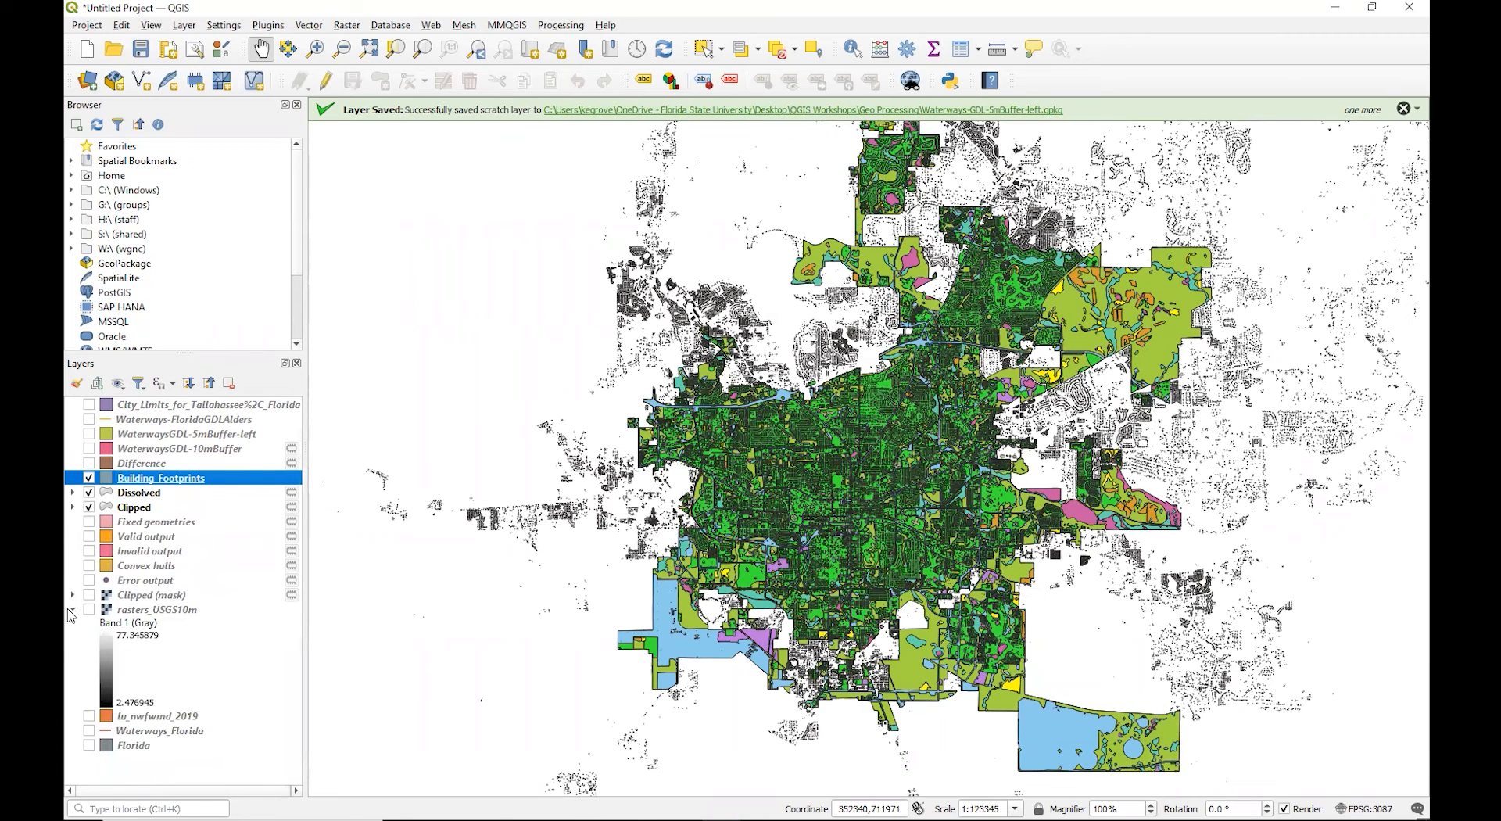
click(71, 610)
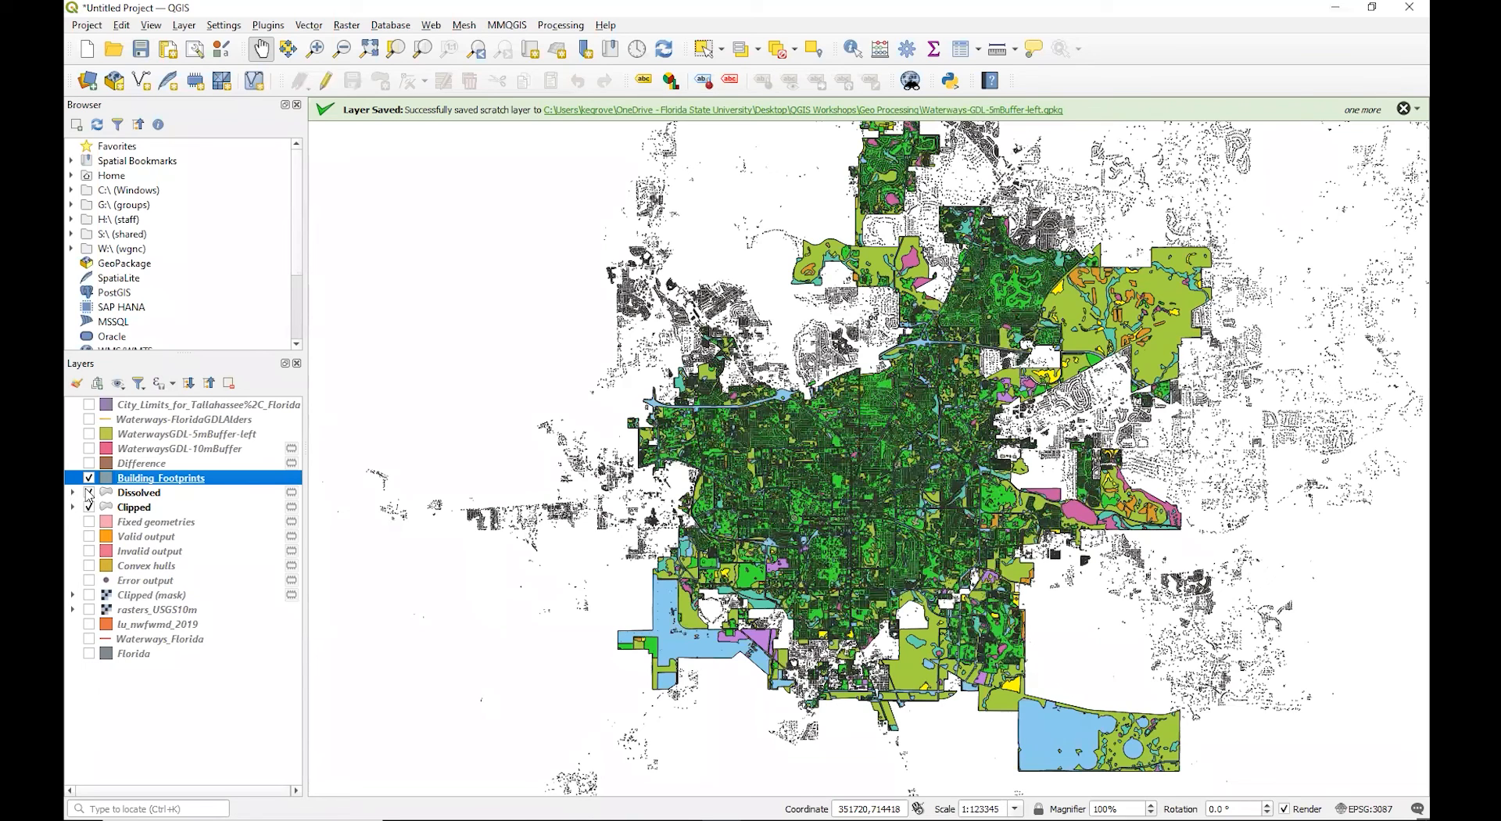
click(88, 492)
click(88, 506)
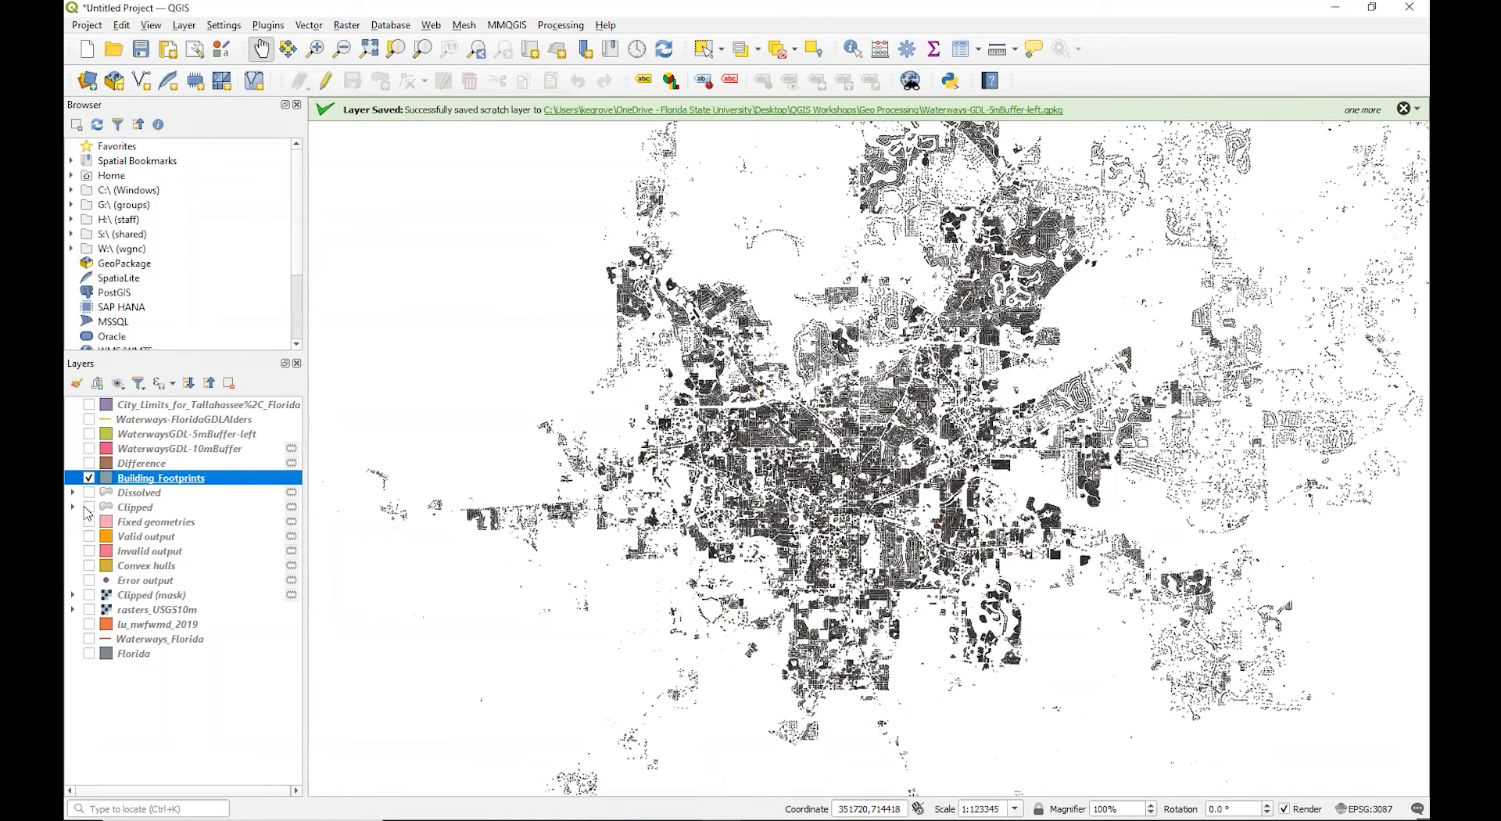
Show the Tallahassee city limits layer and move Building_Footprints above it in the layer order.
click(90, 407)
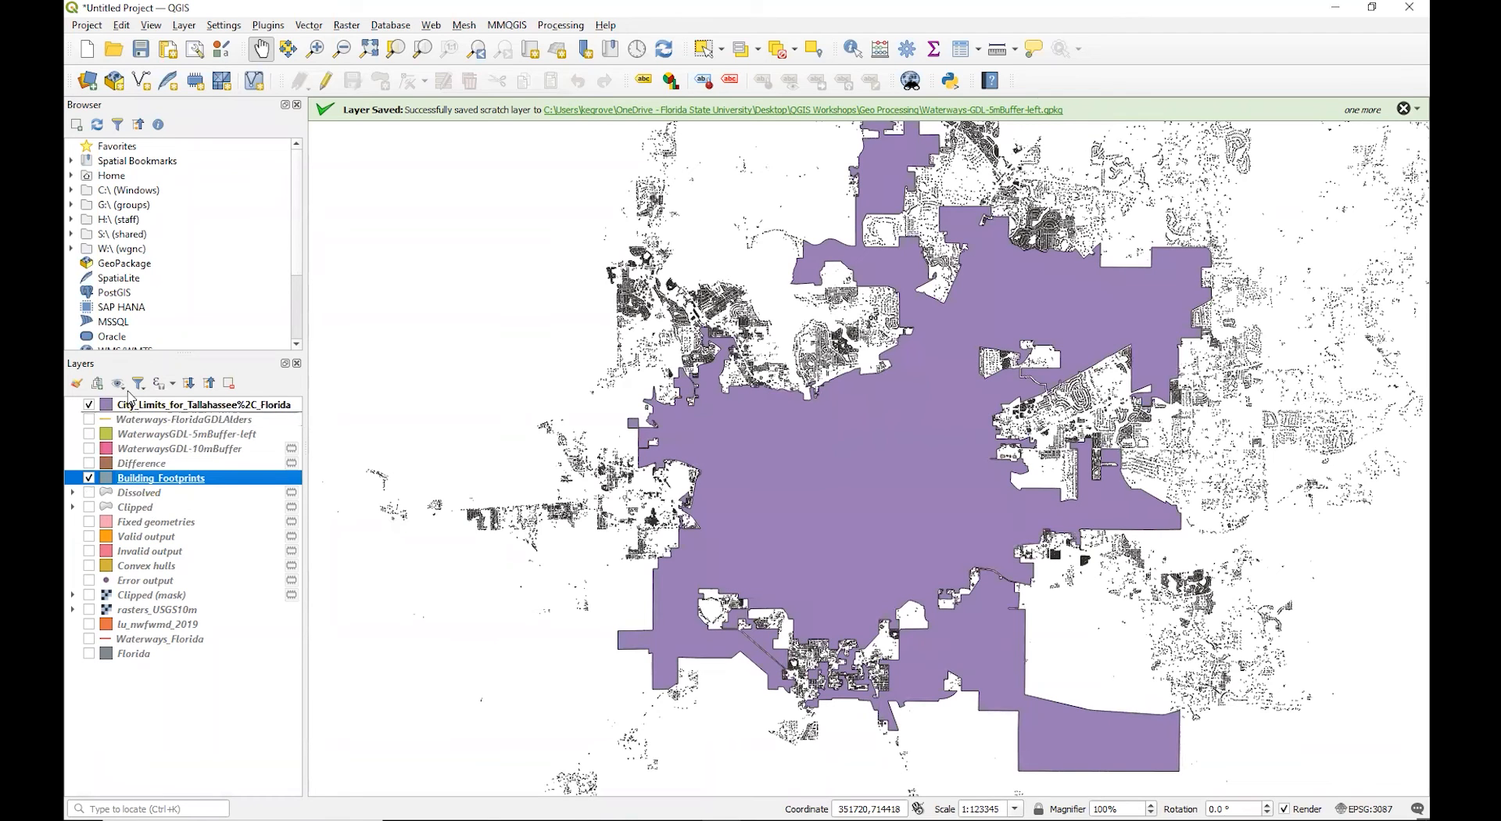
drag(133, 401, 132, 400)
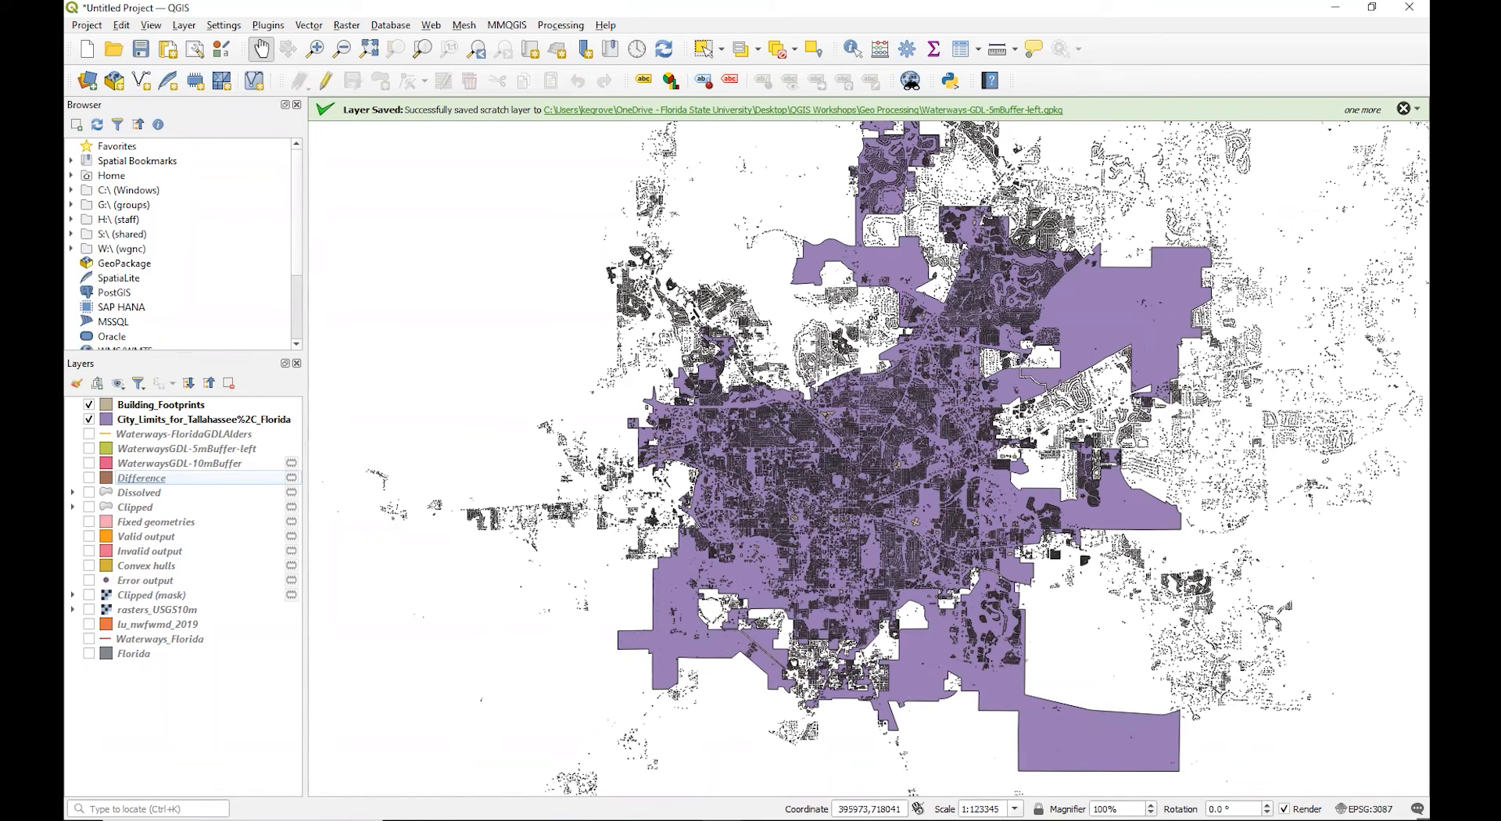
Run the Intersection tool with Building_Footprints as input and the Tallahassee city limits as overlay, output to a temporary layer, and close its dialog.
click(310, 25)
mouse_move(368, 42)
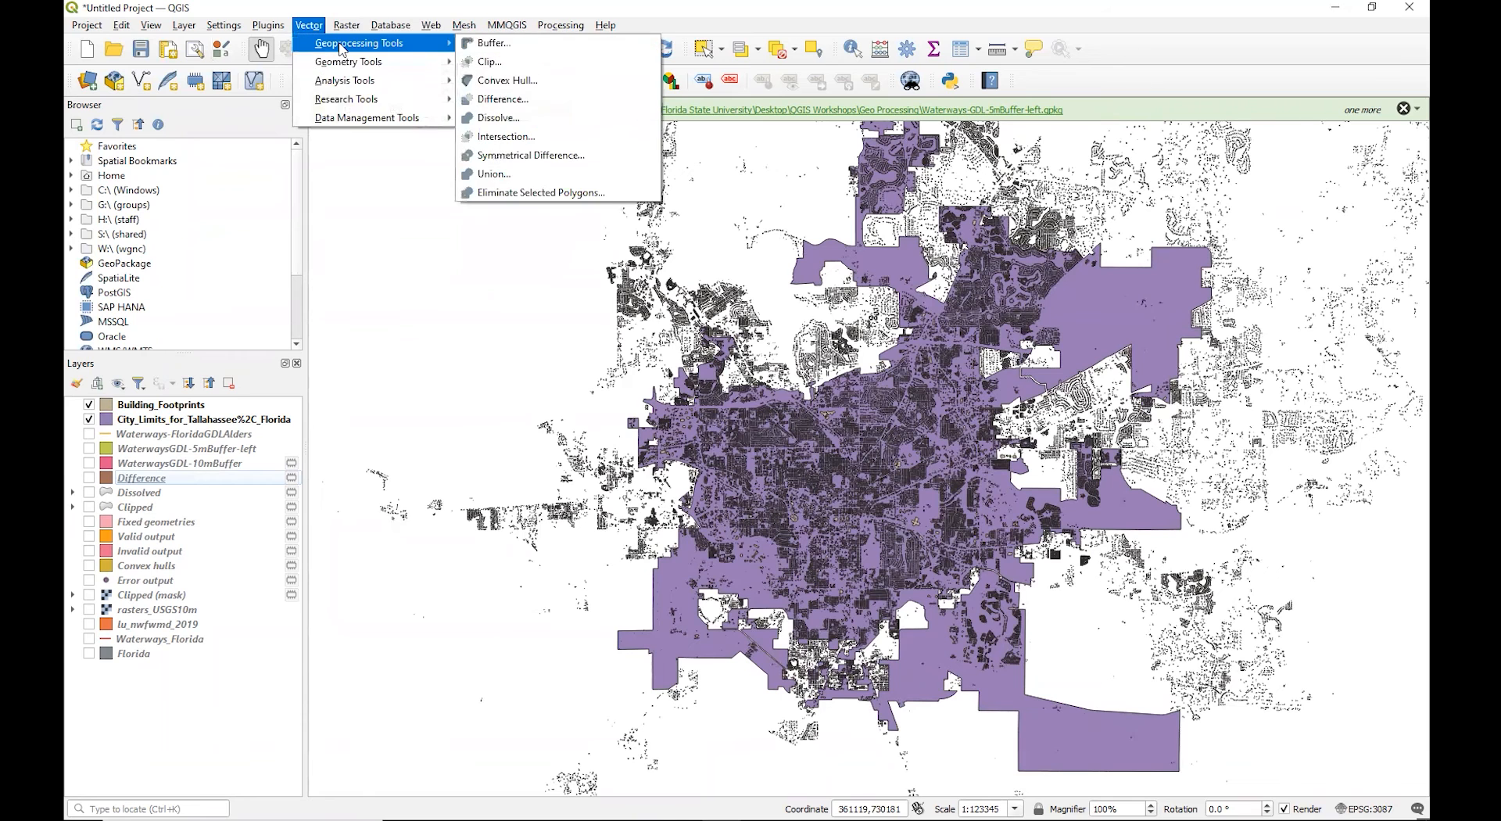
click(515, 140)
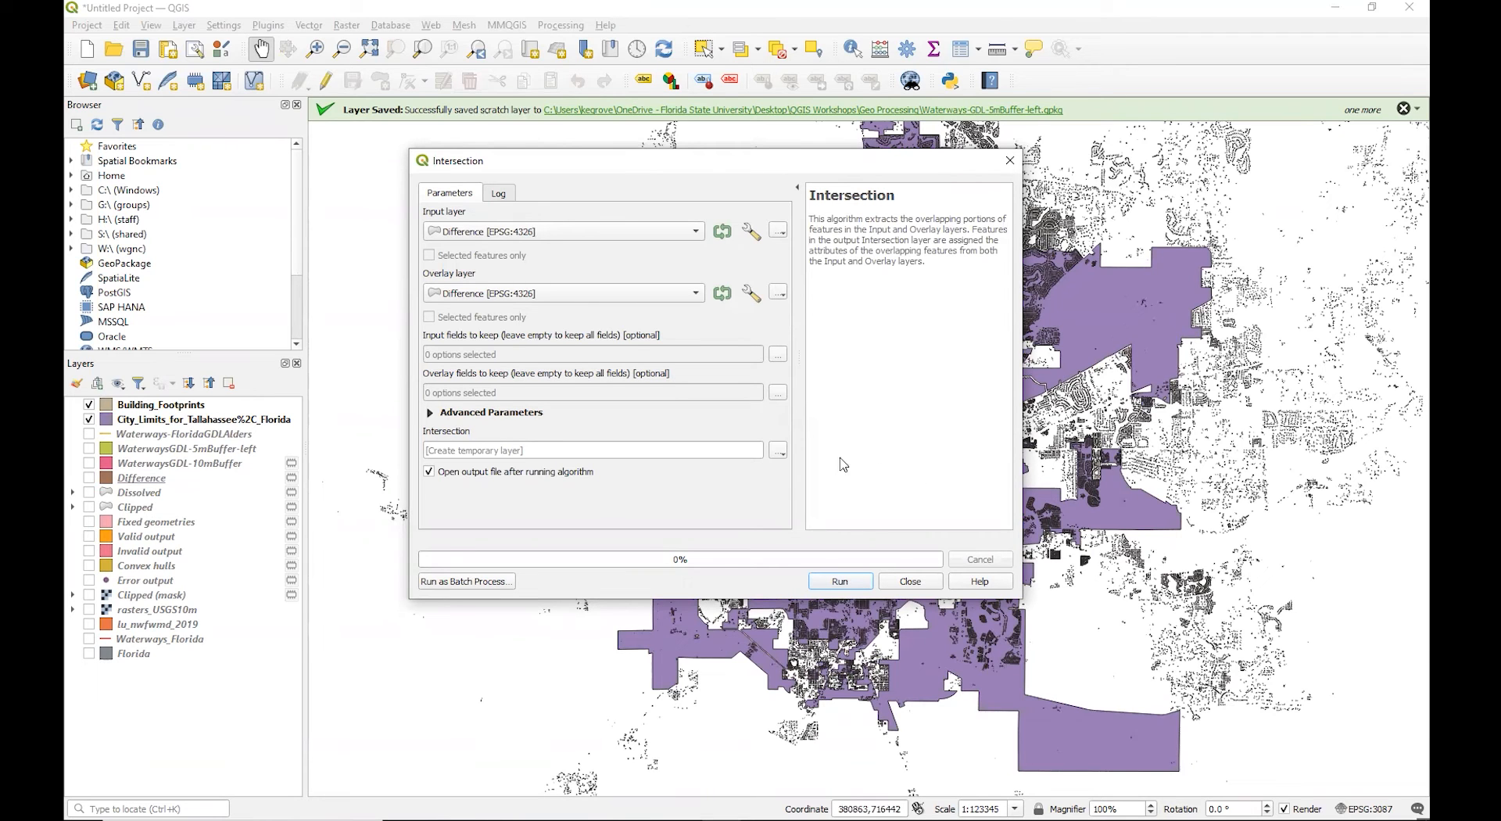
click(553, 241)
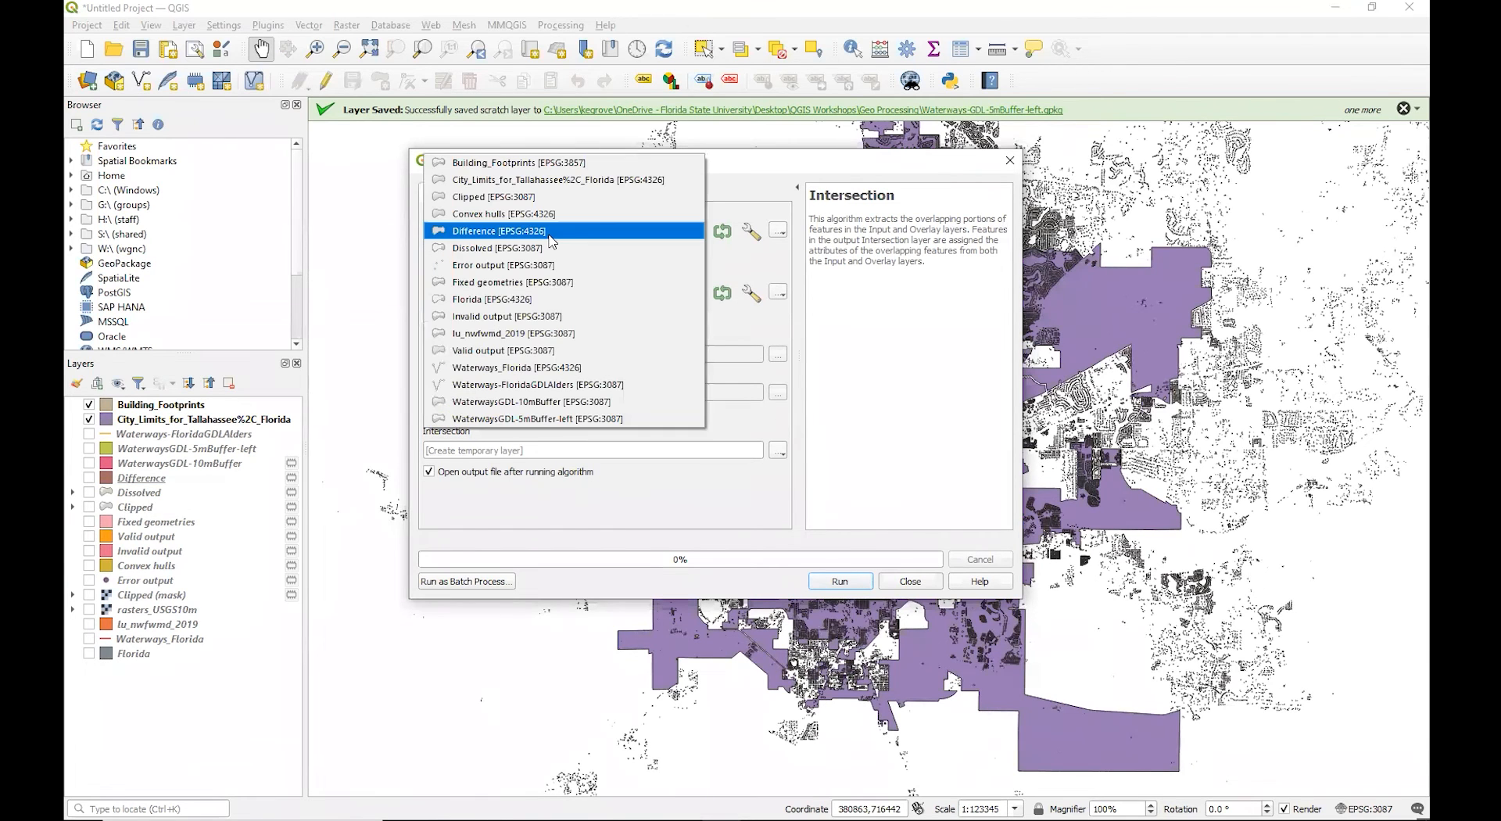
click(539, 163)
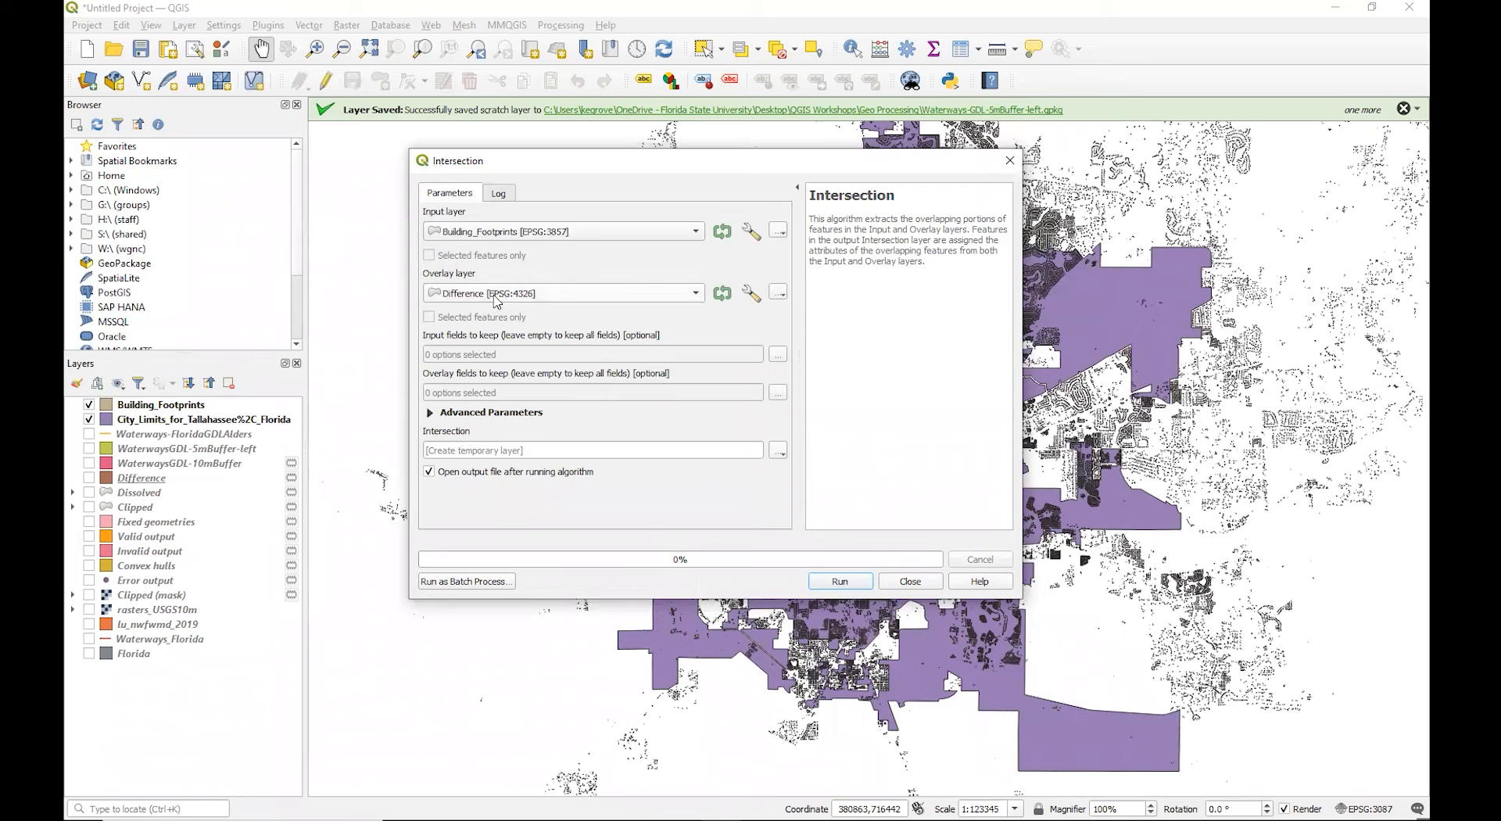
click(592, 300)
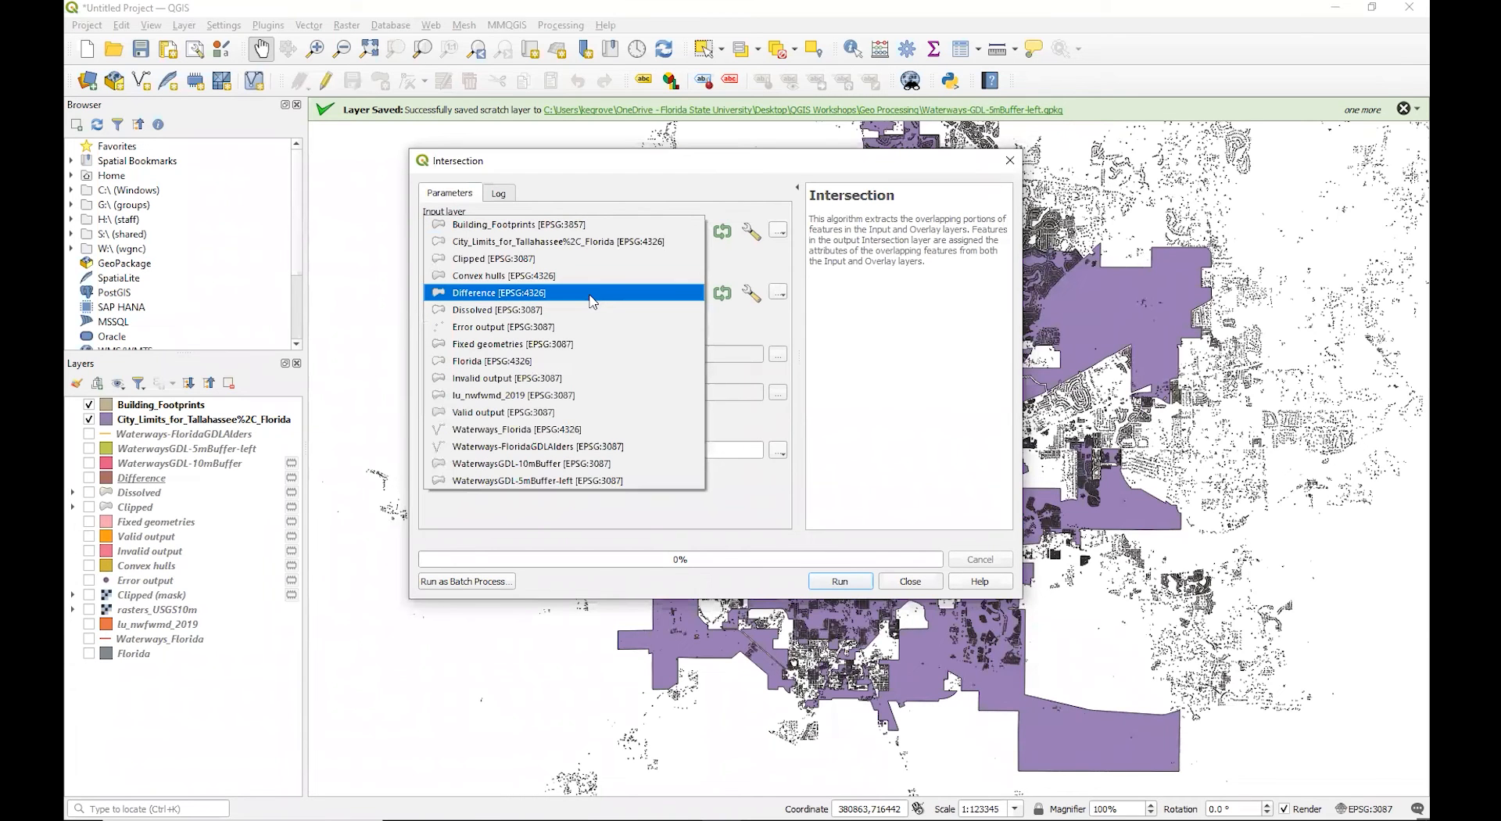
click(582, 246)
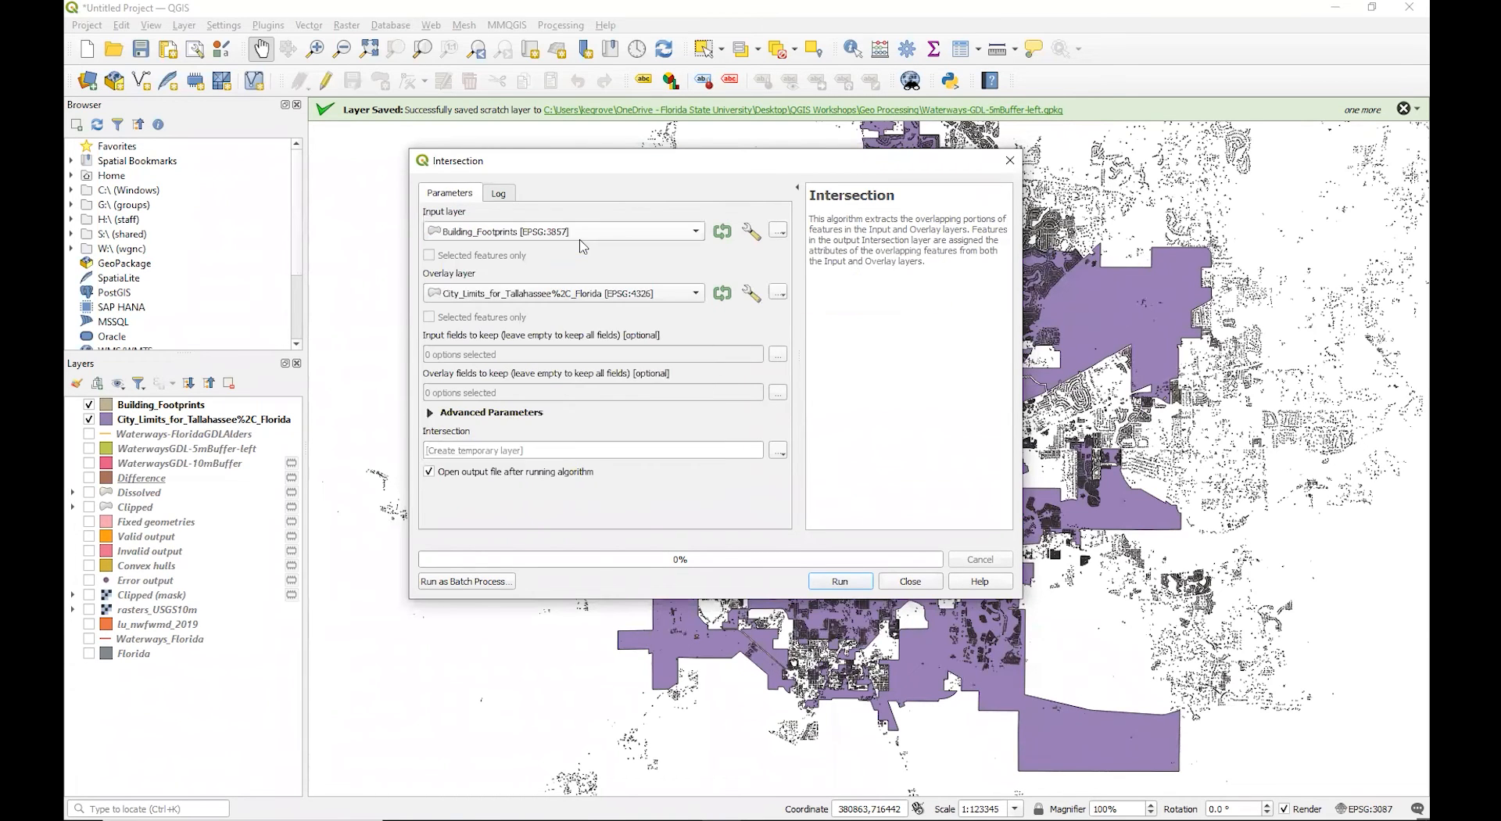
click(833, 583)
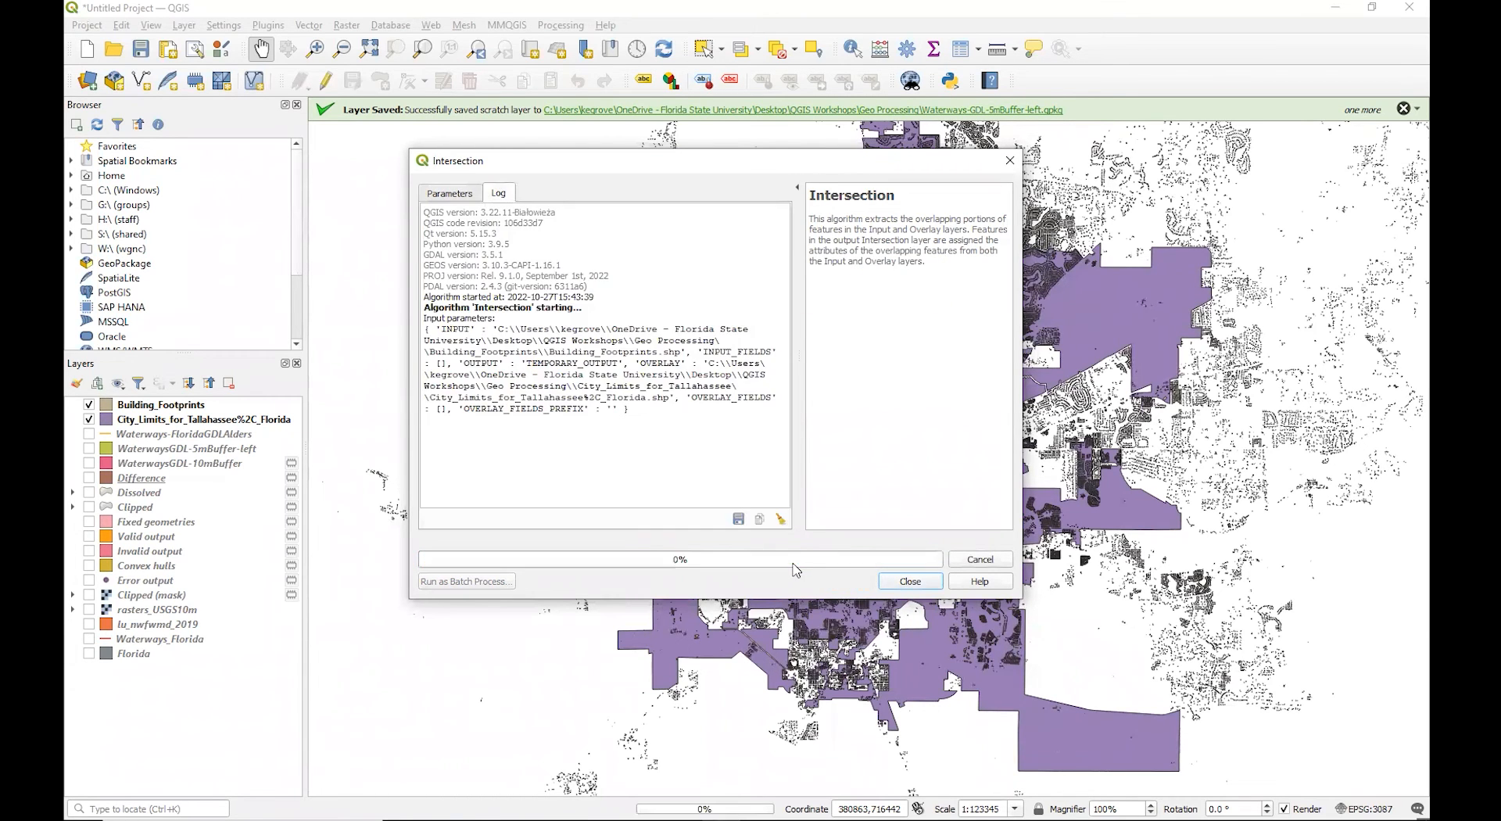
click(909, 580)
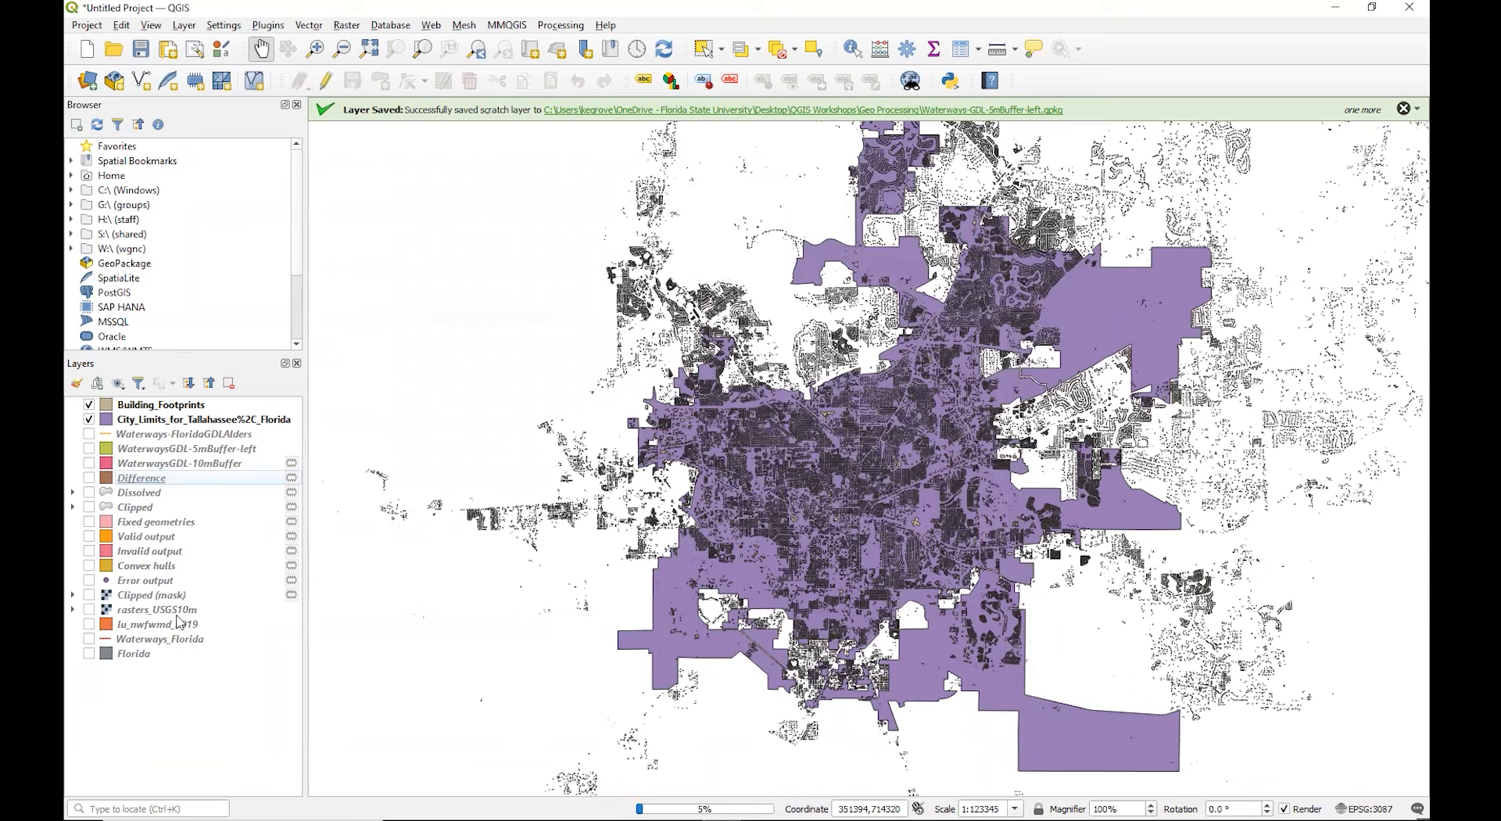
Start the Intersection tool again with Building_Footprints as input and the city limits as overlay, keeping its dialog open during processing.
click(322, 25)
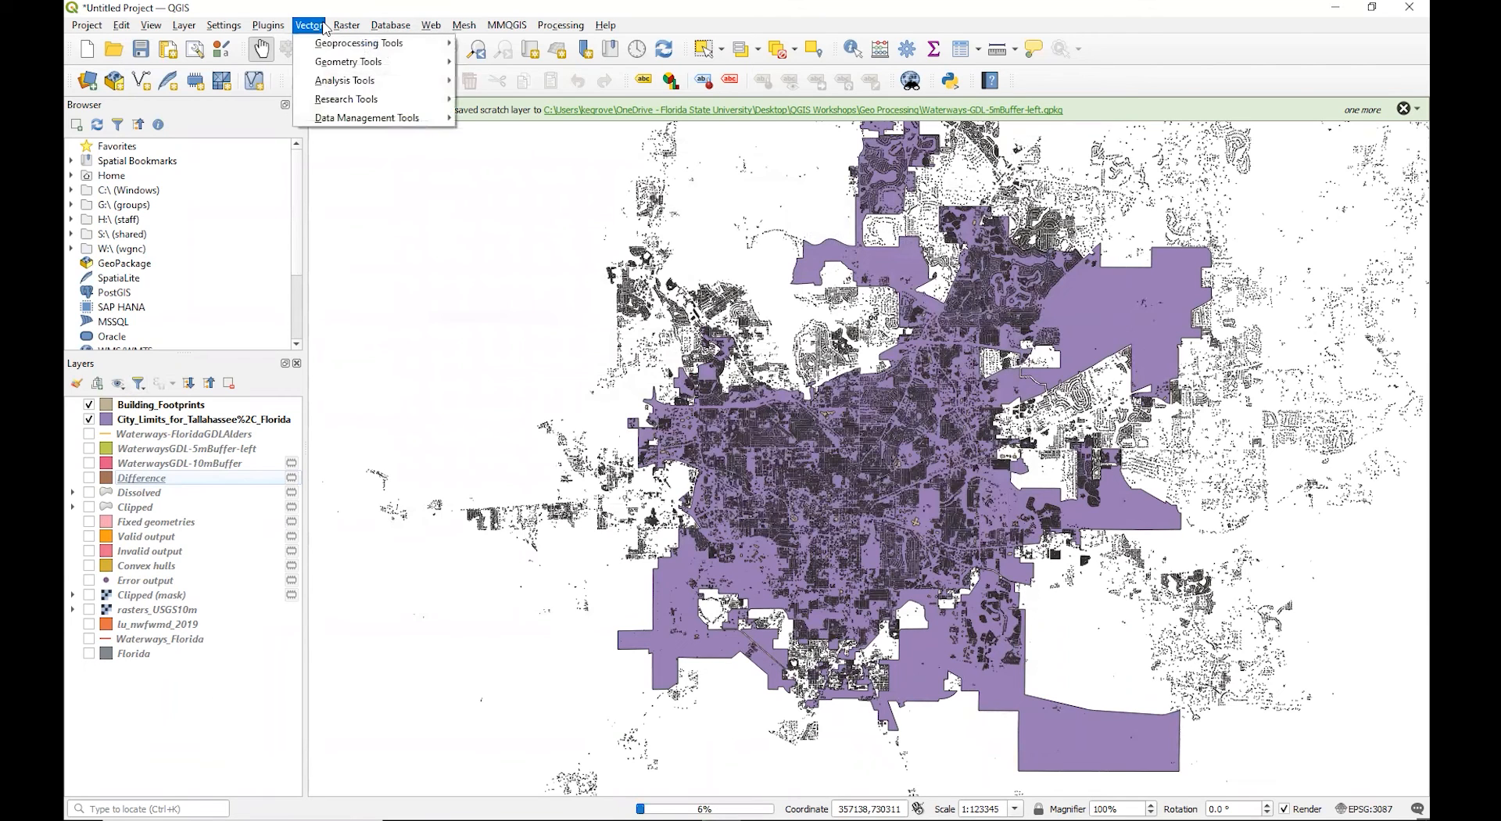
mouse_move(315, 53)
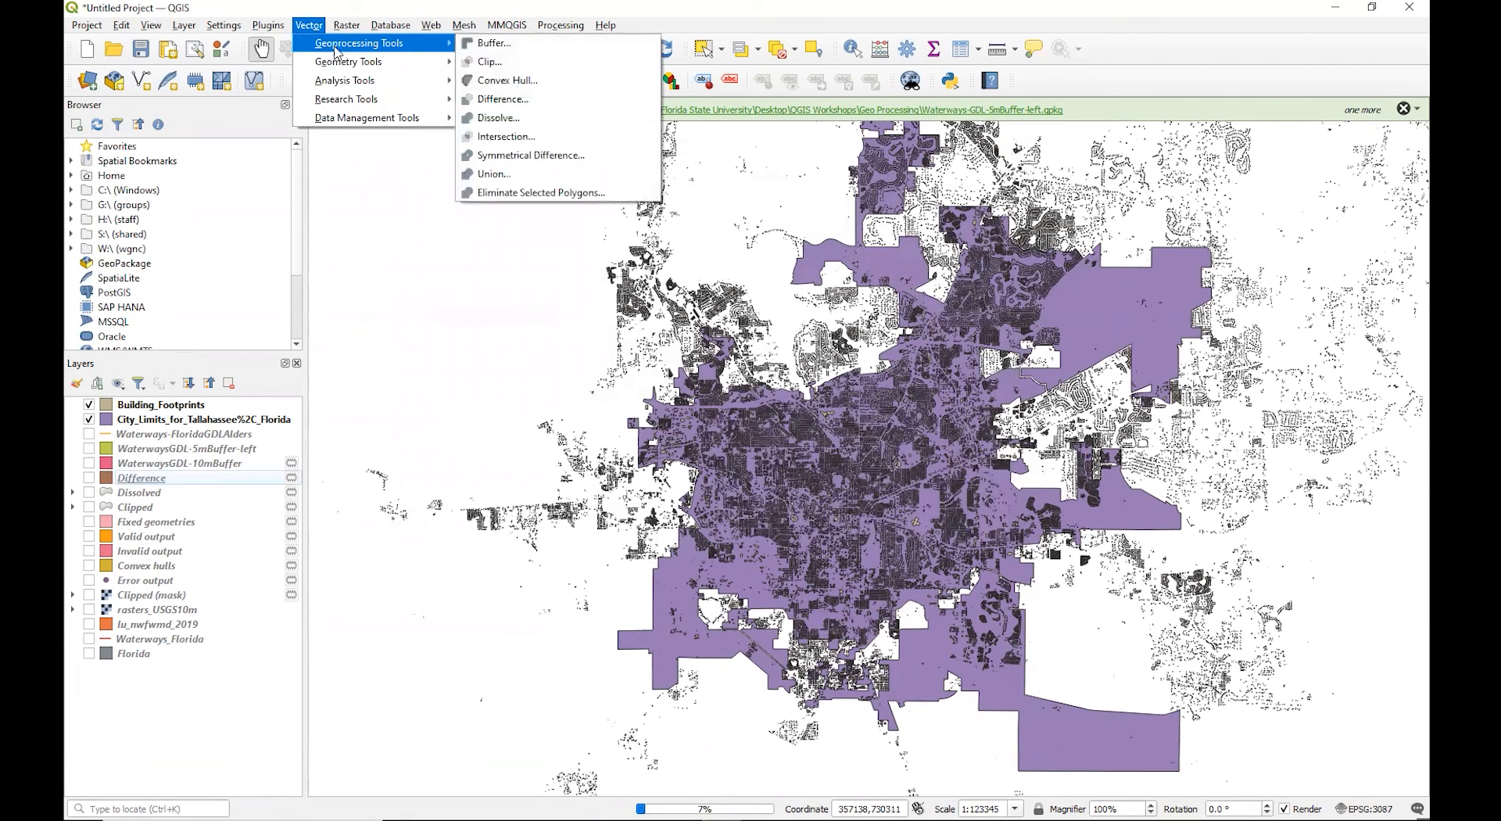
click(507, 138)
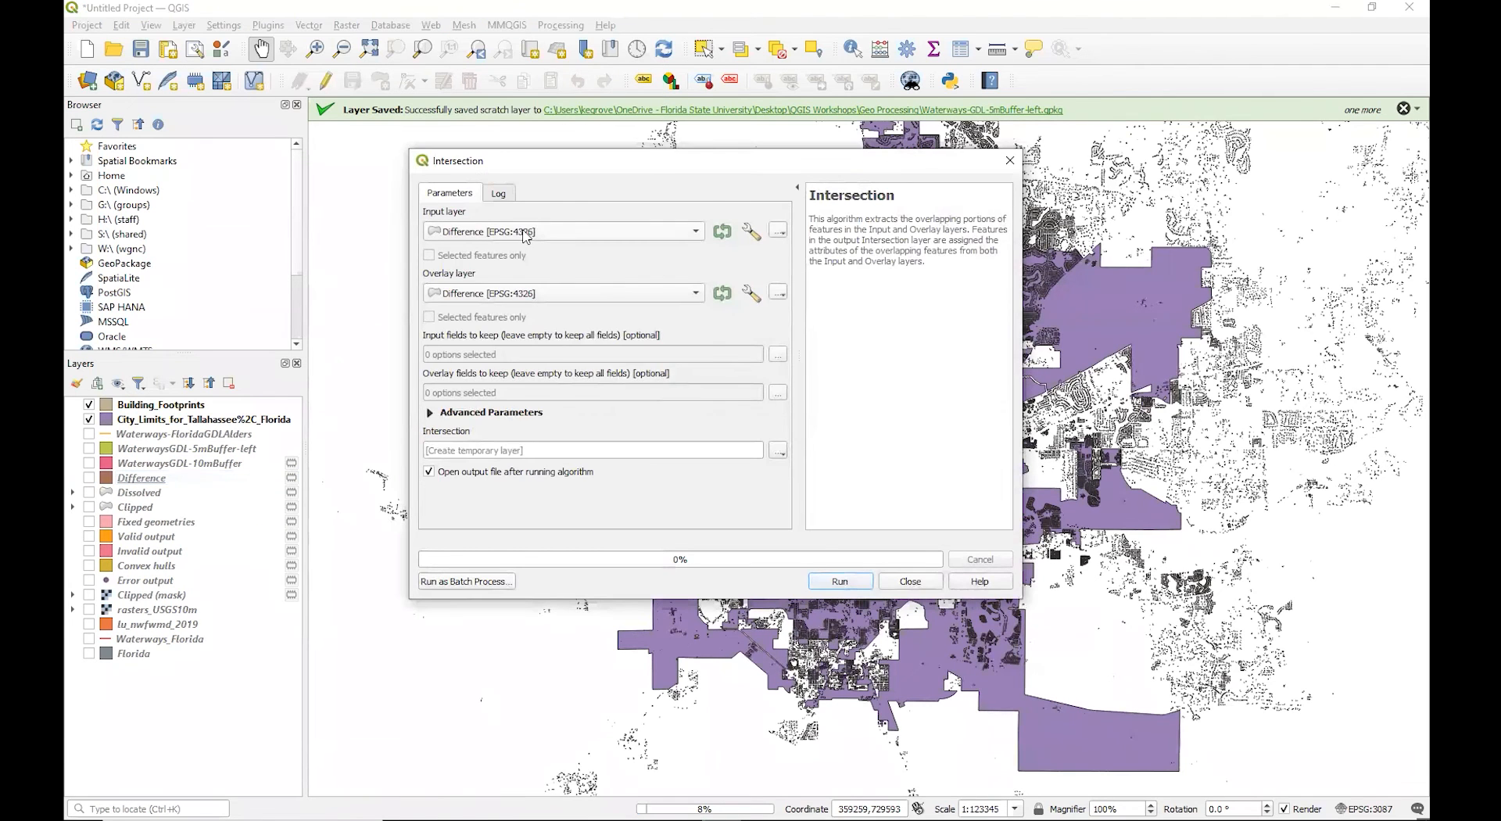
click(526, 234)
click(521, 163)
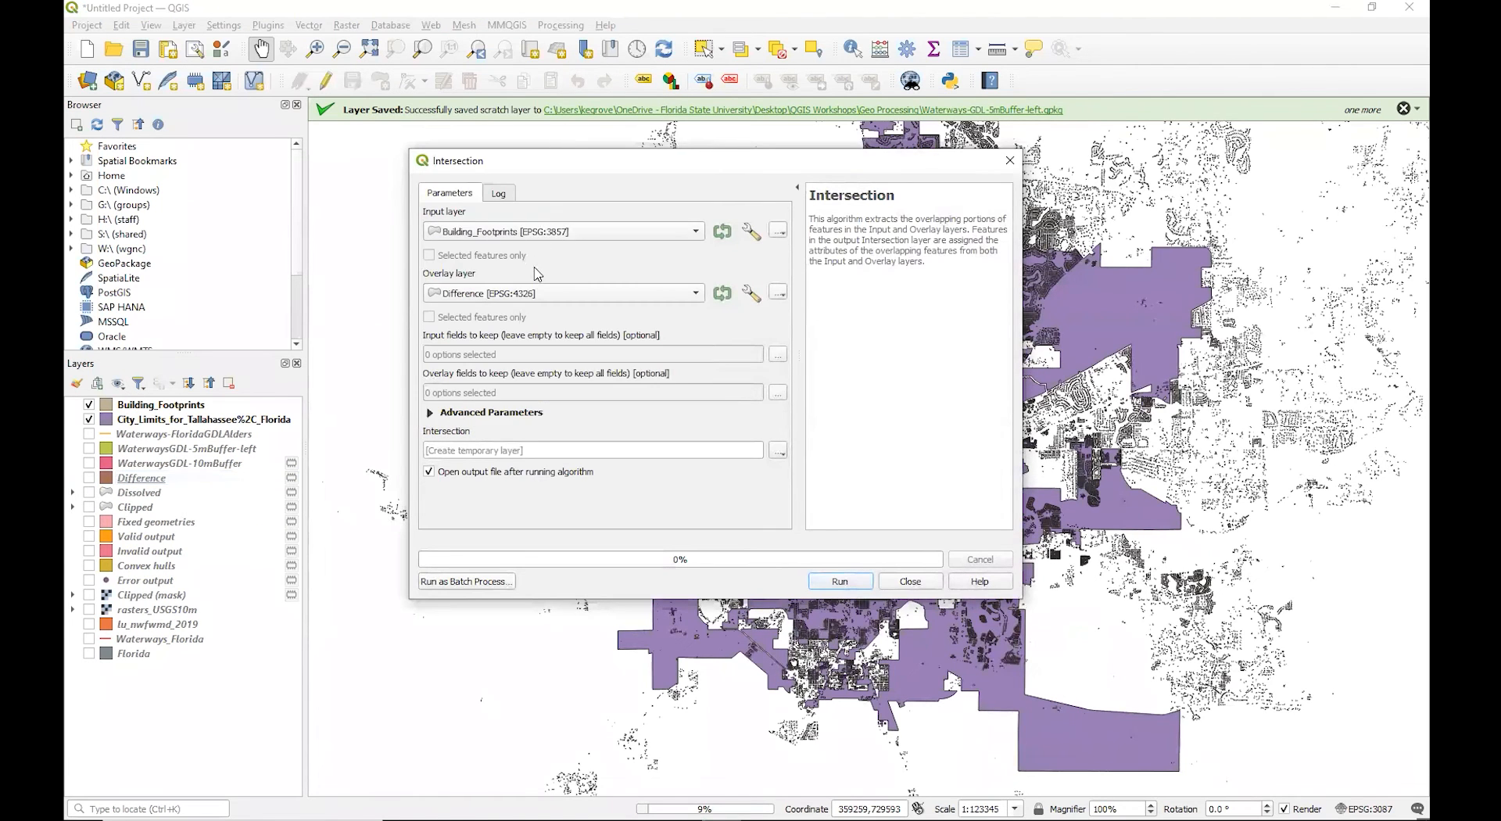
click(530, 295)
click(525, 242)
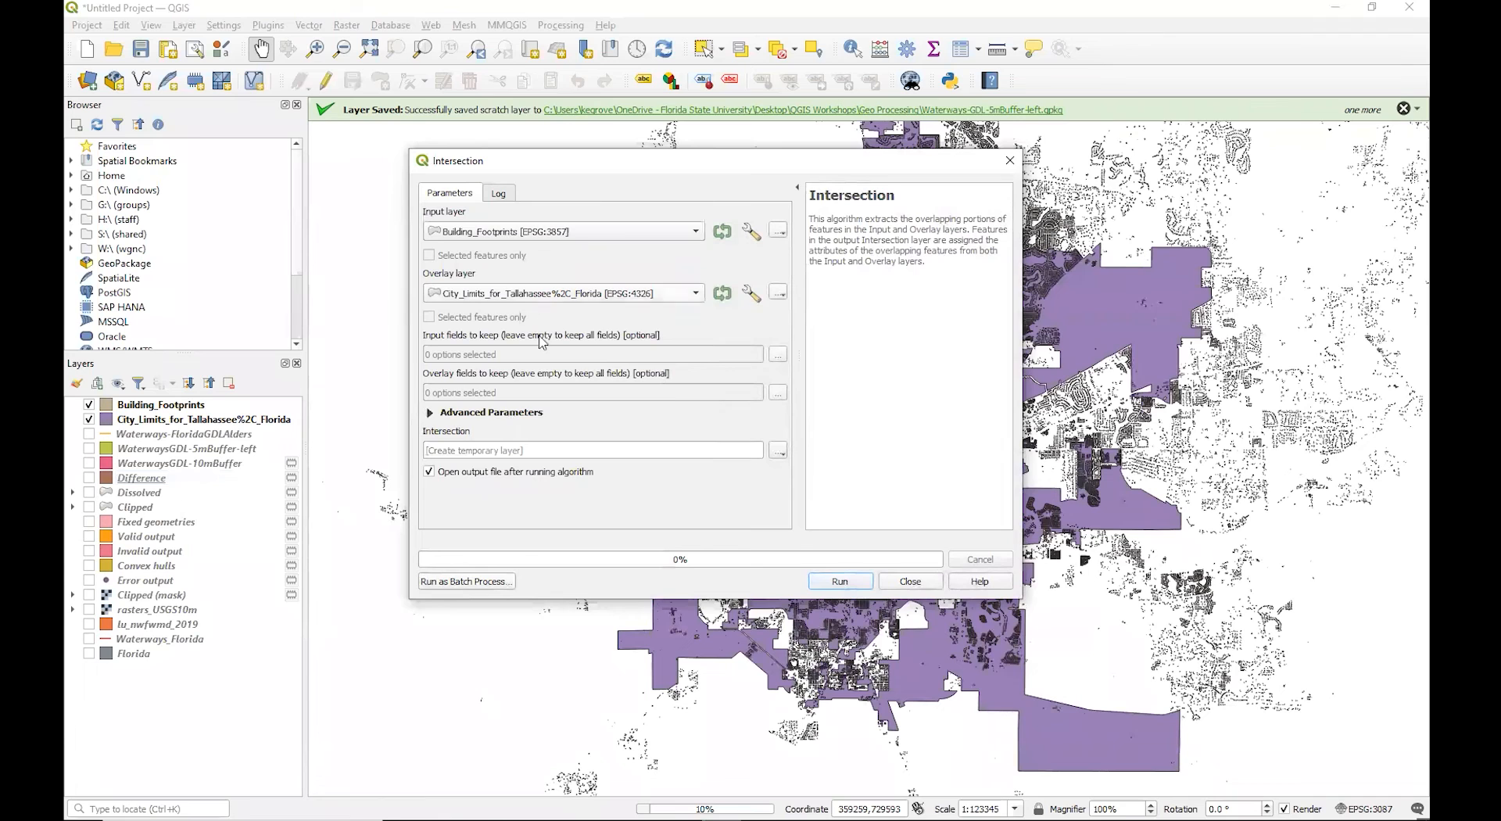
click(833, 584)
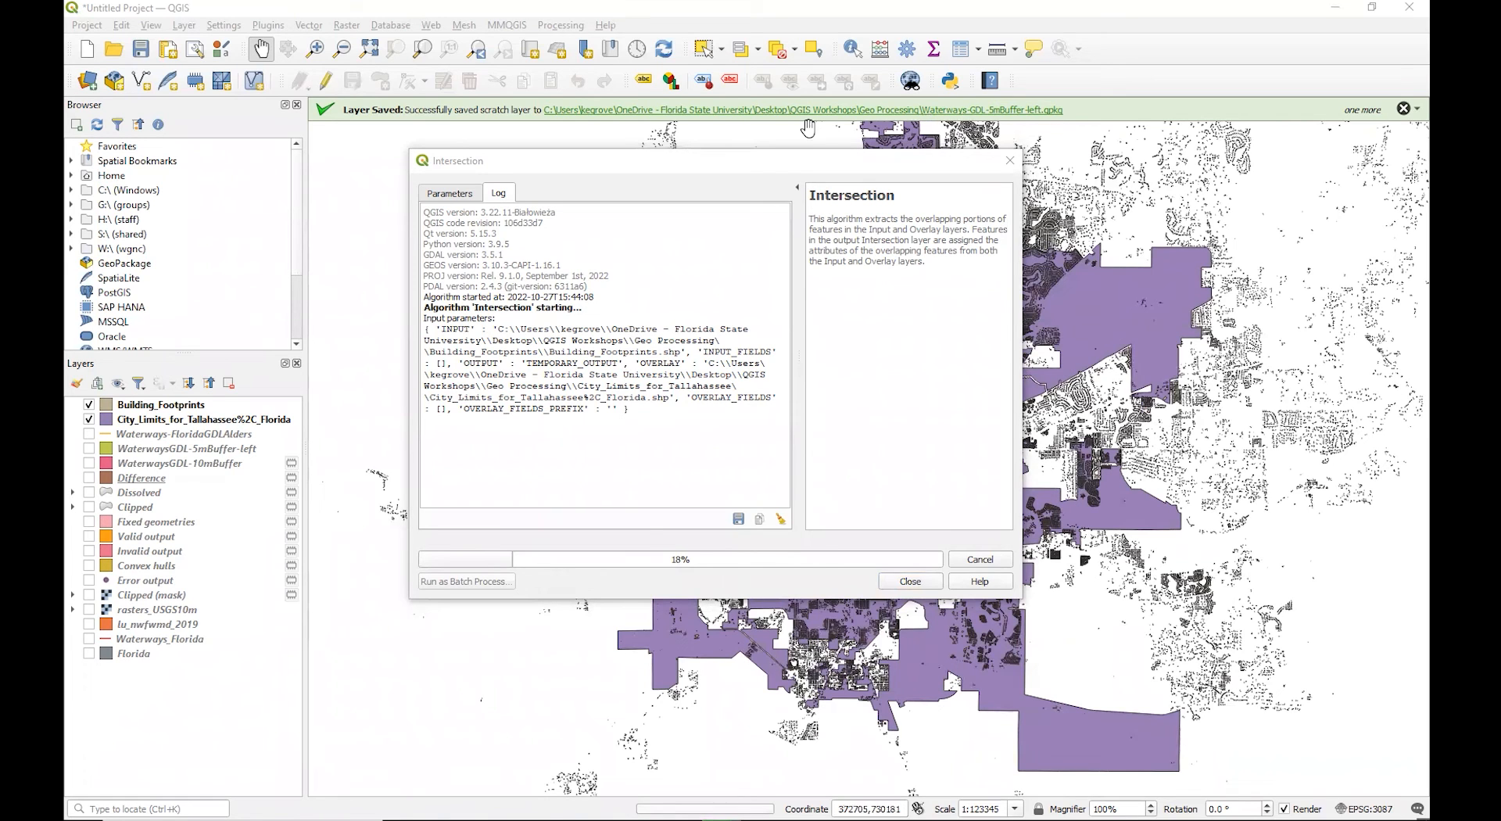
Switch to the "Vector Geoprocessing Tools in QGIS" document in Google Docs and review the example result of Part 6: Intersection.
click(765, 165)
click(753, 164)
key(alt+Tab)
scroll(640, 446, down, 2)
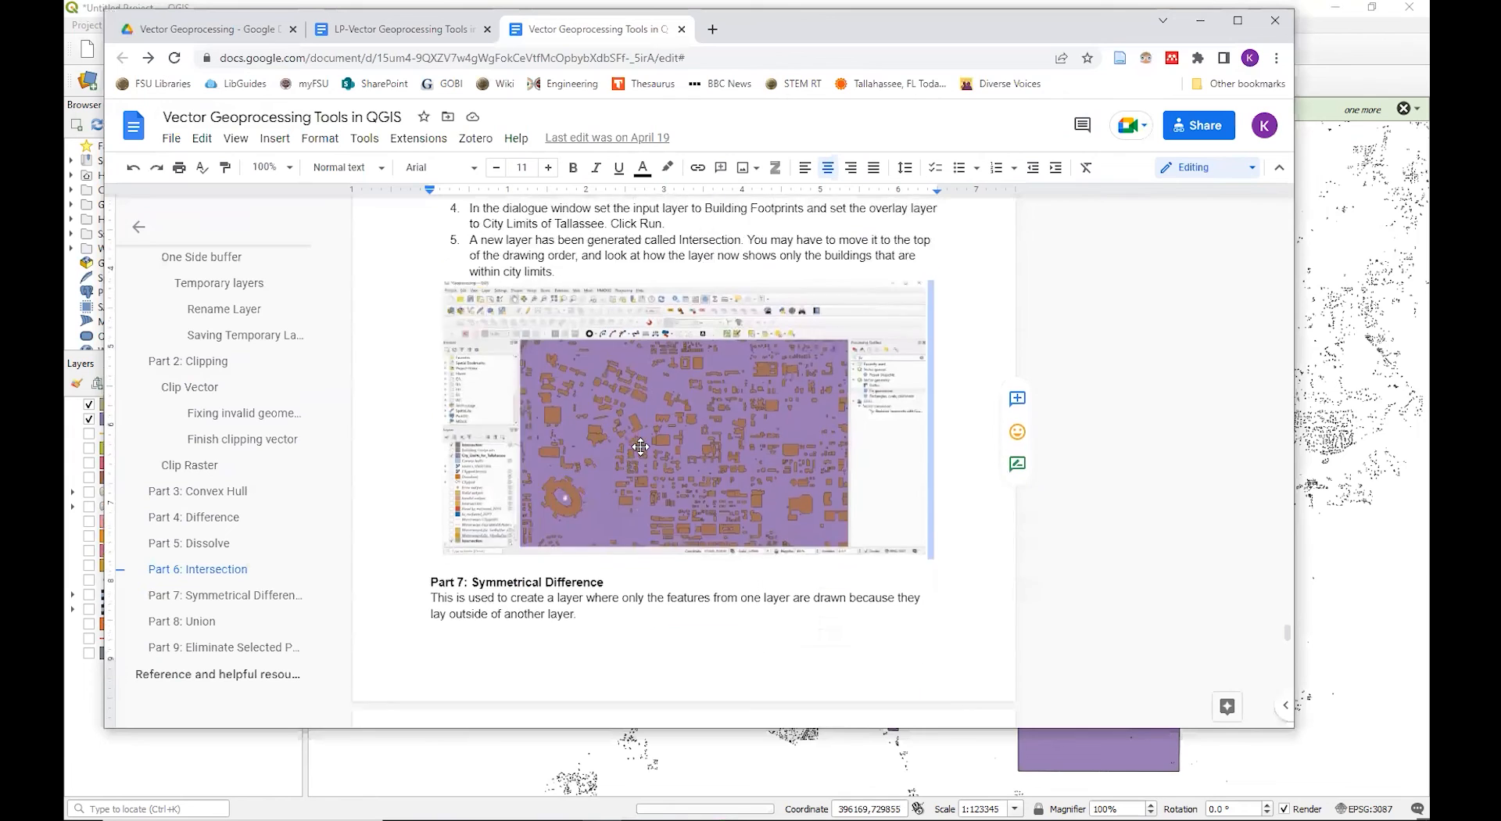
Finish reviewing the Part 6 example, switch back to QGIS and close the Intersection dialog when processing is done.
scroll(640, 446, down, 1)
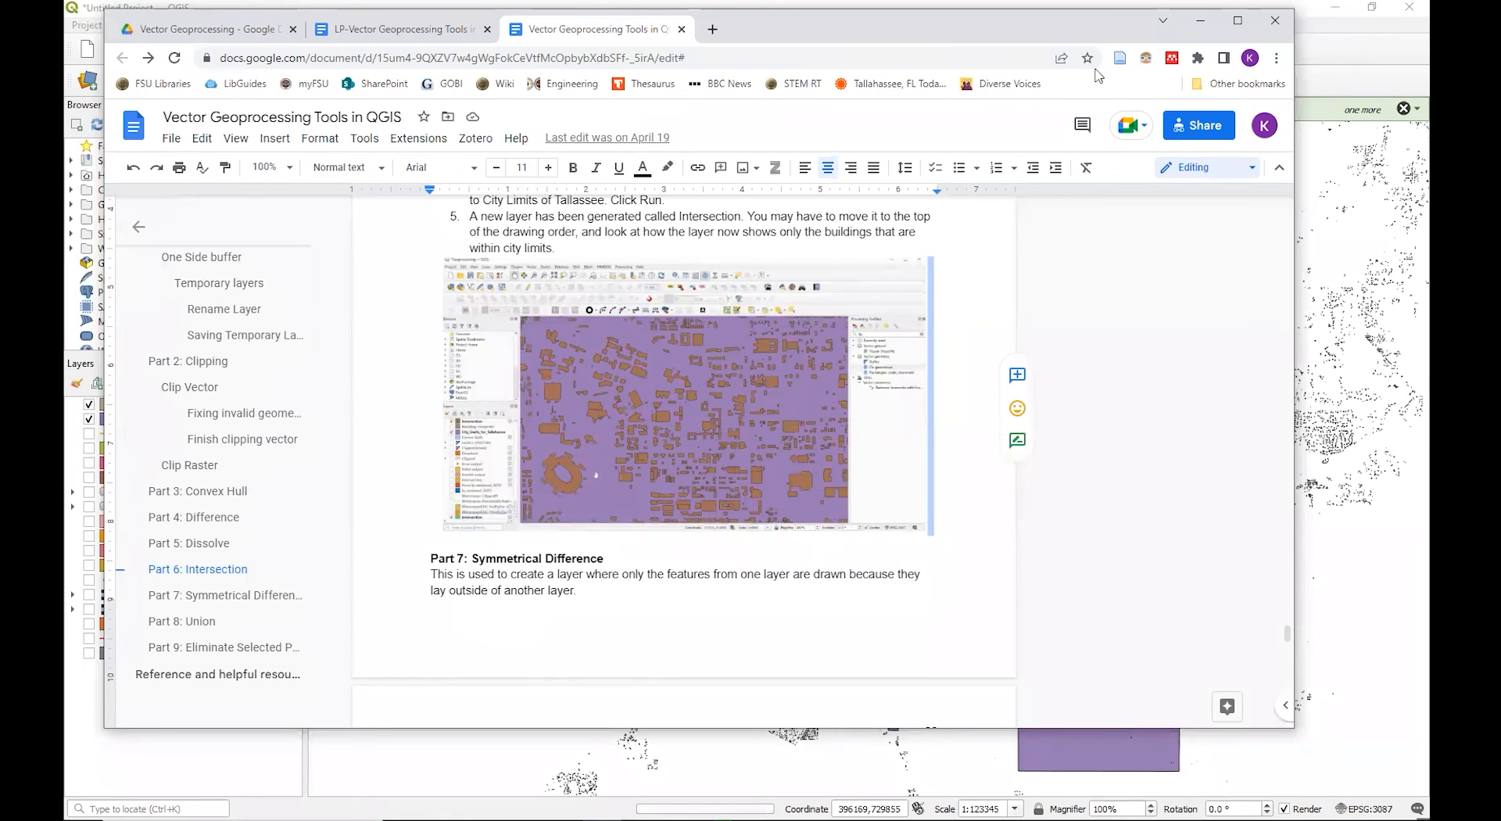
key(alt+Tab)
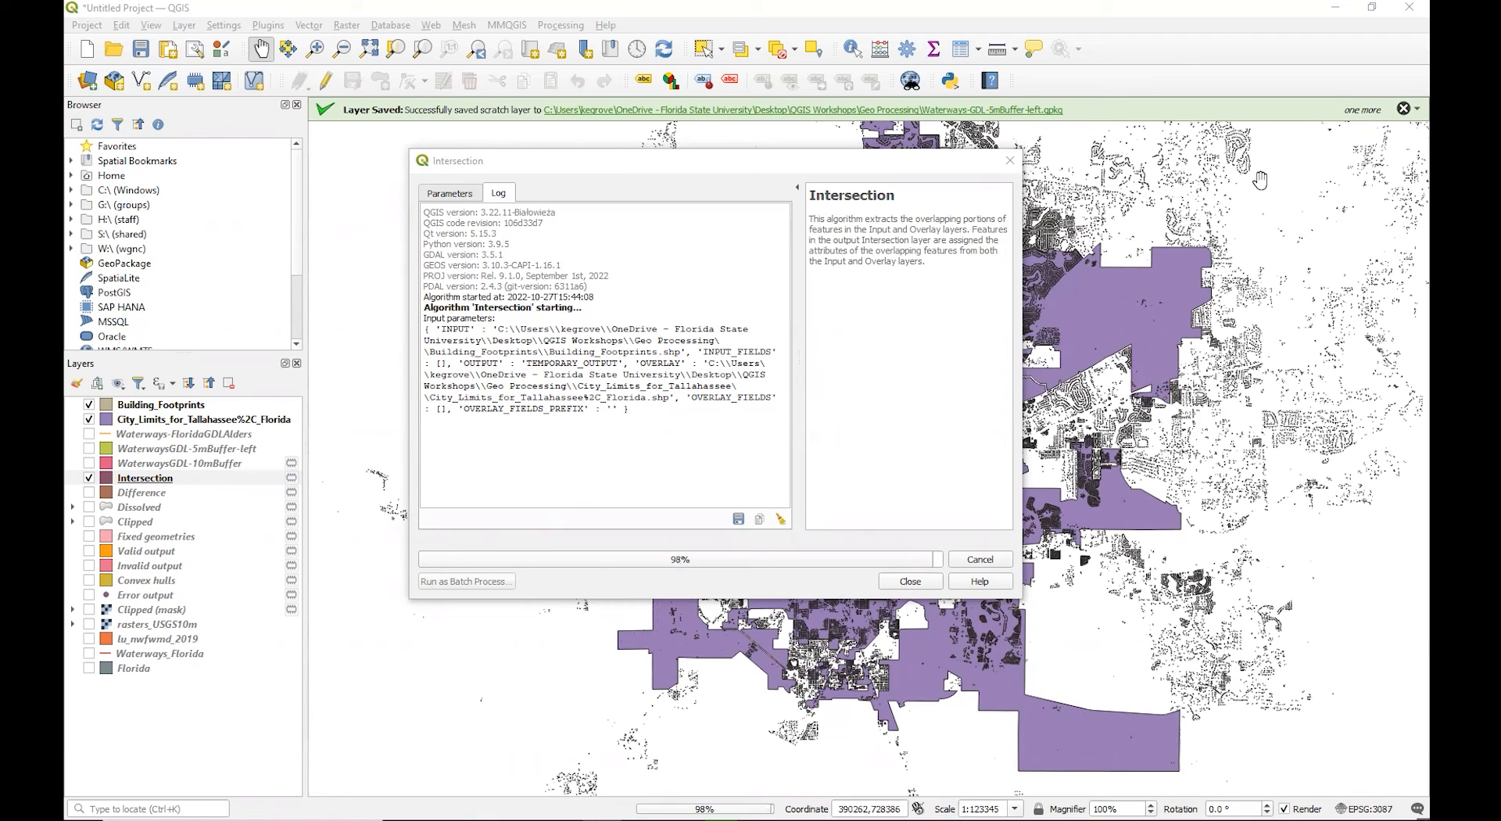
click(1025, 28)
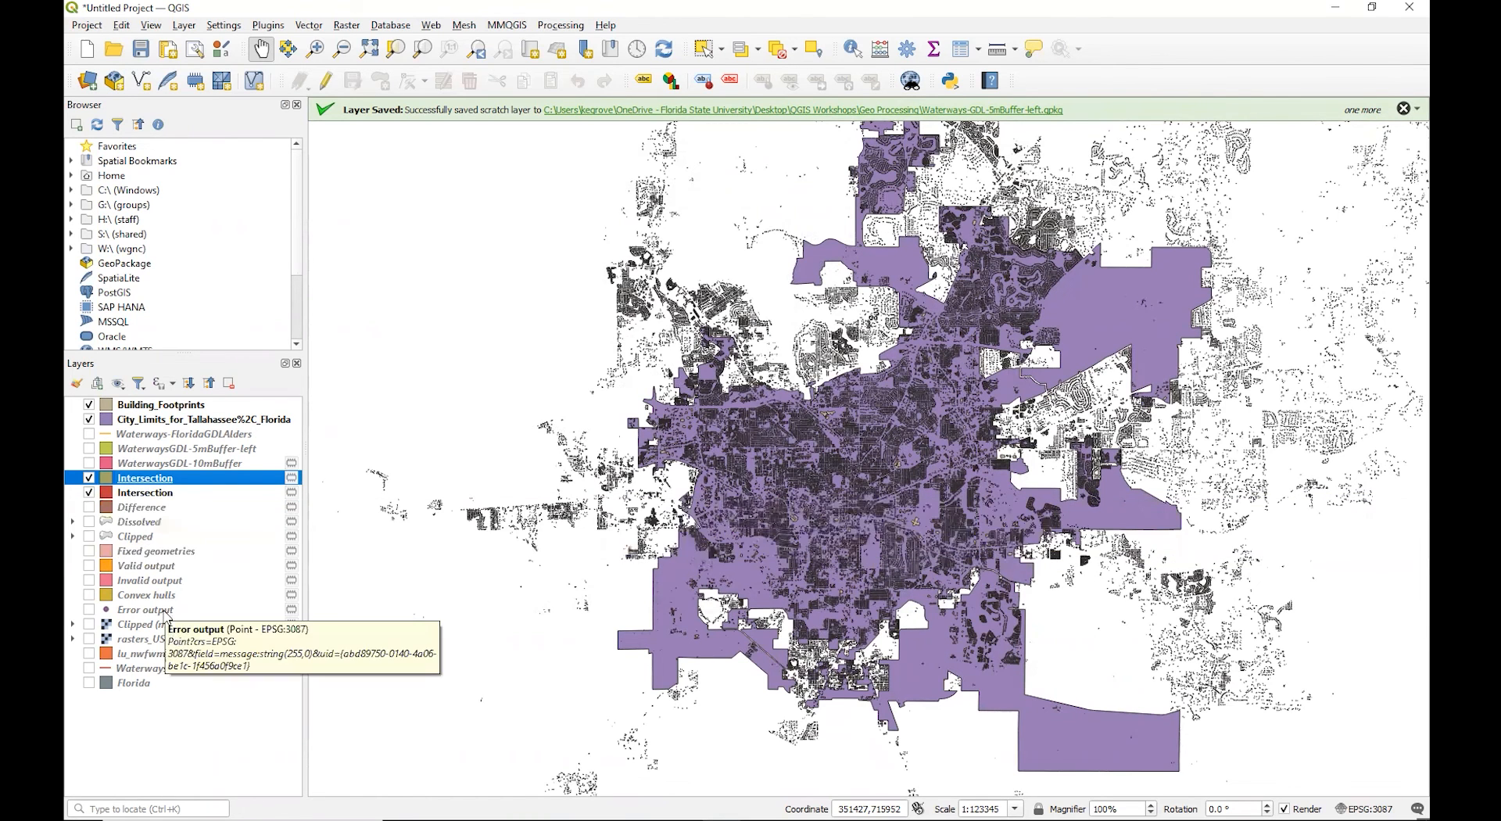
Move the new Intersection layer to the top of the layer order and compare it with Building_Footprints by toggling the footprints' visibility.
click(89, 404)
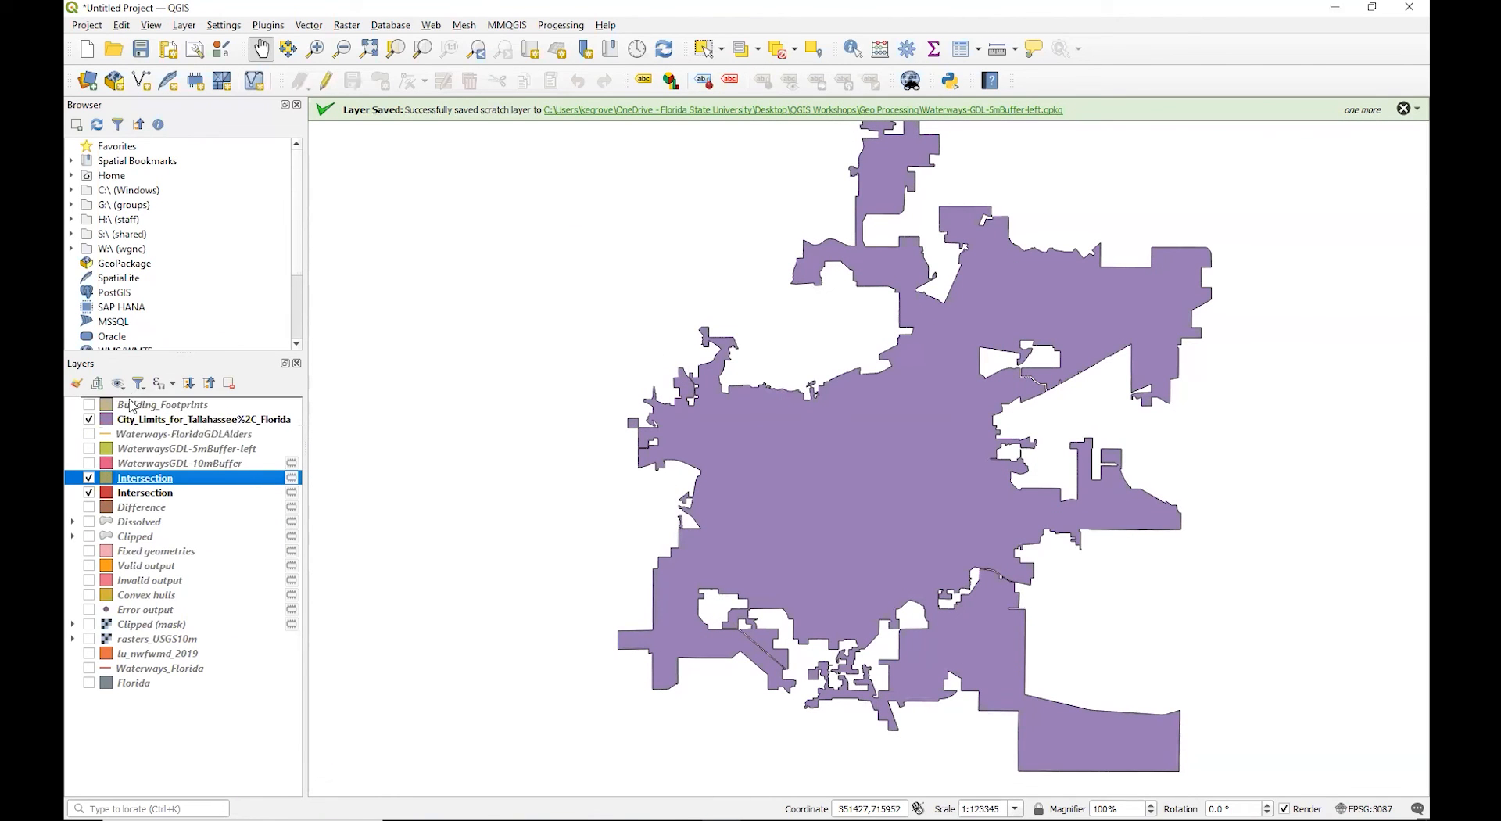
drag(131, 406, 132, 402)
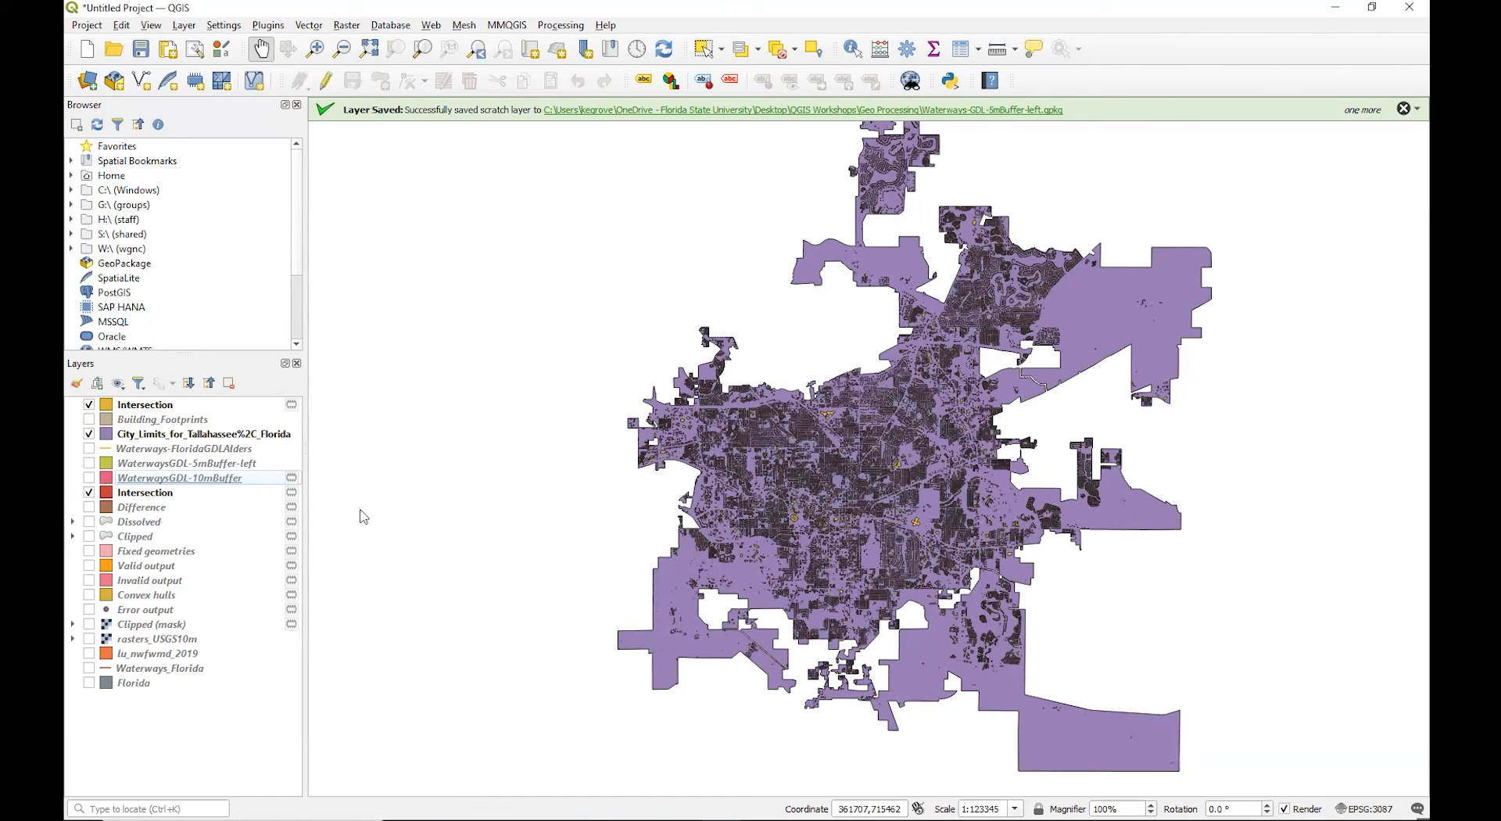
click(88, 420)
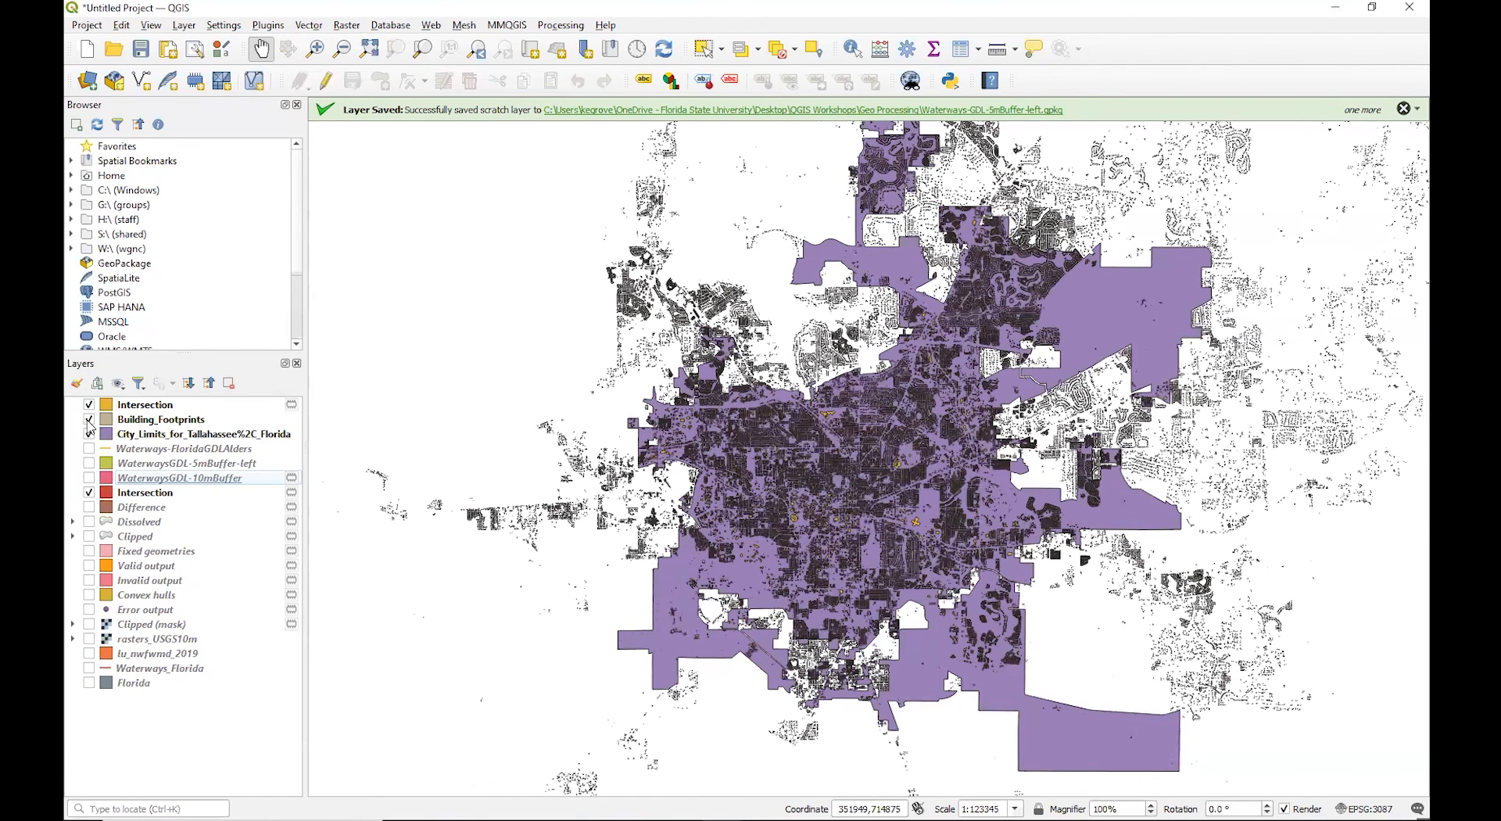
click(88, 421)
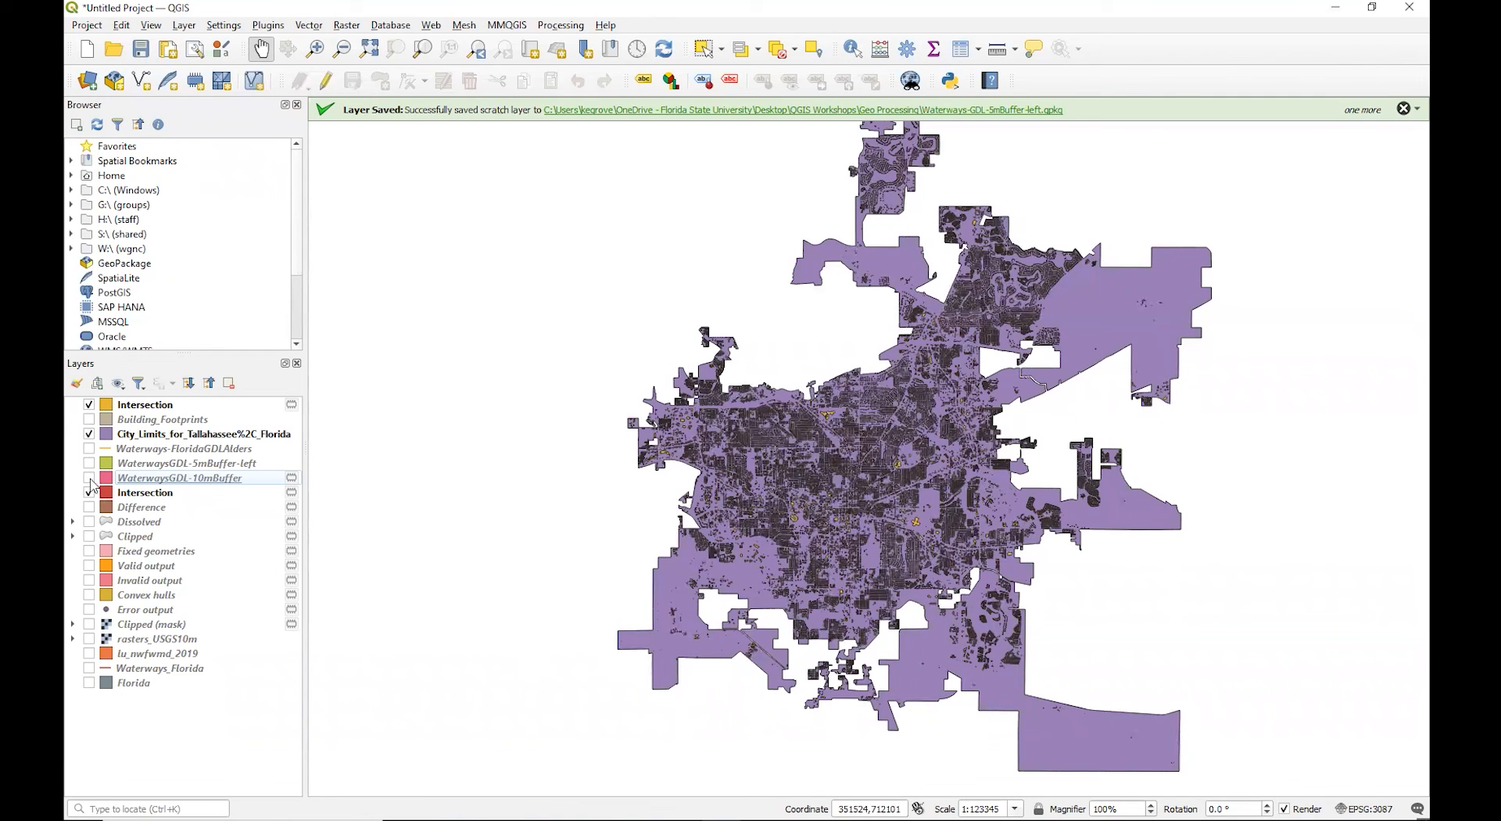
Show Building_Footprints instead of Intersection and run Symmetrical Difference with Building_Footprints as input and City_Limits_for_Tallahassee%2C_Florida as overlay, output to a temporary layer.
click(88, 404)
click(88, 419)
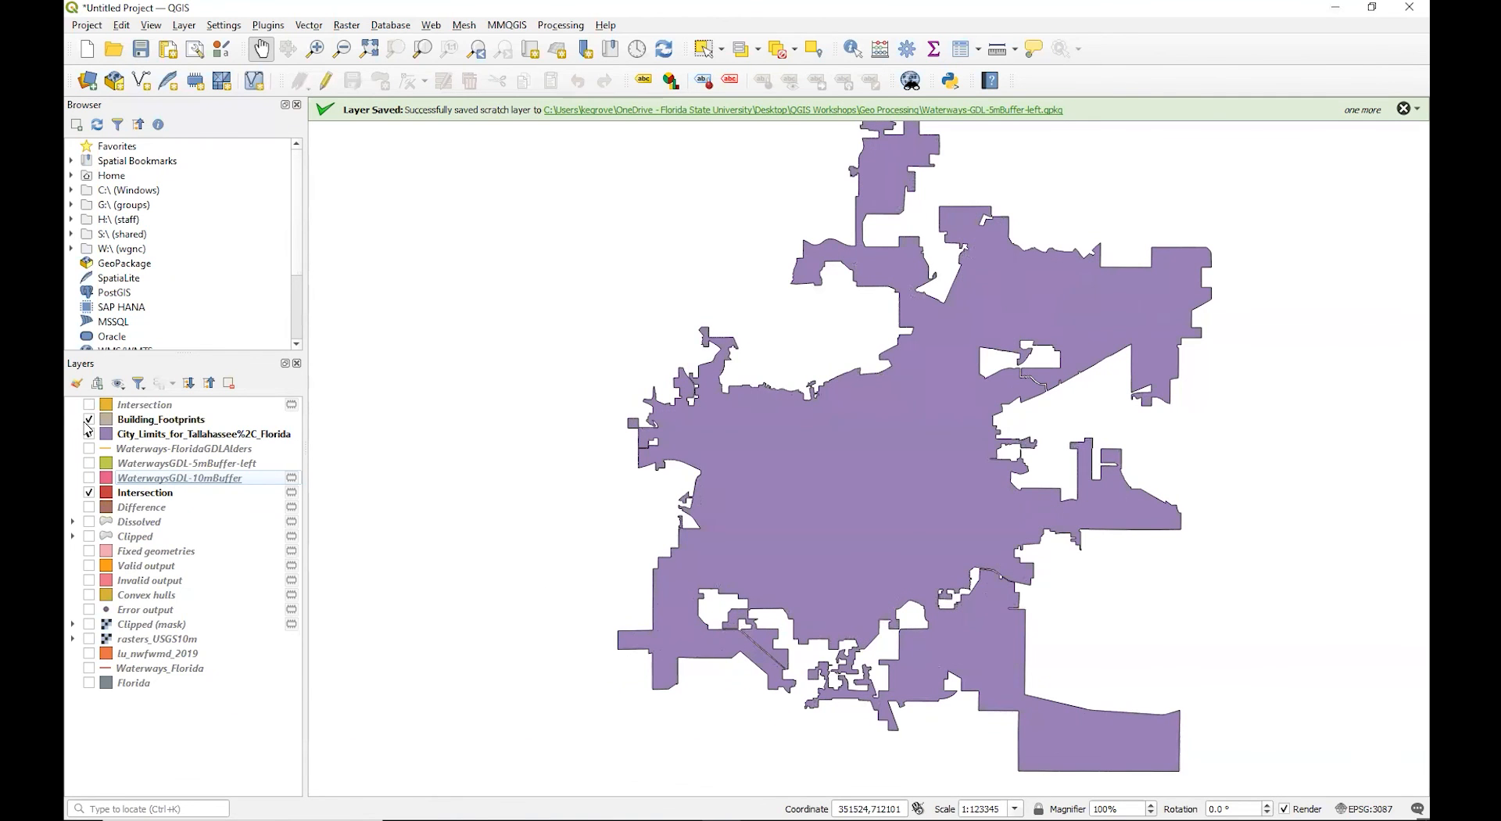
click(300, 26)
mouse_move(375, 43)
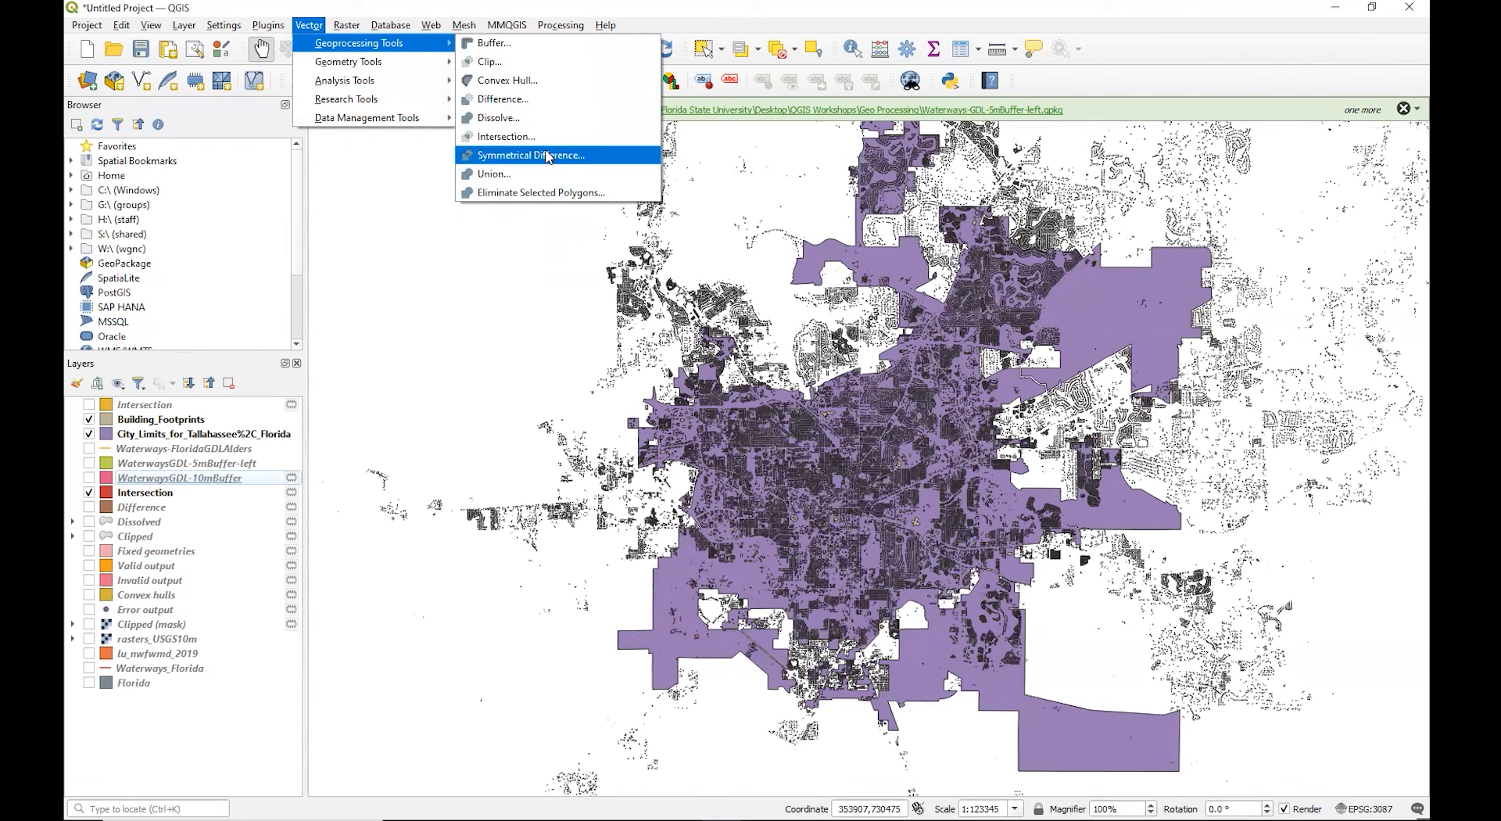
click(550, 162)
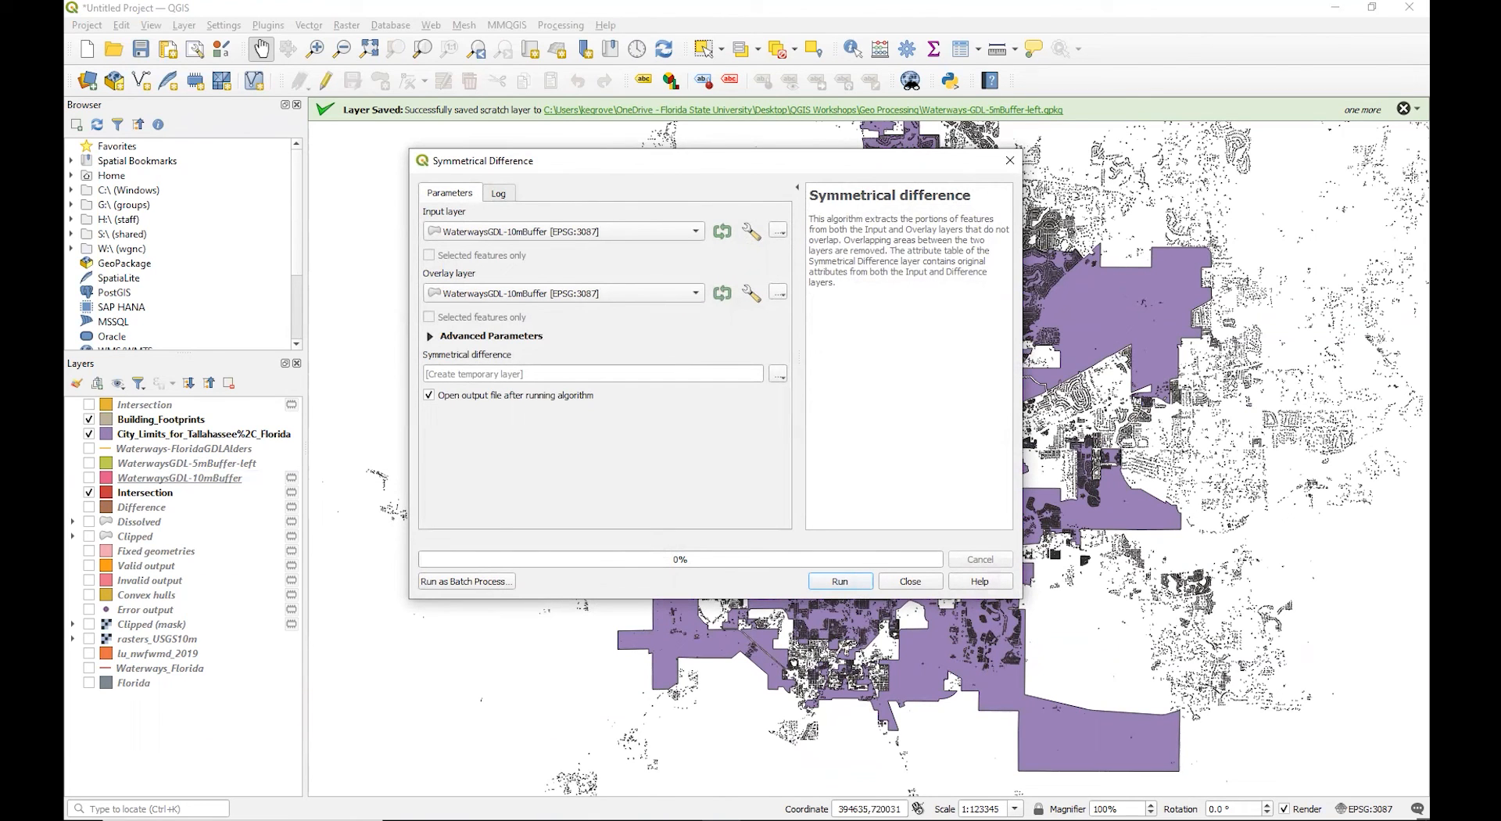
click(626, 233)
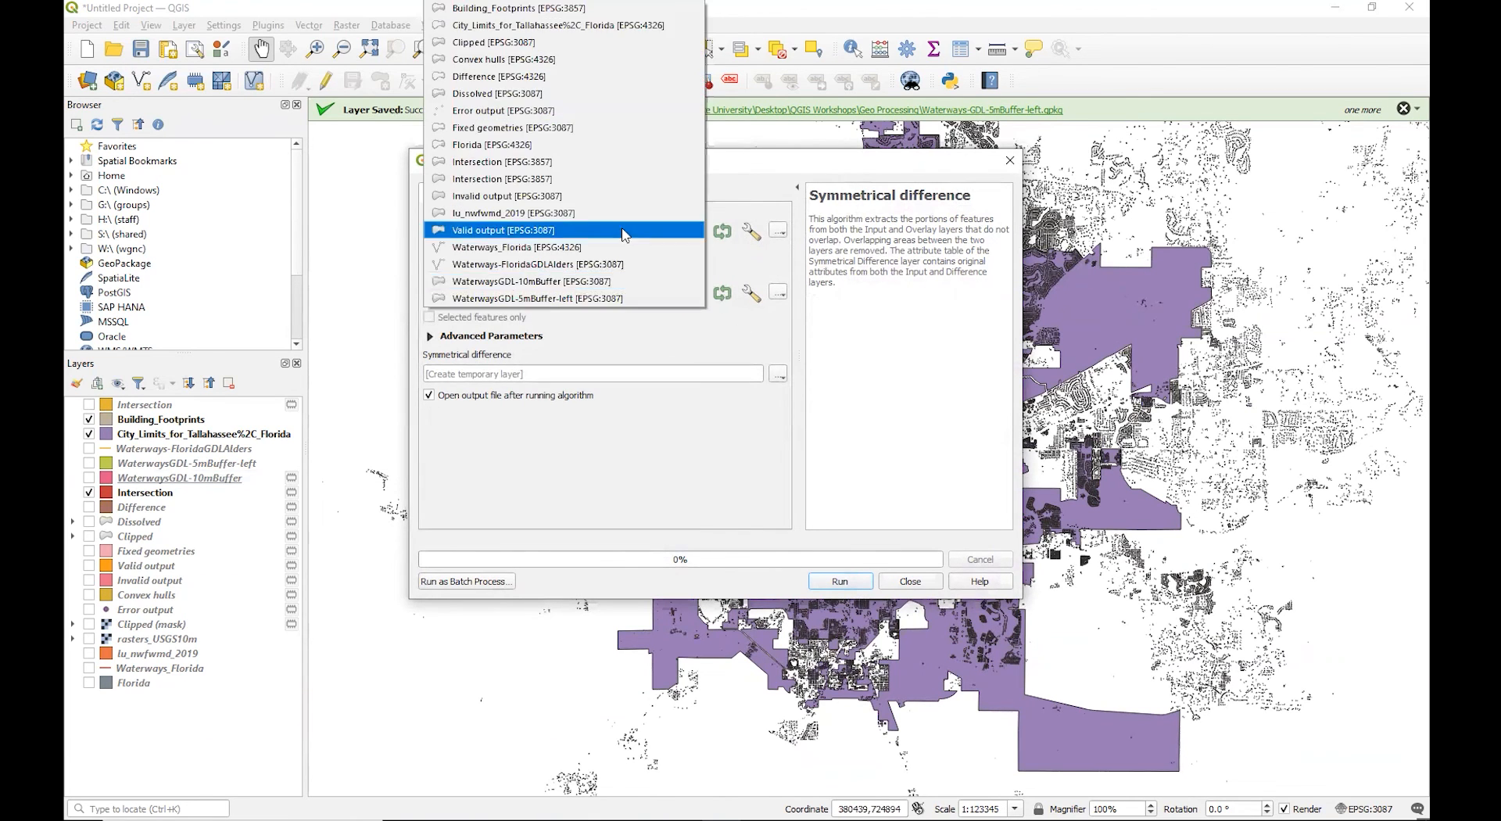
click(601, 12)
click(652, 292)
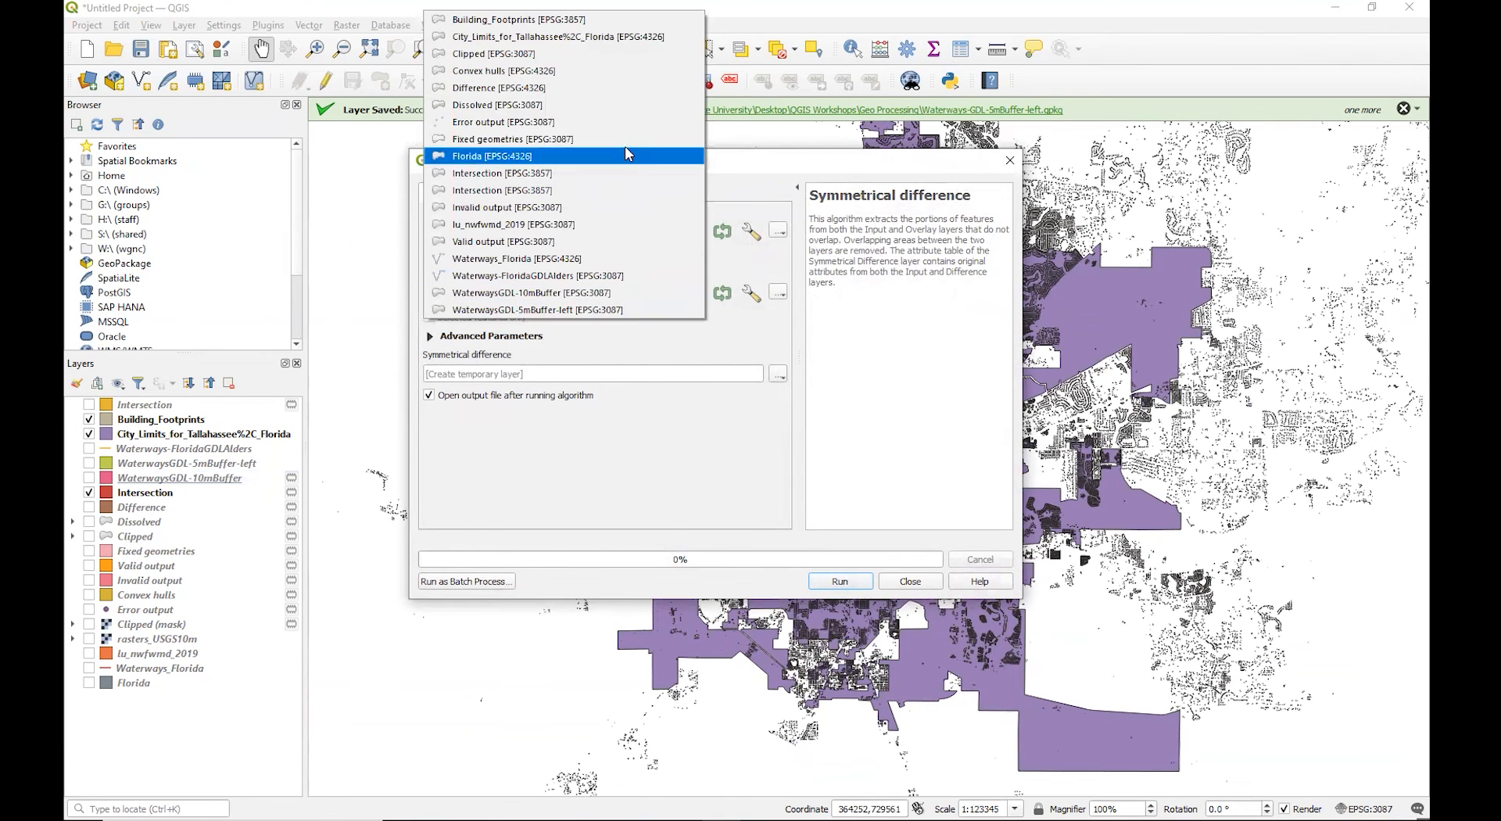
click(622, 36)
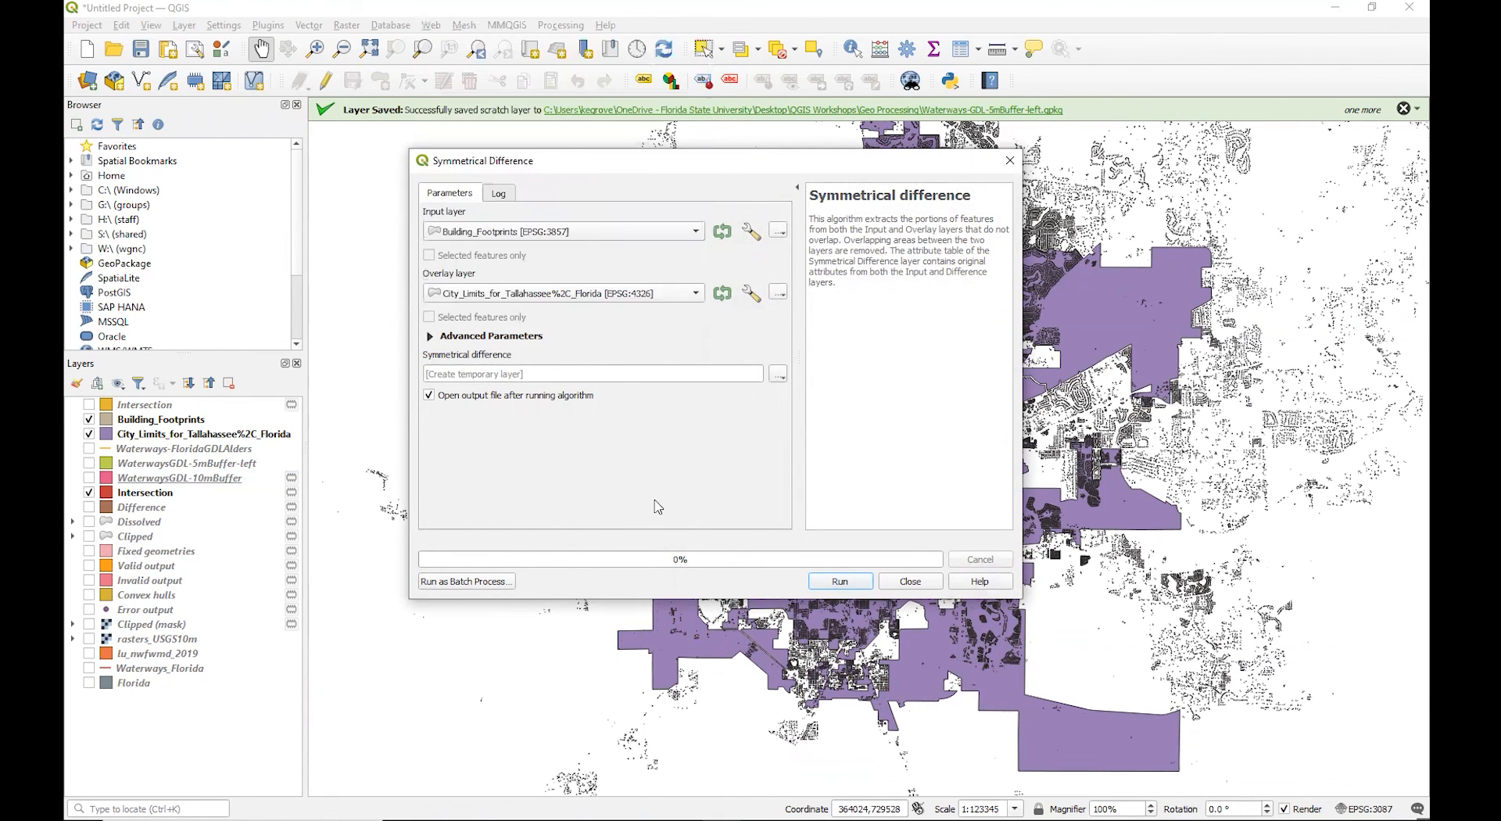
click(836, 580)
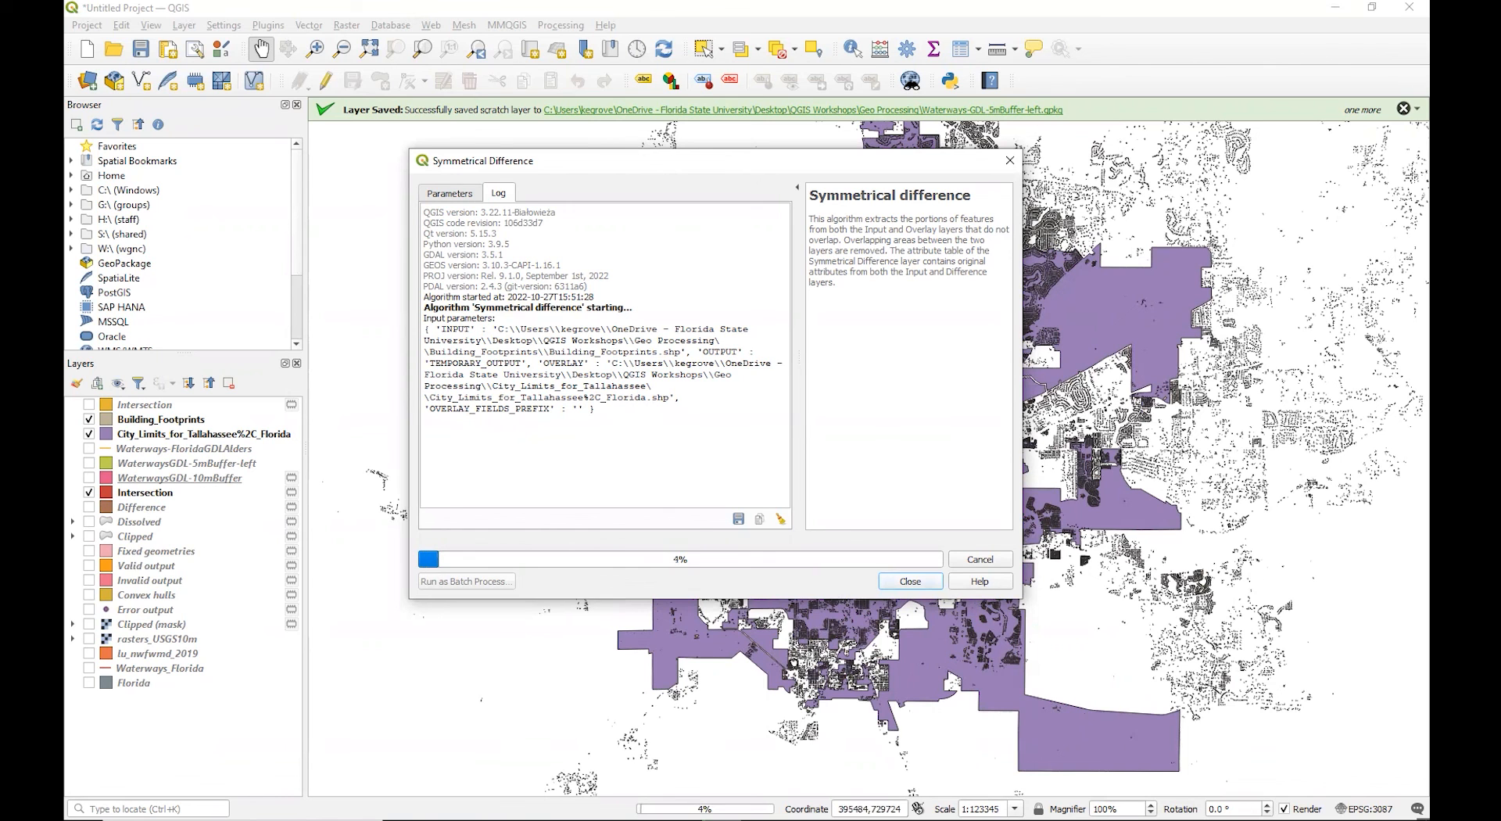
Check the Part 7 Symmetrical Difference example in Google Docs, then return to QGIS and close the tool's dialog while it processes.
key(alt+Tab)
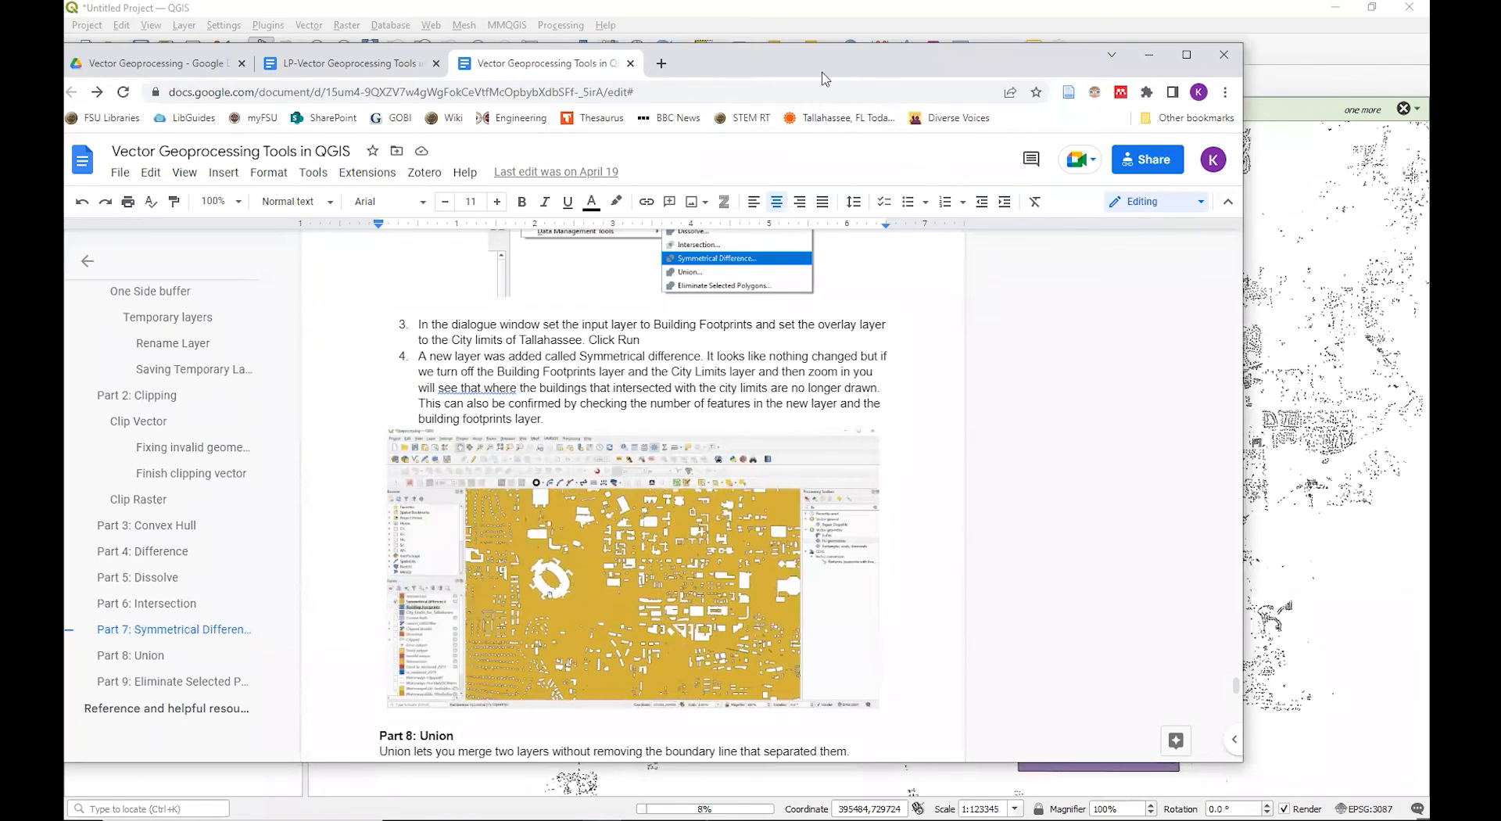
key(alt+Tab)
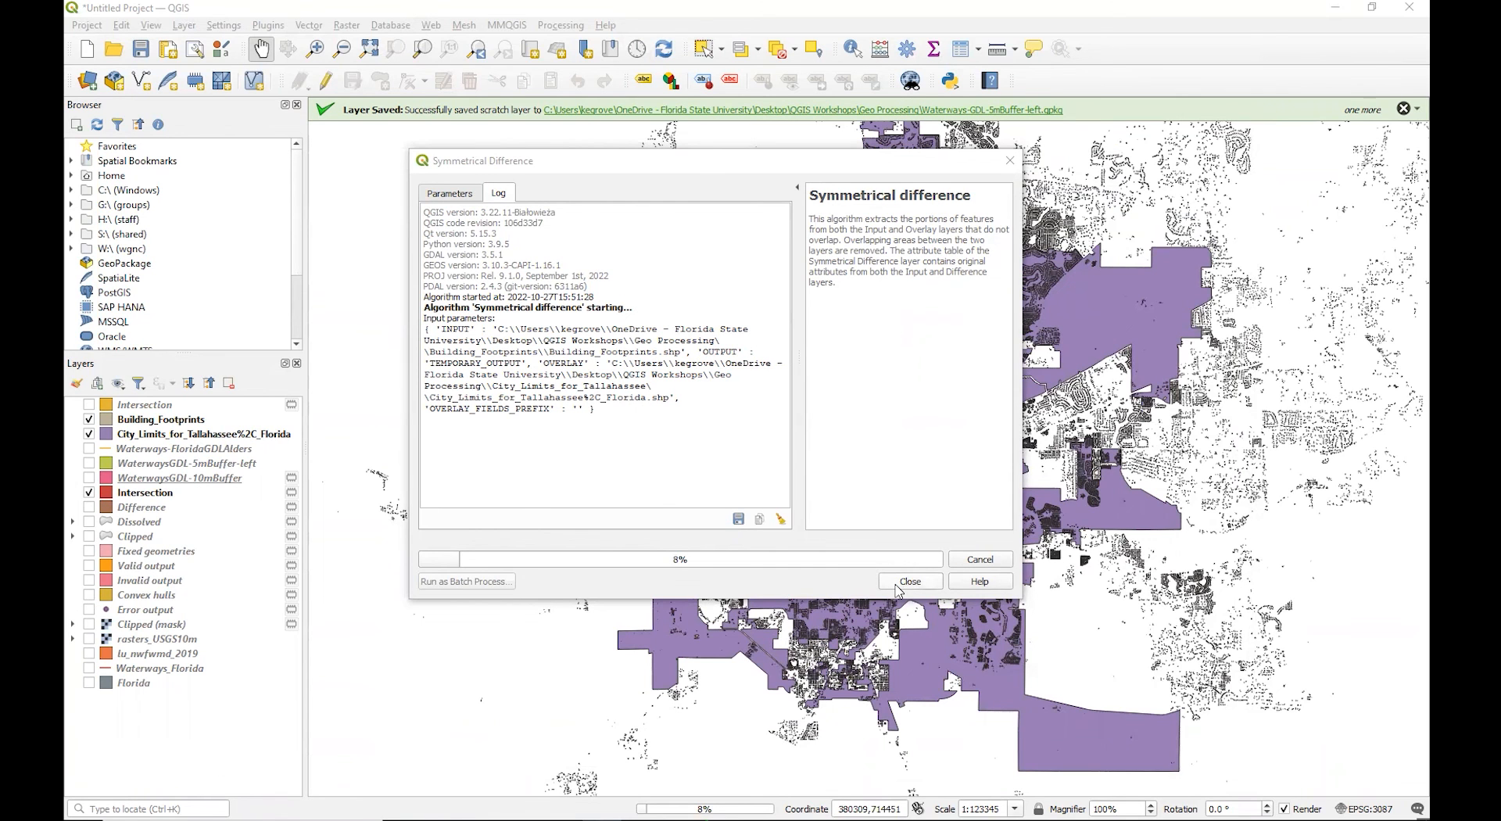
click(899, 582)
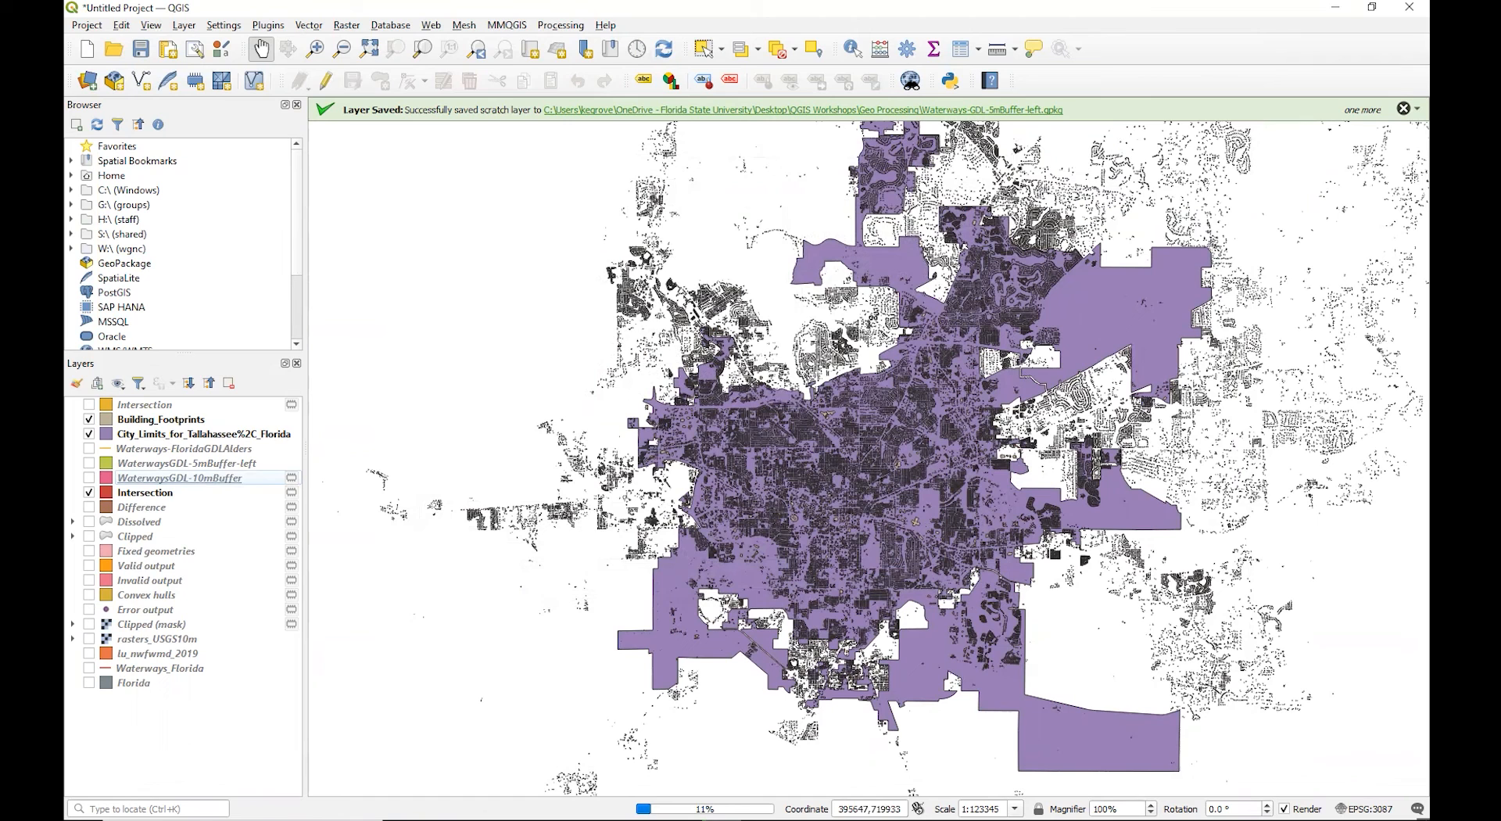
Add County_Commission_Districts.shp from the Geo Processing folder's County_Commission_Districts subfolder as a vector layer.
click(87, 83)
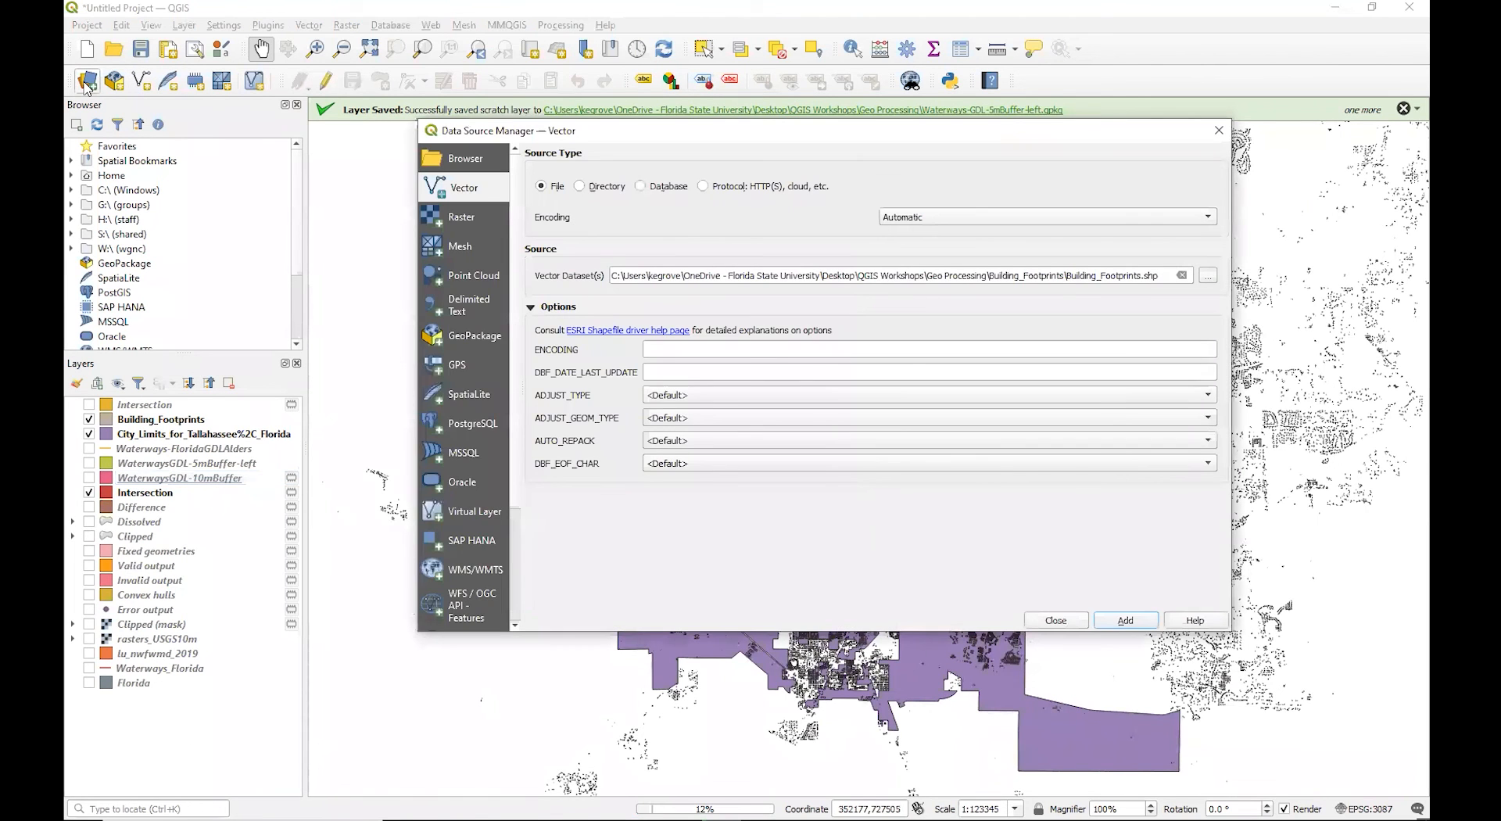
click(1208, 275)
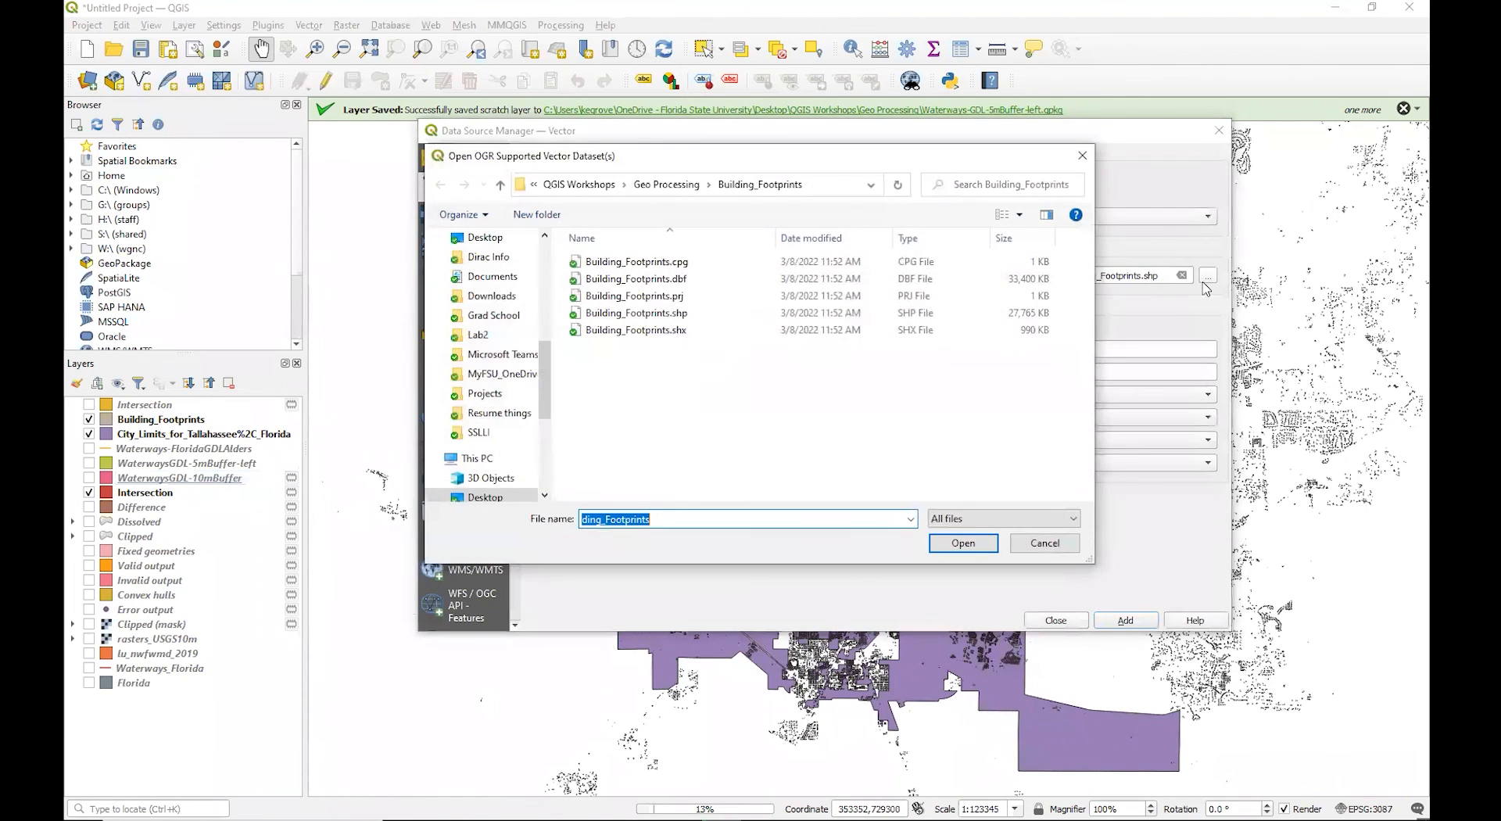
click(689, 188)
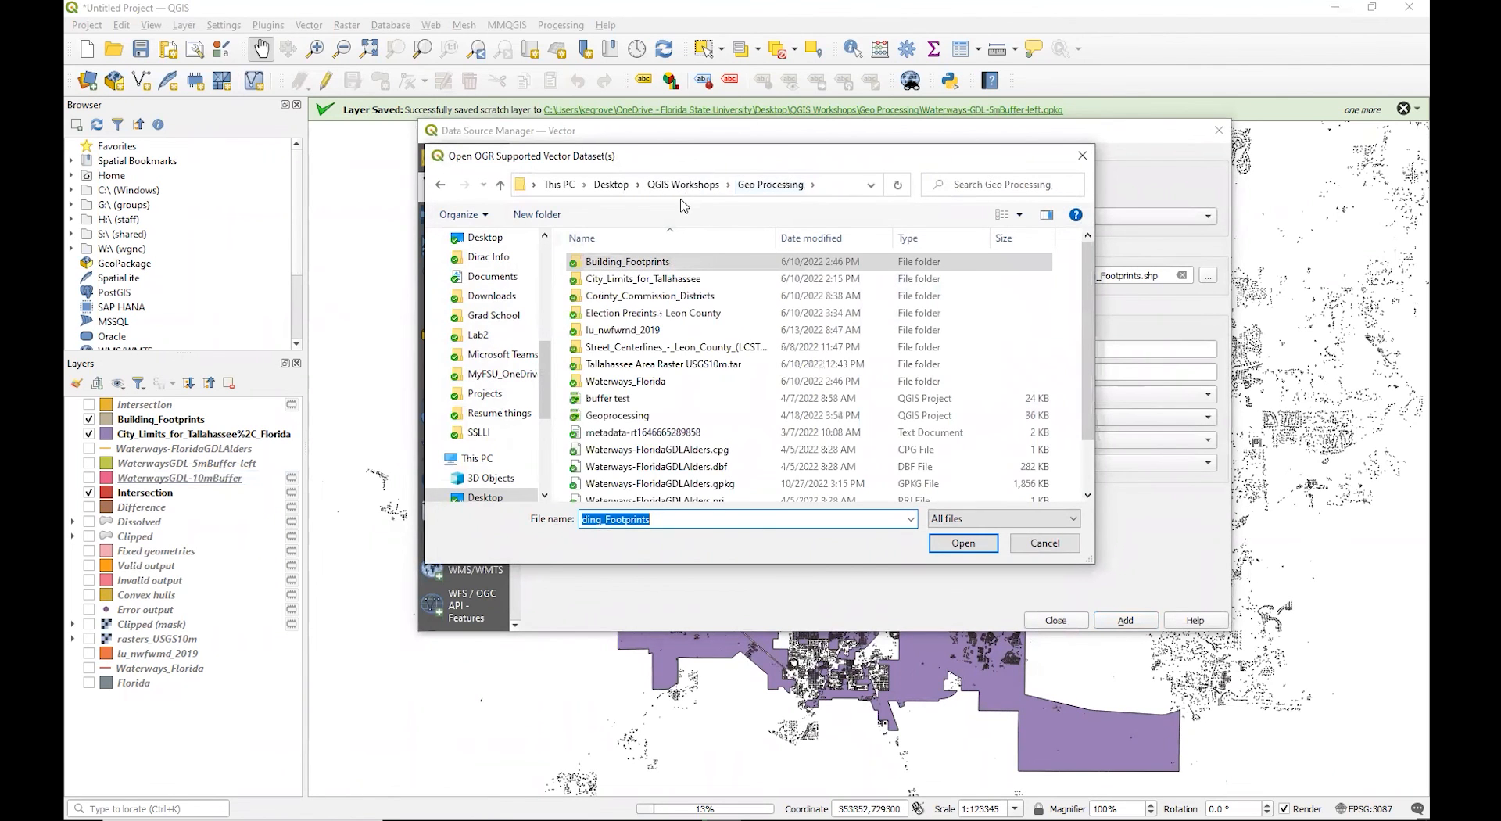
double_click(665, 296)
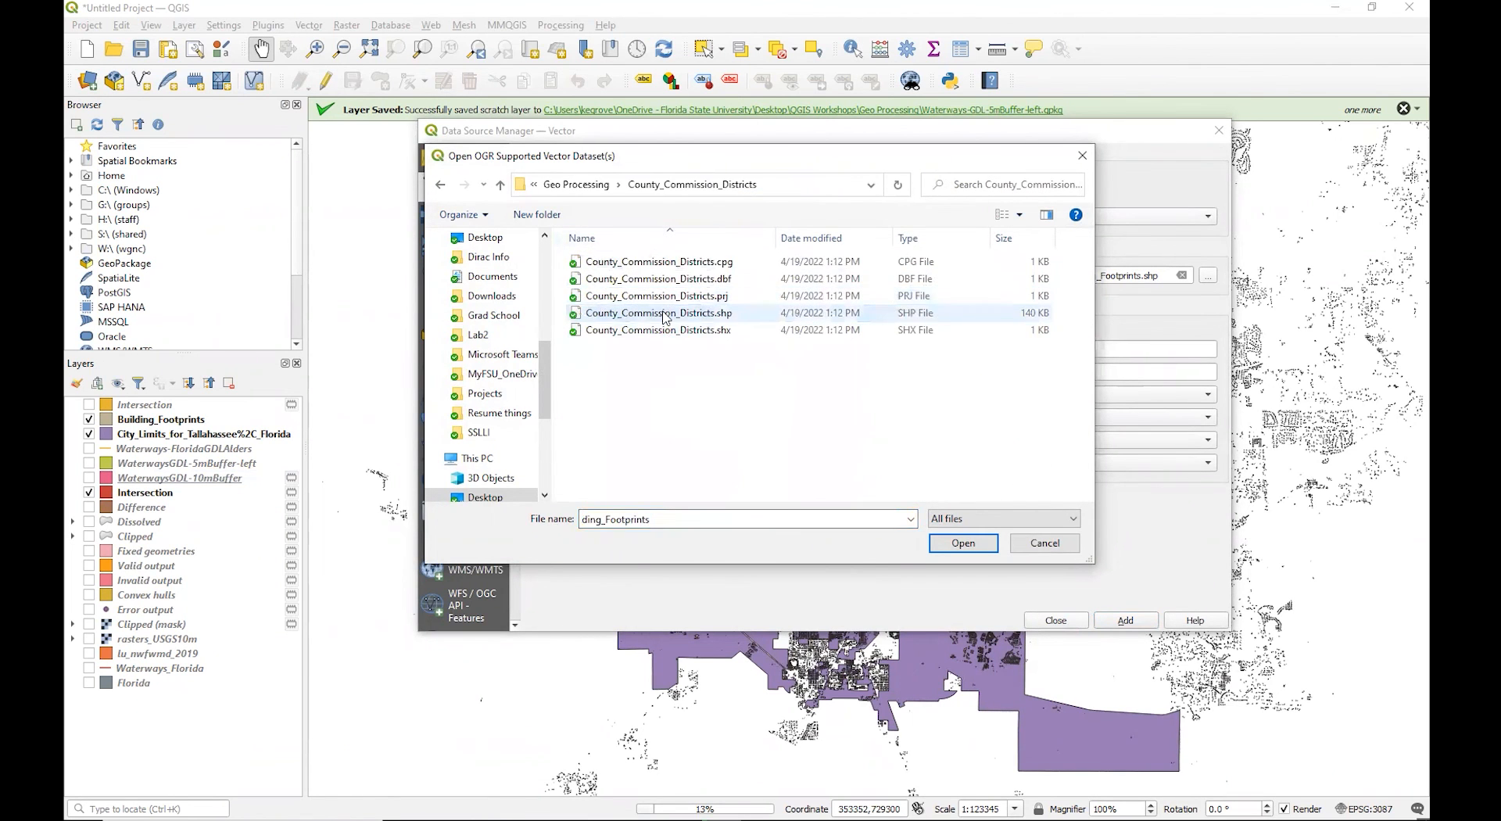
double_click(661, 312)
click(1110, 622)
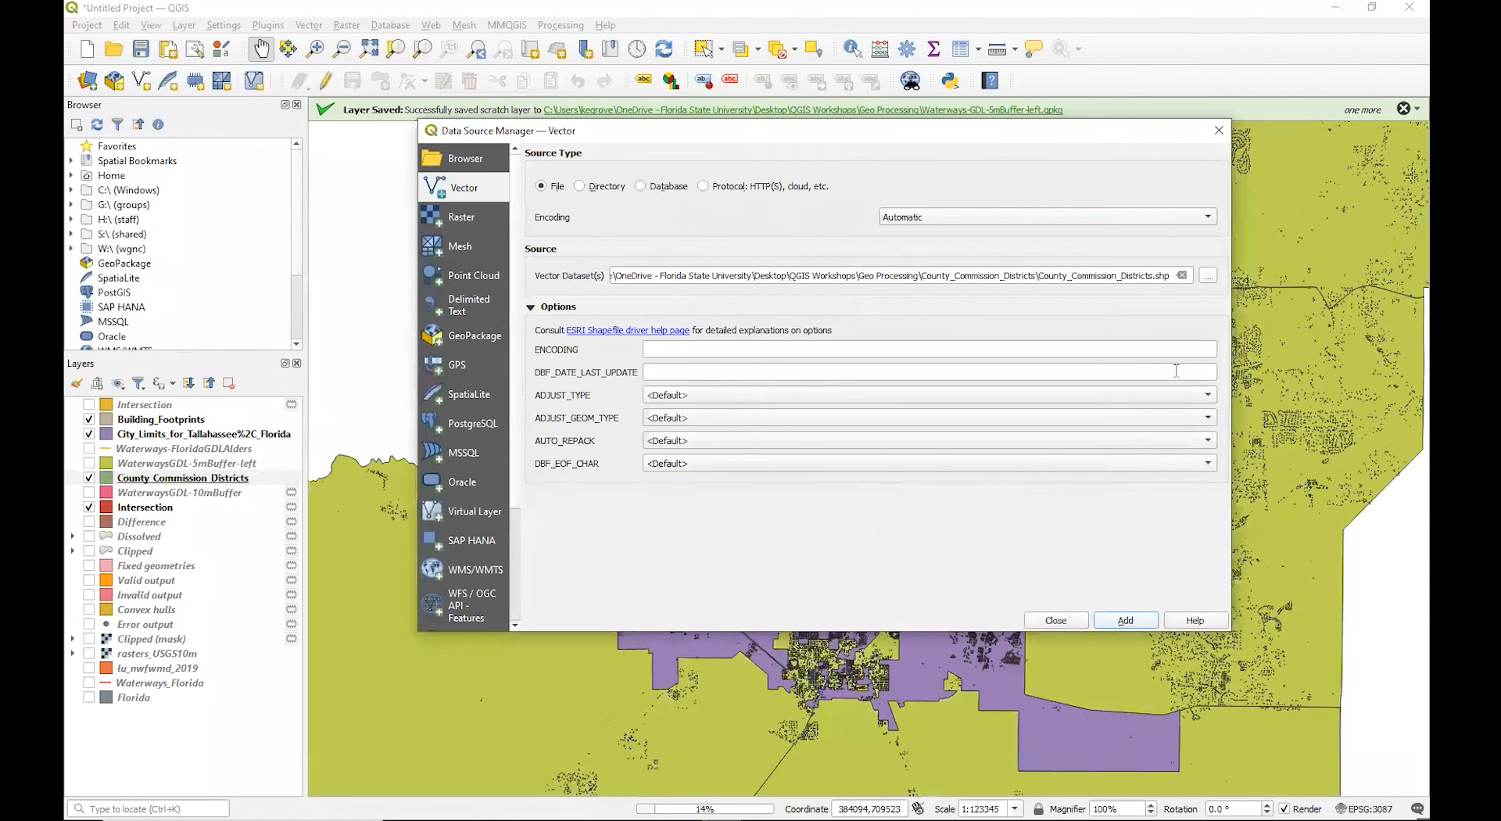
Add Election Precints - Leon County.shp from the Geo Processing folder as a vector layer and close the Data Source Manager.
click(1208, 276)
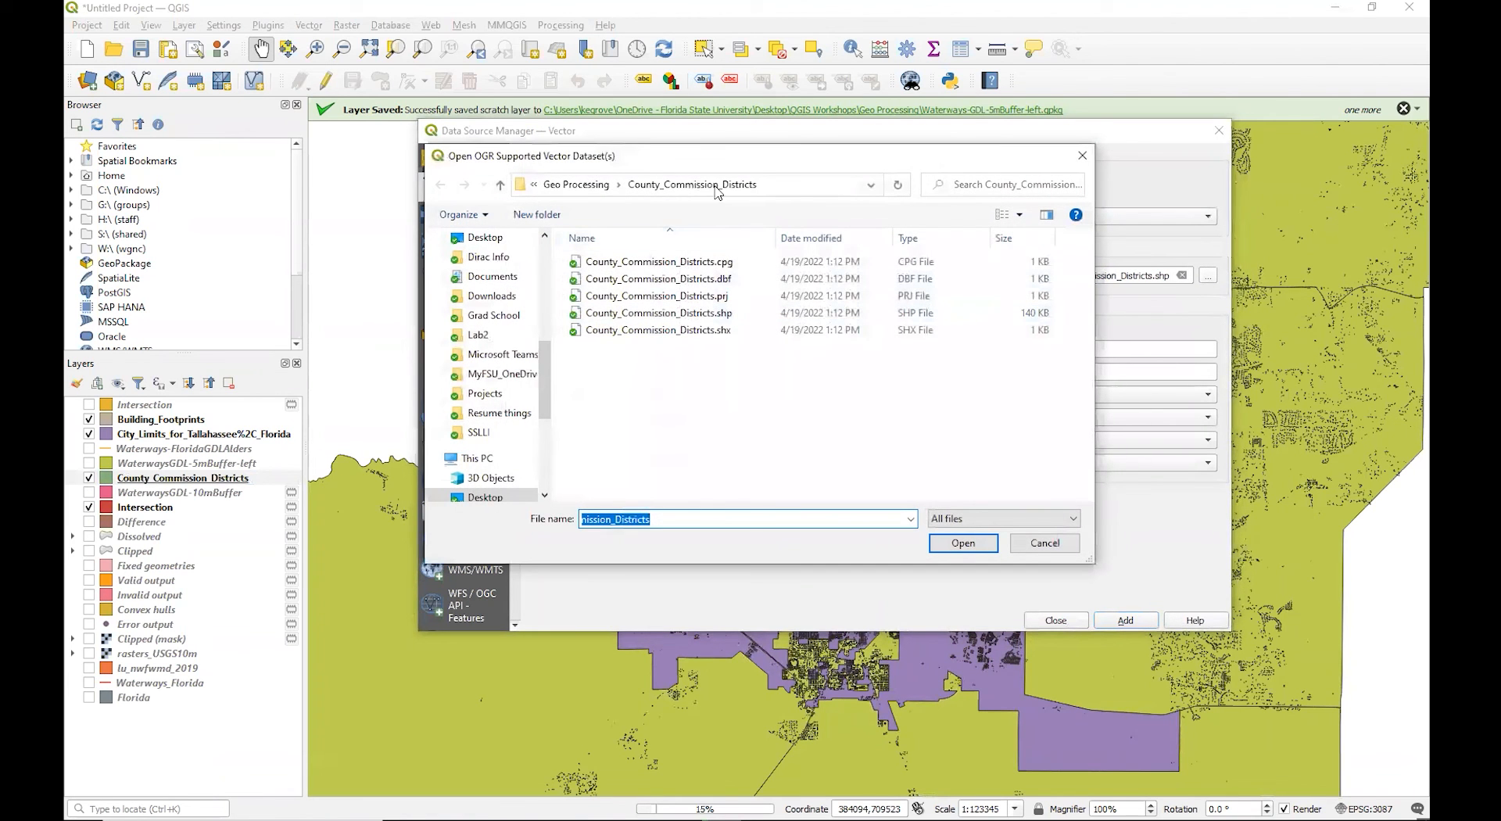
click(576, 185)
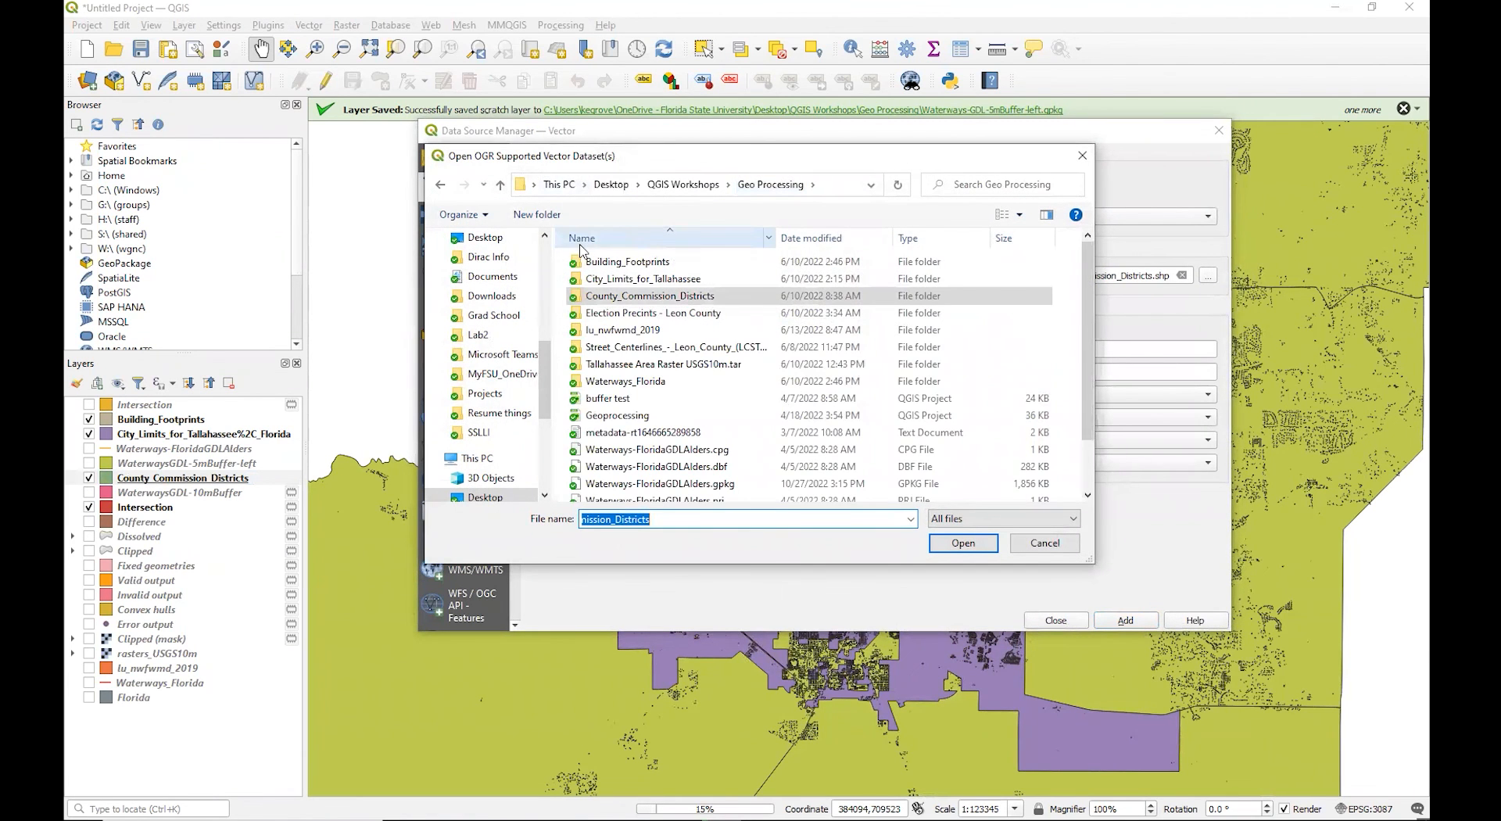
double_click(630, 313)
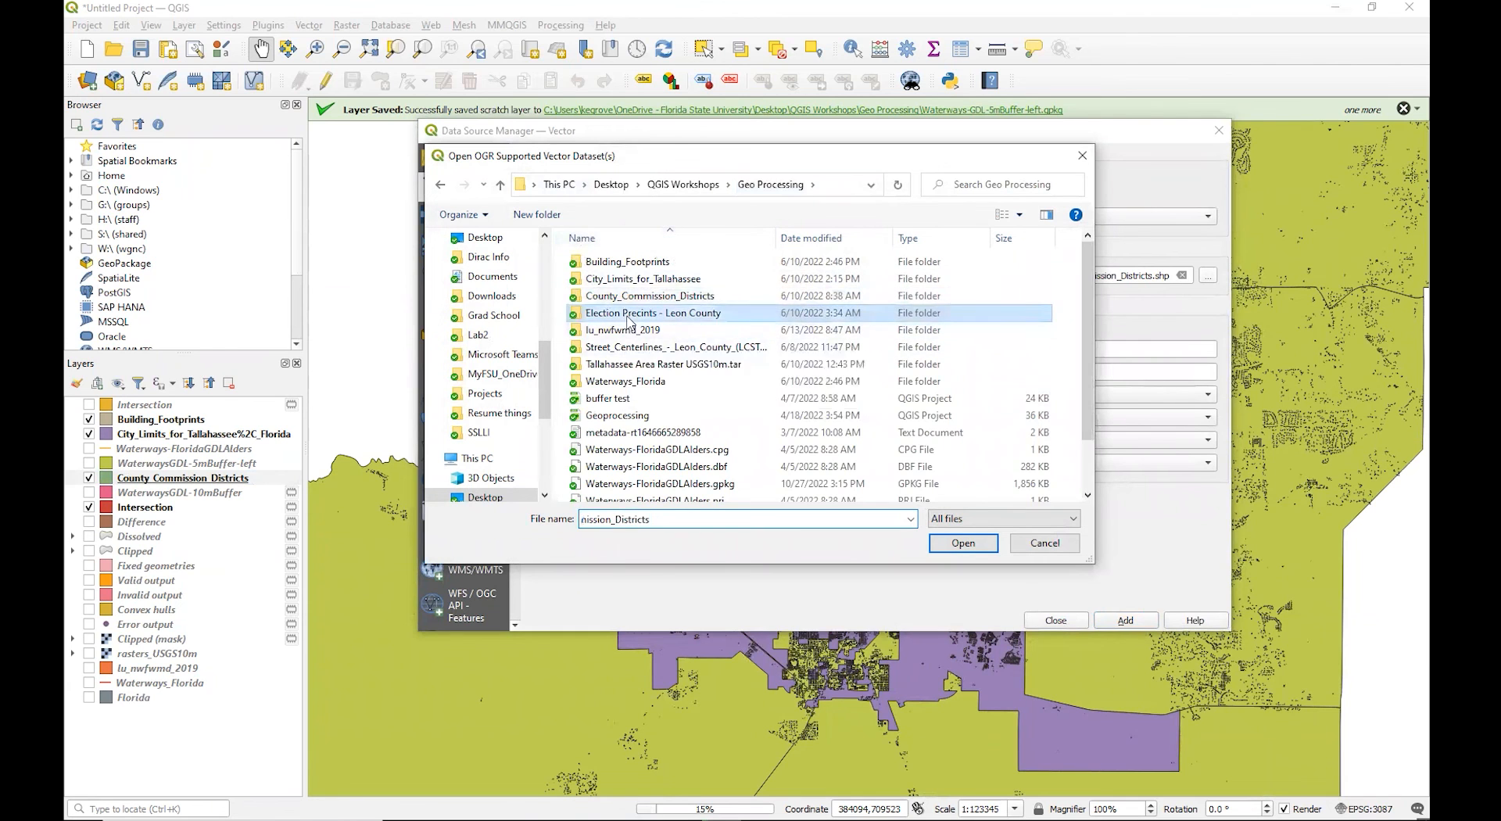
double_click(630, 313)
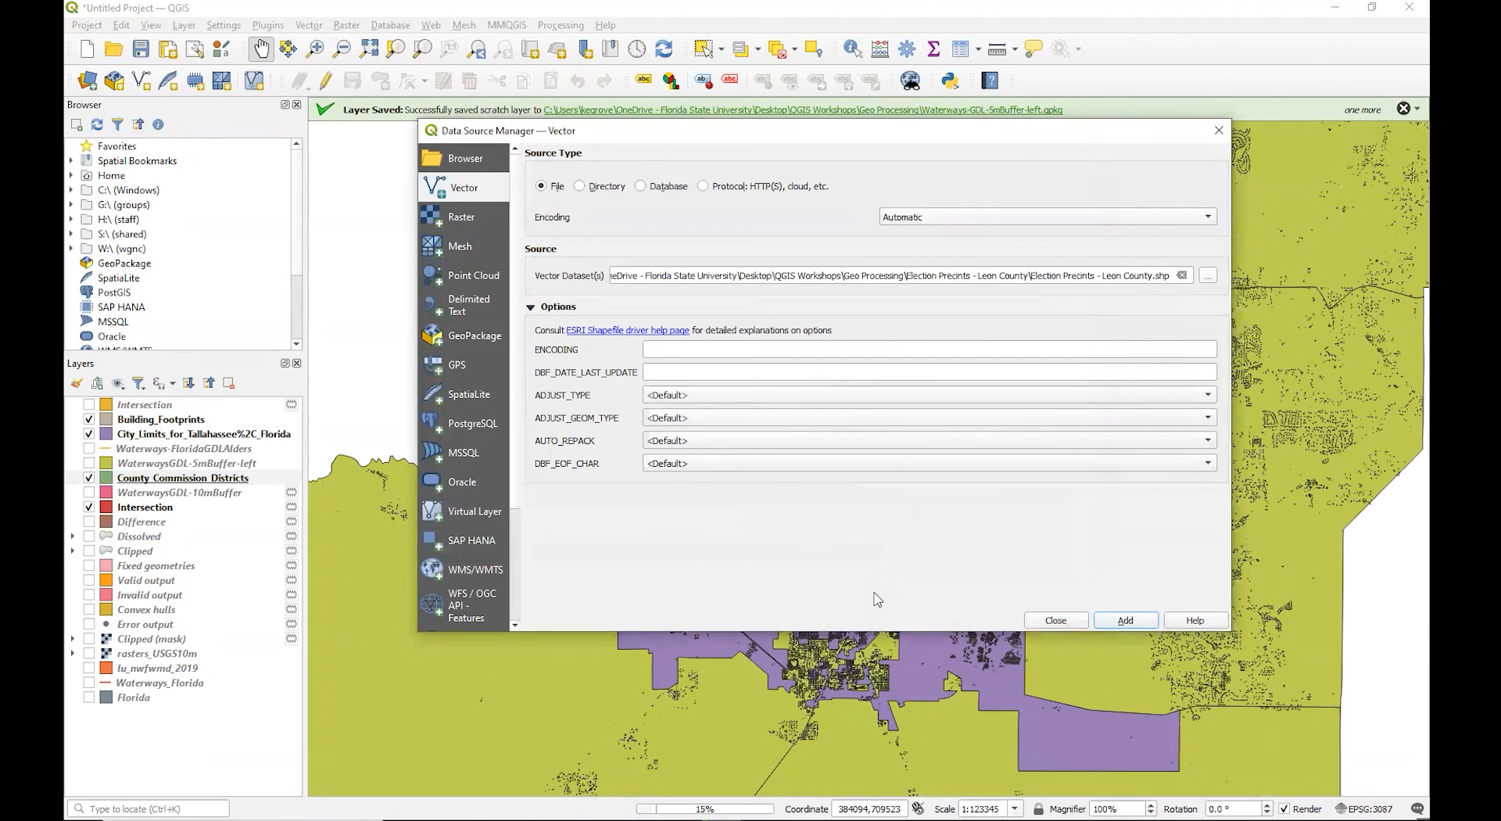
click(1118, 622)
click(1043, 622)
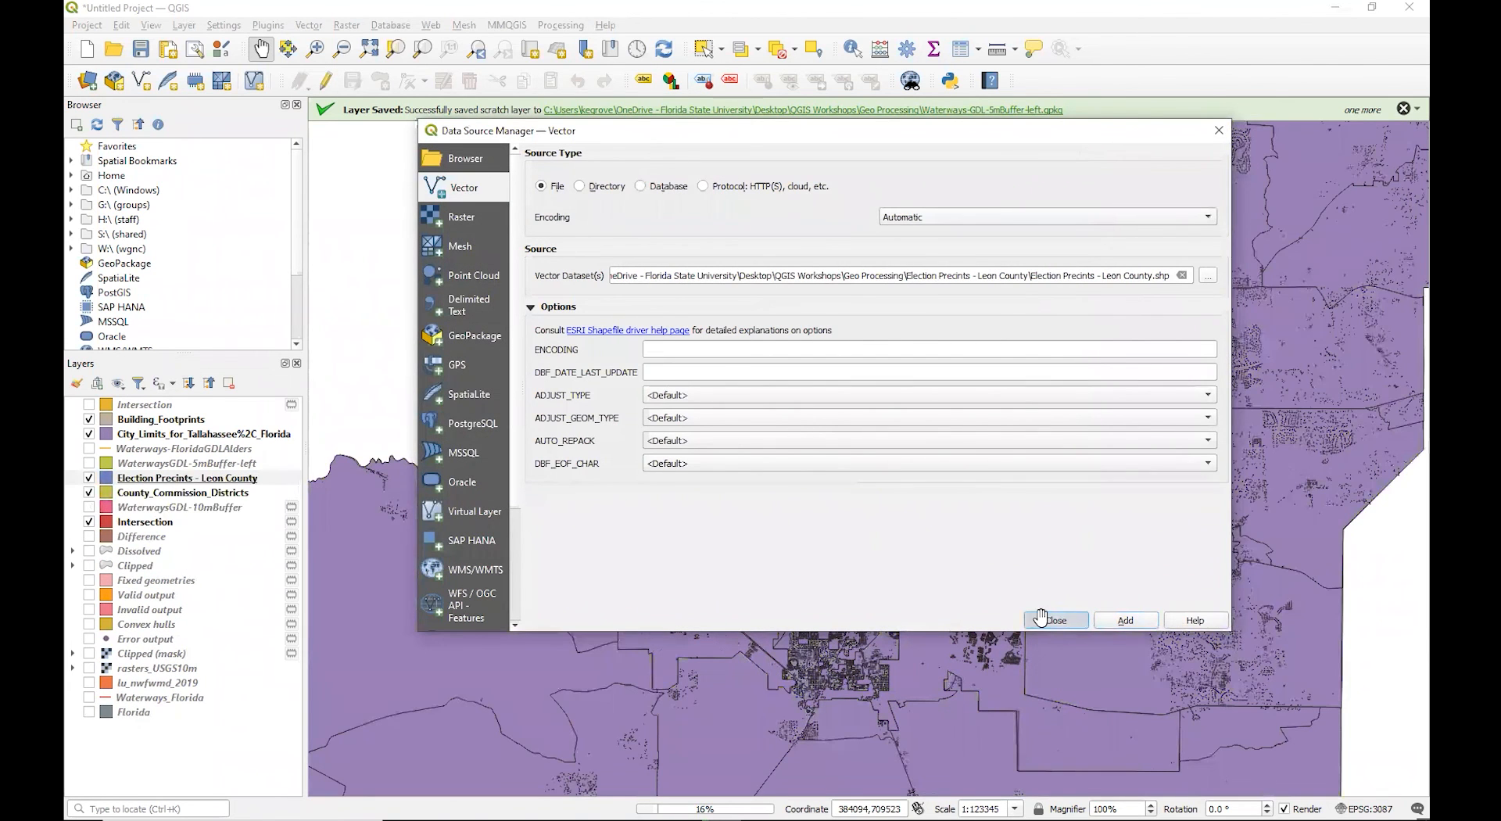
Zoom to the Election Precints - Leon County layer and hide all others except County_Commission_Districts to compare the two layers' boundaries.
right_click(209, 480)
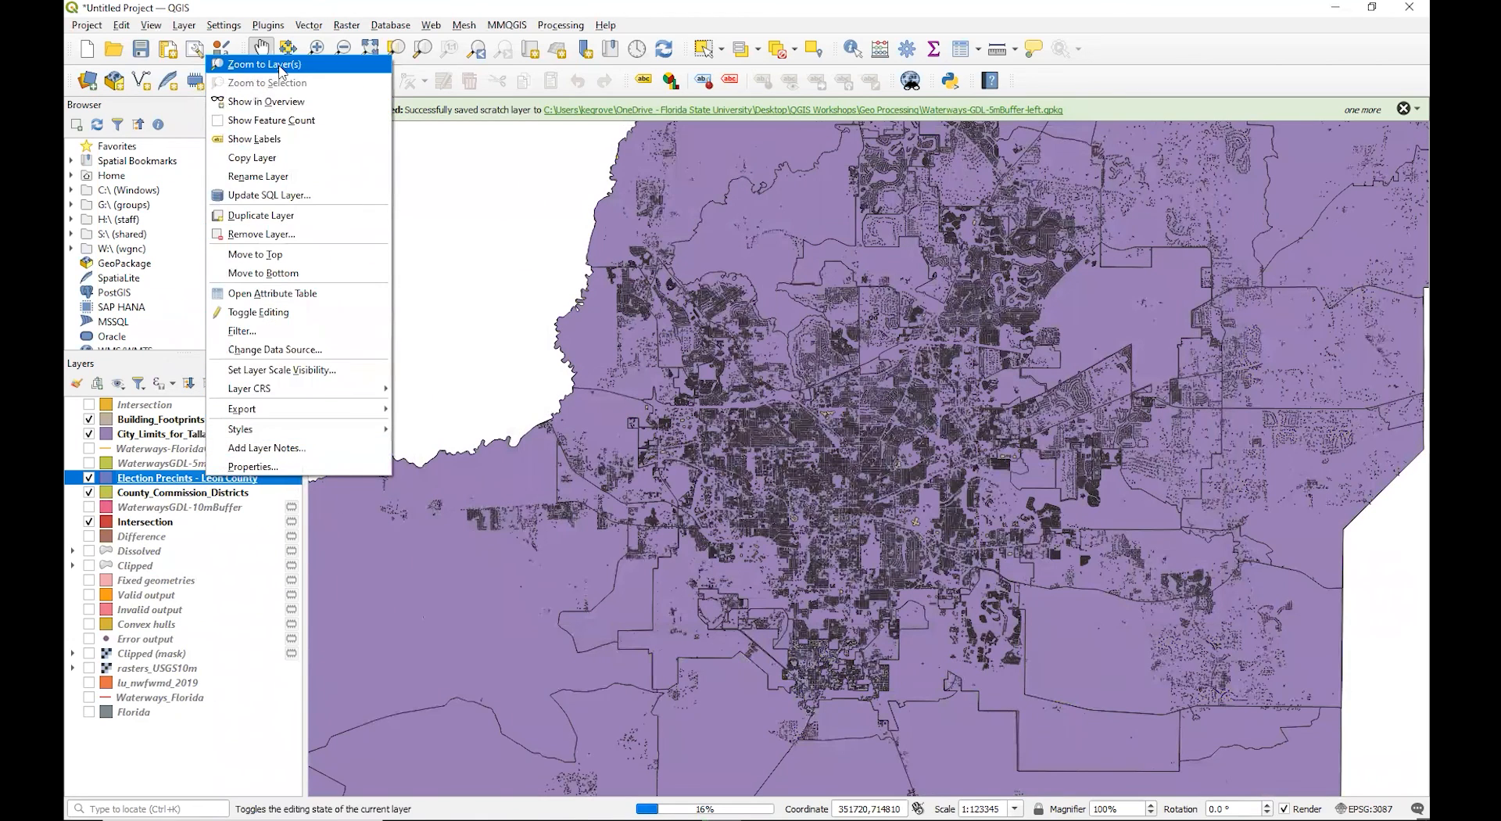
click(254, 62)
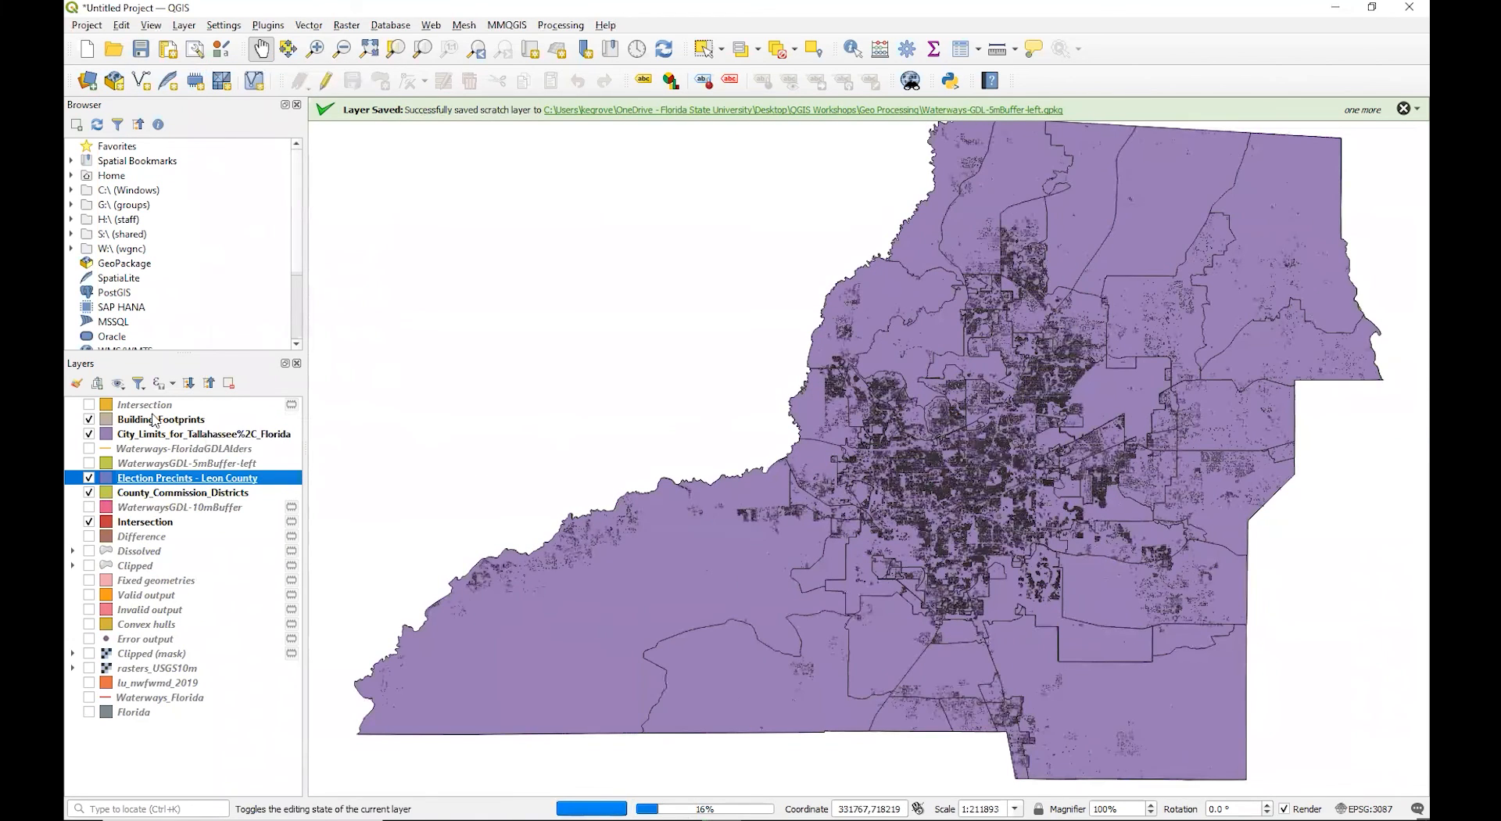
click(91, 421)
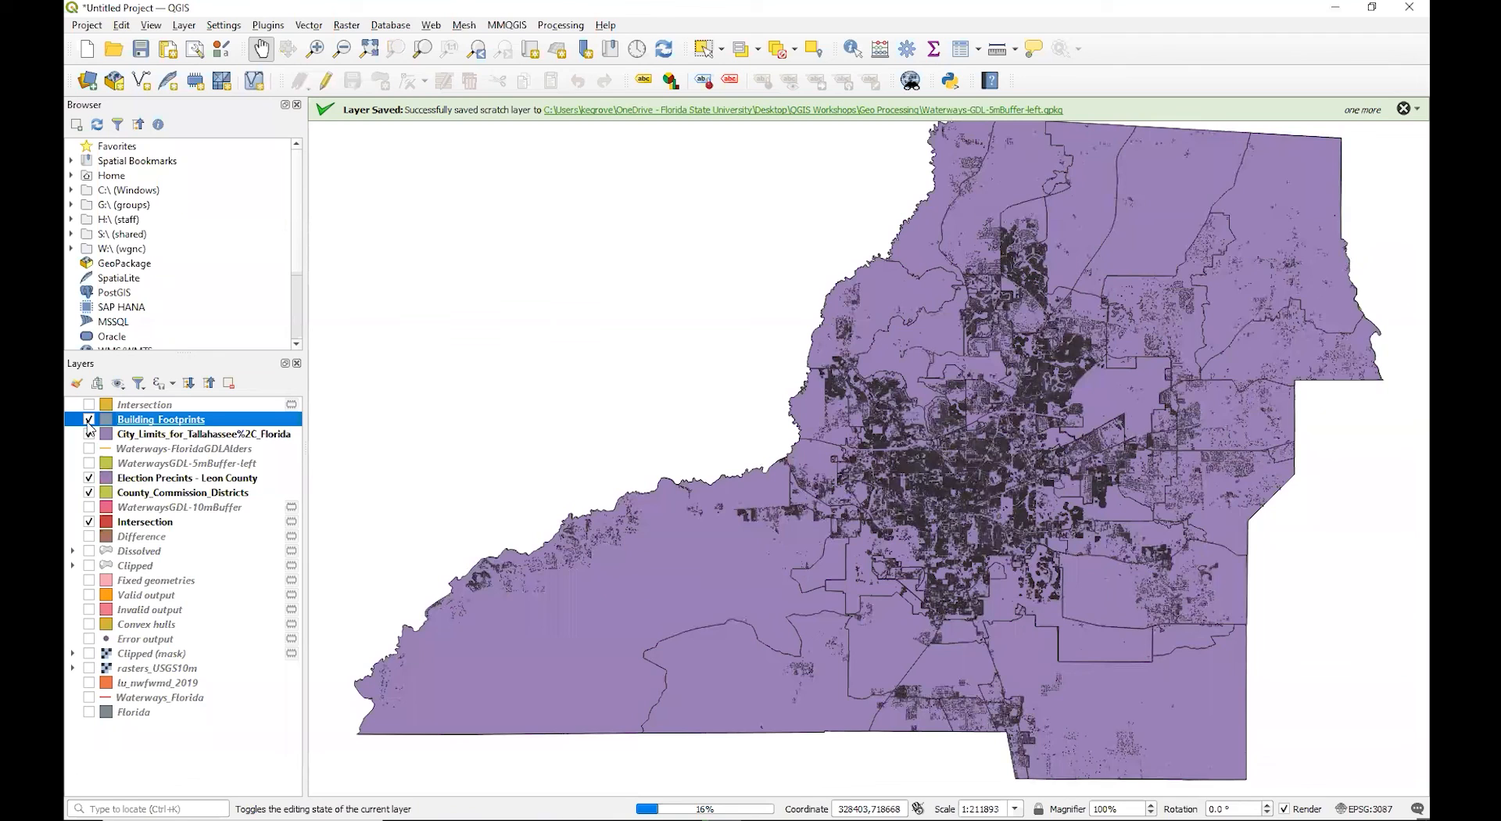
click(89, 422)
click(89, 435)
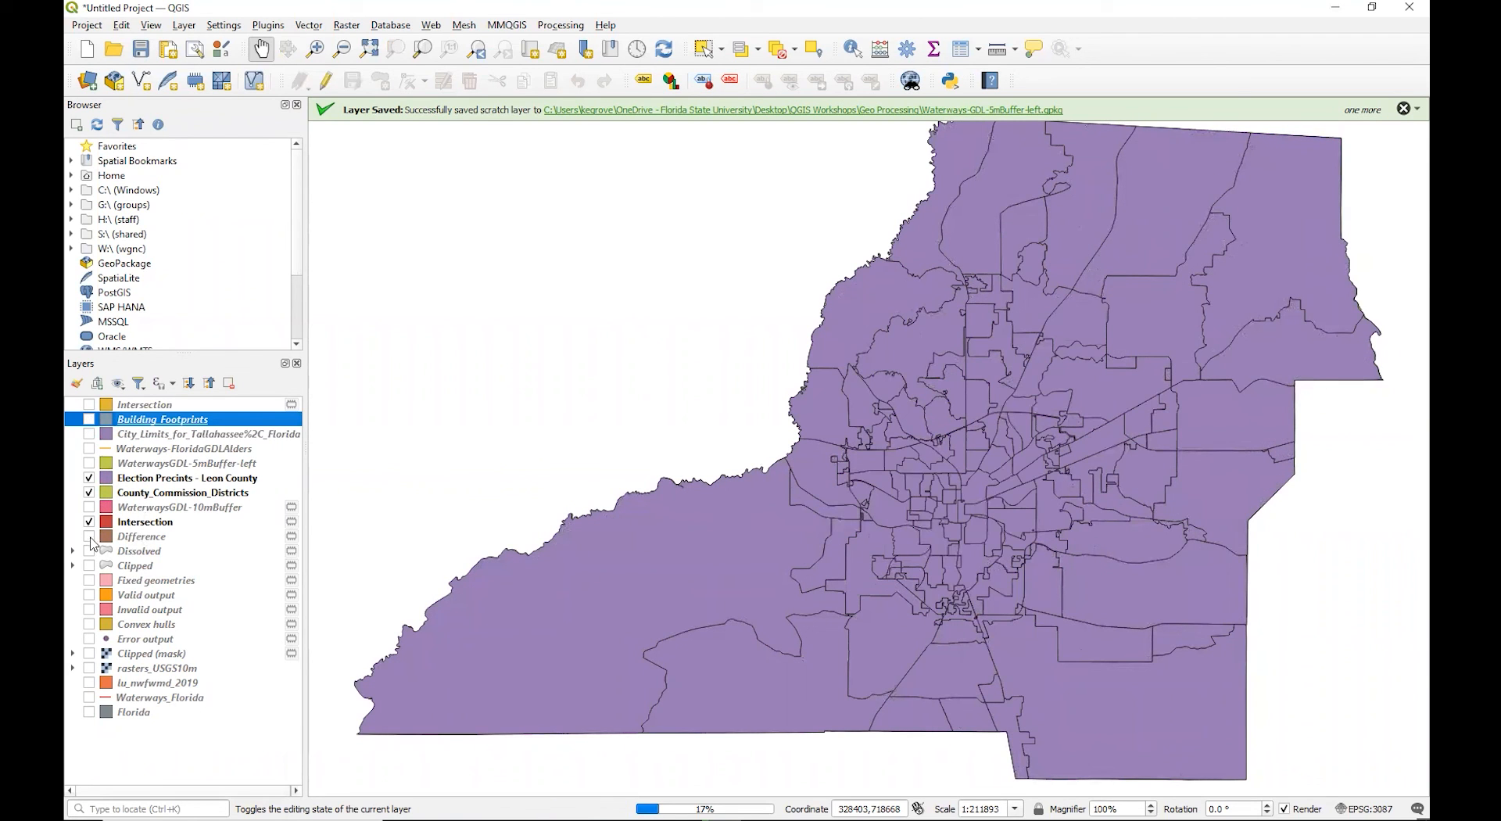
click(87, 522)
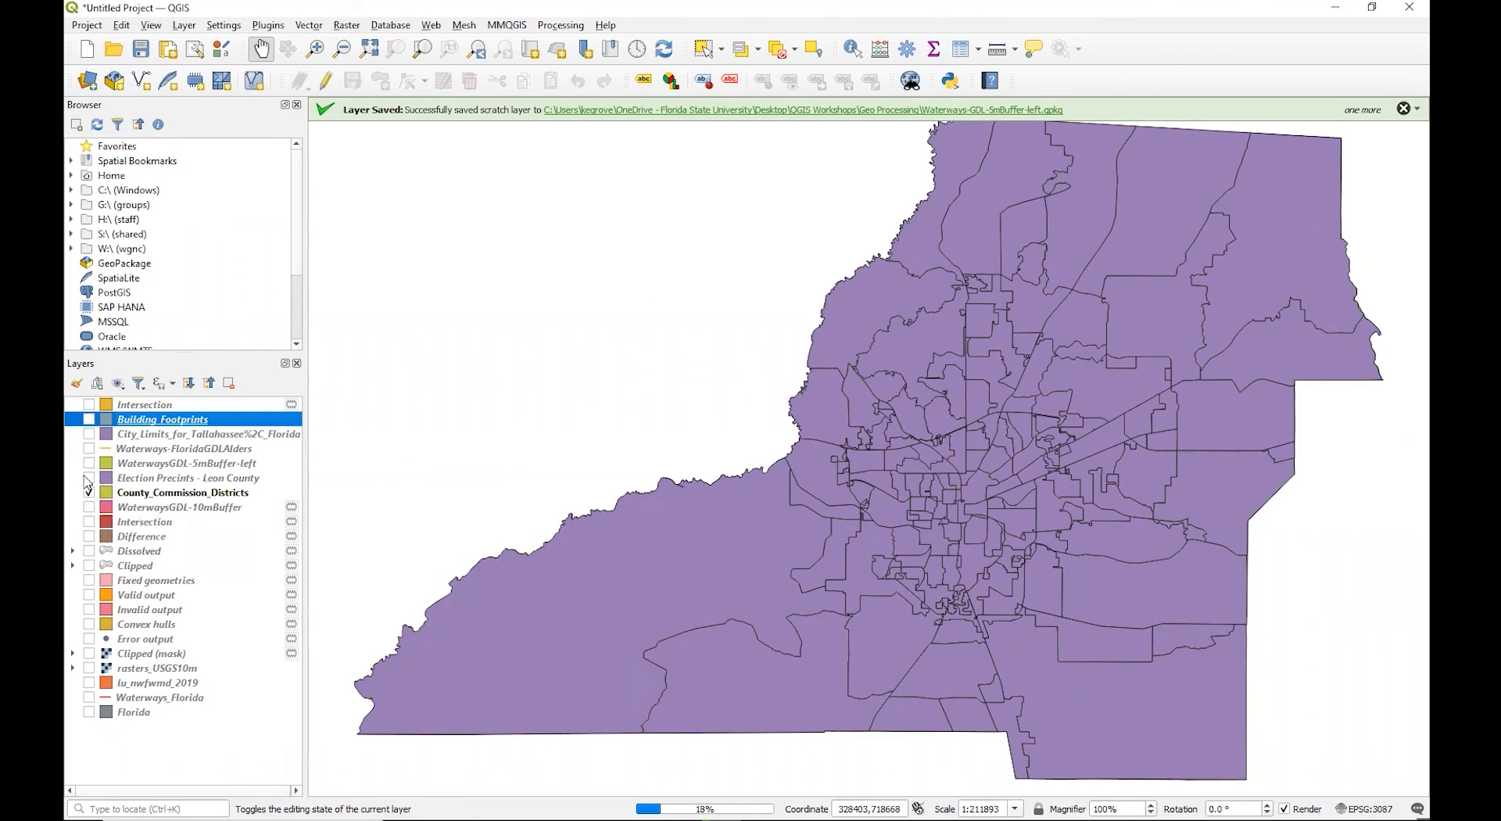
click(88, 479)
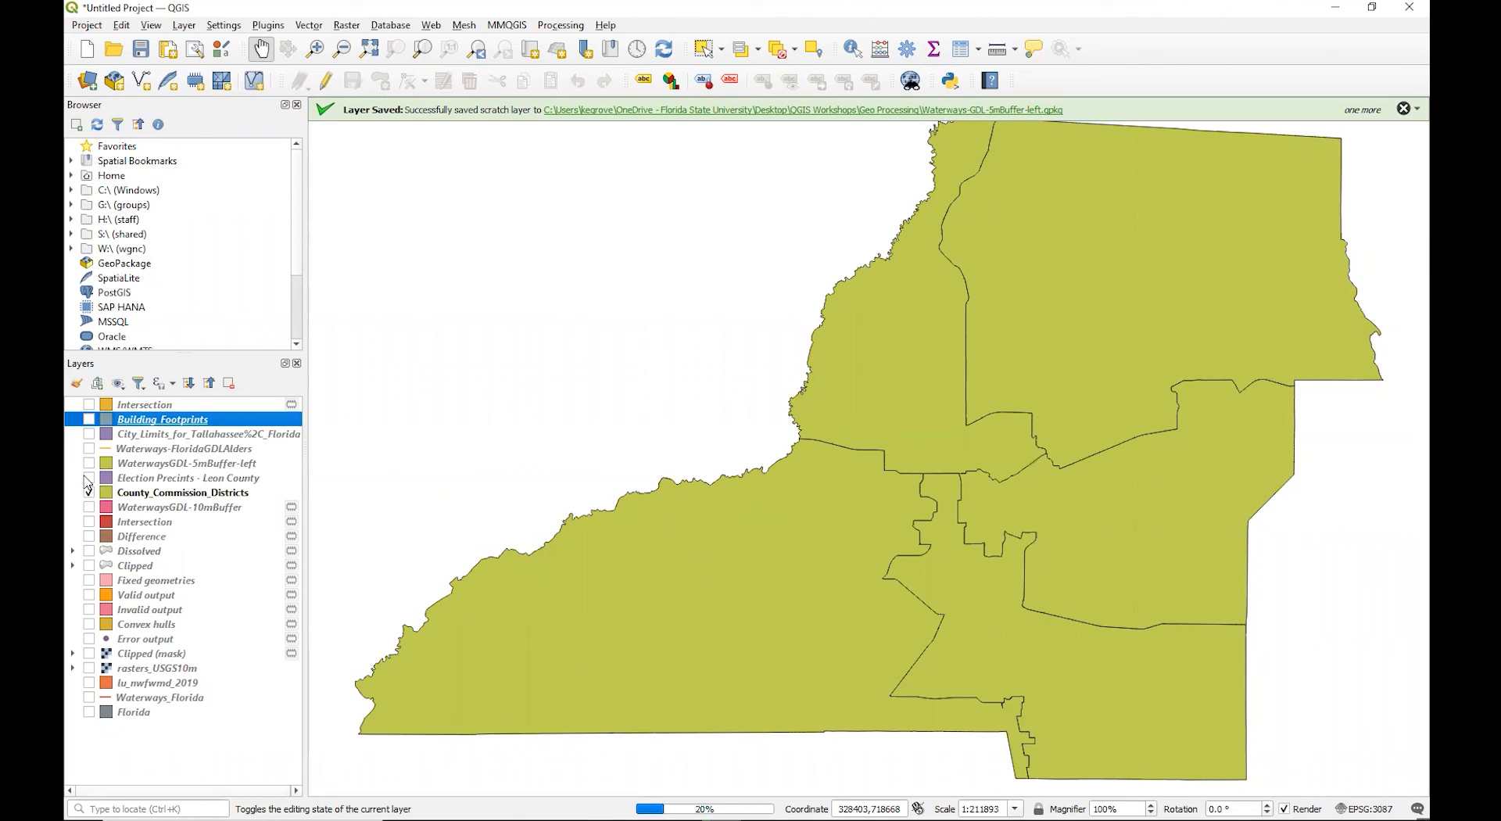
click(89, 478)
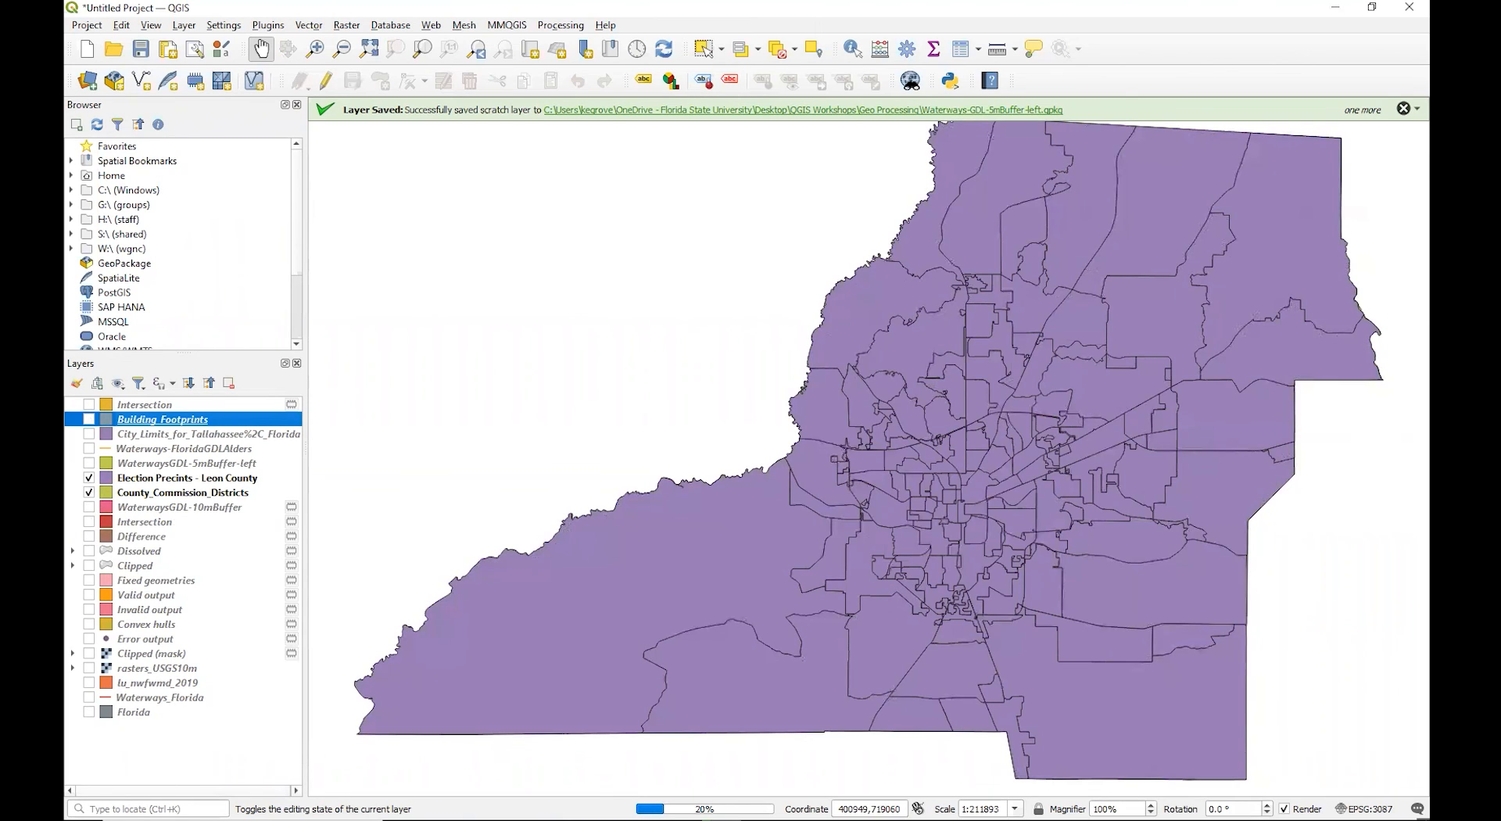
Run Union with Election Precints - Leon County as input and County_Commission_Districts as overlay, creating a temporary layer, and close the dialog.
click(309, 25)
mouse_move(332, 52)
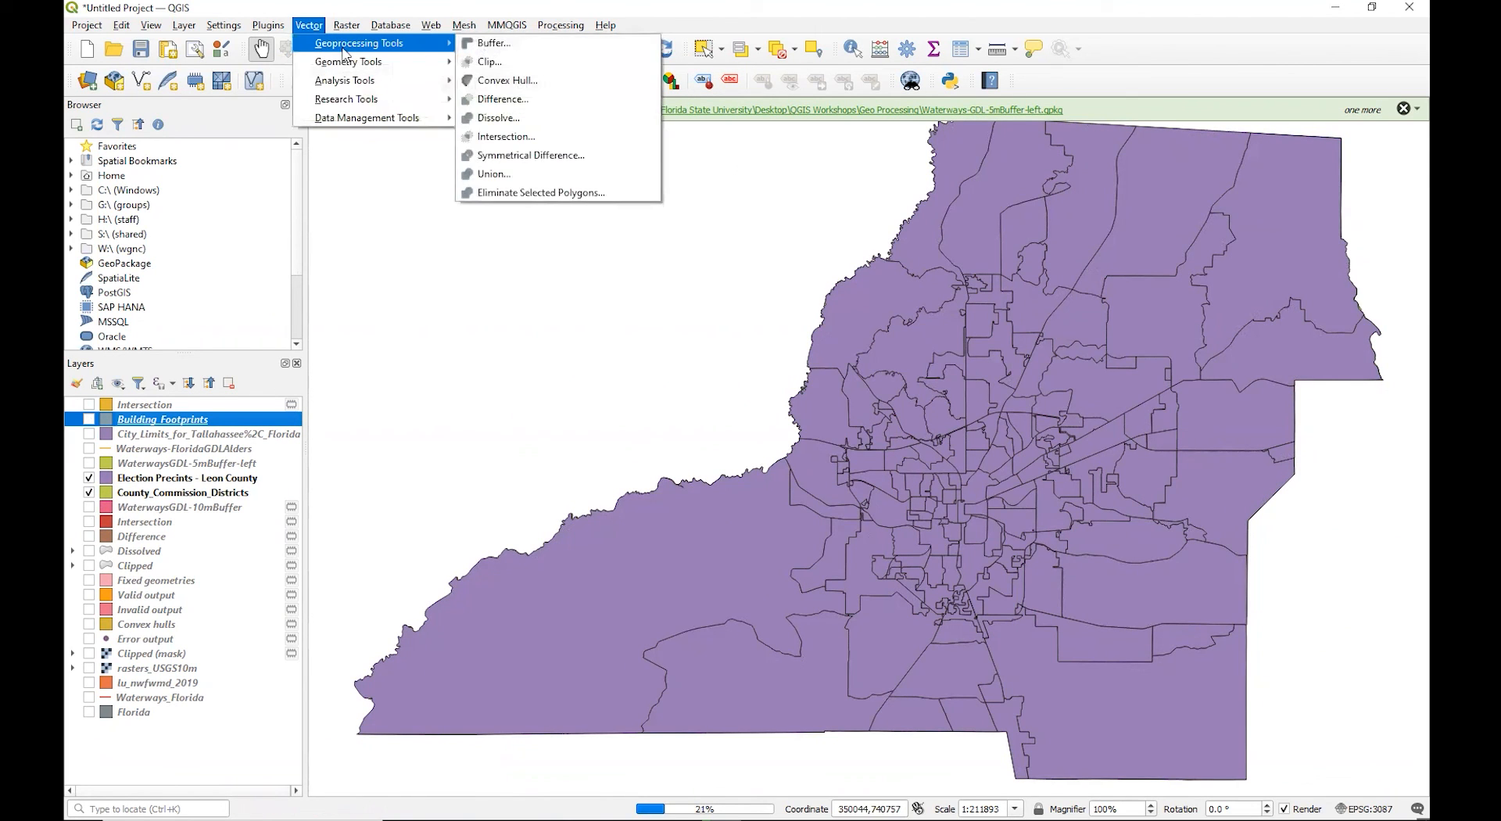
click(542, 180)
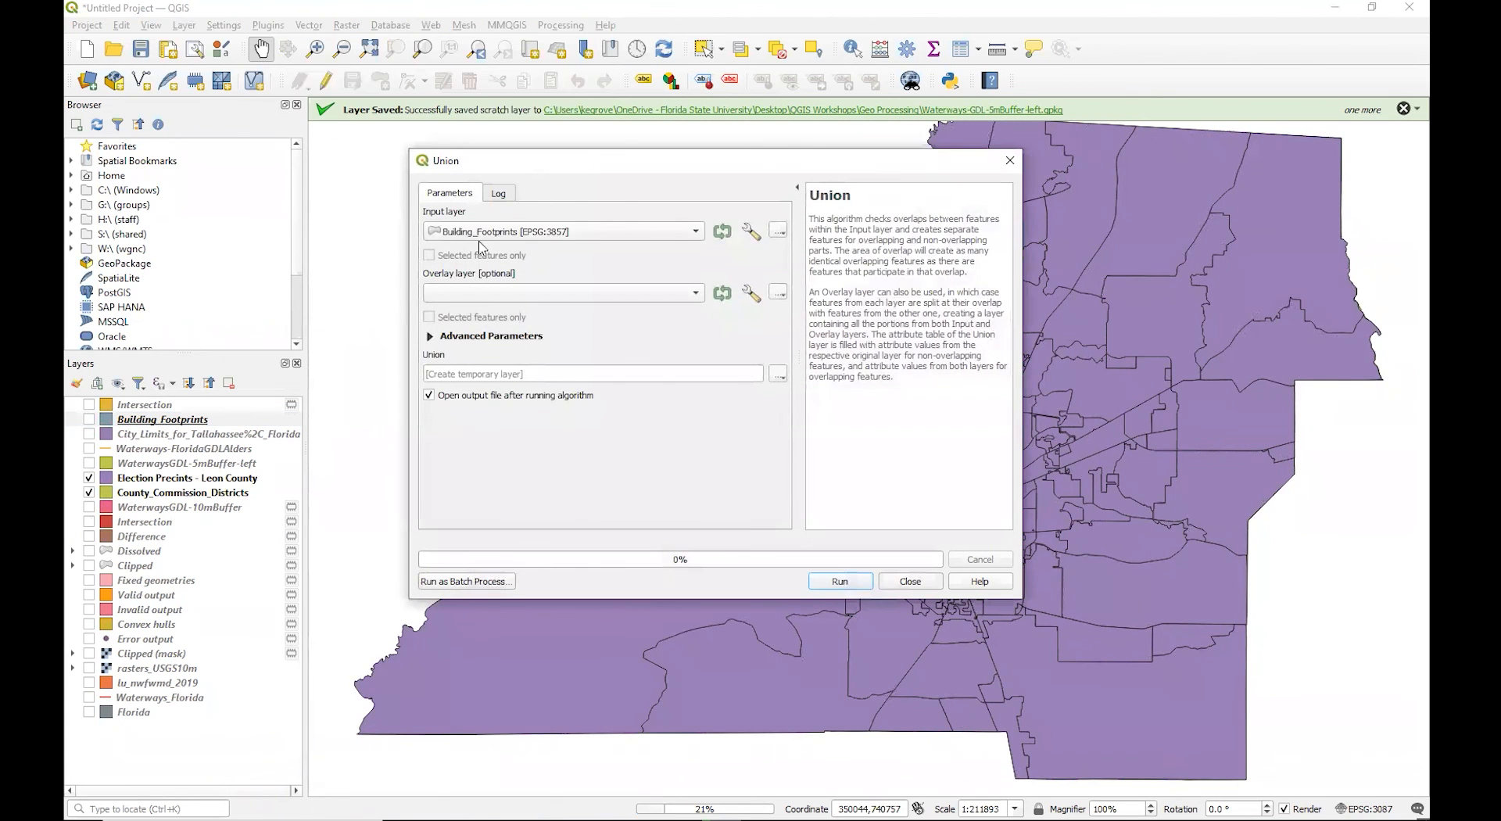
click(686, 240)
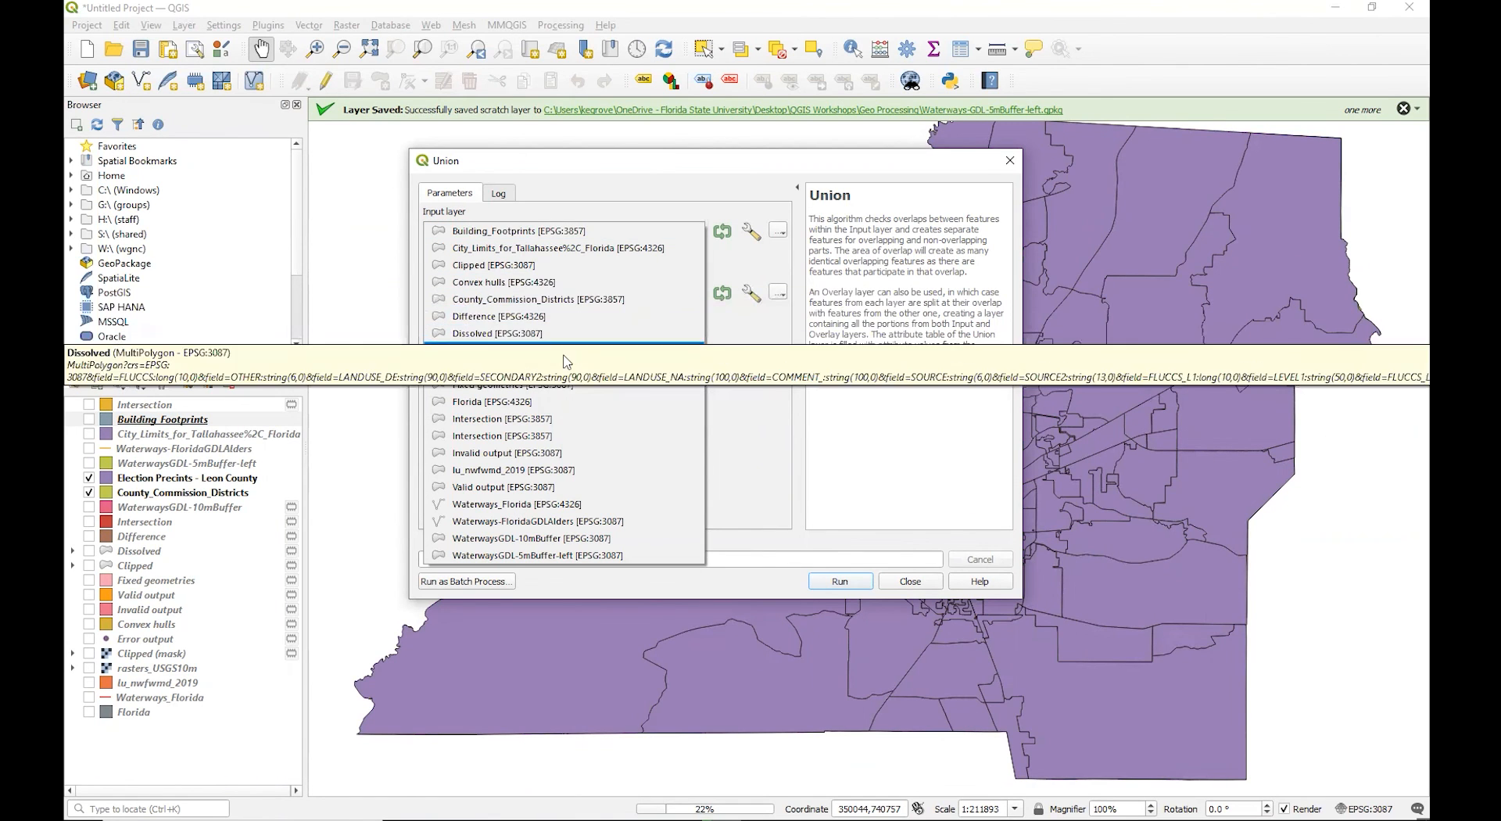
click(607, 352)
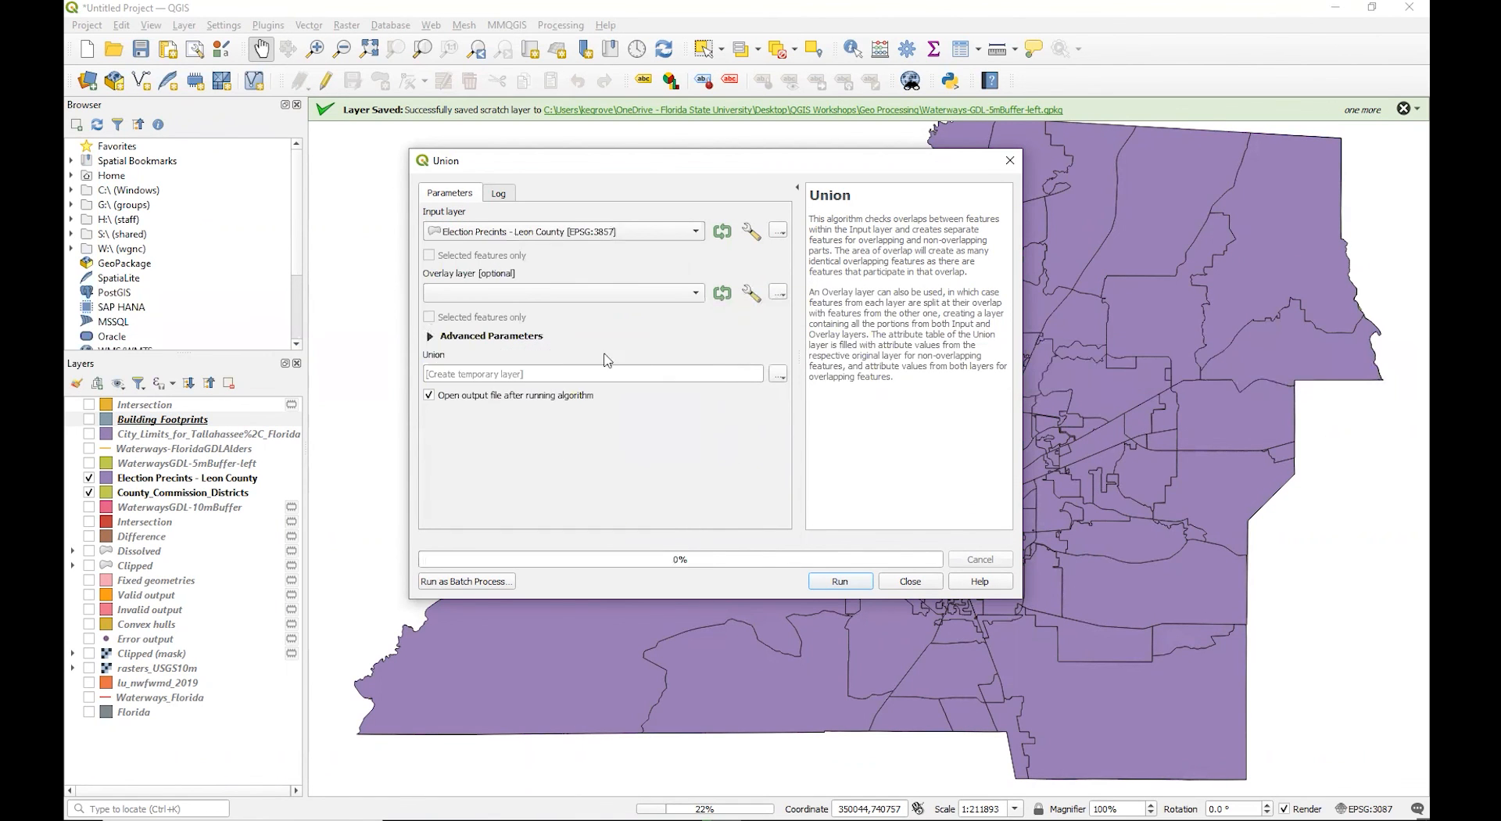
click(693, 294)
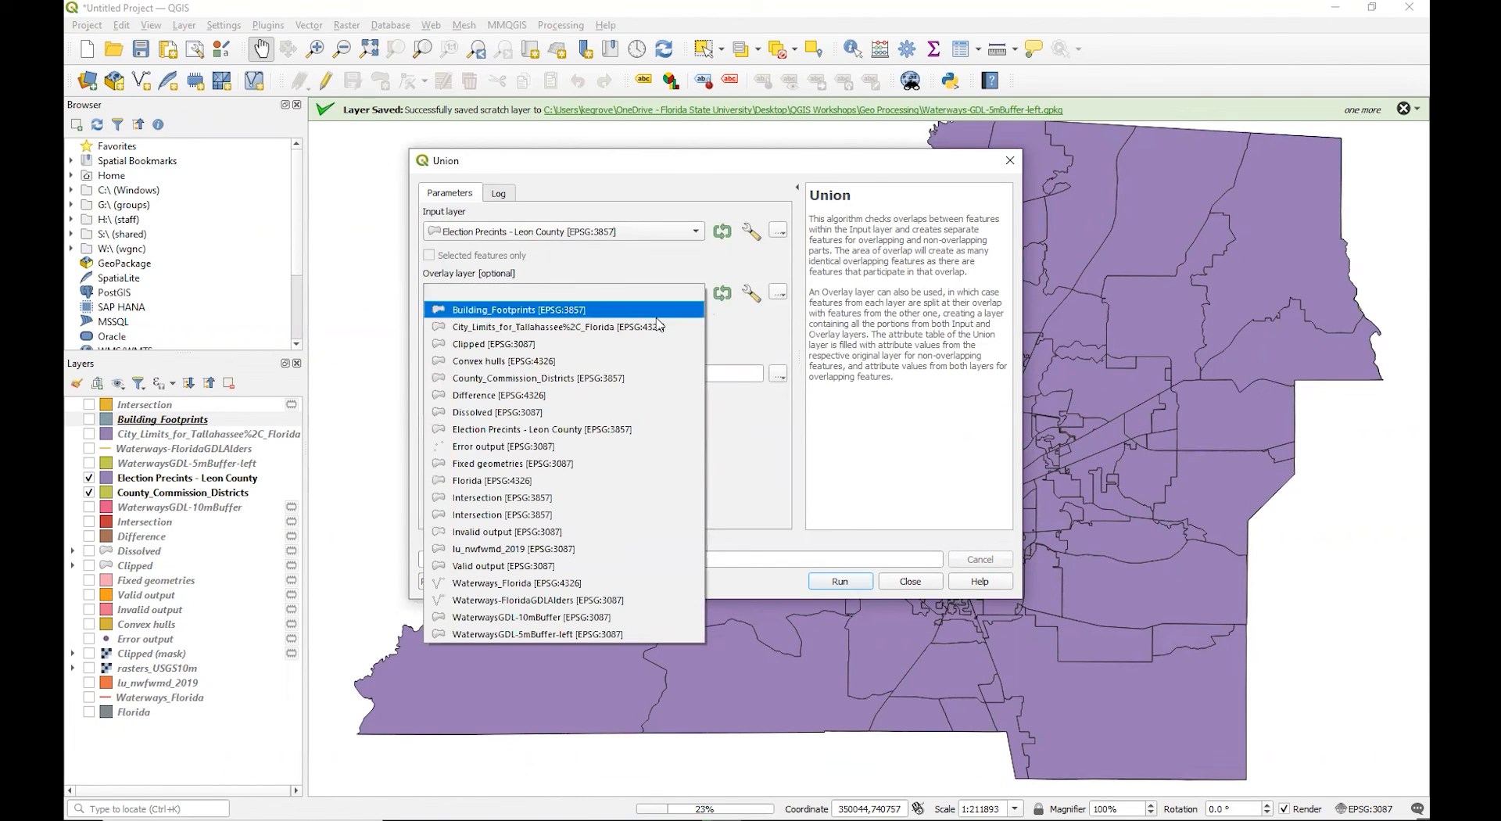
click(628, 377)
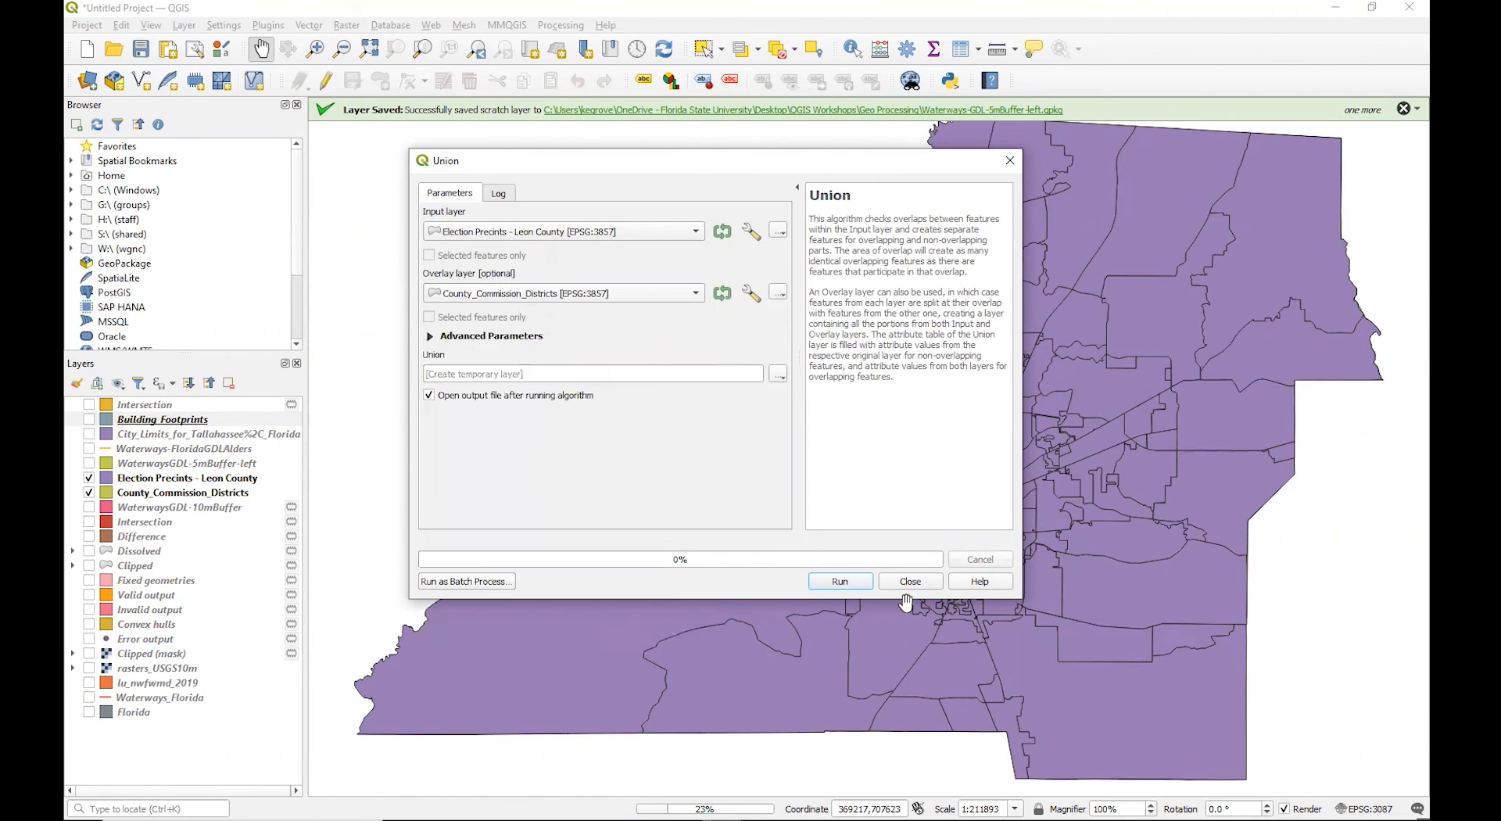
click(846, 582)
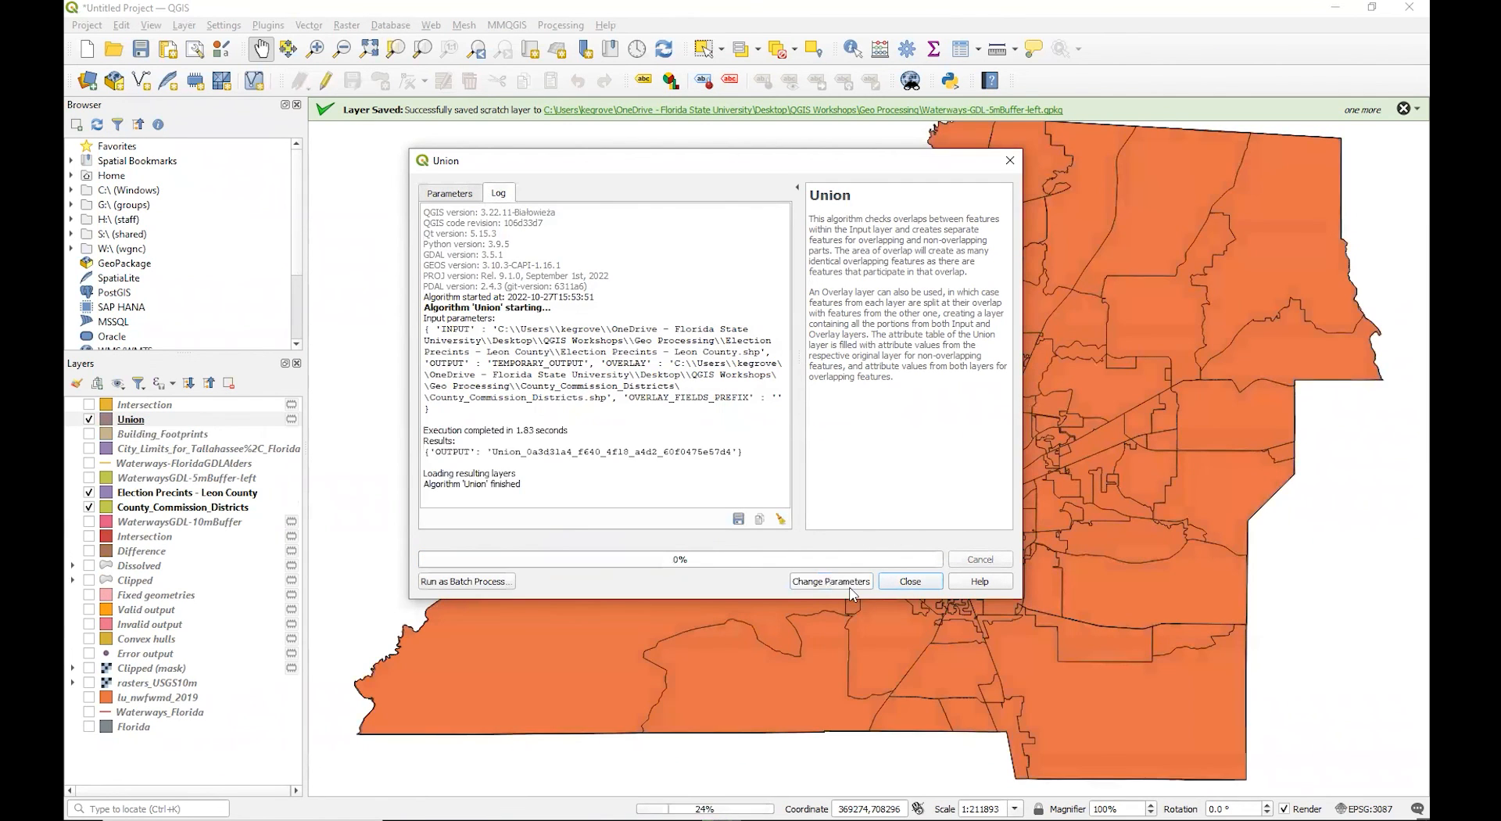
click(909, 580)
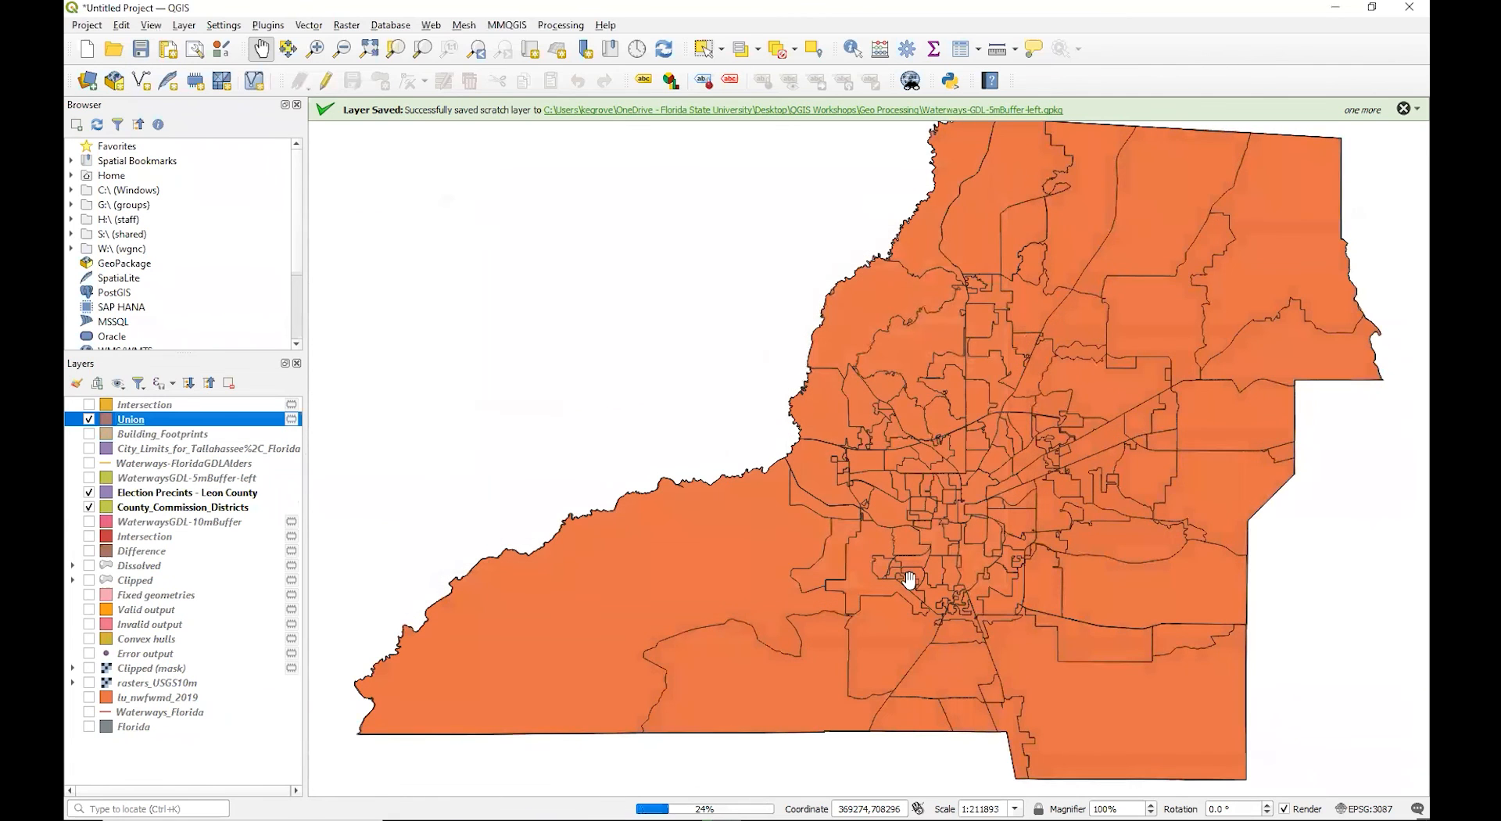
Examine the attribute tables of the Union and Election Precints - Leon County layers to compare their records and fields.
right_click(134, 423)
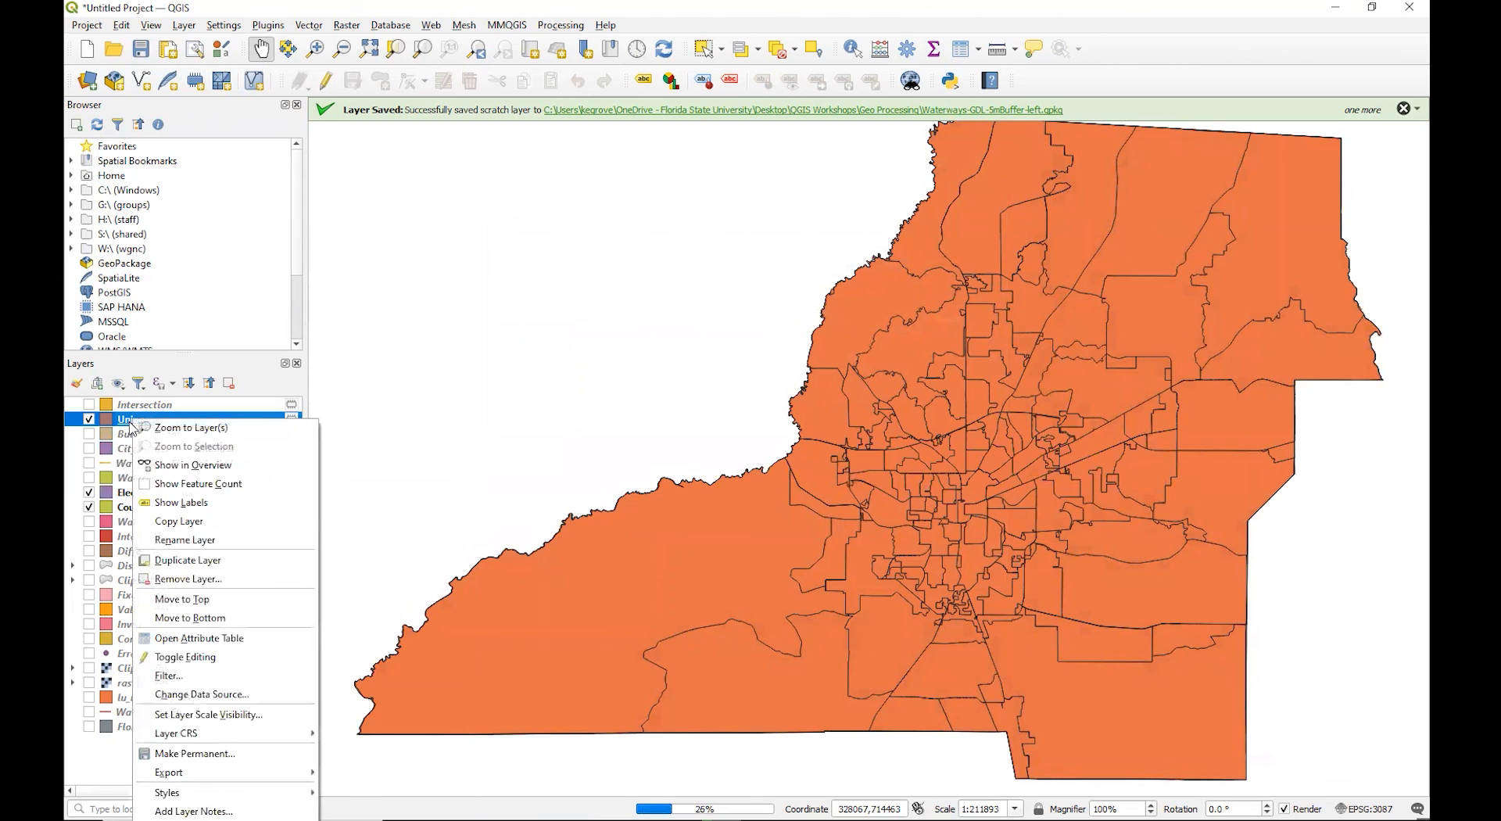
click(239, 638)
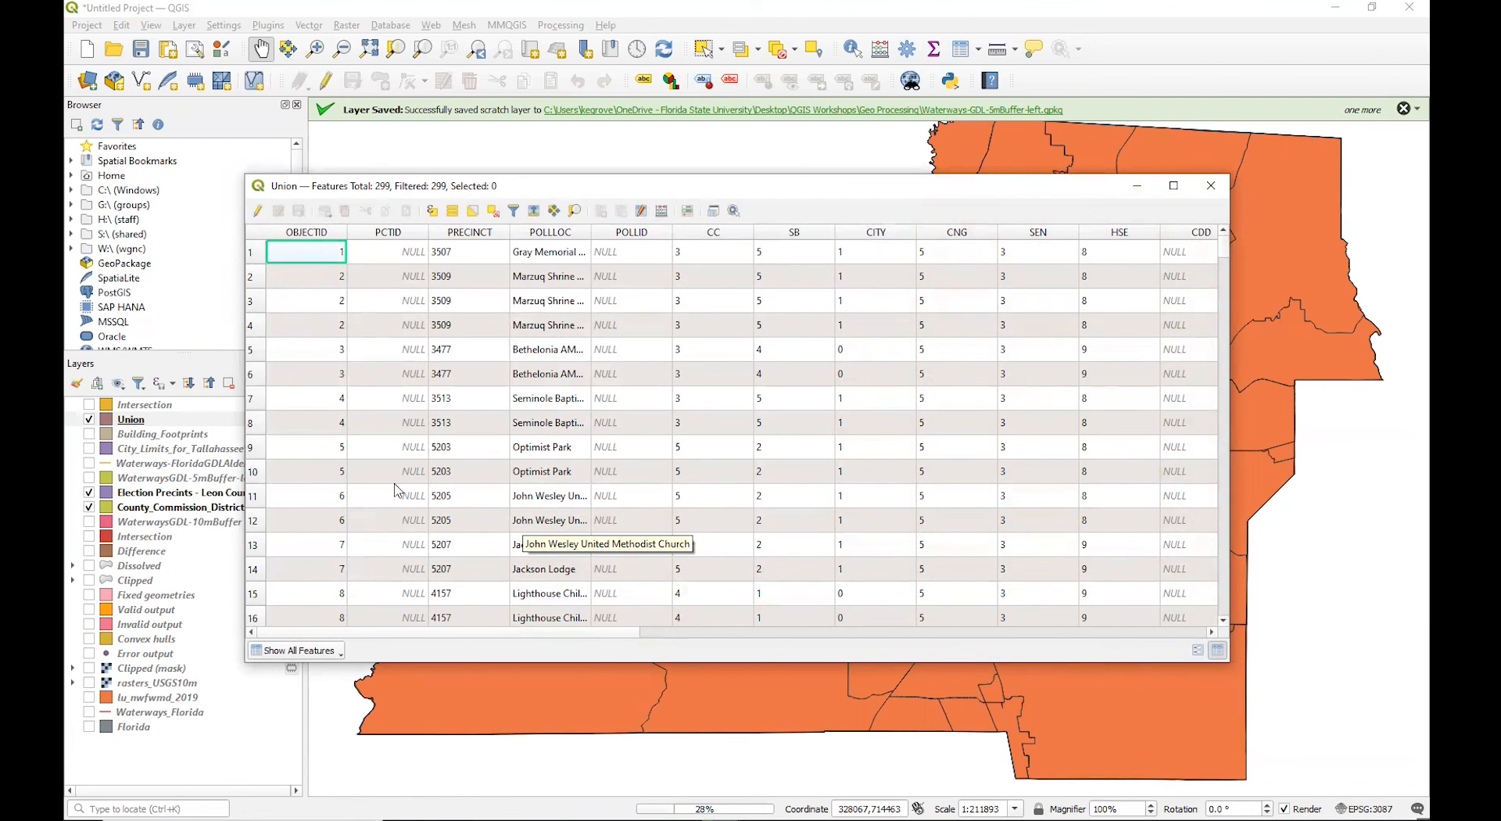
click(1210, 186)
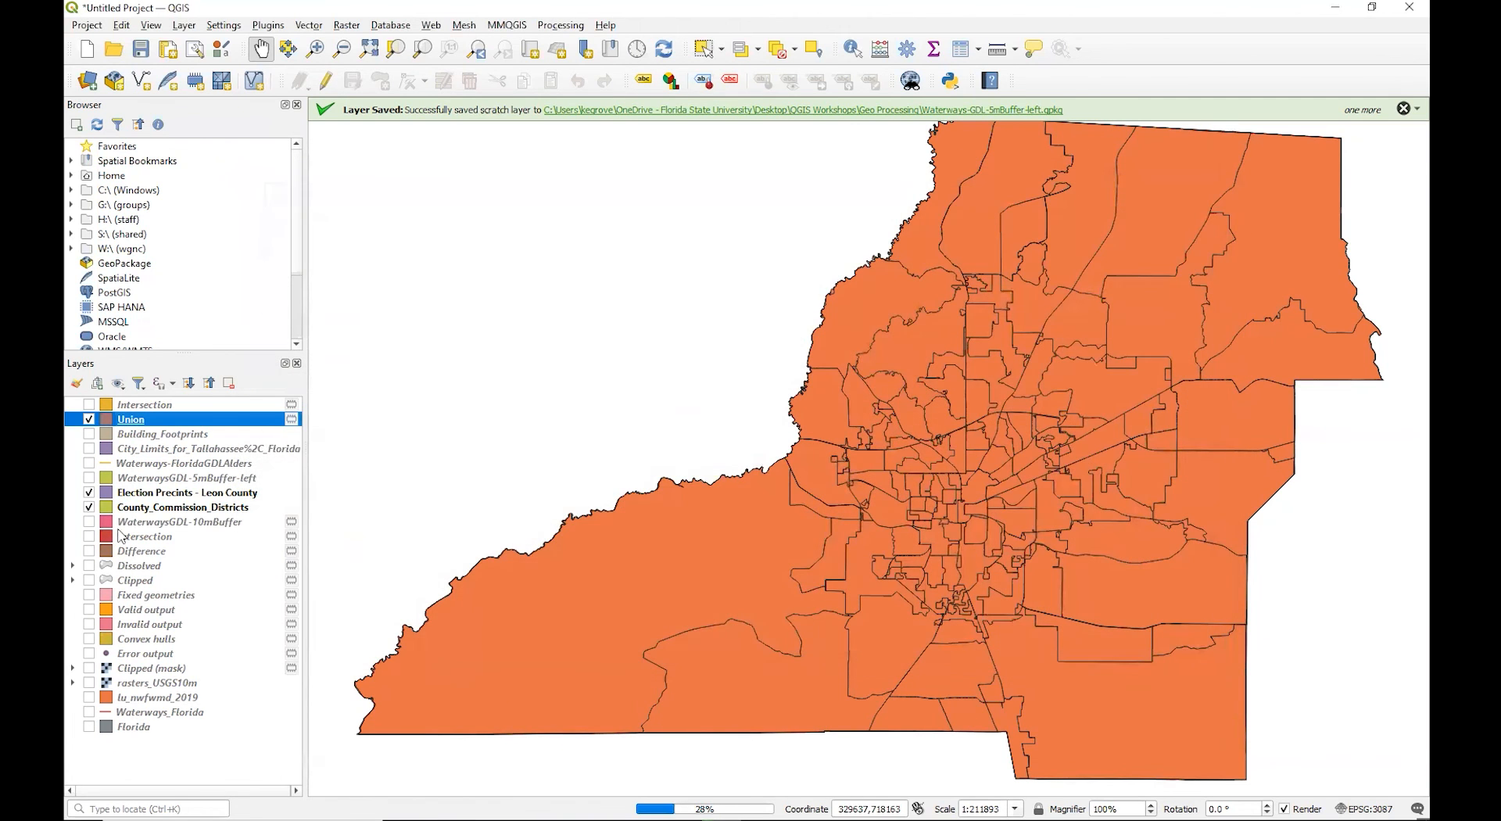
right_click(164, 498)
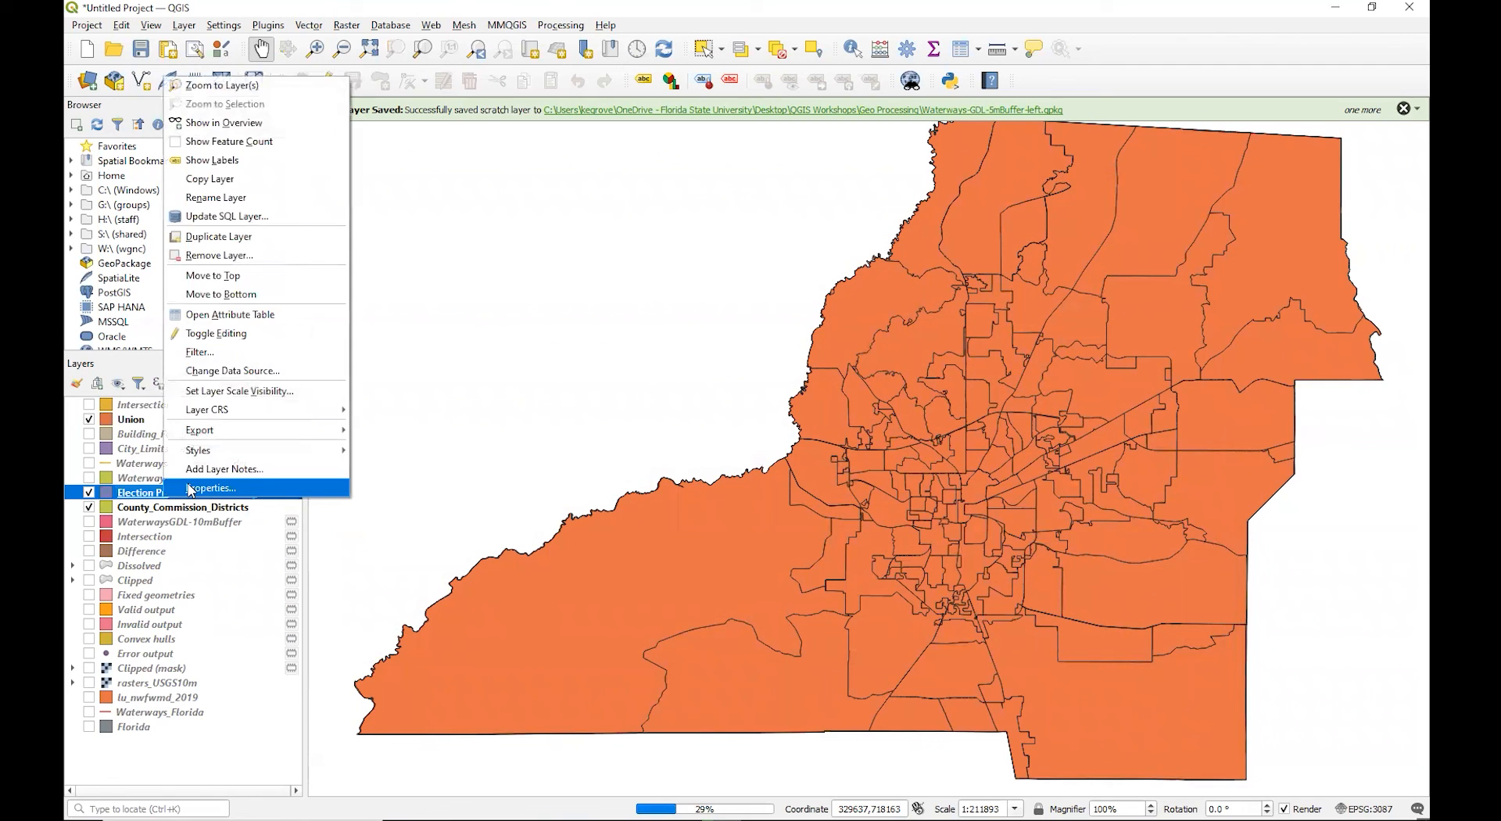
click(220, 314)
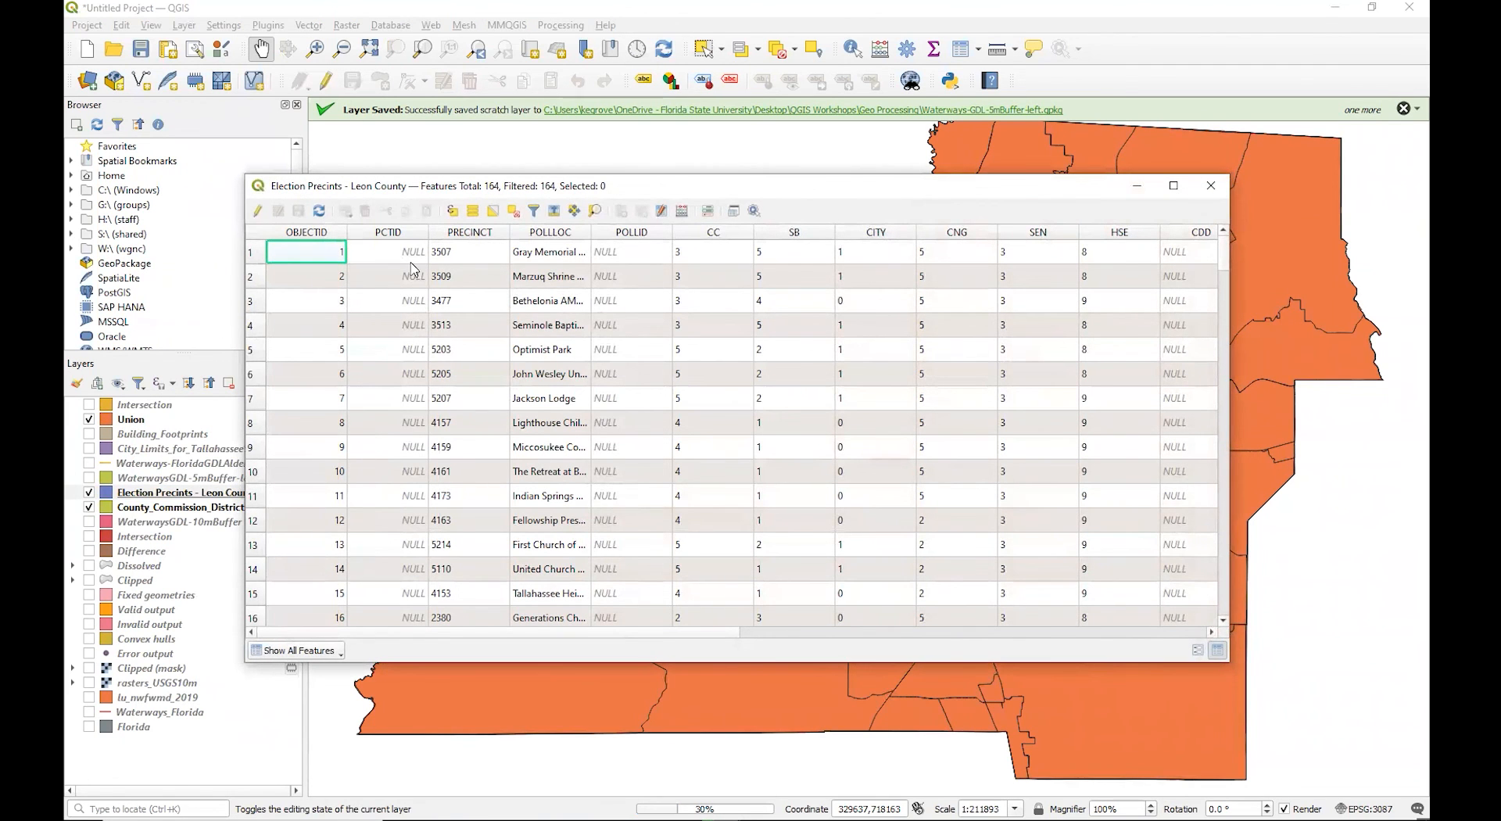
drag(500, 633, 821, 633)
drag(940, 630, 250, 603)
click(1210, 185)
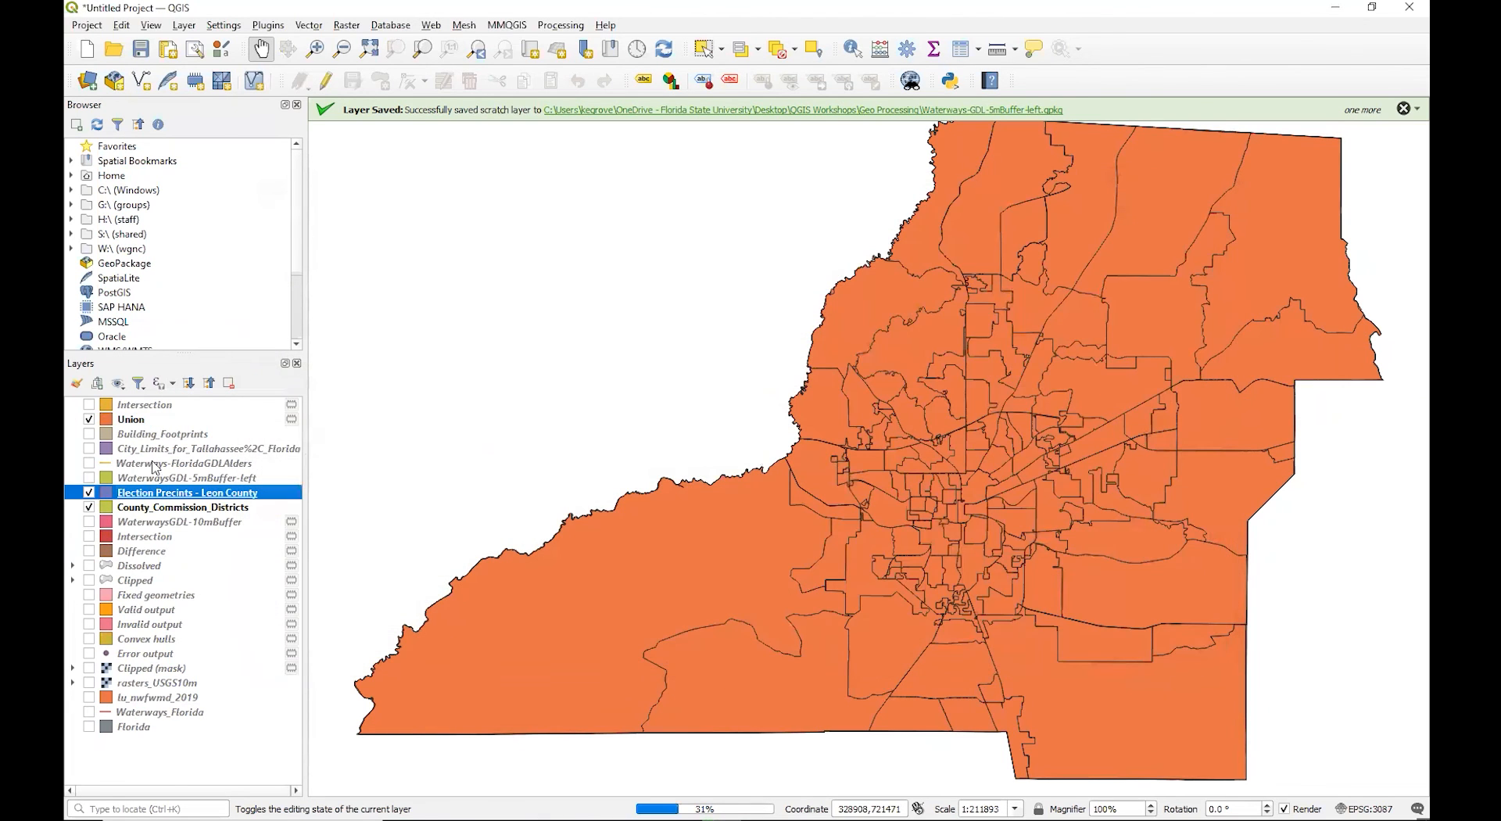
Reopen the Union layer's attribute table and examine the fields carried over from the commission districts, such as DISTRICT.
right_click(129, 422)
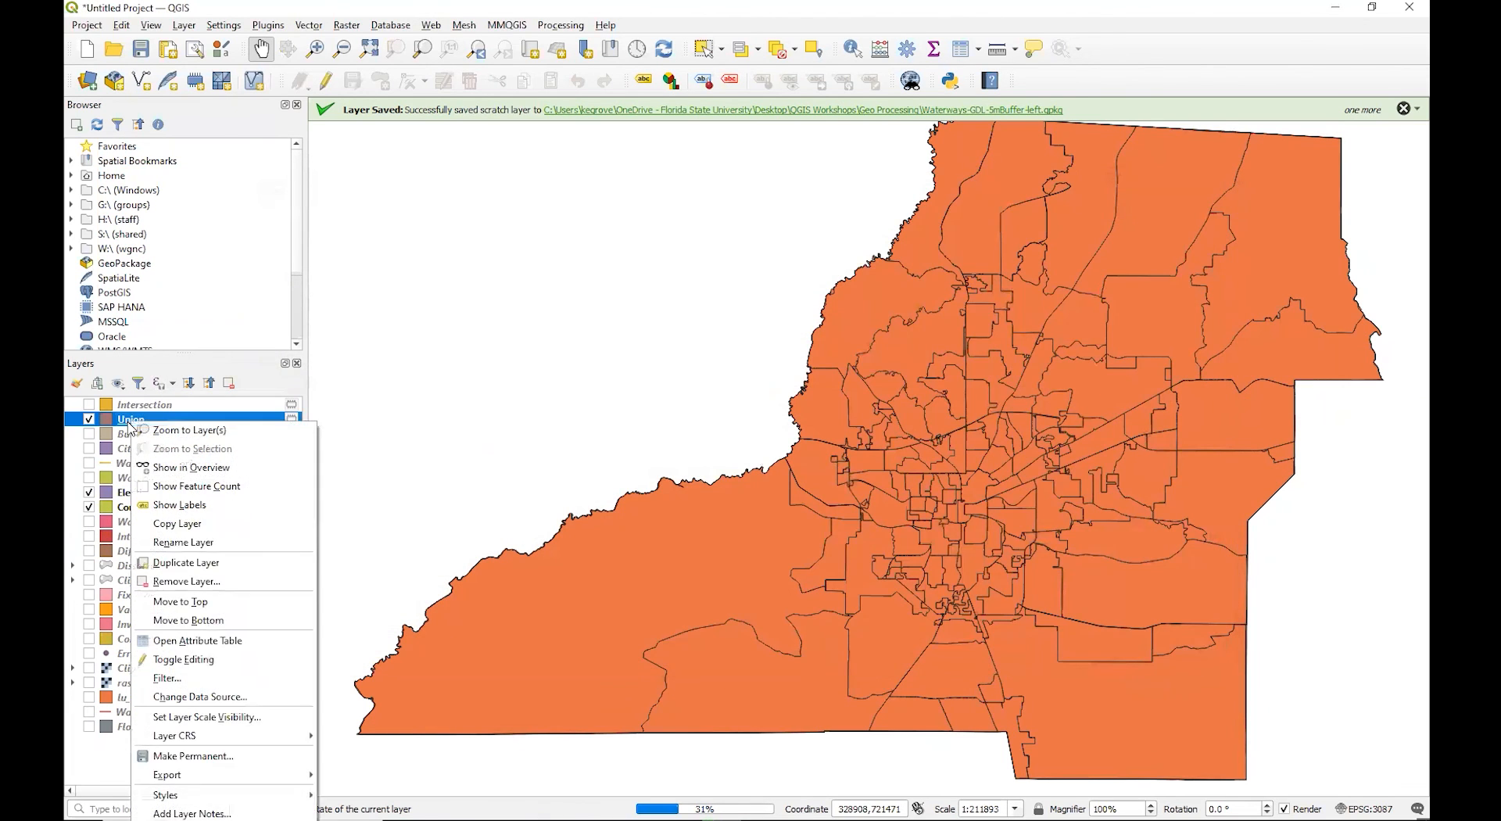
click(190, 641)
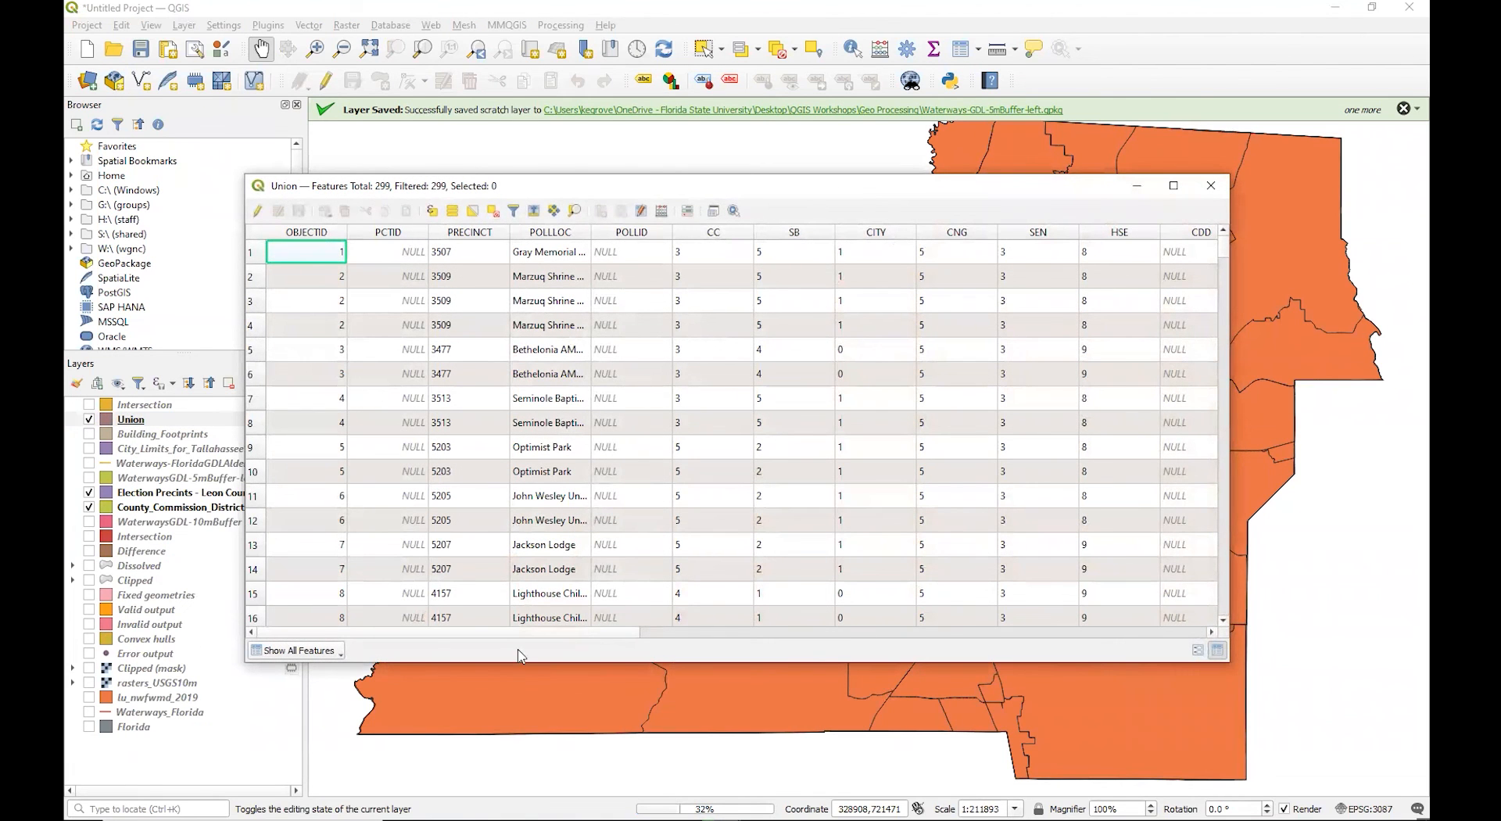
drag(319, 635, 1033, 639)
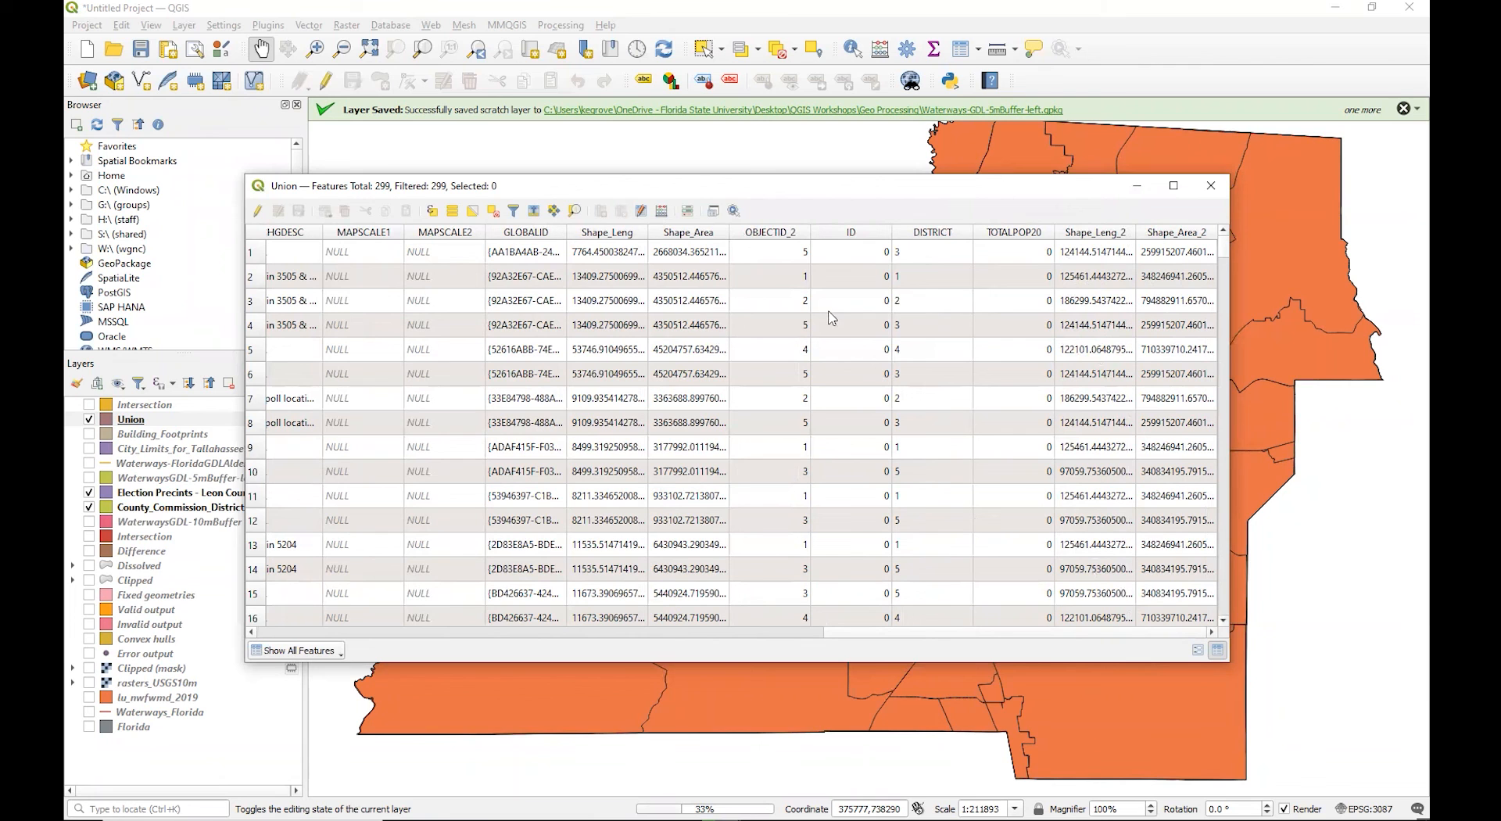
click(1209, 186)
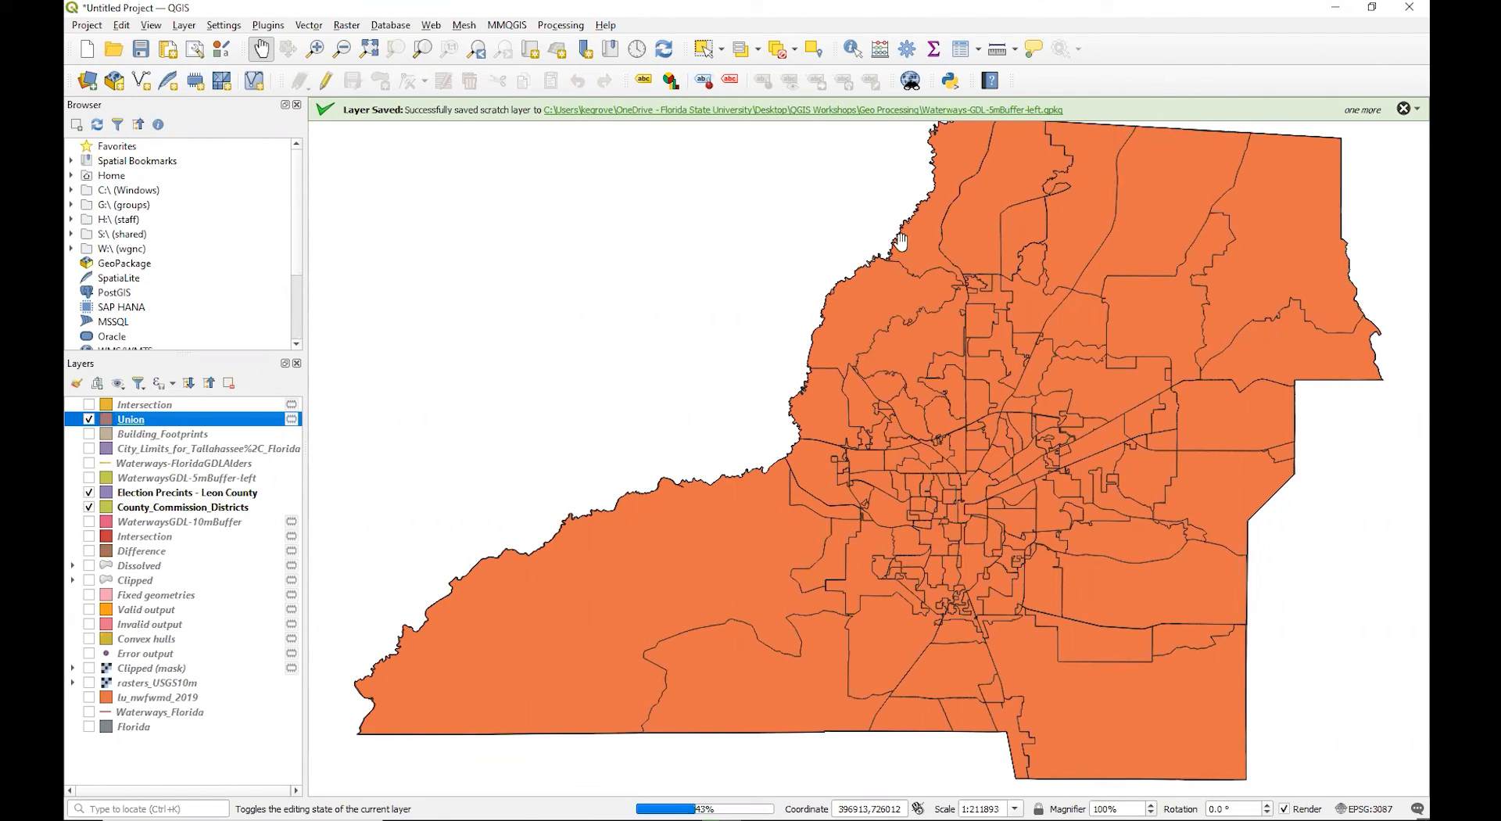
Hide the Union layer and try to select a polygon in the western part of the county on the map.
click(88, 420)
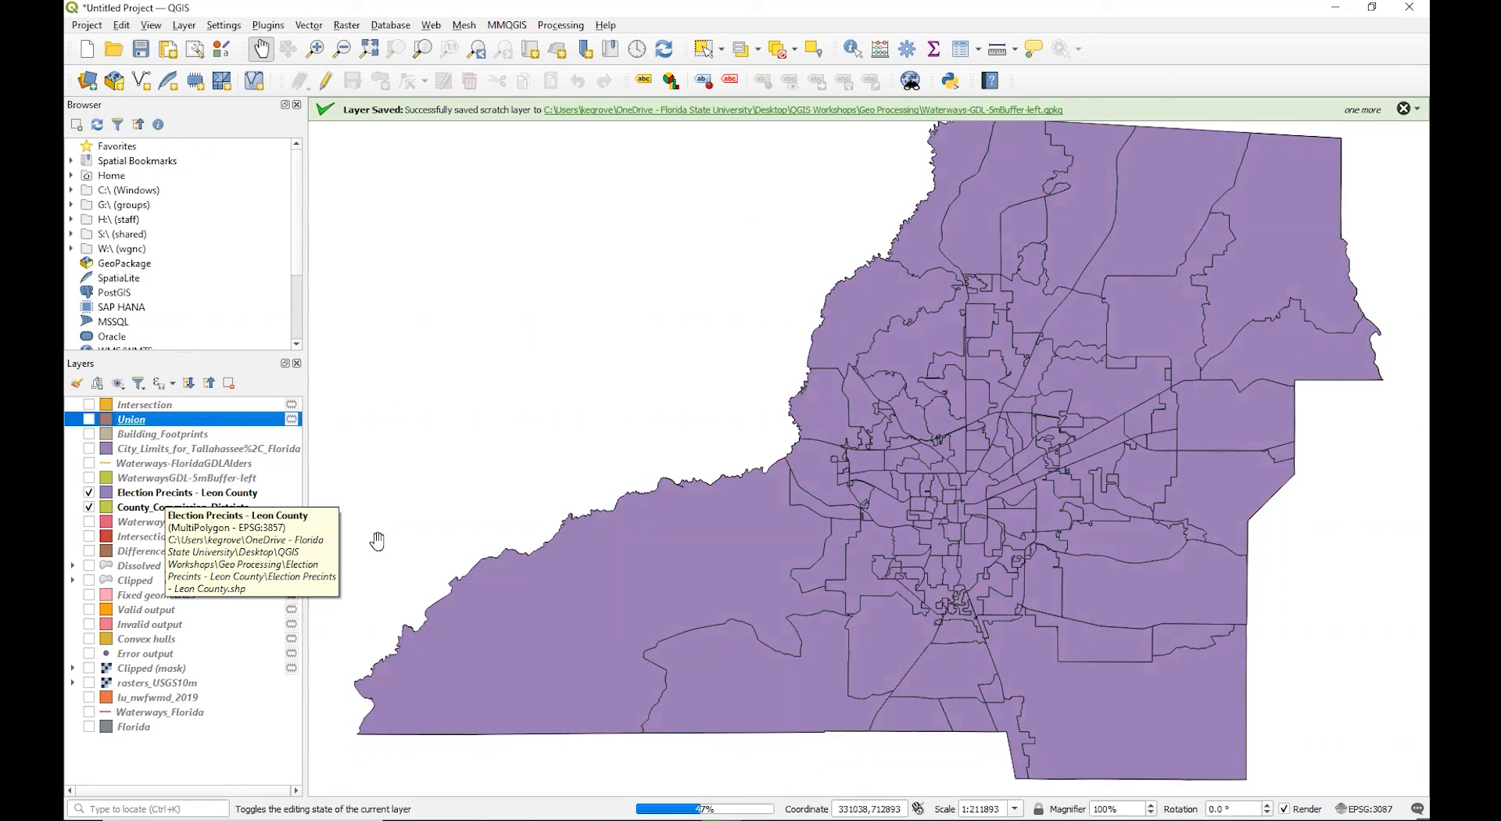
click(704, 48)
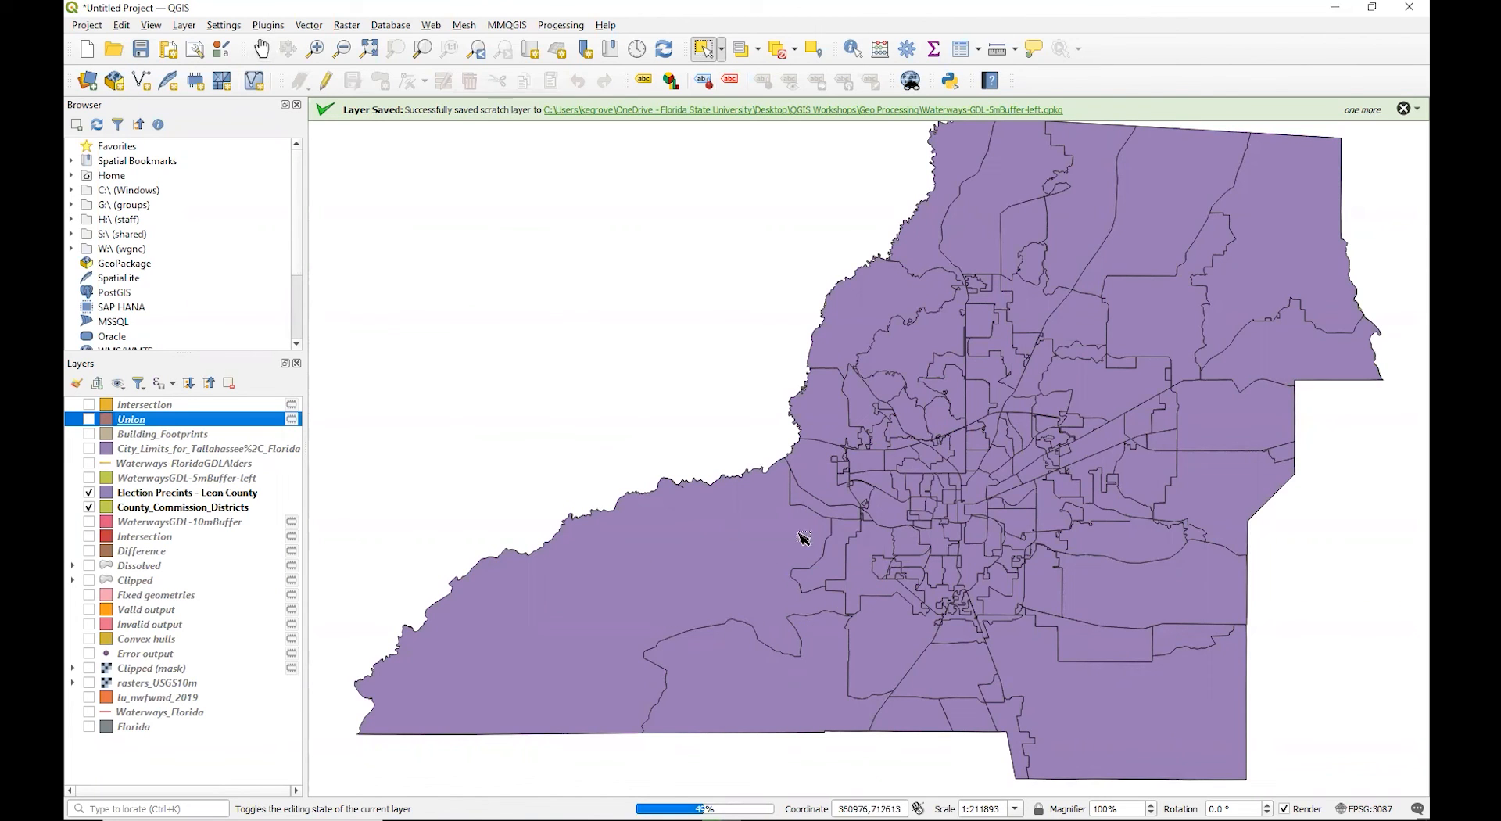
click(770, 533)
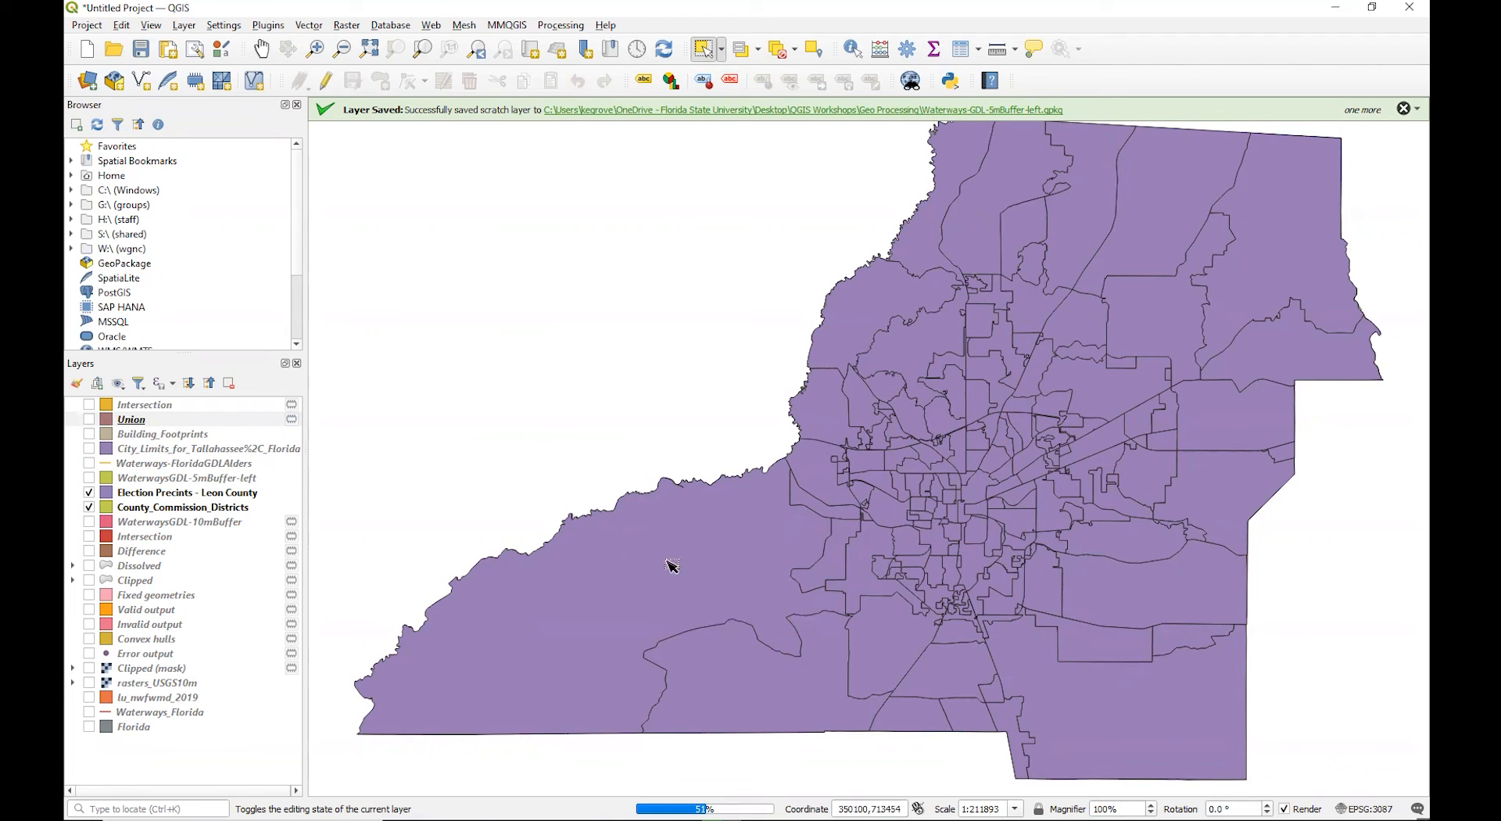
Try to select features in the western part of the county with Select Features by Polygon.
click(719, 49)
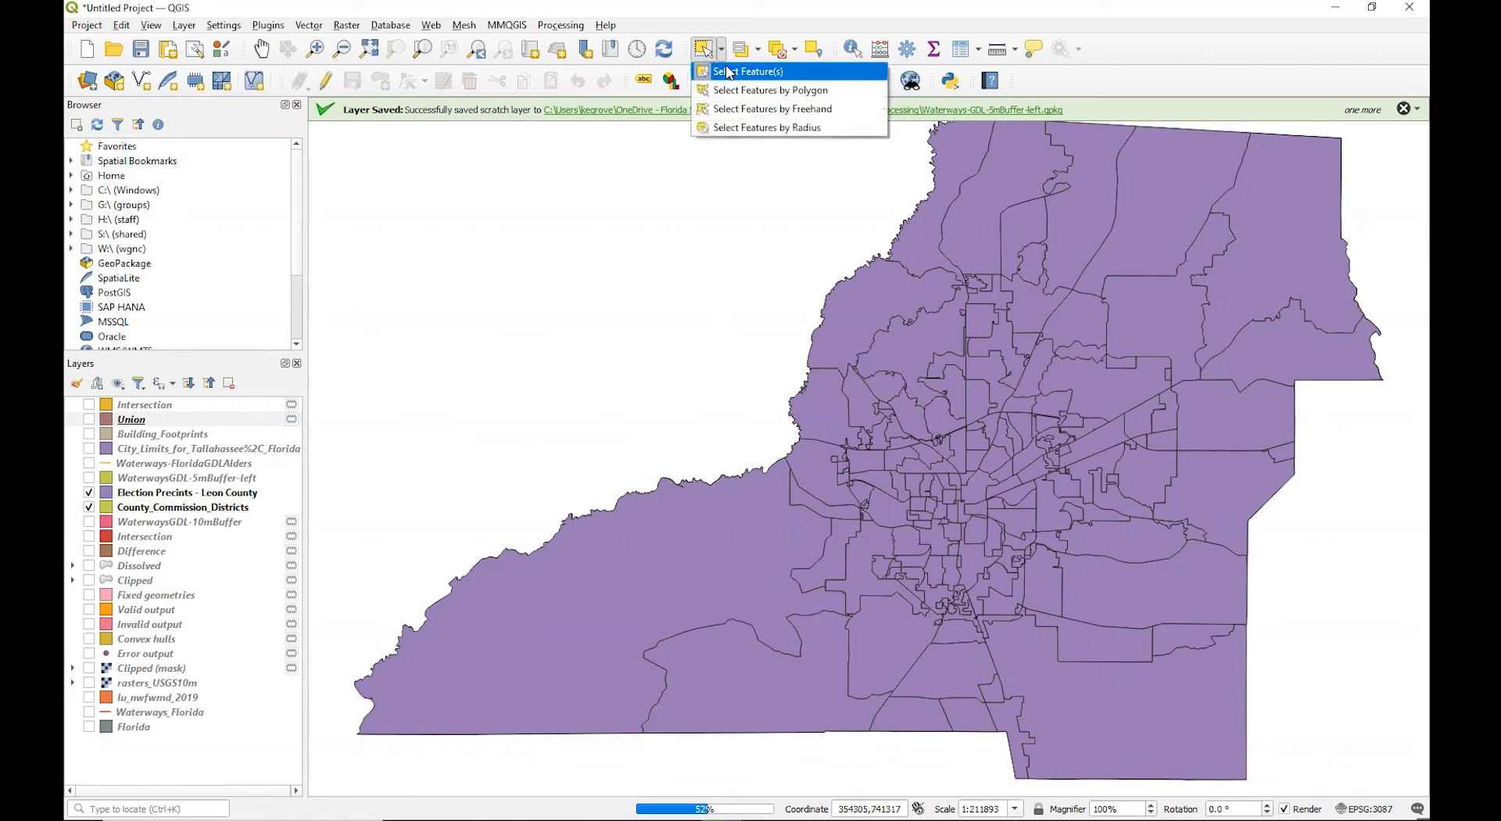
click(731, 90)
click(743, 558)
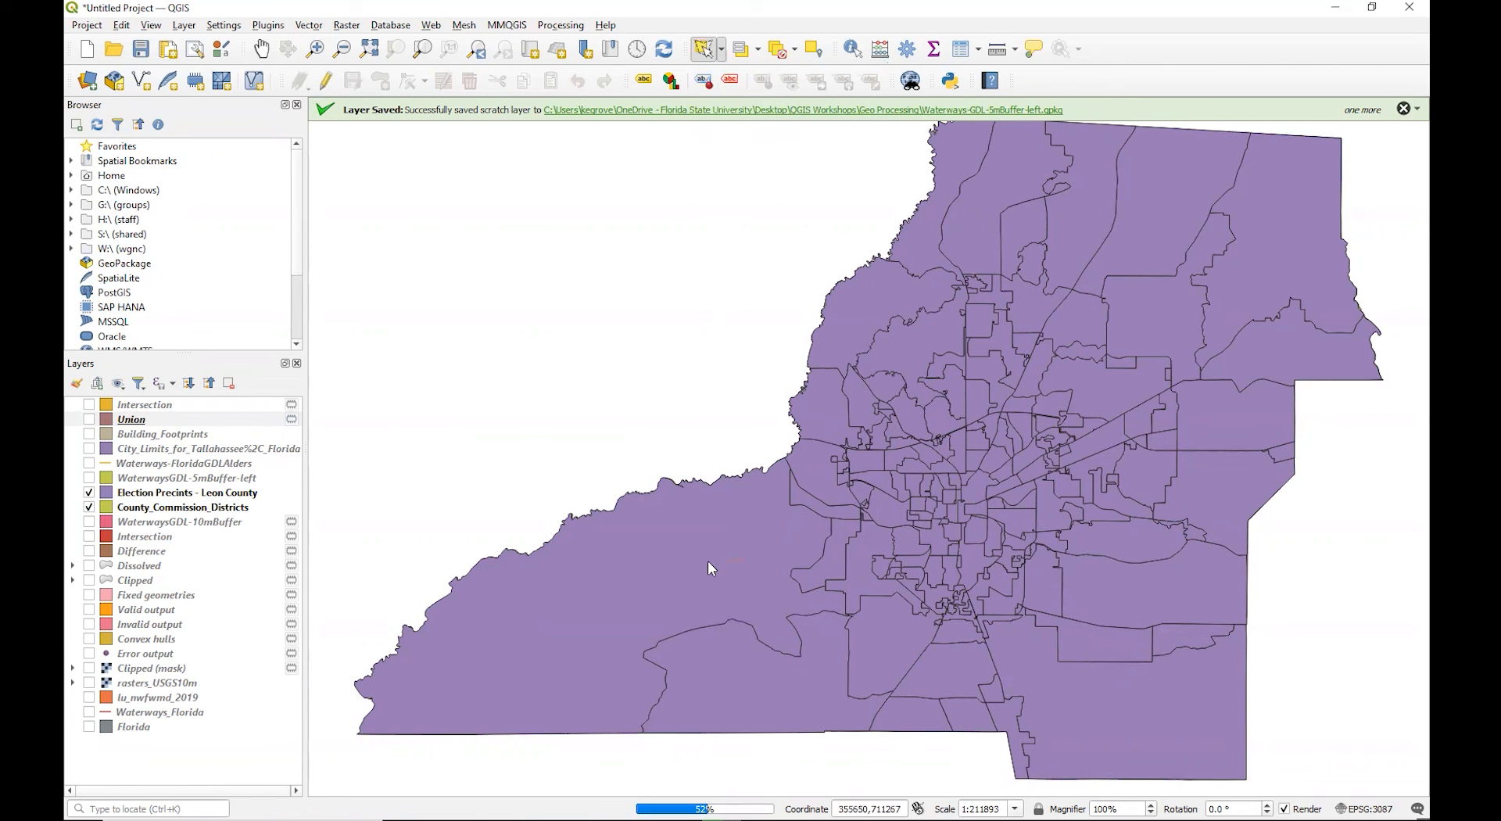
click(624, 539)
right_click(626, 576)
Return to Select Feature(s) and retry selecting map polygons with Election Precints - Leon County temporarily hidden and with it shown again.
click(723, 50)
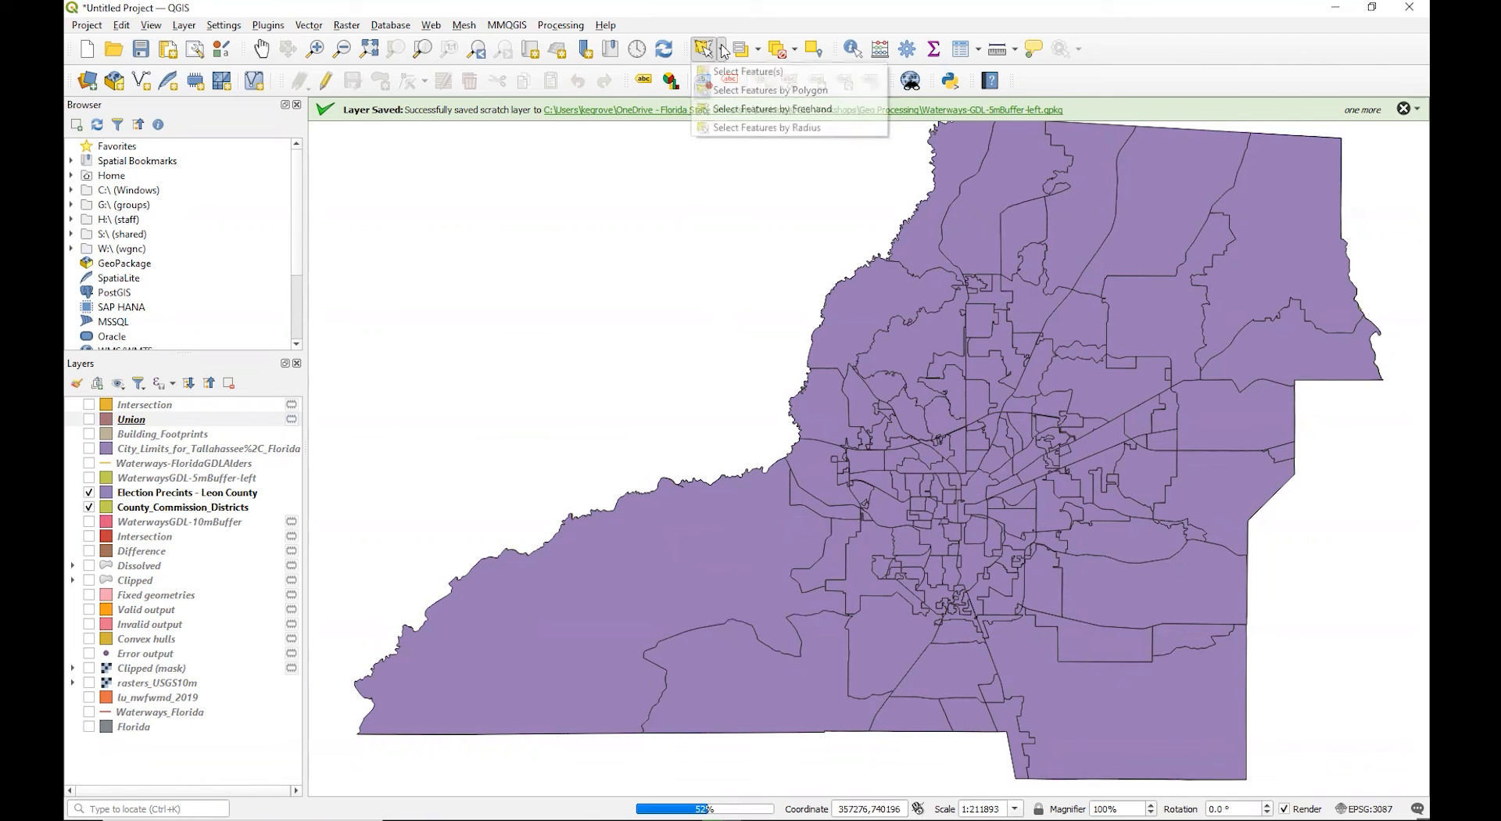
click(742, 71)
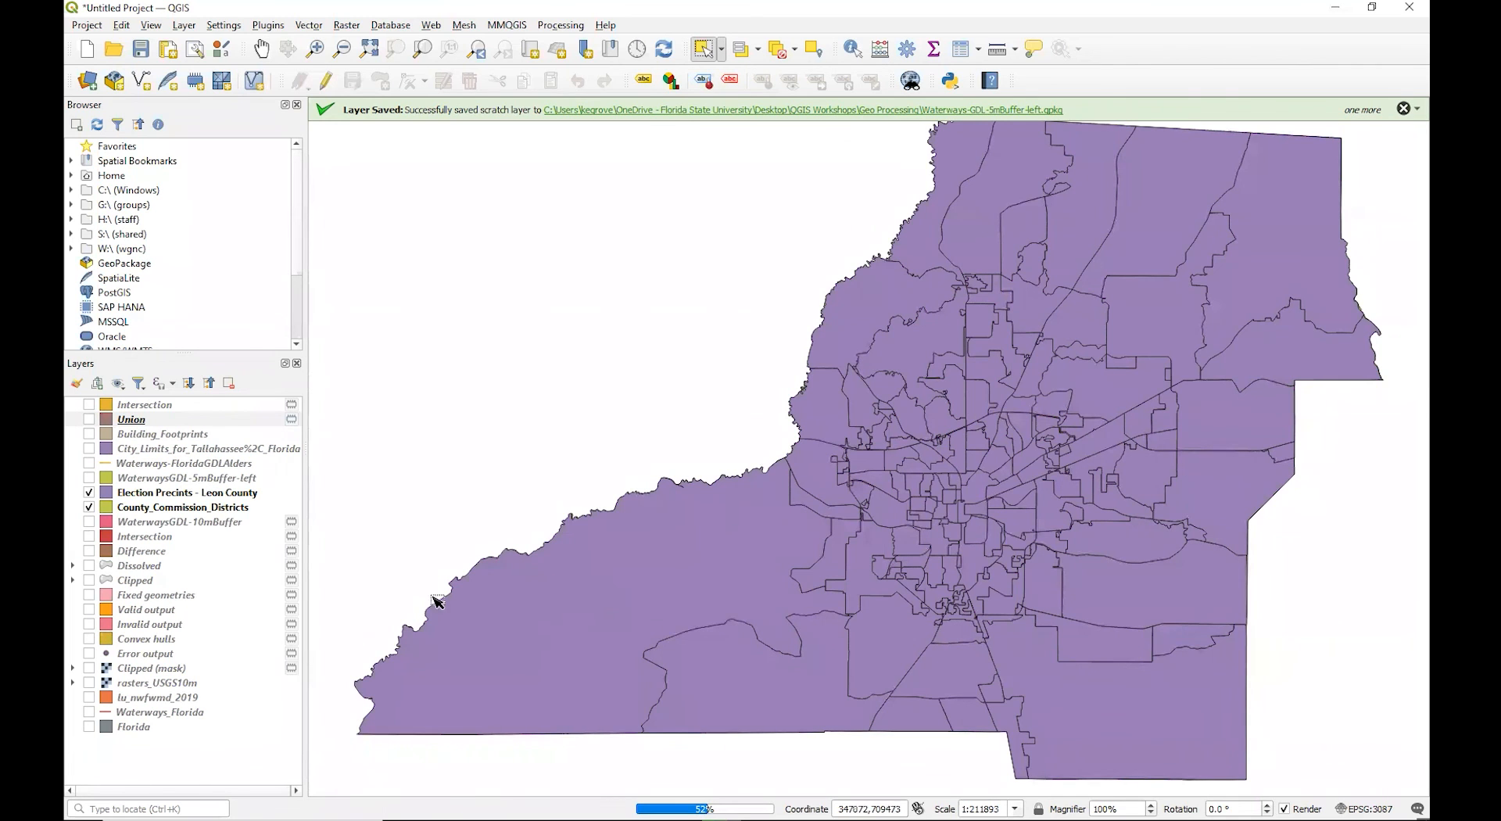
click(88, 493)
click(684, 608)
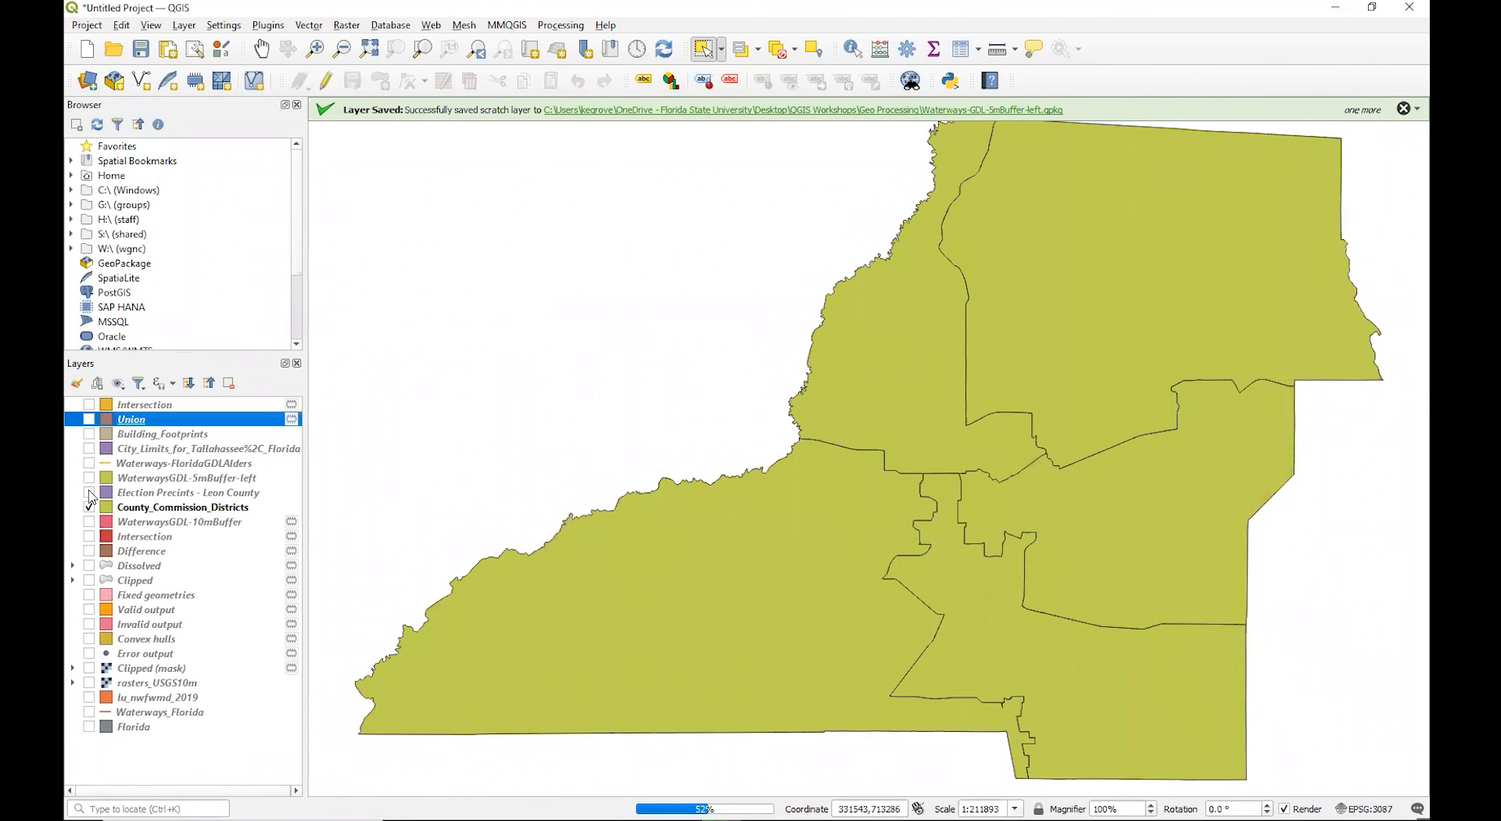
click(89, 493)
click(727, 564)
drag(682, 528, 774, 605)
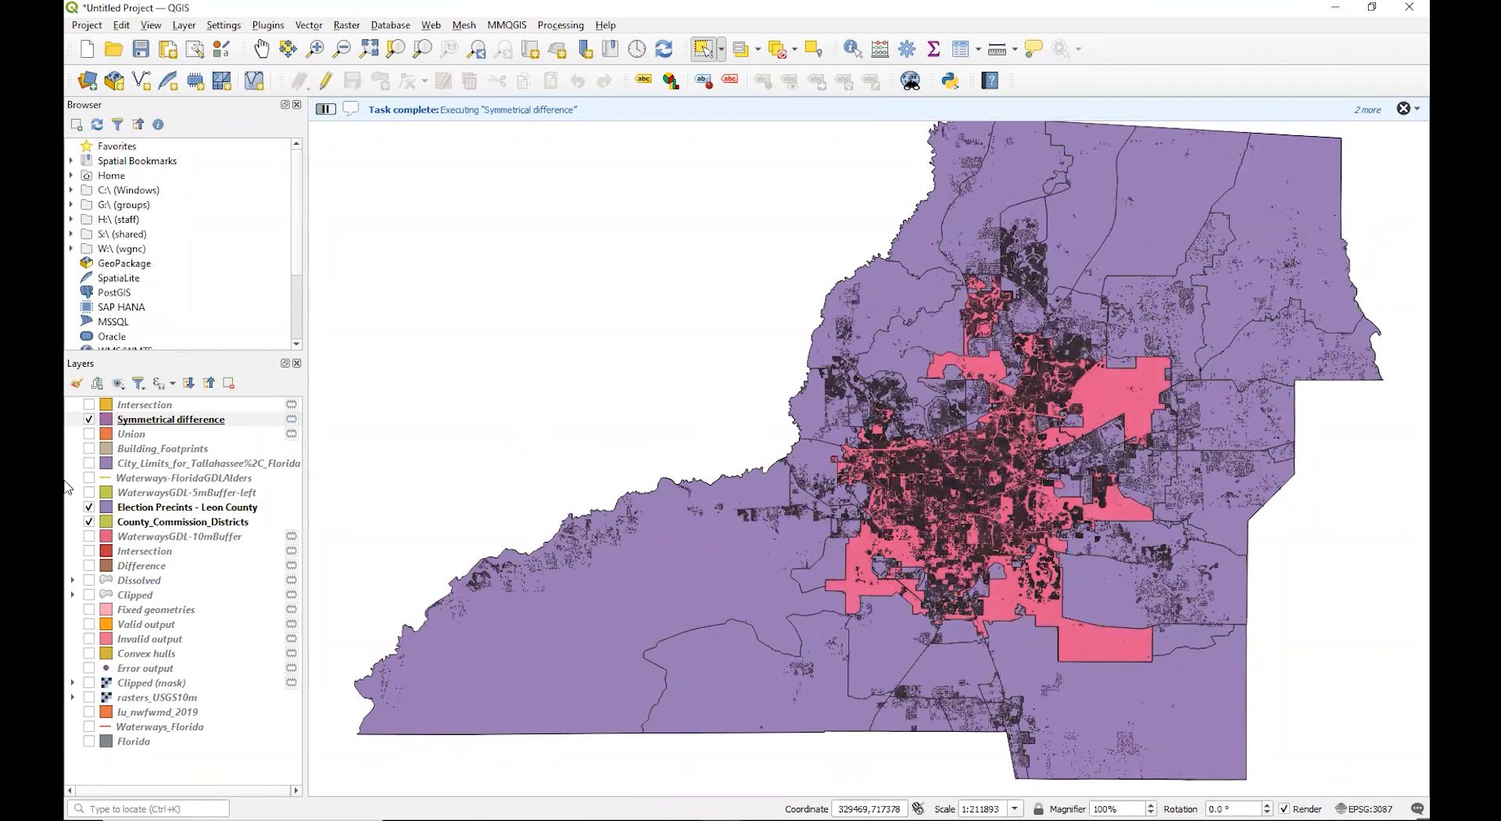
Hide the Symmetrical difference layer and select precincts 3507, 3509 and 3477 in the Election Precints - Leon County attribute table.
click(89, 420)
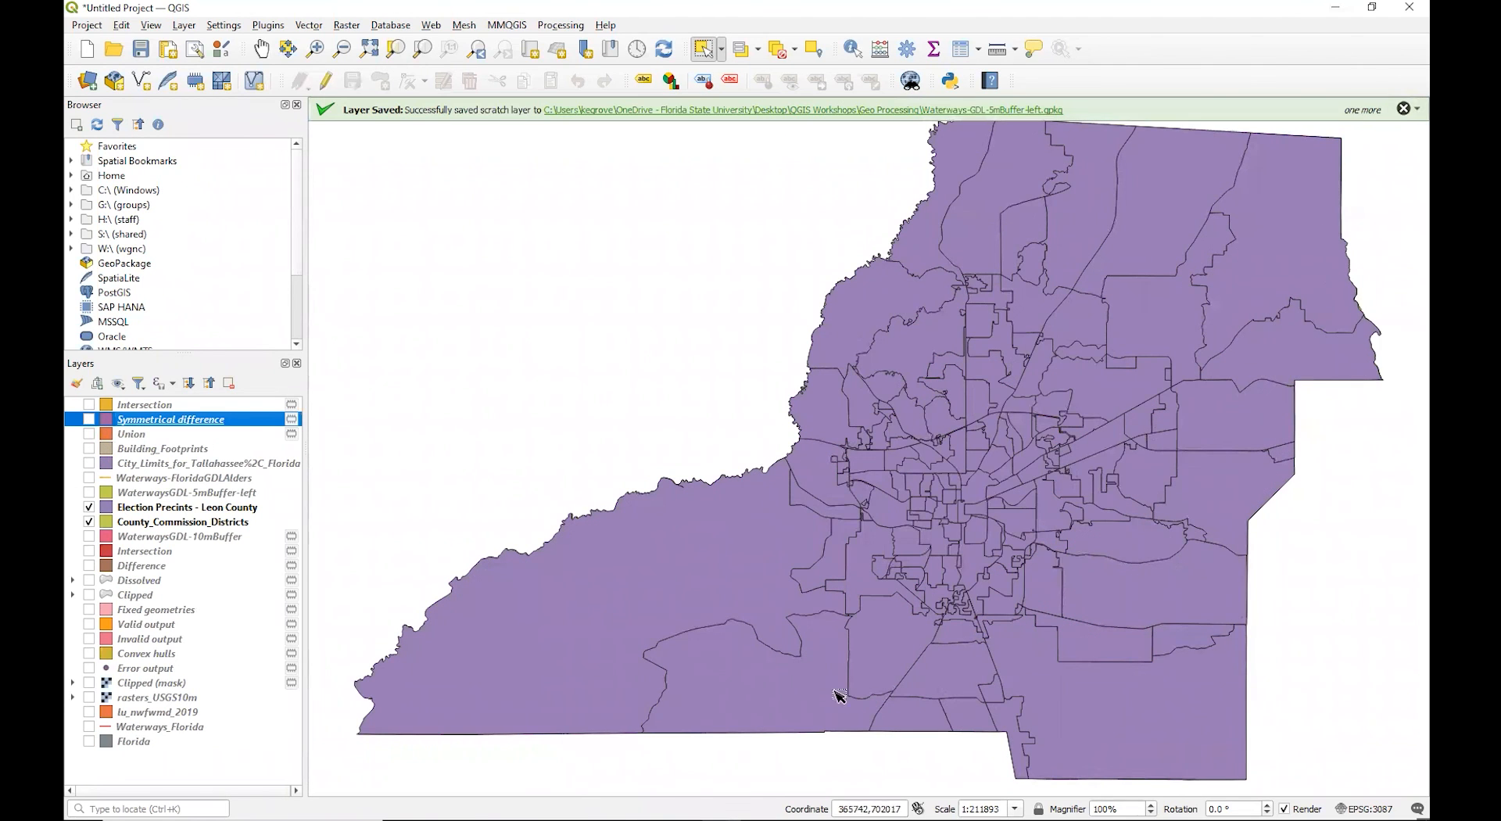
click(606, 583)
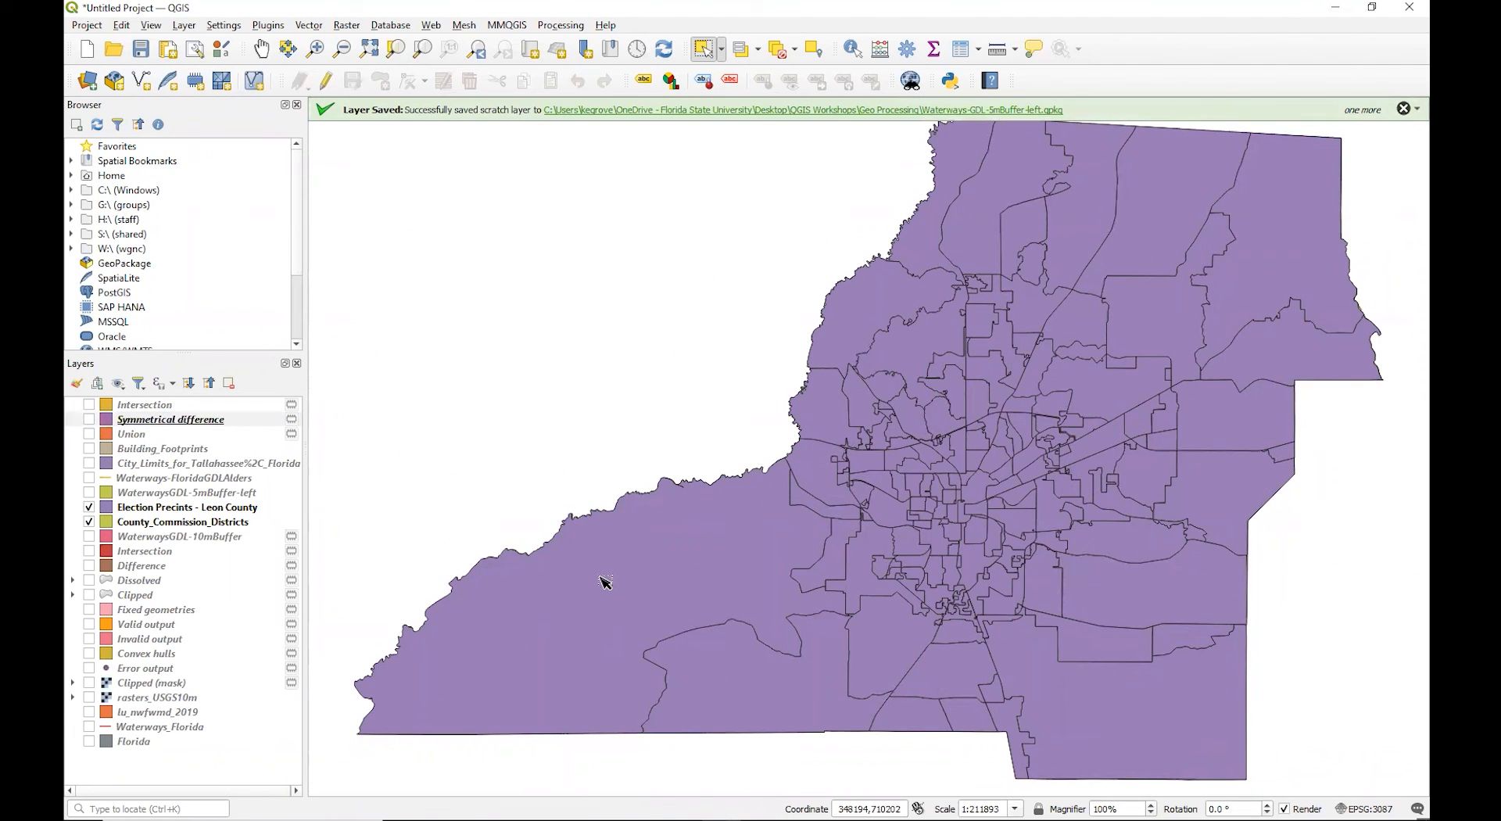
right_click(146, 508)
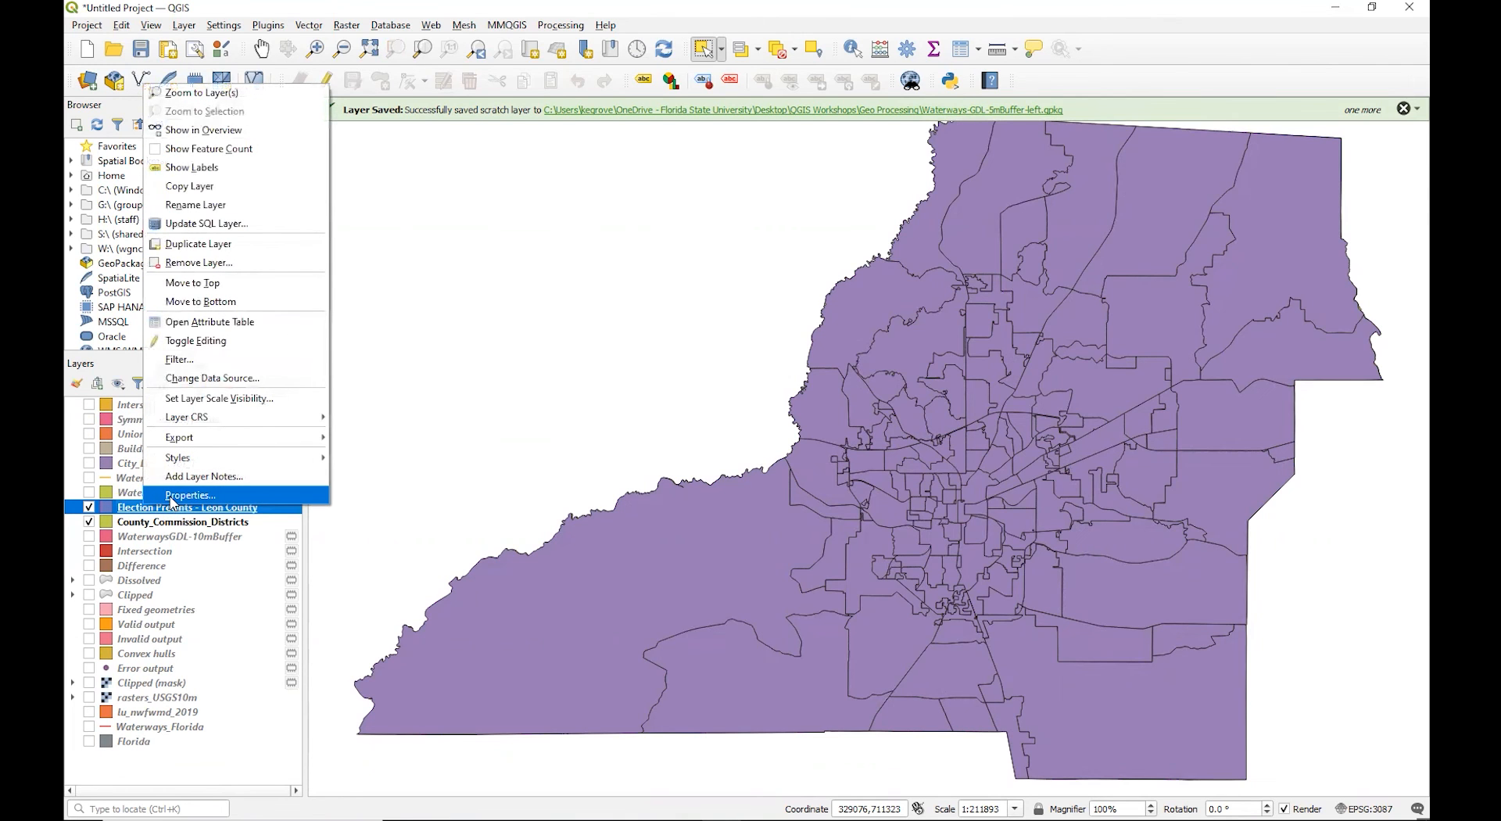
click(207, 321)
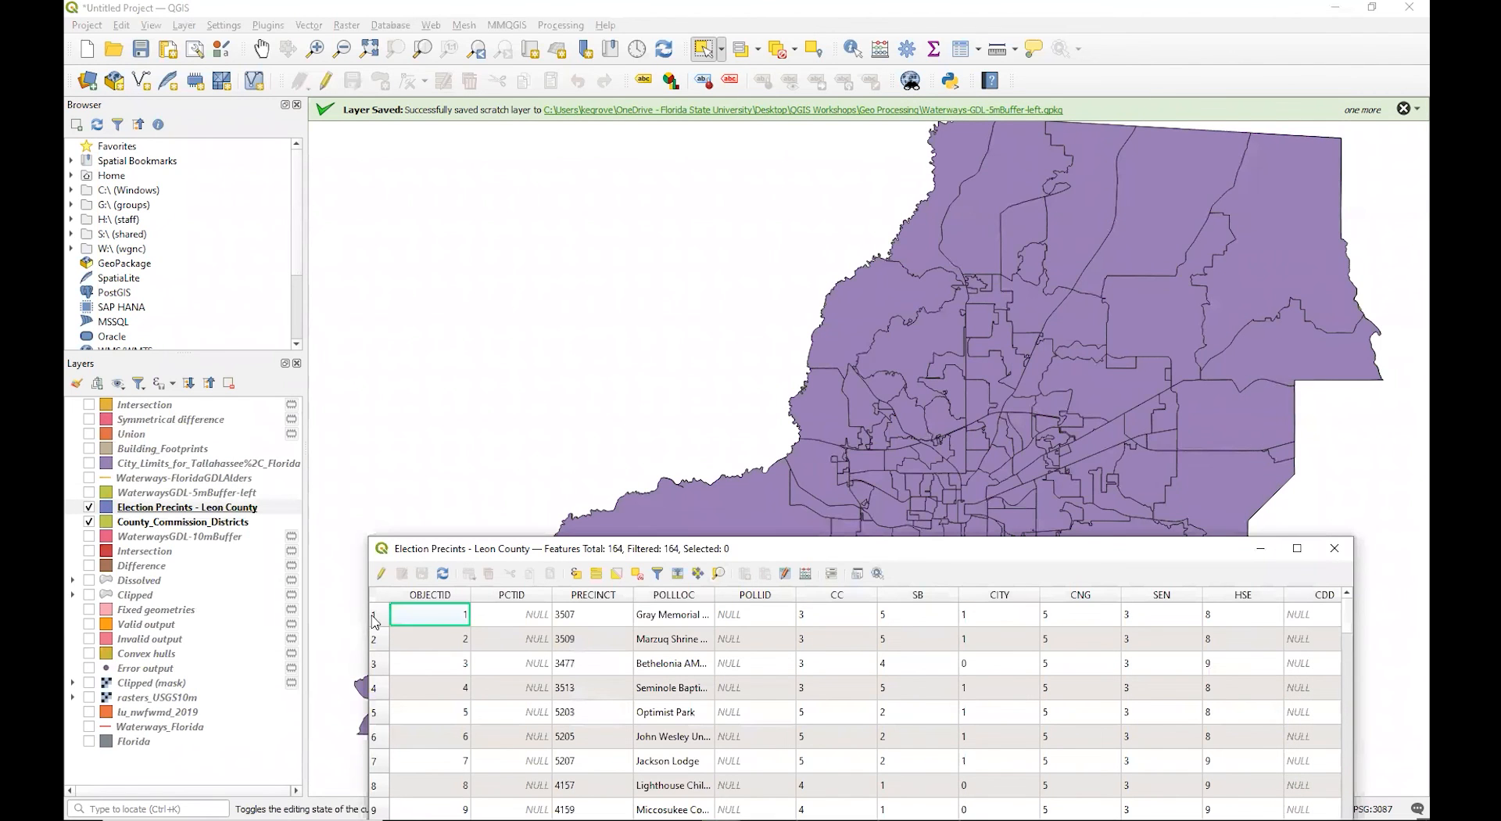
click(380, 620)
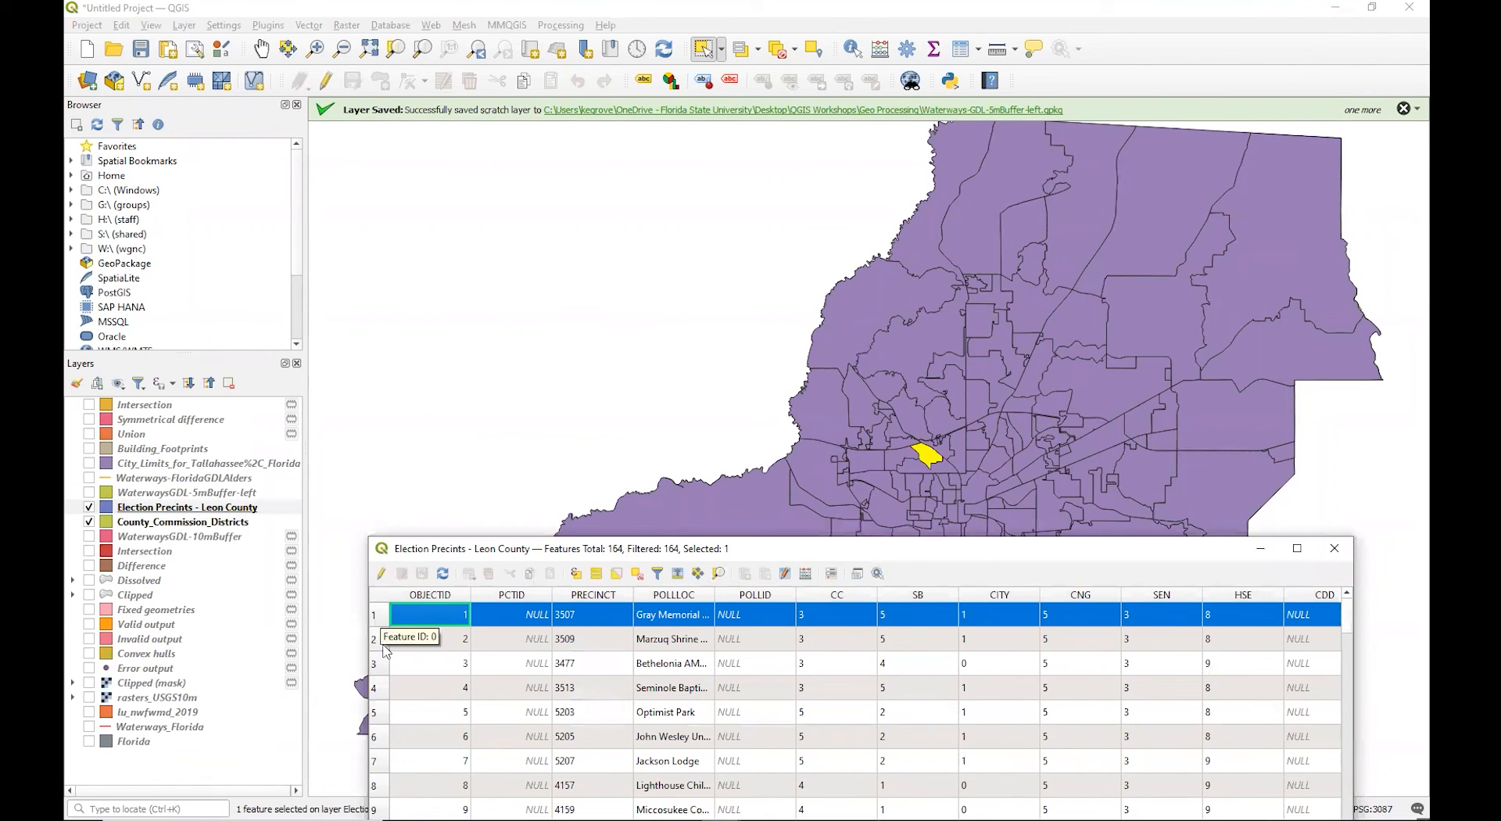
click(385, 646)
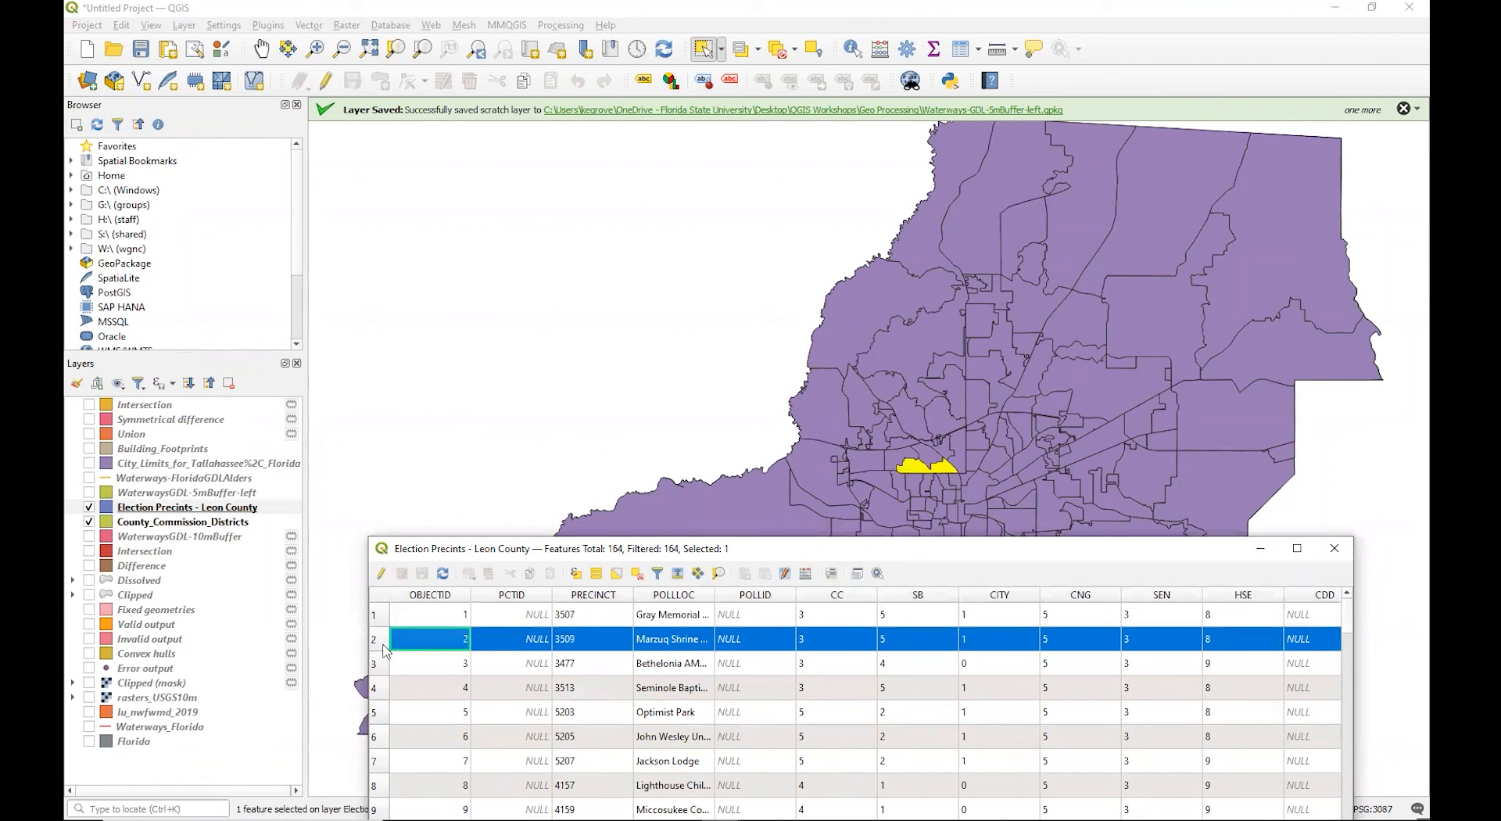
ctrl+click(378, 623)
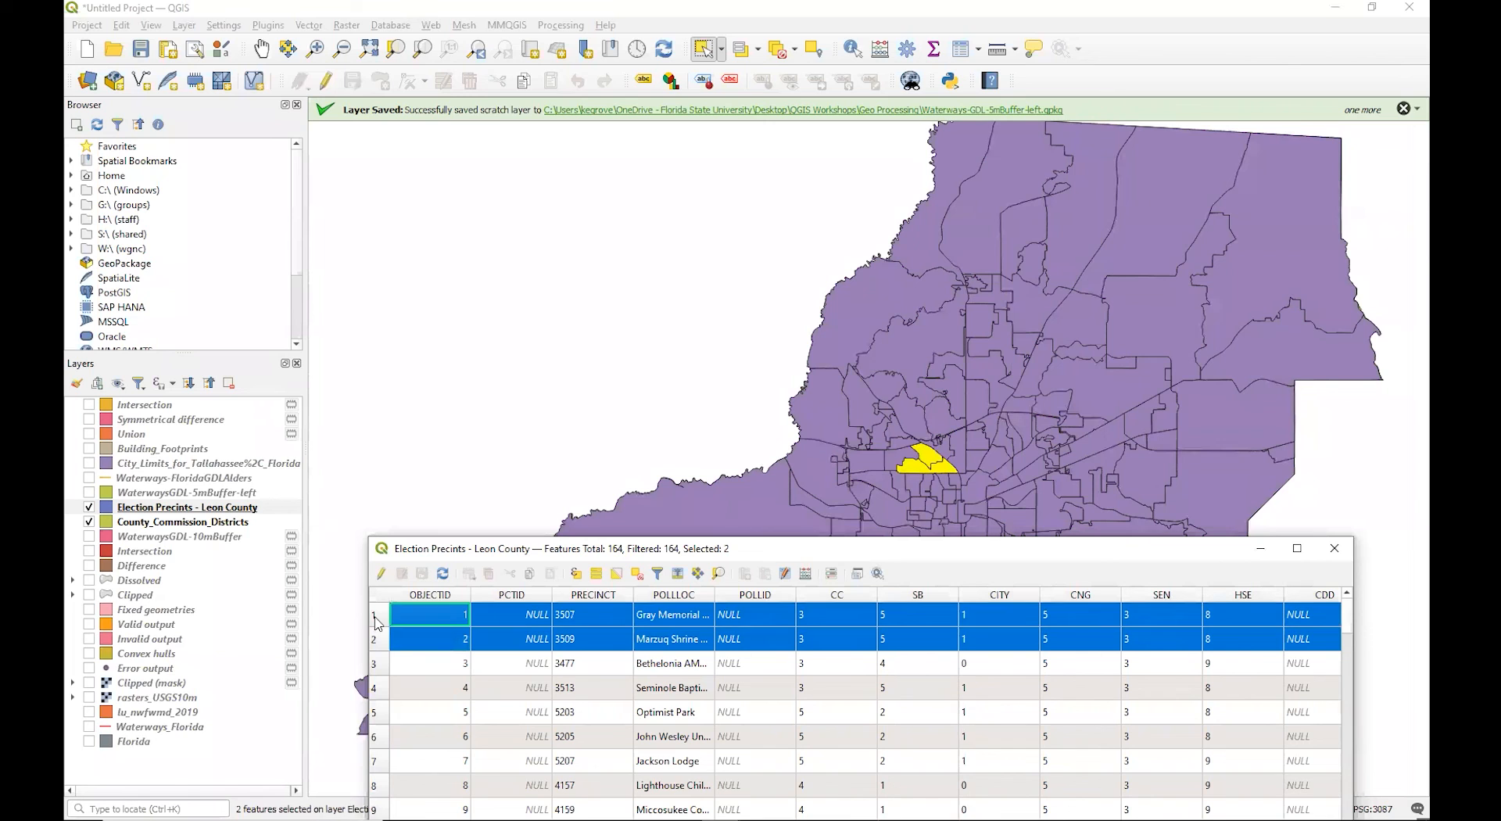
ctrl+click(379, 664)
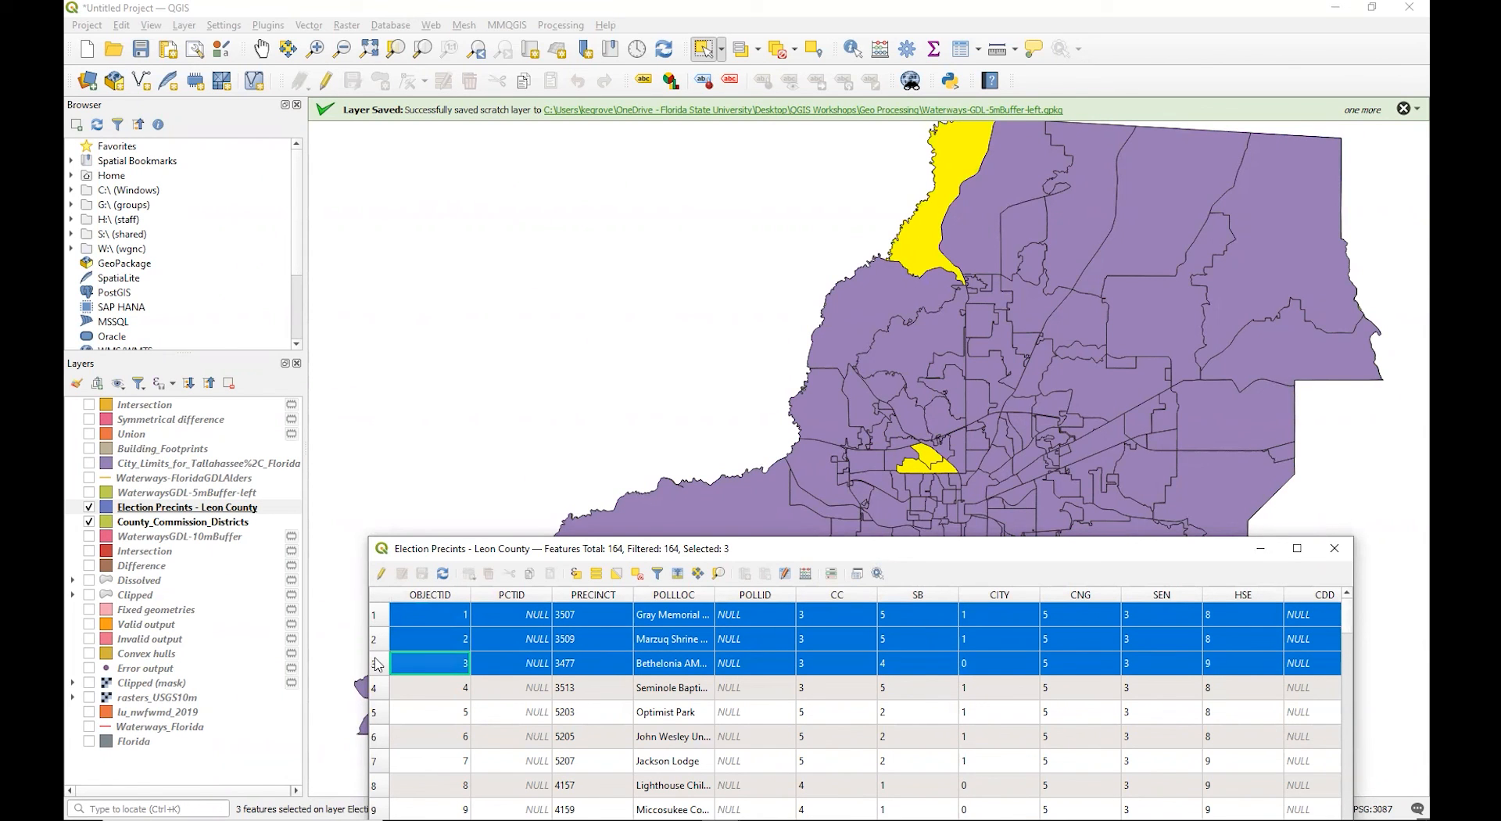
Reduce the selection in the Election Precints - Leon County attribute table to precincts 3507 and 3509.
click(378, 664)
click(375, 639)
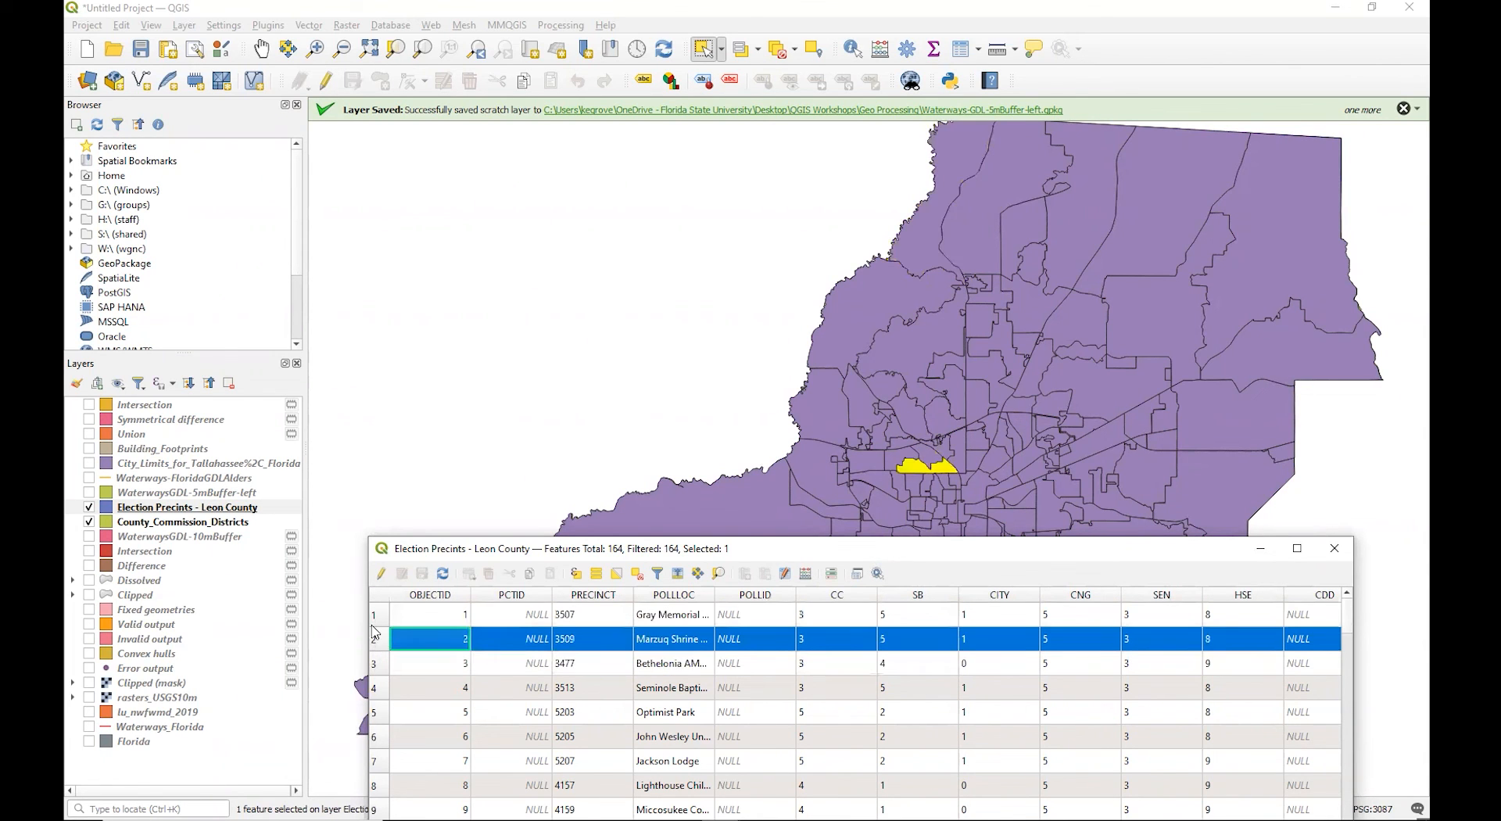
ctrl+click(374, 617)
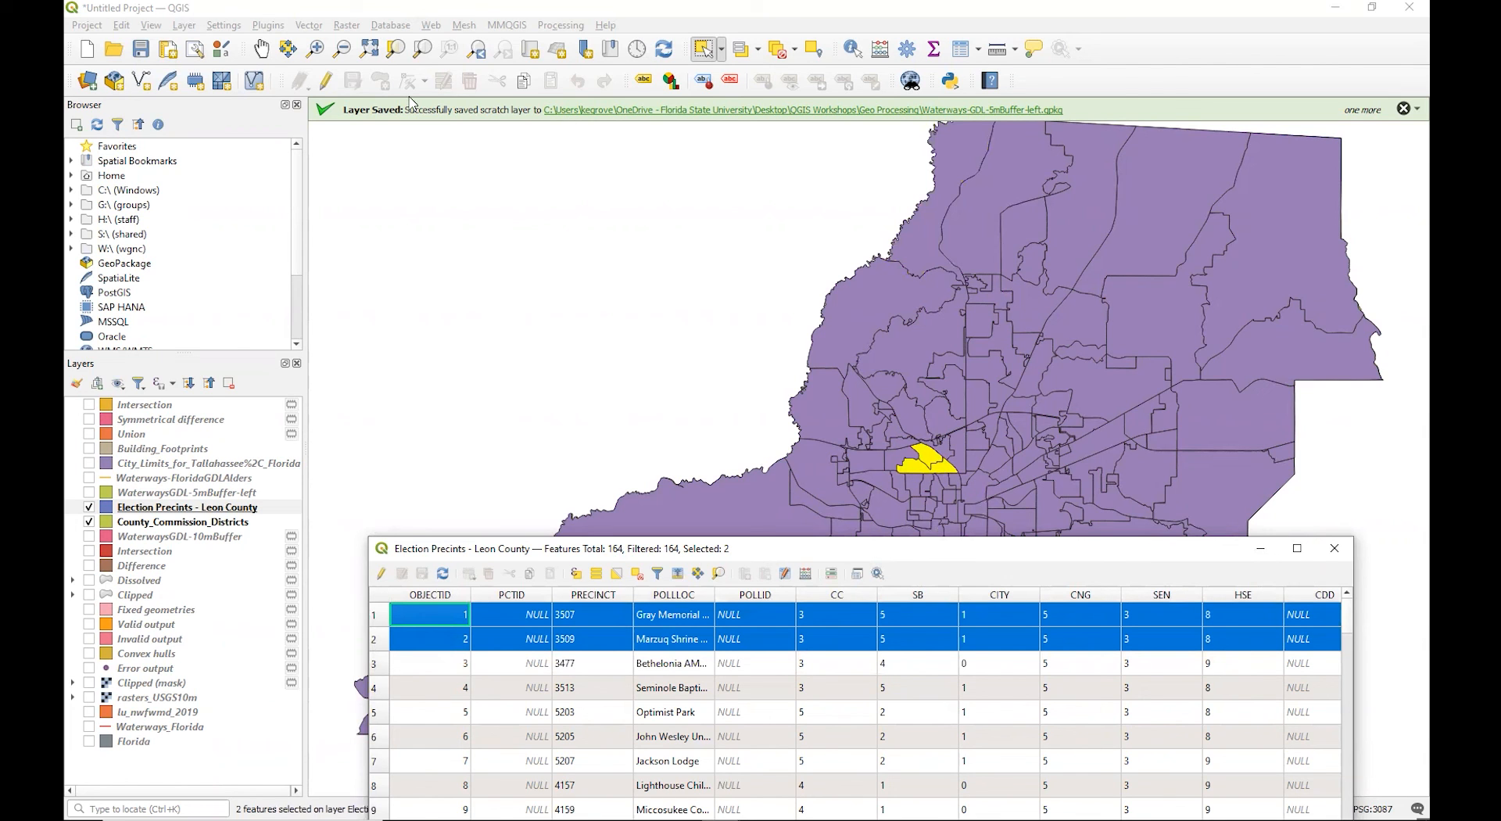
Run Eliminate Selected Polygons on Election Precints - Leon County, merging with the Largest Common Boundary neighbour into a temporary layer.
click(310, 25)
mouse_move(368, 43)
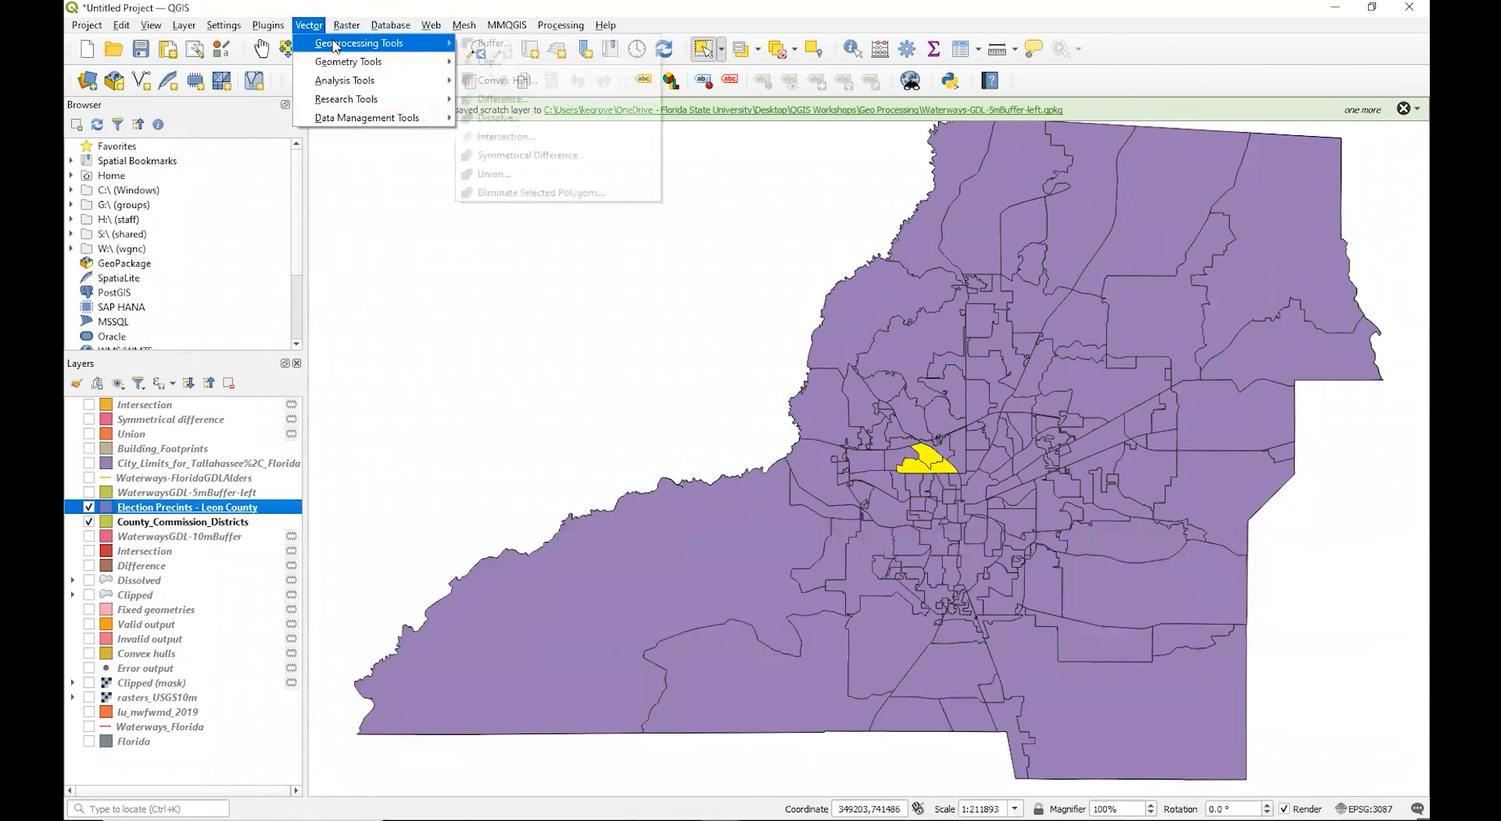
click(519, 193)
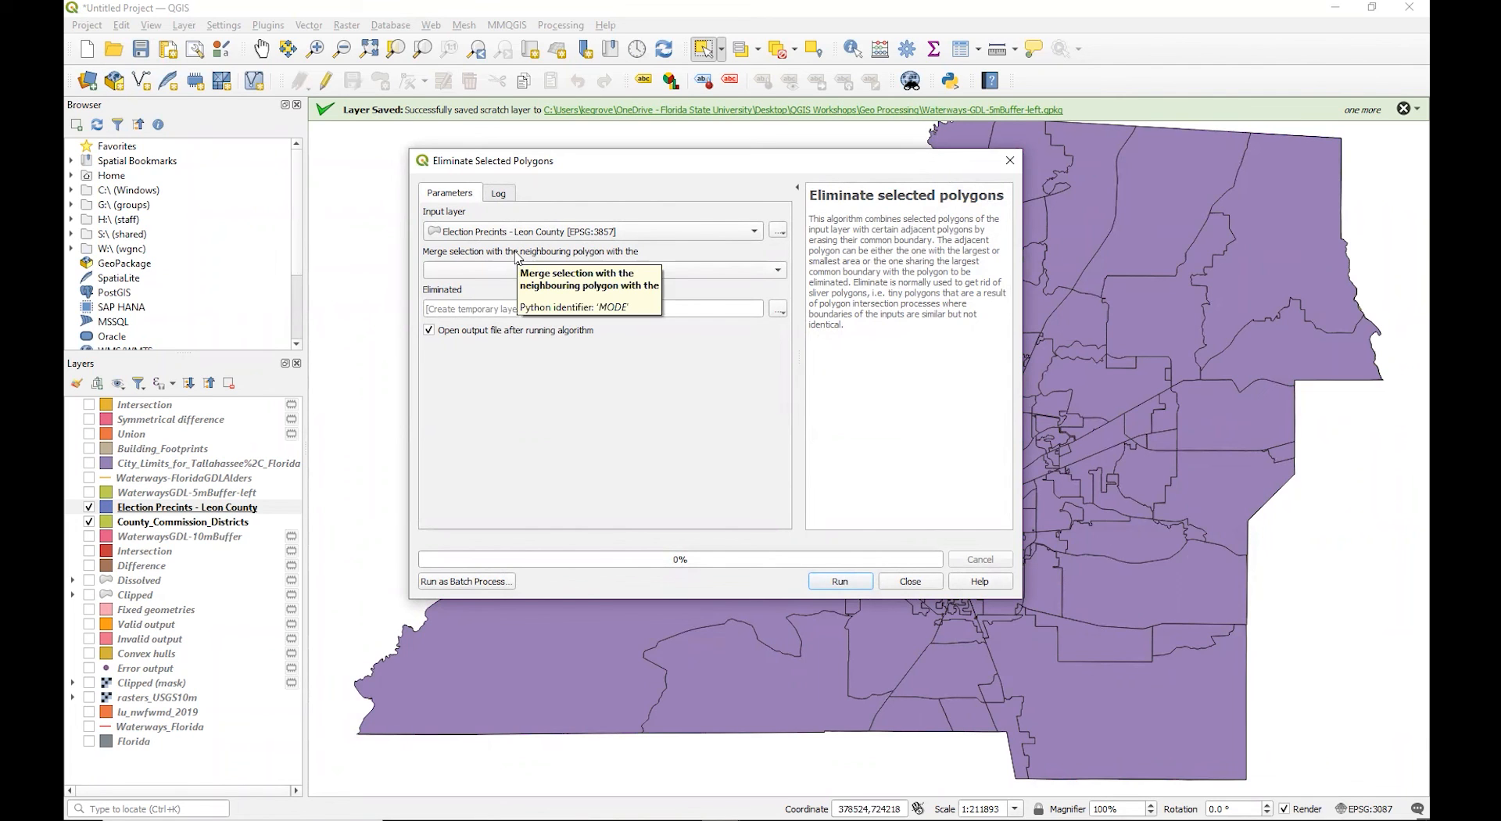
click(781, 275)
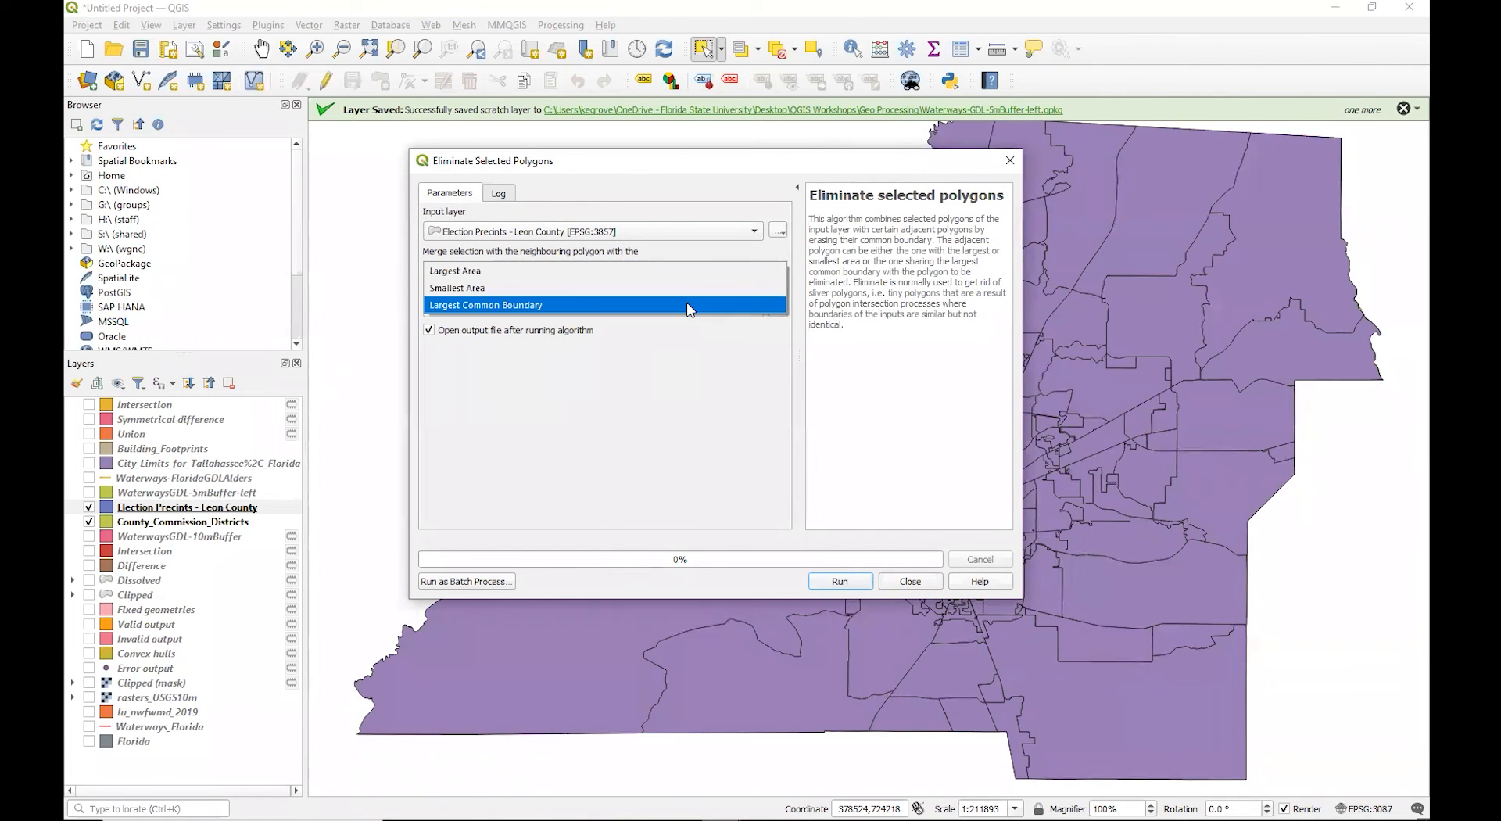
click(690, 307)
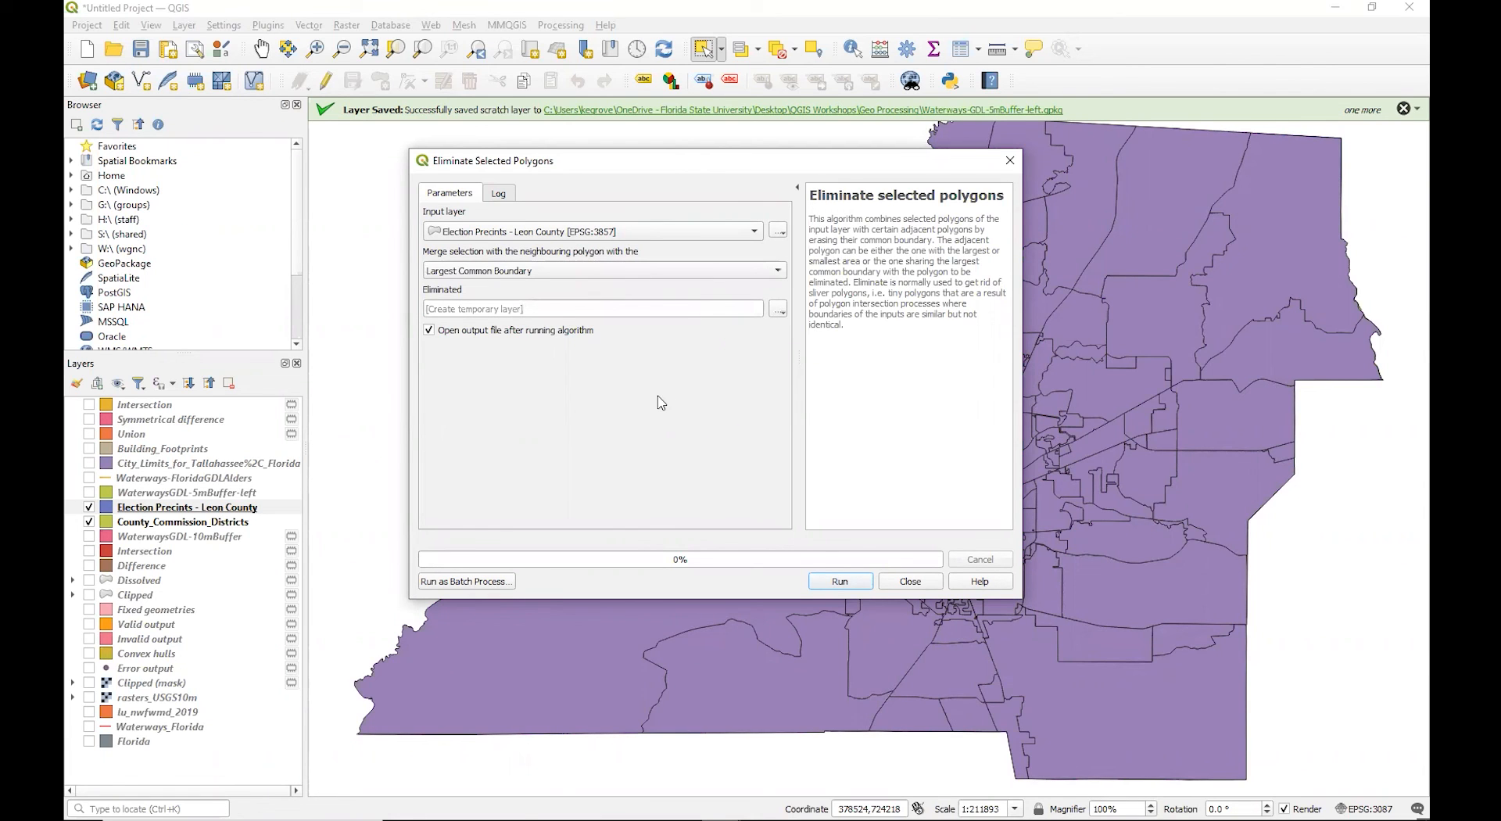
click(840, 588)
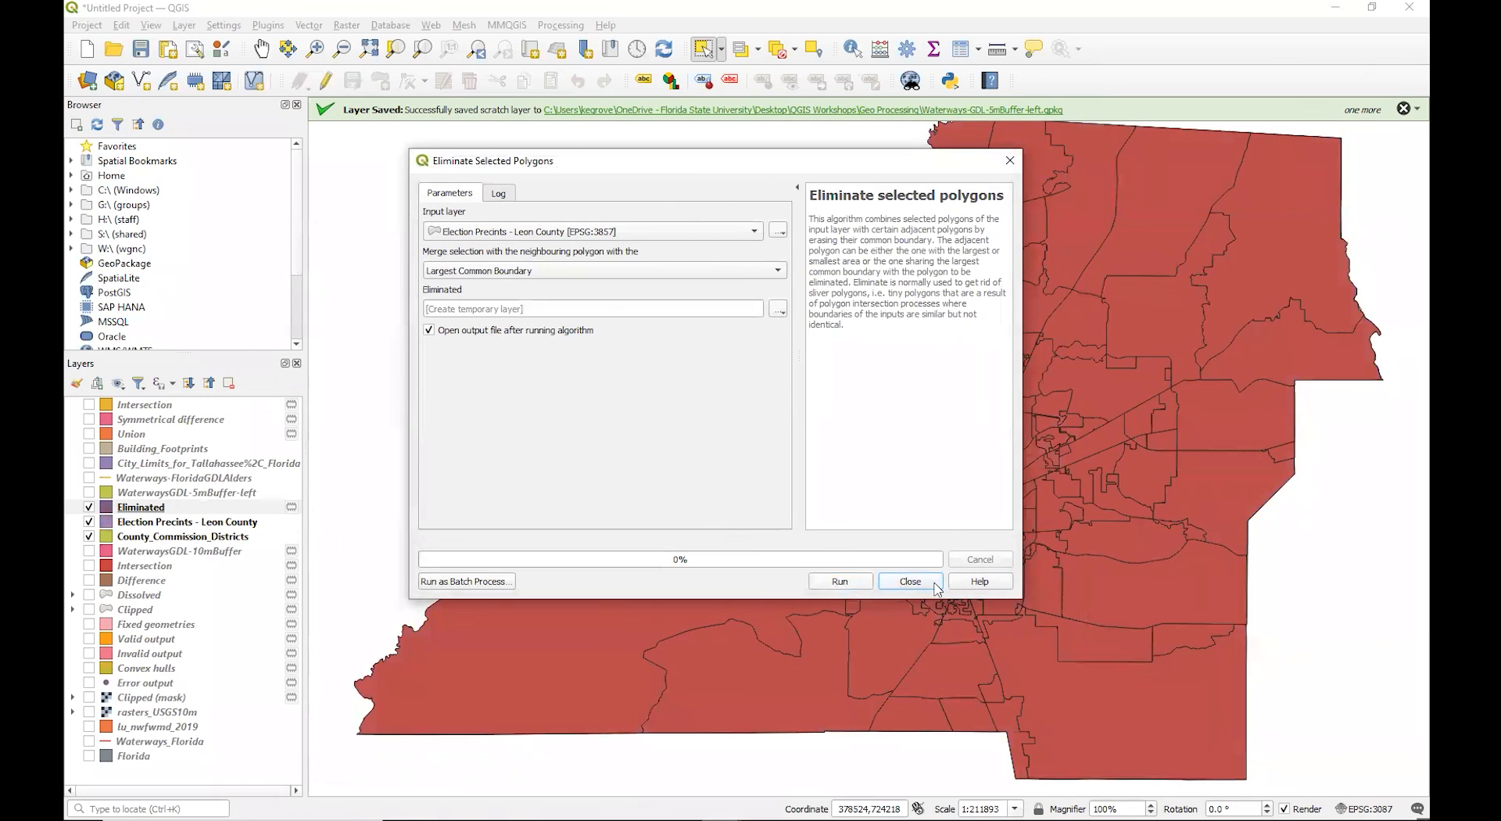
click(930, 582)
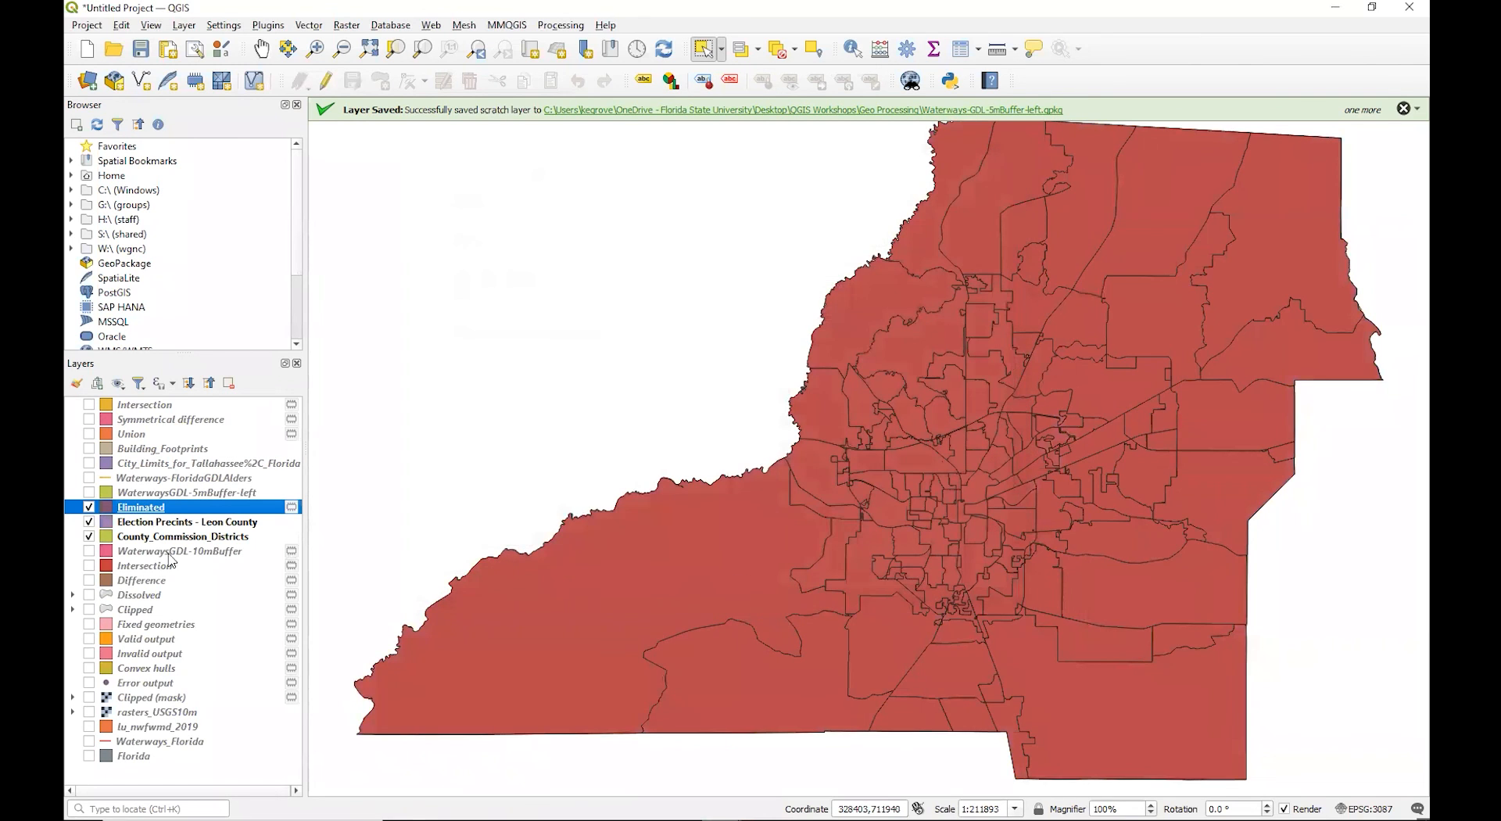
Toggle the Eliminated and Election Precints - Leon County layers to compare the selected precincts before and after elimination.
click(89, 521)
click(89, 507)
click(88, 521)
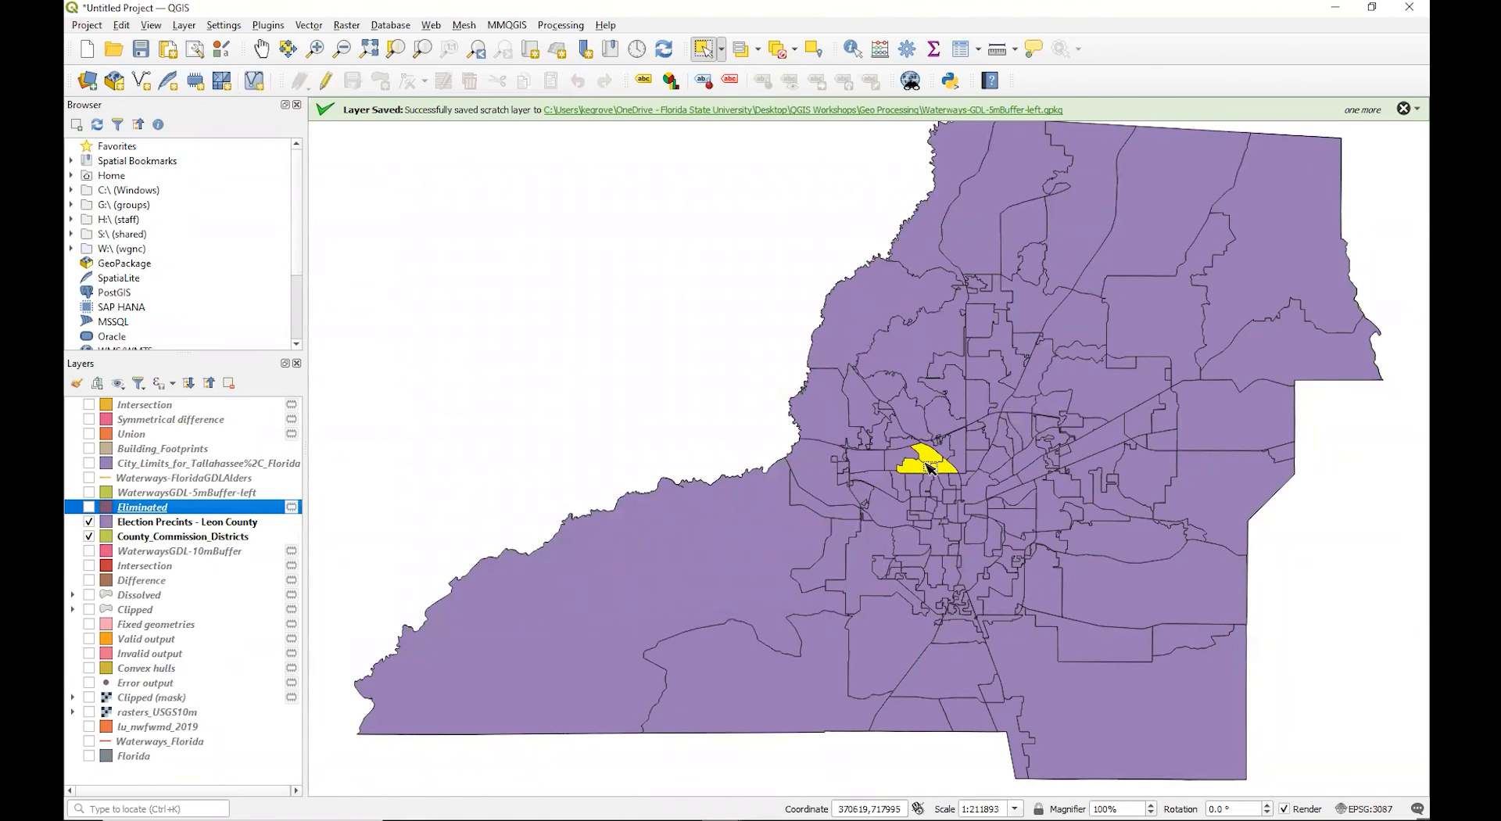
click(88, 507)
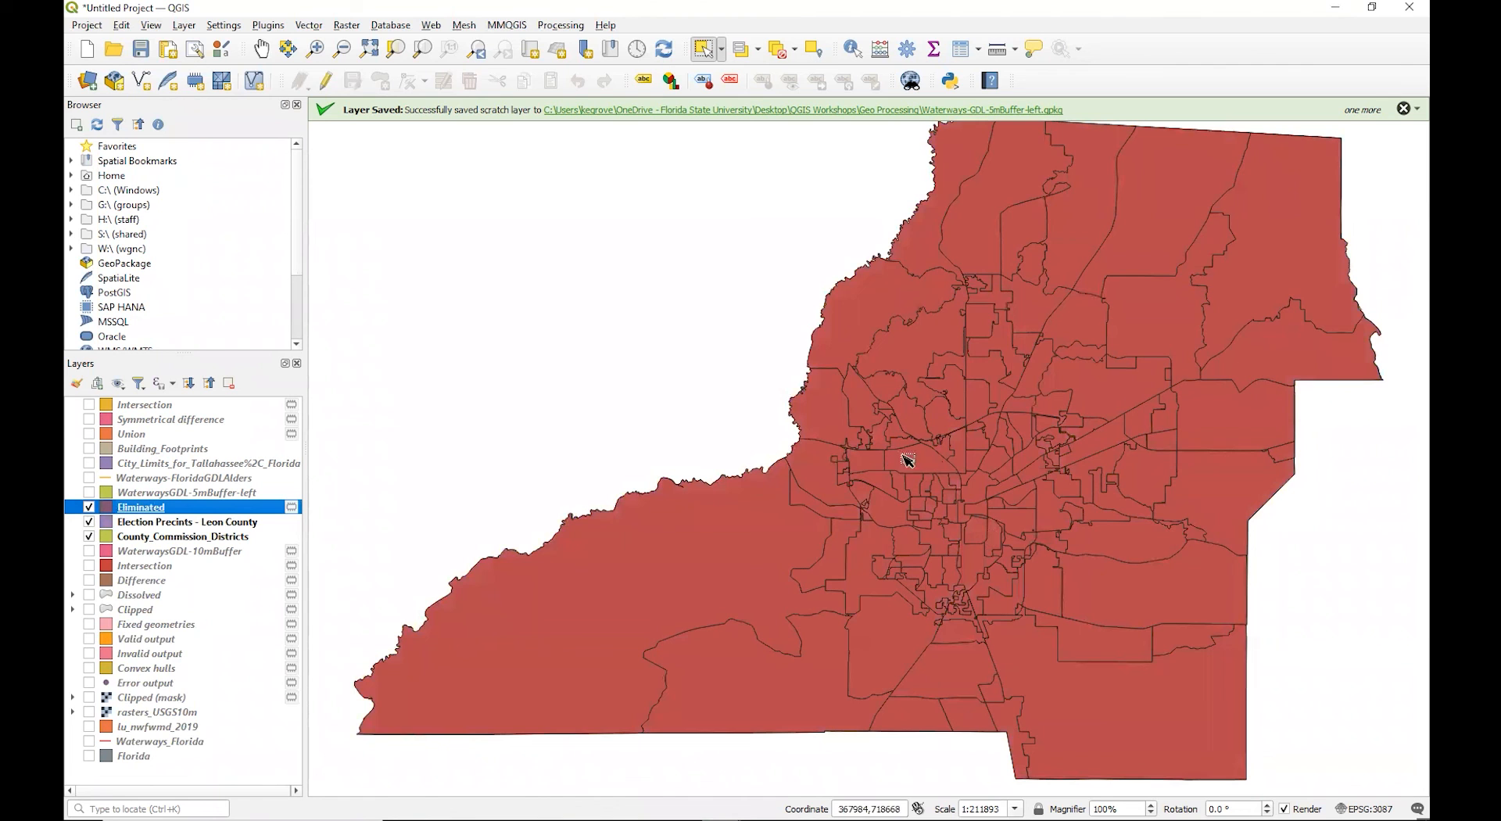